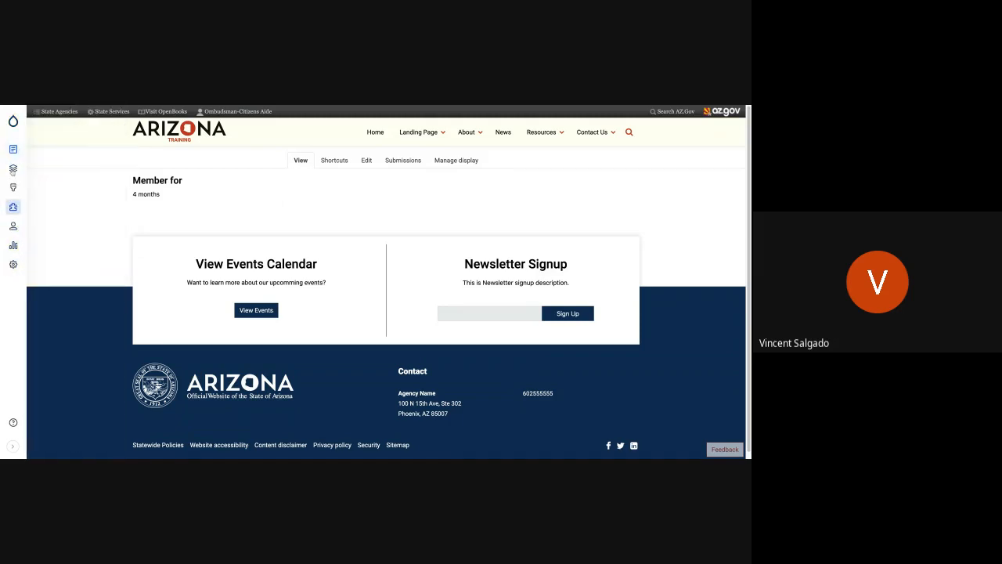
Look through the admin sidebar's Tools, Content, Structure, Appearance, Extend, People and Configuration sections, including its expanded view.
mouse_move(10, 112)
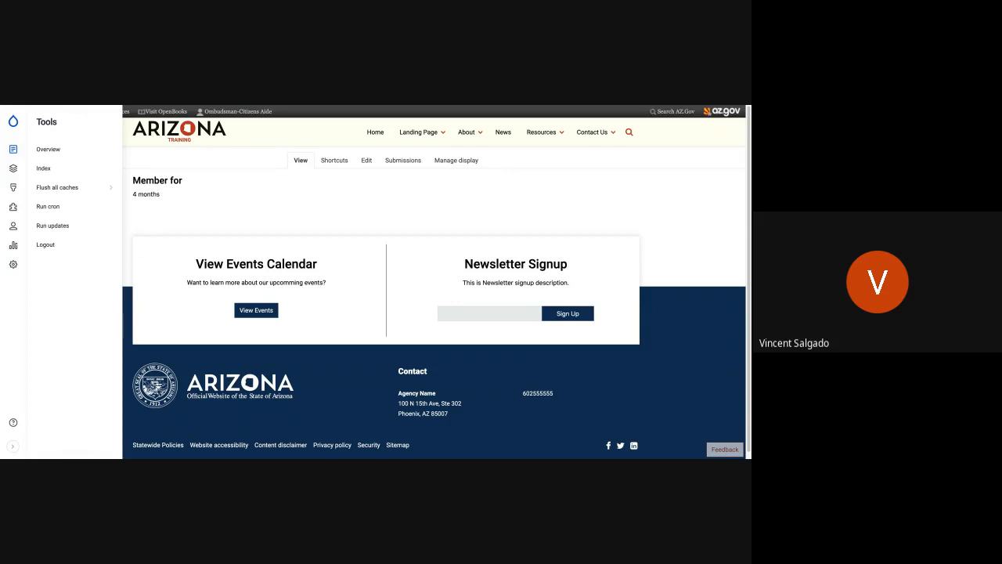
left_click(14, 149)
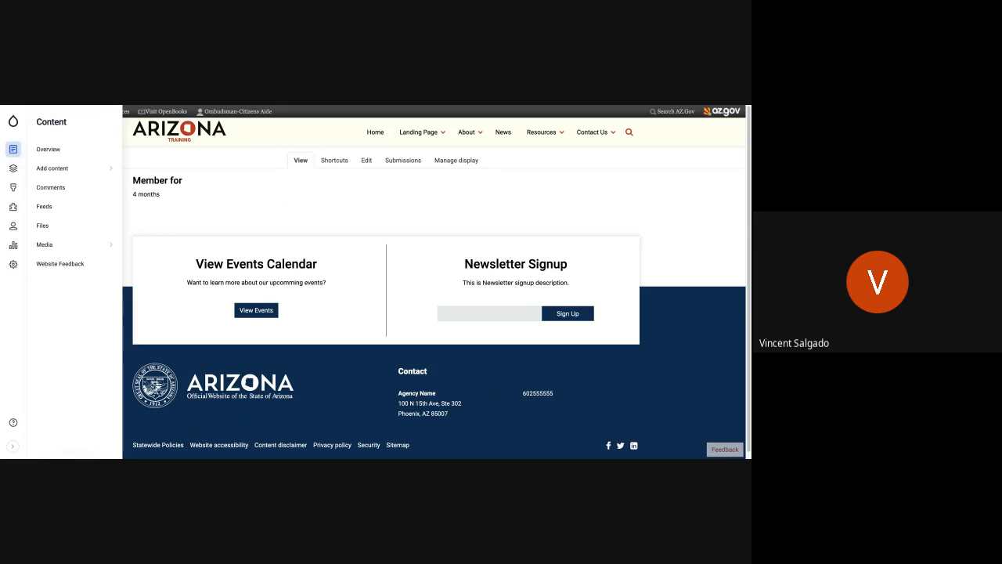
left_click(13, 168)
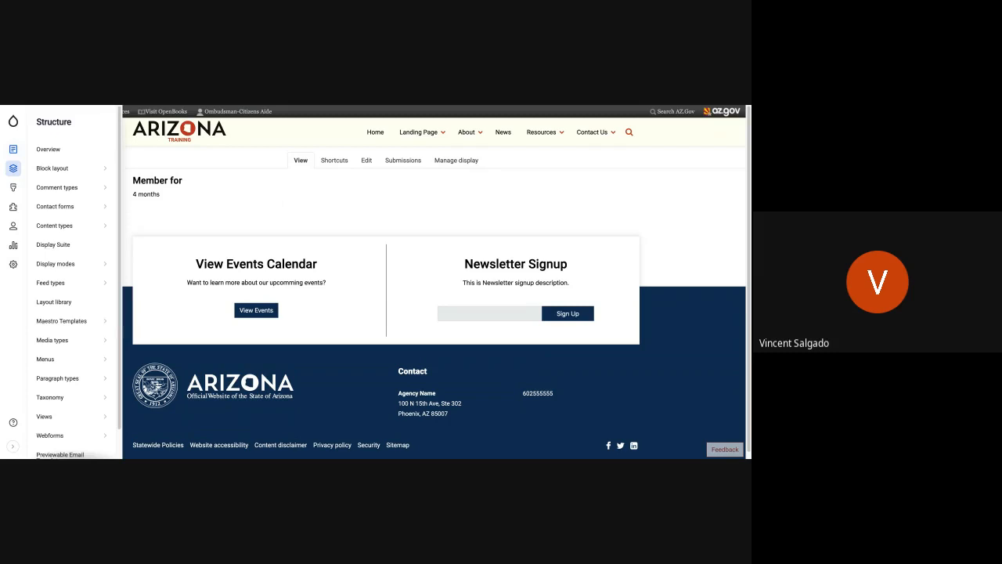
left_click(13, 188)
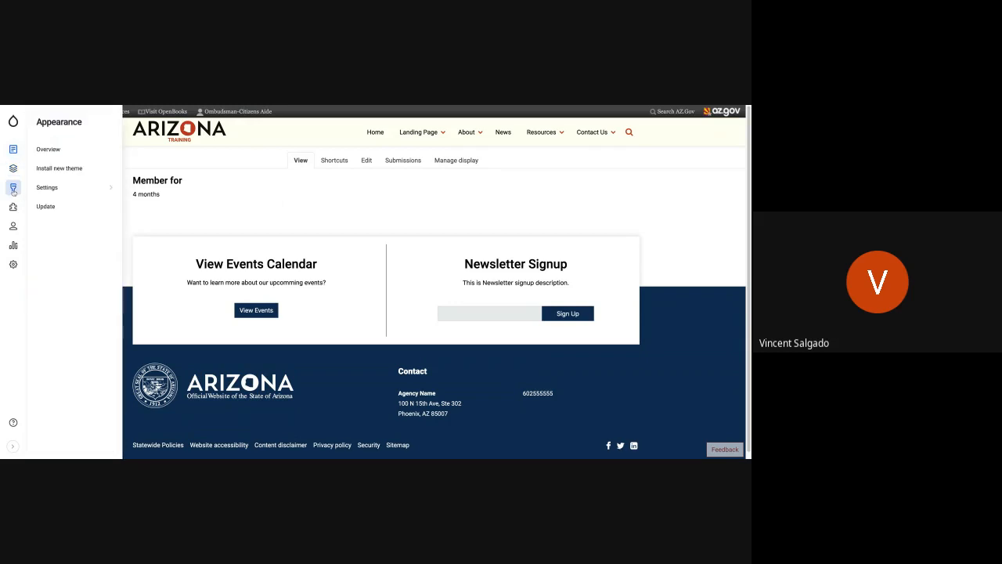
left_click(13, 207)
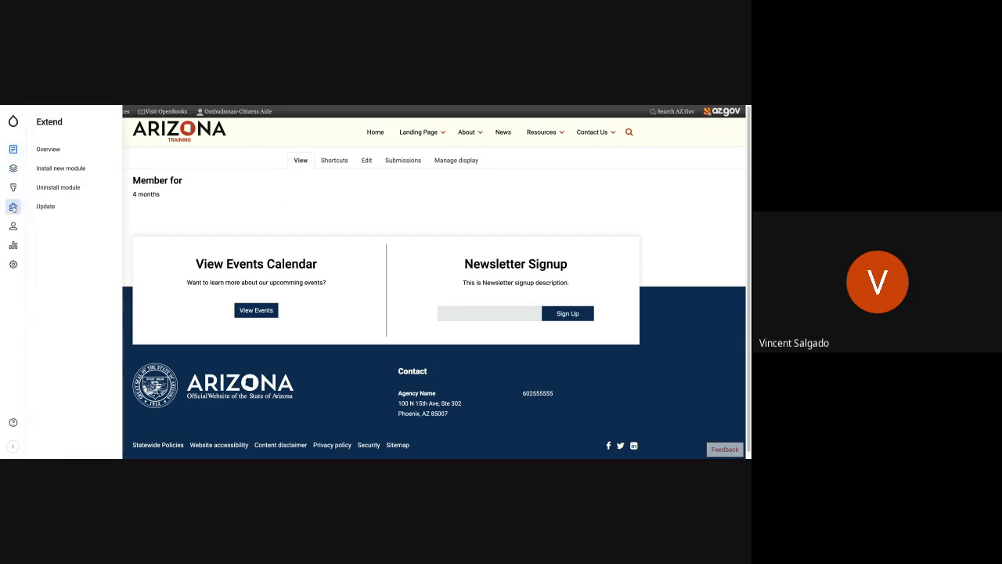
left_click(13, 227)
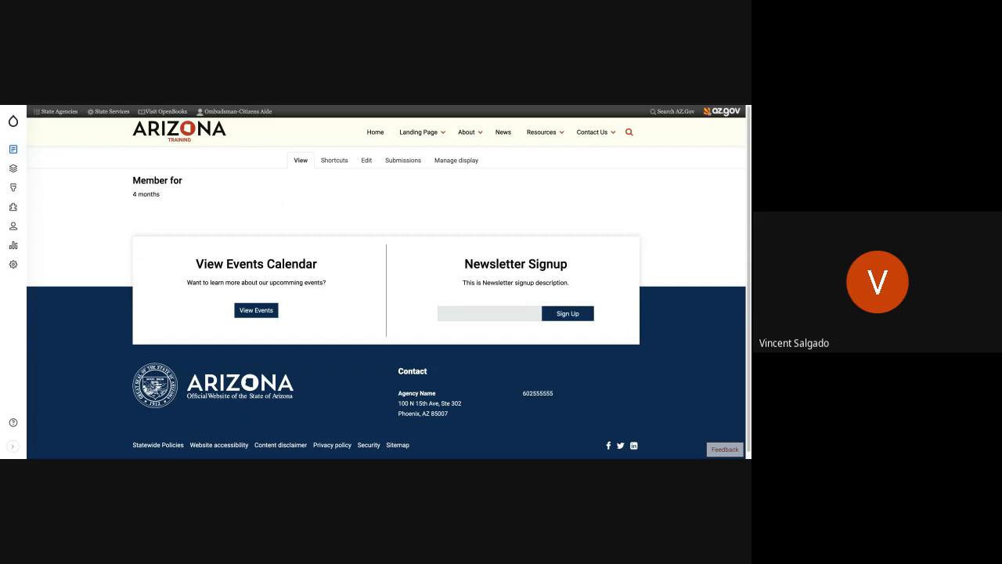
left_click(13, 264)
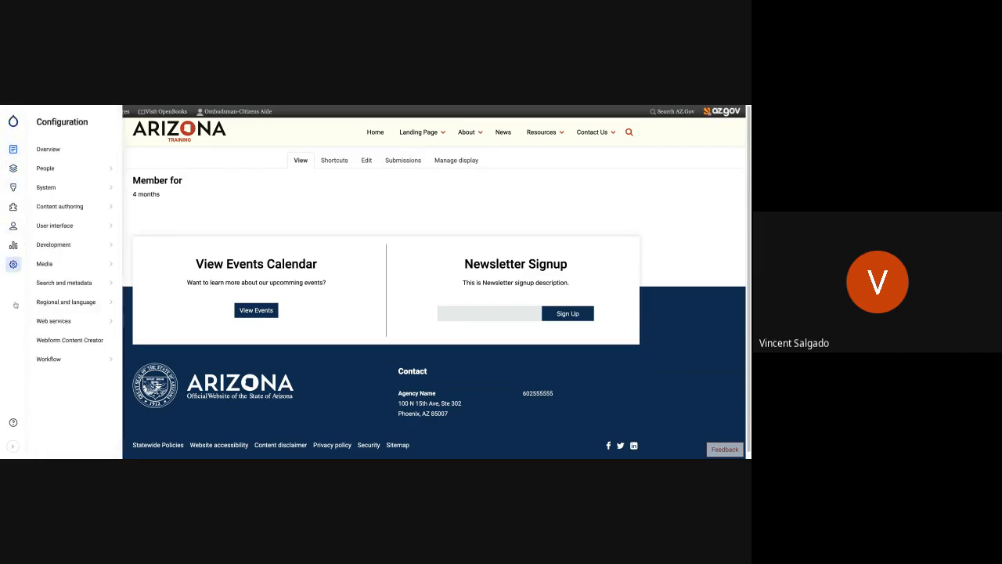
left_click(13, 446)
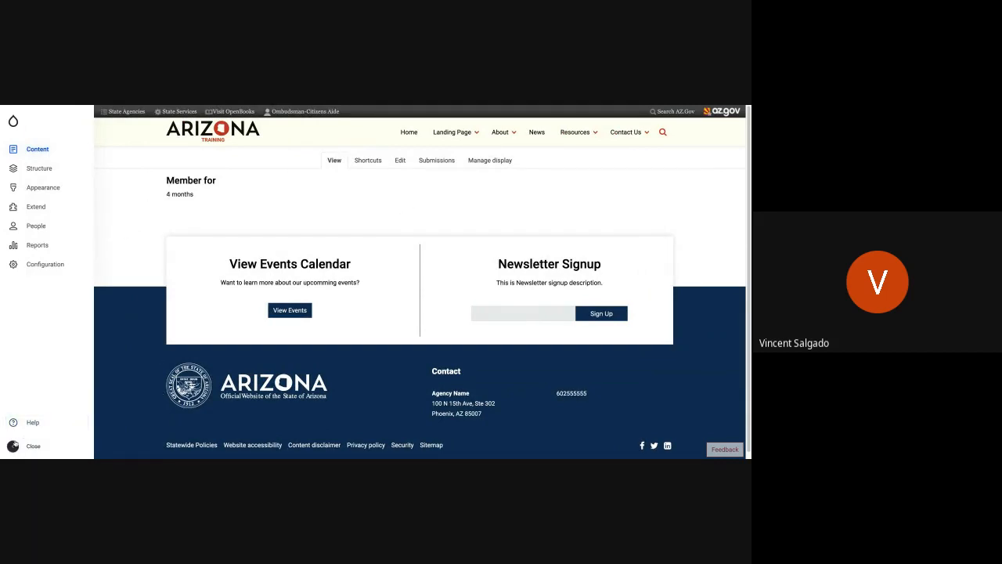
left_click(14, 445)
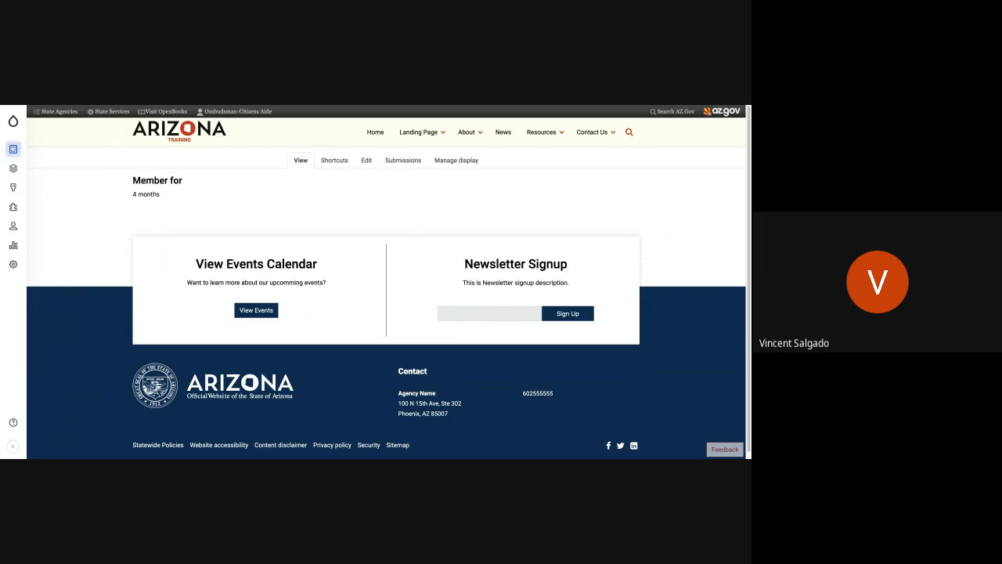
Start a new Basic page and title it "My Cool Page", leaving the body empty.
mouse_move(13, 148)
mouse_move(61, 171)
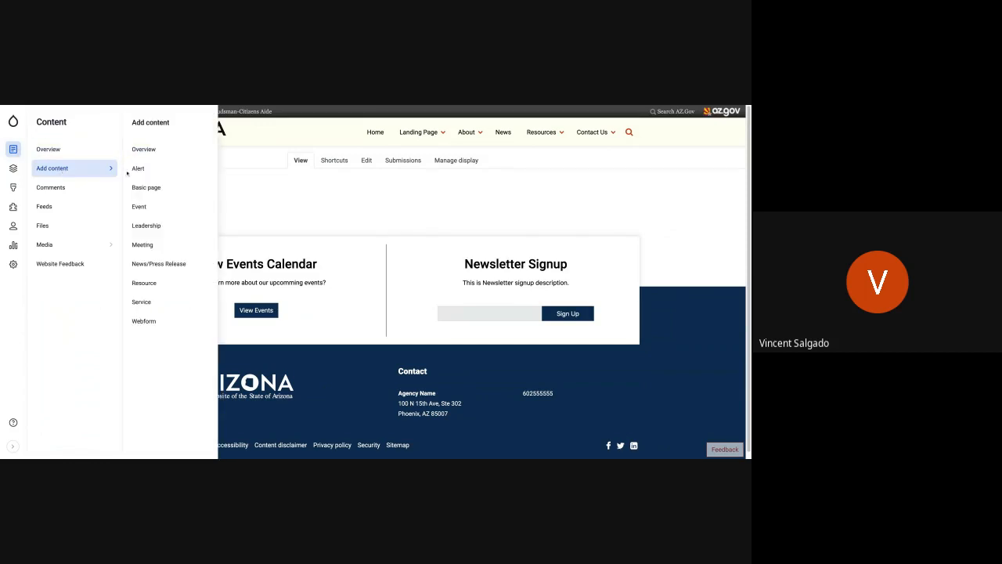
left_click(147, 187)
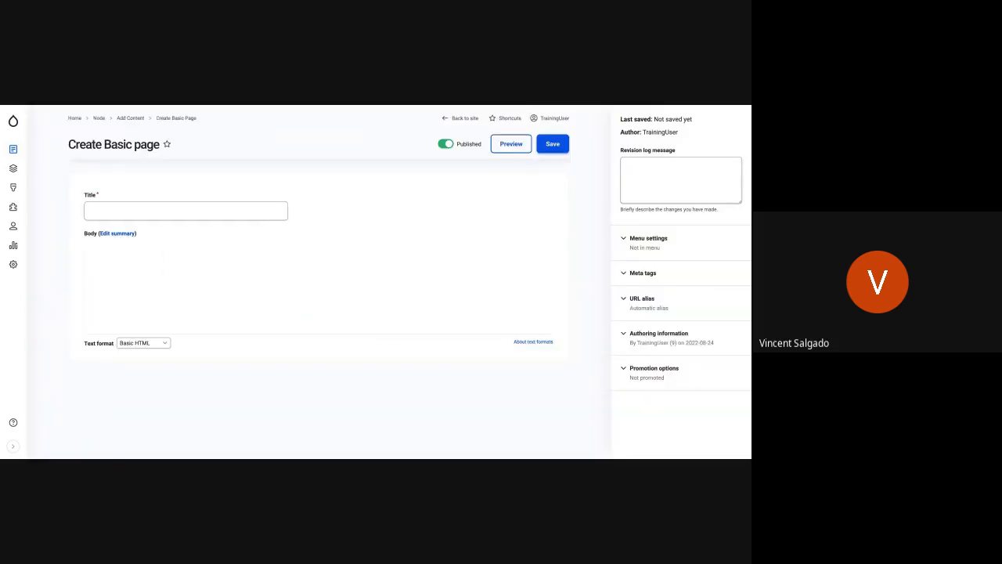
left_click(212, 209)
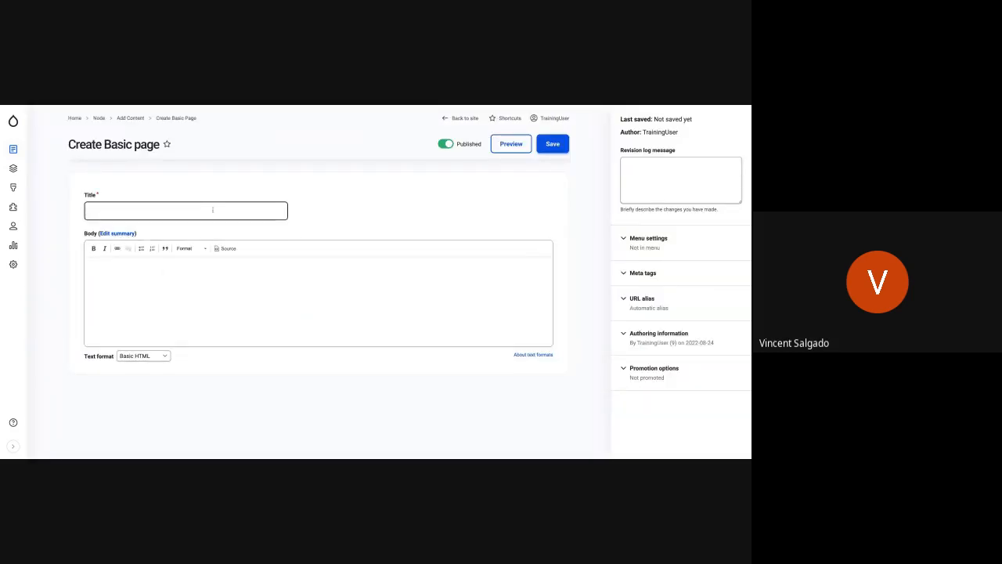
type("My Cool Page")
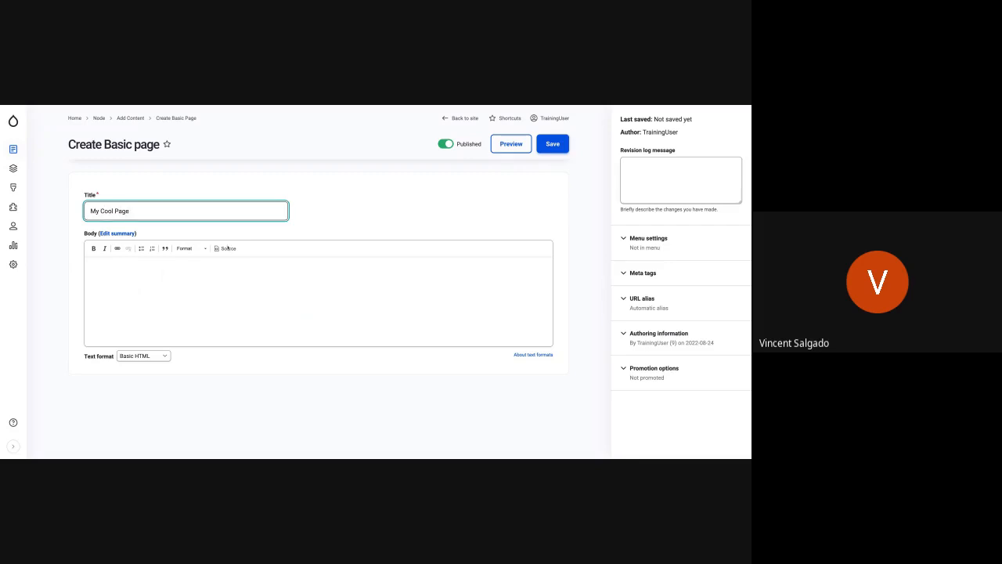
left_click(239, 285)
left_click(239, 285)
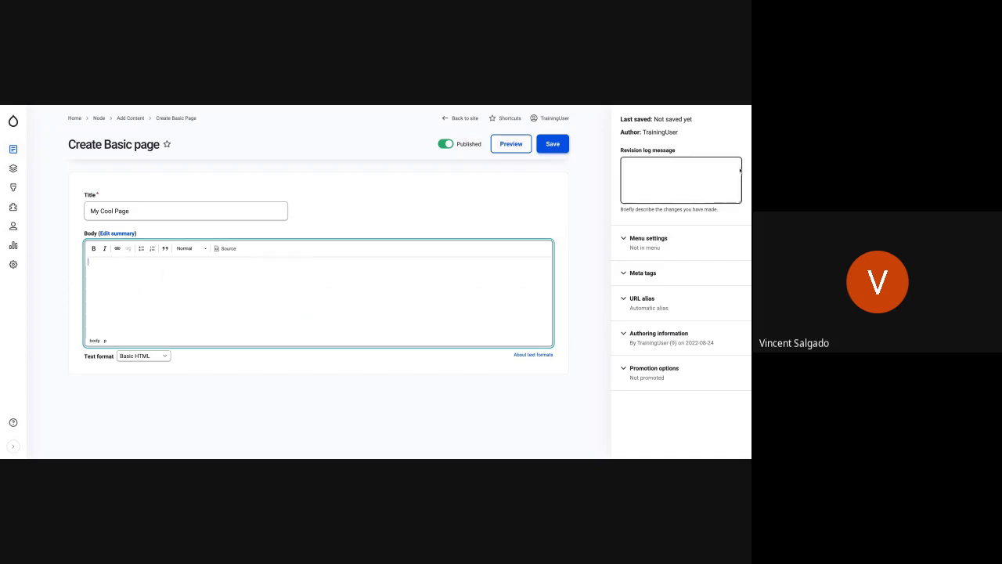
Provide a menu link for the page under <Main navigation> and save the page.
left_click(638, 248)
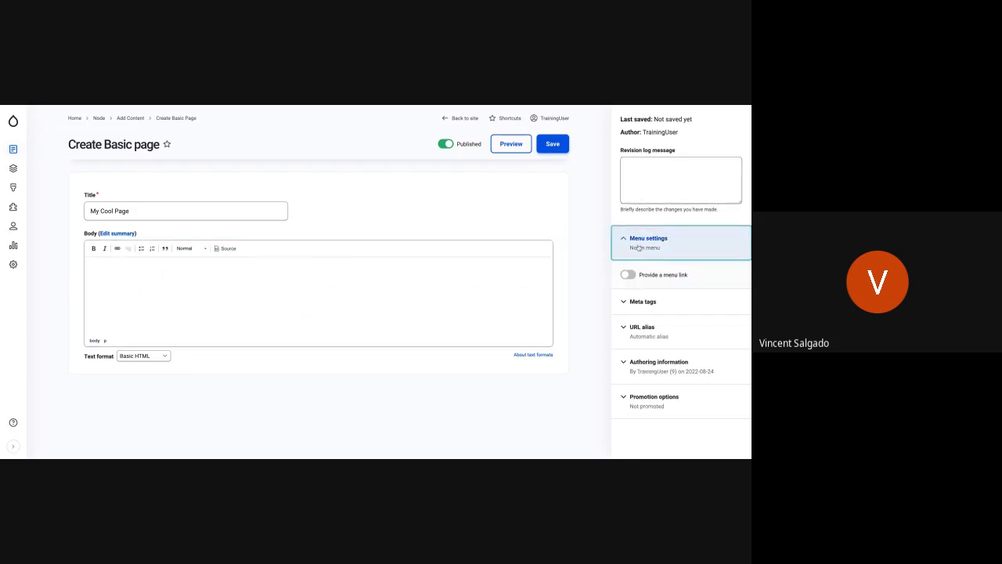
left_click(628, 274)
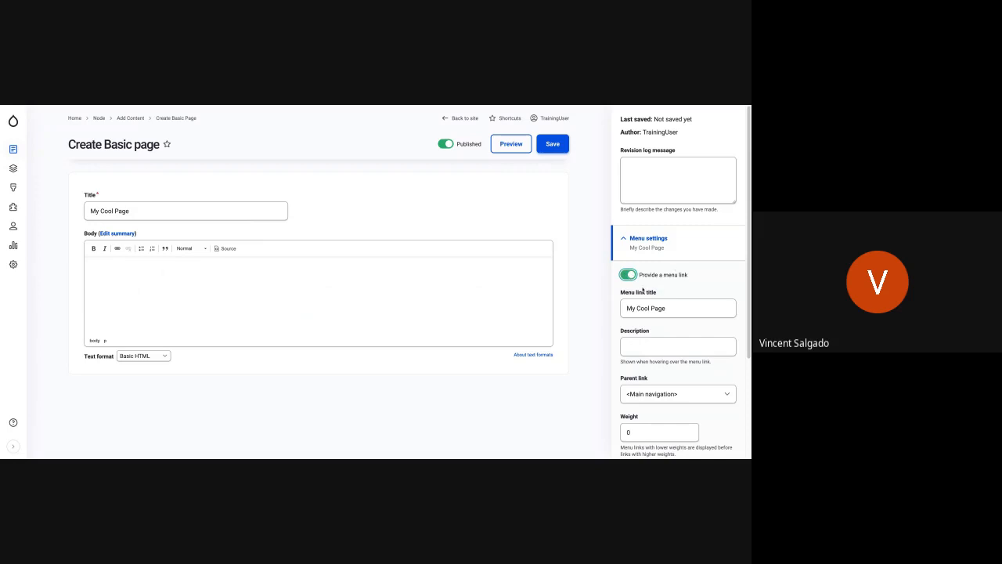
left_click(659, 347)
scroll(659, 338, "down", 1)
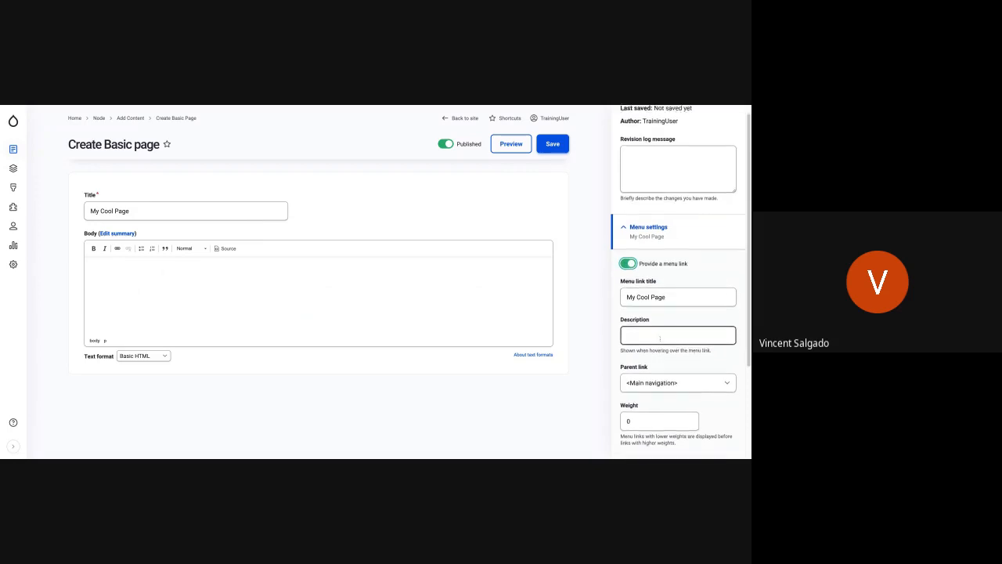
scroll(659, 338, "down", 1)
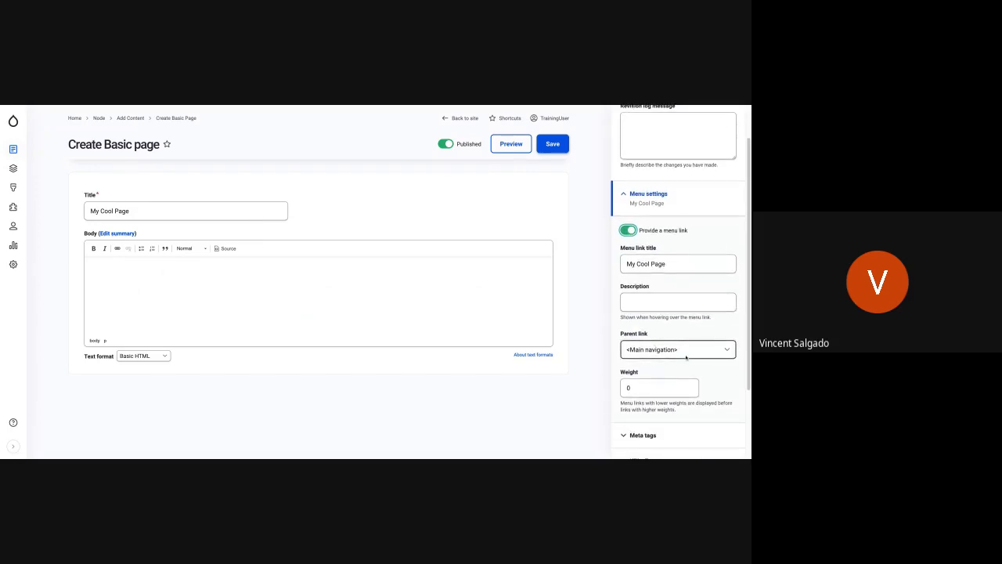
scroll(686, 357, "down", 3)
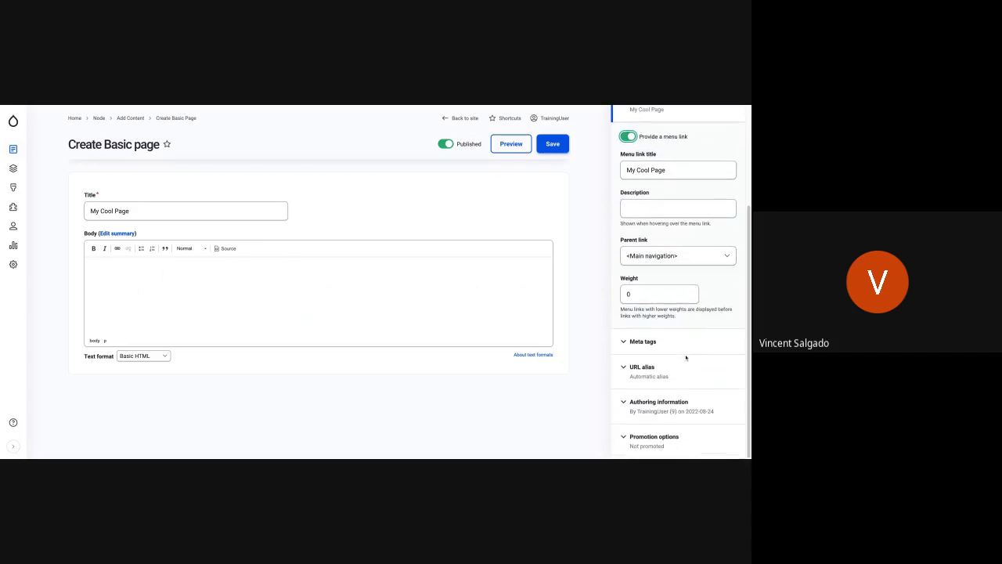
scroll(684, 347, "up", 4)
left_click(551, 118)
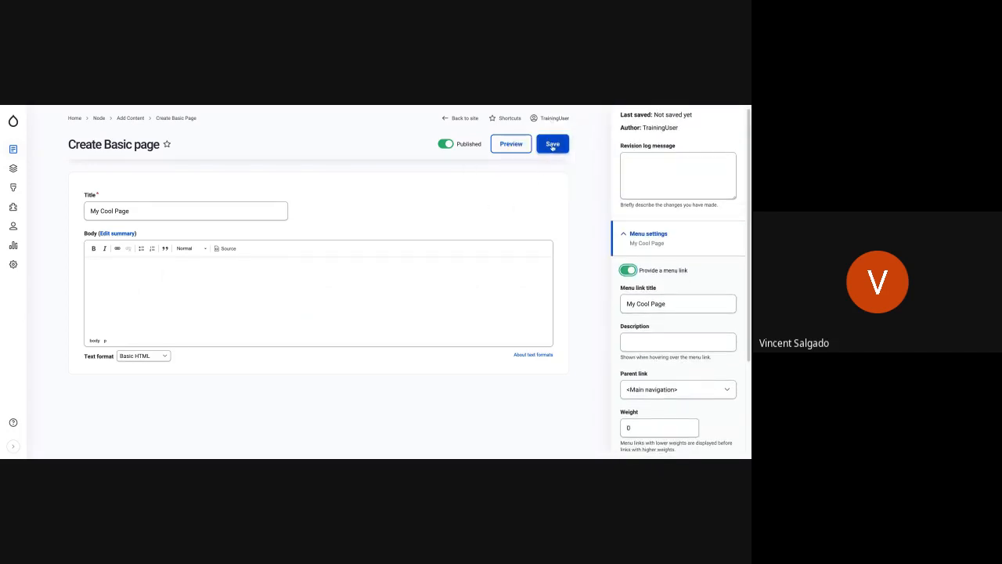
left_click(552, 144)
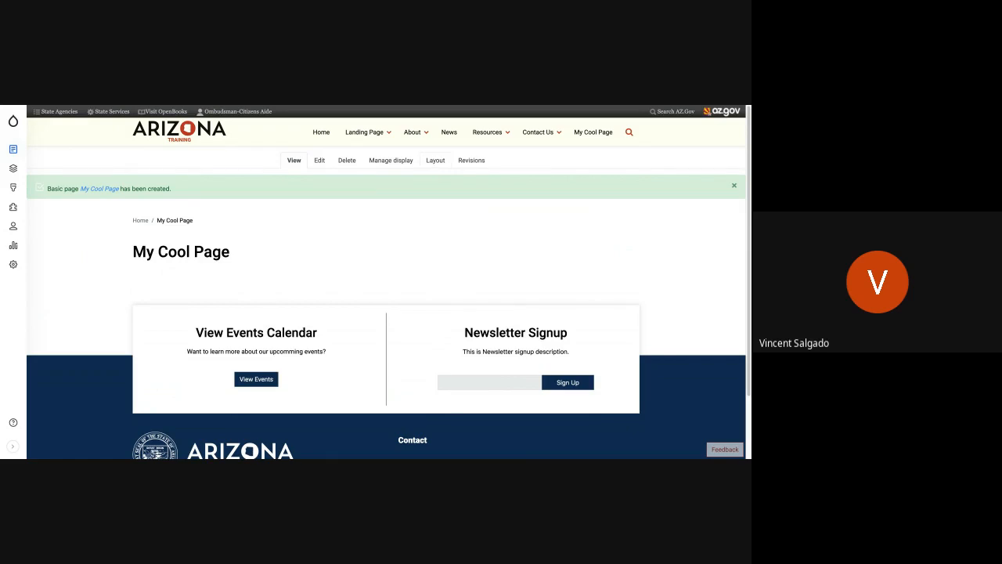
In the page's layout, start a custom Banner block in Section 1 and set the banner title to "My Cool page".
left_click(435, 160)
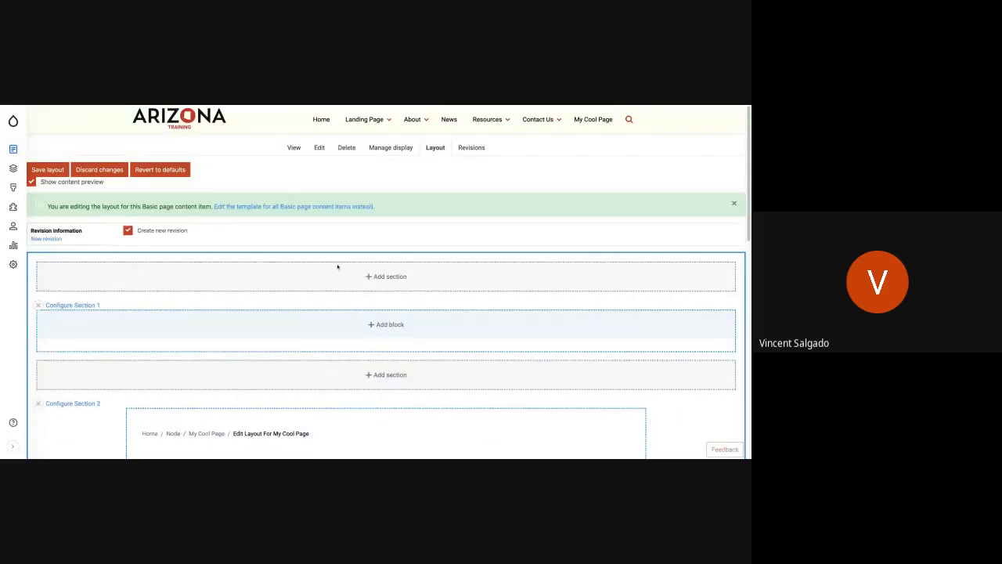
scroll(338, 267, "down", 3)
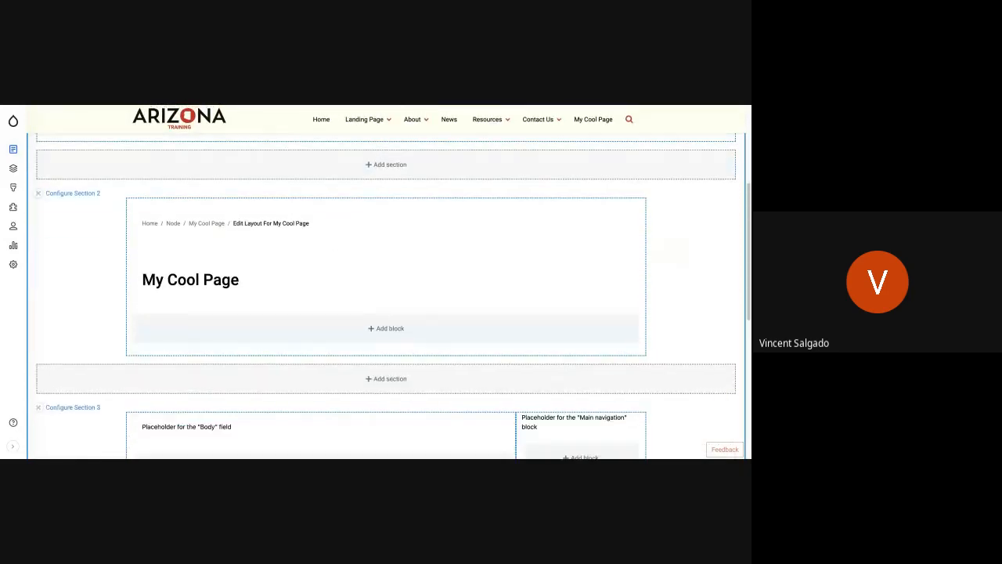
scroll(386, 296, "up", 1)
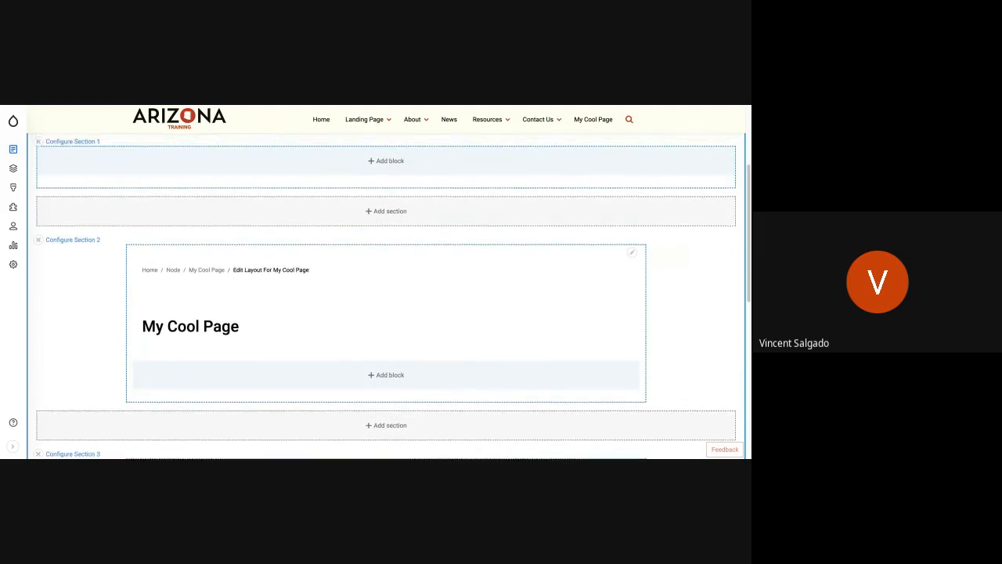
scroll(385, 296, "up", 1)
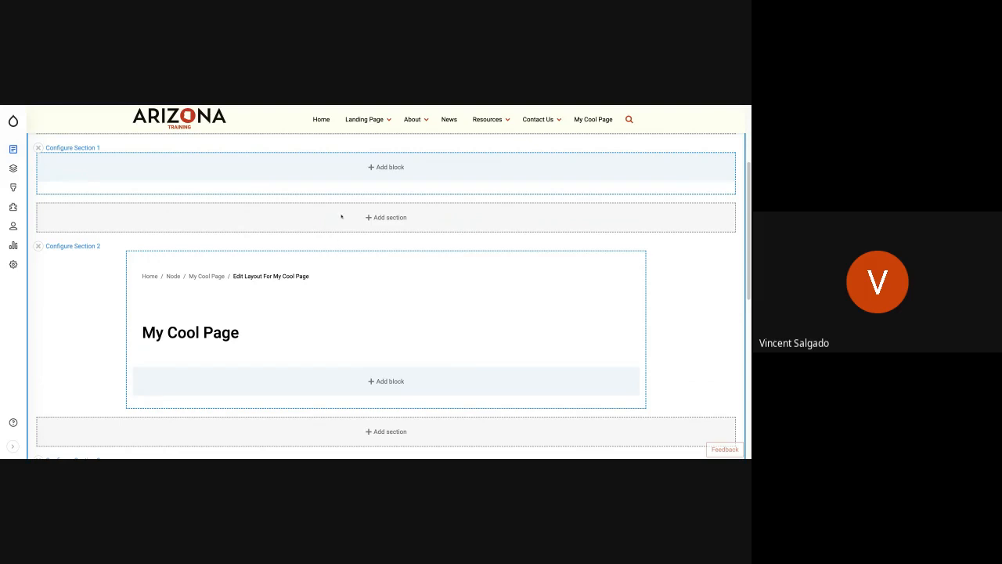
left_click(394, 168)
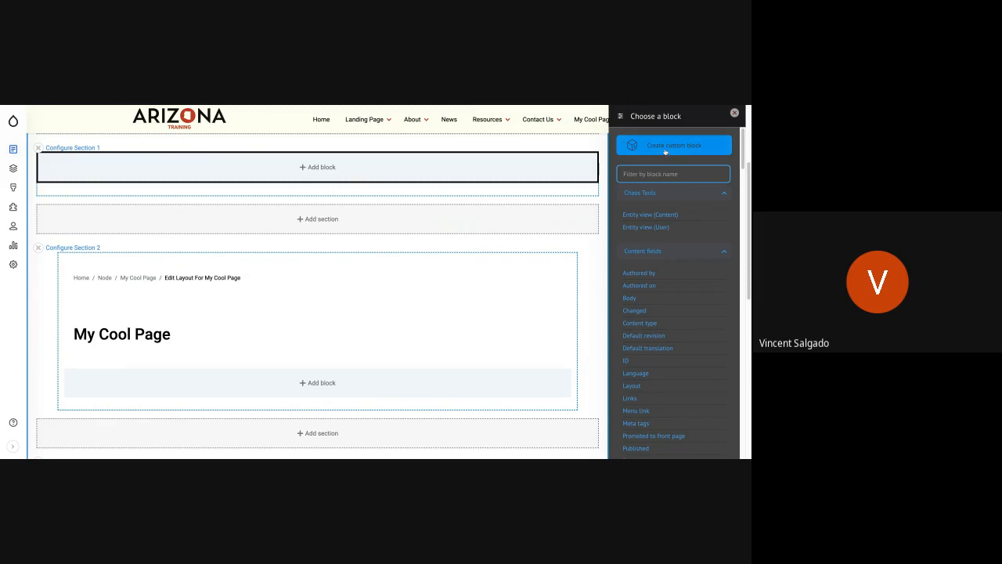
left_click(673, 144)
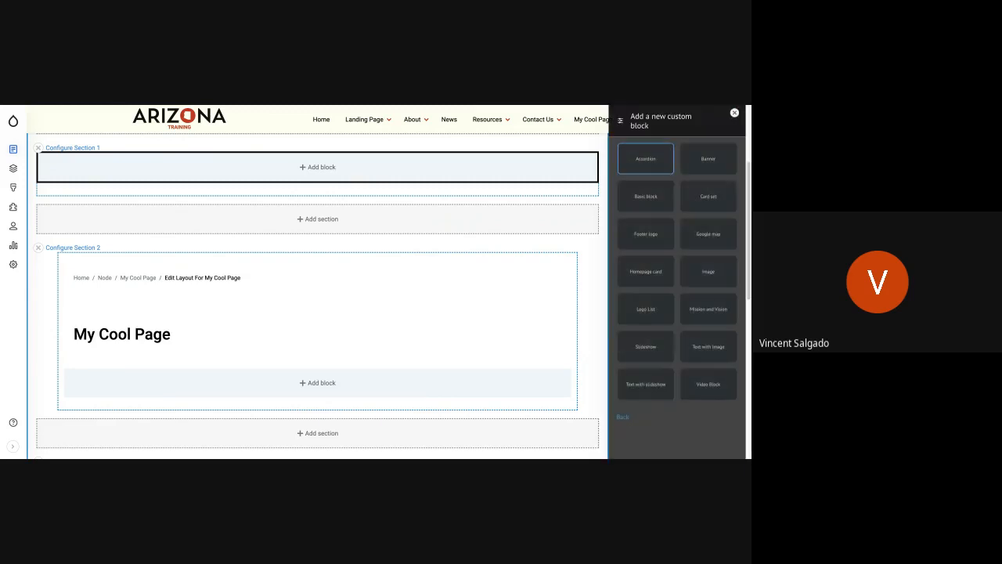
left_click(706, 158)
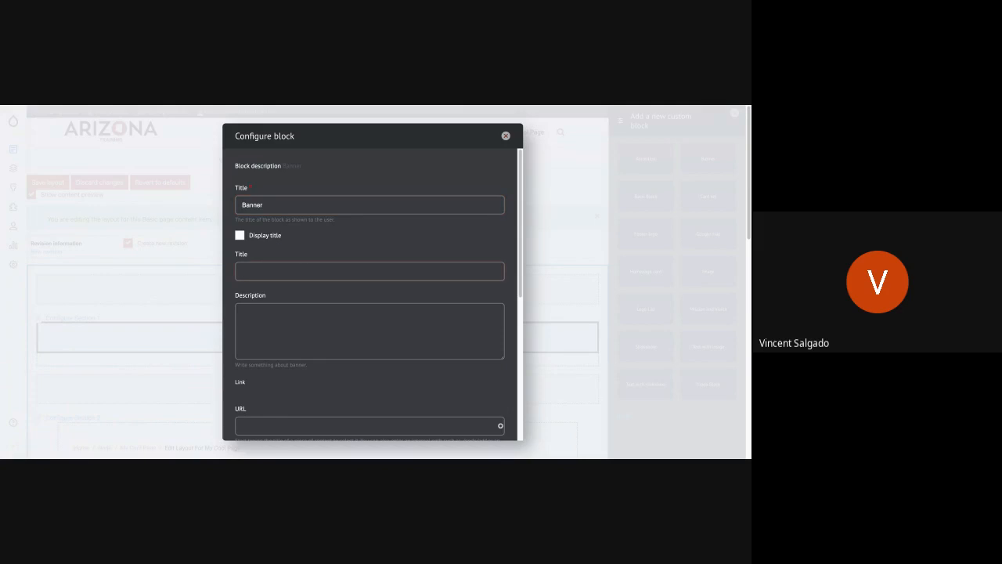
type("My Cool page")
left_click(349, 344)
Insert the 181228_electric_desert image from the media library as the banner's media image.
scroll(348, 344, "down", 1)
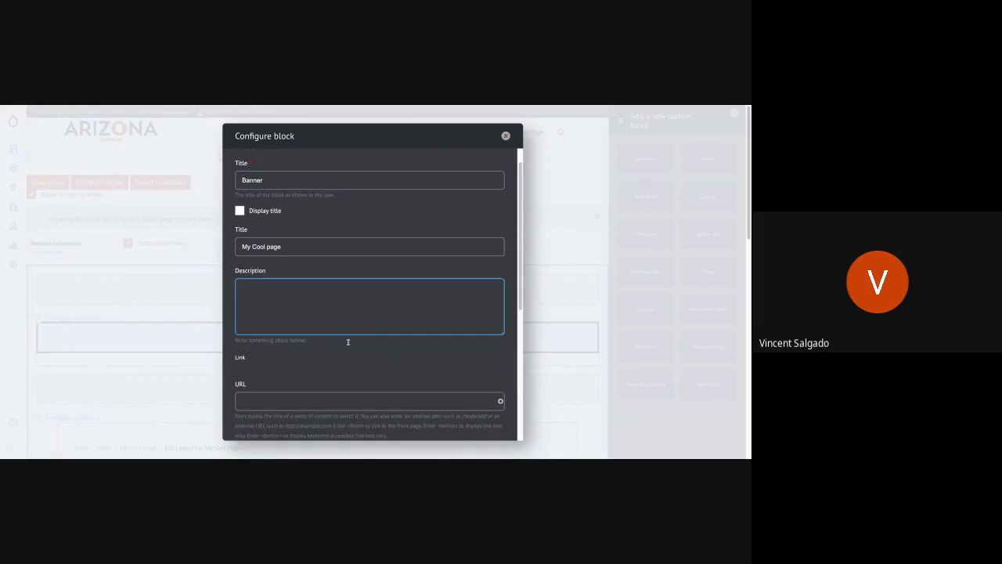
scroll(349, 344, "down", 5)
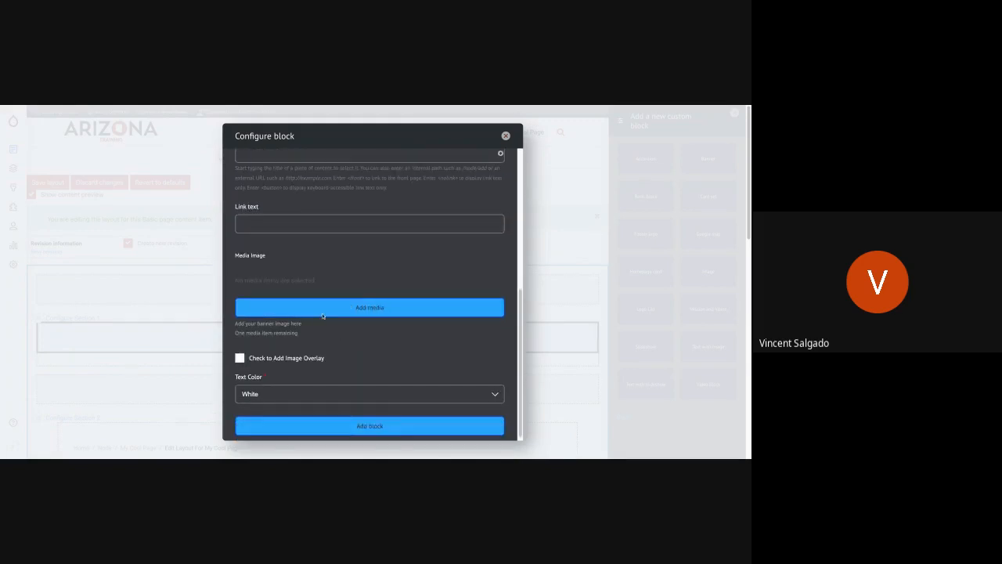
left_click(318, 310)
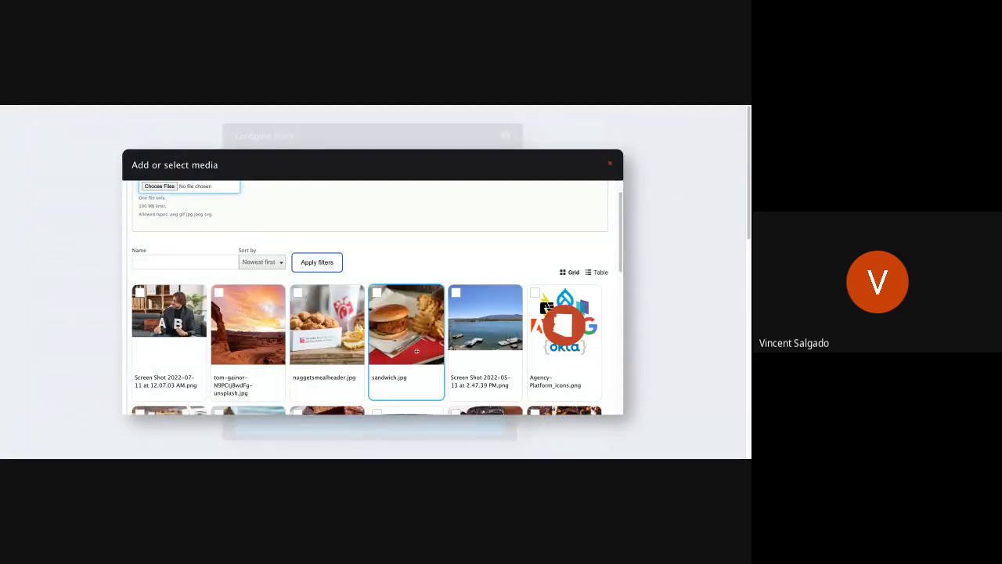
scroll(416, 351, "down", 1)
scroll(417, 352, "down", 2)
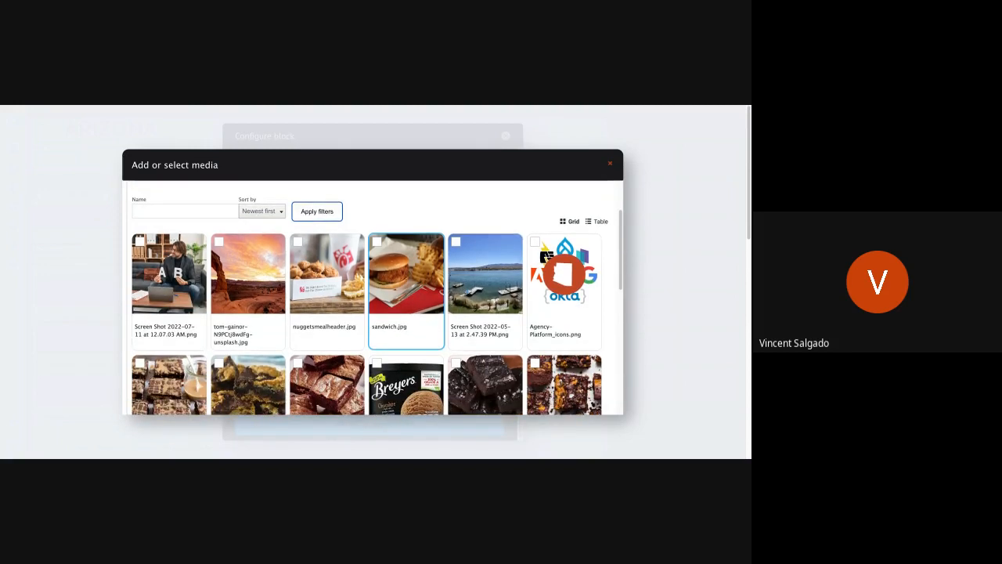
scroll(416, 351, "down", 10)
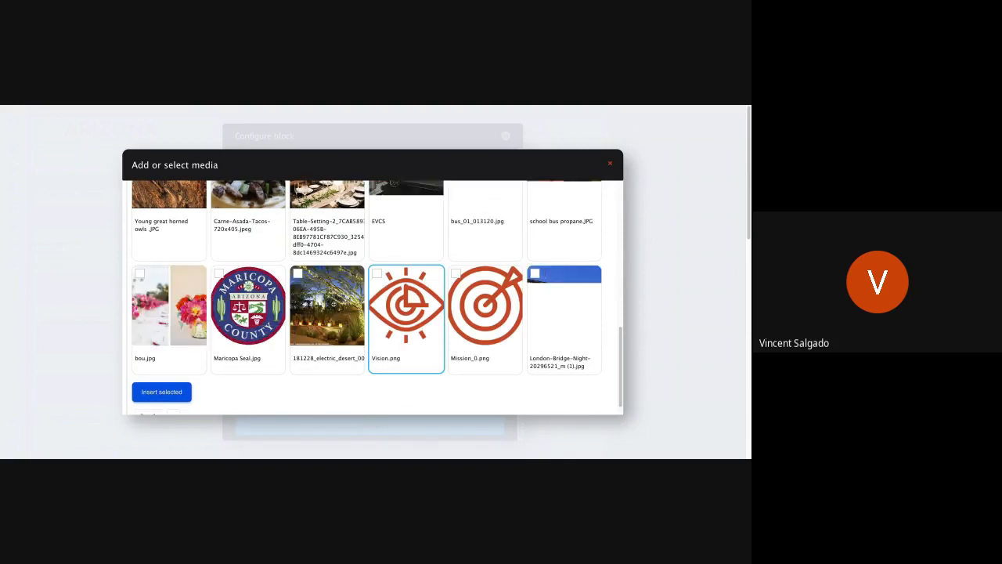
left_click(327, 309)
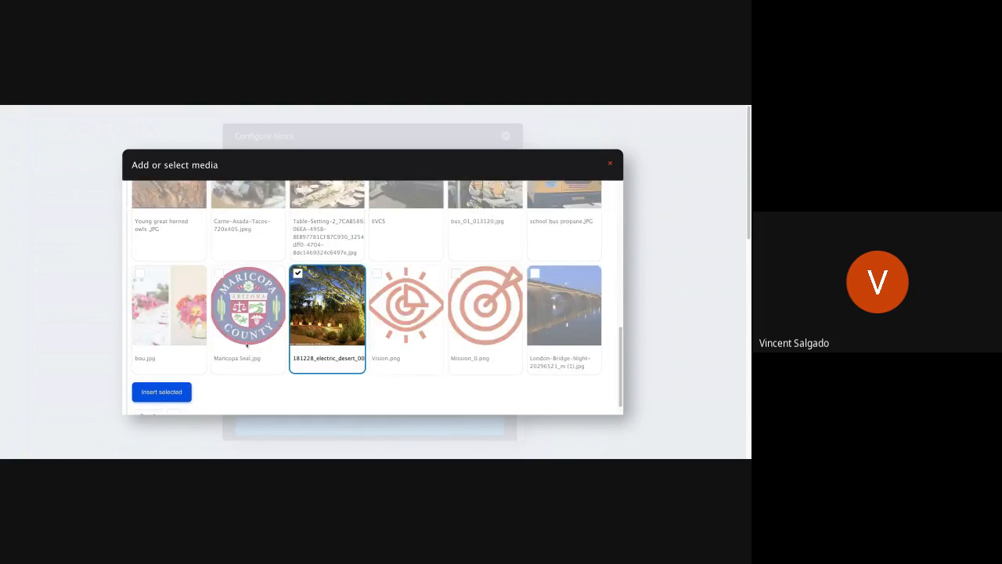
left_click(164, 391)
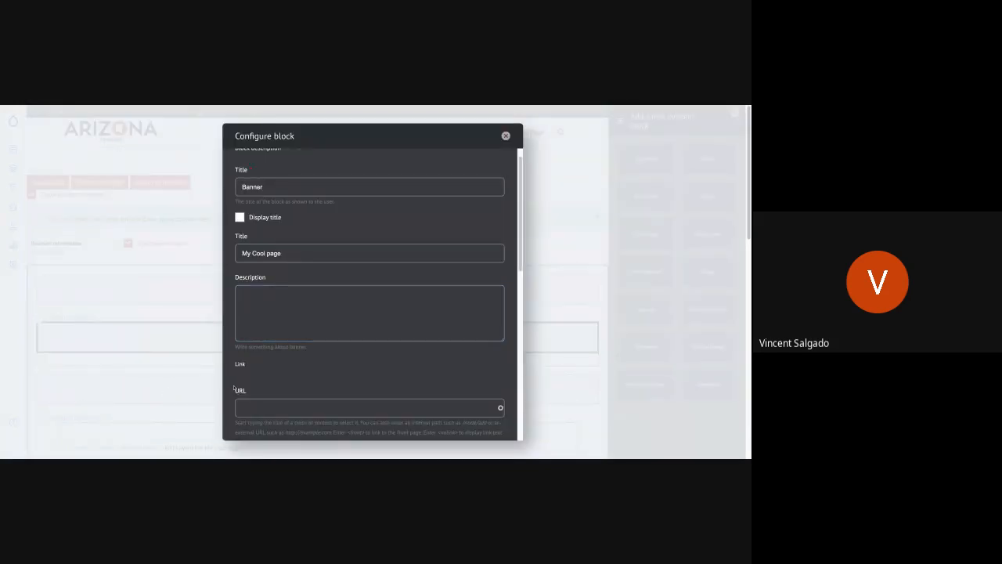
scroll(285, 363, "down", 3)
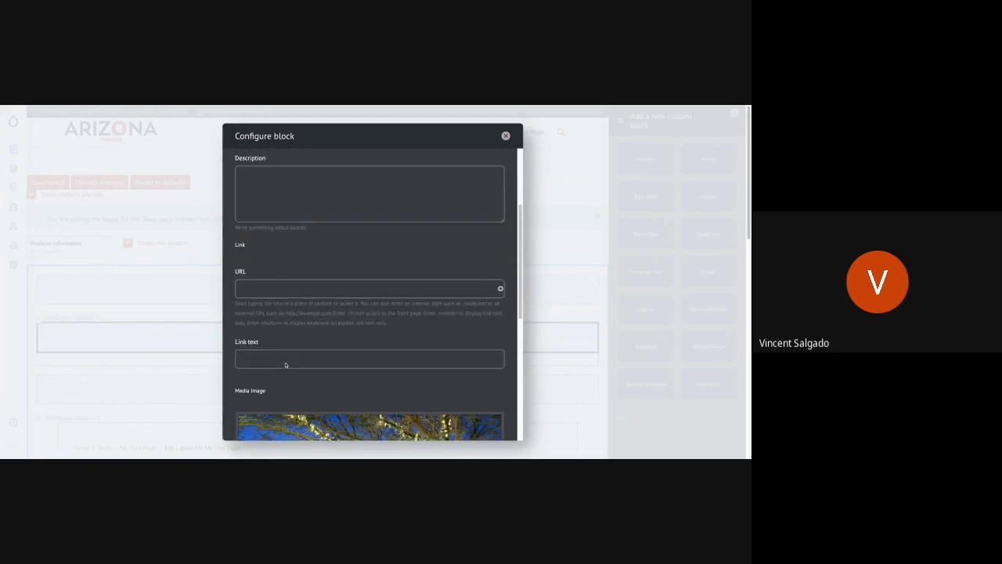
Enable the image overlay for the banner, keep the text color White, and add the block to Section 1.
scroll(285, 364, "down", 4)
scroll(370, 295, "down", 4)
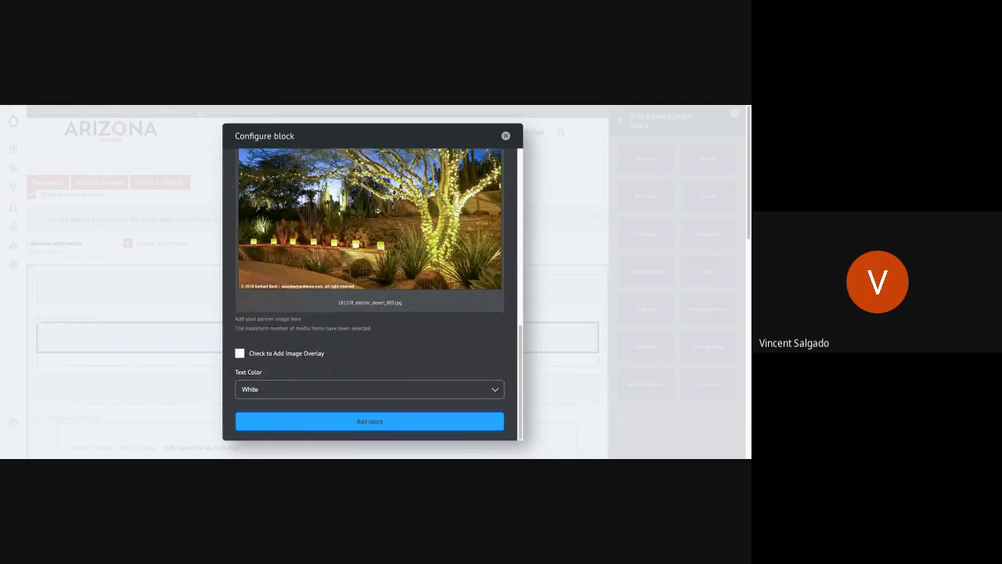
left_click(267, 353)
left_click(393, 422)
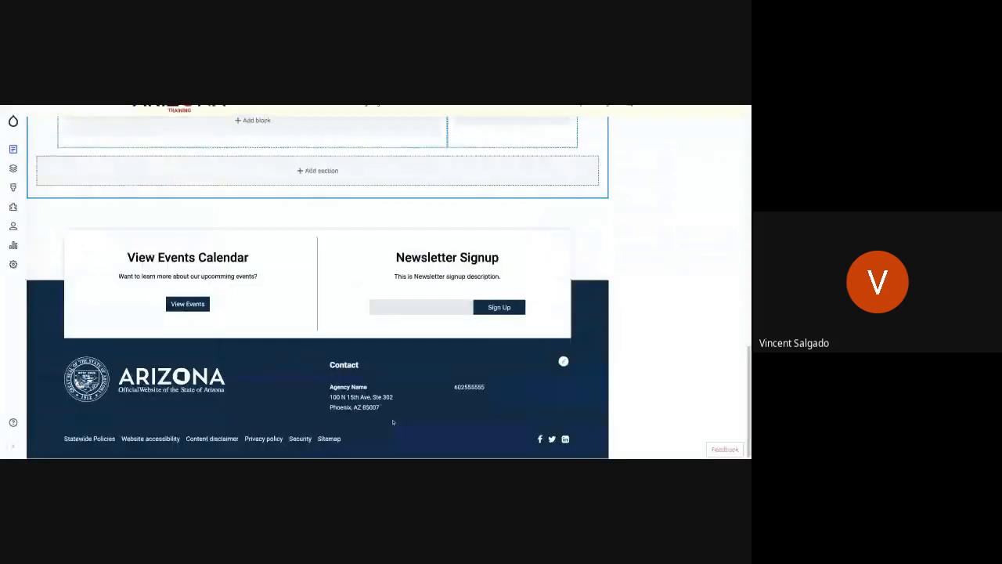
Check the new banner in the layout preview and save the page layout.
scroll(342, 351, "up", 15)
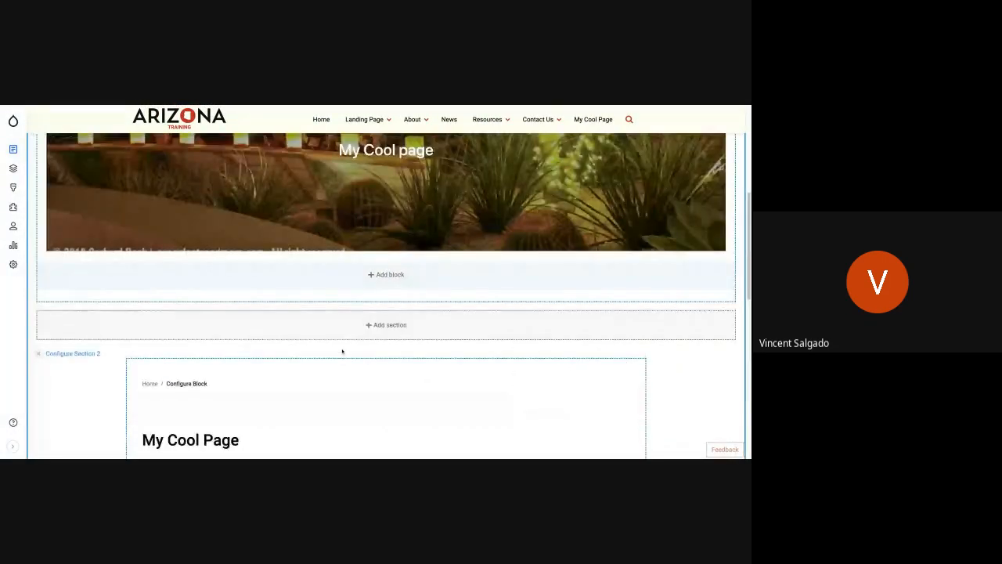
scroll(342, 351, "down", 3)
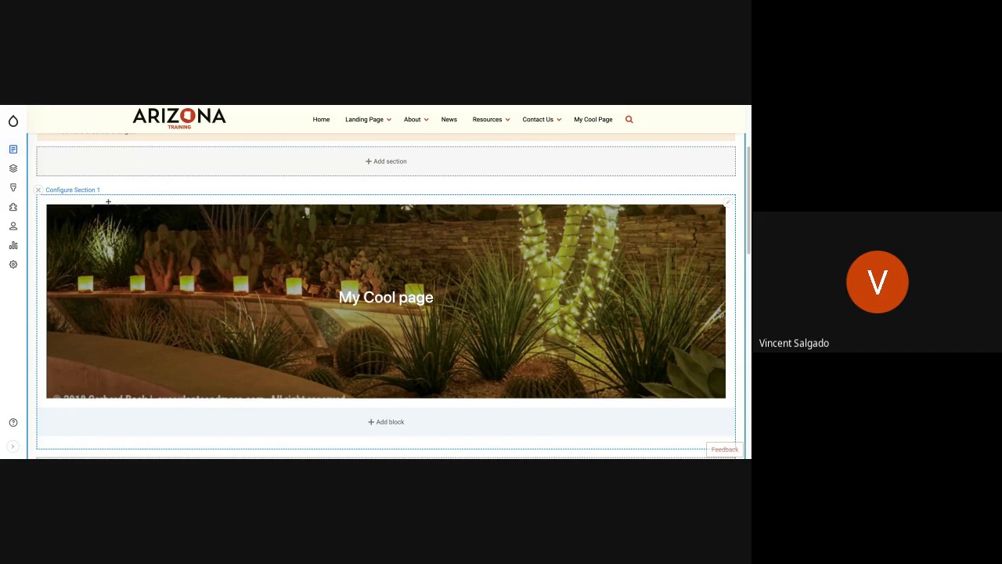
scroll(81, 194, "up", 3)
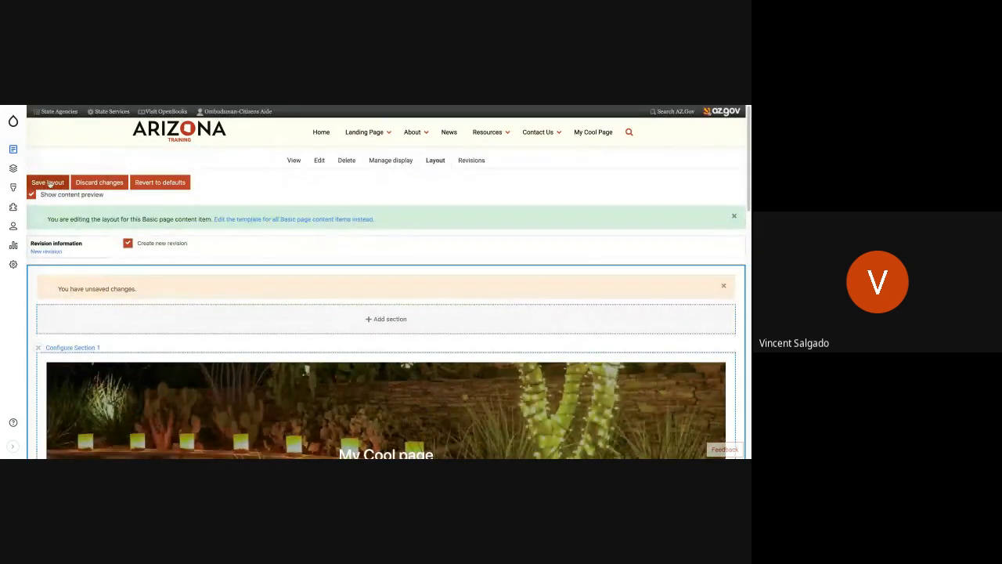
left_click(47, 182)
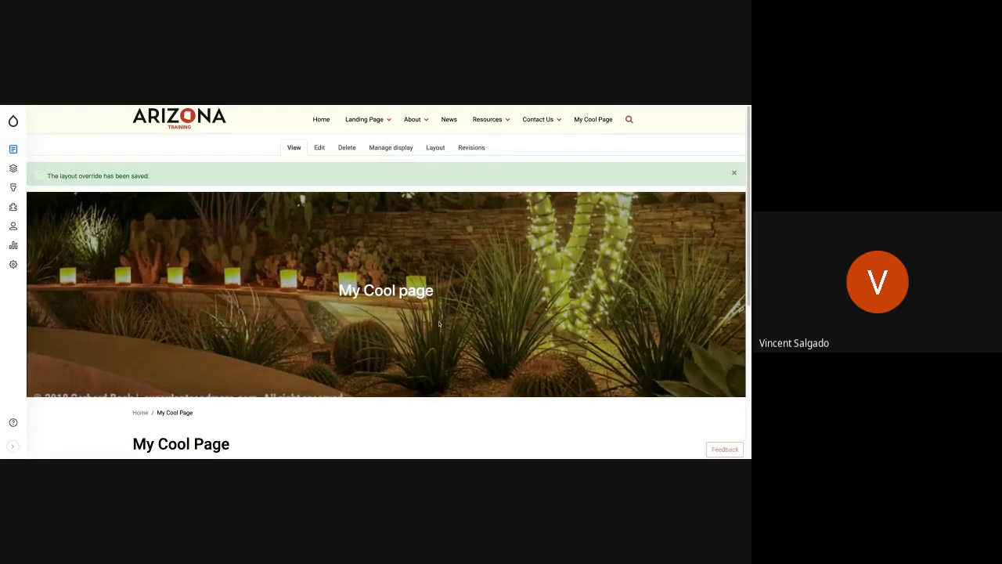
Review the saved page from the banner down to the footer and dismiss the status message.
scroll(439, 324, "down", 2)
scroll(439, 324, "down", 3)
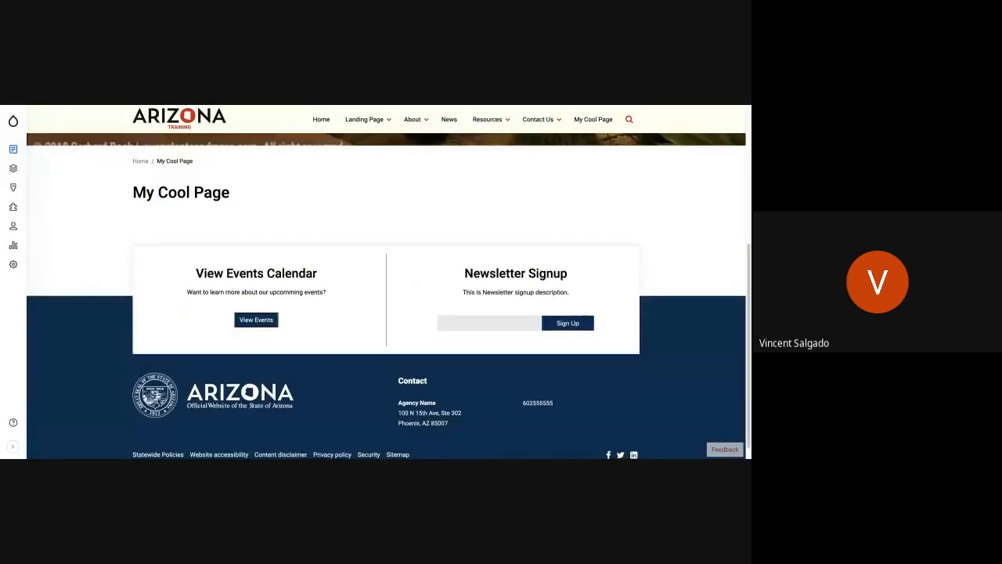
scroll(439, 324, "up", 5)
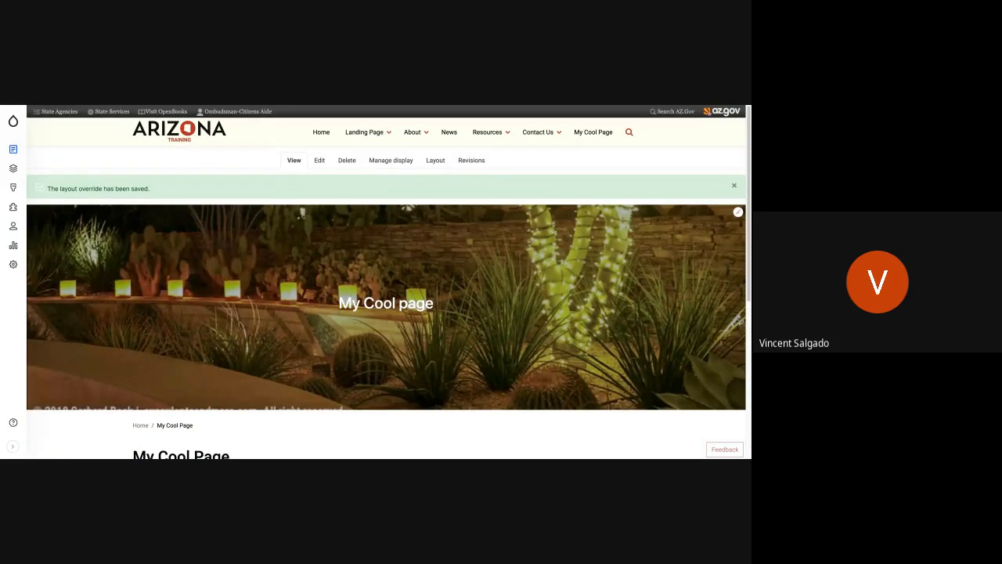
scroll(386, 282, "down", 1)
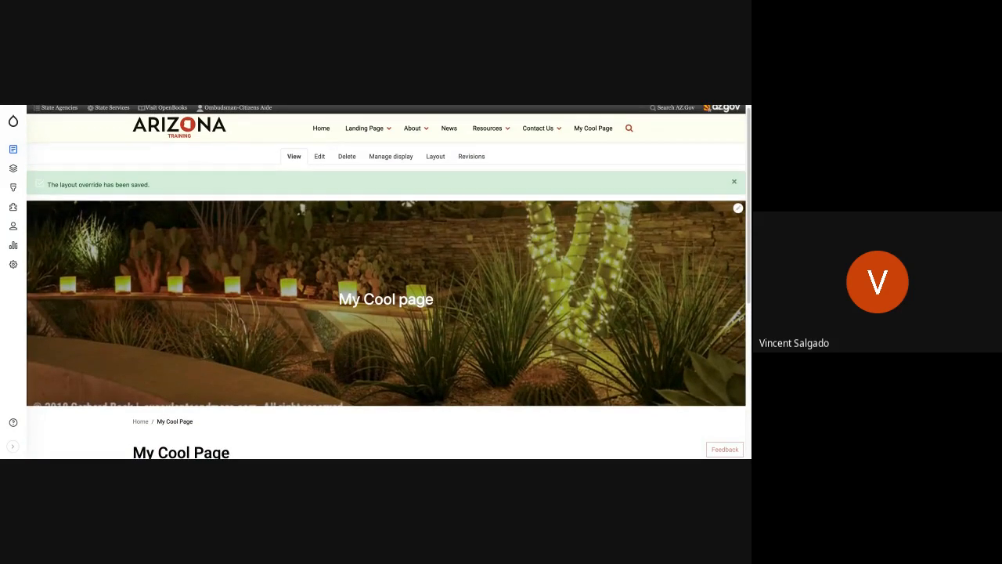
left_click(733, 182)
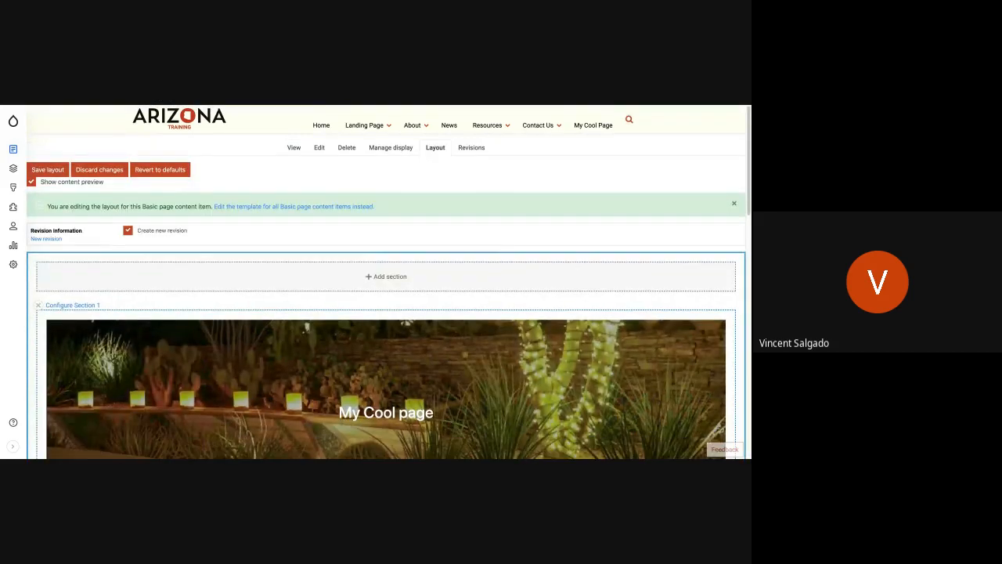
Examine the page's layout sections: the banner, the breadcrumb and title, and the Body and Main navigation placeholders.
scroll(394, 279, "down", 2)
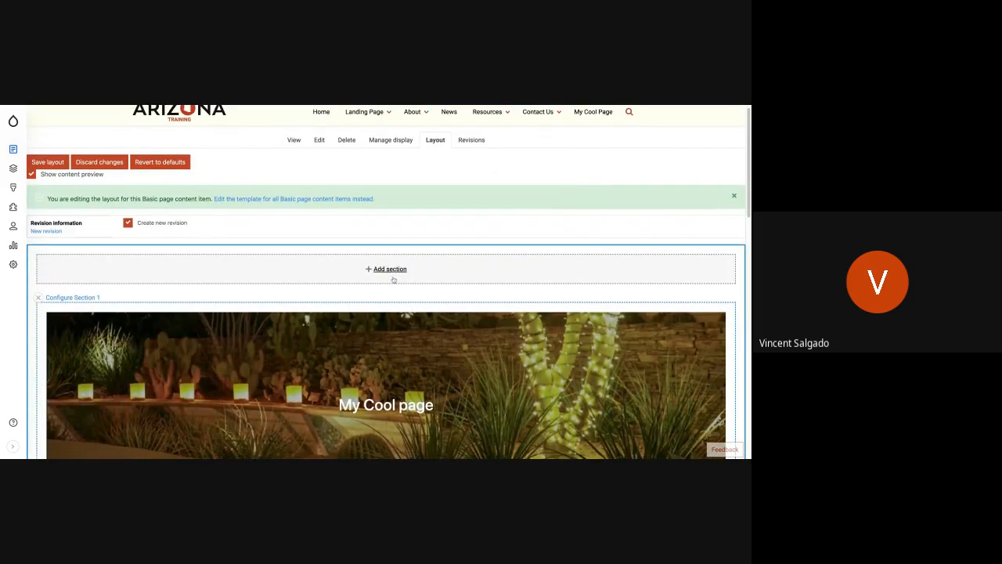
scroll(393, 279, "down", 10)
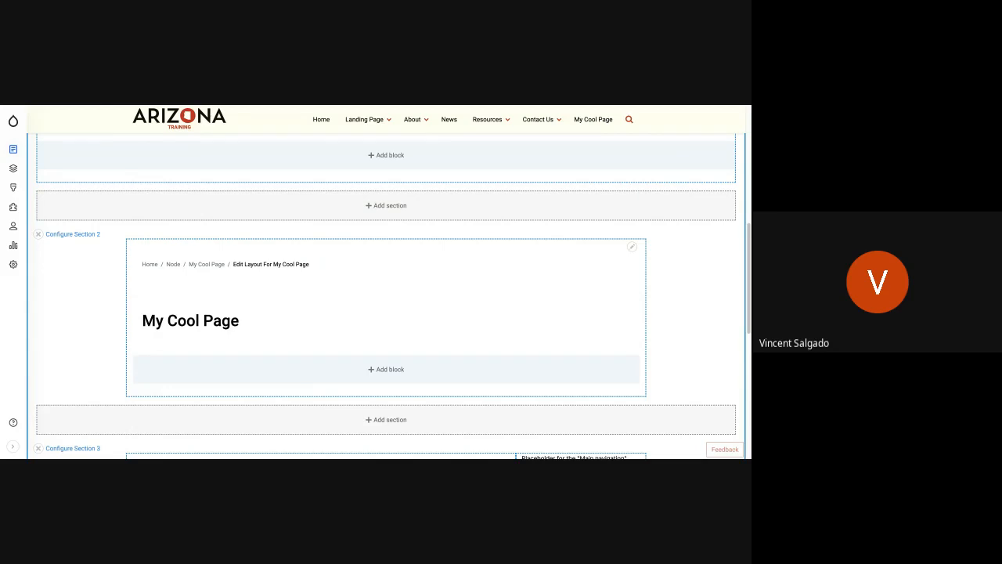
scroll(390, 284, "up", 3)
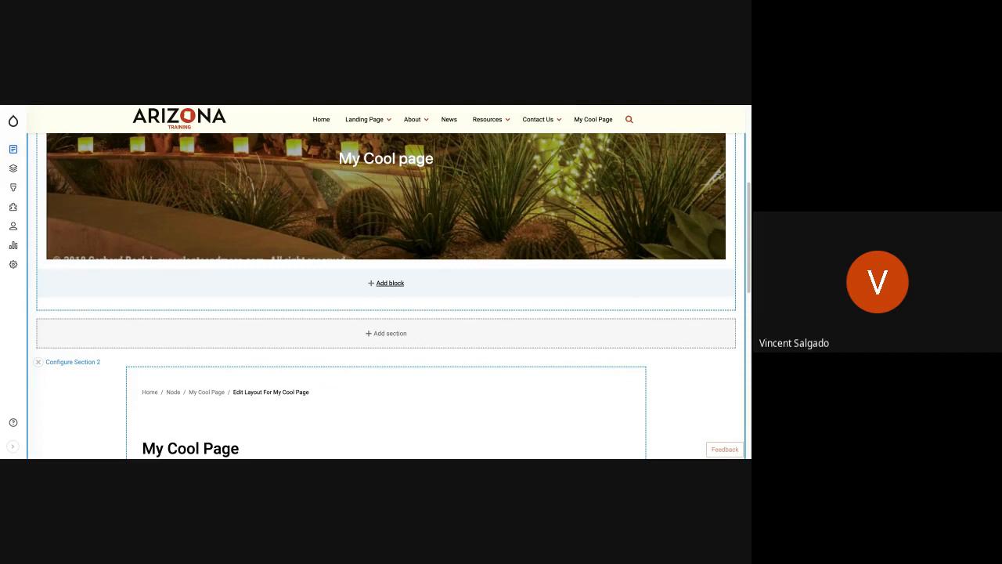
scroll(461, 313, "up", 5)
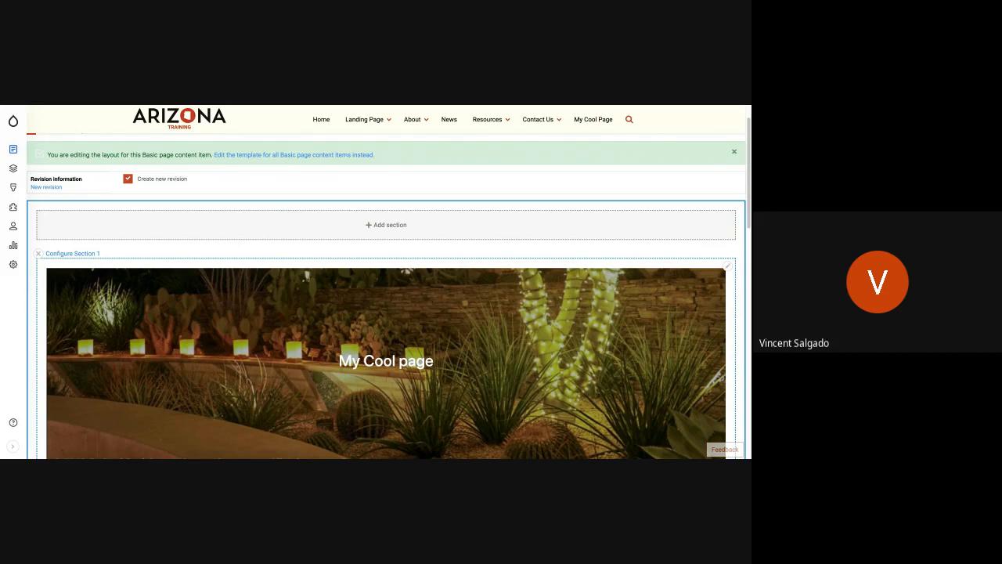
scroll(472, 354, "down", 6)
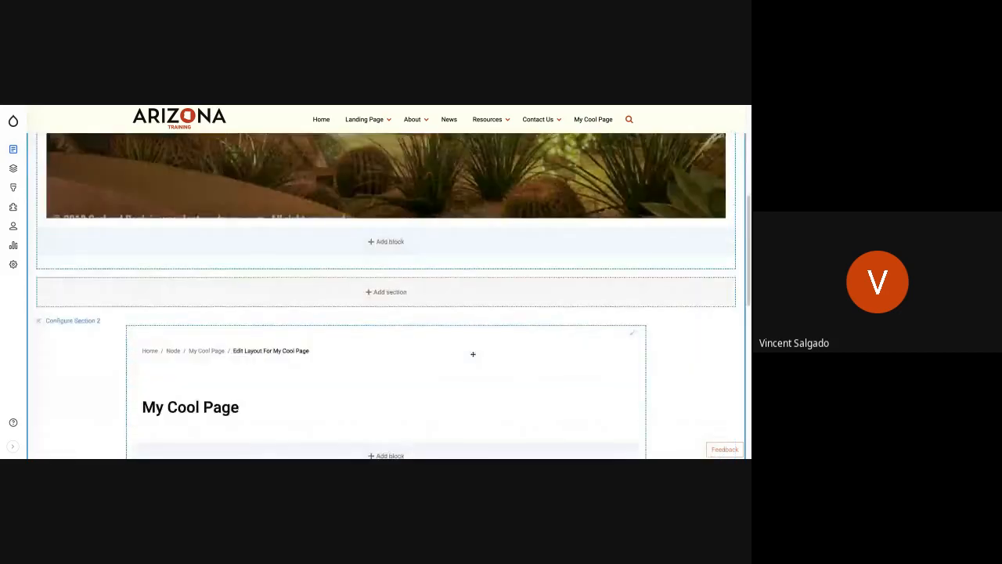
scroll(472, 354, "down", 1)
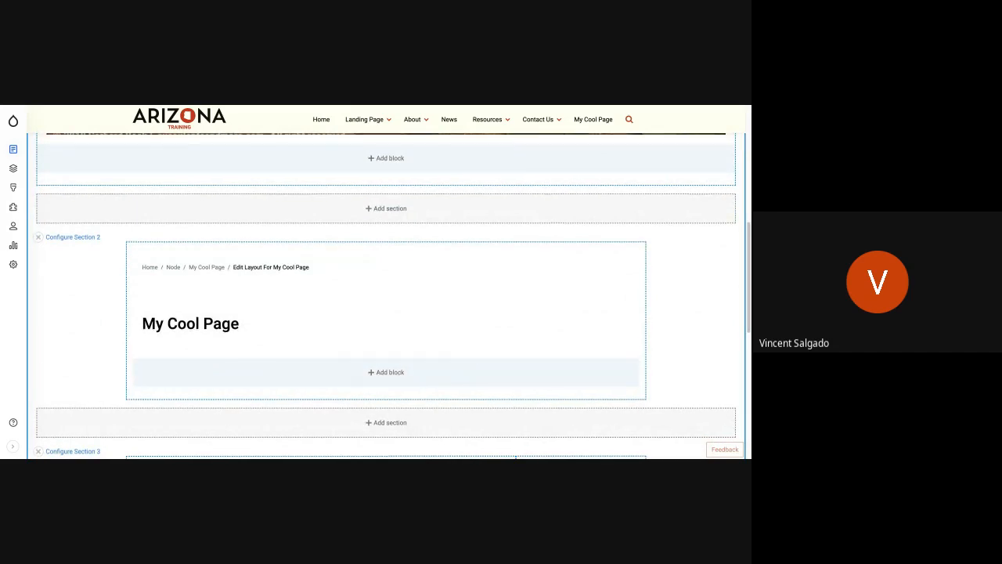
scroll(473, 354, "down", 4)
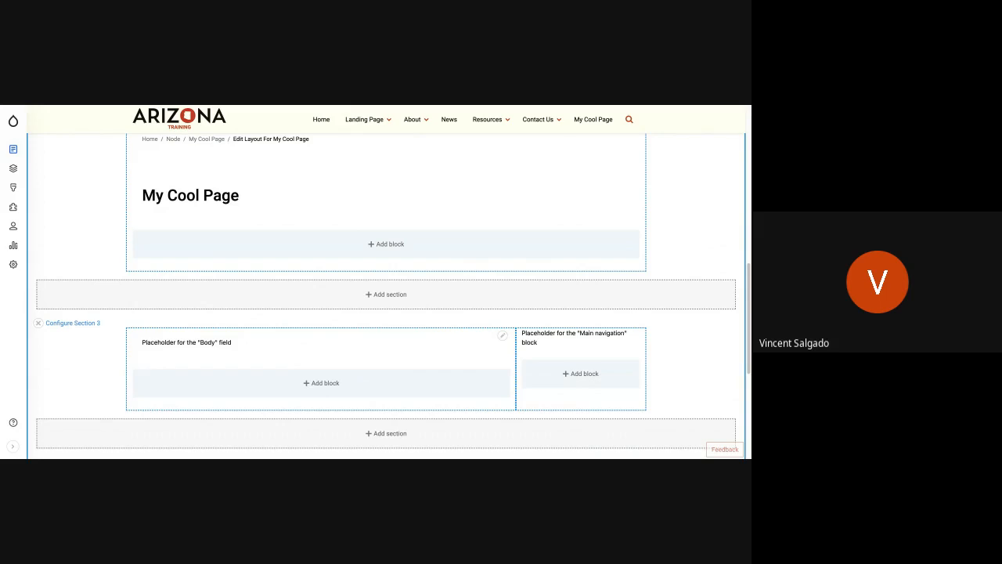
scroll(447, 328, "up", 1)
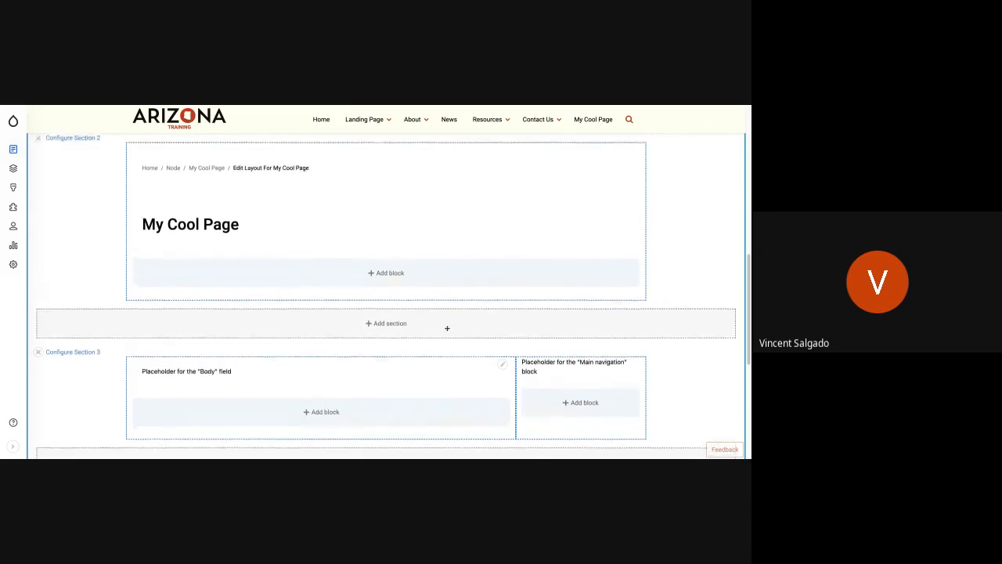
scroll(386, 295, "up", 3)
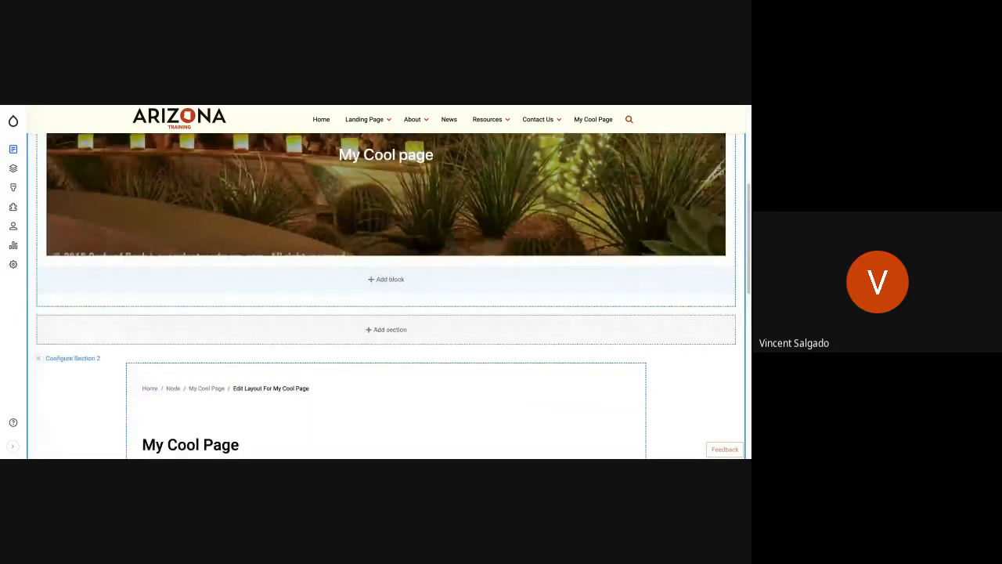
scroll(373, 300, "down", 4)
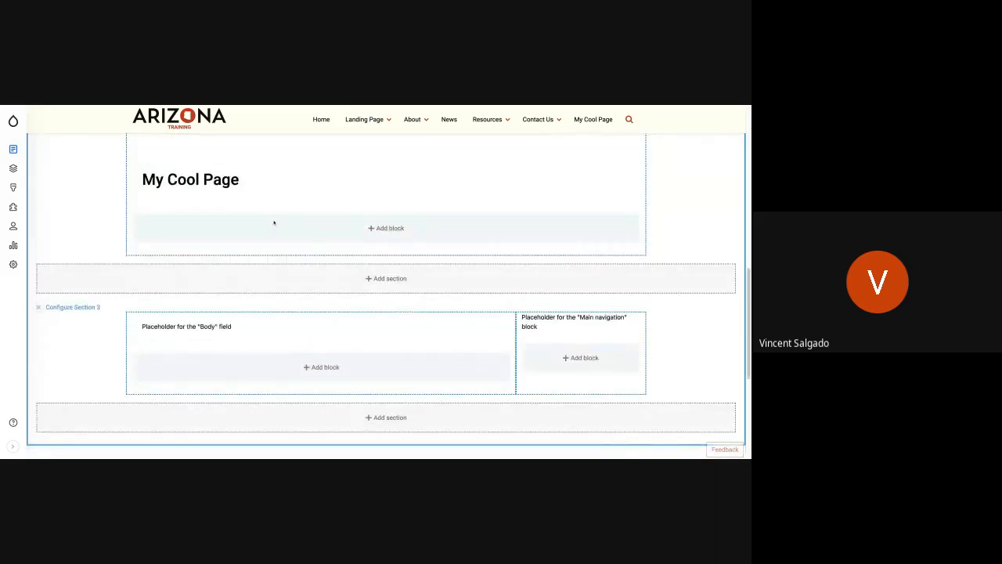
scroll(273, 223, "up", 2)
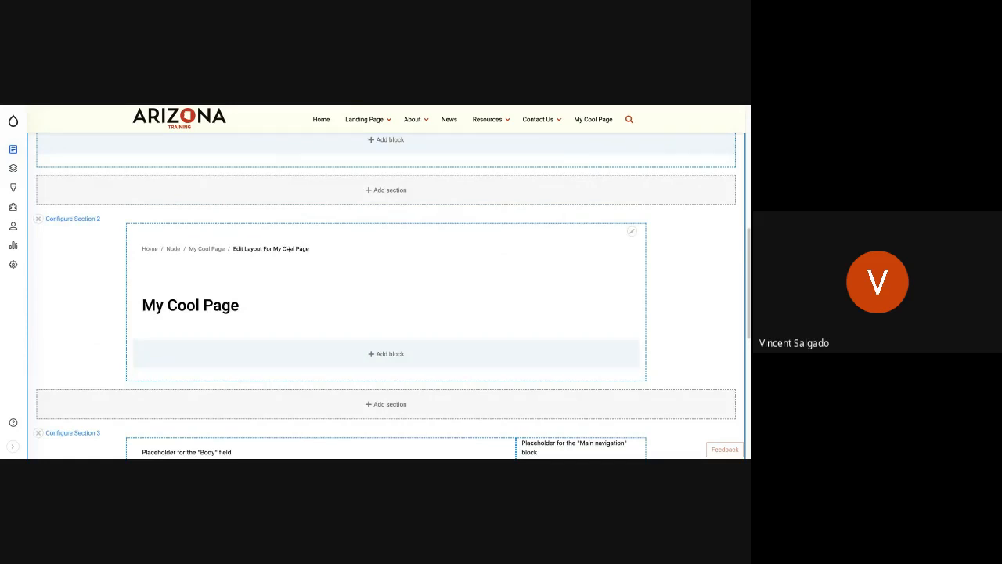
Remove Section 3, which holds the Body field and Main navigation placeholders, from the page layout.
scroll(239, 316, "down", 2)
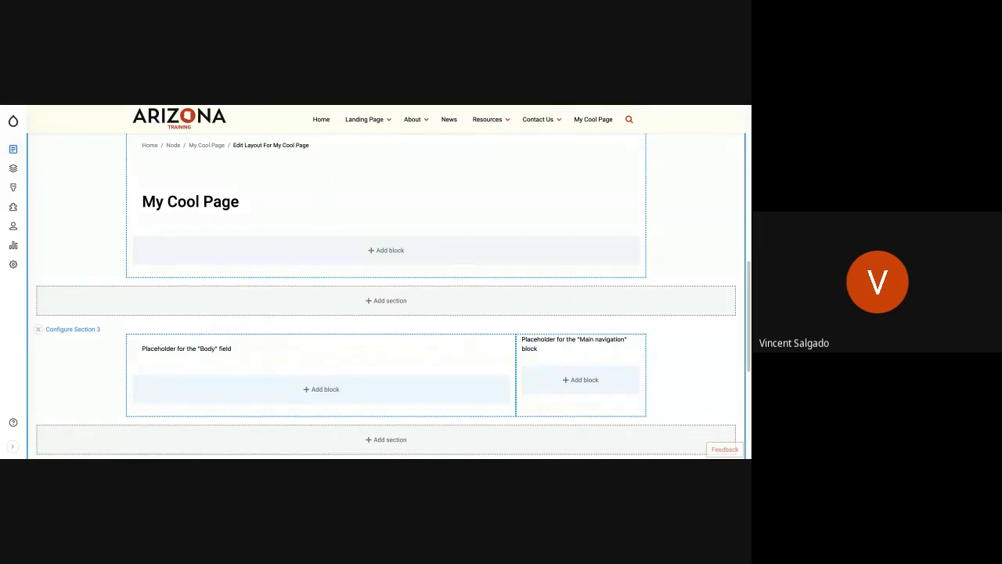
left_click(39, 328)
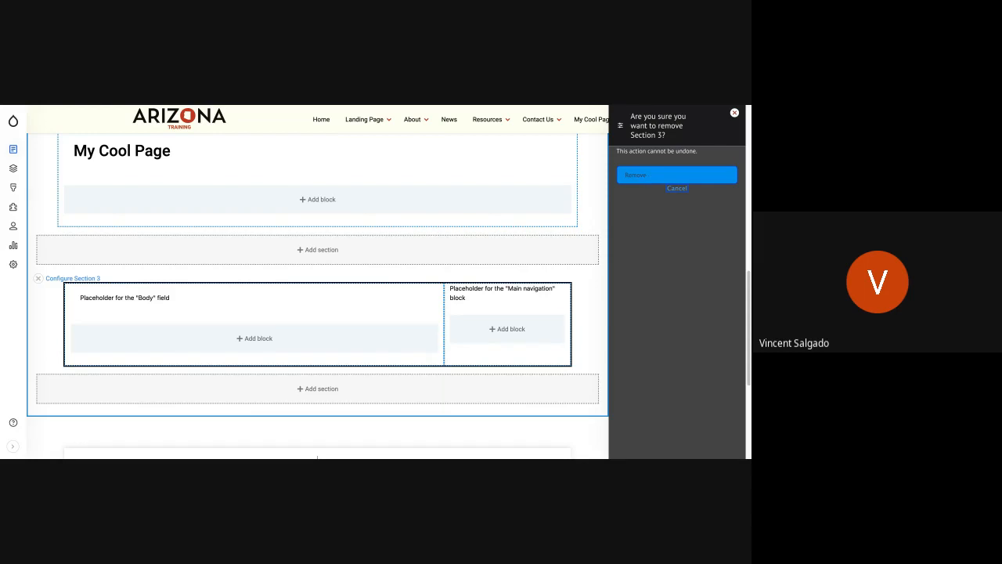
left_click(676, 174)
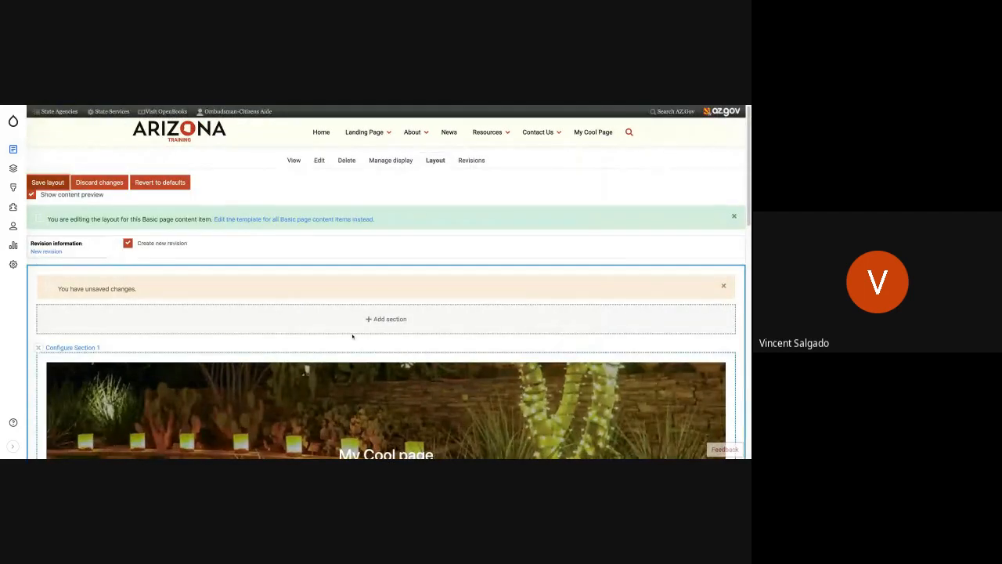
Examine the remaining layout, from the banner section to the breadcrumb and title section and the area for adding a section beneath it.
scroll(352, 336, "down", 15)
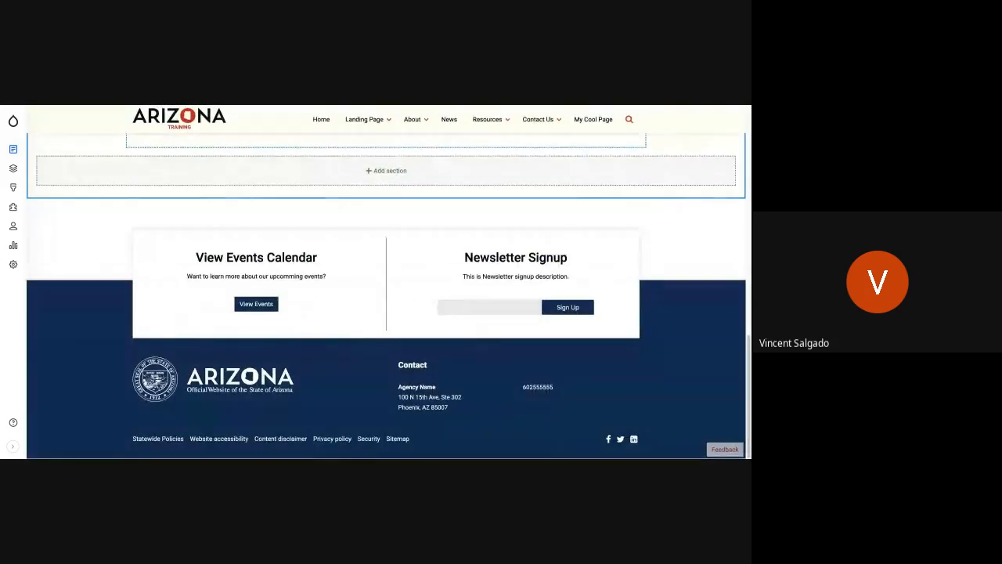
scroll(386, 298, "up", 3)
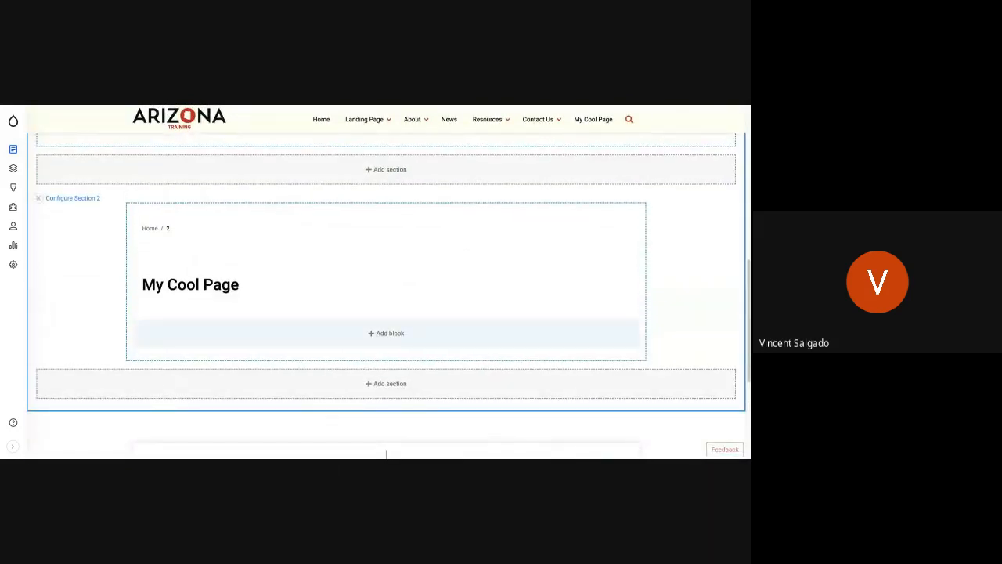
scroll(347, 339, "up", 3)
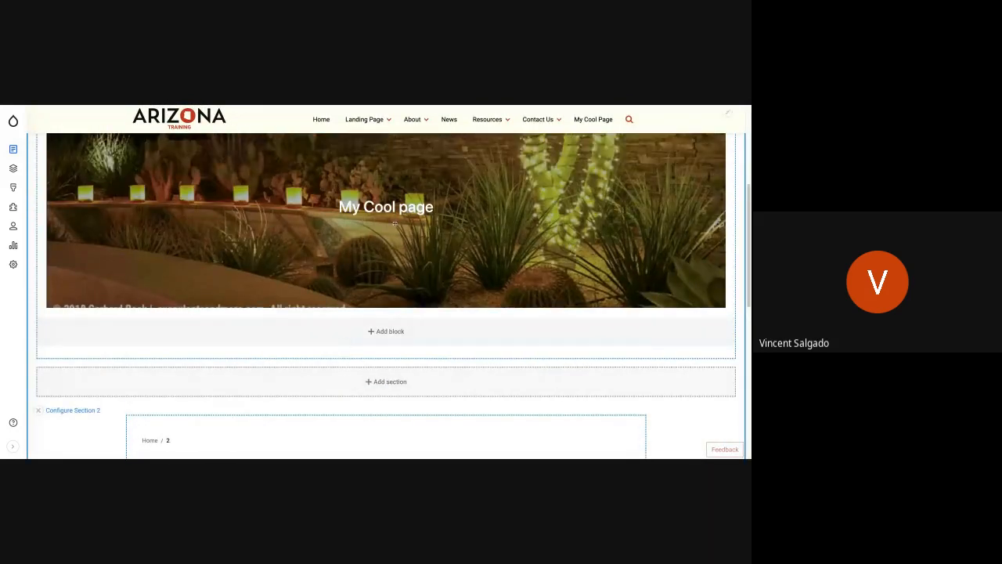
scroll(407, 259, "down", 4)
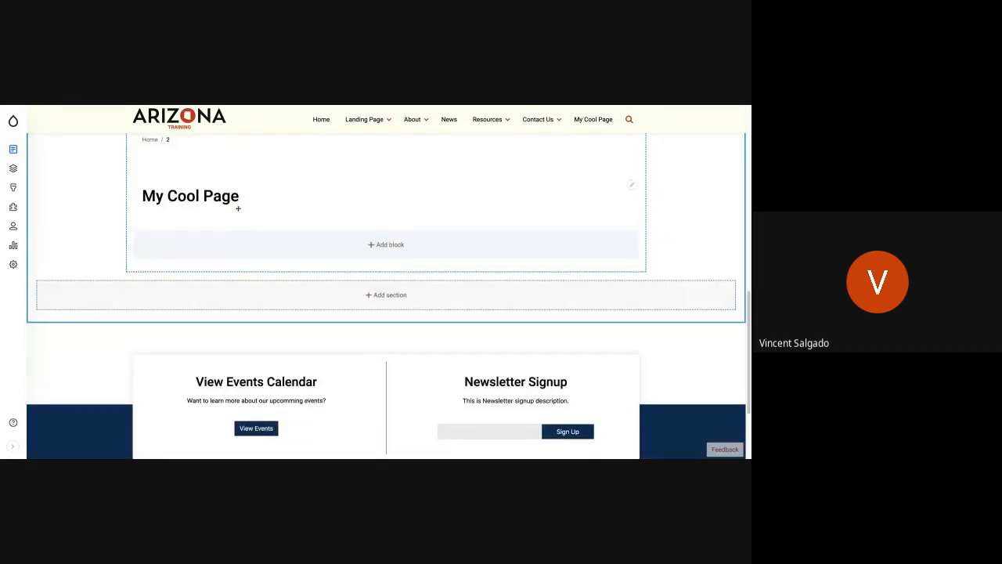
scroll(298, 222, "up", 2)
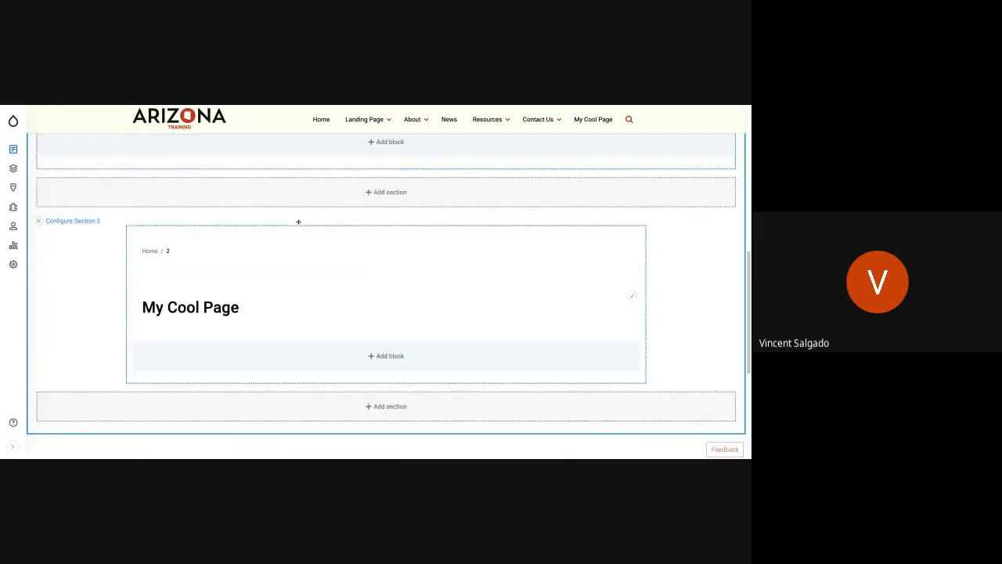
scroll(298, 222, "up", 1)
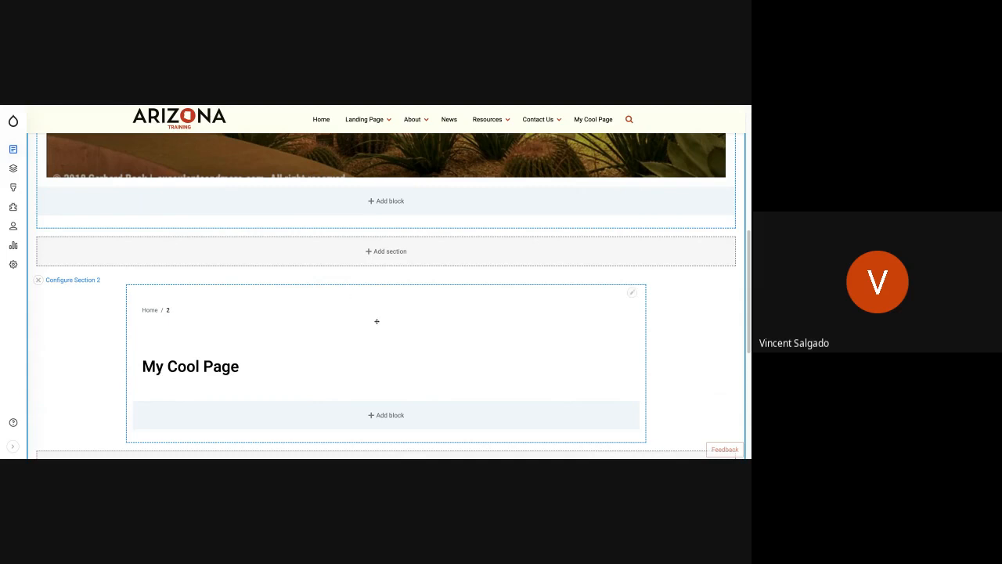
scroll(377, 321, "down", 1)
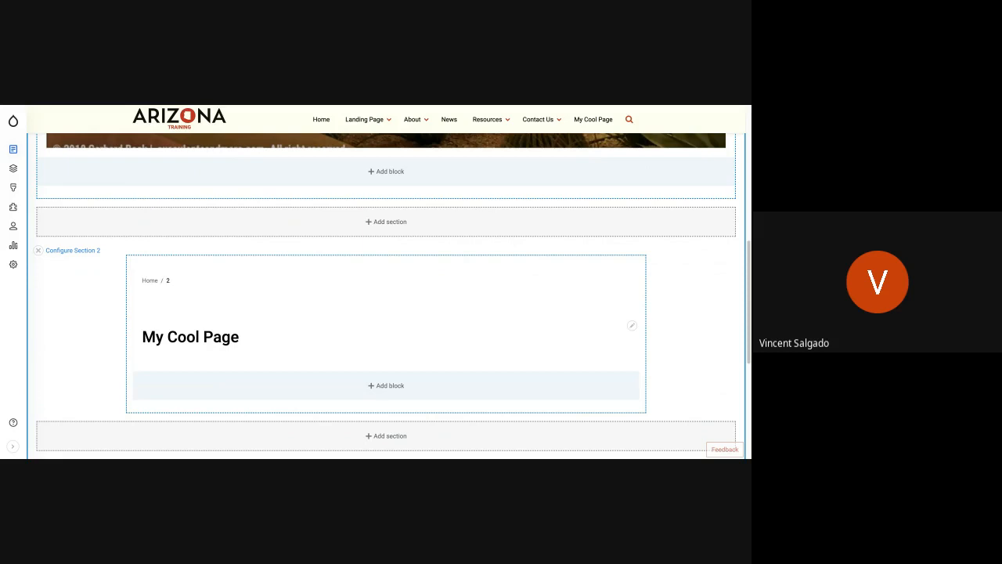
scroll(389, 296, "down", 1)
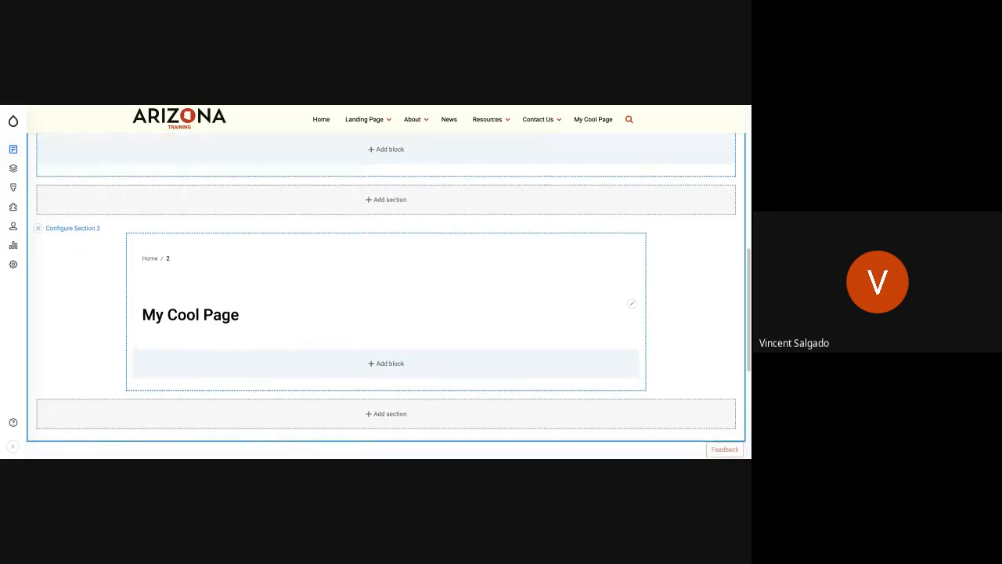
scroll(388, 296, "down", 1)
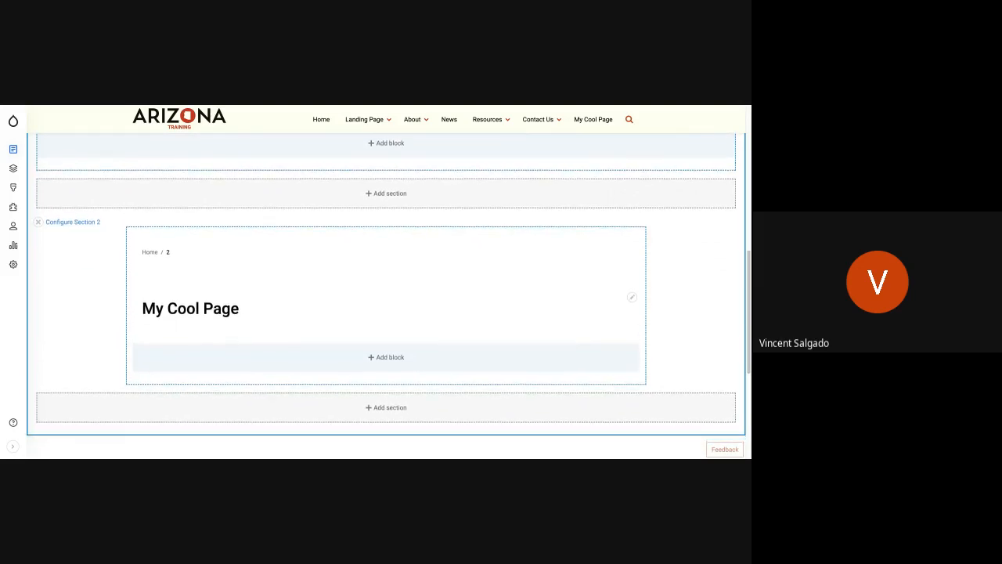
scroll(387, 285, "down", 1)
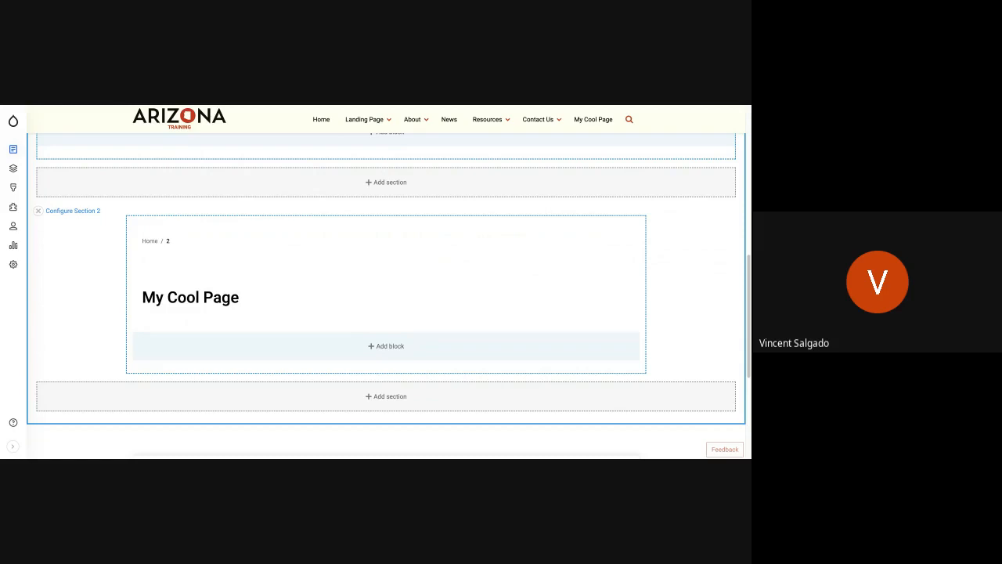
Start a new Bootstrap 3 Cols section beneath the breadcrumb and title section, with the Boxed container type.
left_click(385, 397)
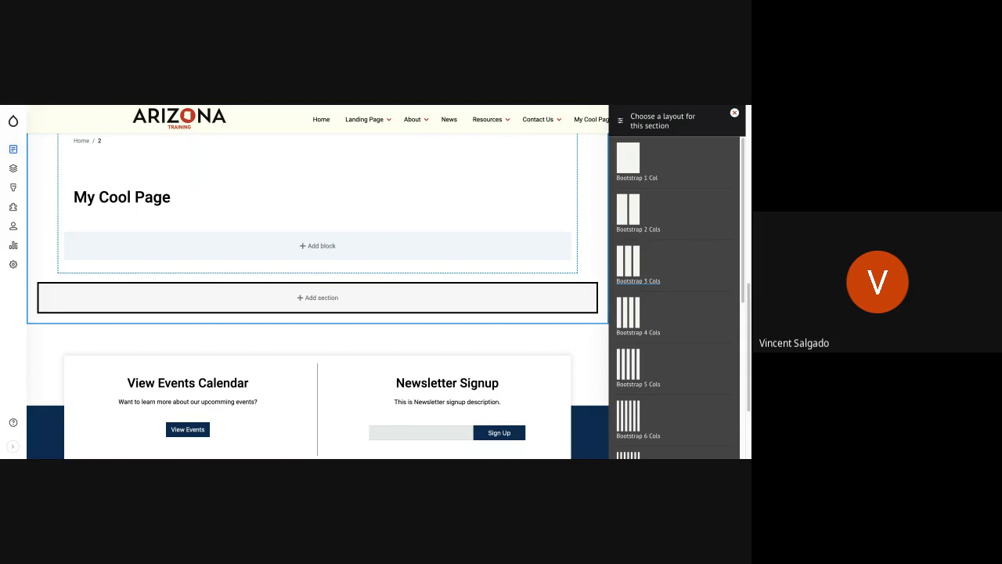
left_click(629, 263)
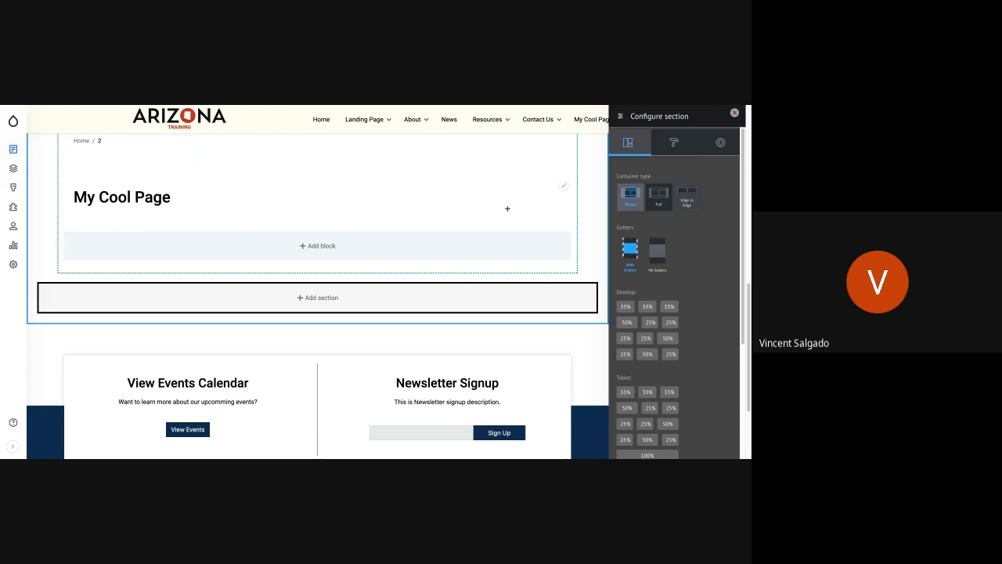
scroll(504, 209, "up", 3)
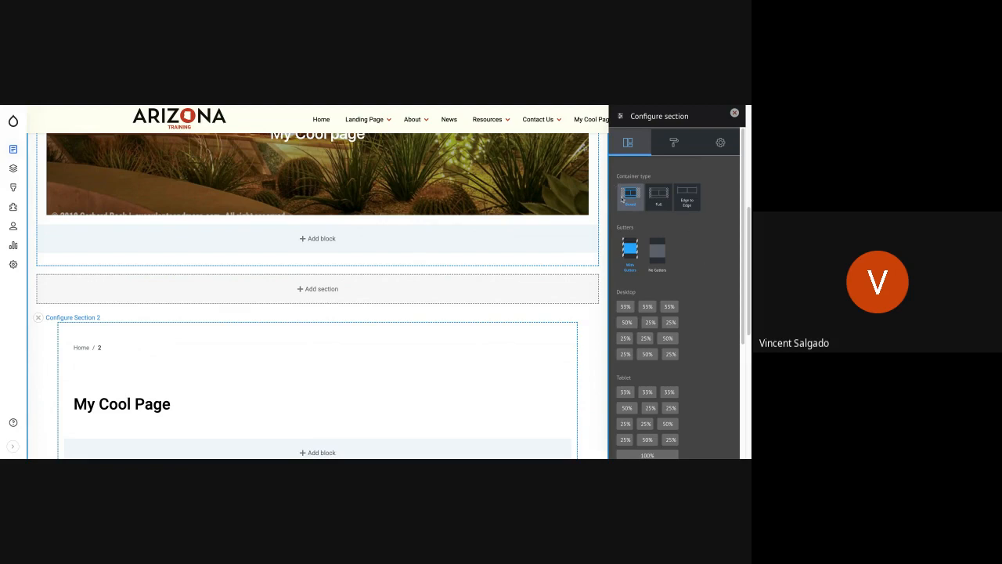
left_click(663, 203)
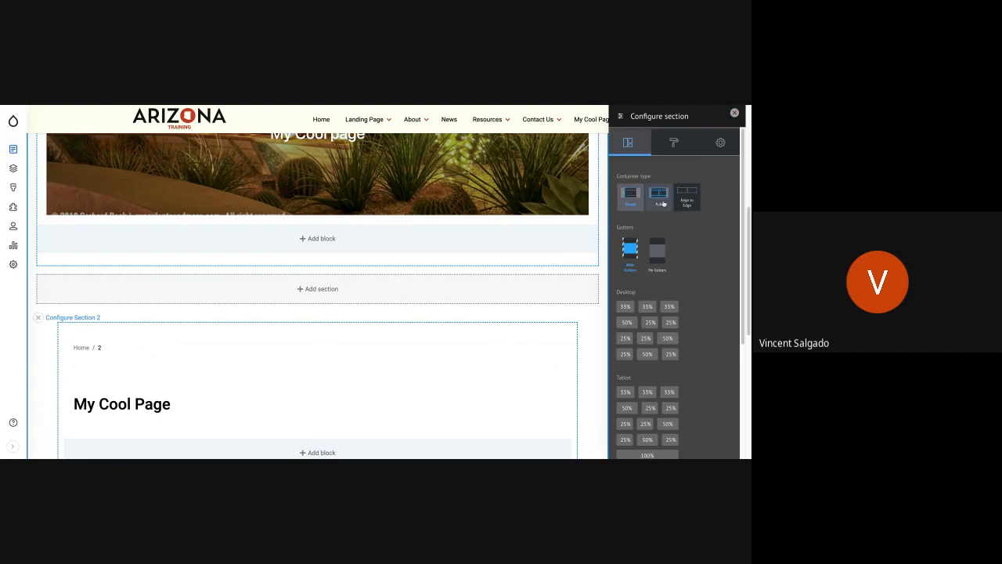
left_click(632, 203)
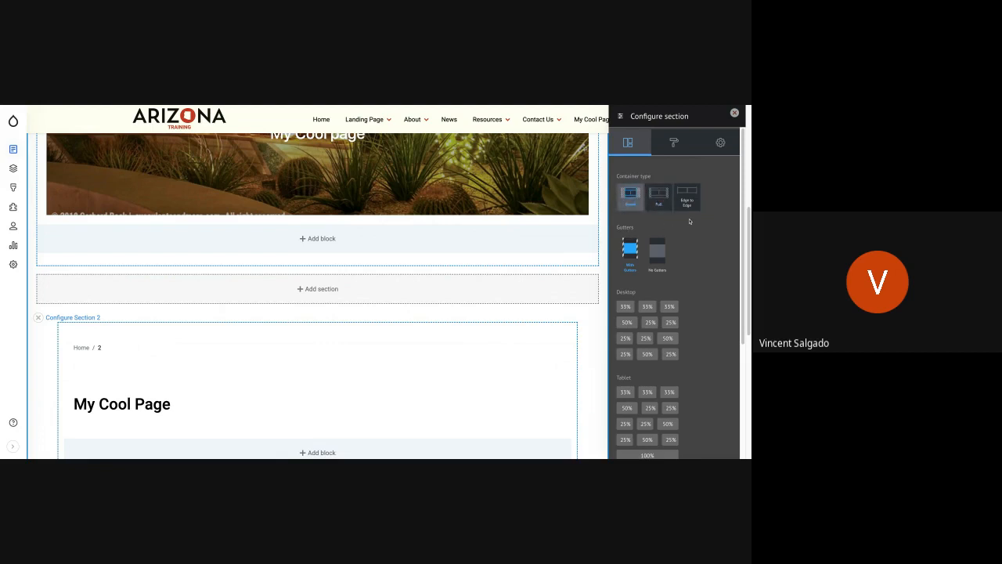
Examine the new section's gutter options and its desktop, tablet and mobile column width options.
scroll(697, 243, "down", 1)
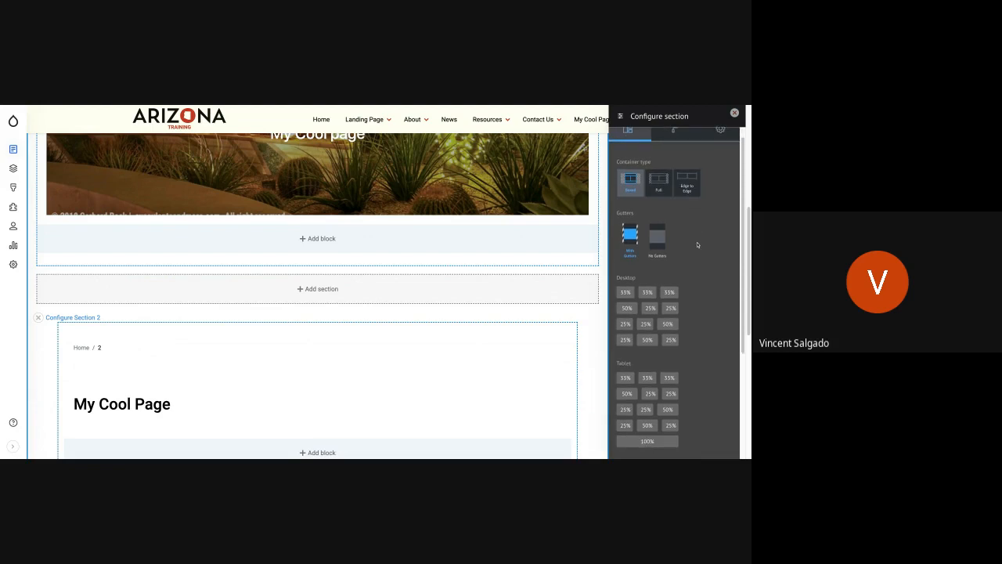
scroll(696, 239, "down", 1)
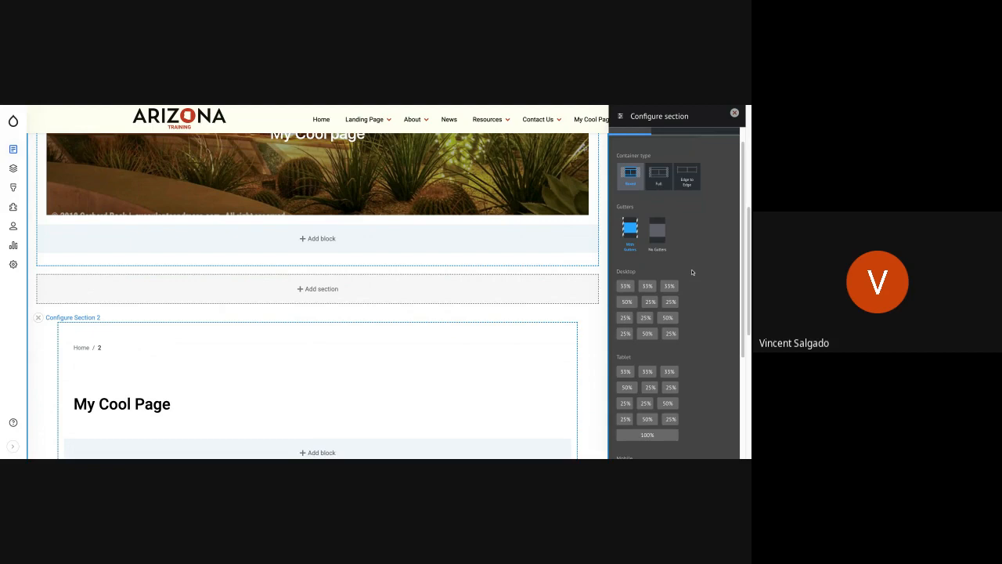
scroll(692, 272, "down", 1)
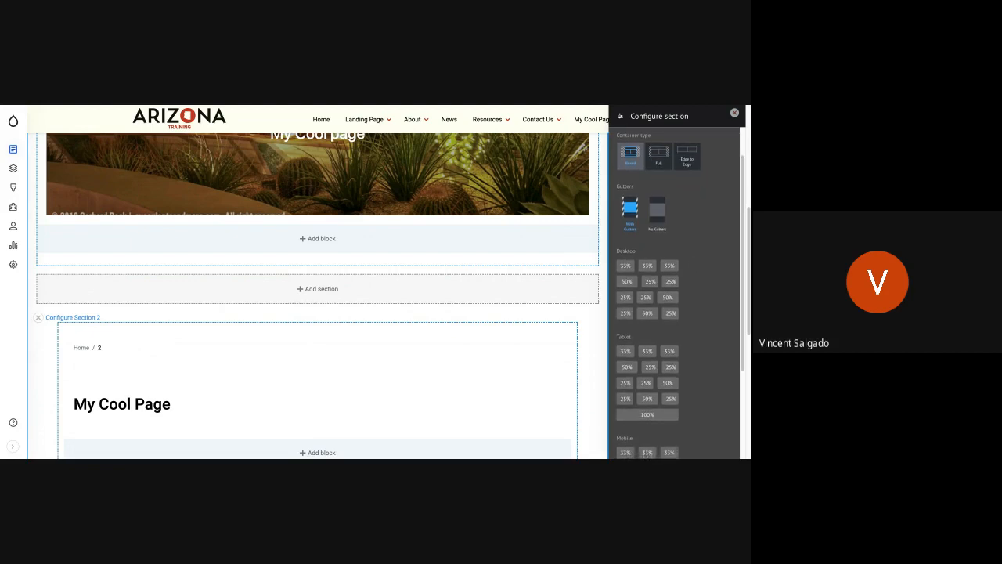
scroll(677, 293, "down", 2)
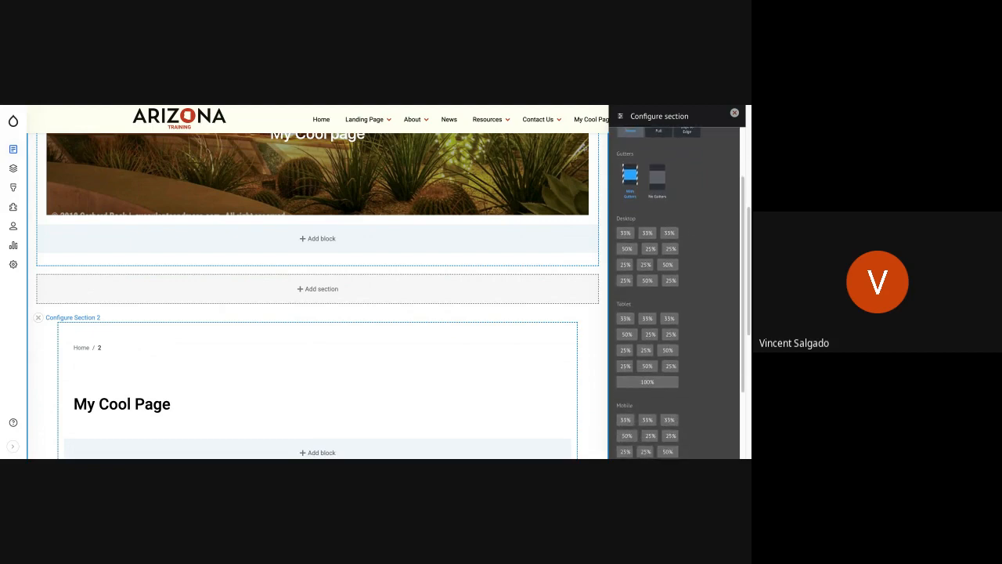
scroll(677, 294, "down", 1)
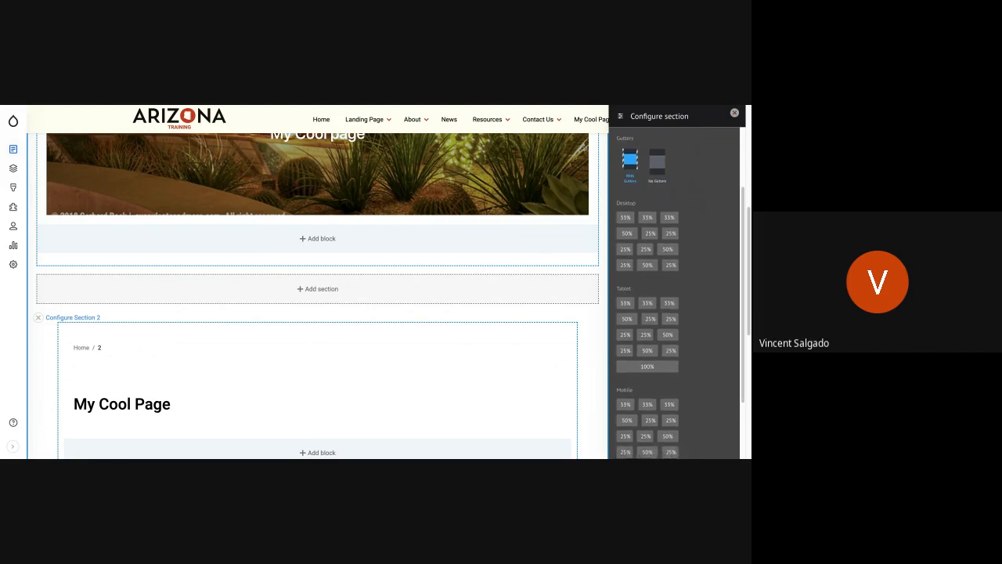
scroll(677, 293, "down", 1)
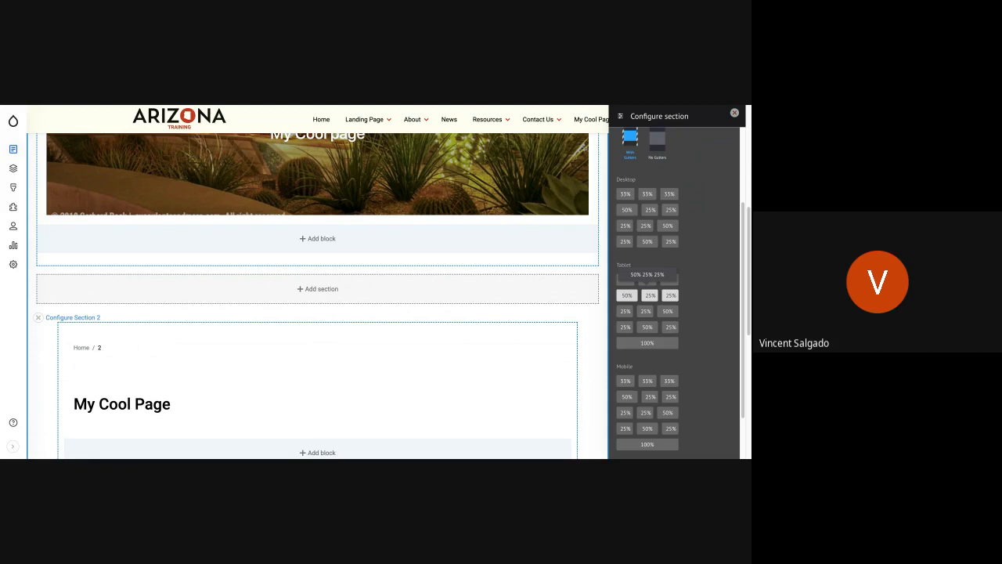
scroll(698, 384, "down", 1)
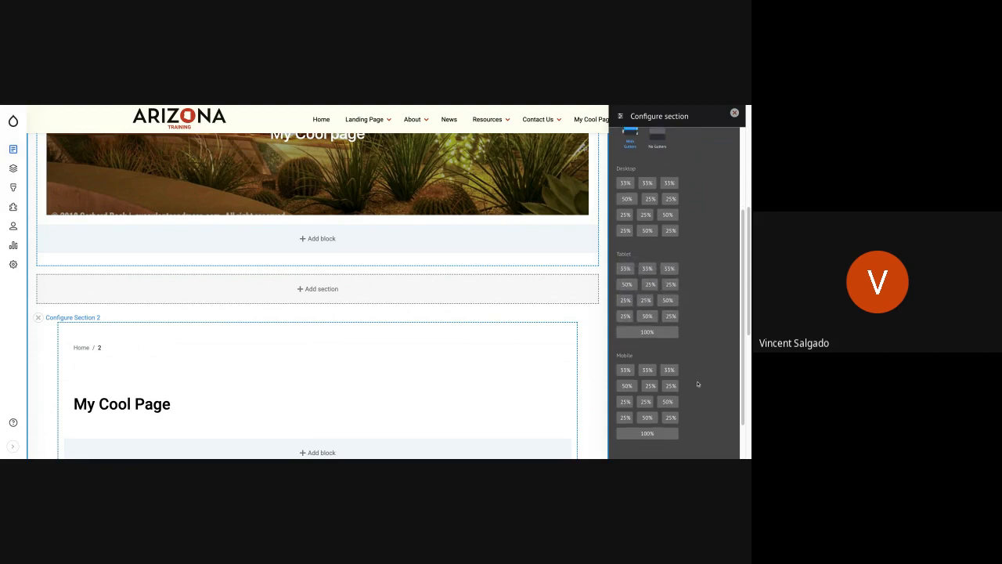
scroll(697, 383, "down", 2)
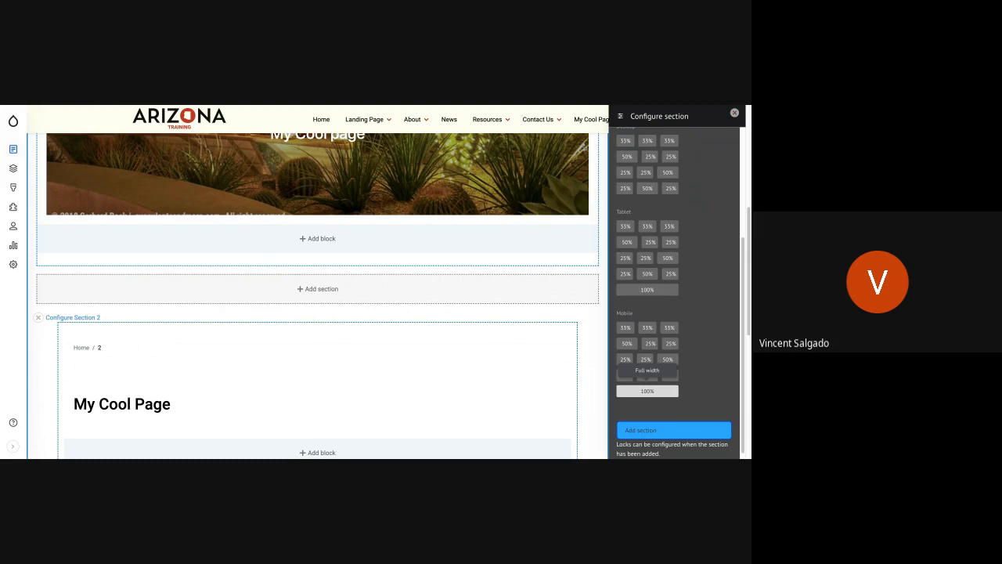
Set three equal 33% columns for tablet and desktop and 100% width for mobile, and add the section.
scroll(696, 247, "up", 1)
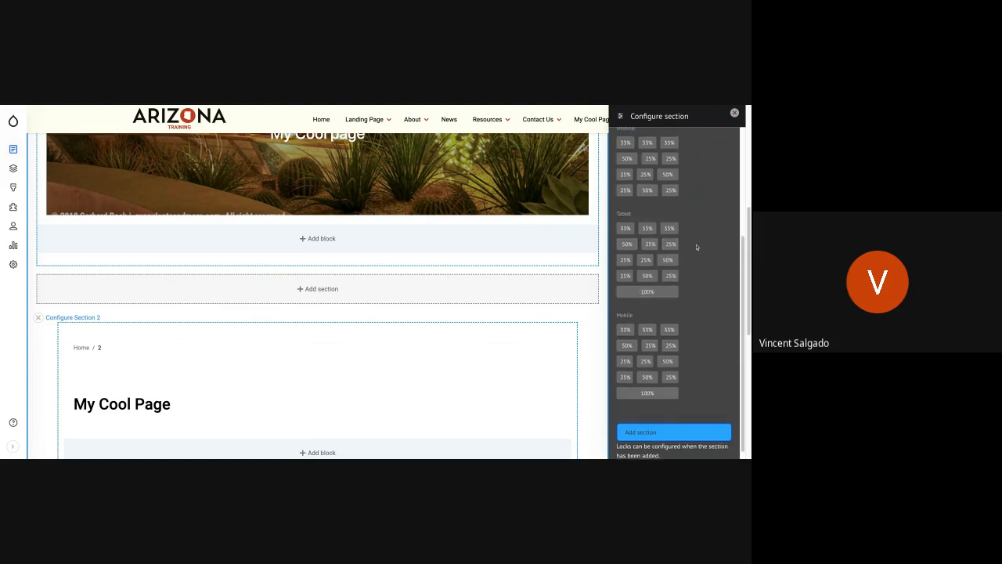
scroll(696, 247, "up", 2)
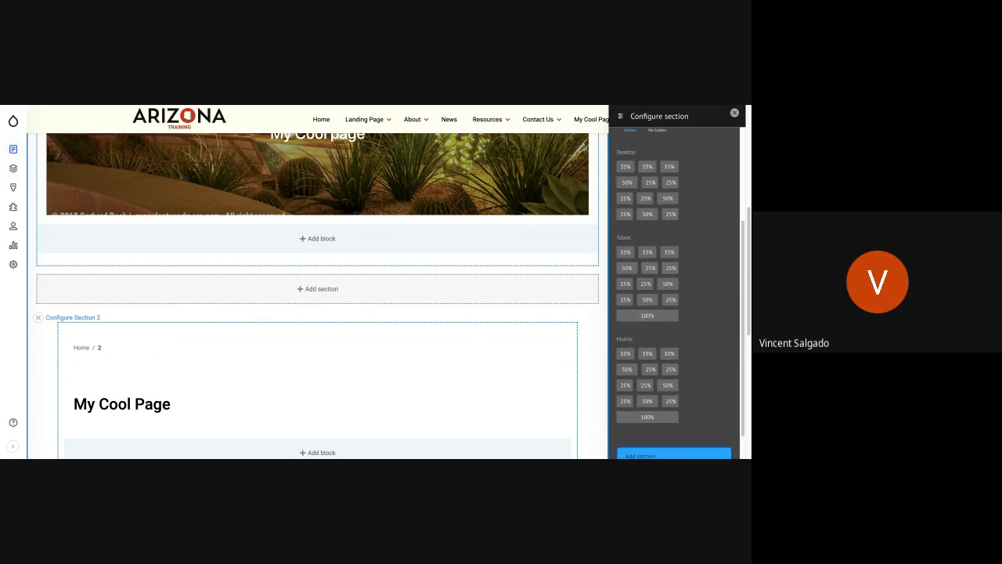
left_click(643, 253)
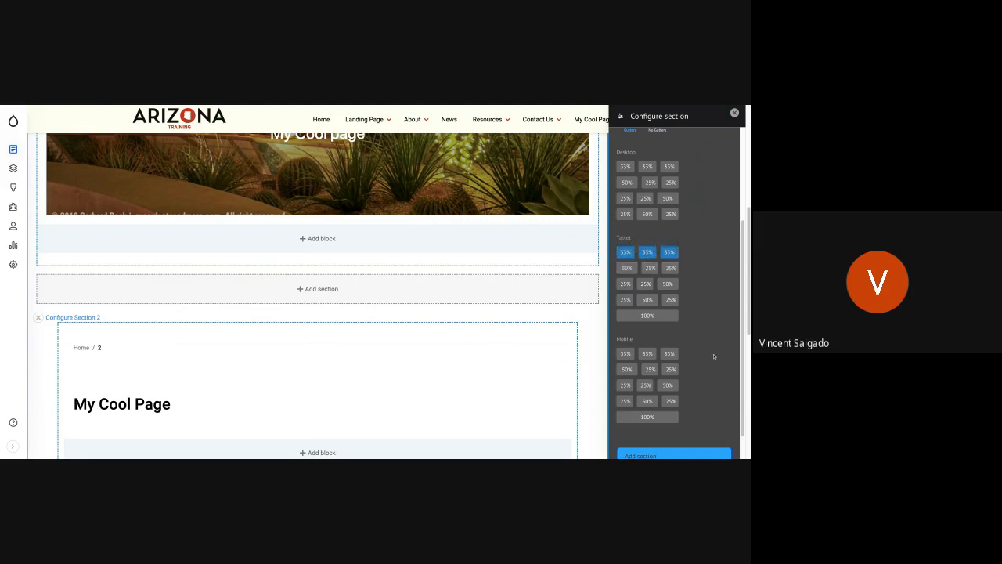
left_click(647, 166)
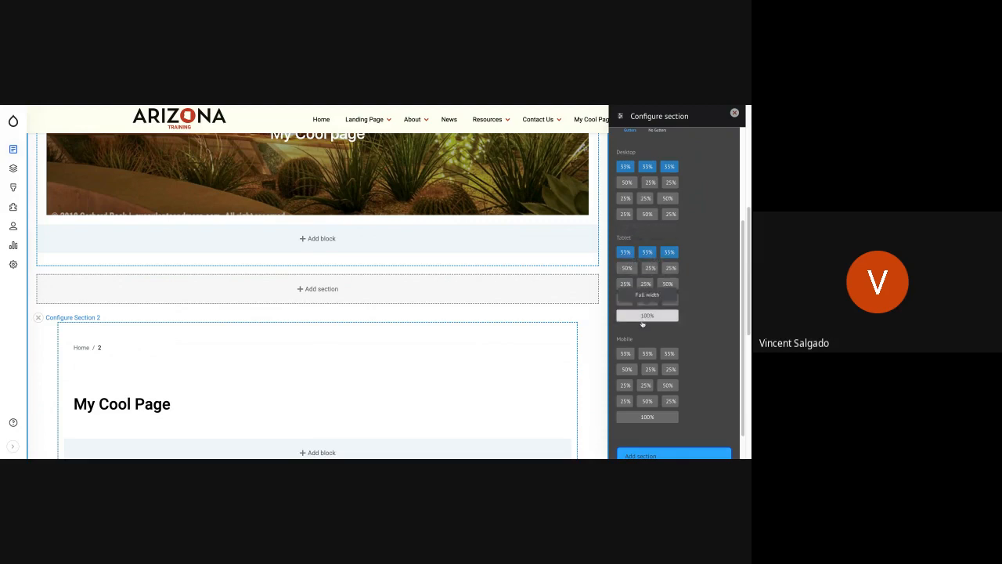
left_click(642, 418)
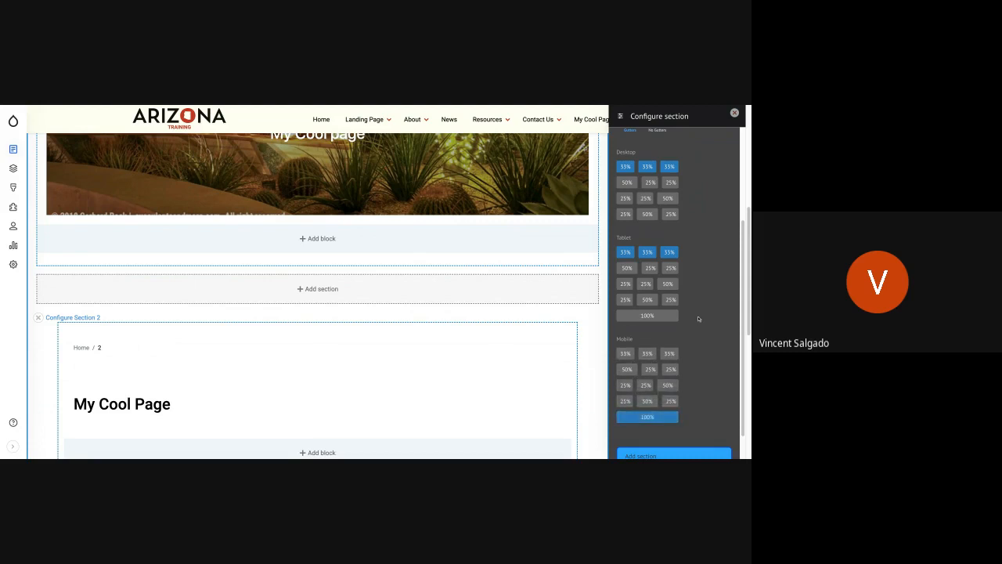
scroll(691, 339, "down", 1)
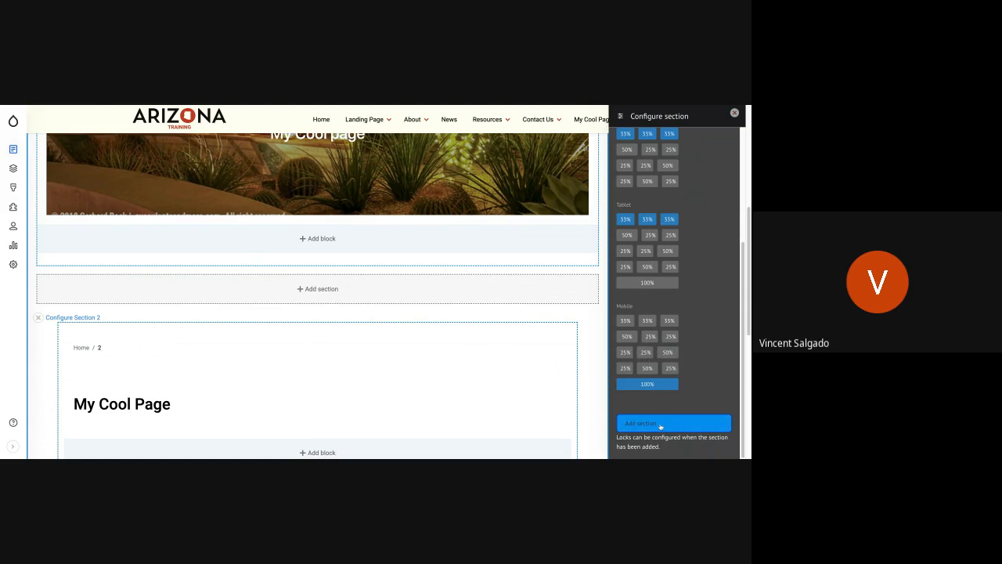
left_click(660, 425)
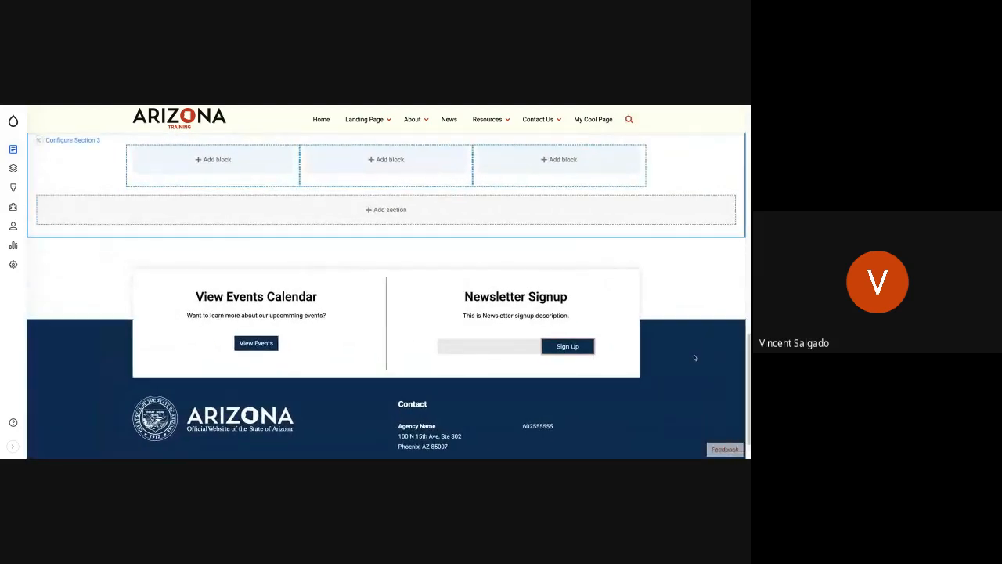
Start a custom Google map block in the first column of Section 3.
scroll(401, 256, "up", 2)
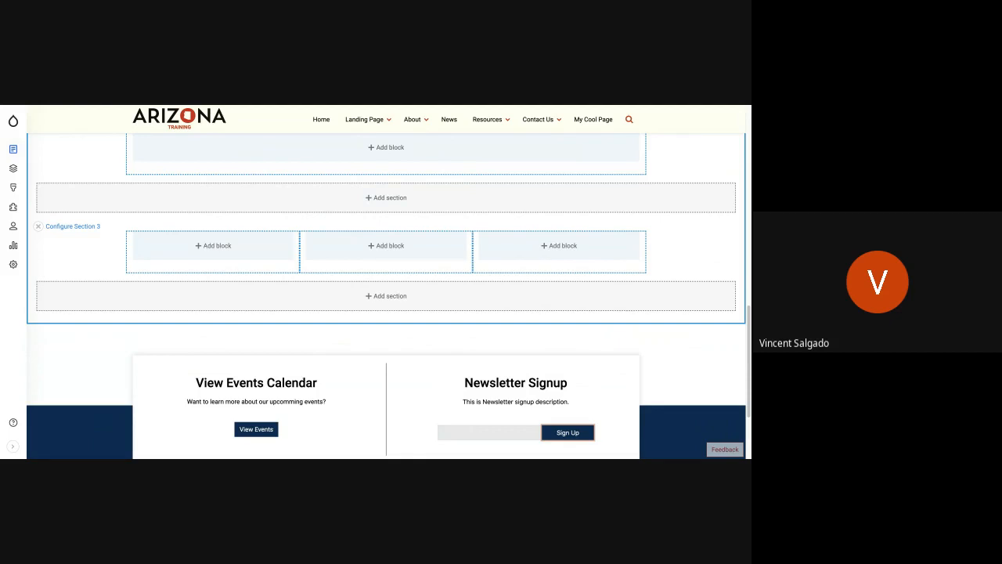
scroll(505, 313, "up", 5)
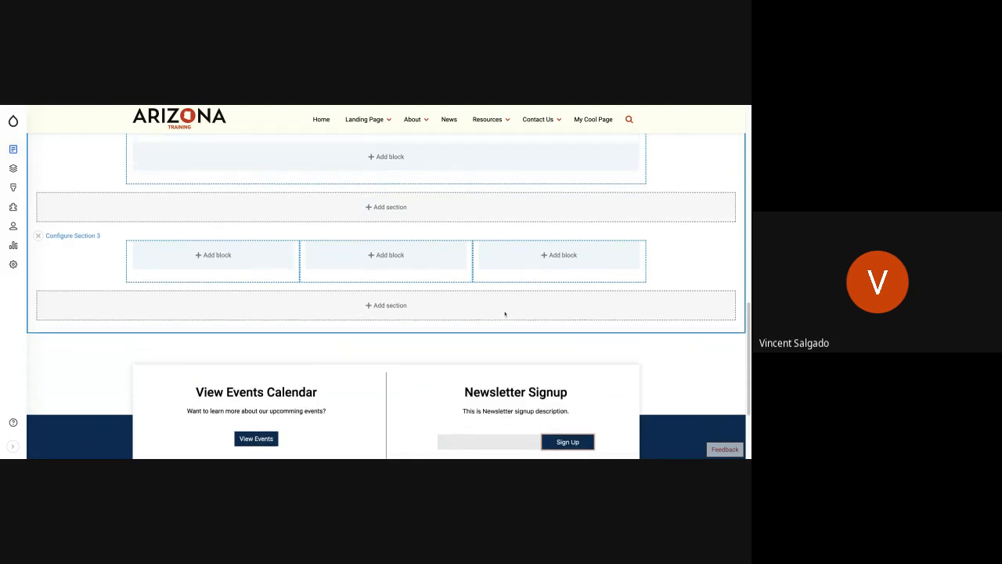
scroll(386, 295, "down", 5)
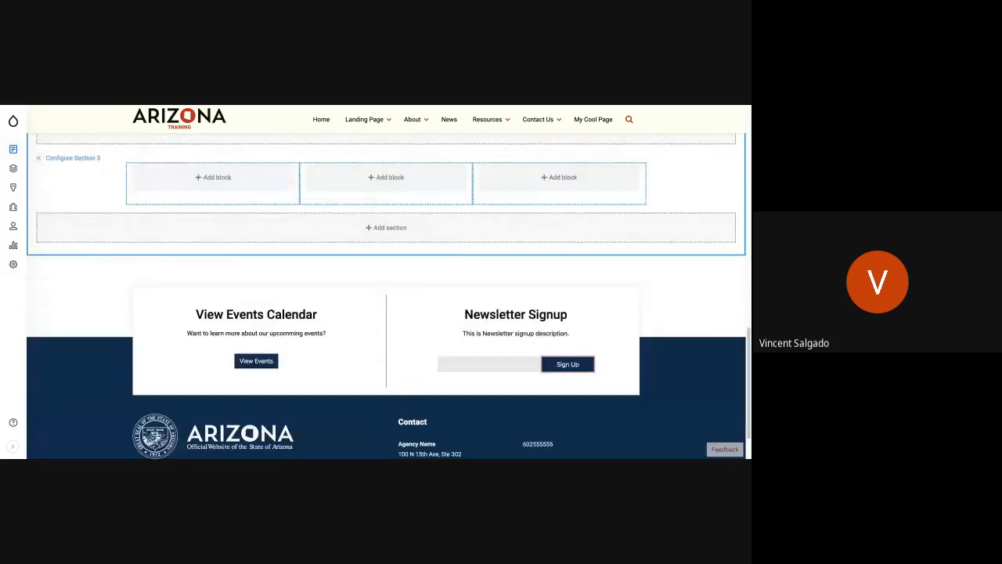
scroll(248, 275, "up", 2)
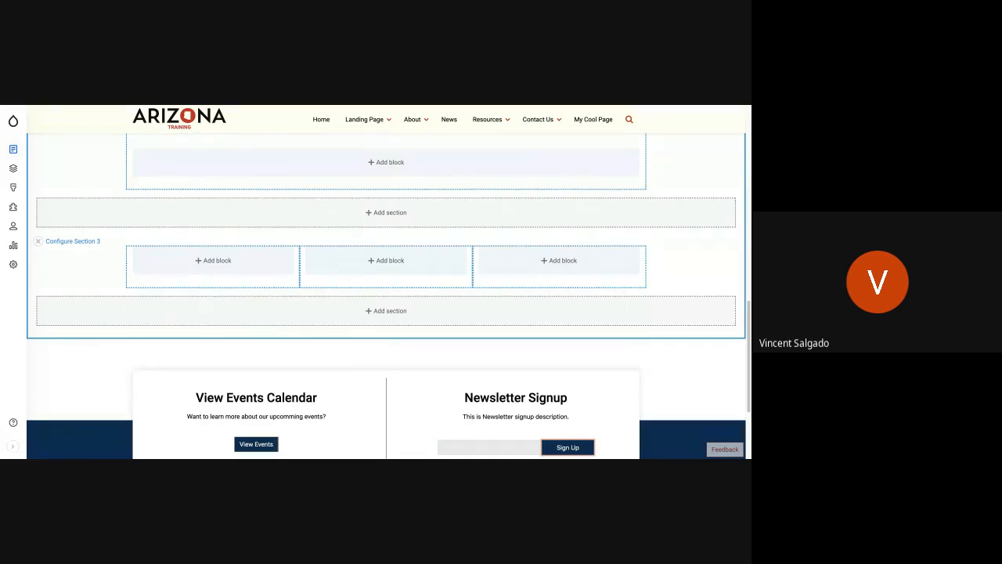
left_click(214, 260)
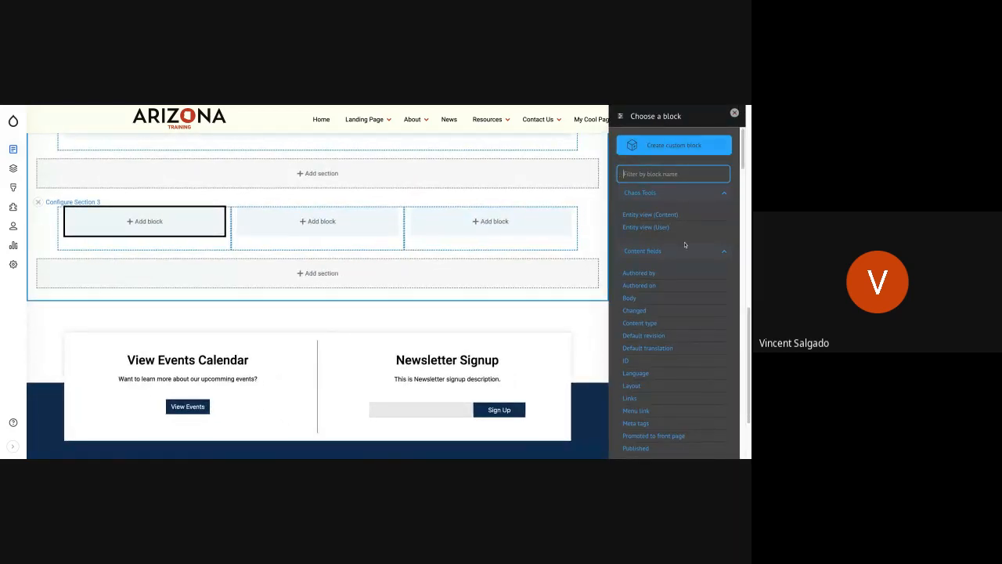
left_click(652, 152)
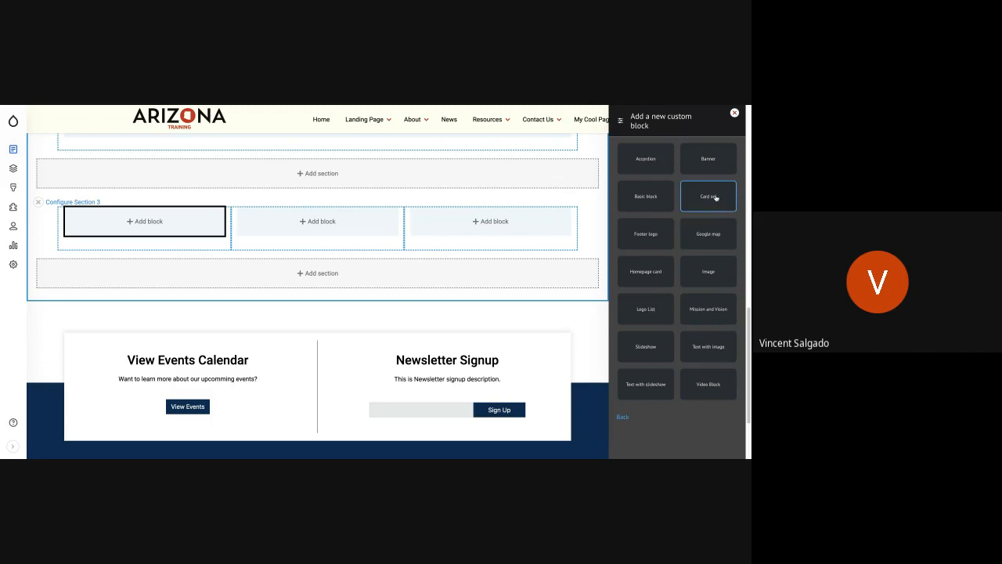
left_click(708, 233)
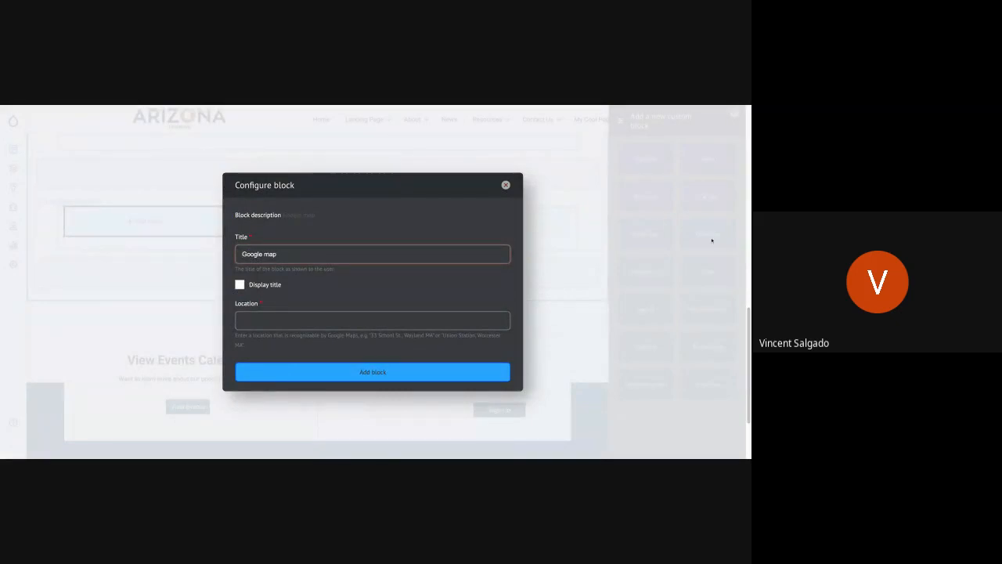
Enter the street address as the map's location and add the Google map block to the column.
left_click(413, 317)
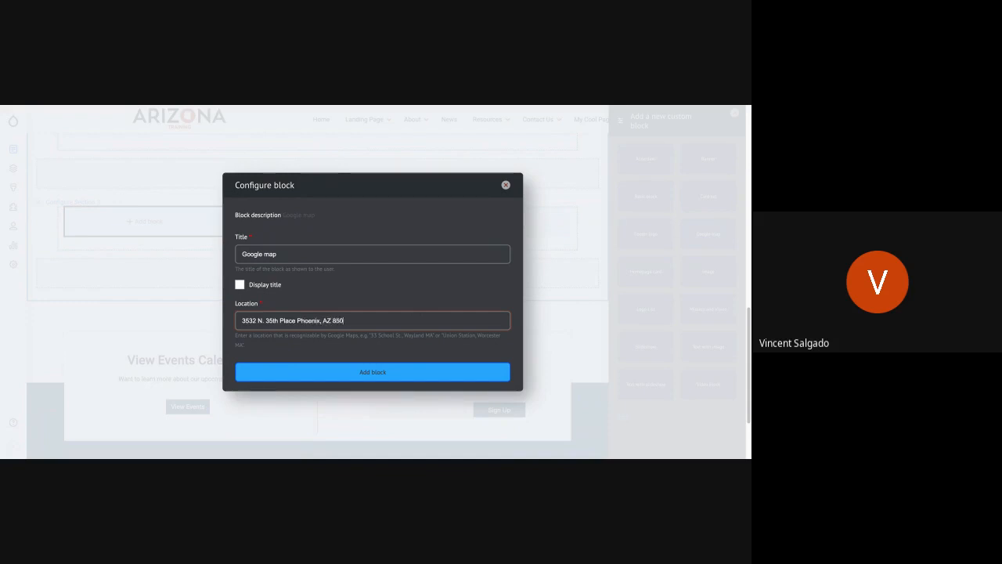
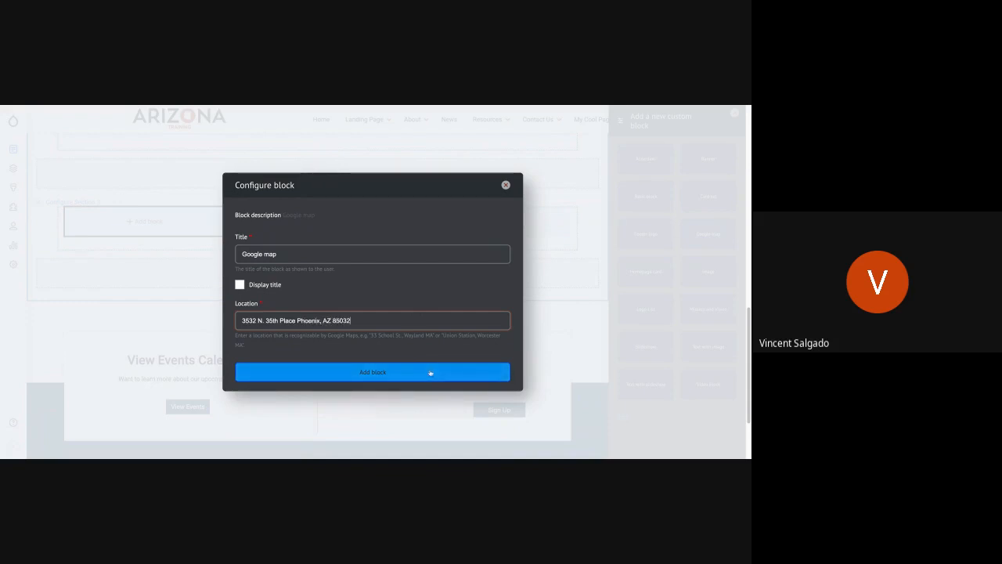
left_click(430, 372)
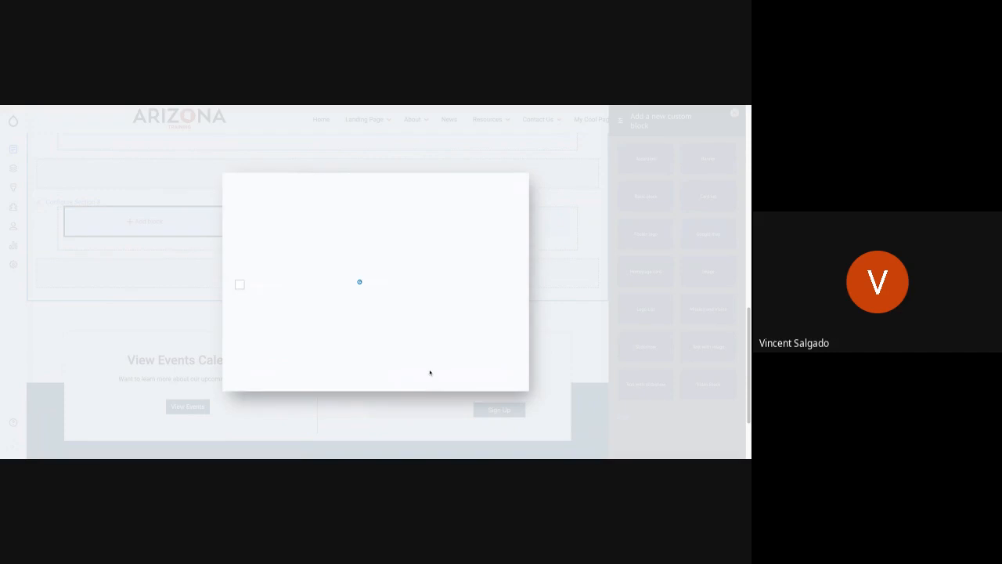
Start a custom Basic block in the second column of Section 3.
scroll(329, 307, "up", 3)
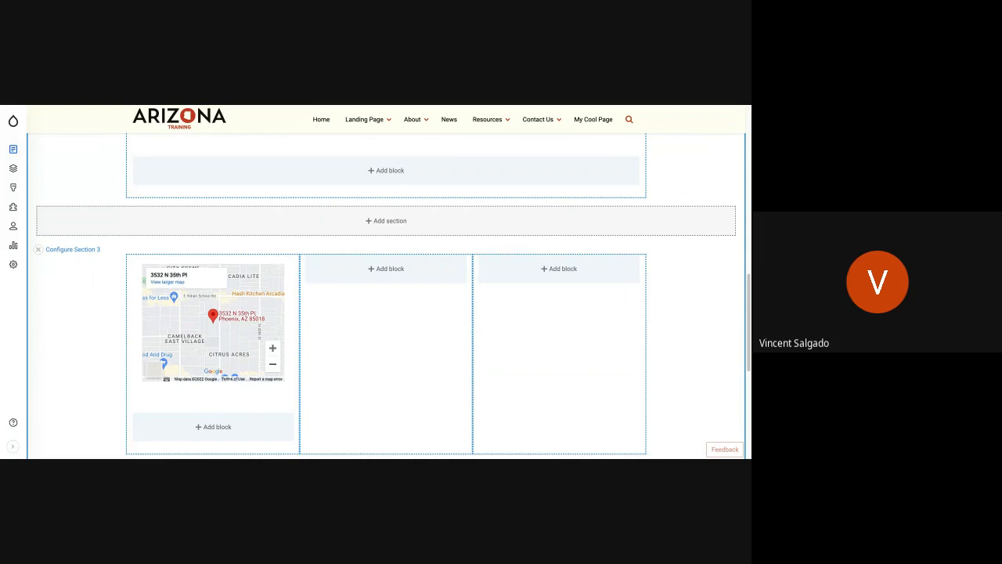
left_click(391, 269)
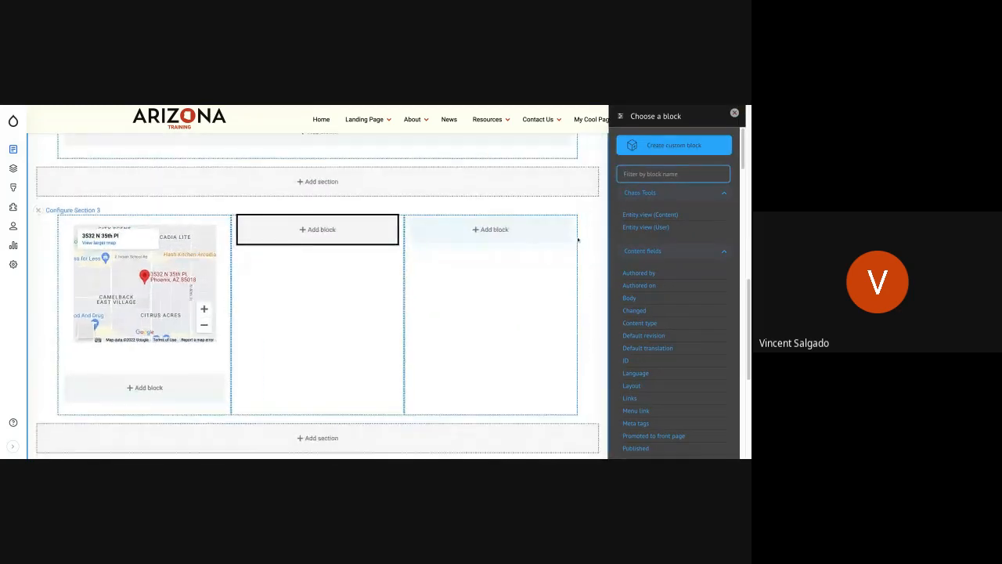
left_click(683, 147)
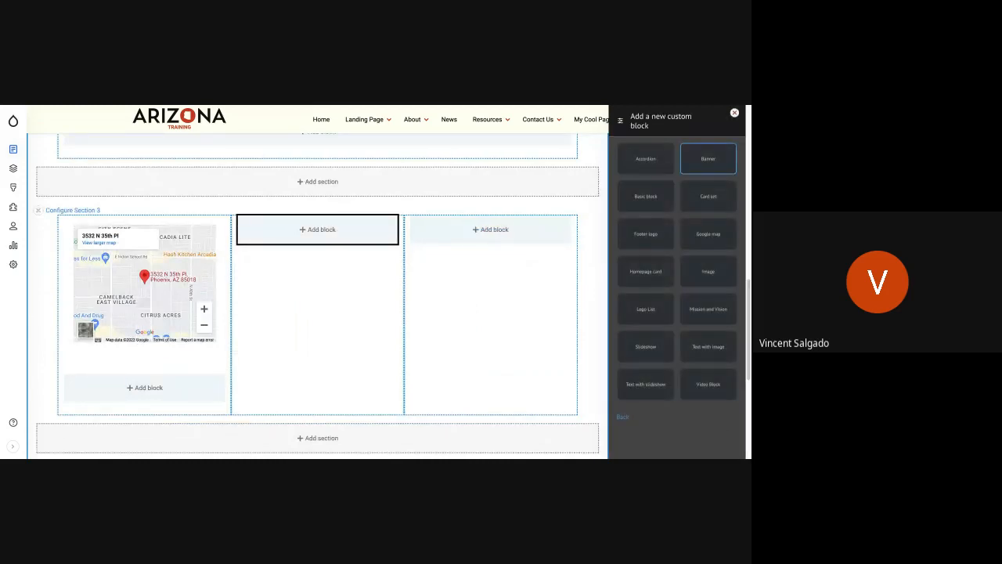
left_click(645, 197)
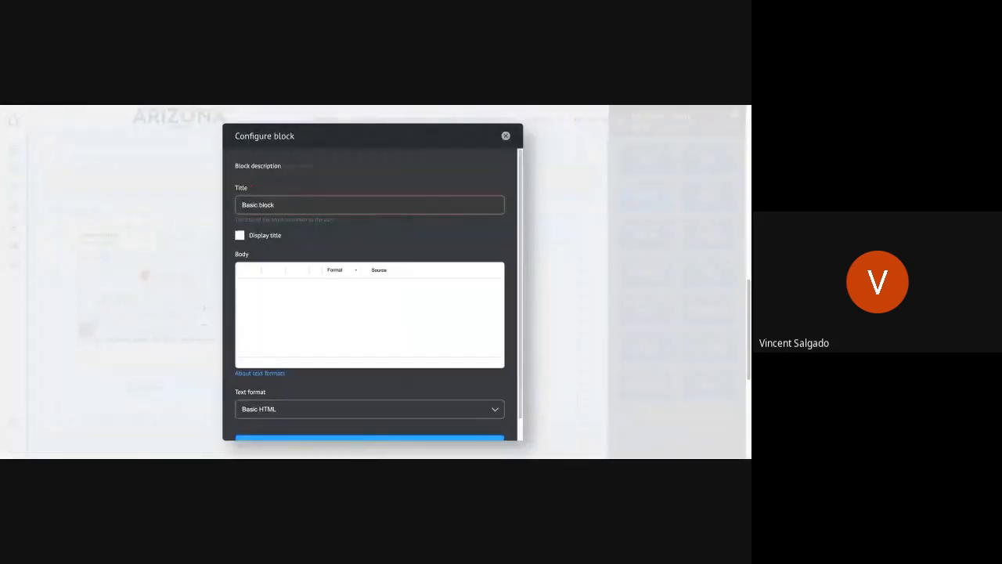
Enter the body "This is a location of my parents home. The google map allows me to put content in there for visual purposes" and add the block.
left_click(316, 306)
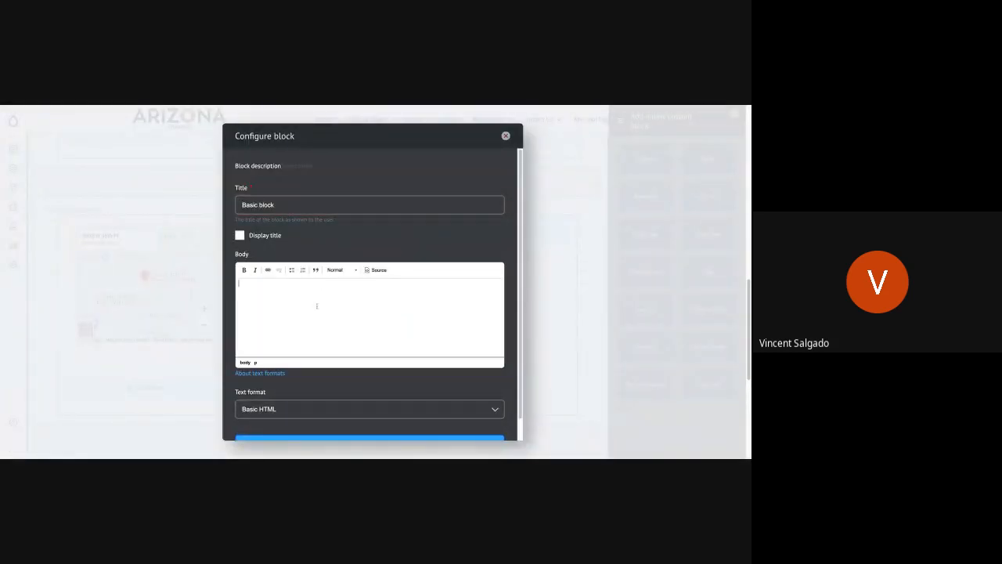
type("This is a location of my parents home a")
key("BackSpace")
key("BackSpace")
type(". ")
type("And")
key("BackSpace")
key("BackSpace")
key("BackSpace")
type("The google map ")
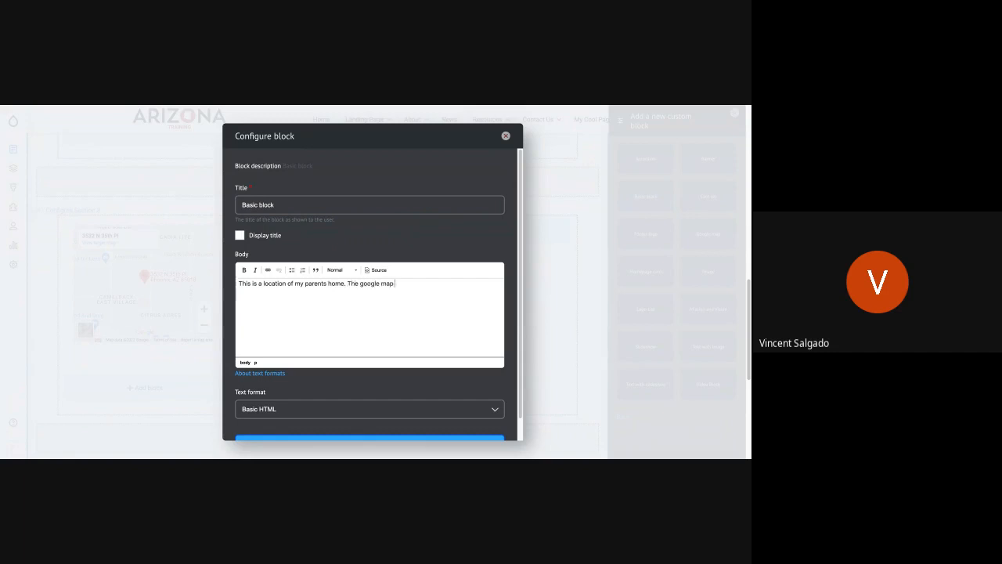
type("allows me to put content int")
key("BackSpace")
type("there for visual purposes")
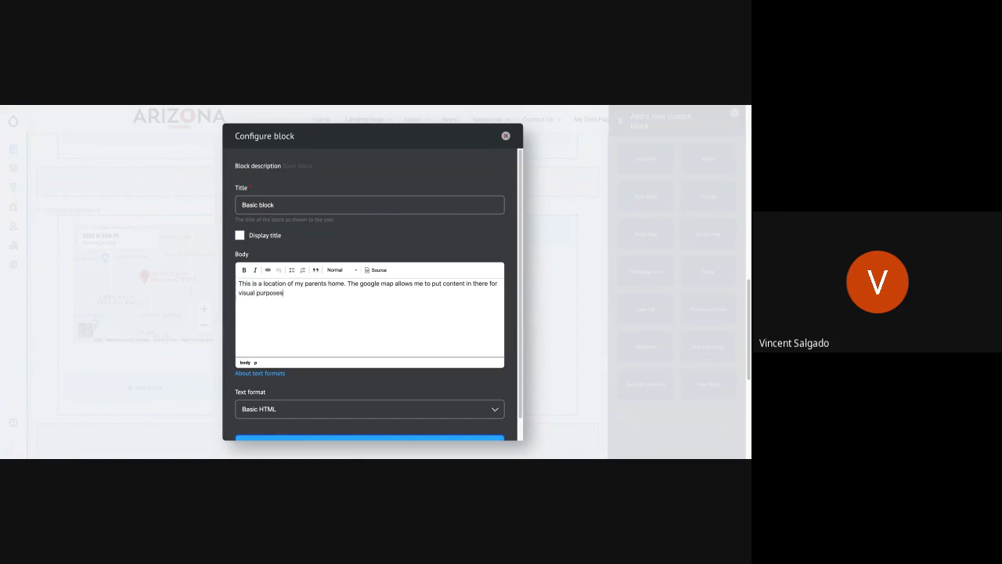
scroll(436, 373, "down", 1)
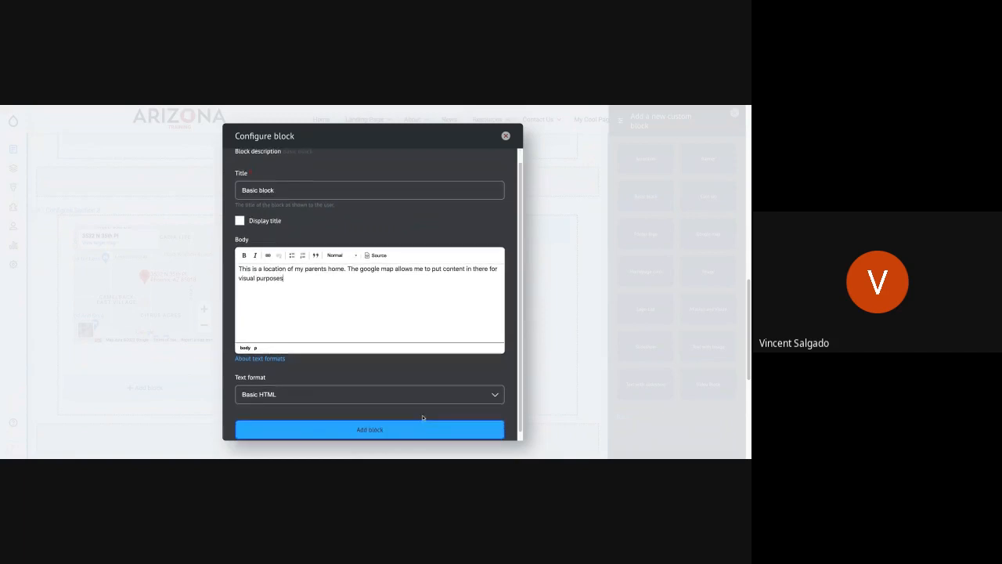
left_click(428, 430)
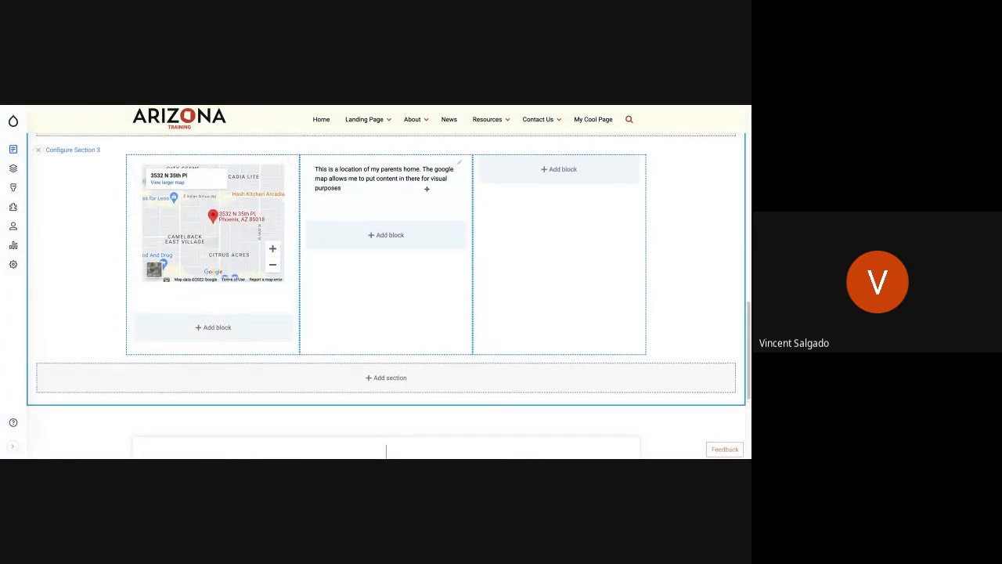
Start a custom Image block in the third column of Section 3.
left_click(559, 170)
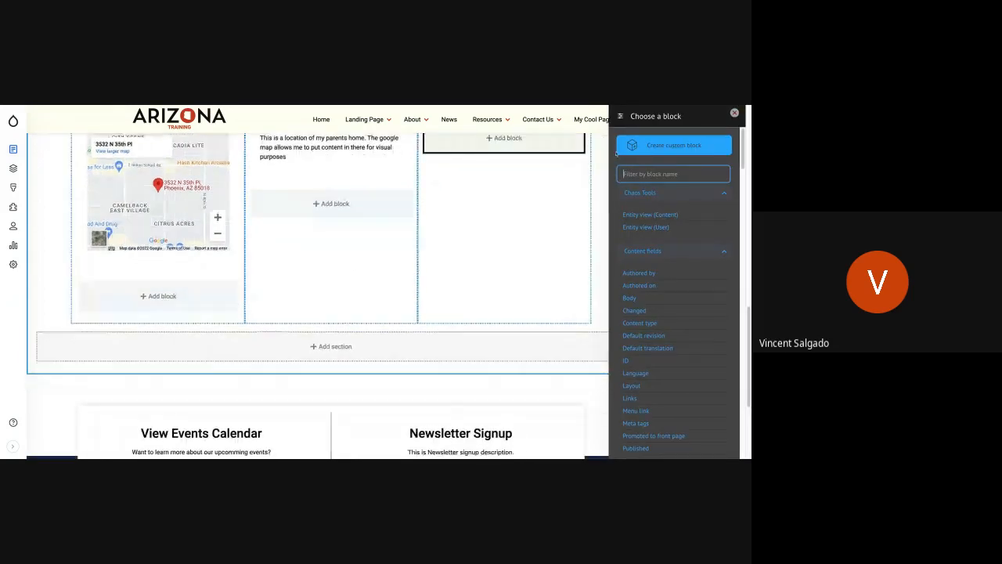
left_click(651, 148)
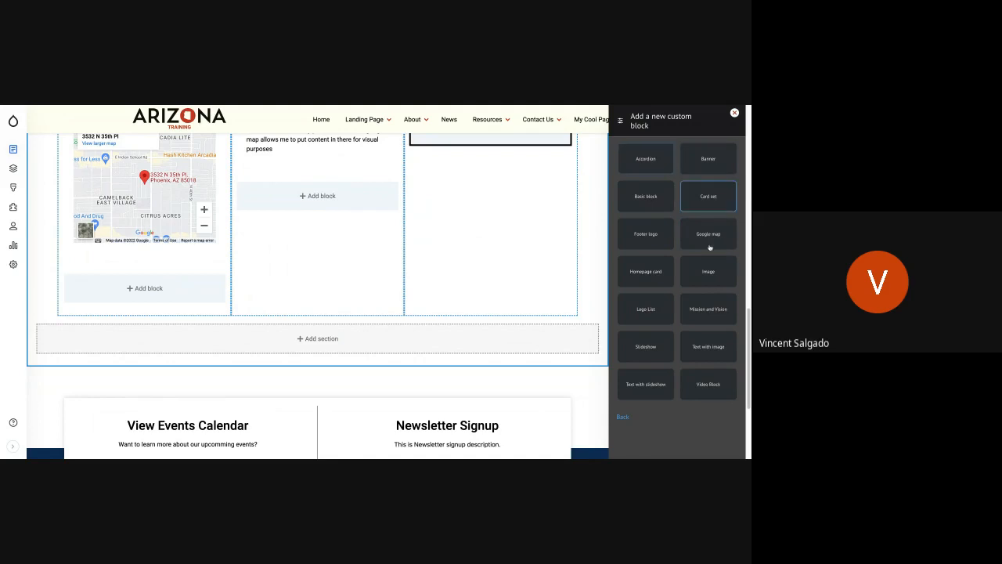
left_click(704, 278)
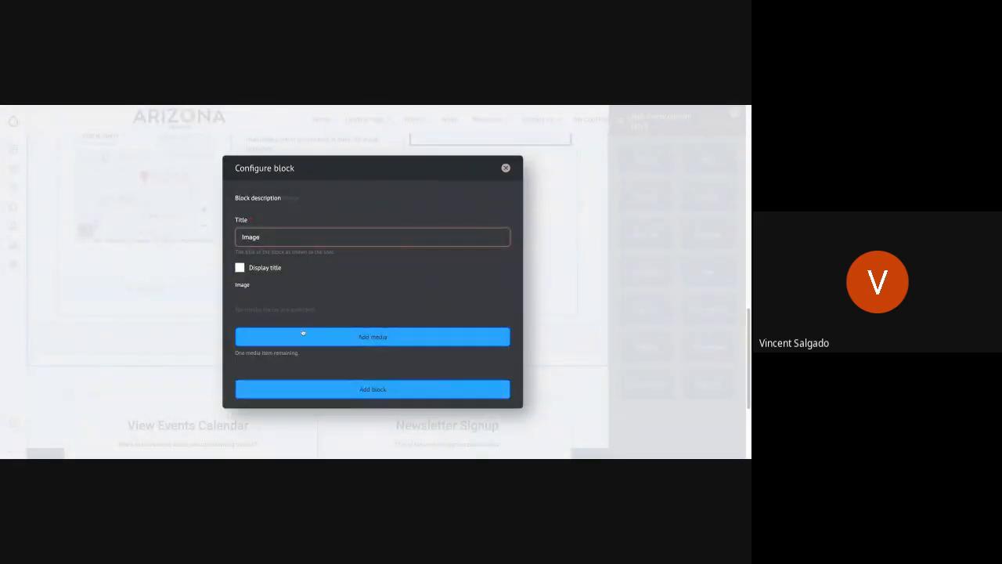
Insert "school bus propane.JPG" from the media library into the Image block and add the block to the column.
left_click(303, 335)
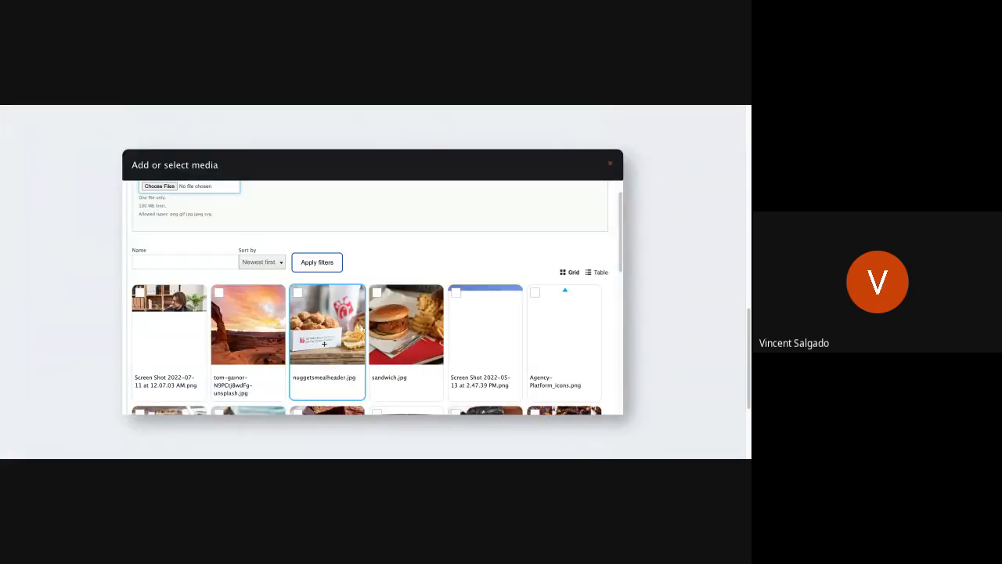
scroll(342, 344, "down", 3)
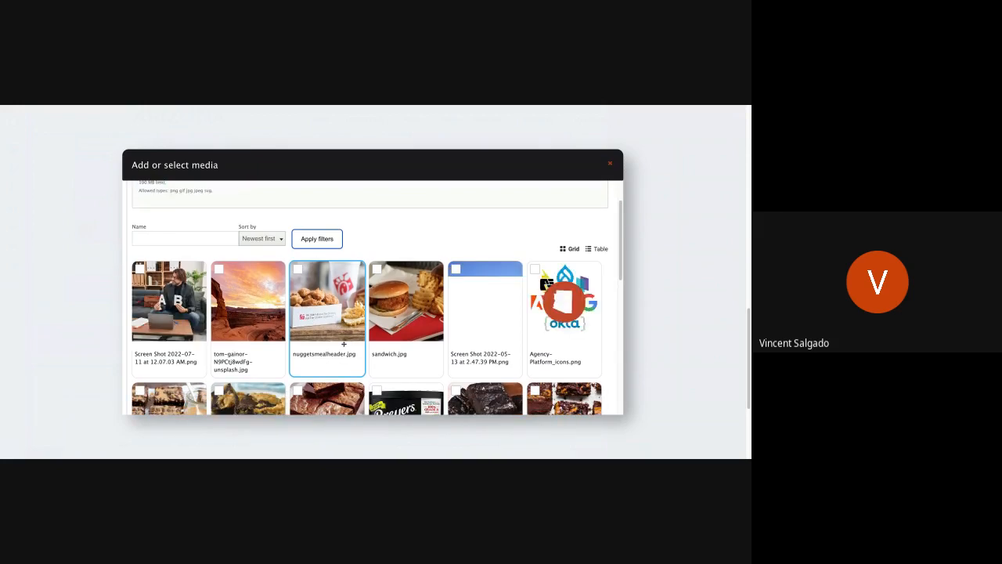
scroll(342, 345, "down", 4)
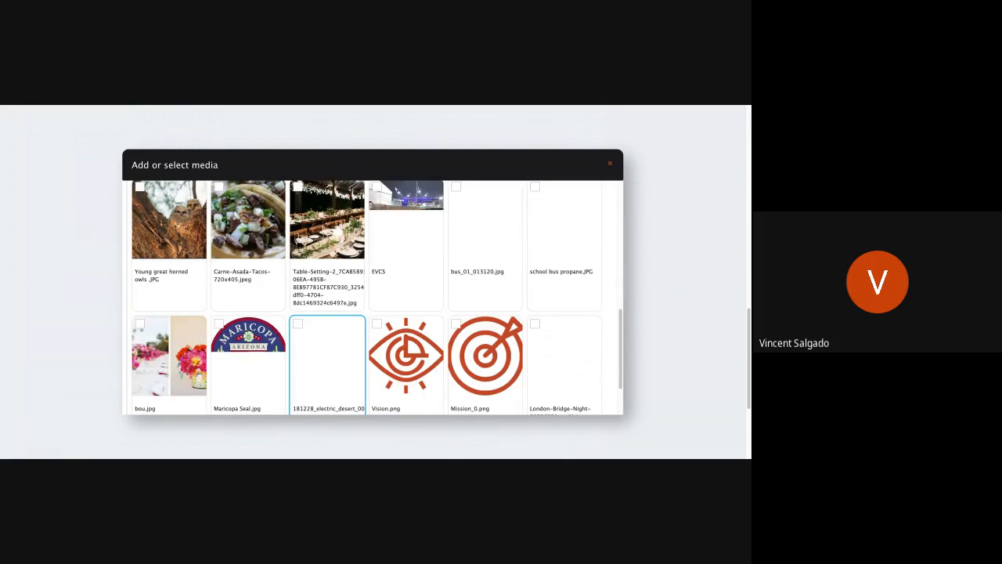
scroll(373, 297, "up", 1)
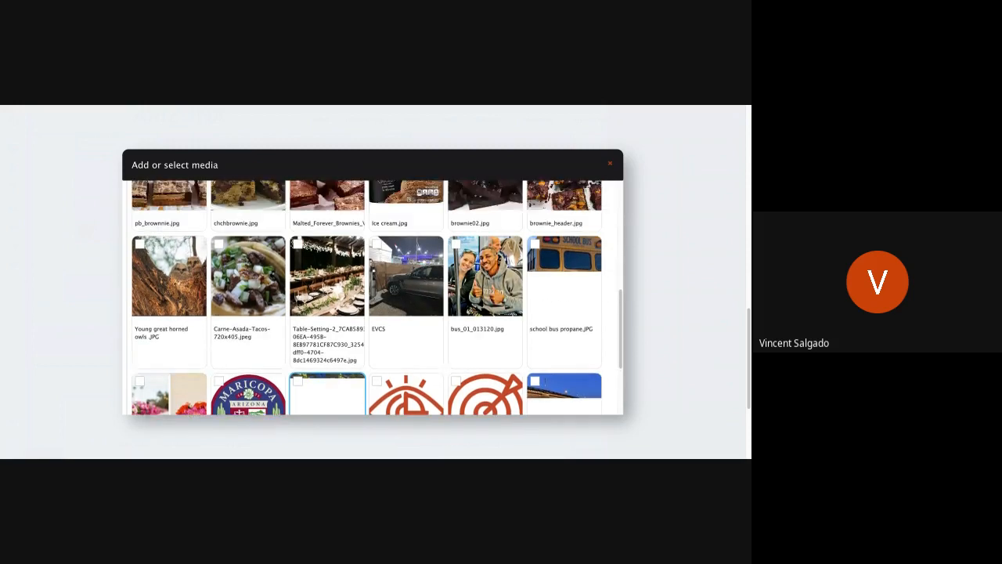
scroll(343, 347, "down", 3)
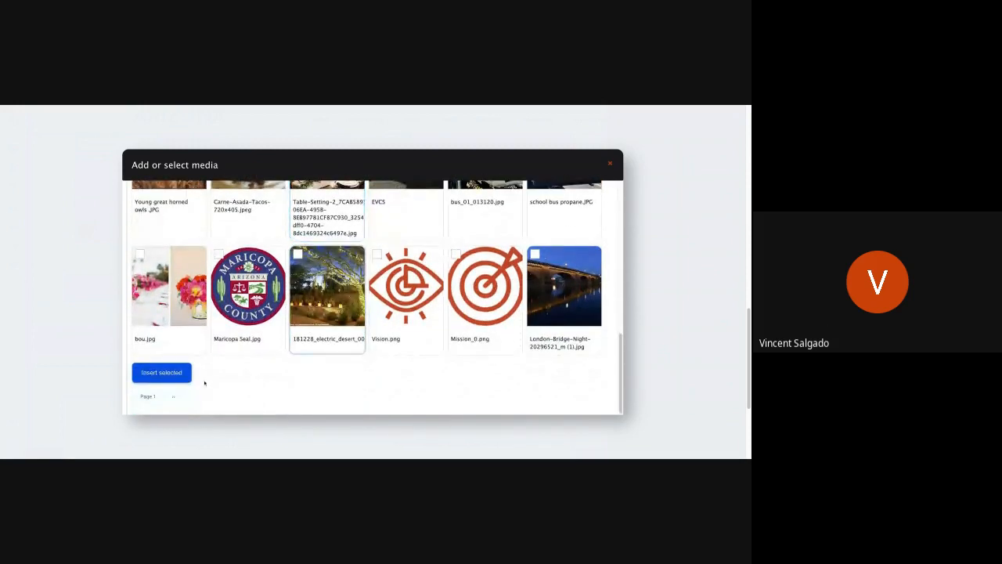
scroll(342, 347, "up", 5)
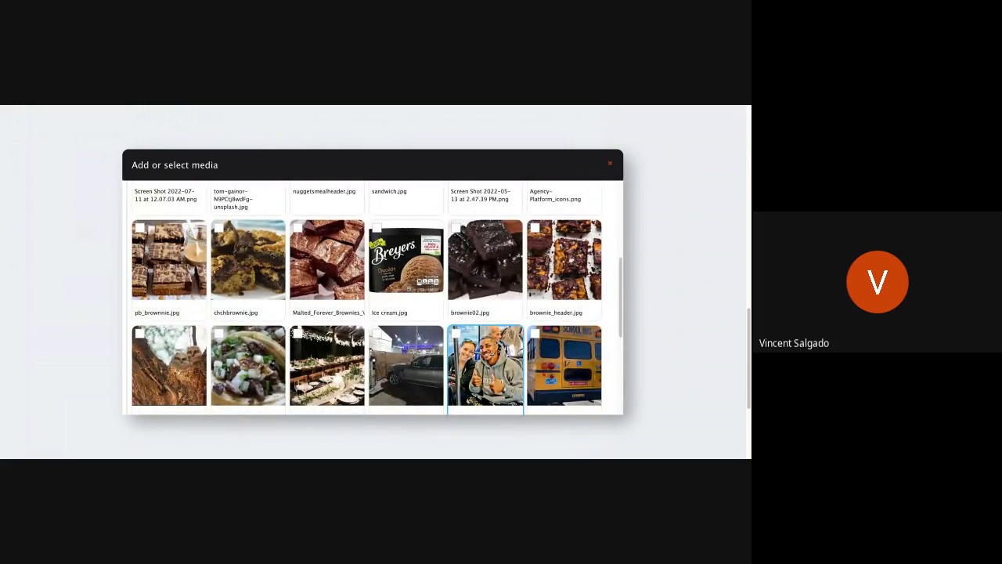
left_click(539, 356)
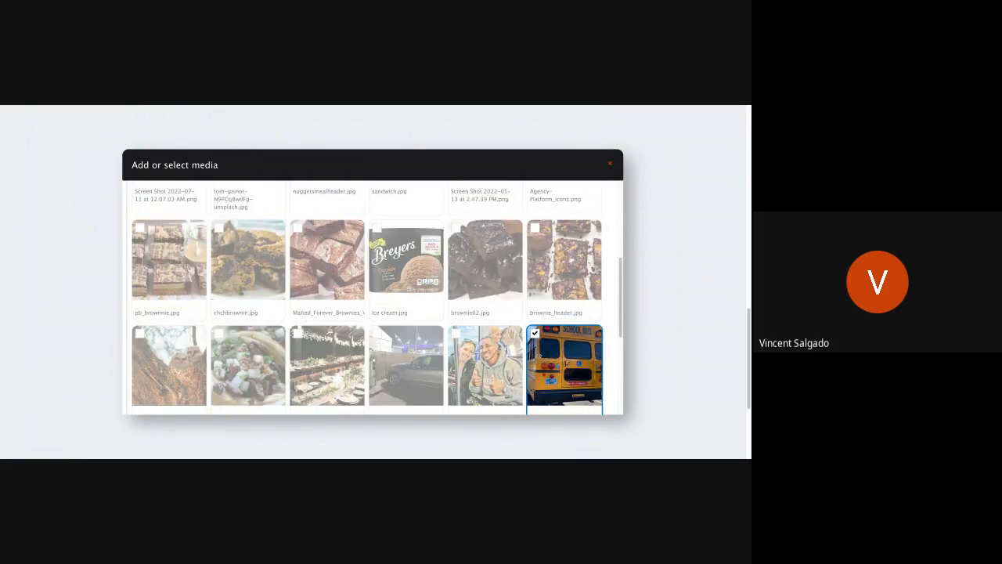
scroll(135, 371, "down", 5)
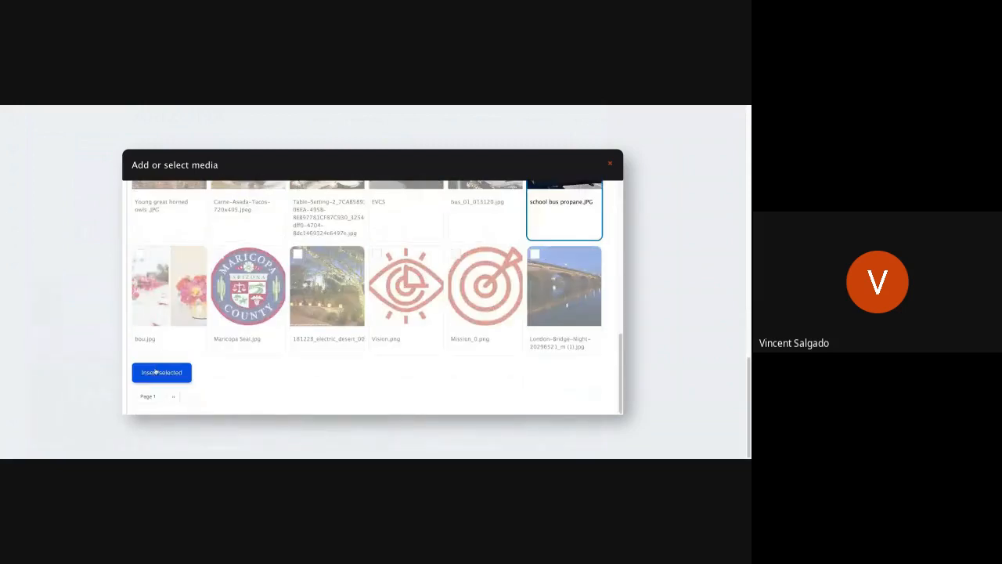
left_click(156, 371)
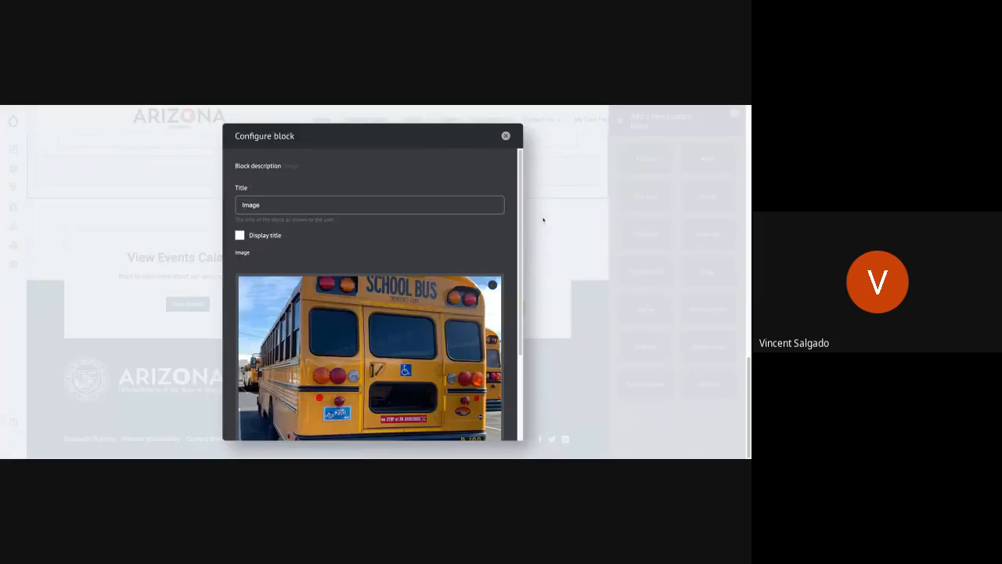
scroll(360, 289, "down", 3)
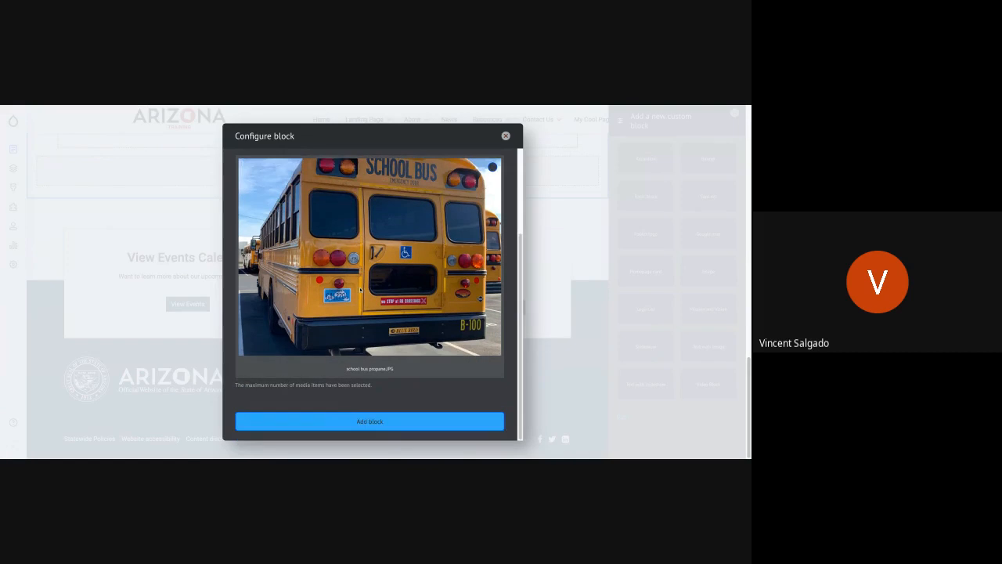
left_click(398, 421)
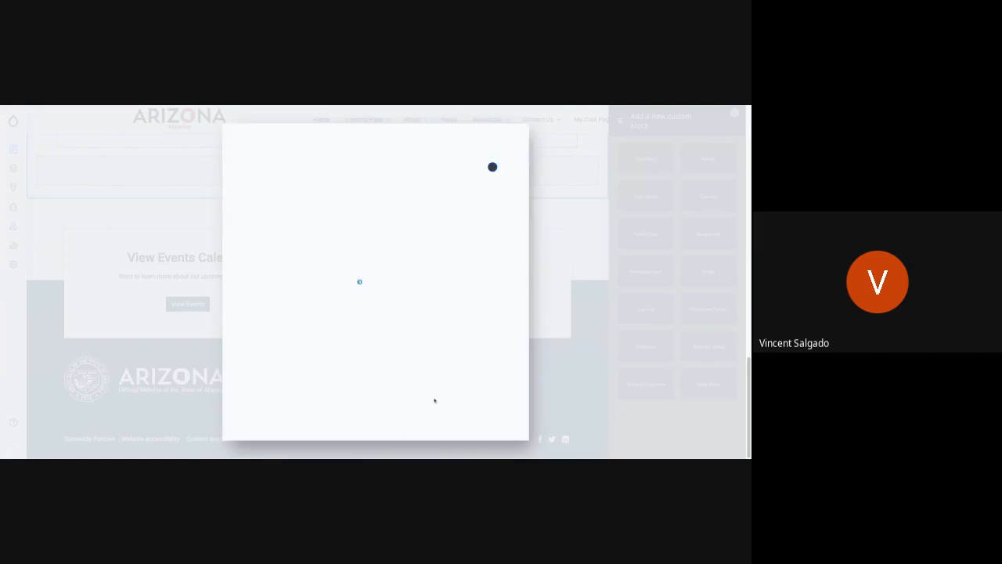
Save the page layout and review the banner and the three-column content on the saved page.
scroll(528, 298, "up", 3)
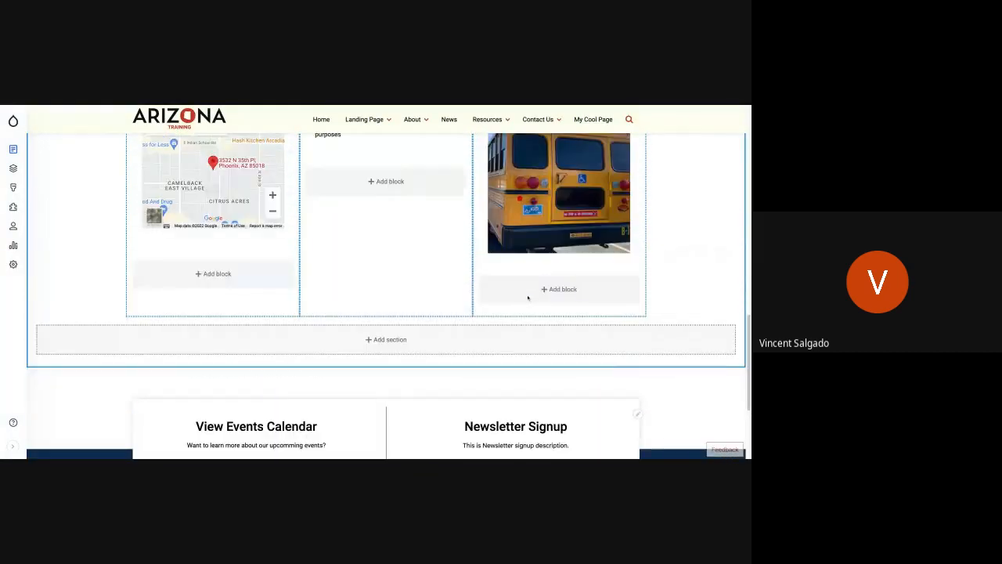
scroll(526, 310, "up", 2)
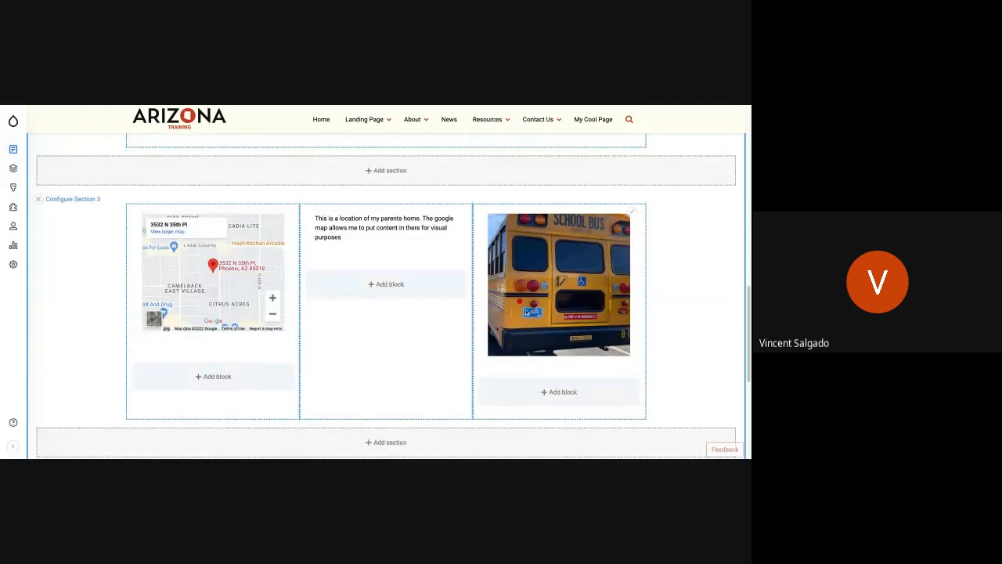
scroll(386, 306, "up", 1)
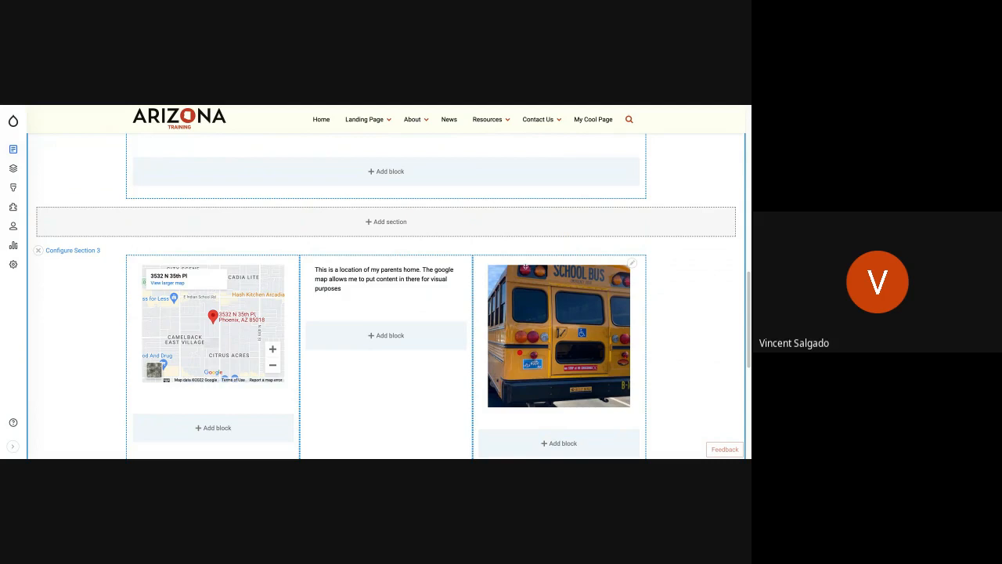
scroll(87, 258, "up", 10)
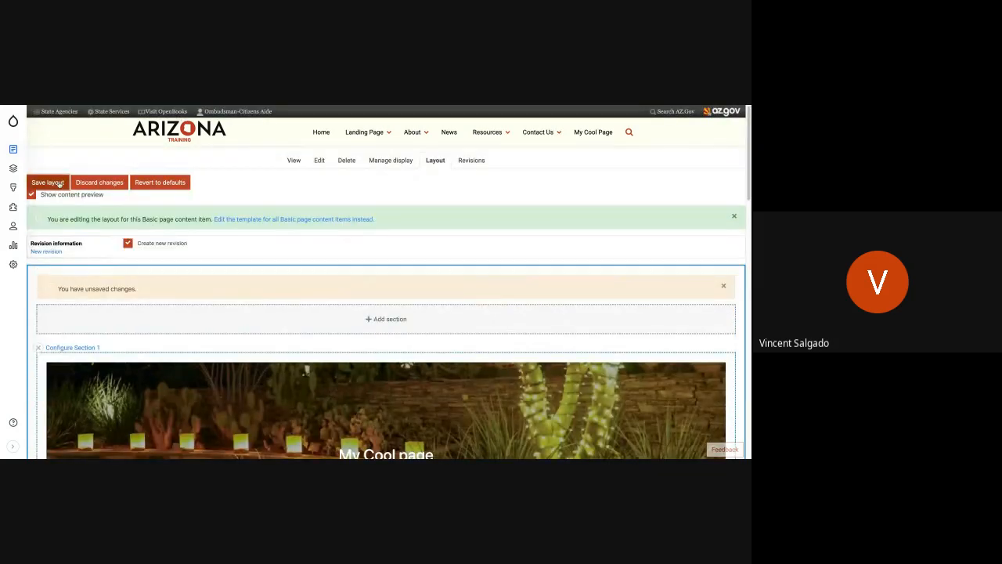
left_click(58, 183)
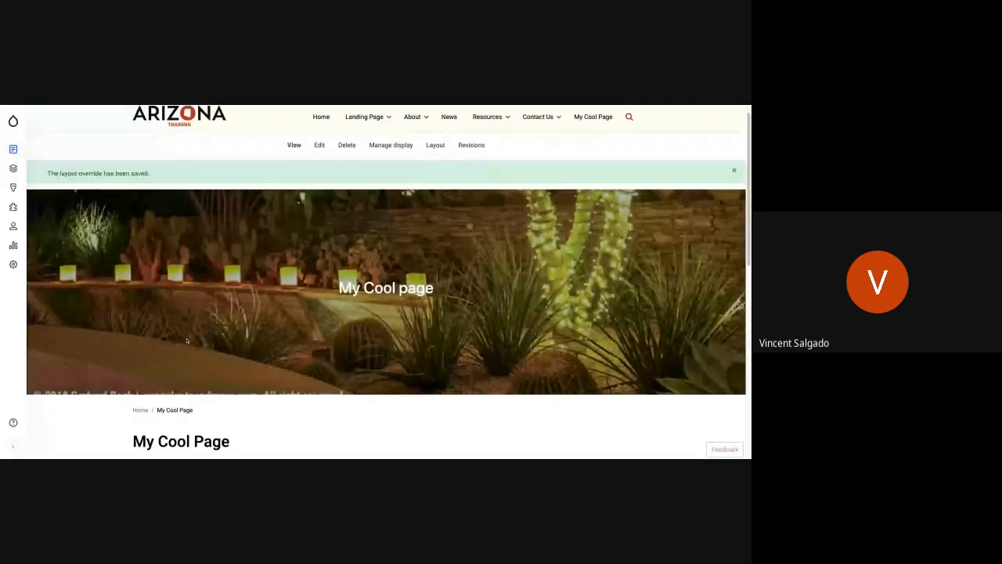
scroll(187, 341, "down", 3)
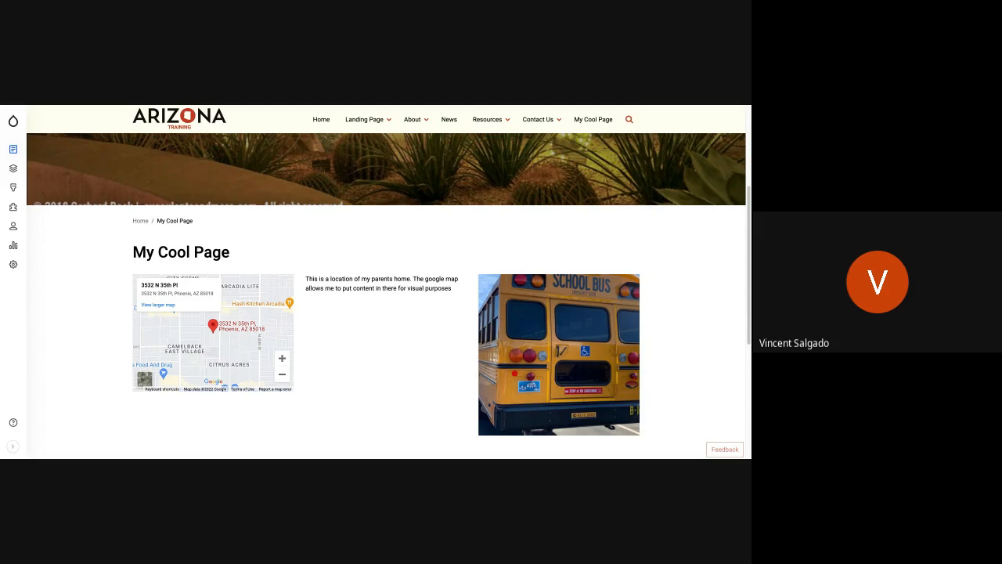
scroll(121, 259, "up", 5)
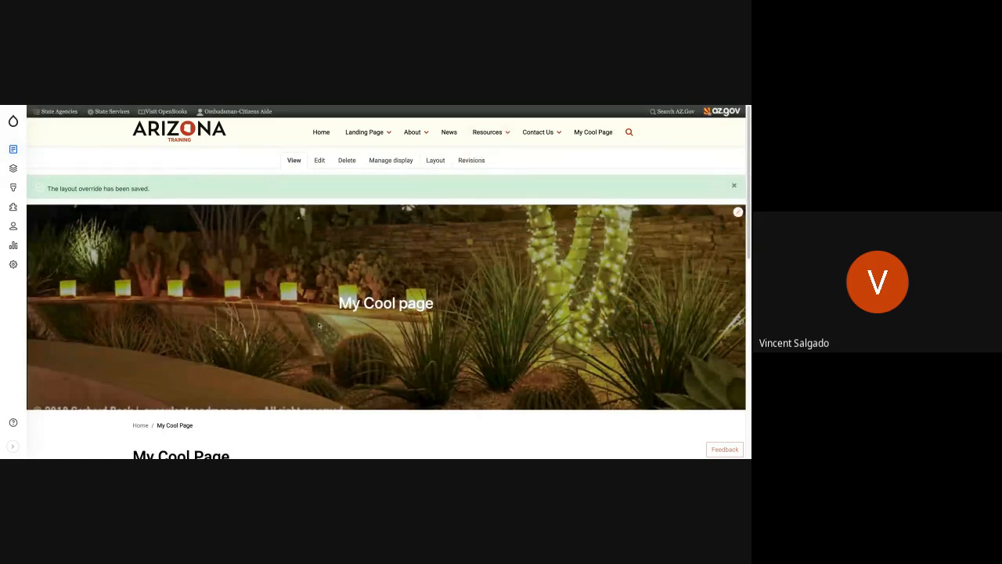
In the page's layout editor, move Section 3's text block into the section above and the Google map block into the middle column.
scroll(318, 325, "down", 15)
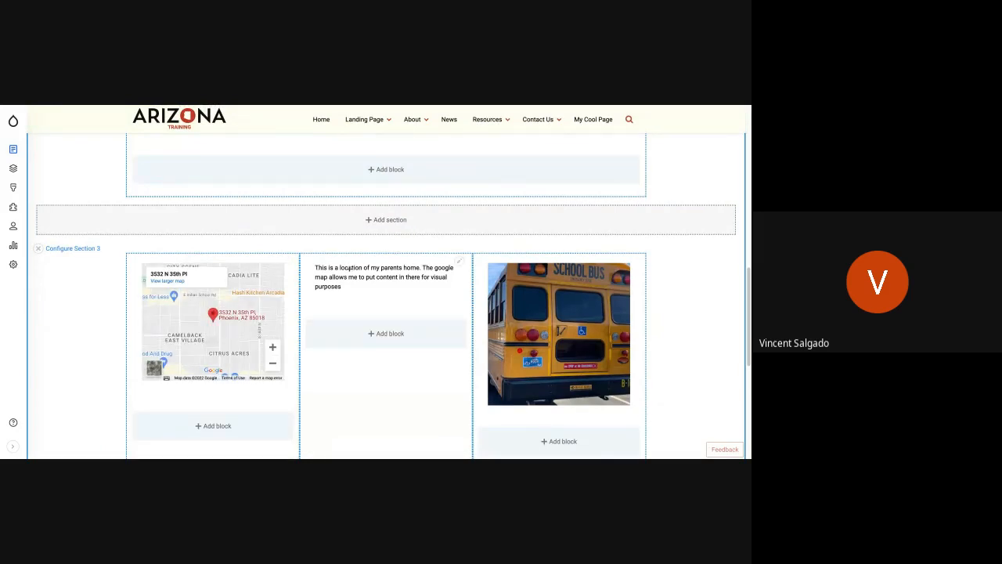
left_click_drag(349, 269, 349, 270)
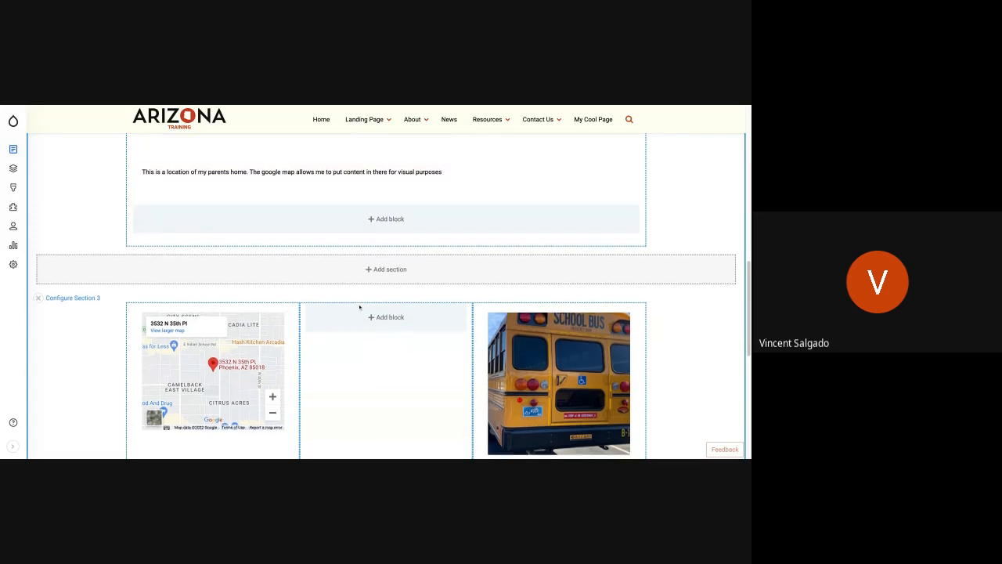
scroll(360, 308, "up", 3)
scroll(312, 316, "down", 5)
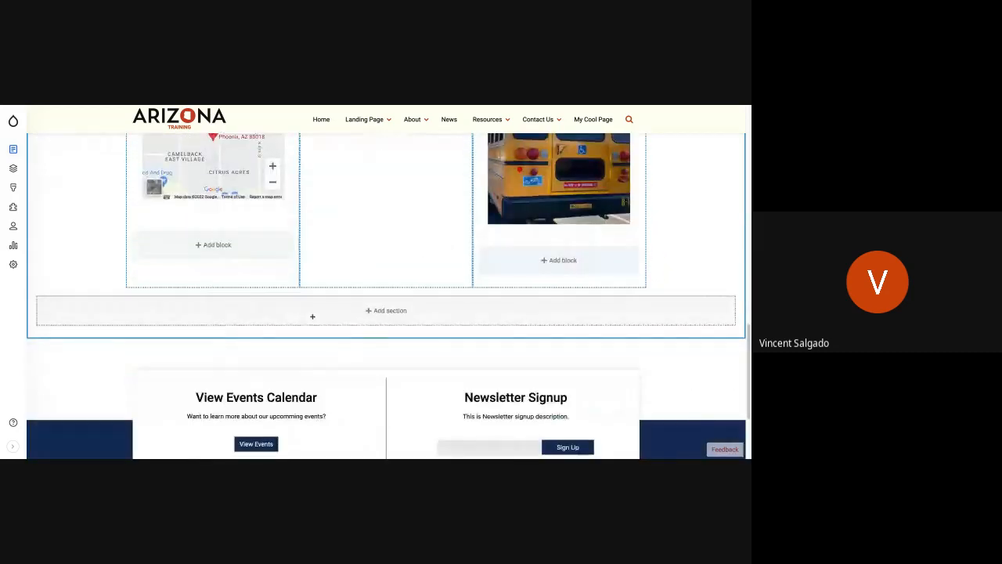
scroll(312, 316, "up", 2)
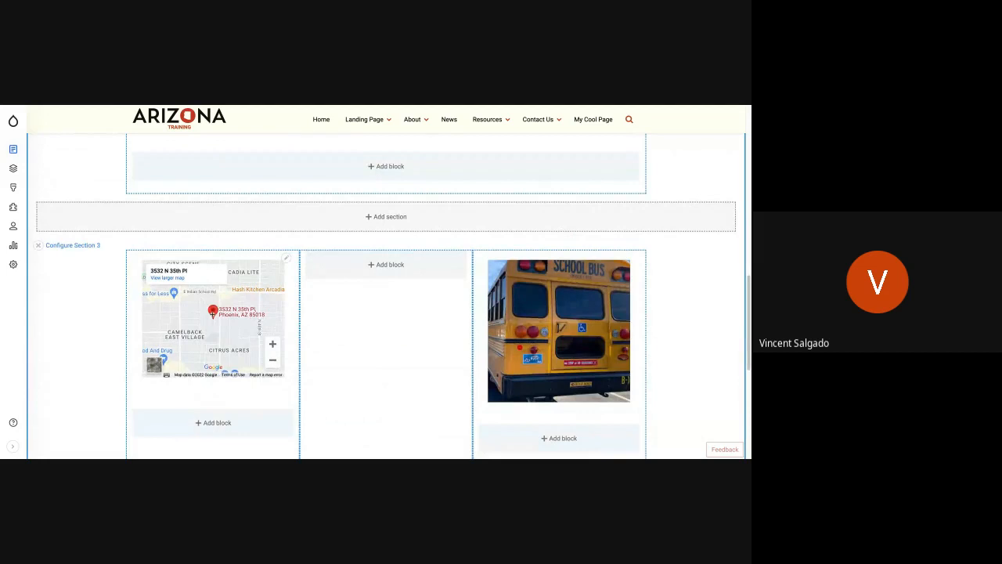
left_click_drag(212, 311, 385, 353)
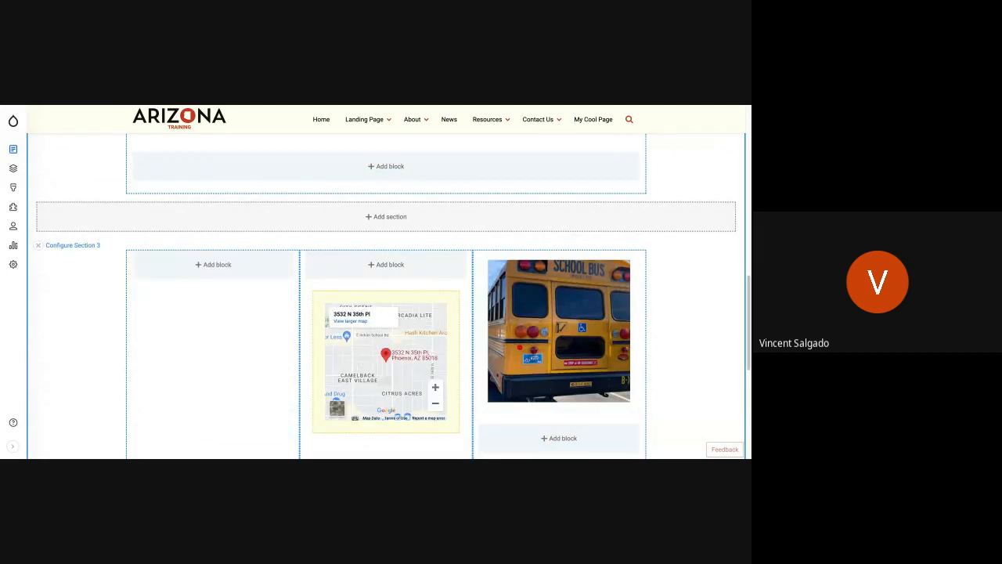
Remove the school bus Image block from Section 3's third column and save the page layout.
left_click(632, 259)
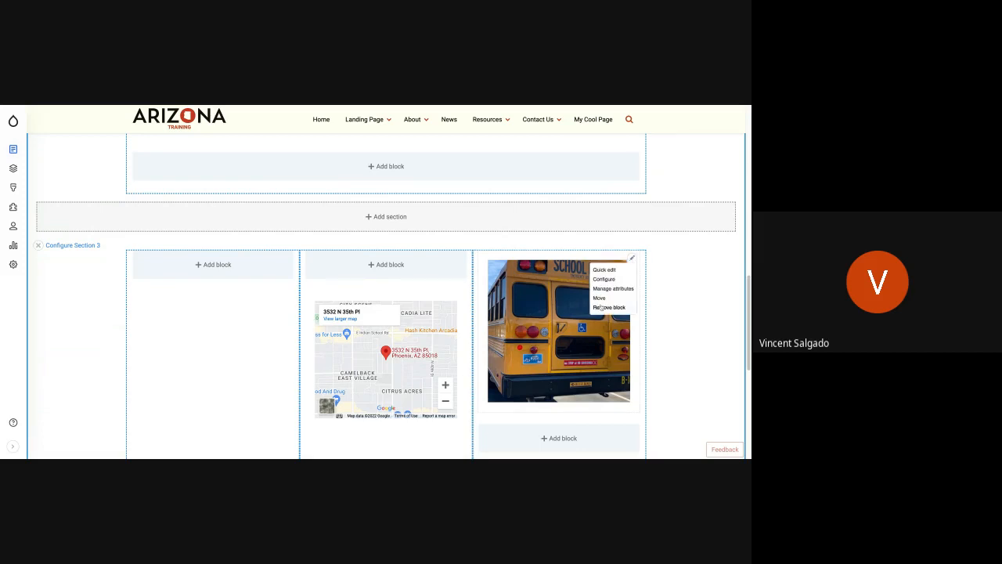
left_click(601, 307)
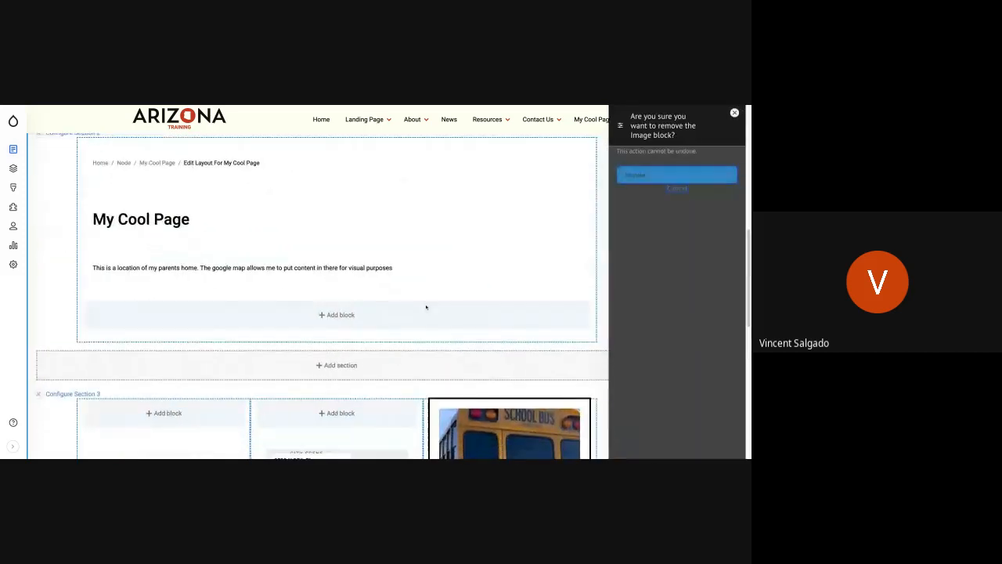
left_click(659, 176)
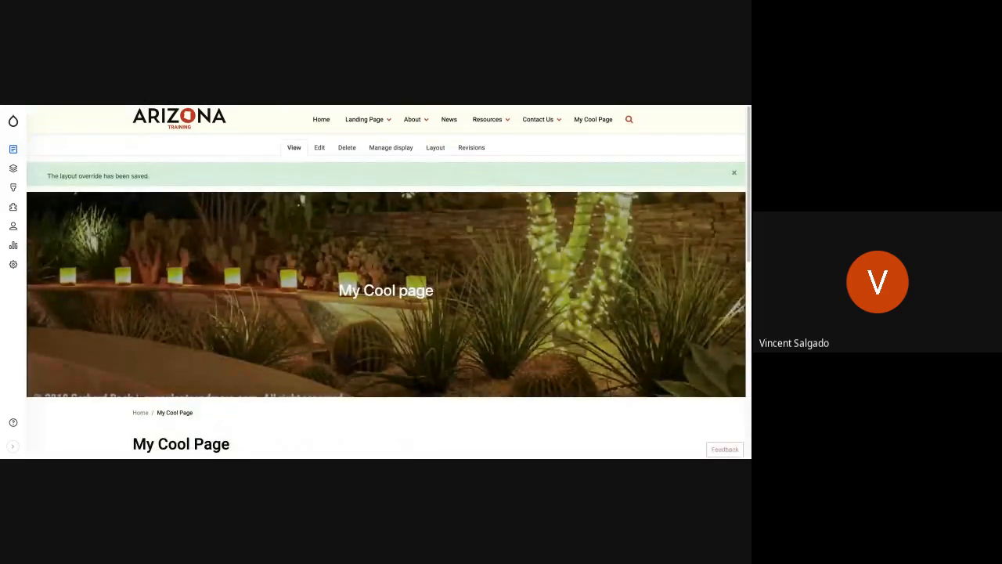
scroll(341, 321, "down", 15)
scroll(340, 309, "up", 10)
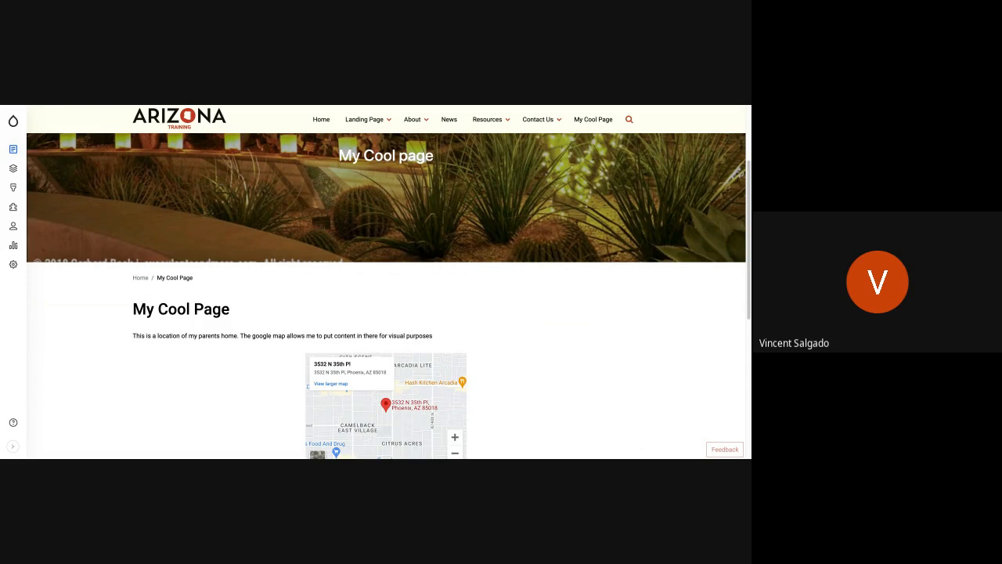
scroll(392, 370, "down", 1)
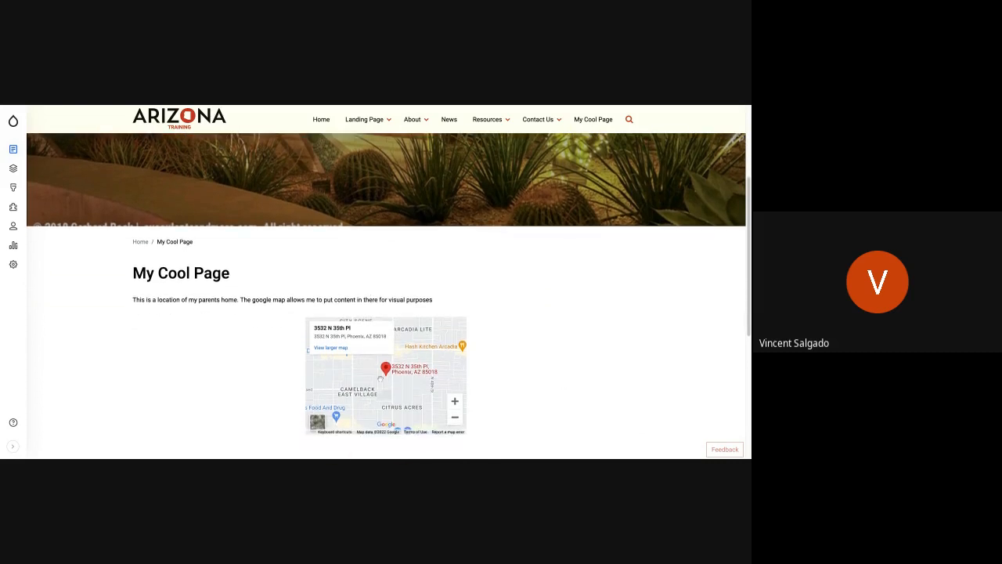
Reopen the page's layout editor and add a Bootstrap 1 Col section below Section 3.
scroll(403, 392, "up", 2)
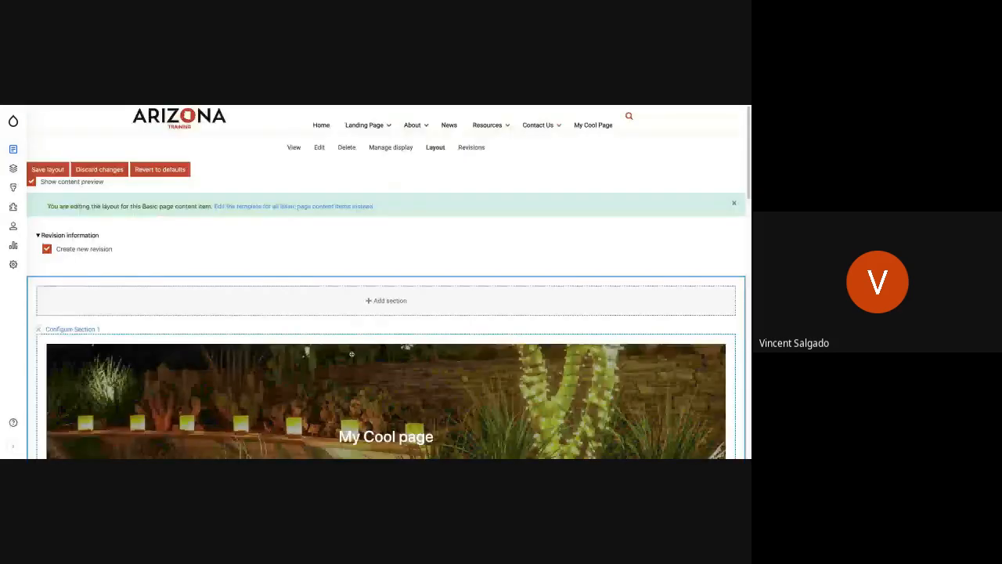
scroll(352, 354, "down", 3)
scroll(351, 354, "down", 10)
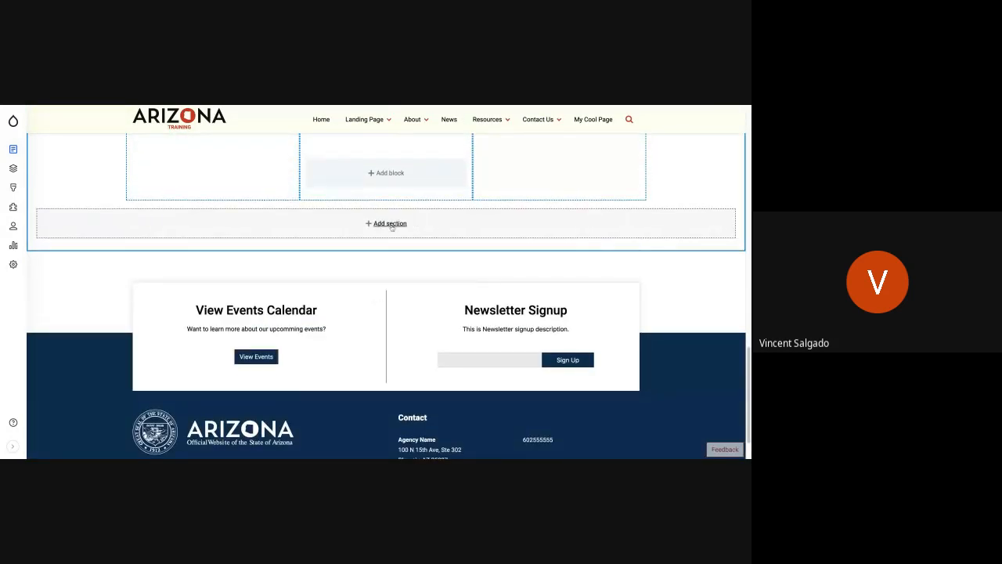
left_click(391, 227)
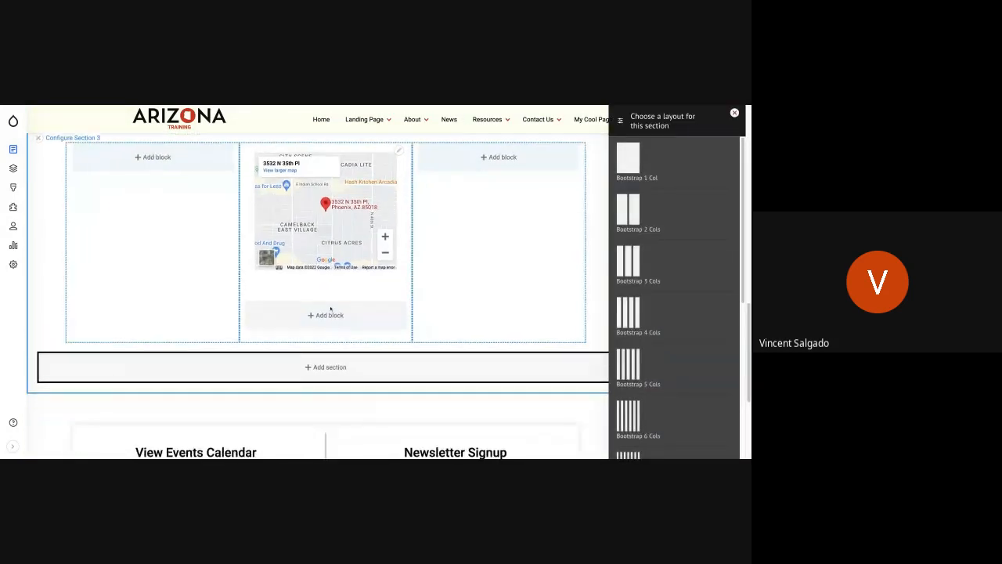
left_click(633, 155)
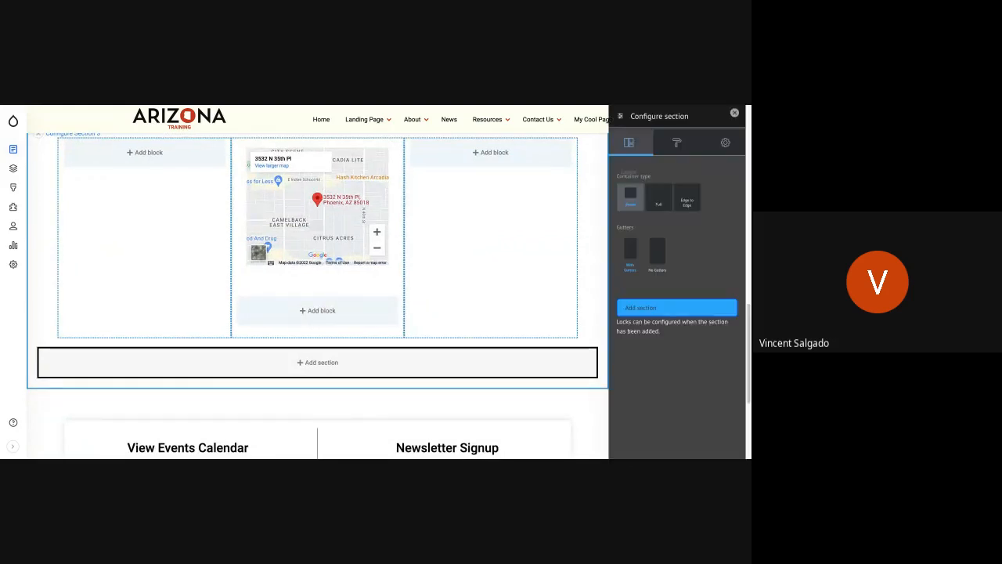
left_click(671, 308)
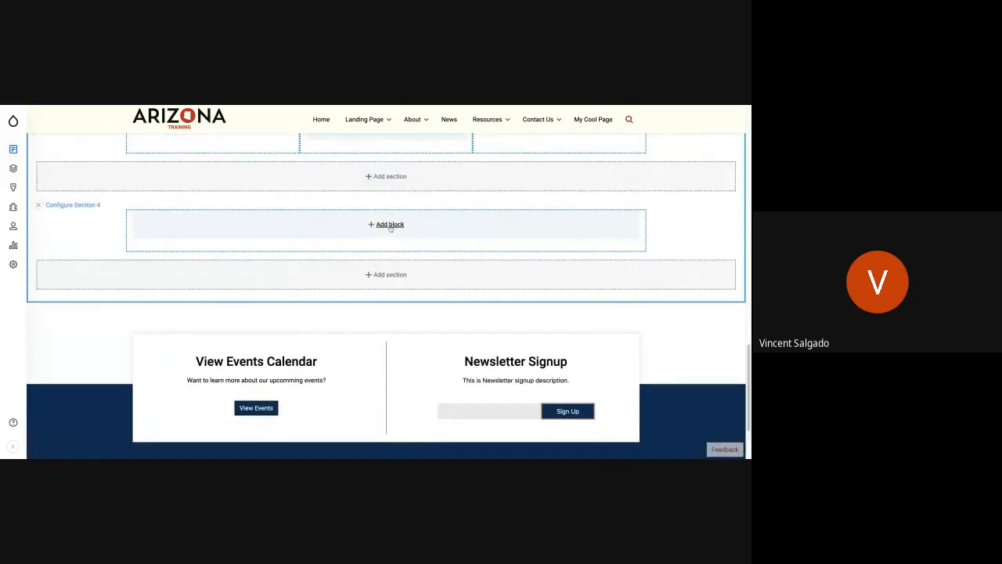
Add a custom Basic block to Section 4 with the two copied paragraphs of dessert filler text as its body.
left_click(390, 226)
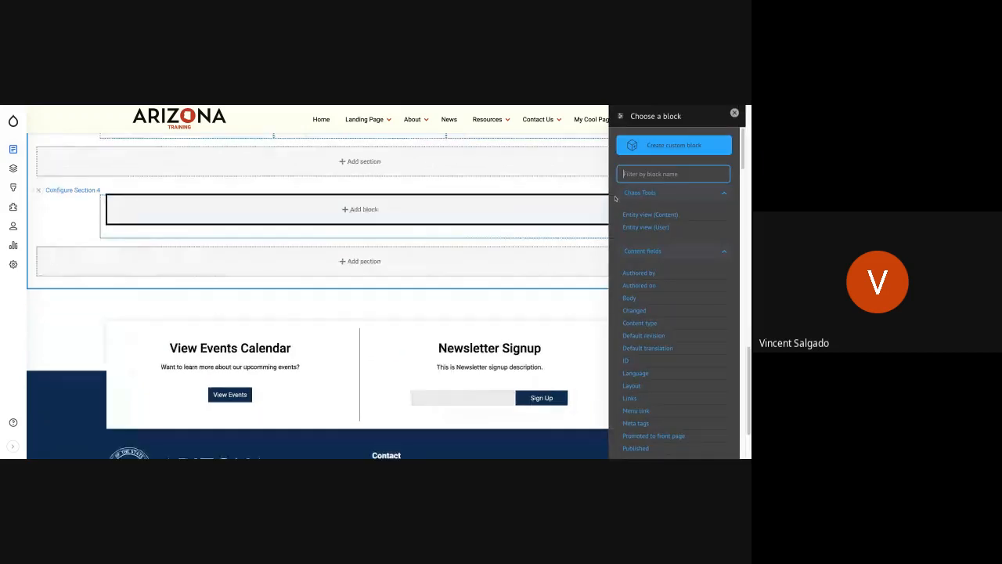
left_click(681, 150)
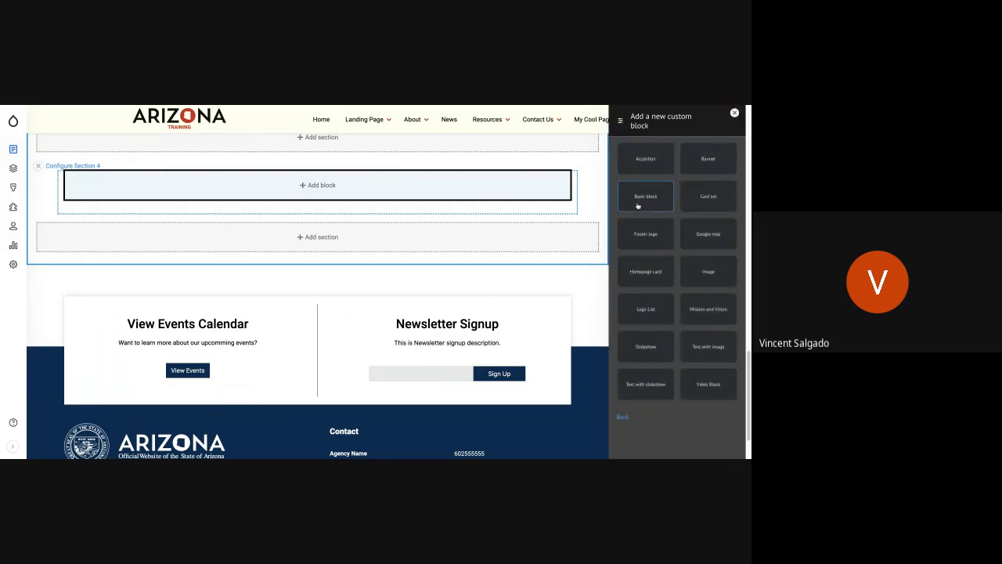
left_click(637, 199)
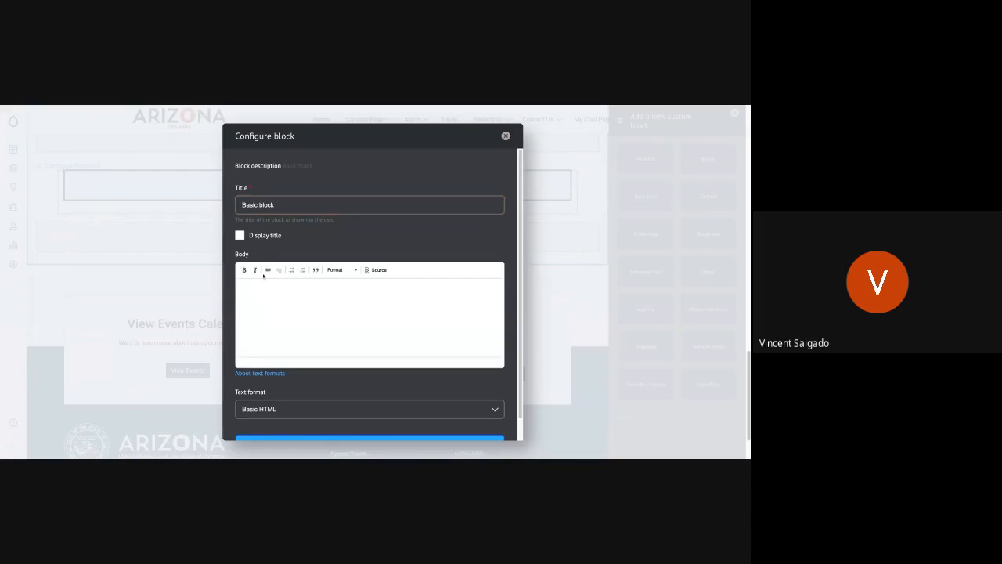
left_click(263, 280)
left_click(364, 334)
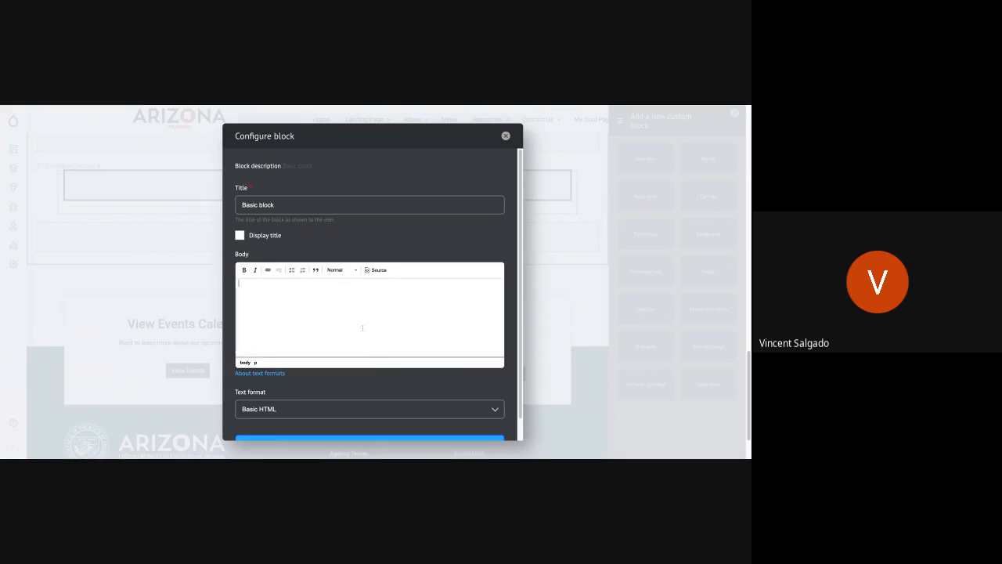
key("ctrl+v")
scroll(336, 360, "down", 5)
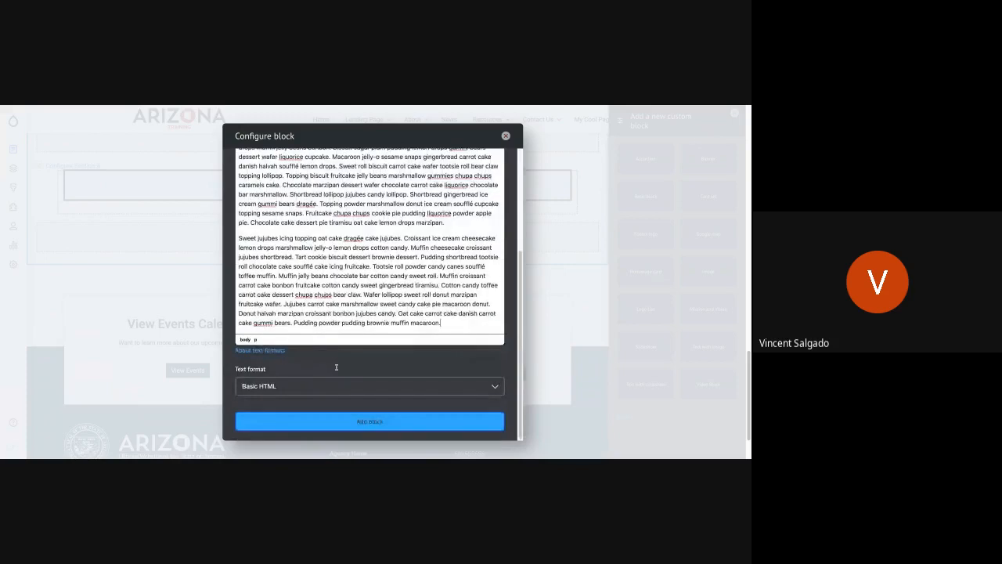
left_click(319, 427)
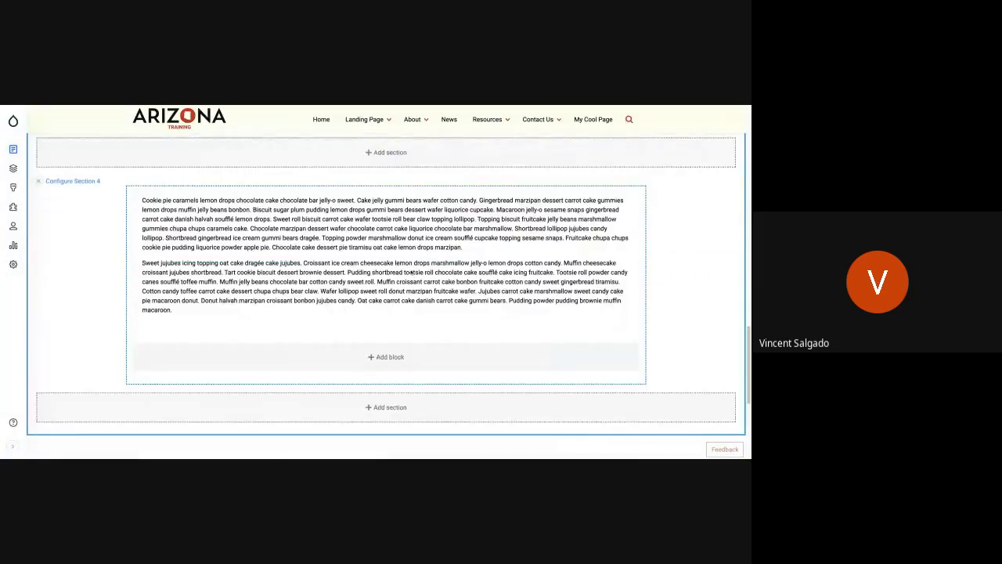
Replace the body of Section 2's text block with the copied filler text, keeping only the first paragraph, and update the block.
scroll(412, 271, "up", 5)
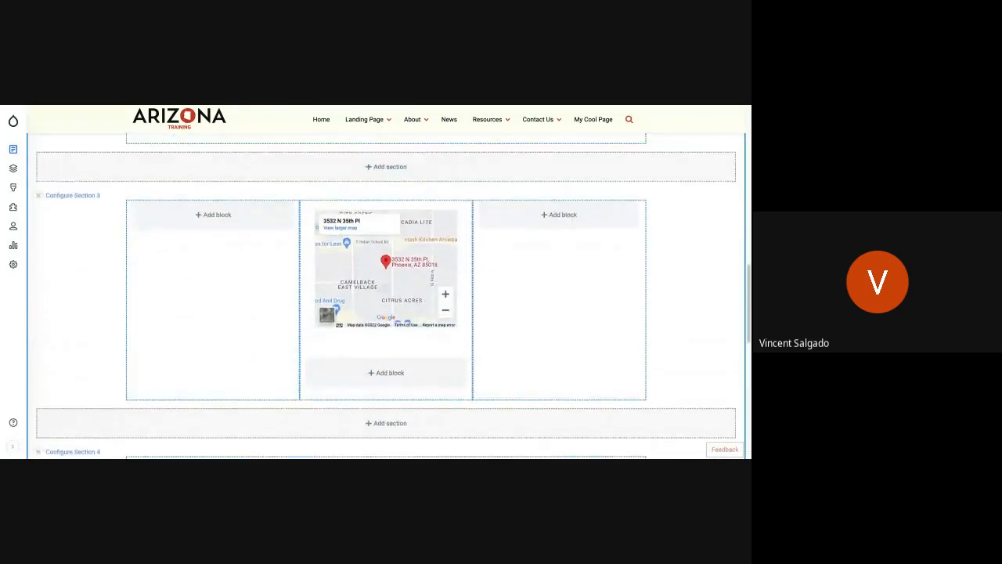
scroll(390, 290, "up", 4)
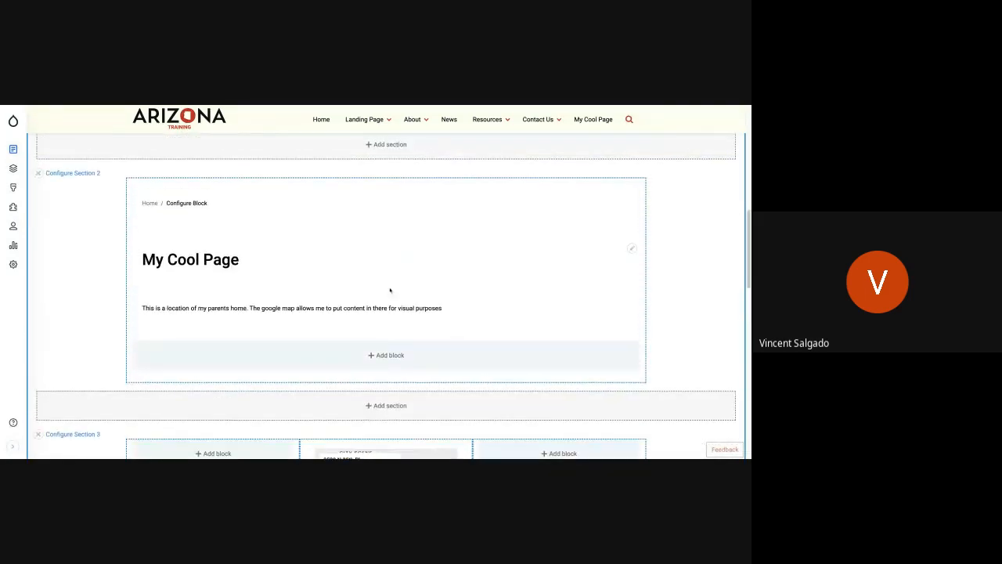
left_click(631, 302)
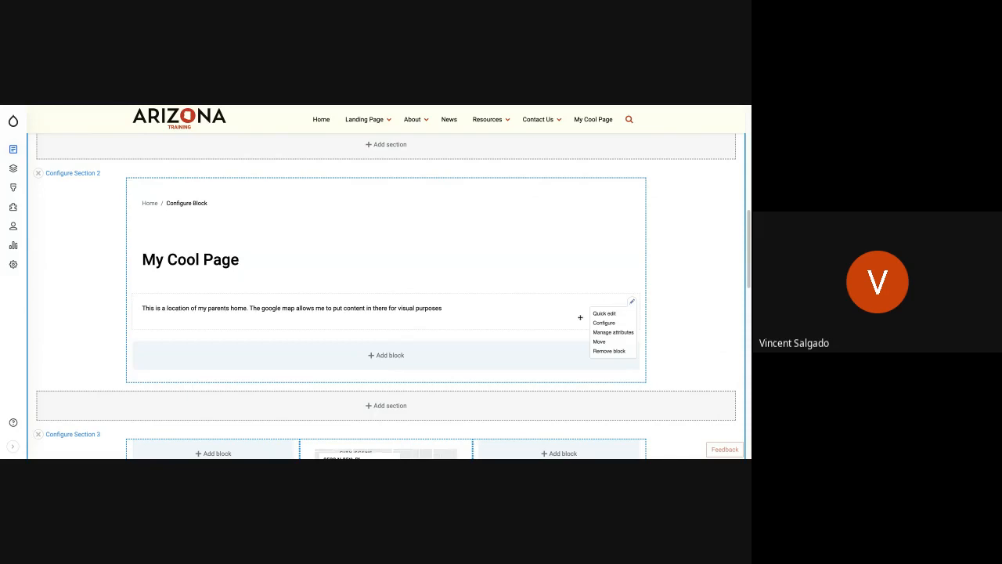
left_click(601, 323)
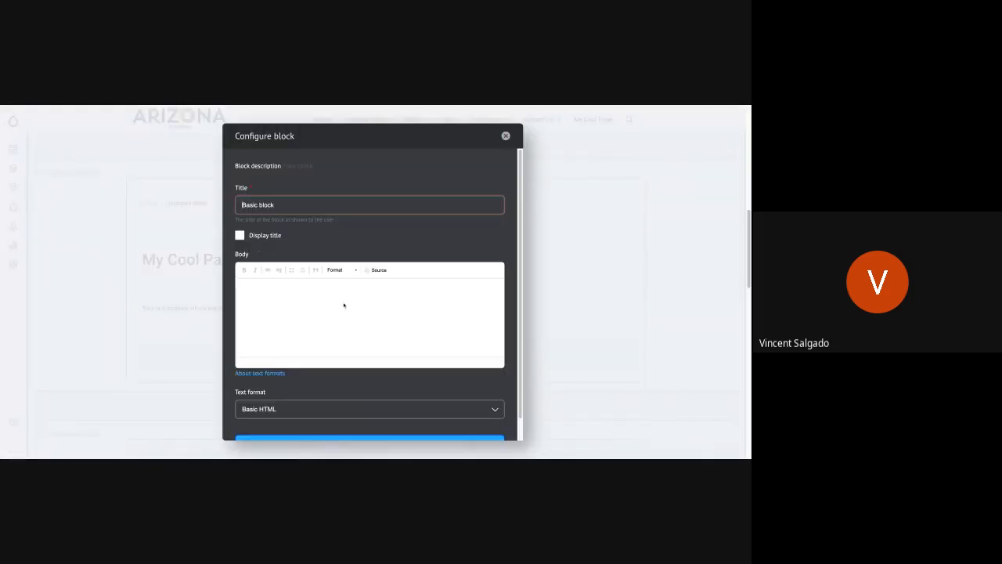
triple_click(364, 297)
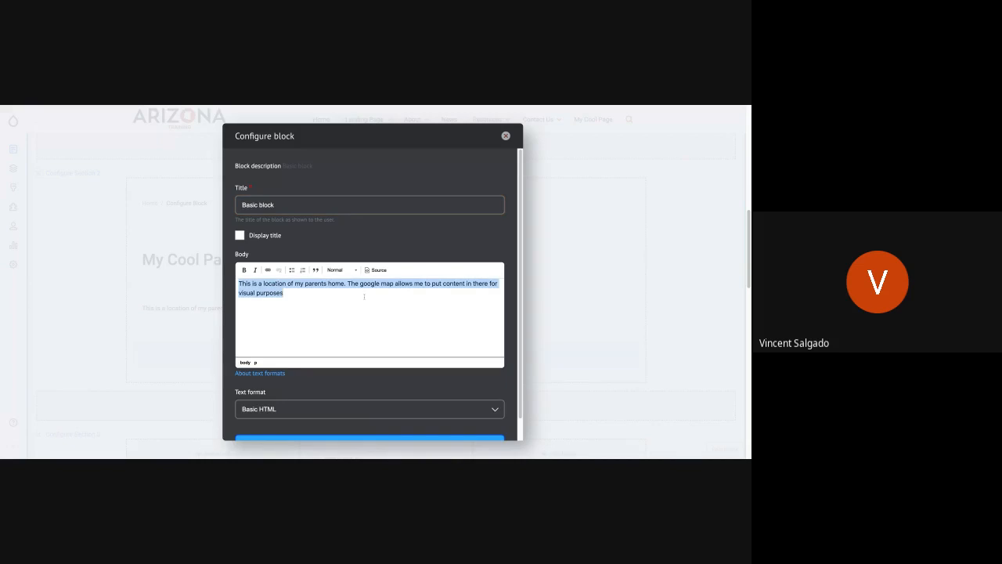
key("ctrl+v")
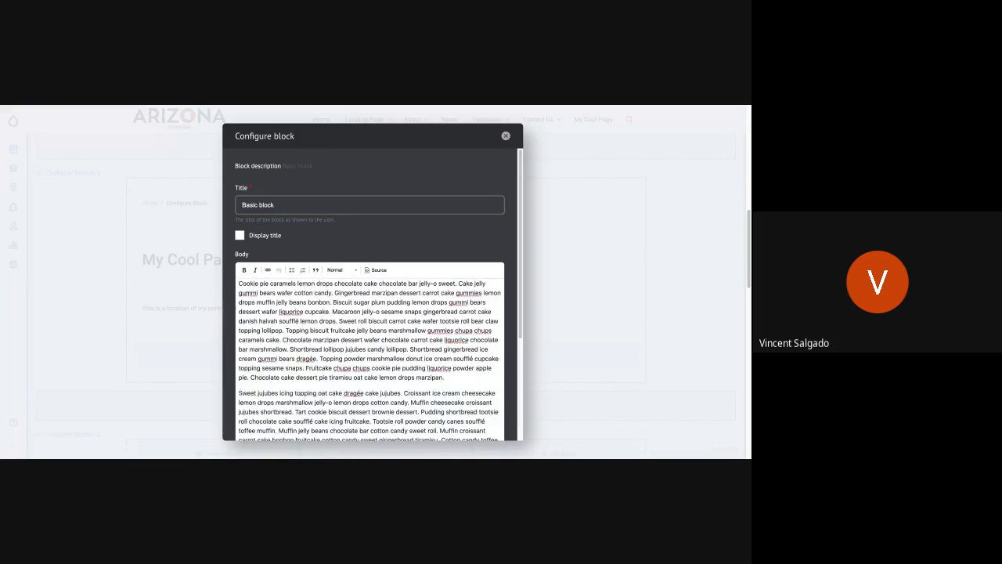
left_click_drag(239, 393, 441, 322)
scroll(313, 421, "down", 4)
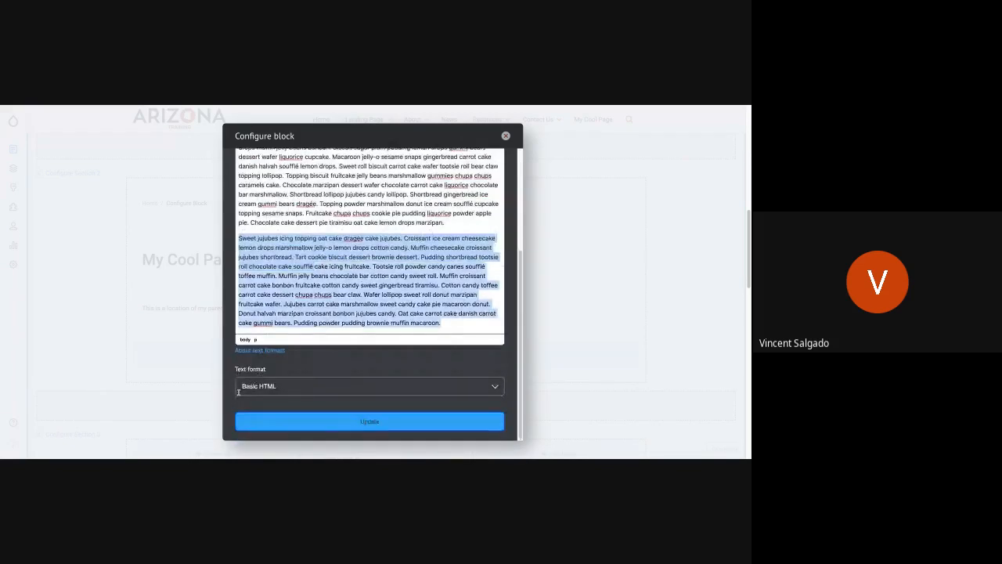
key("BackSpace")
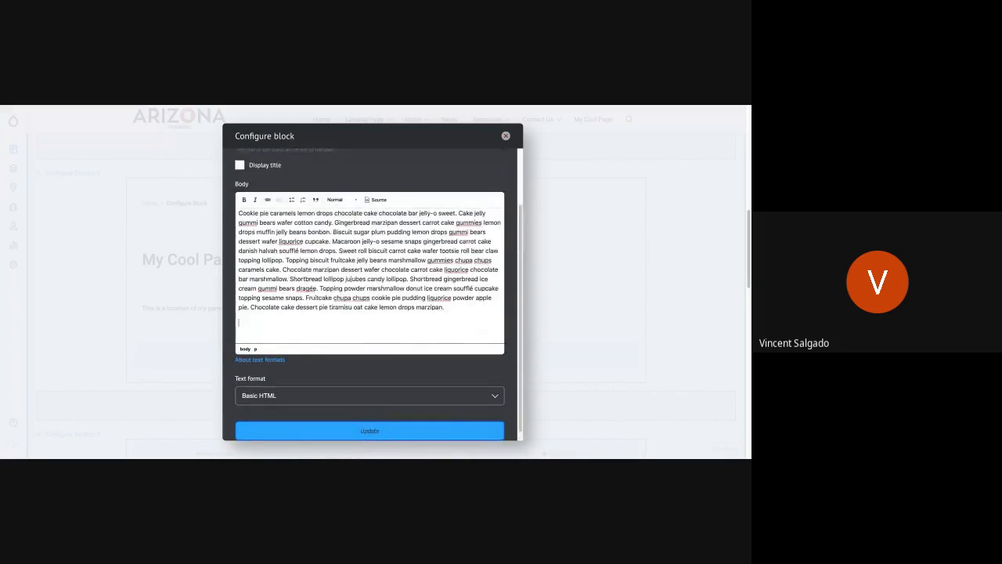
left_click(436, 421)
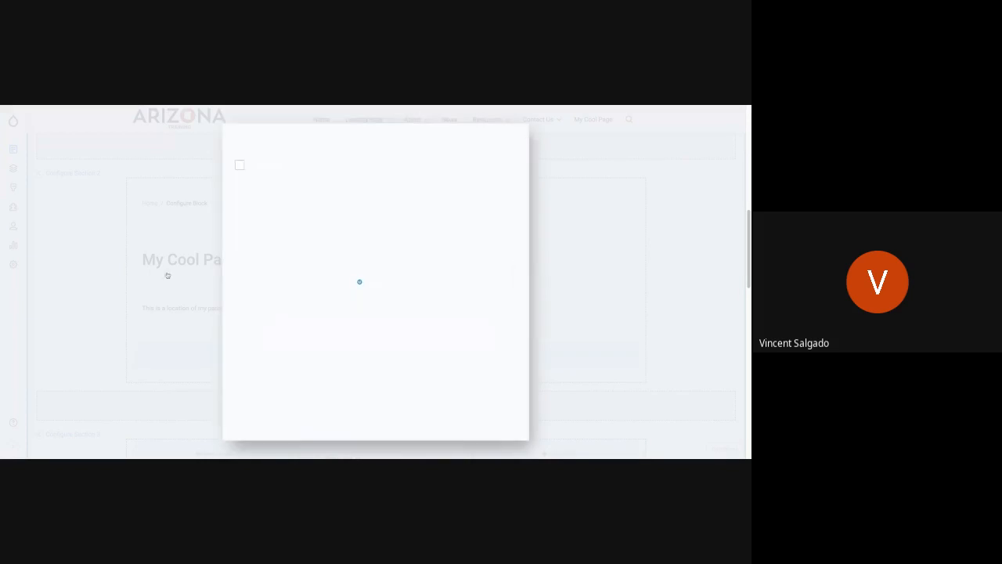
Save the page layout with the updated text blocks.
scroll(155, 290, "up", 15)
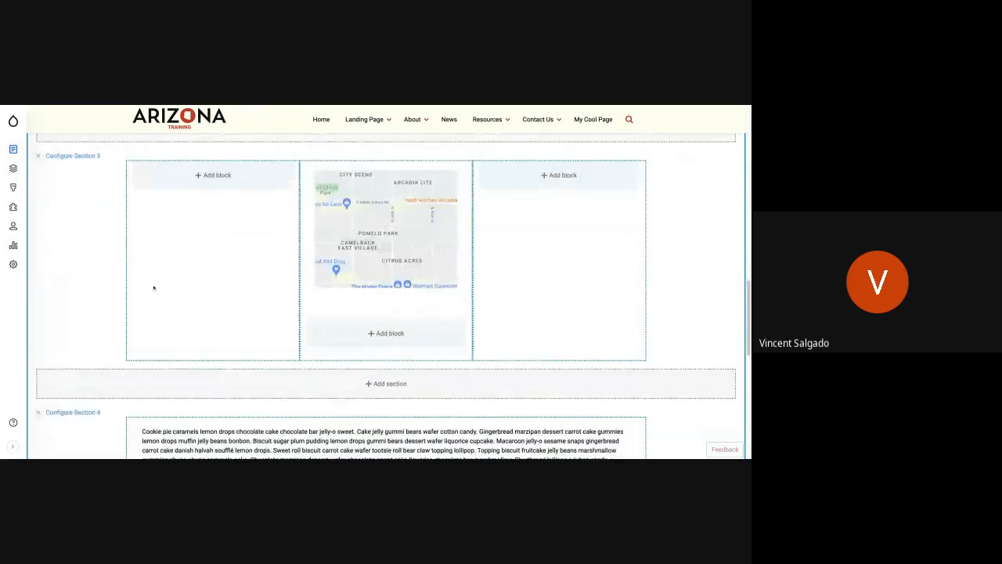
scroll(131, 271, "up", 3)
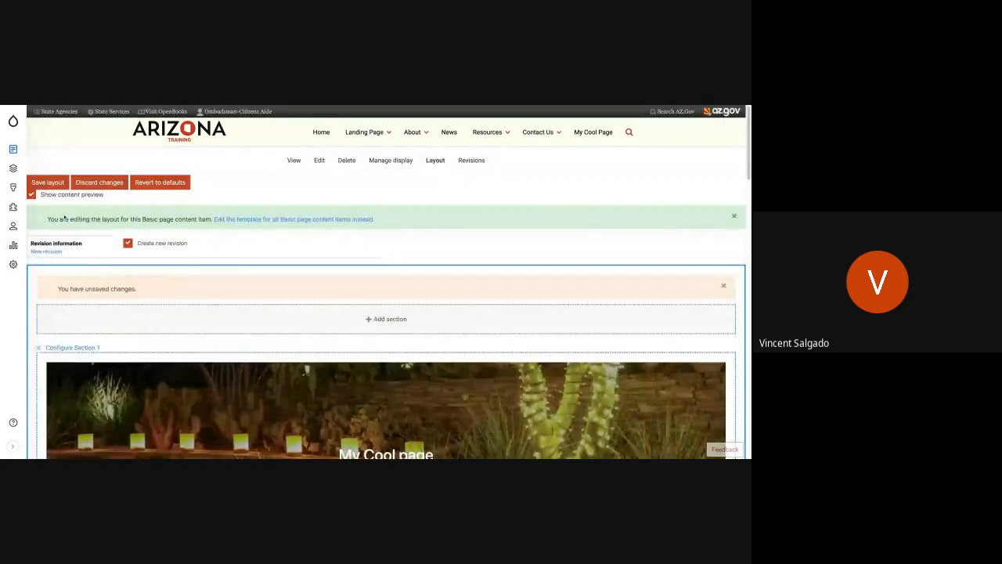
mouse_move(14, 168)
mouse_move(70, 187)
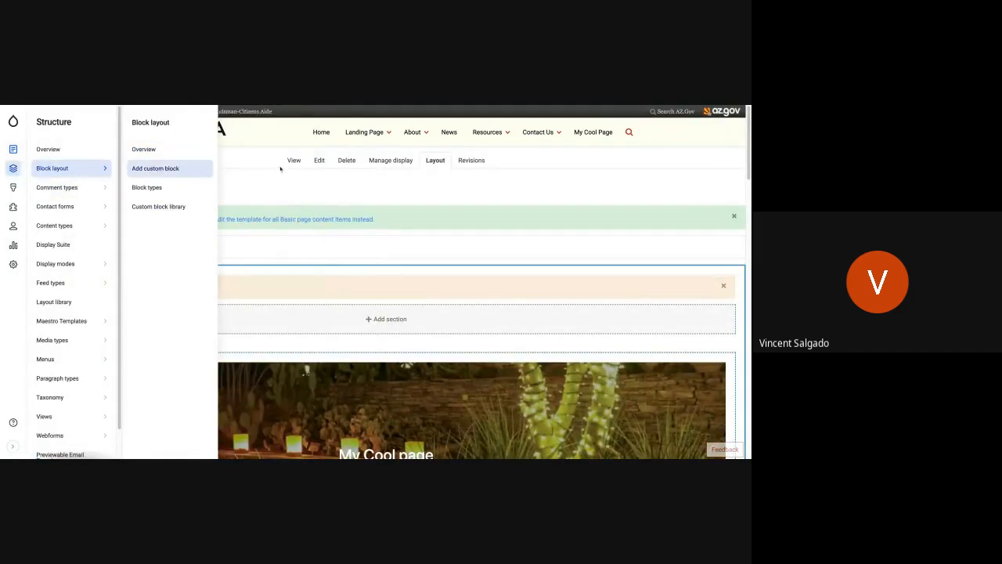
left_click(48, 183)
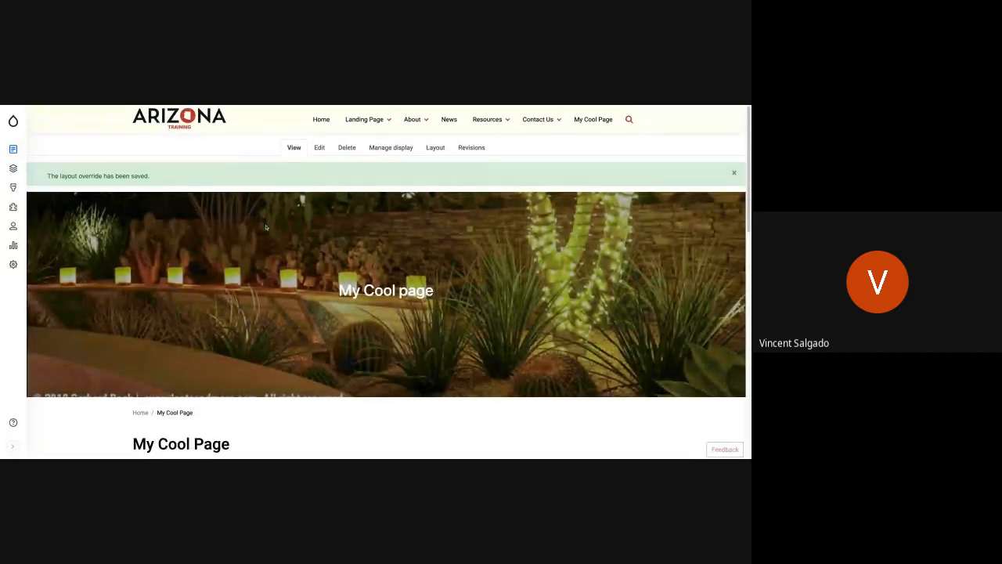
Examine the saved page's banner, the text above and below the map, and the centred Google map.
scroll(266, 227, "down", 5)
scroll(266, 227, "down", 5)
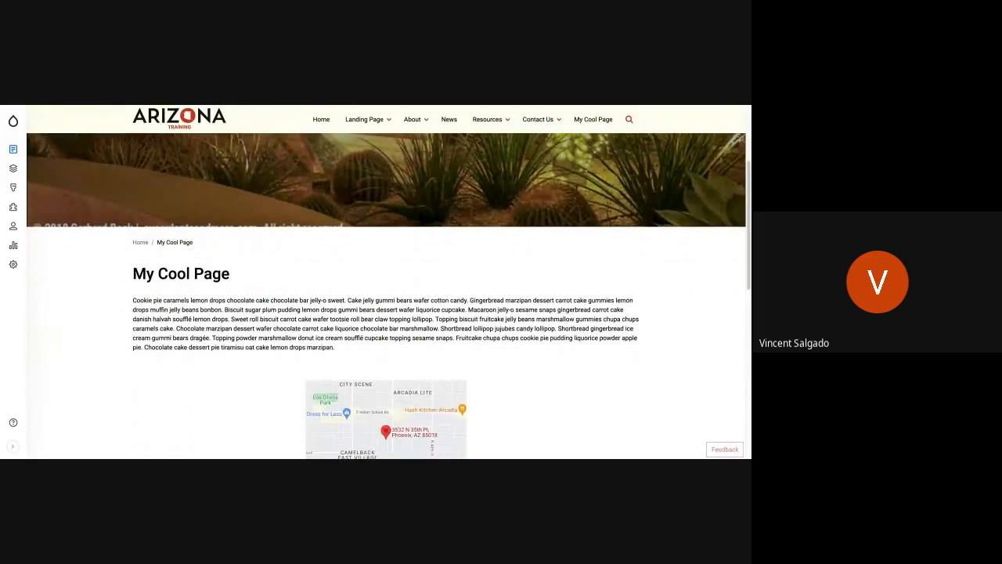
scroll(384, 297, "down", 3)
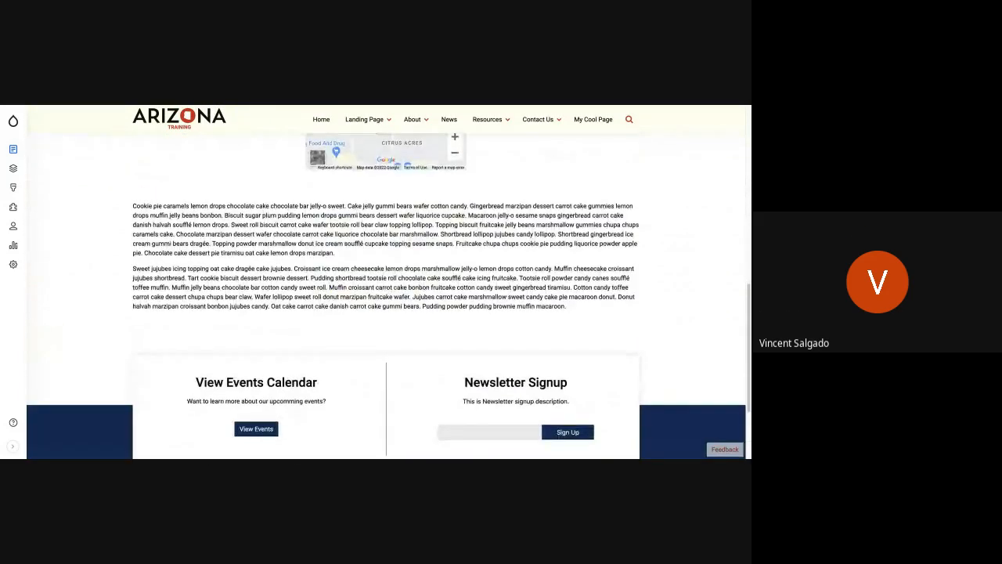
scroll(383, 297, "up", 5)
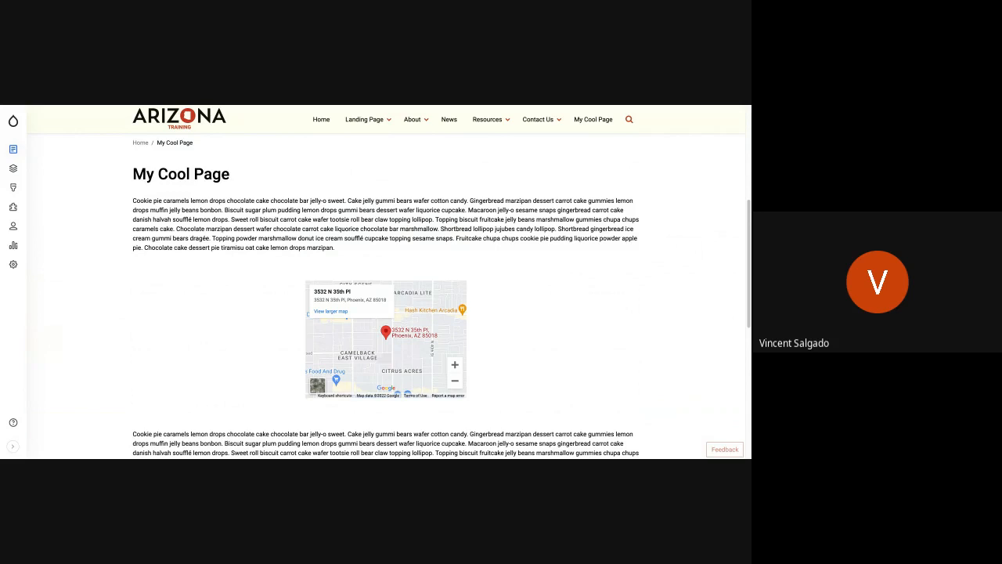
scroll(295, 297, "down", 2)
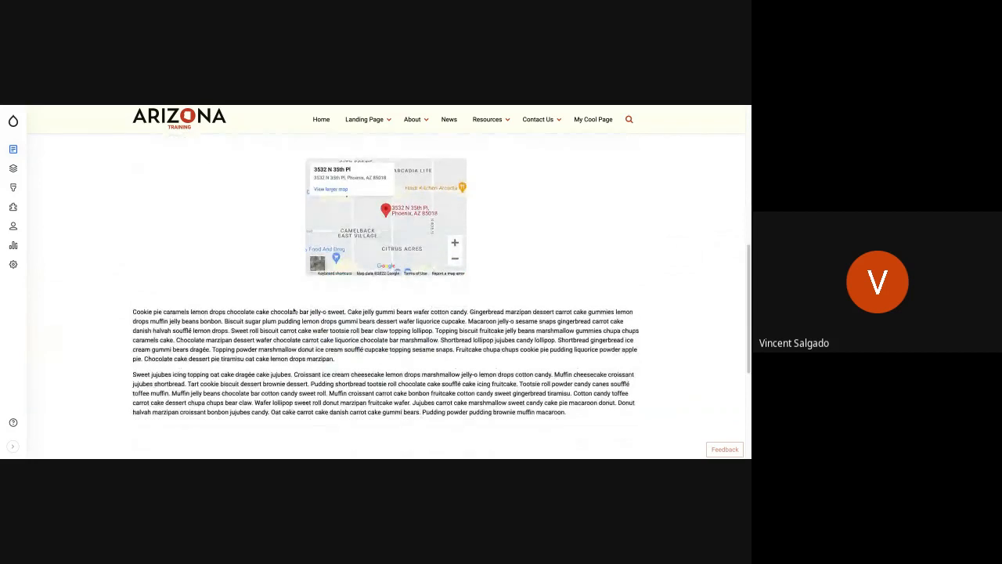
scroll(294, 311, "up", 1)
scroll(385, 297, "up", 1)
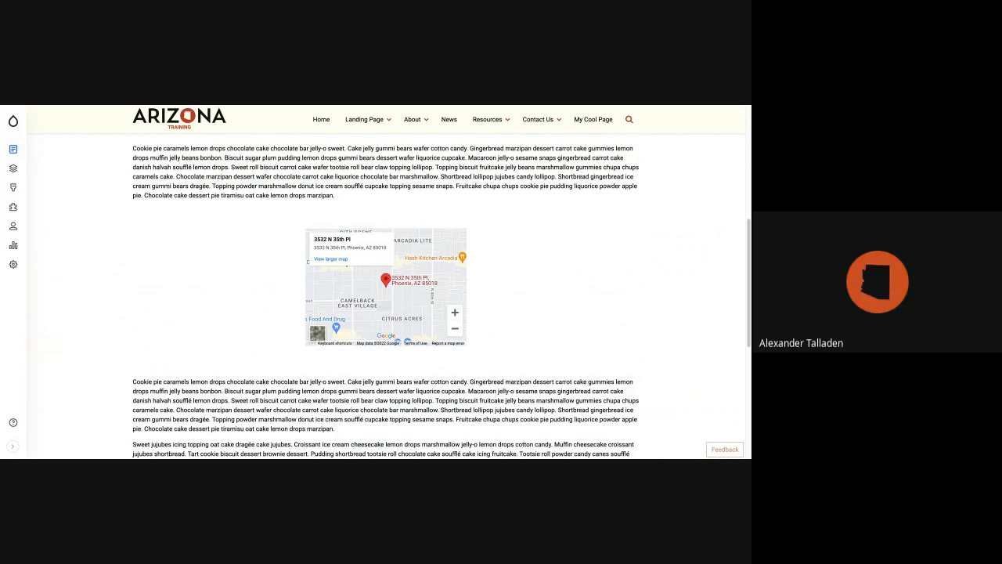
scroll(385, 297, "up", 3)
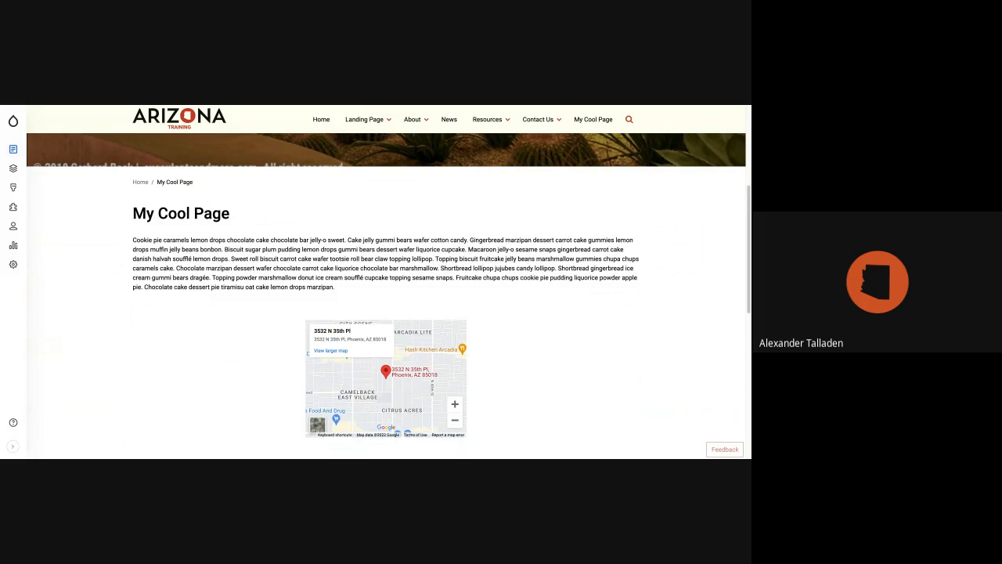
Open the layout of My Cool Page for editing and start a new custom Basic block in Section 4.
scroll(385, 298, "up", 5)
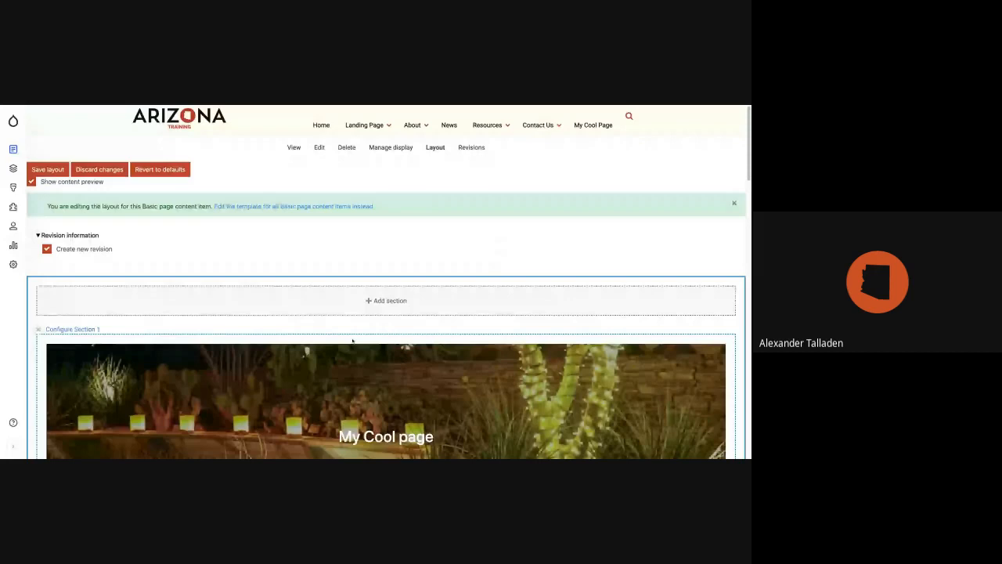
scroll(353, 340, "down", 1)
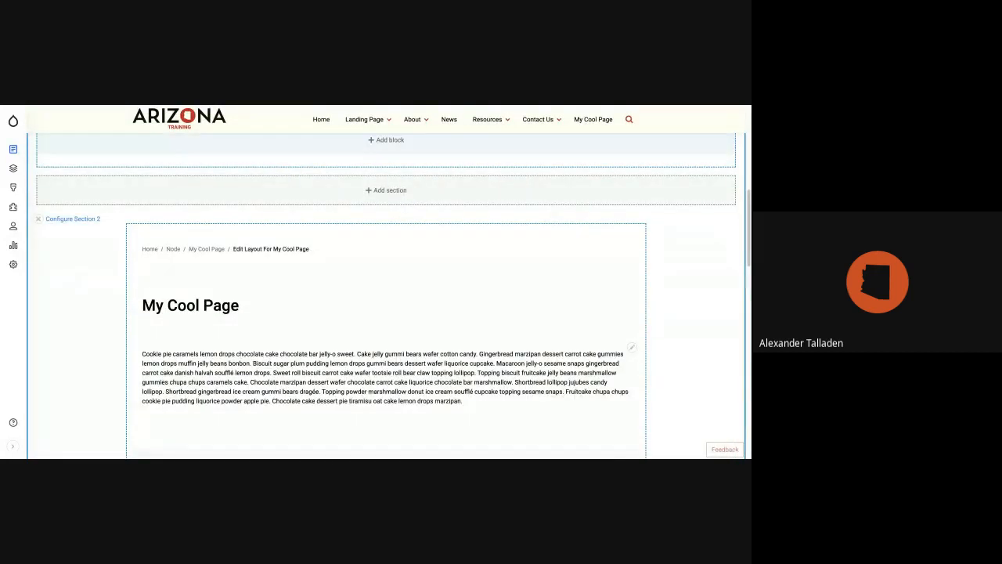
scroll(386, 313, "down", 5)
scroll(386, 296, "down", 5)
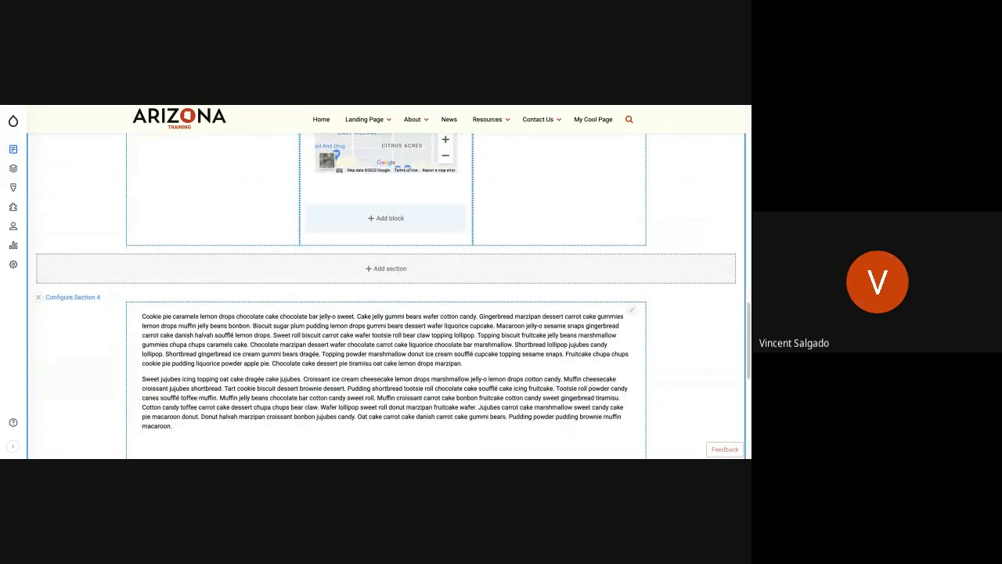
scroll(374, 257, "down", 4)
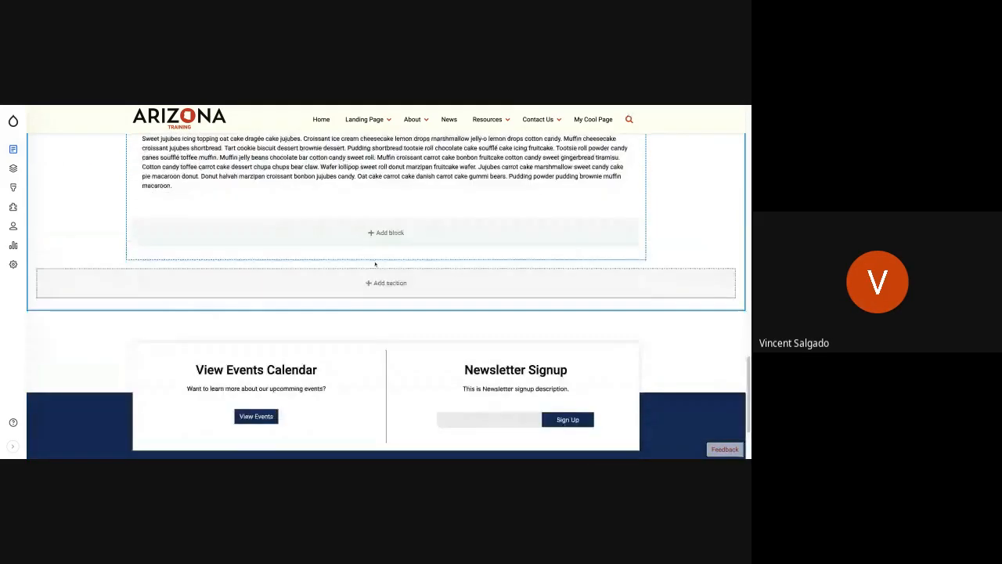
scroll(374, 258, "up", 1)
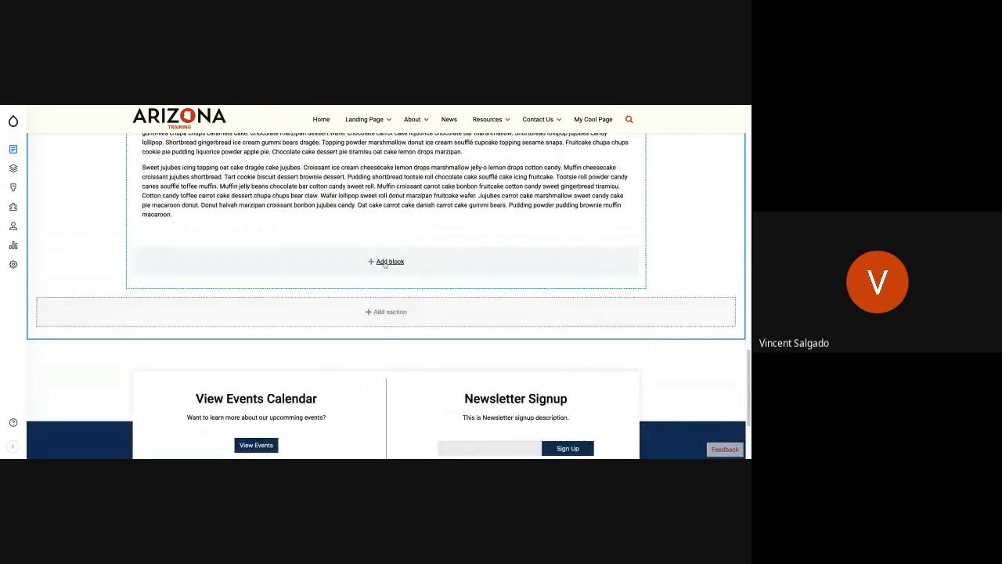
left_click(385, 263)
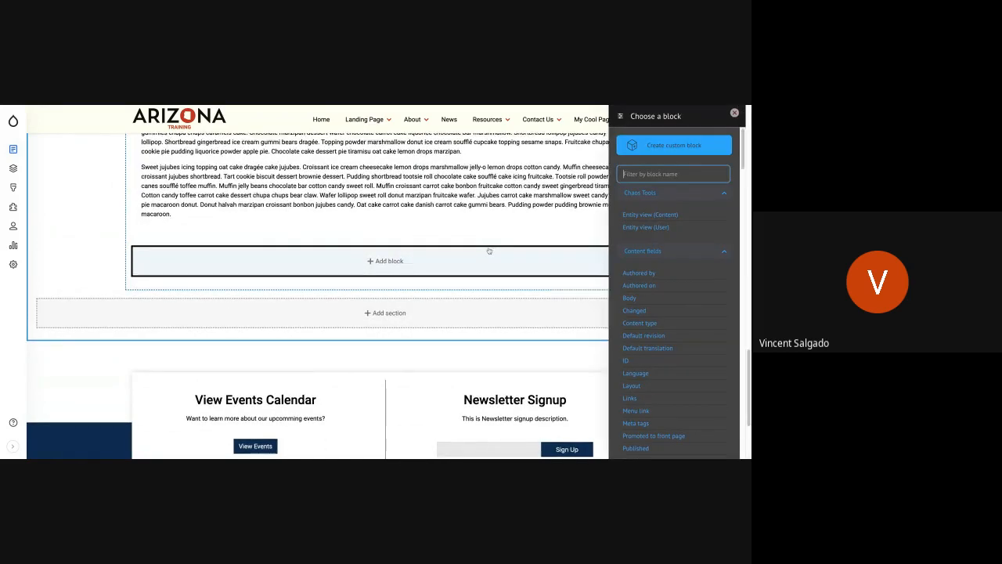
left_click(673, 146)
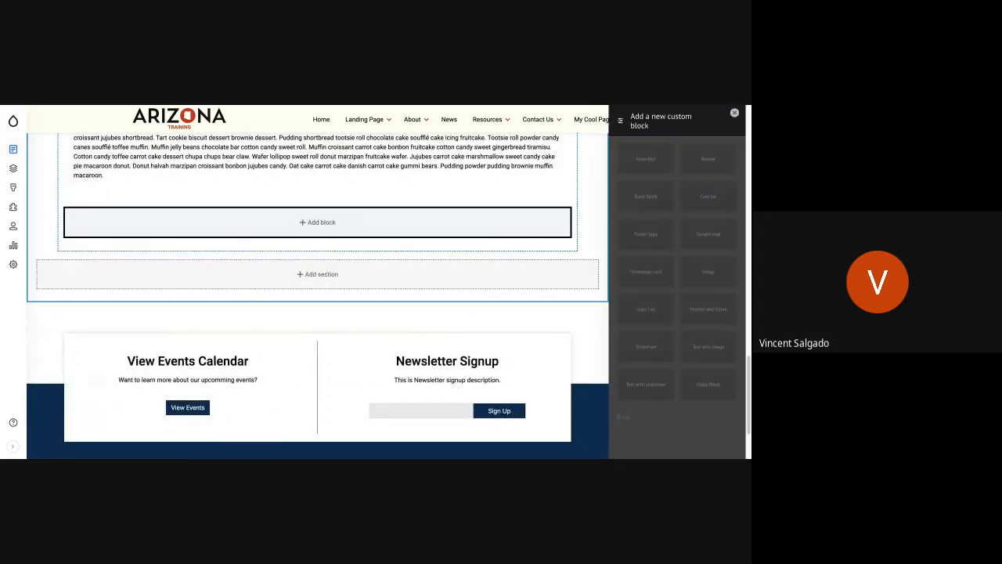
left_click(654, 196)
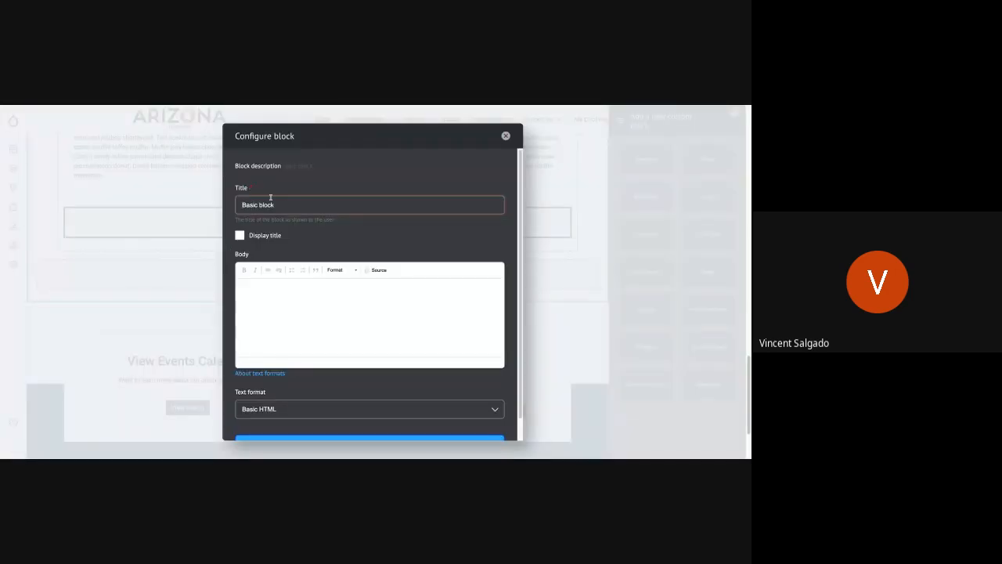
Title the block "New Text", enable displaying the title, and paste the copied dessert filler text into its body.
triple_click(243, 205)
left_click(309, 229)
triple_click(278, 202)
type("New S")
key("BackSpace")
key("BackSpace")
type("Text")
left_click(240, 235)
left_click(271, 293)
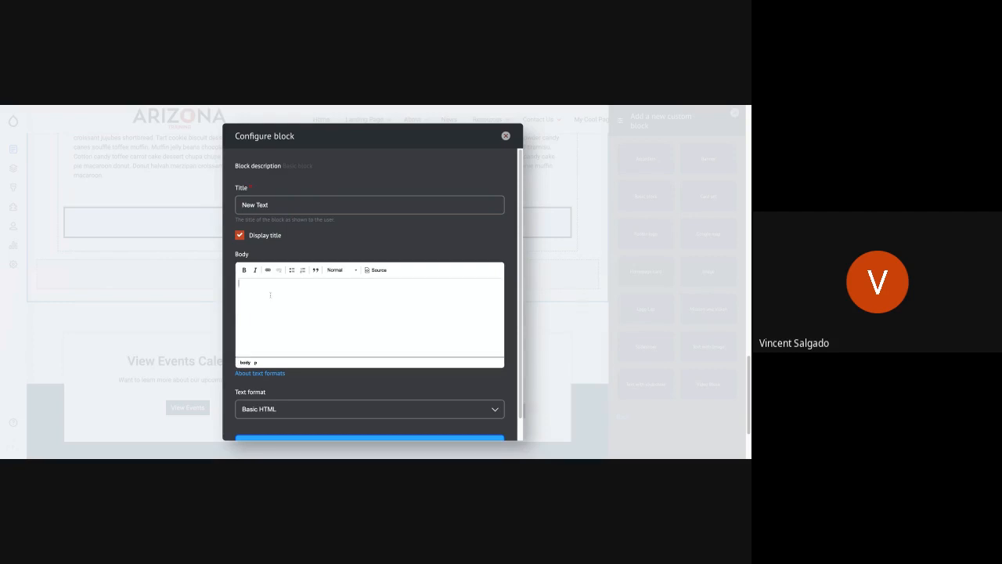
key("ctrl+v")
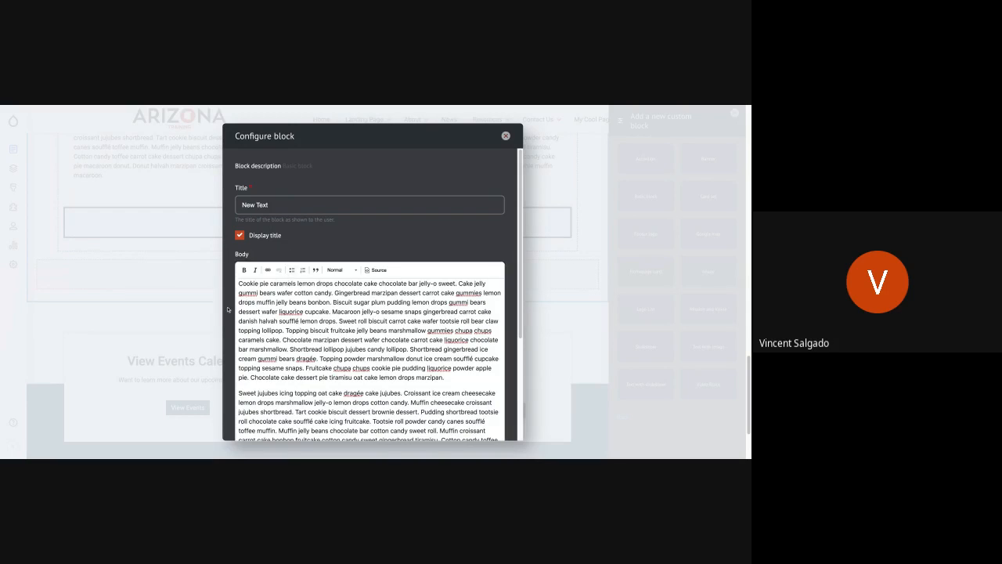
Turn off the block's title display and append "123412345" to its title.
scroll(228, 310, "down", 5)
scroll(228, 310, "up", 5)
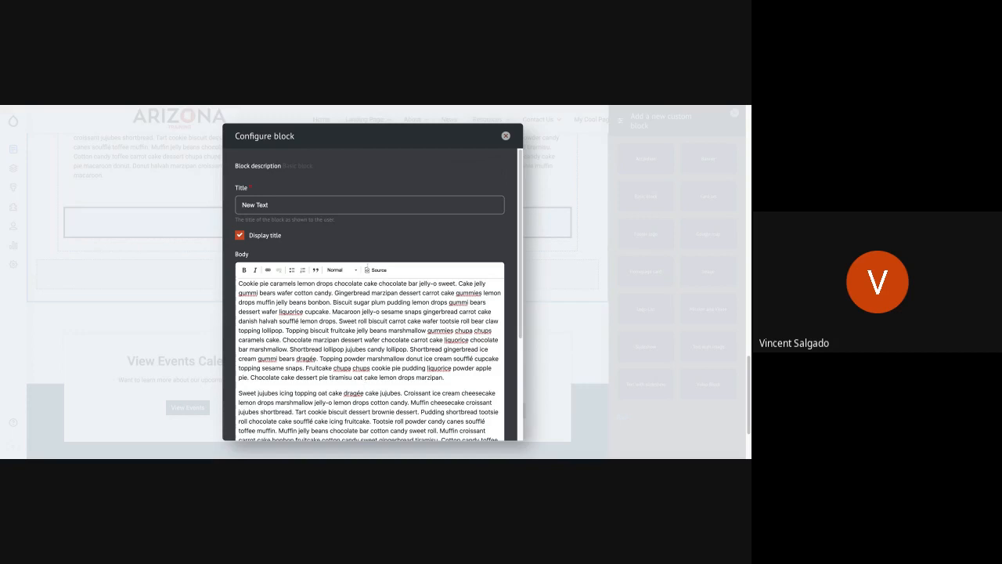
triple_click(285, 203)
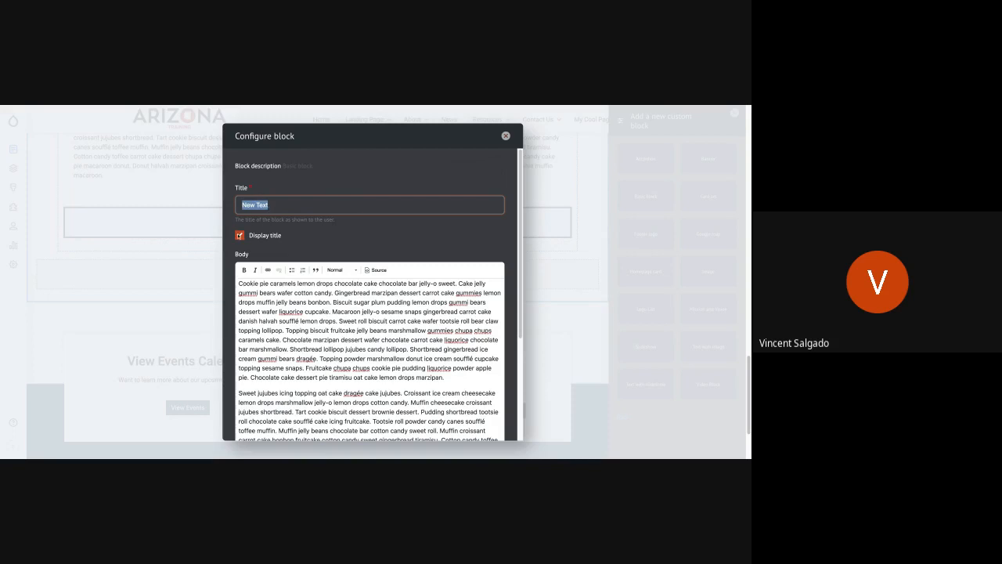
left_click(274, 204)
left_click(241, 235)
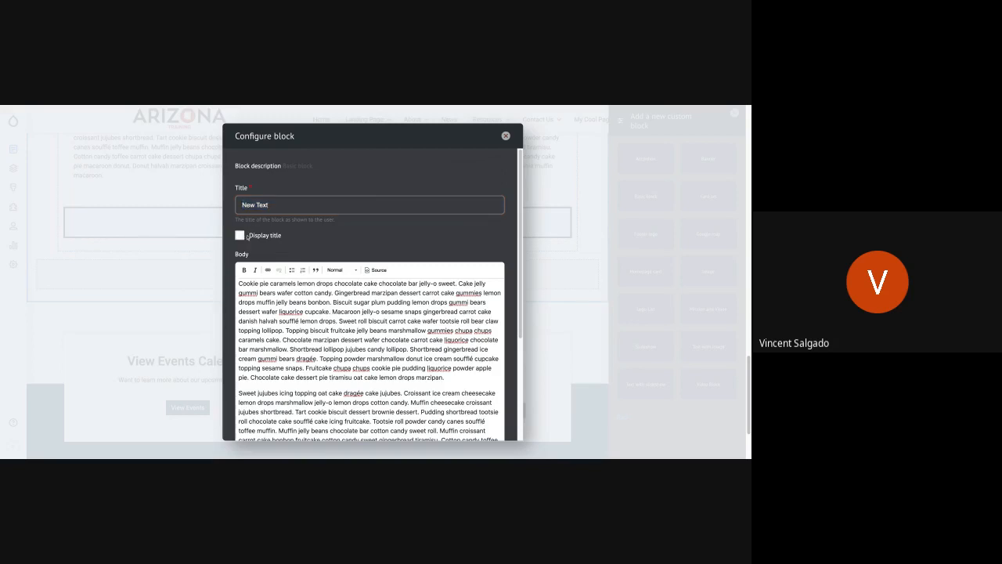
left_click(284, 207)
type("123412345")
Turn the block's title display back on and remove the digits after "New Text".
left_click(240, 234)
key("shift+Left")
key("shift+Left")
key("shift+Left")
key("shift+Left")
key("shift+Left")
key("shift+Left")
key("shift+Left")
key("shift+Left")
key("shift+Left")
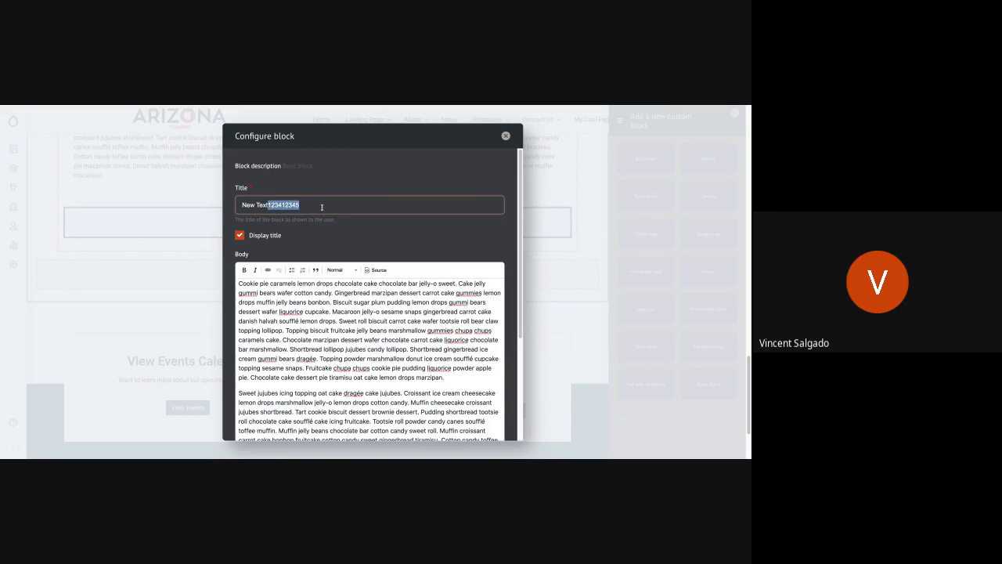
key("BackSpace")
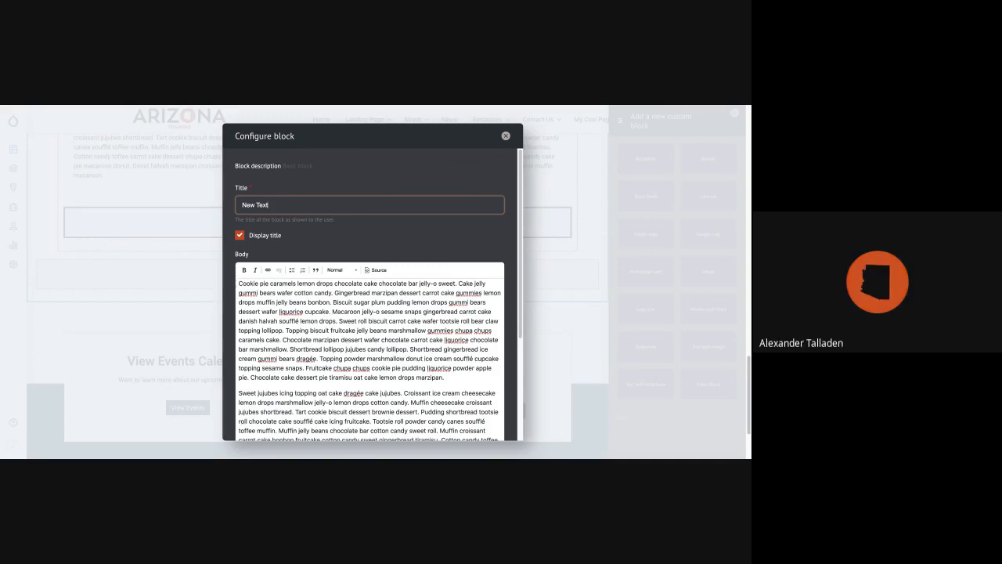
Review the block's title, body and text format, and add the block to Section 4.
scroll(392, 367, "down", 1)
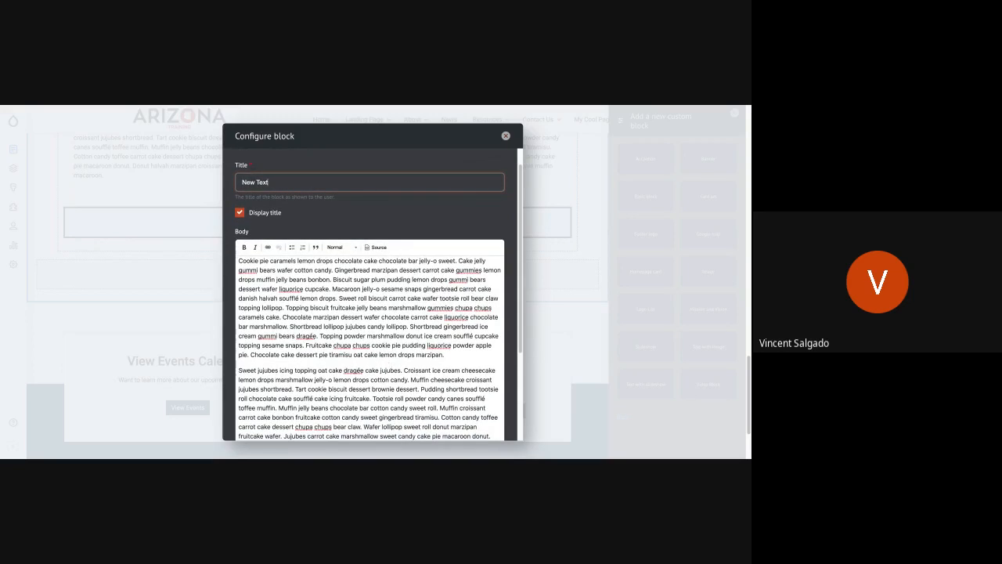
scroll(372, 313, "down", 5)
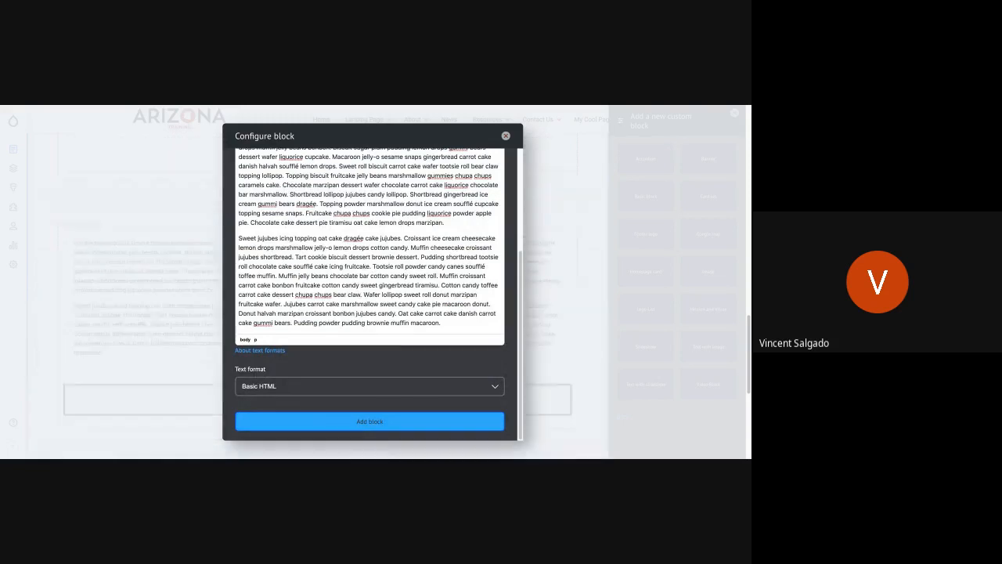
scroll(308, 301, "up", 7)
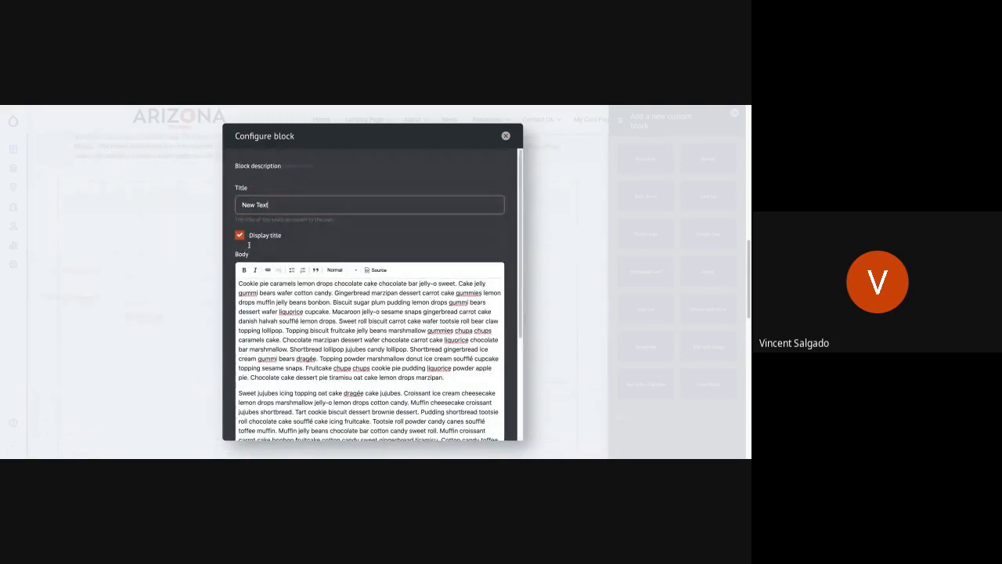
scroll(328, 356, "down", 6)
scroll(328, 357, "down", 1)
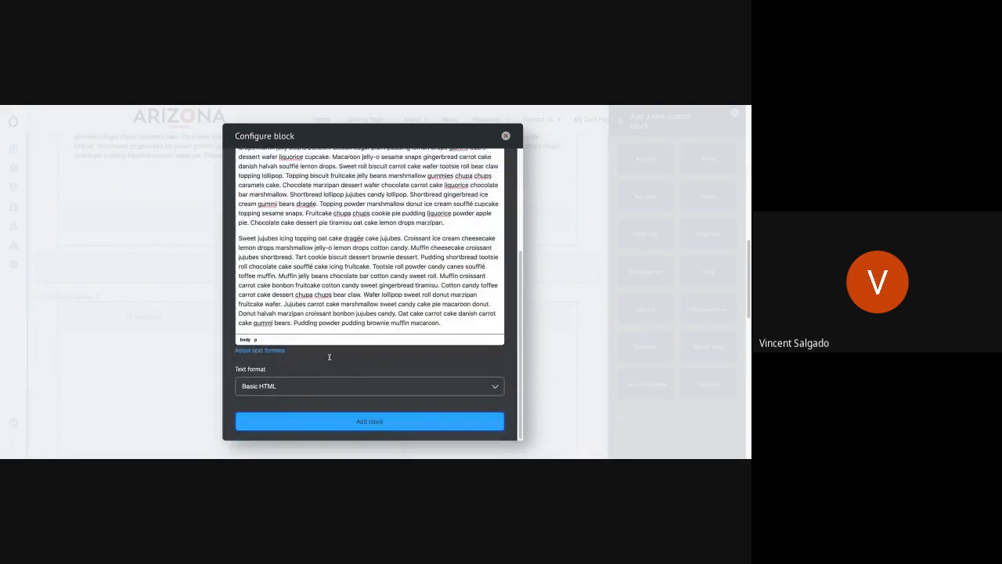
left_click(344, 420)
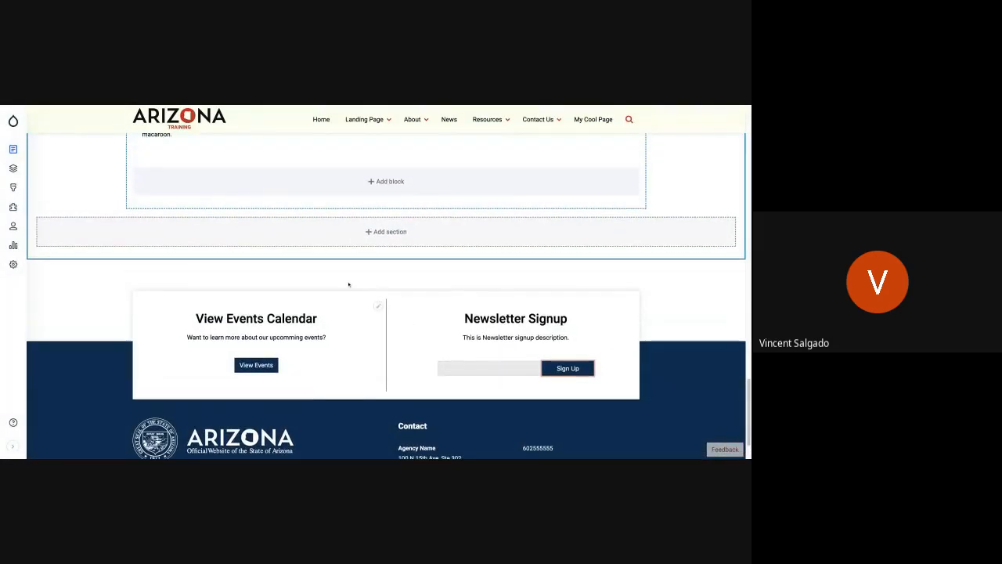
Save the page layout with the titled text block in Section 4.
scroll(349, 284, "up", 10)
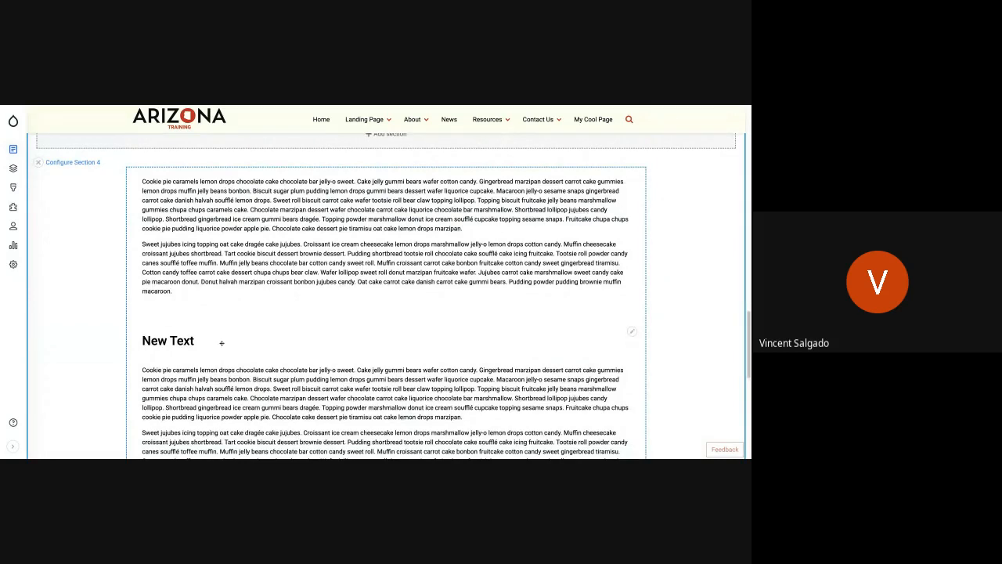
scroll(221, 343, "up", 10)
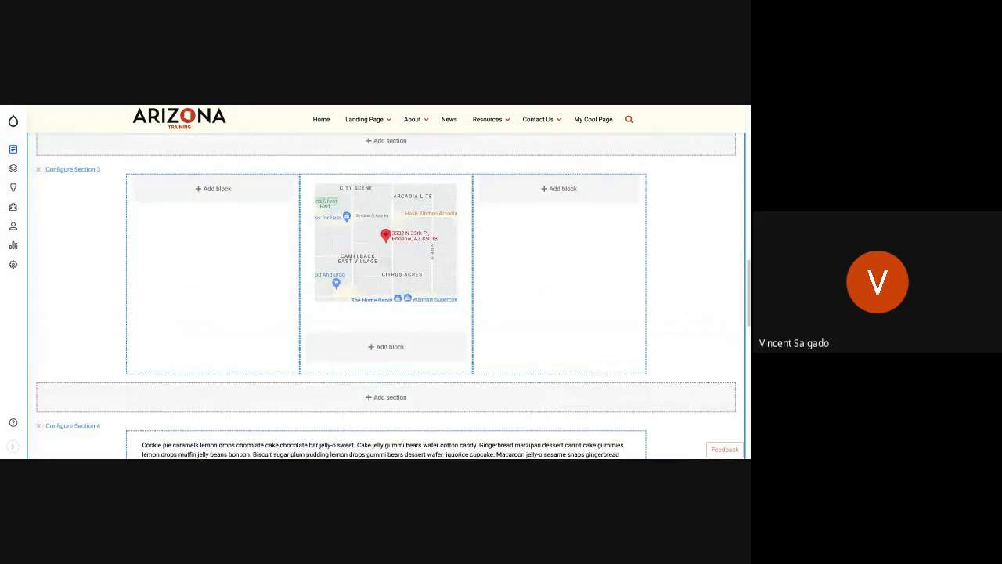
scroll(221, 343, "up", 6)
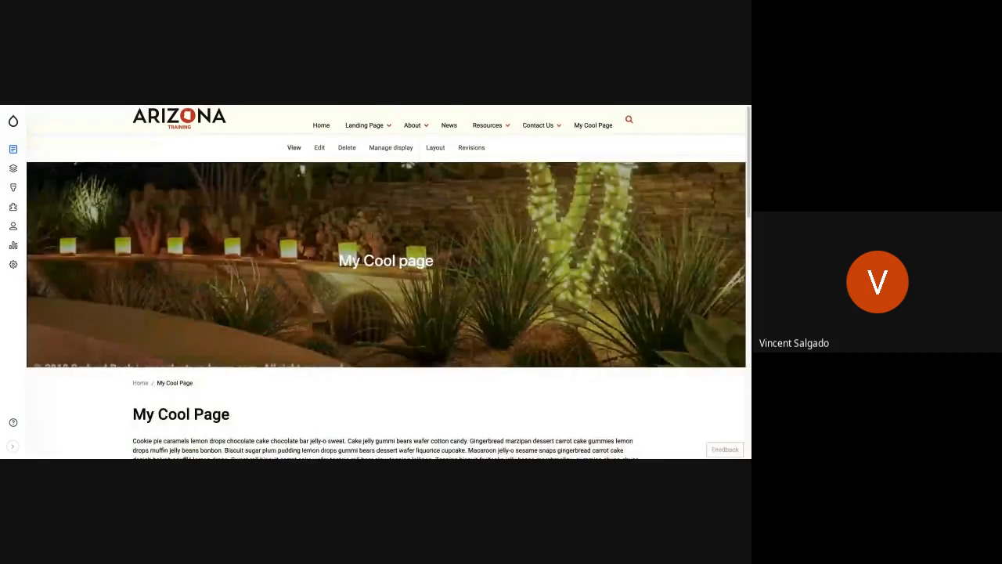
Examine the saved page's New Text heading and paragraphs, the map, the upper text and the banner.
scroll(389, 363, "down", 10)
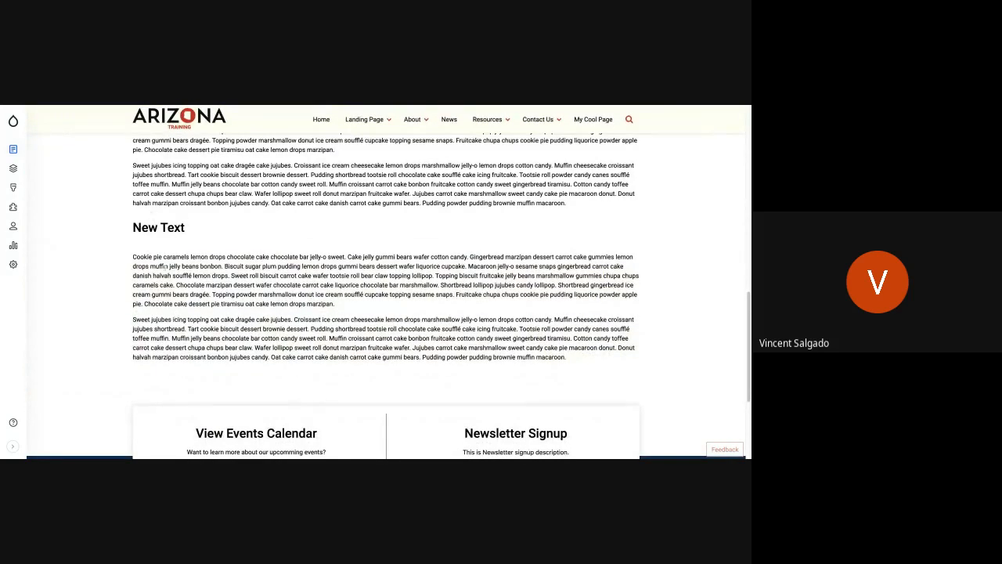
triple_click(142, 262)
left_click(404, 308)
scroll(403, 308, "up", 3)
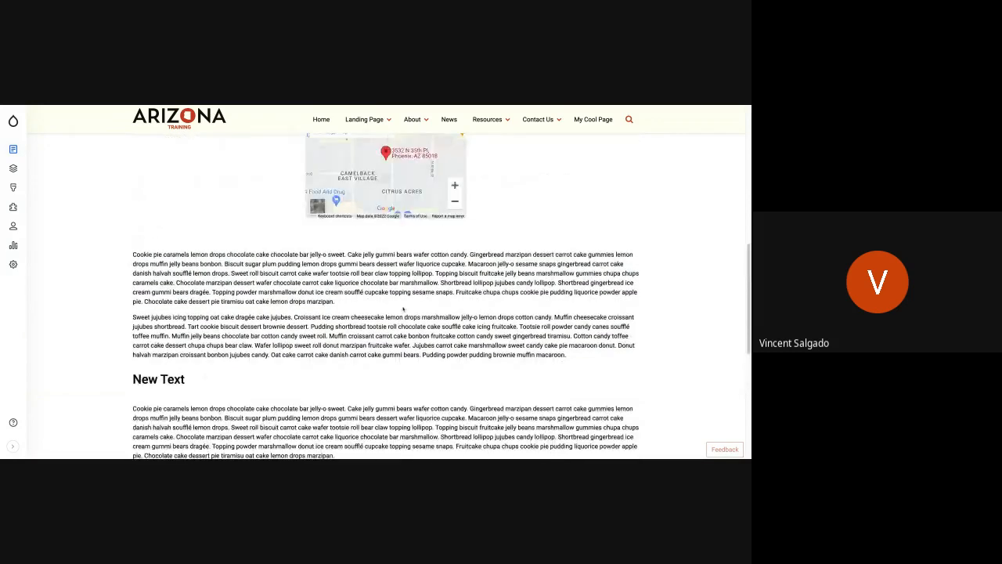
scroll(403, 308, "up", 5)
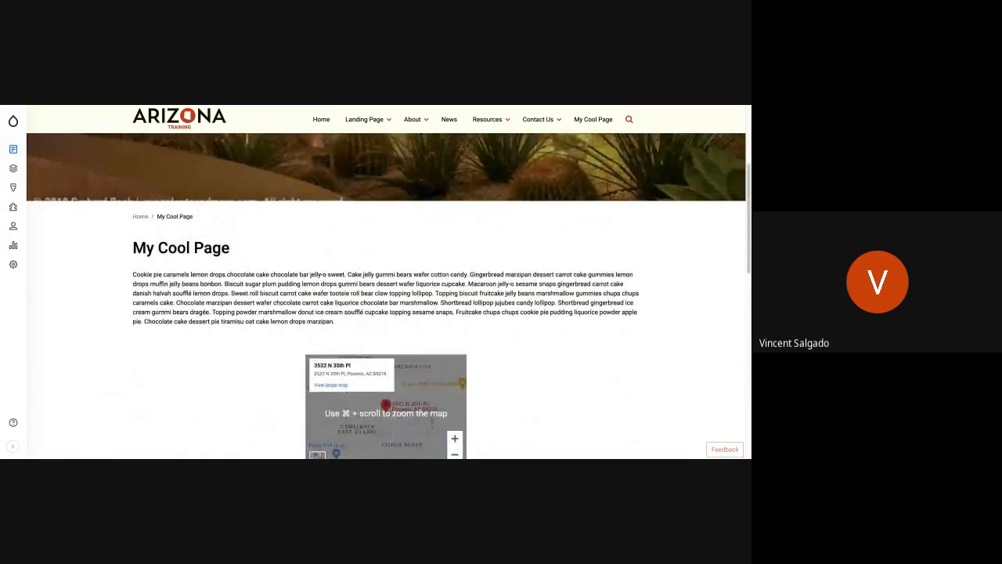
scroll(403, 308, "up", 1)
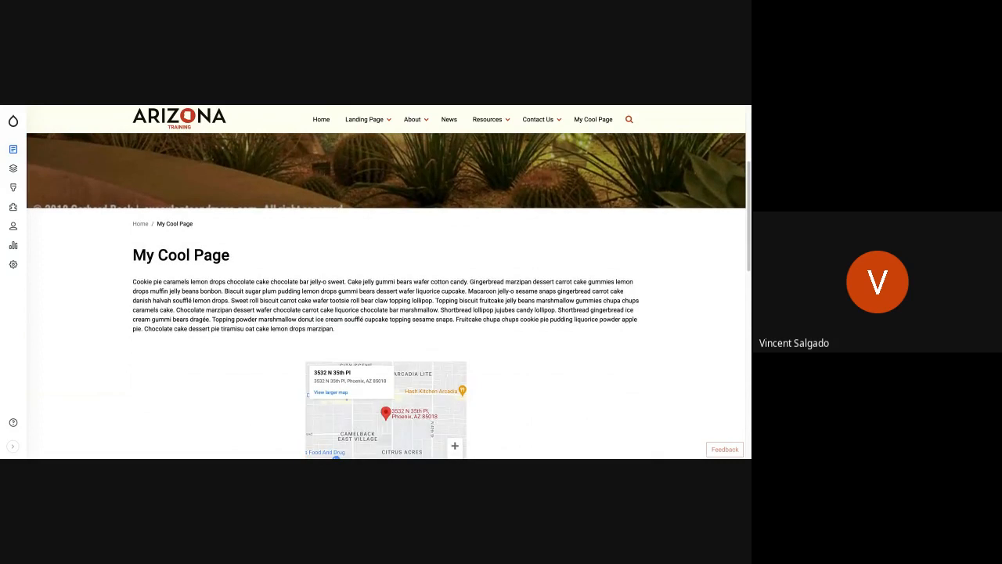
scroll(403, 308, "up", 4)
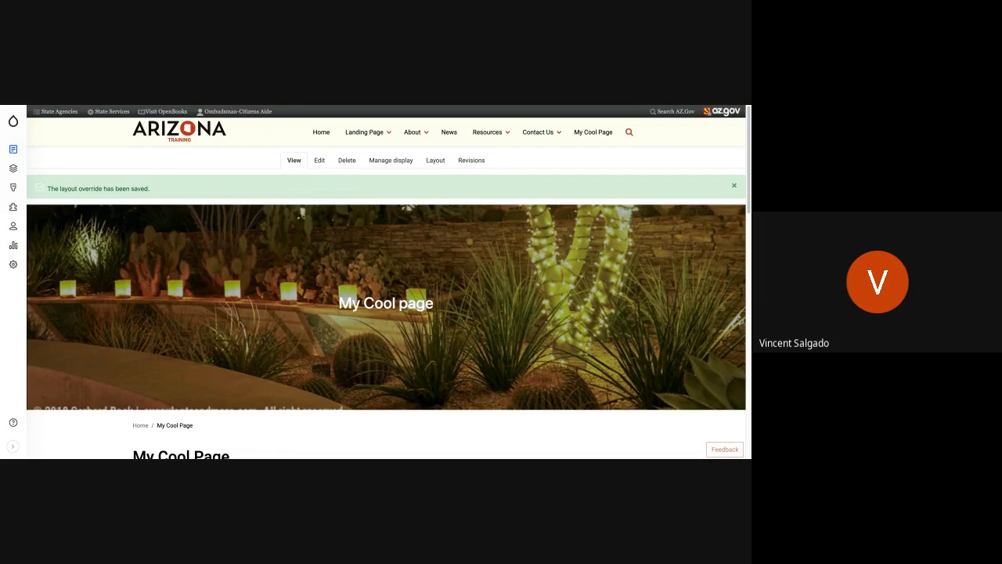
key("alt+Tab")
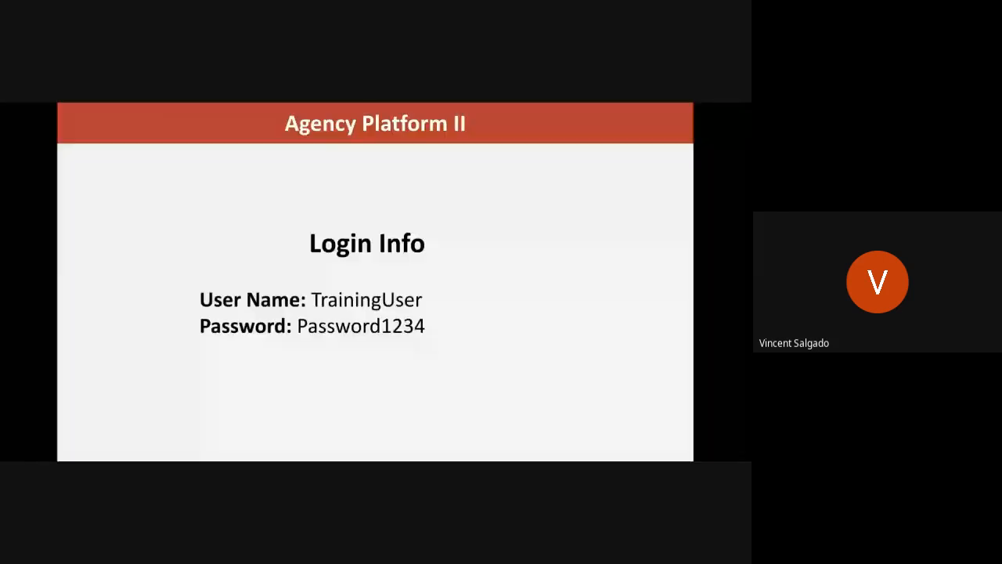
key("Right")
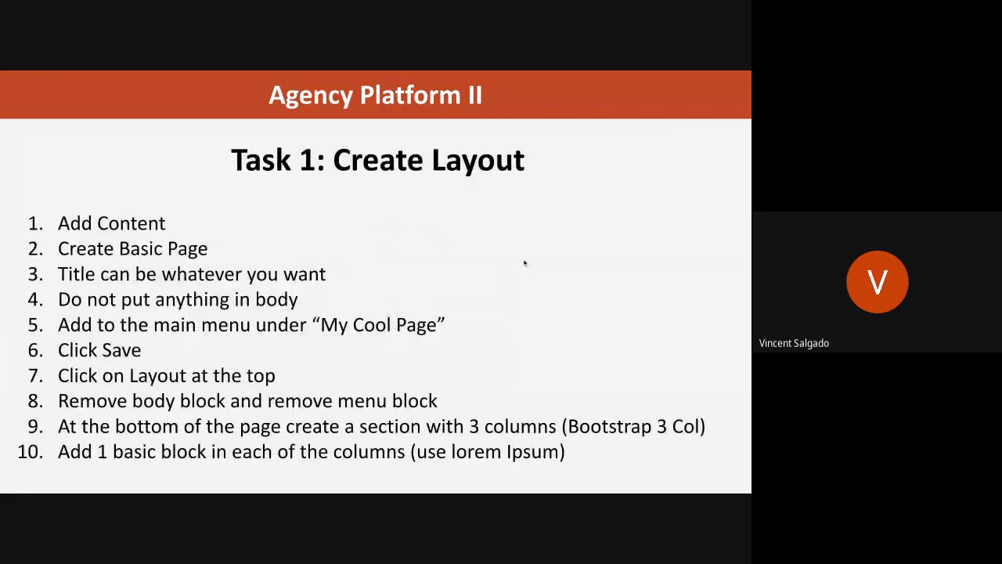
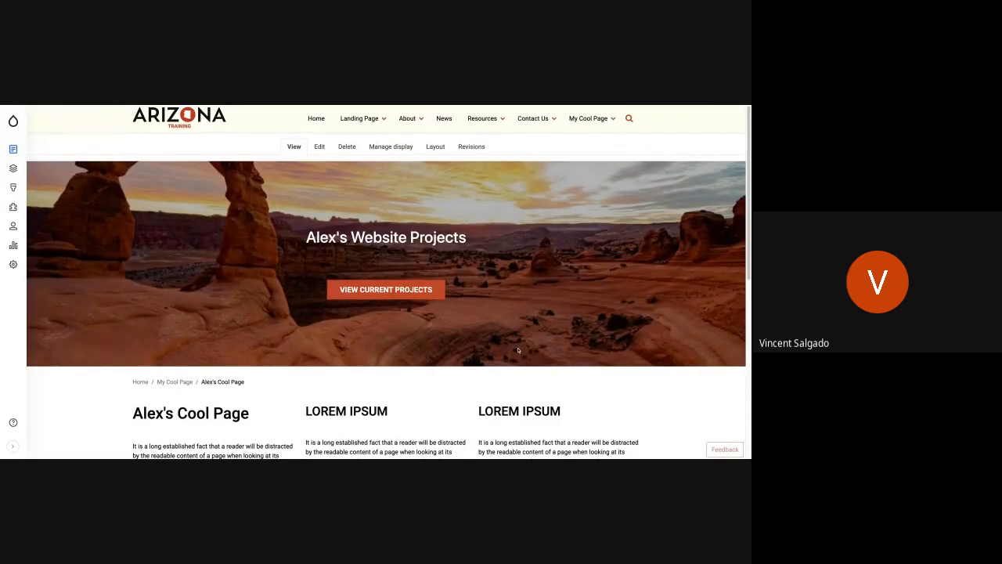
Examine the example page's banner, breadcrumb and three text columns above the events and newsletter area.
scroll(518, 350, "down", 2)
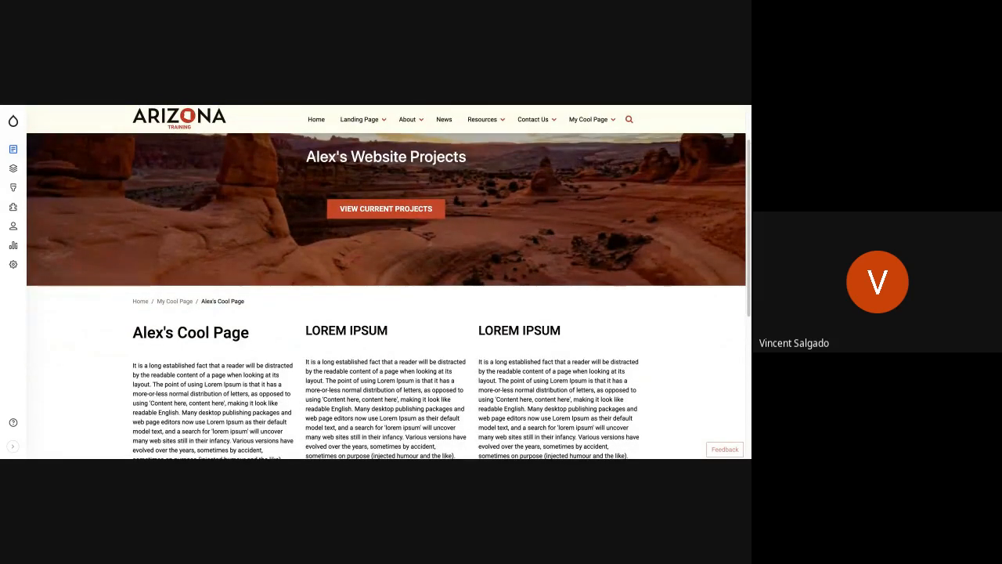
scroll(388, 296, "down", 5)
scroll(239, 440, "up", 7)
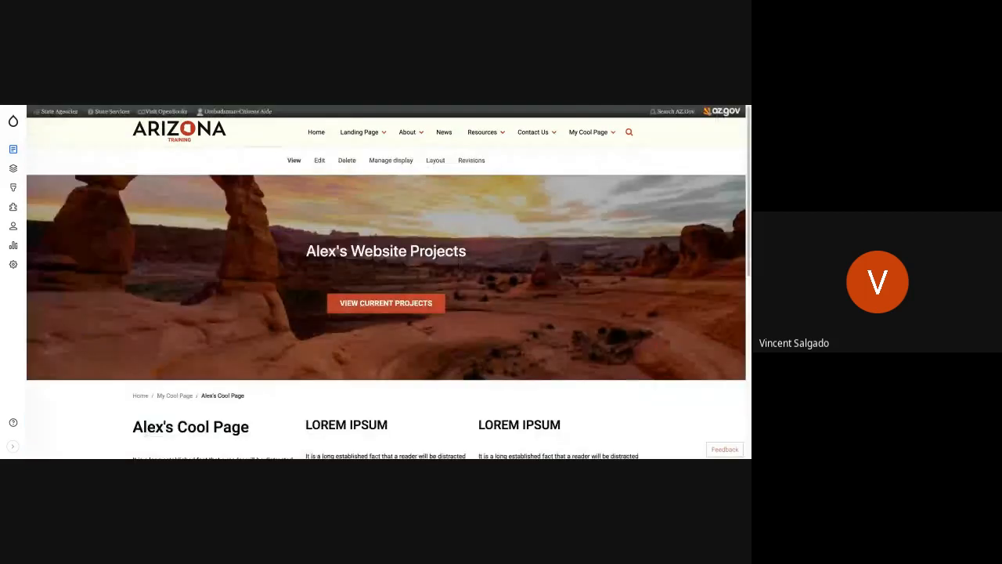
scroll(240, 440, "down", 4)
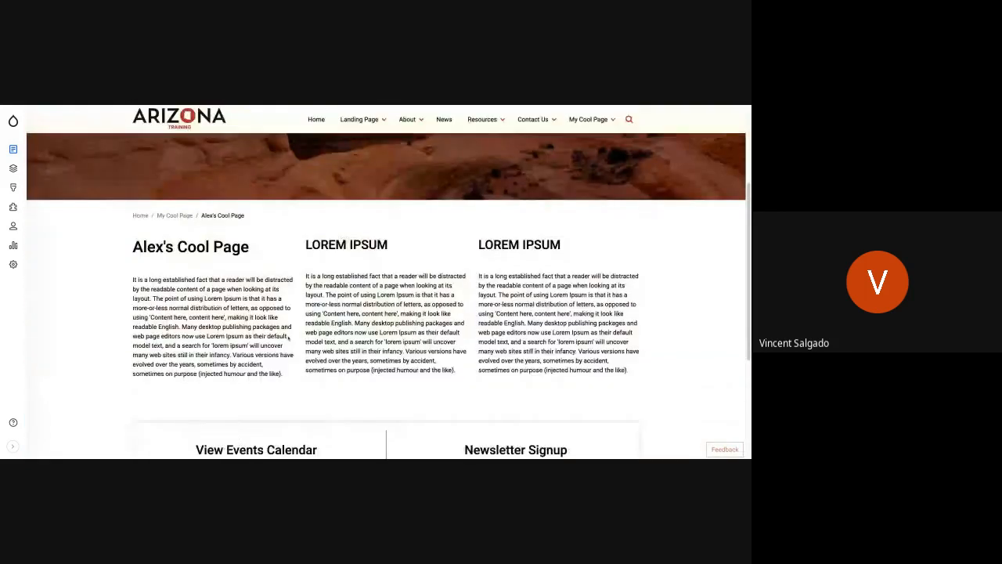
scroll(387, 296, "up", 1)
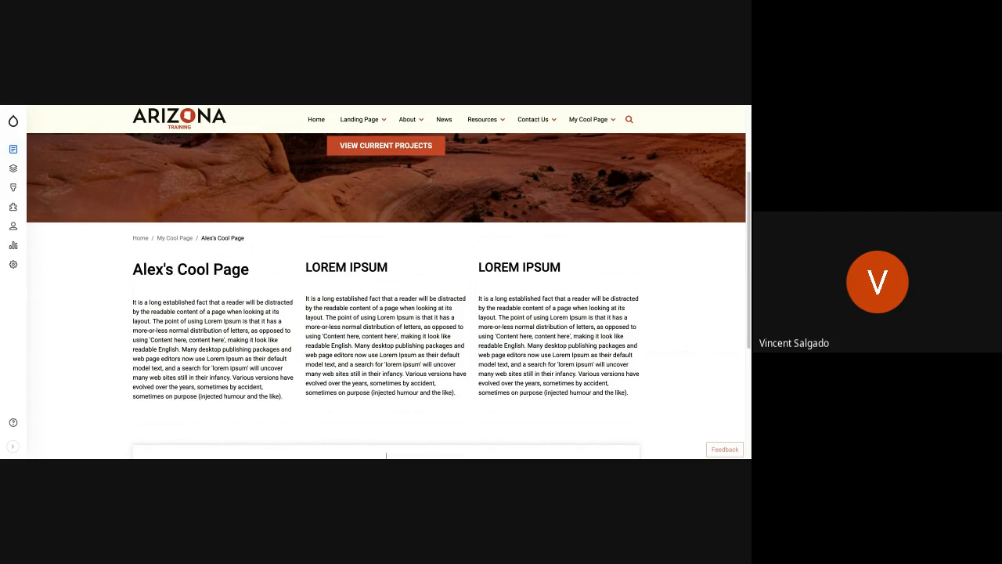
scroll(443, 336, "up", 1)
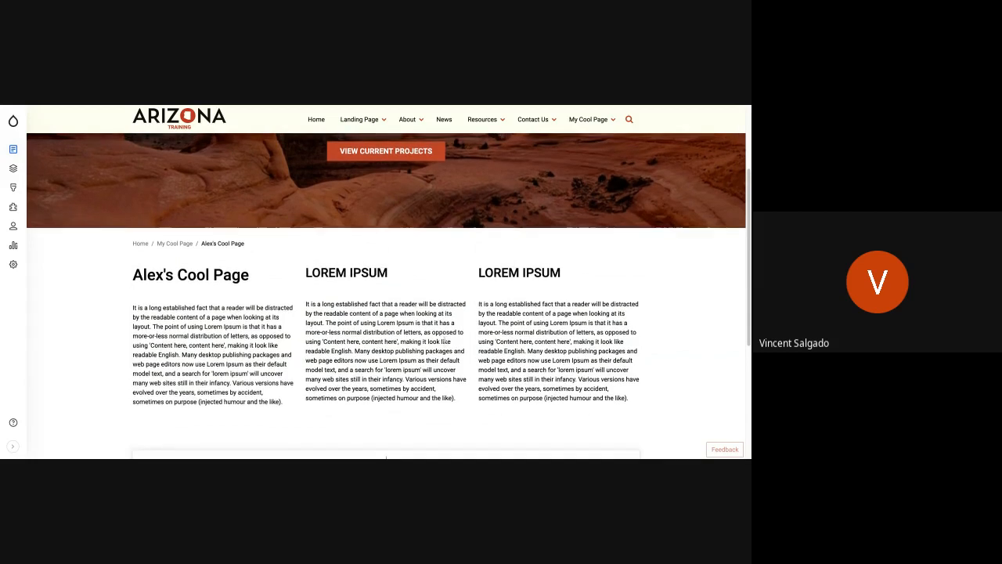
scroll(444, 336, "up", 1)
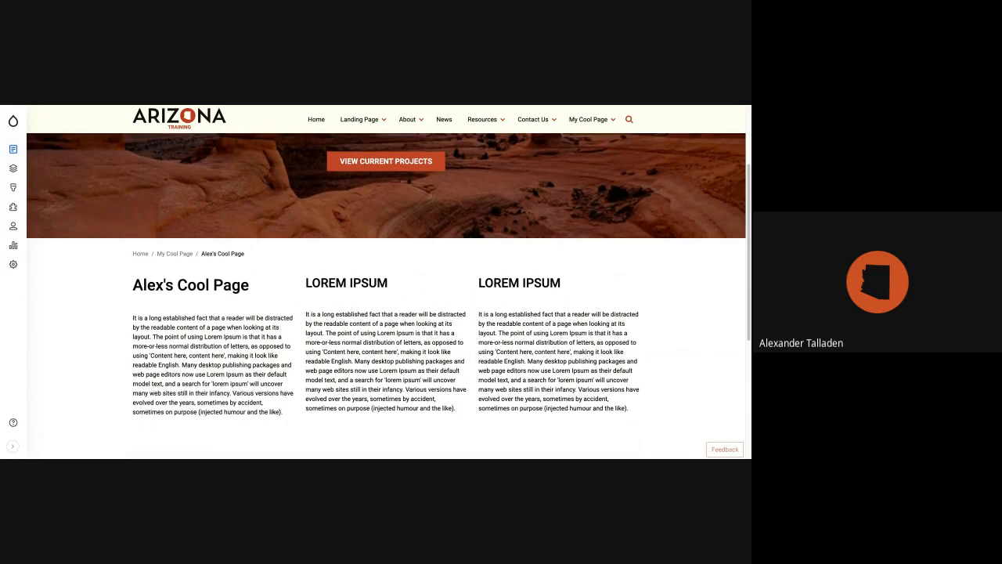
scroll(459, 356, "up", 3)
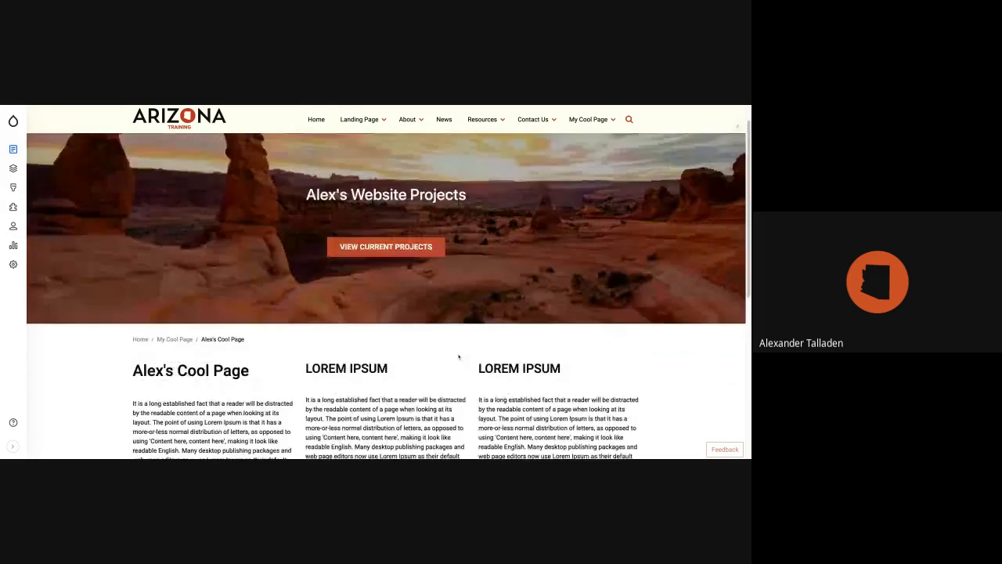
scroll(459, 356, "down", 1)
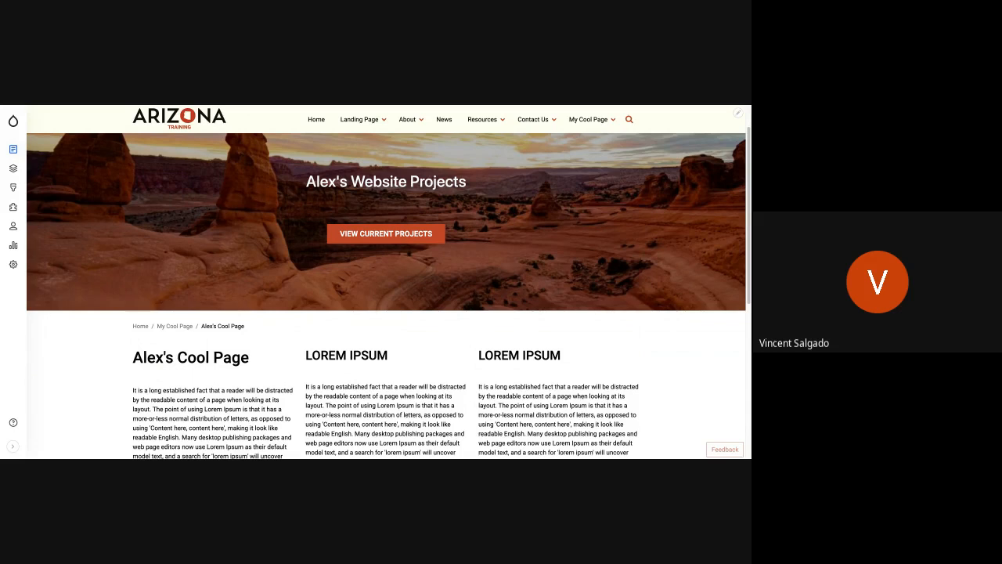
scroll(447, 377, "up", 2)
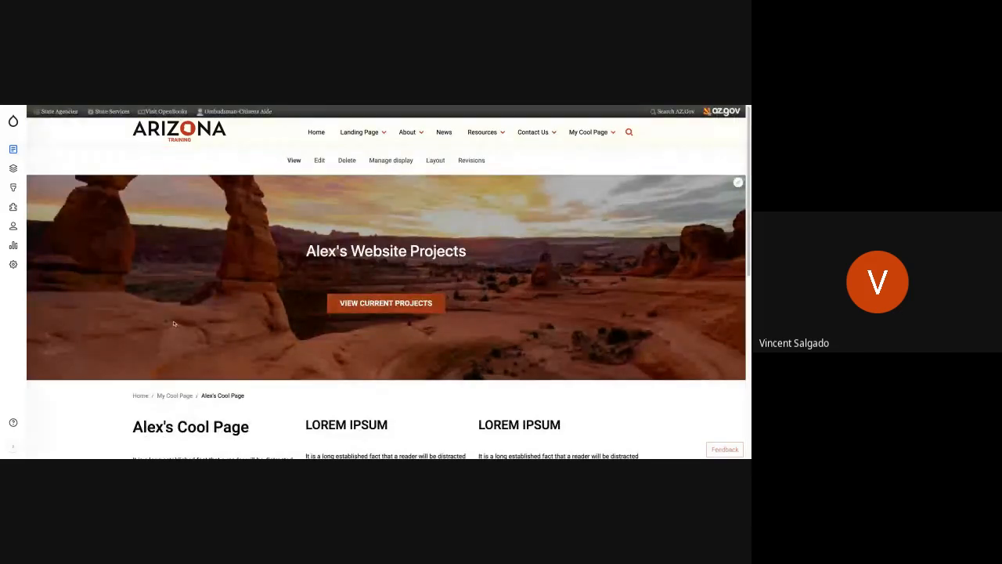
scroll(187, 319, "down", 1)
scroll(187, 319, "down", 10)
scroll(187, 319, "up", 10)
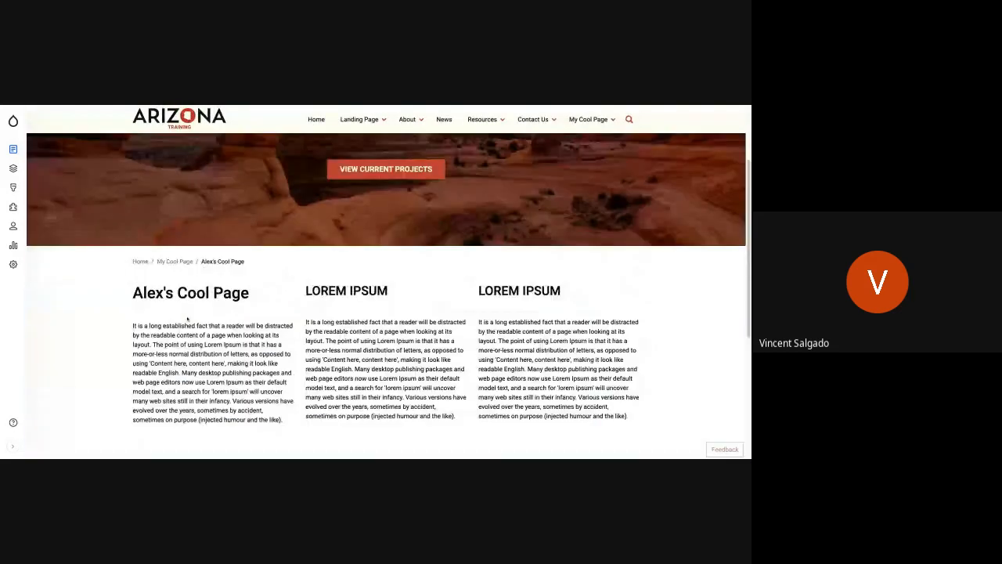
scroll(386, 282, "up", 2)
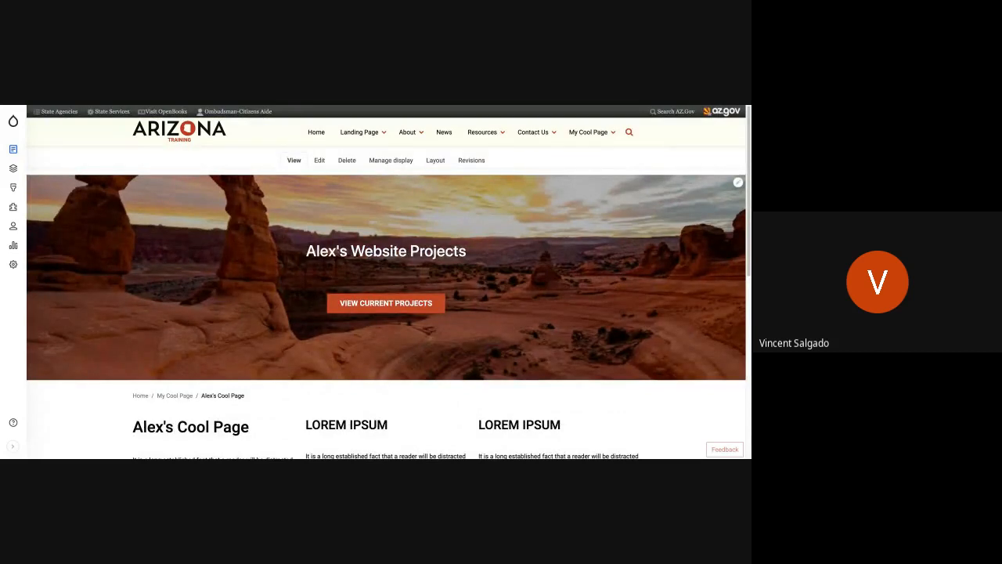
scroll(385, 282, "down", 2)
scroll(385, 281, "up", 1)
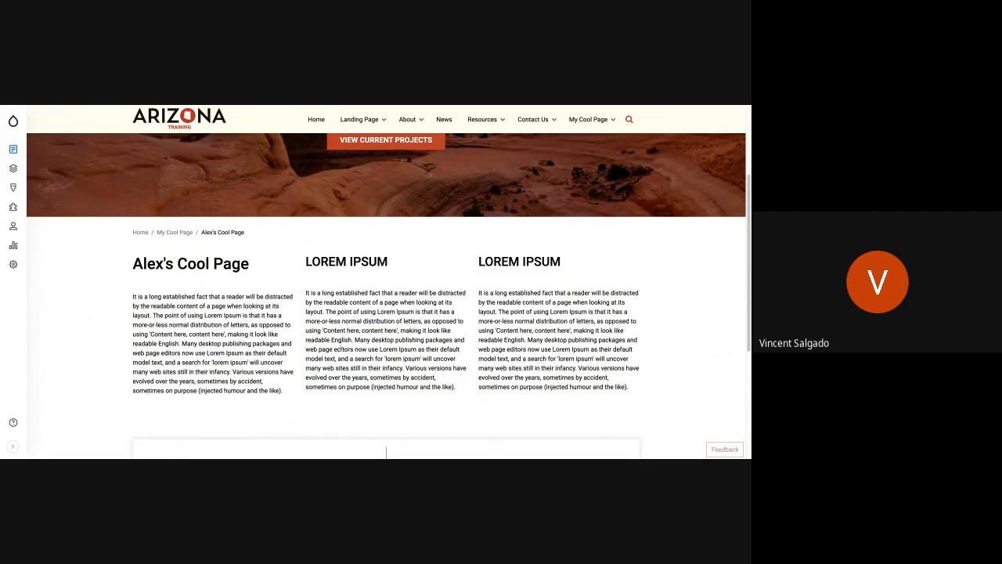
scroll(386, 452, "up", 1)
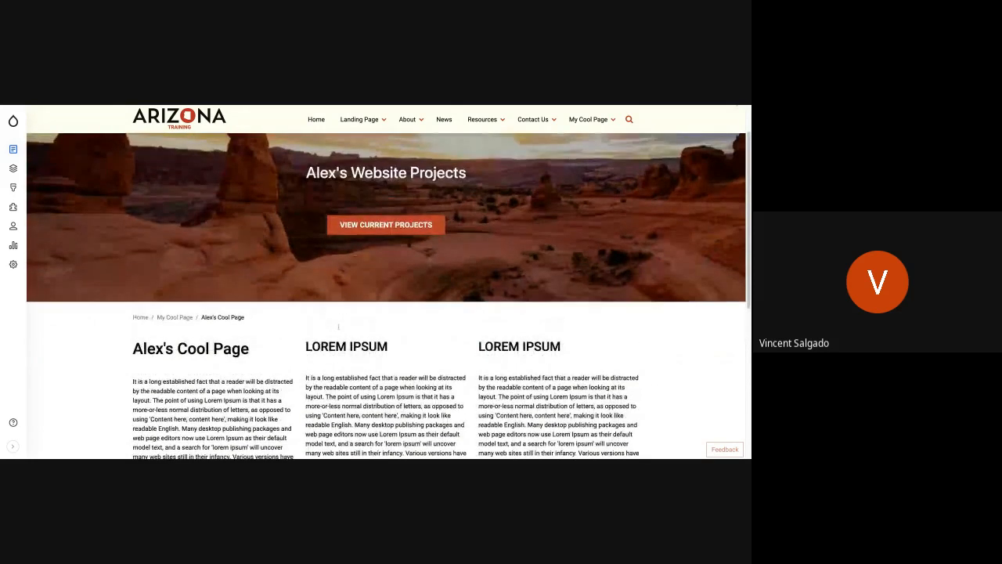
scroll(339, 326, "up", 1)
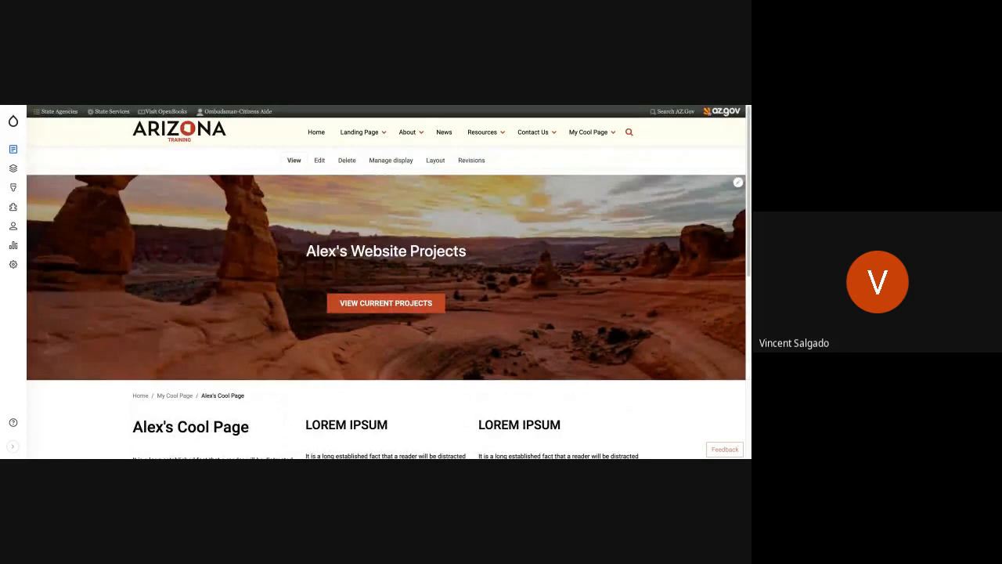
Open My Cool Page from the site navigation, review its banner, text and map, and open its layout for editing.
left_click(588, 133)
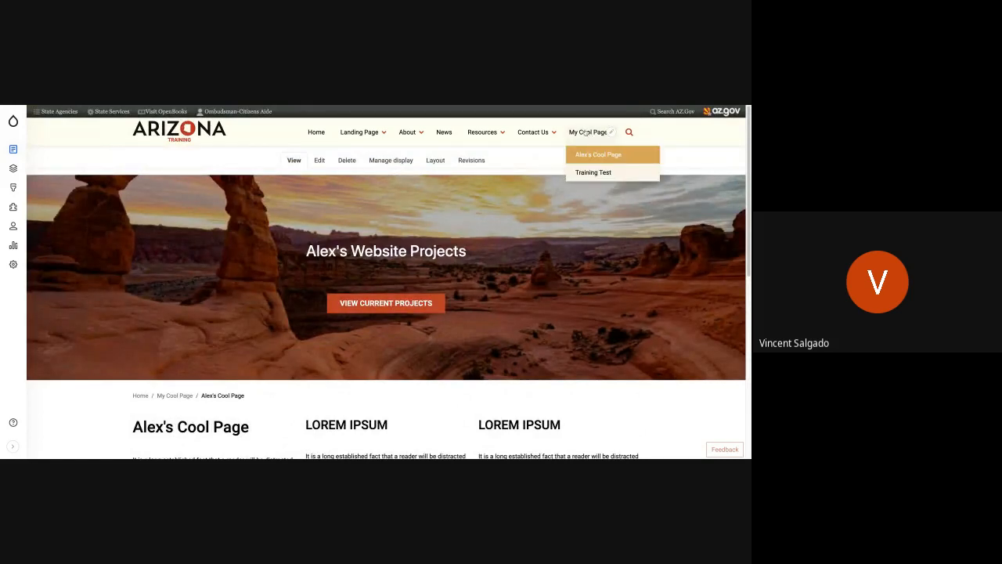
left_click(586, 132)
scroll(290, 338, "down", 3)
scroll(290, 339, "down", 5)
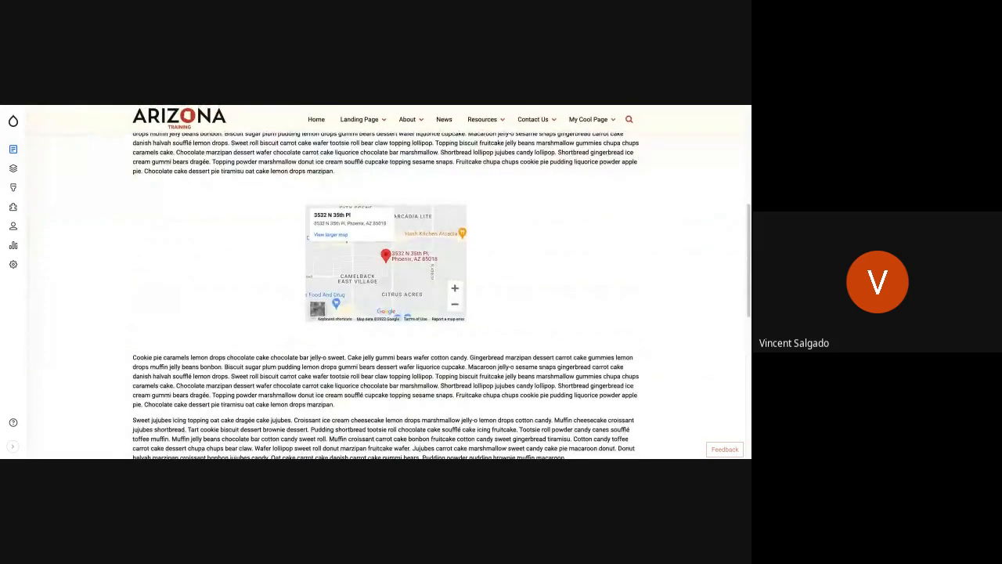
scroll(290, 339, "up", 8)
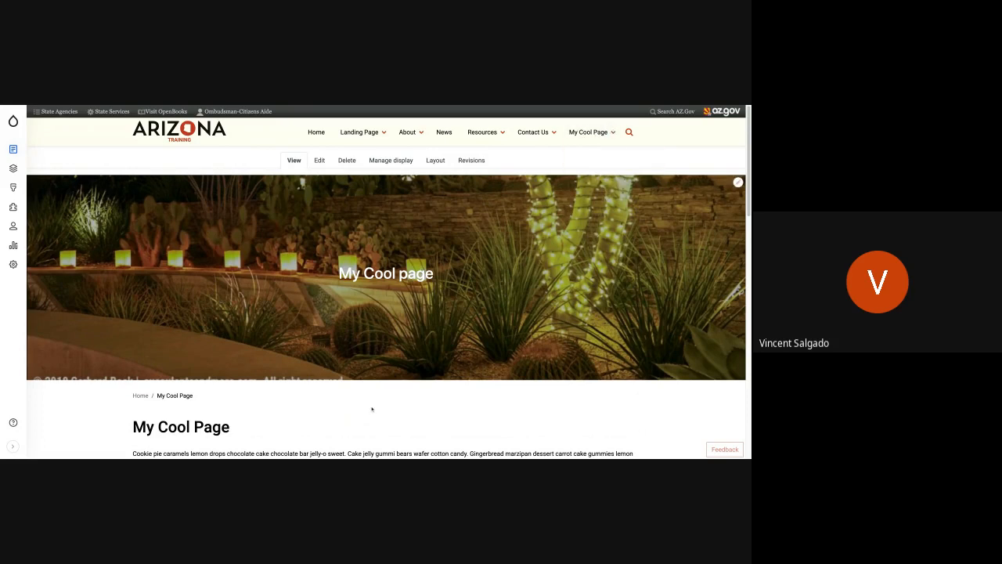
scroll(372, 409, "down", 5)
scroll(372, 409, "up", 5)
left_click(435, 159)
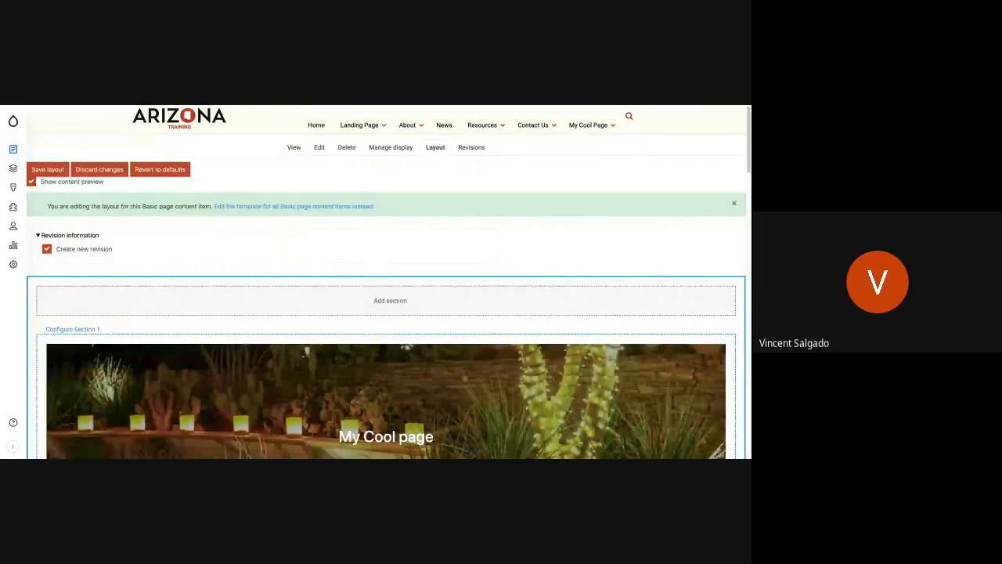
scroll(431, 228, "down", 10)
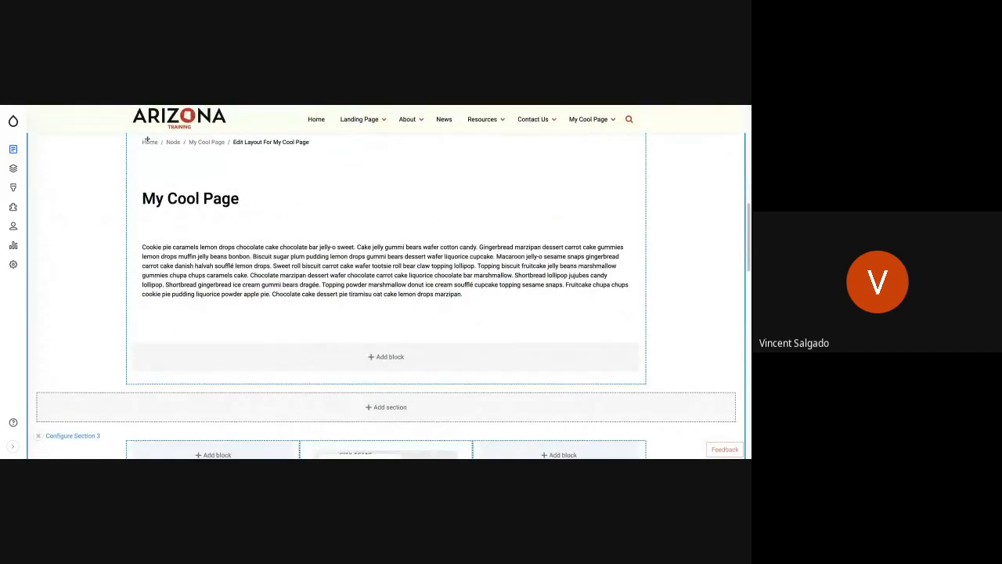
left_click(394, 358)
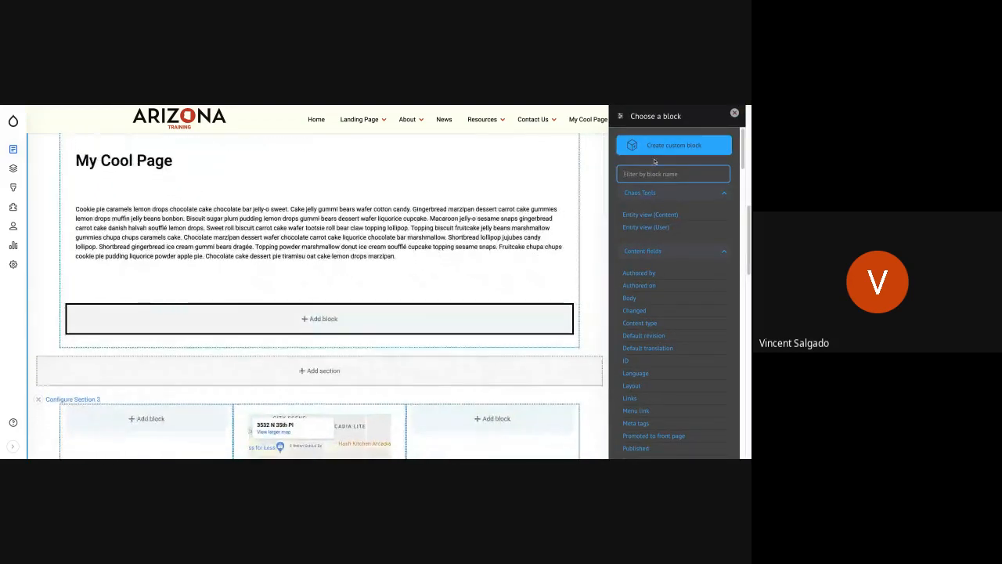
left_click(658, 150)
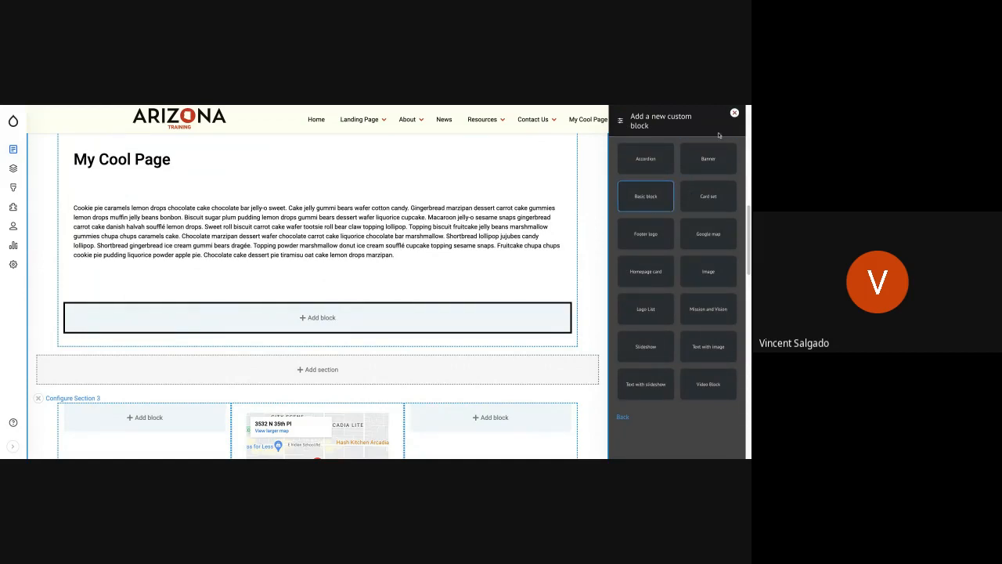
left_click(734, 113)
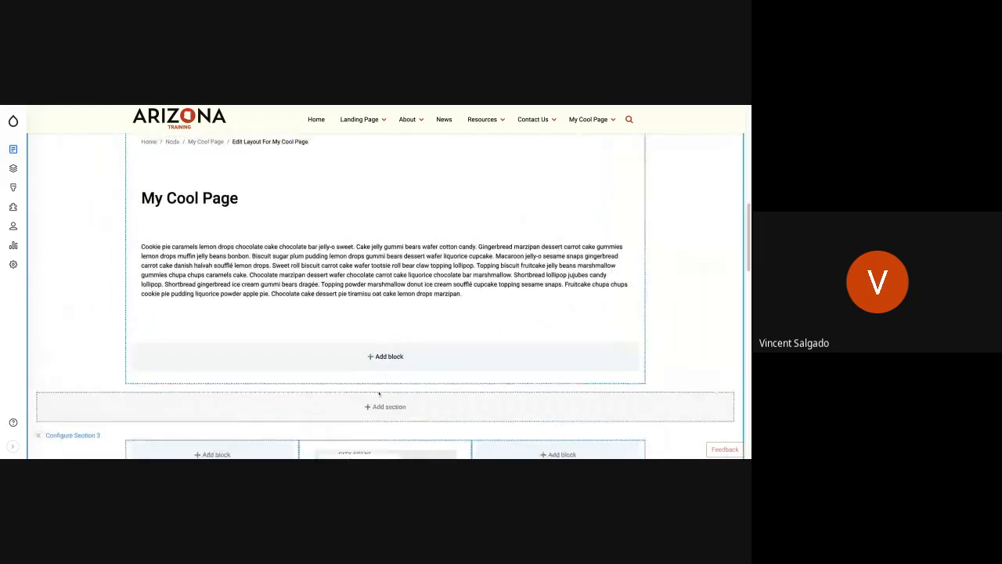
Add a Bootstrap 2 Cols section between the upper text and map sections, split 67%/33% on desktop and tablet and 100% on mobile.
left_click(390, 406)
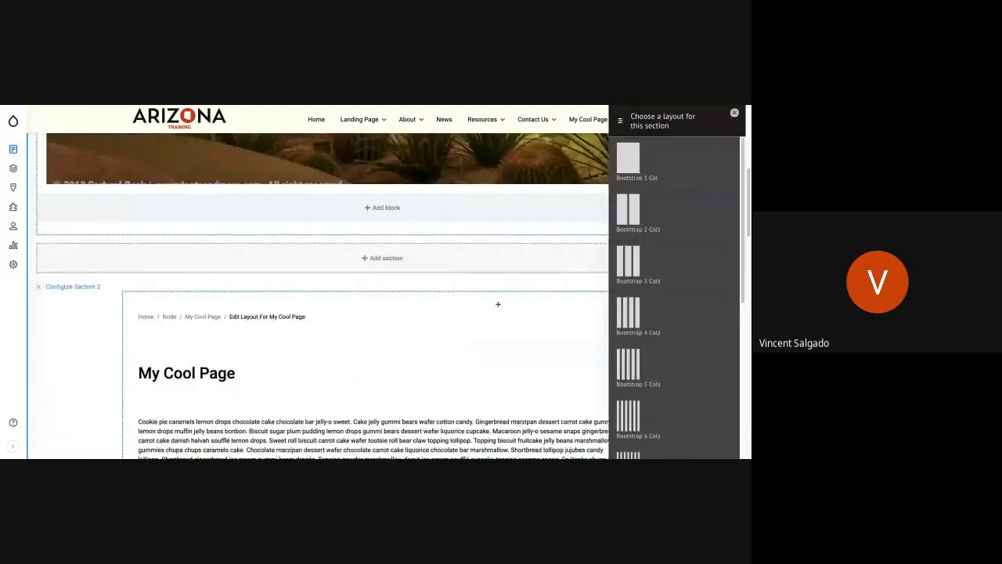
left_click(625, 211)
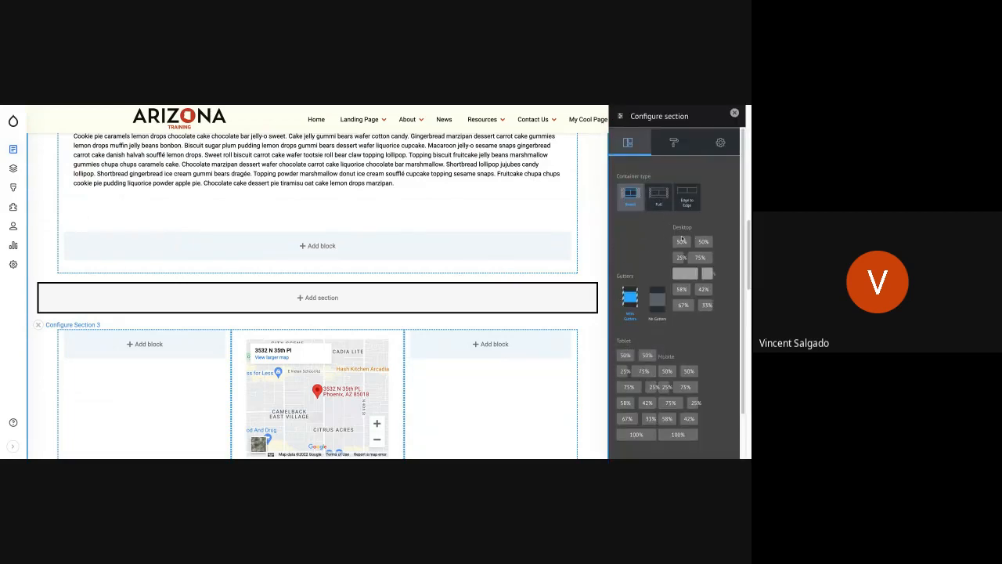
left_click(680, 309)
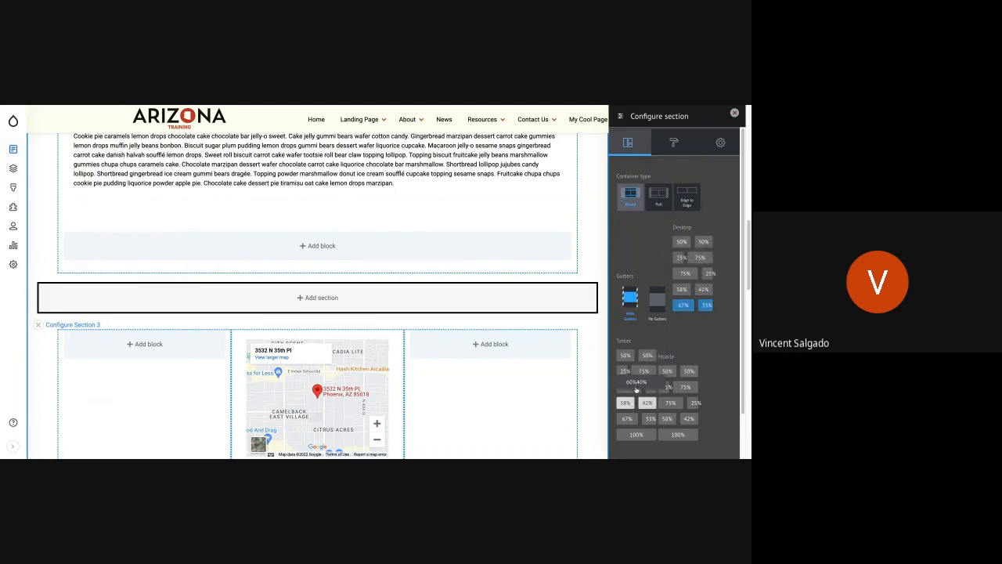
left_click(629, 418)
left_click(678, 433)
scroll(712, 322, "down", 1)
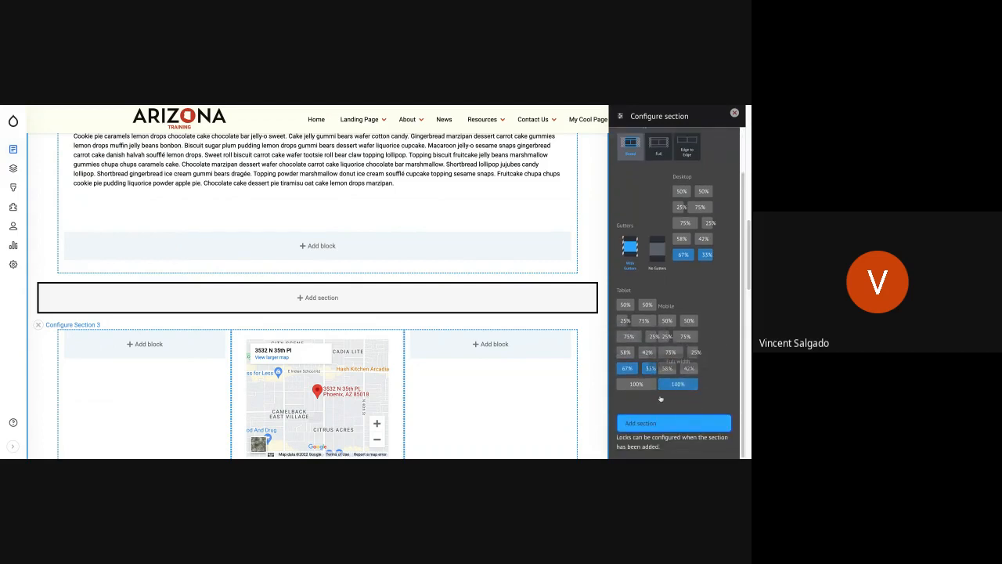
left_click(646, 425)
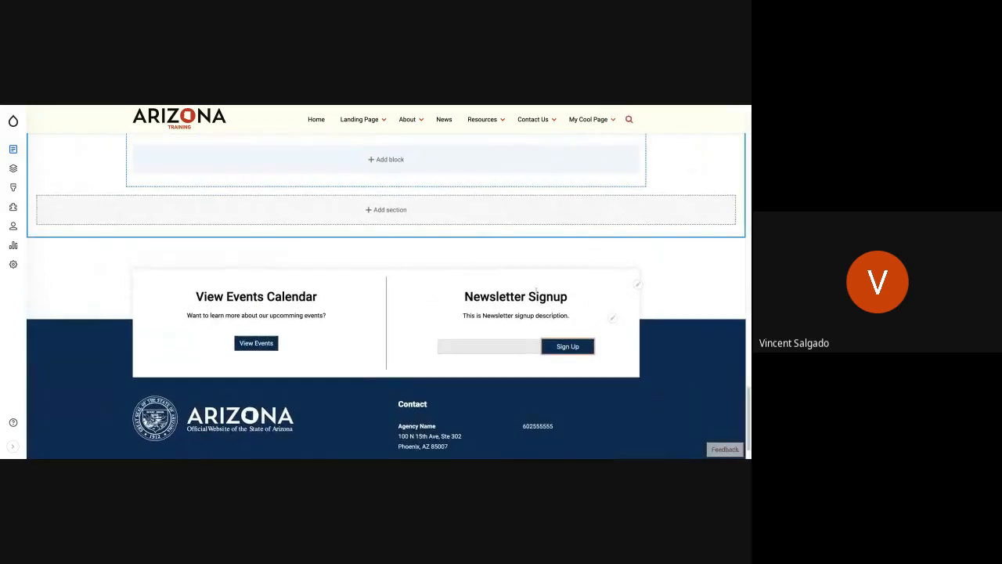
Move the upper text block from Section 2 into the wide column of the new Section 3.
scroll(267, 346, "up", 10)
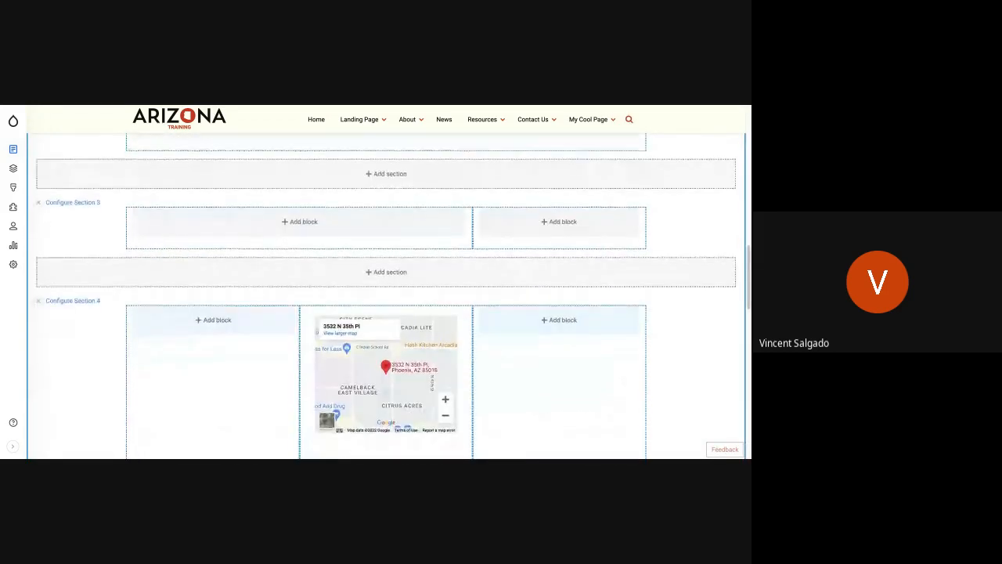
scroll(451, 332, "up", 1)
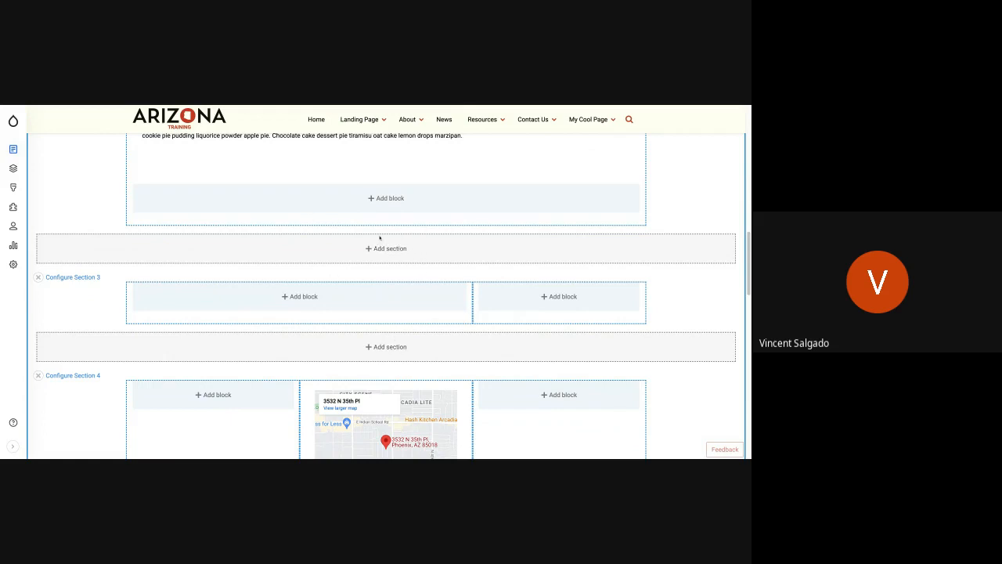
scroll(380, 238, "up", 1)
scroll(380, 238, "down", 1)
scroll(379, 237, "up", 2)
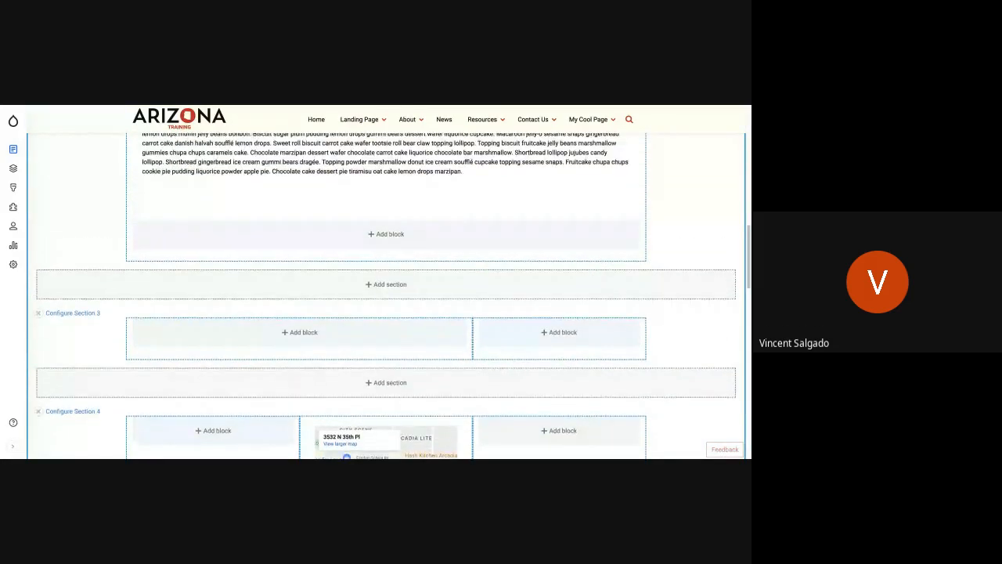
left_click_drag(298, 190, 443, 341)
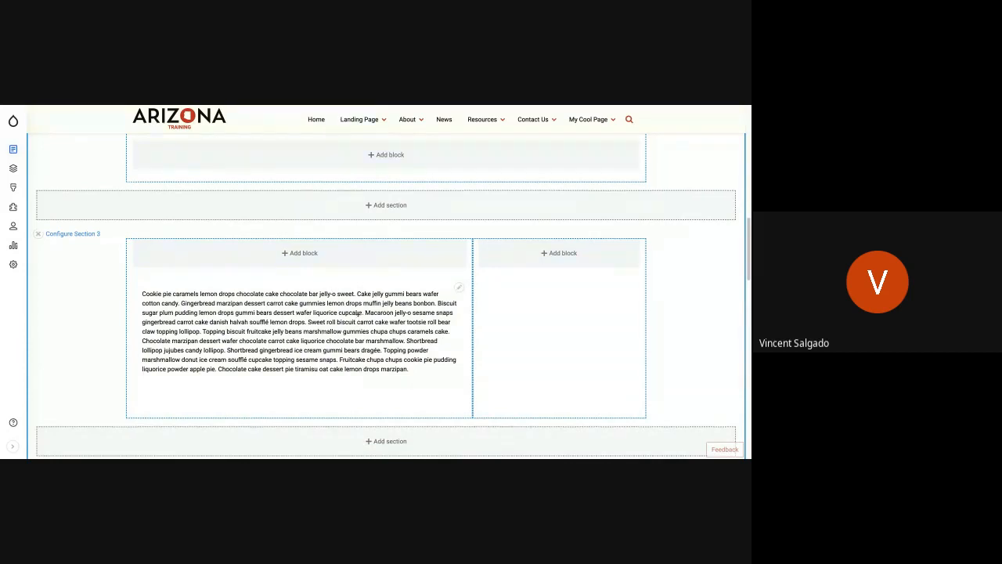
Choose the Main navigation menu block for Section 3's narrow column and set its initial visibility level to 2.
left_click(569, 256)
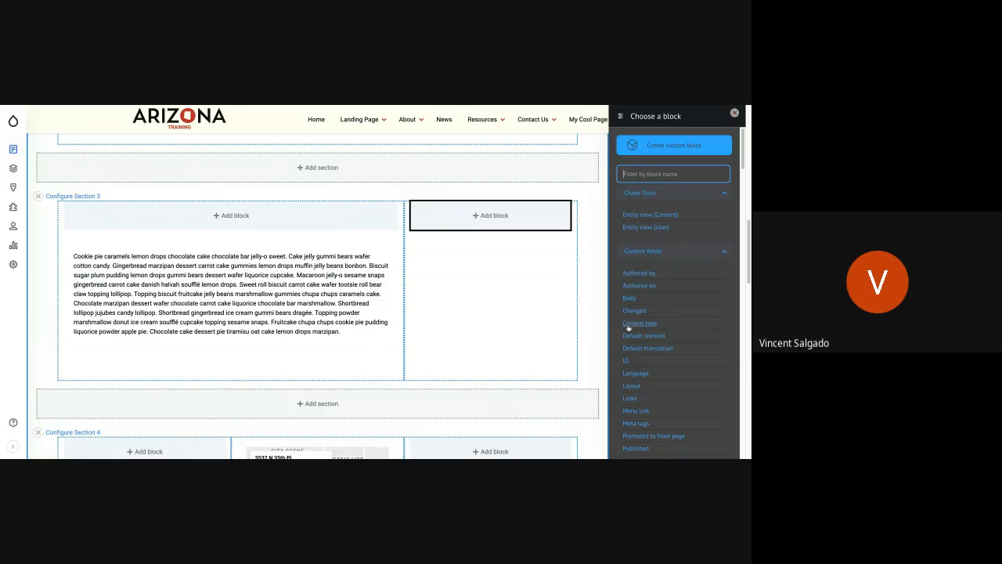
scroll(628, 329, "down", 5)
scroll(628, 334, "down", 10)
scroll(653, 335, "down", 10)
scroll(641, 132, "up", 1)
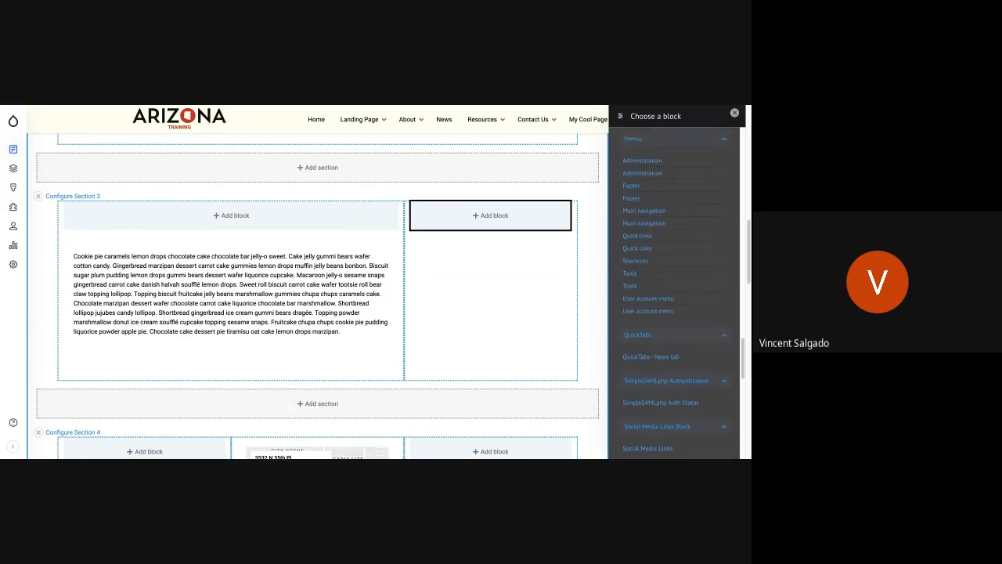
left_click(645, 217)
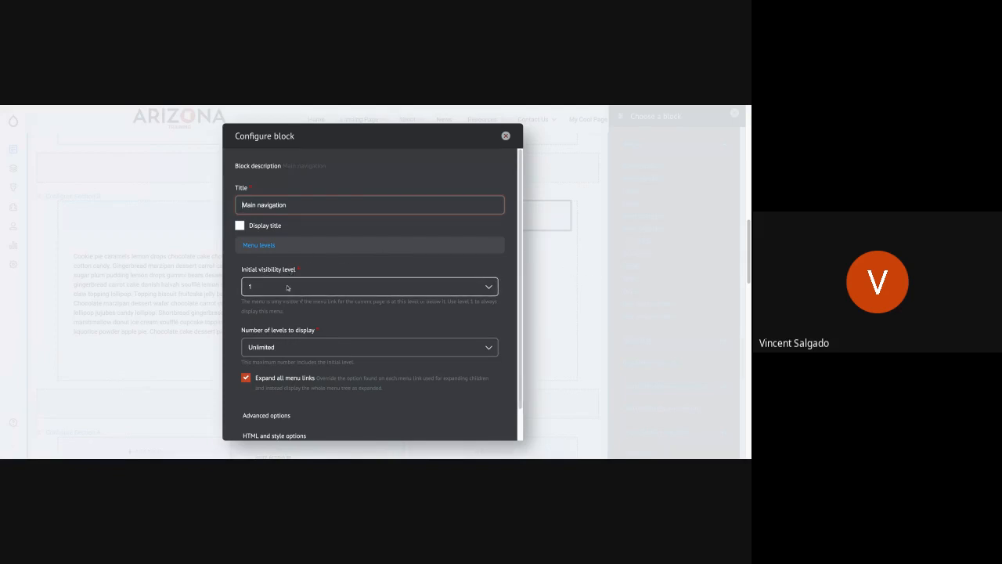
left_click(287, 290)
left_click(286, 289)
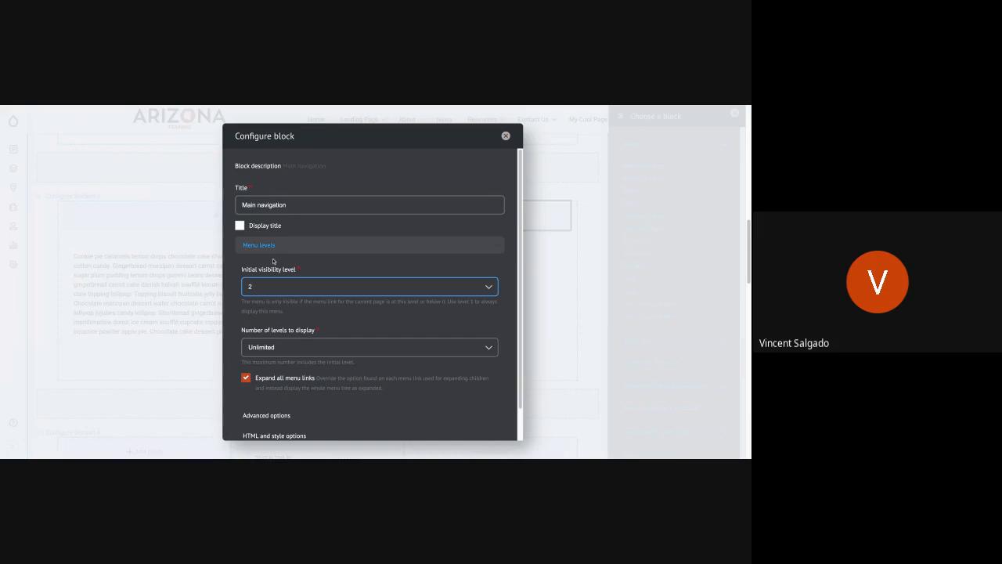
Add the configured Main navigation block to Section 3's narrow column and save the page layout.
scroll(281, 394, "down", 1)
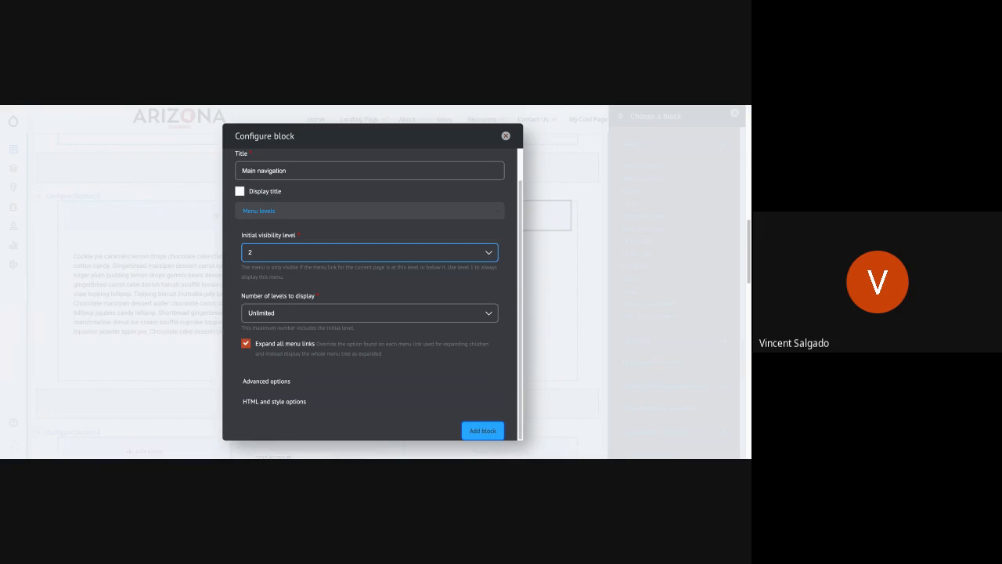
left_click(482, 430)
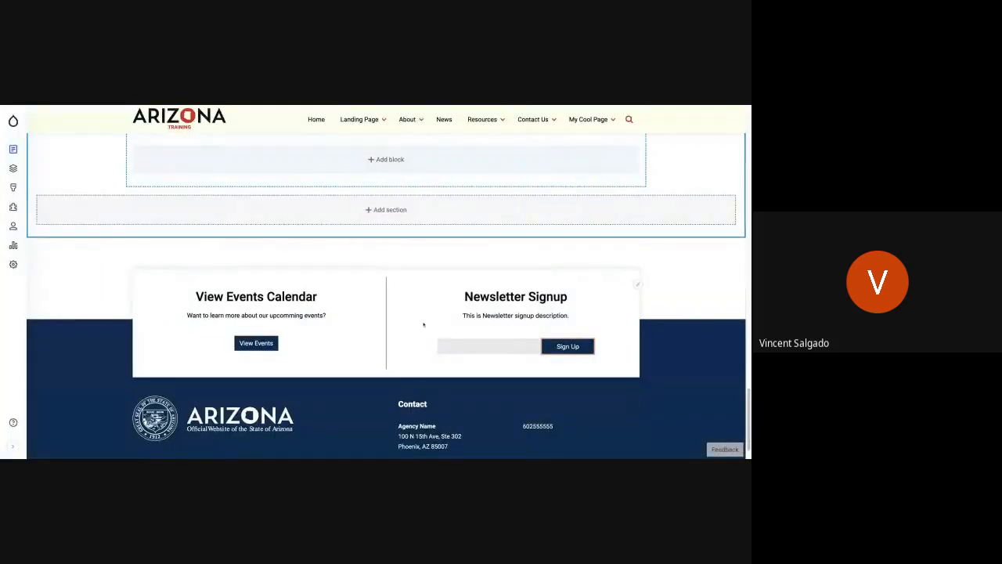
scroll(423, 322, "up", 5)
scroll(423, 323, "up", 5)
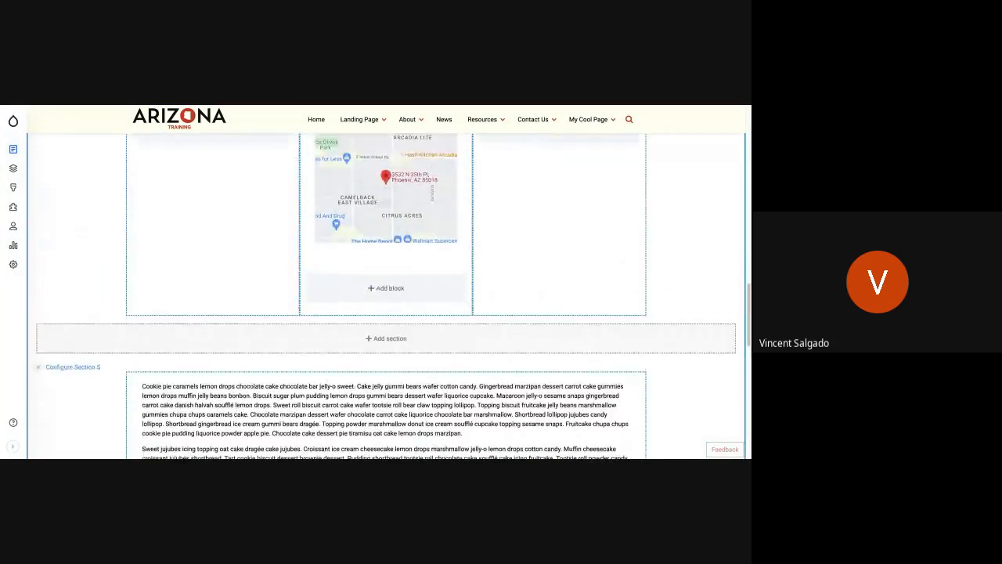
scroll(386, 295, "up", 3)
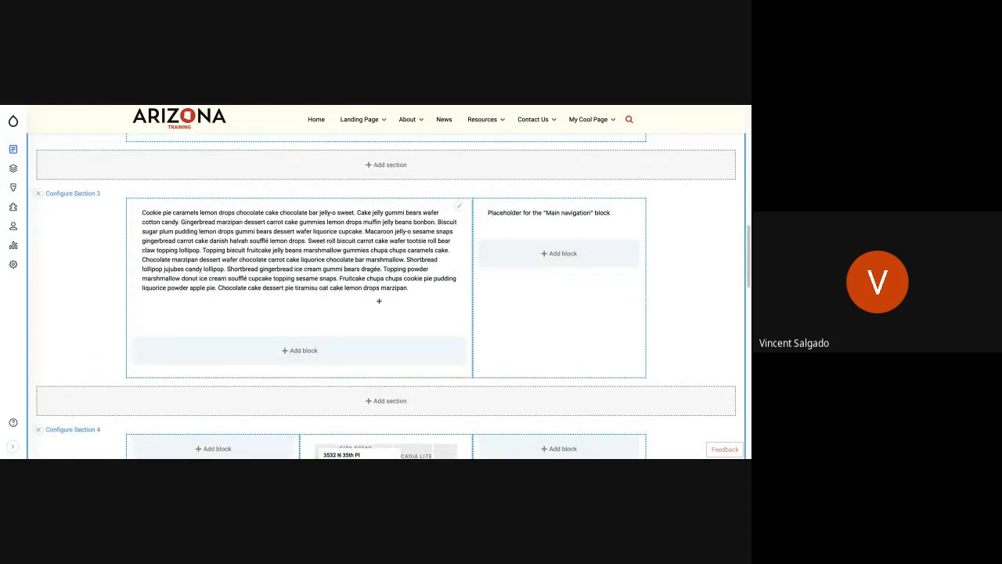
scroll(378, 299, "up", 1)
scroll(163, 211, "up", 10)
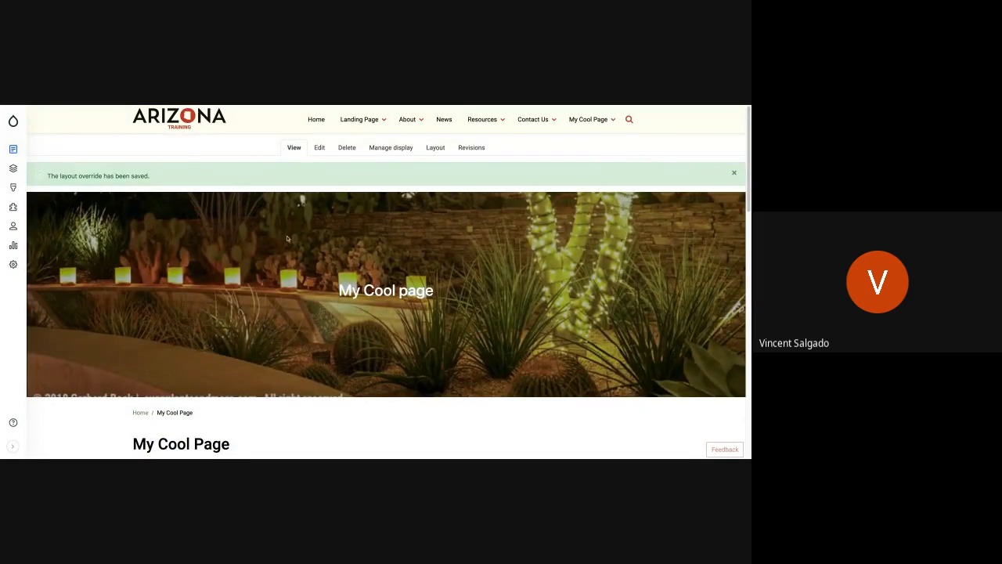
scroll(259, 186, "down", 4)
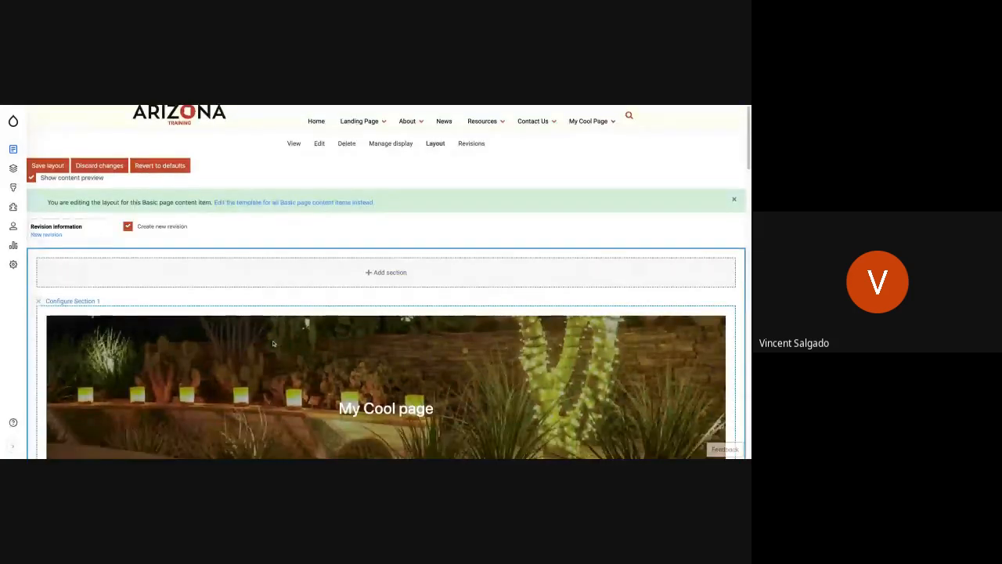
Open the configuration of Section 3, the two-column text and navigation section, in the page layout.
scroll(273, 344, "down", 4)
scroll(386, 282, "down", 6)
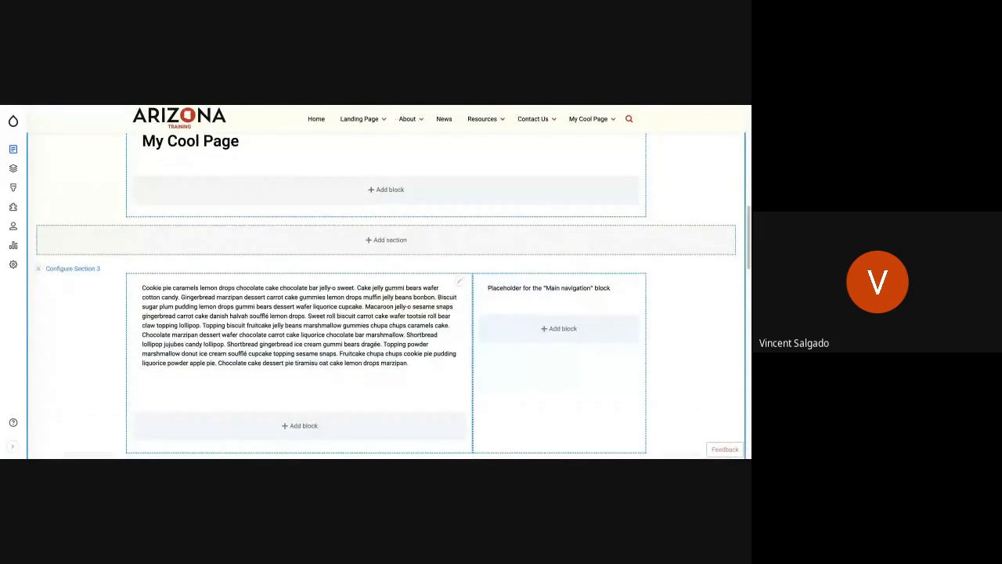
scroll(386, 295, "down", 1)
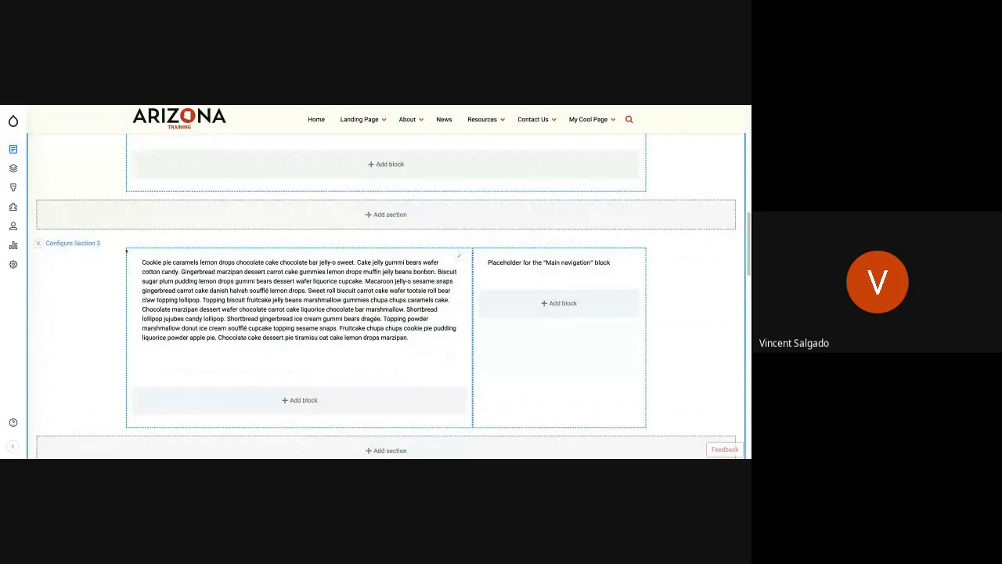
left_click(66, 246)
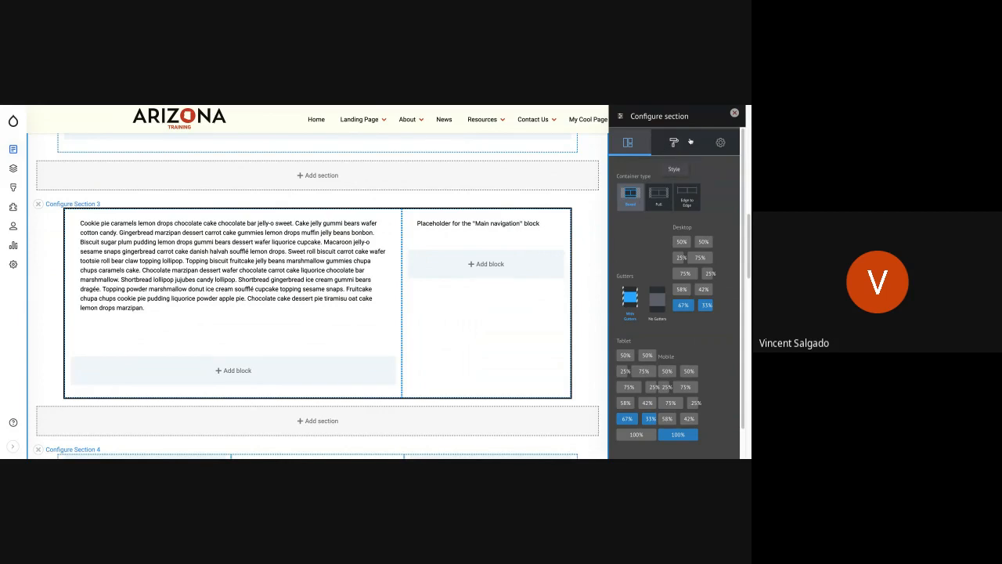
Examine Section 3's style settings for background, typography, spacing, border and animation.
left_click(672, 142)
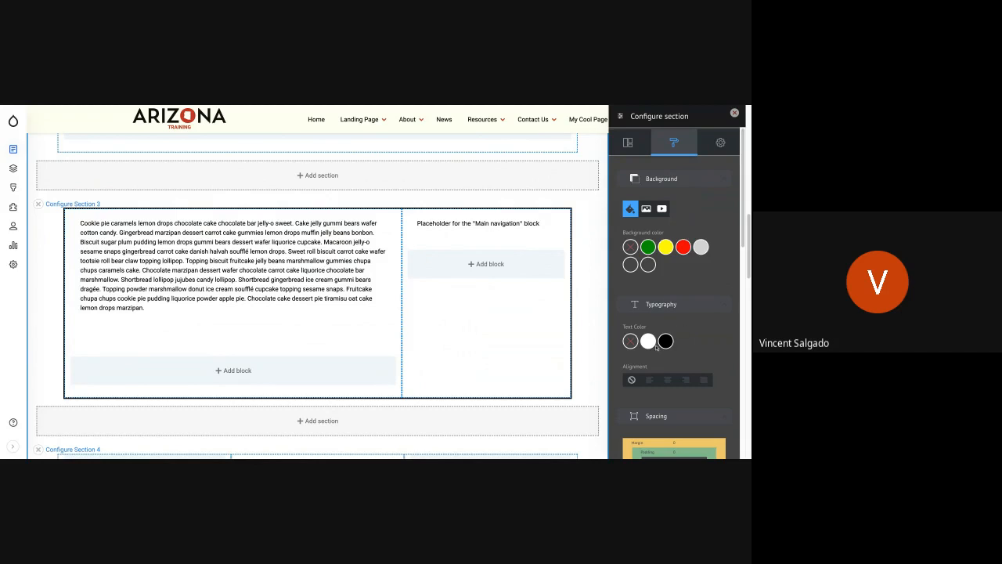
scroll(695, 390, "down", 2)
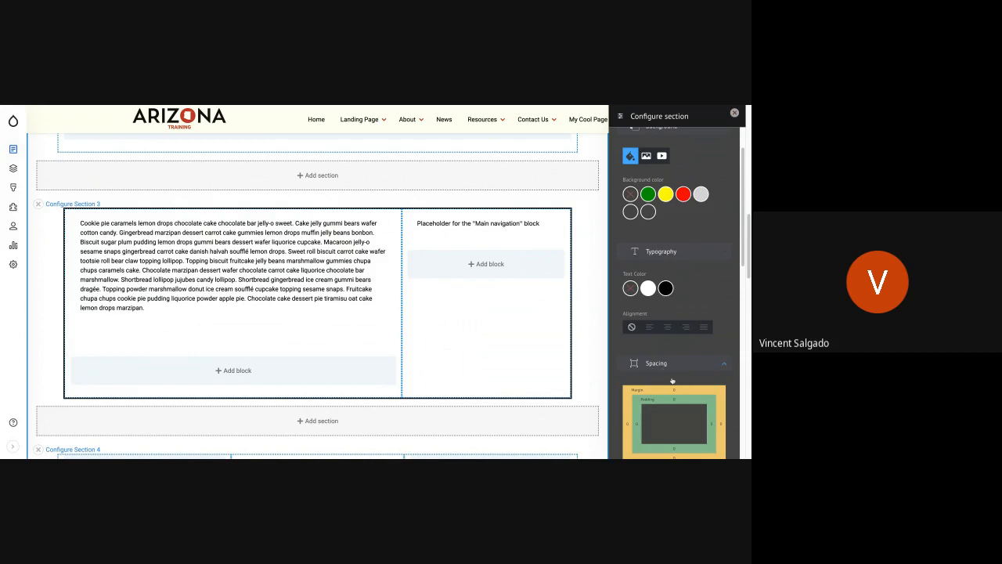
scroll(682, 387, "down", 3)
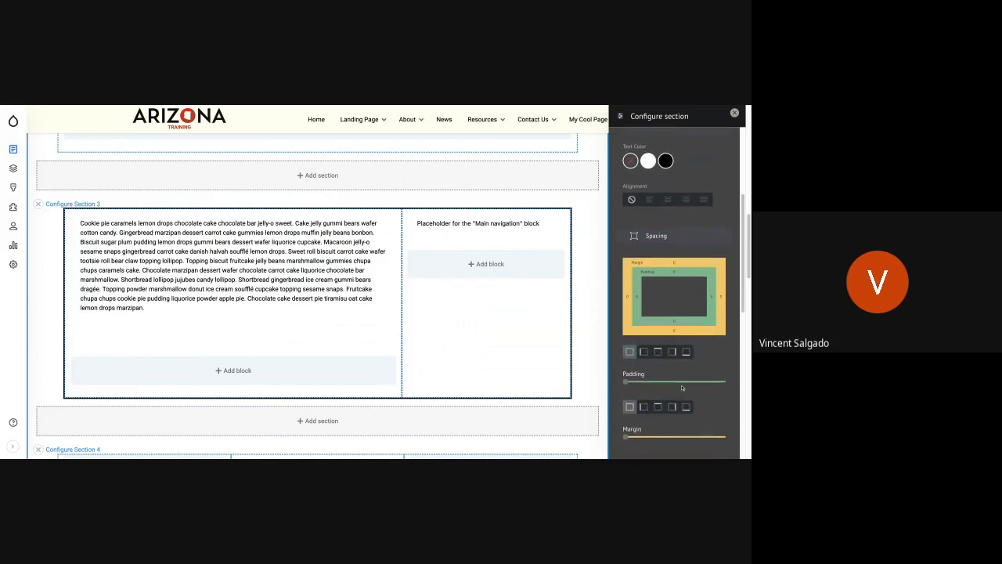
scroll(651, 358, "down", 3)
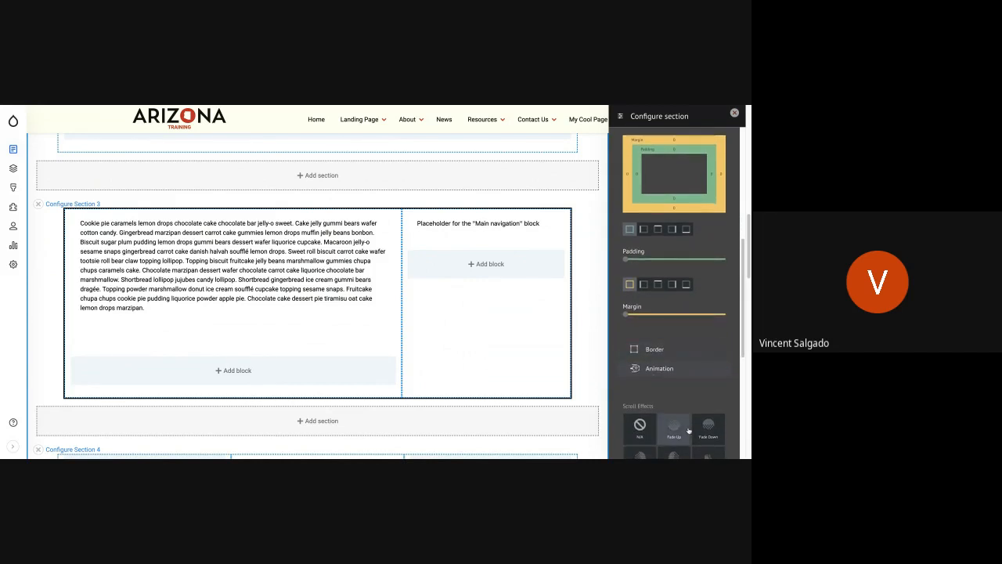
scroll(692, 427, "down", 1)
scroll(666, 339, "up", 3)
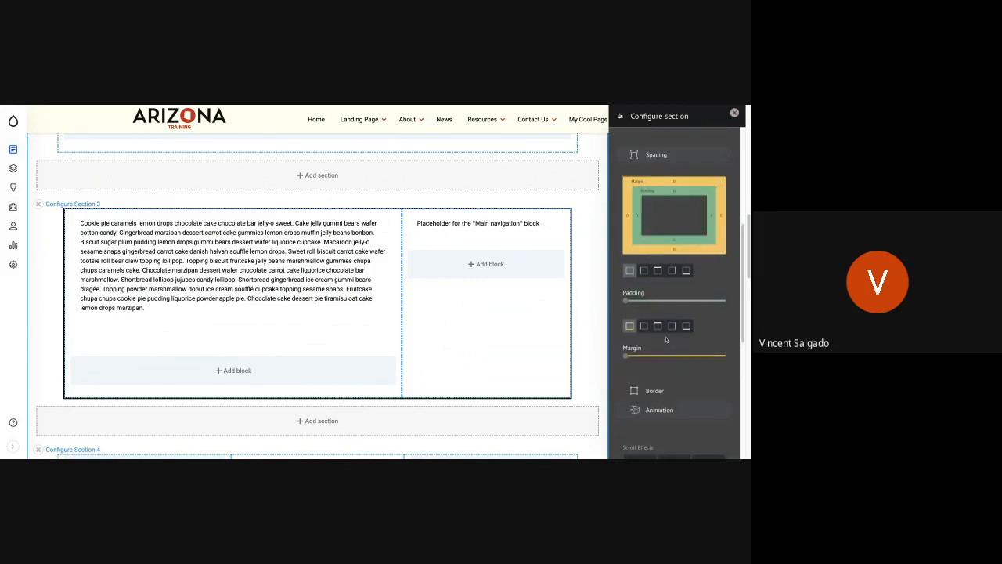
scroll(666, 339, "up", 5)
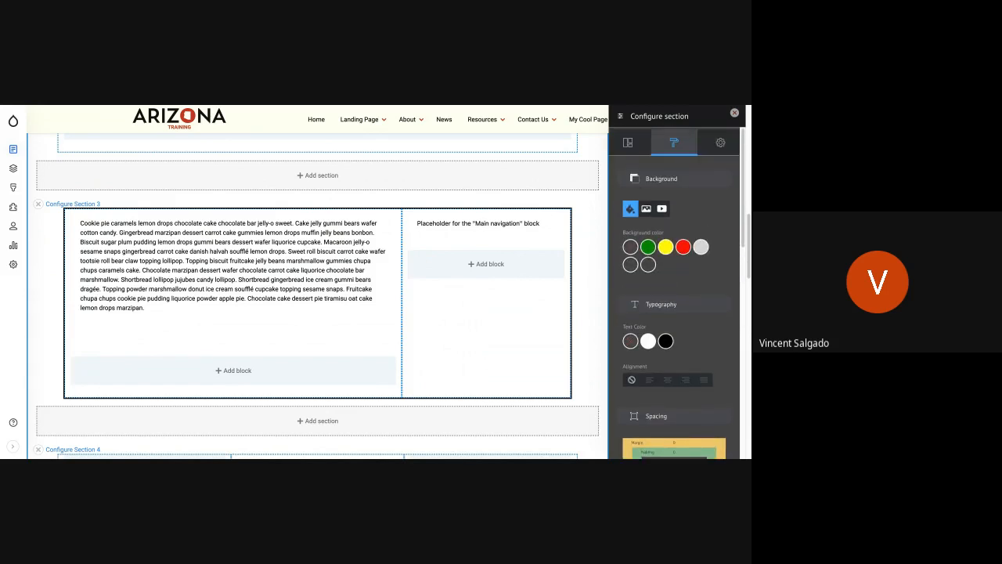
scroll(667, 340, "up", 1)
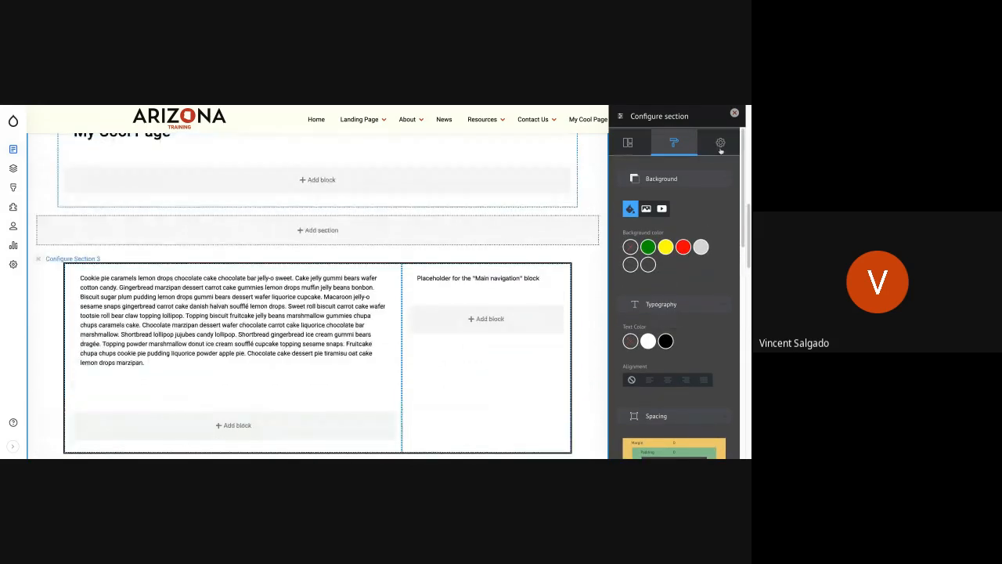
Expand the container and columns settings in Section 3's advanced configuration.
left_click(720, 143)
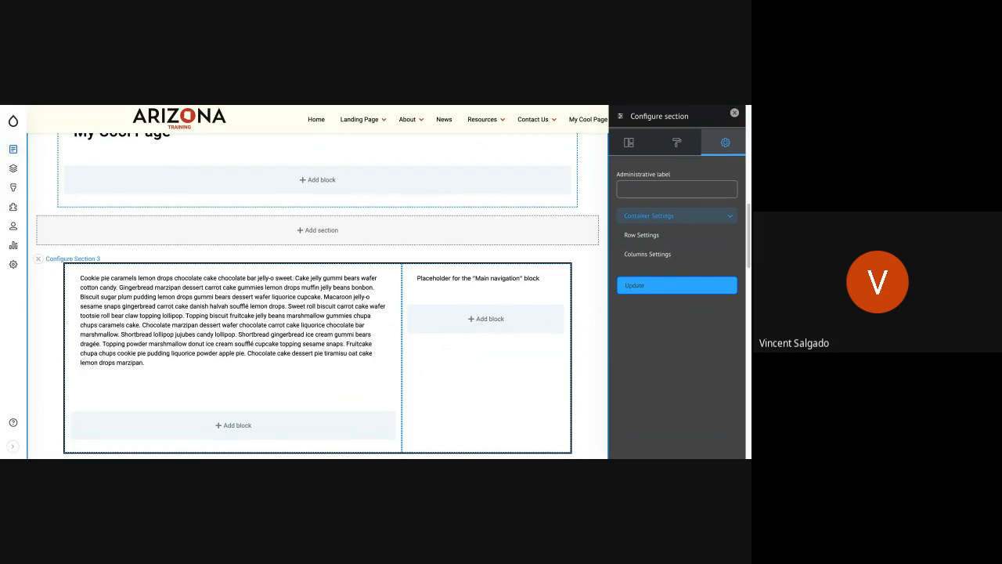
left_click(676, 216)
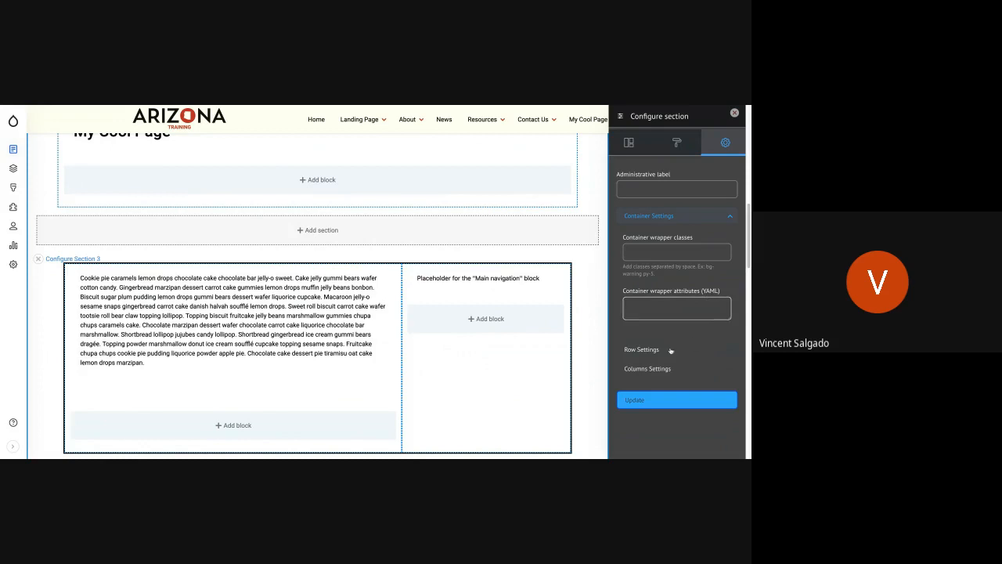
left_click(635, 352)
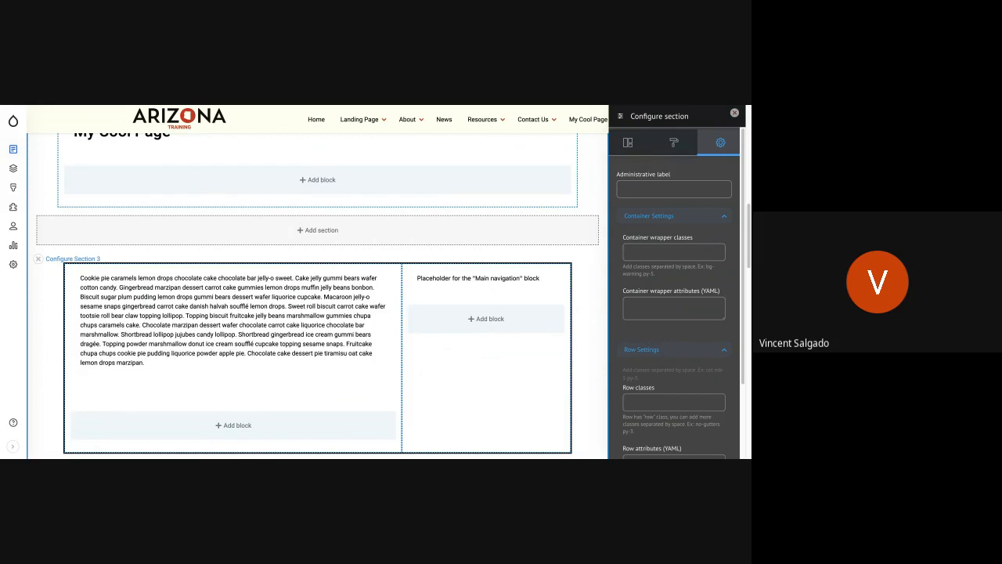
left_click(645, 349)
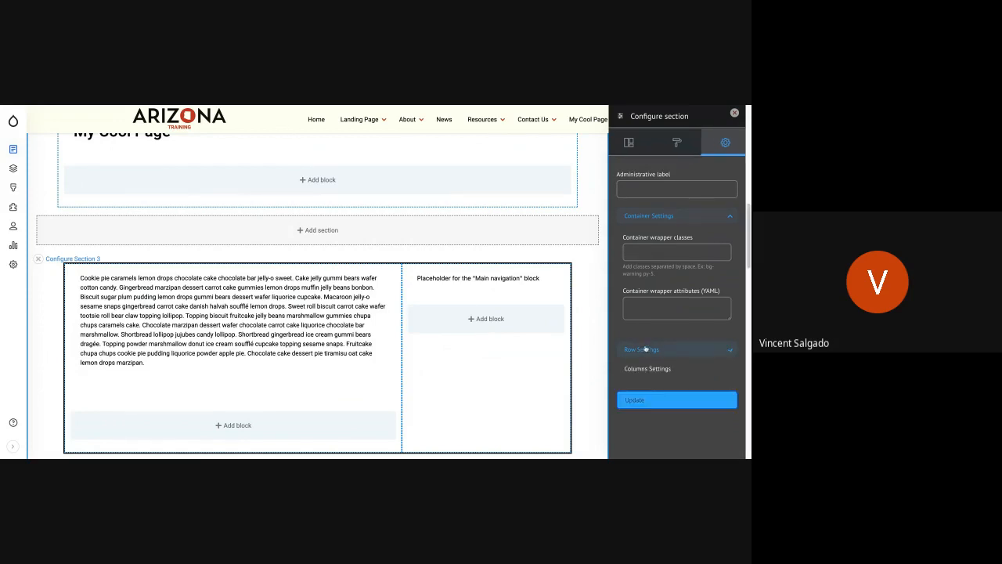
left_click(640, 371)
scroll(643, 366, "down", 1)
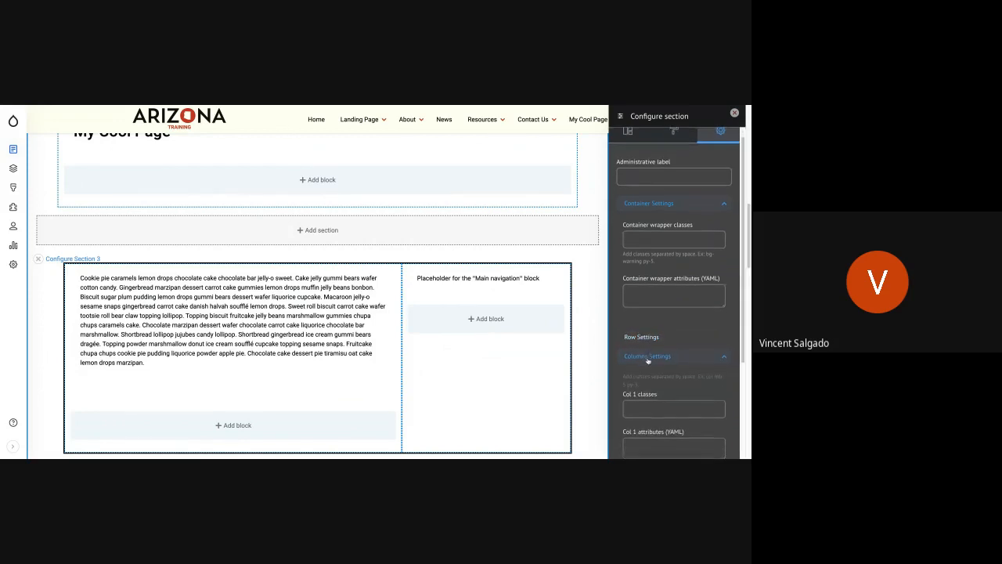
scroll(648, 361, "down", 4)
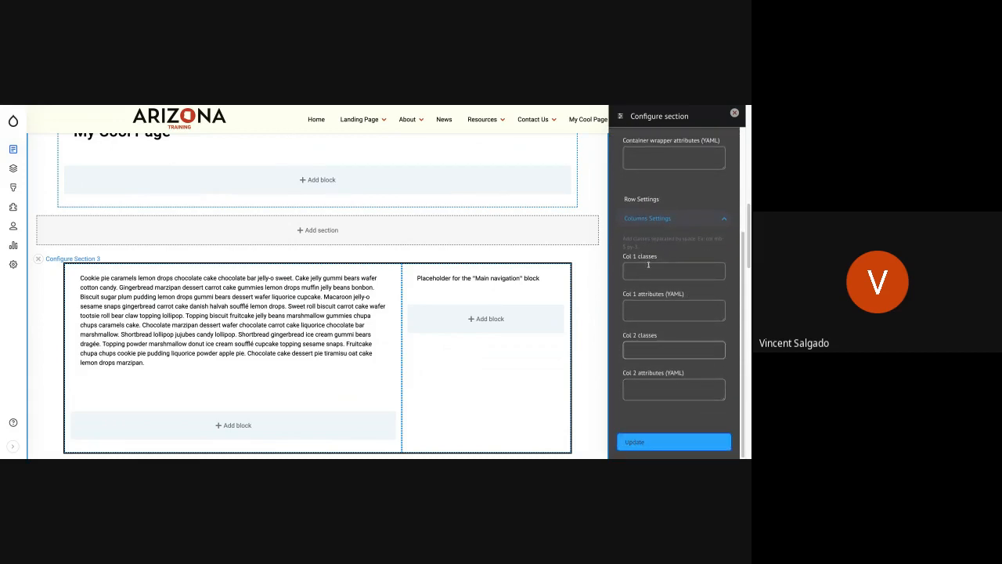
Enter the sidebar navigation class in Section 3's Col 2 classes and update the section.
left_click(645, 267)
left_click(656, 354)
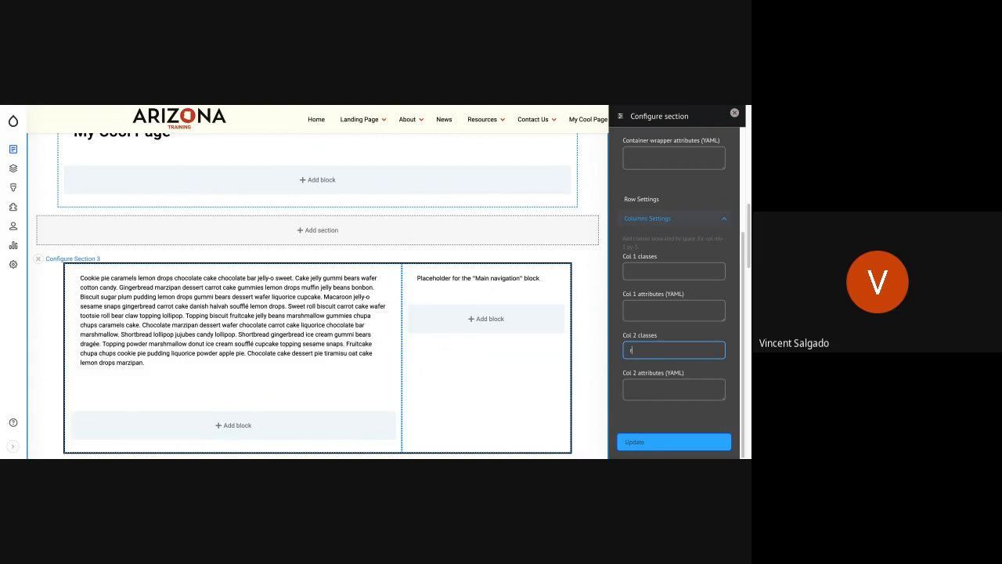
type("navnav")
double_click(635, 350)
type("ibe")
key("BackSpace")
type("debar")
left_click(661, 446)
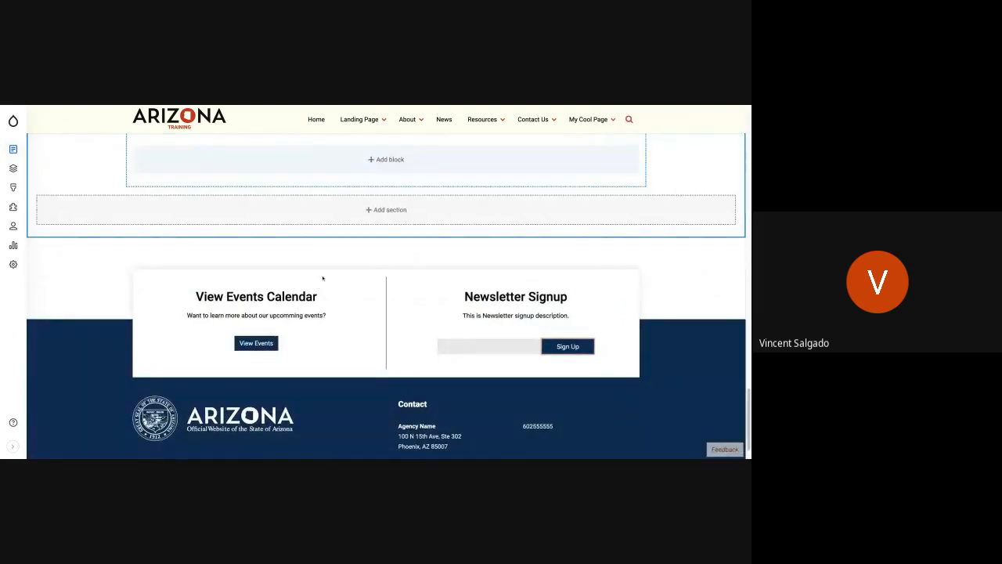
Save the page layout and review the sidebar menu, text and map on the resulting page.
scroll(386, 296, "up", 18)
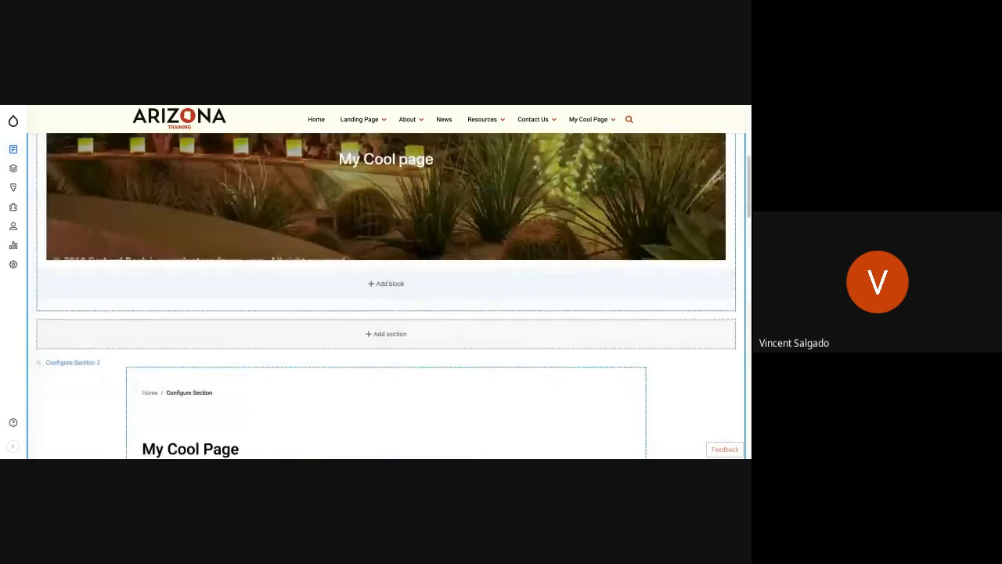
scroll(386, 296, "up", 5)
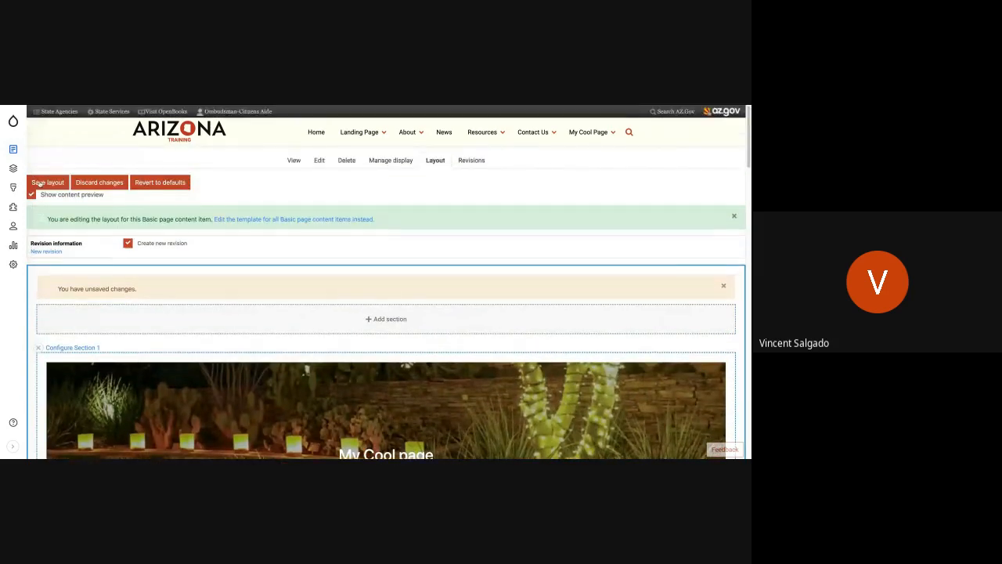
left_click(38, 182)
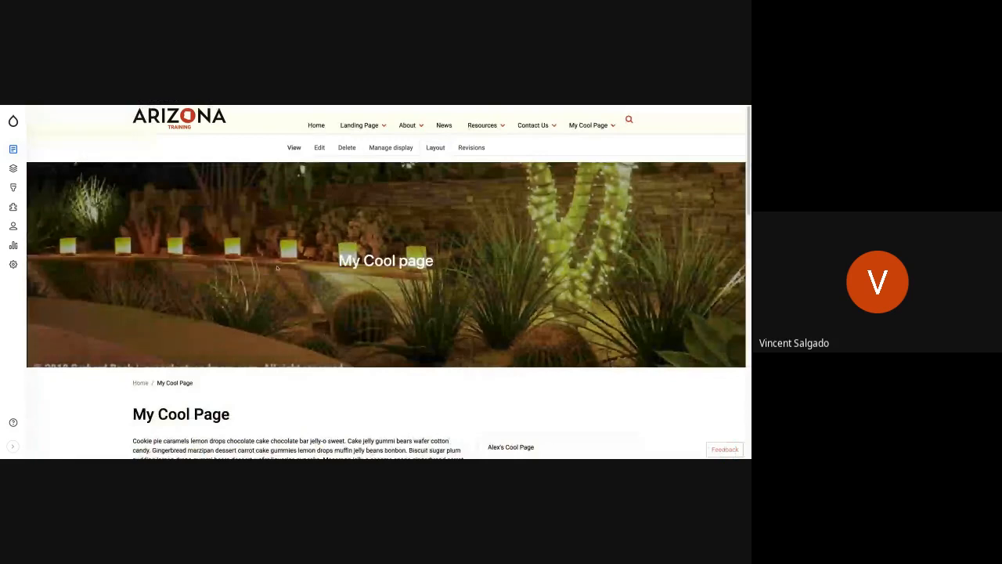
scroll(603, 223, "down", 3)
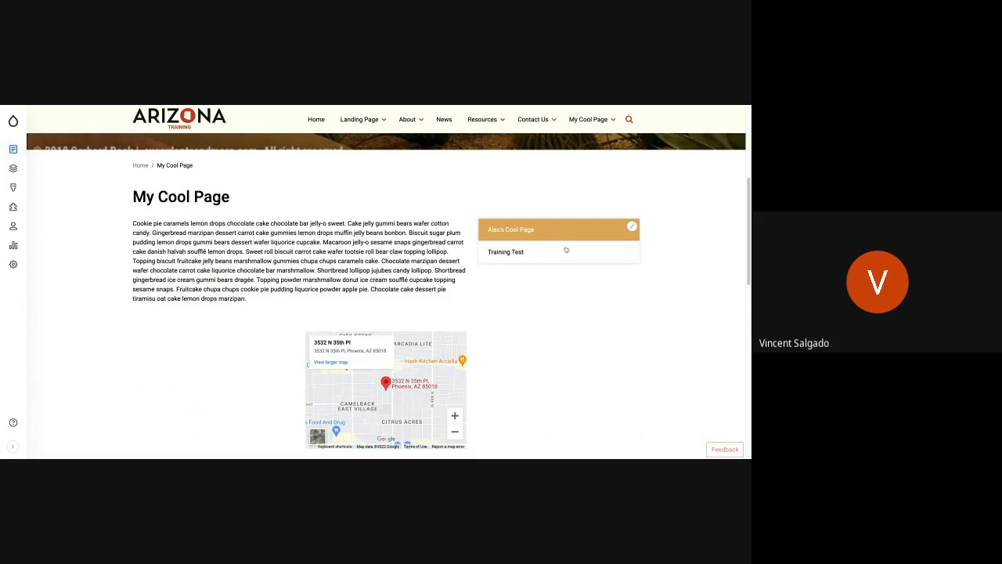
scroll(567, 254, "down", 2)
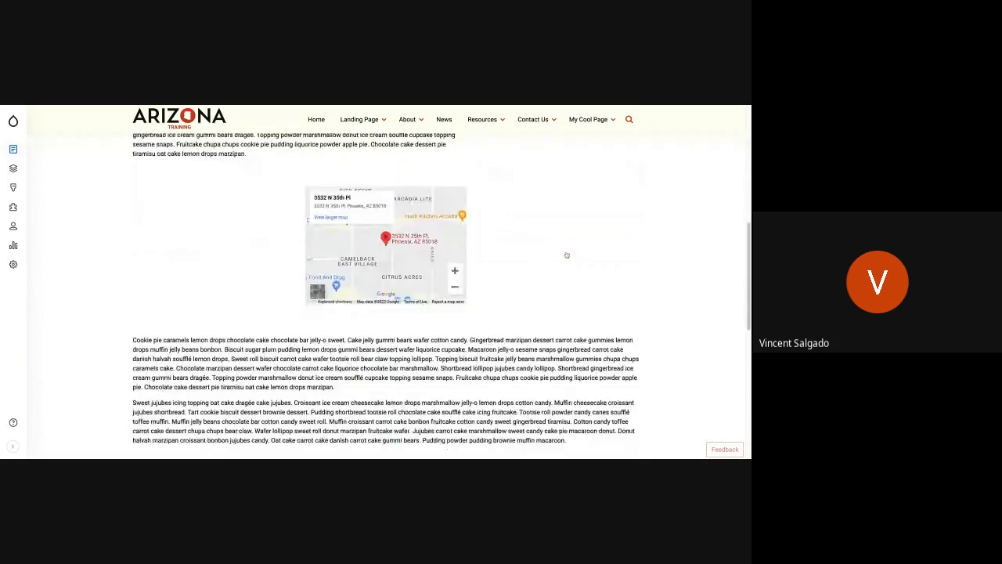
scroll(567, 254, "up", 6)
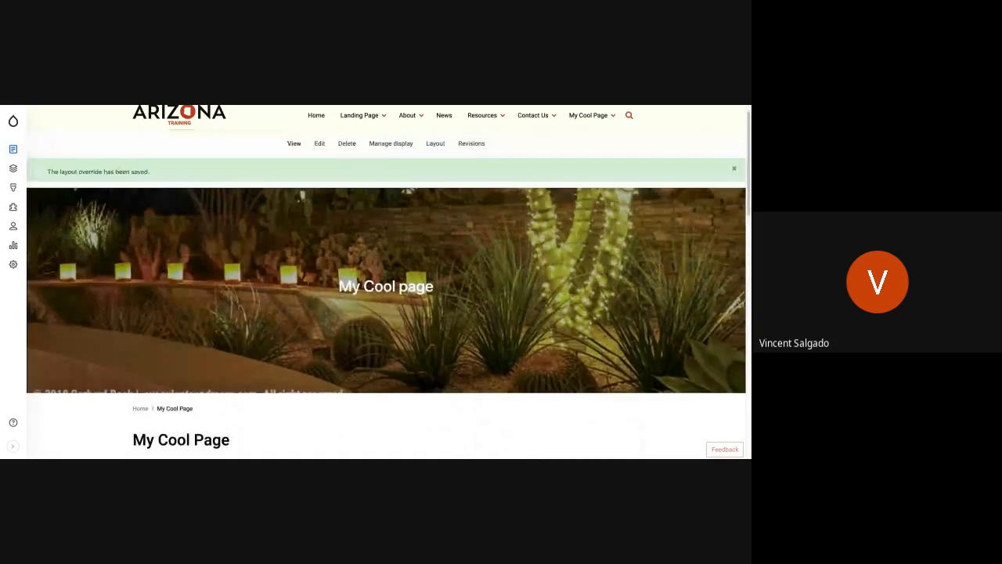
Reopen the page's layout for editing and examine its sections, from the banner down to the lower text blocks.
left_click(438, 144)
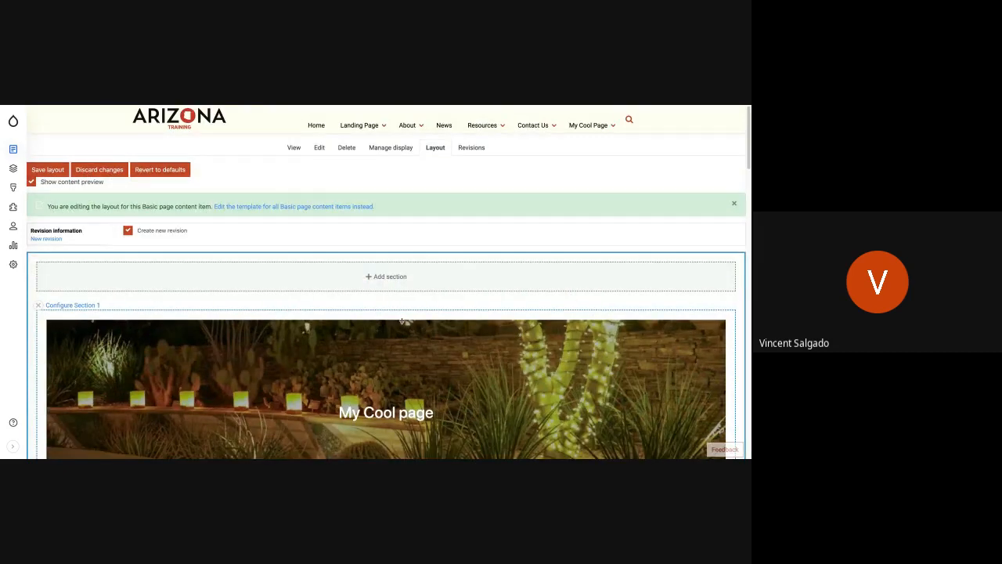
scroll(401, 321, "down", 6)
scroll(384, 295, "down", 2)
scroll(293, 330, "down", 10)
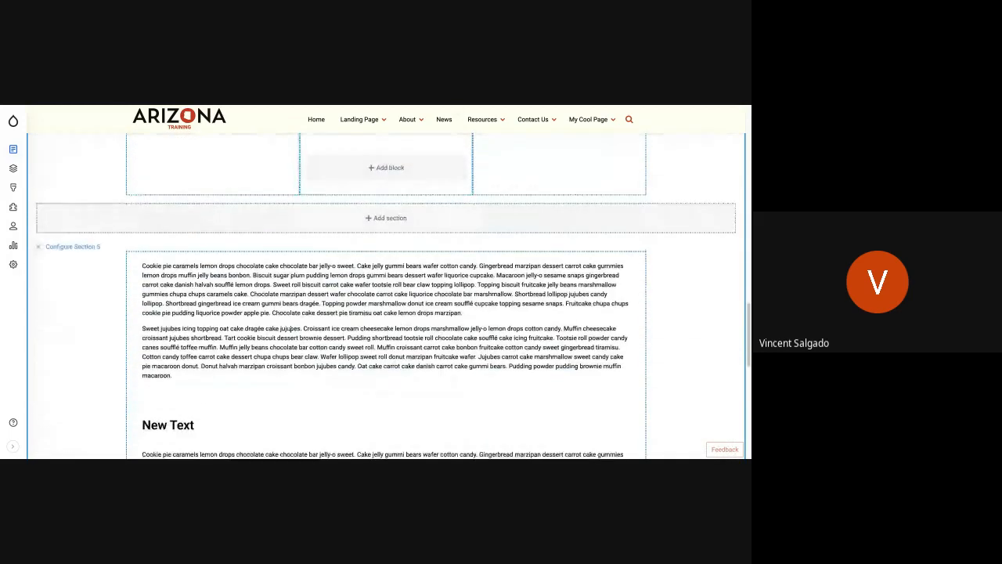
scroll(366, 205, "up", 3)
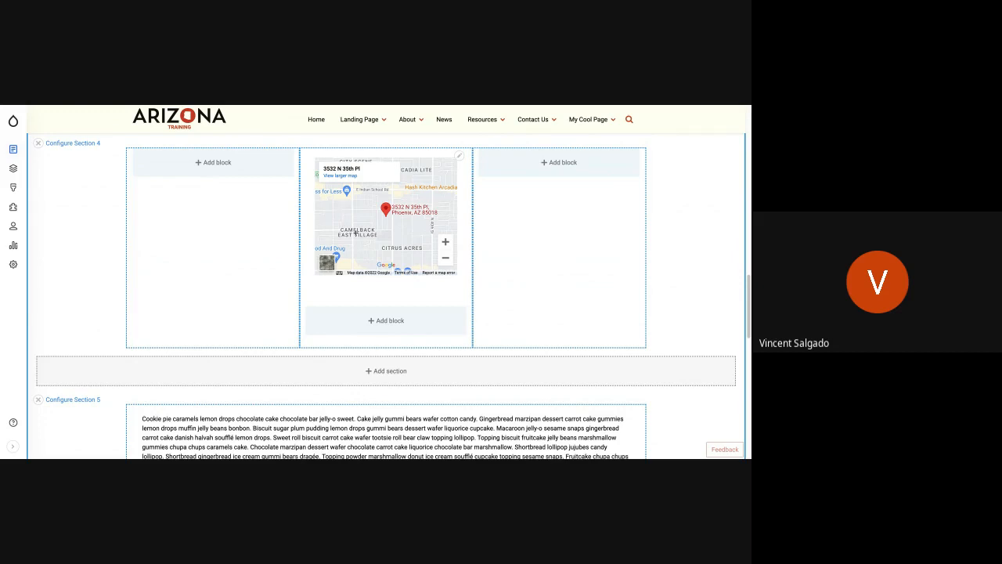
scroll(355, 233, "up", 10)
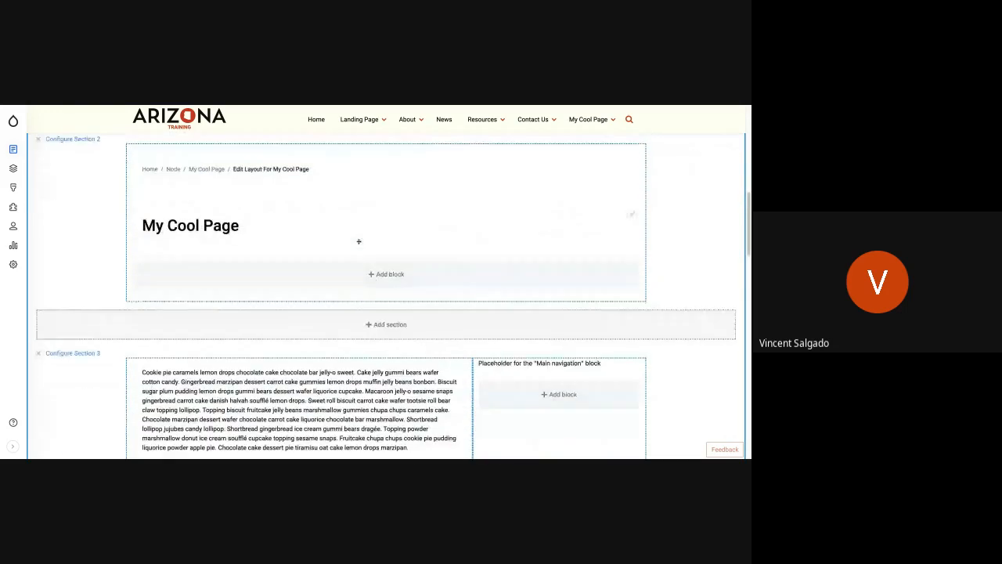
scroll(358, 241, "up", 2)
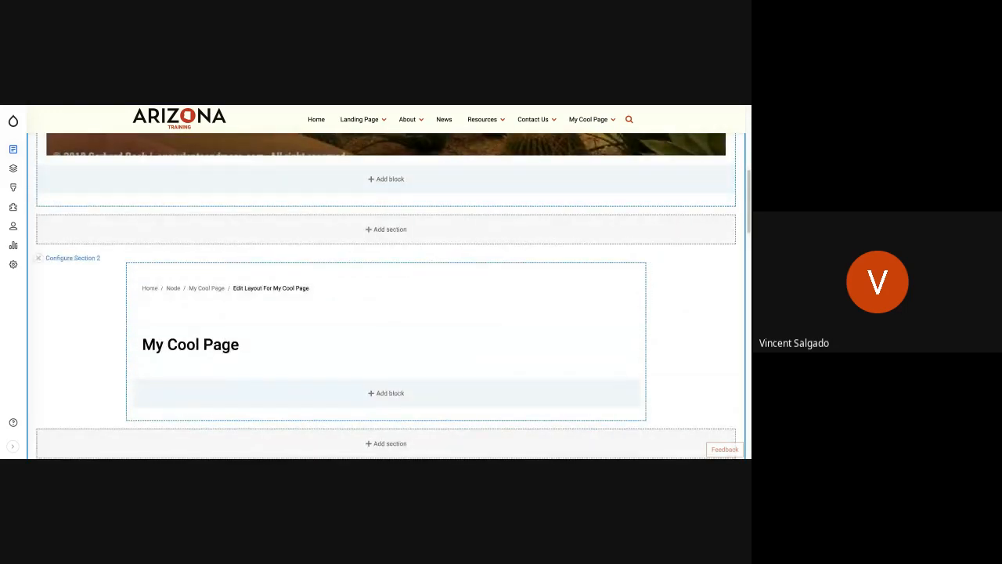
scroll(386, 295, "up", 4)
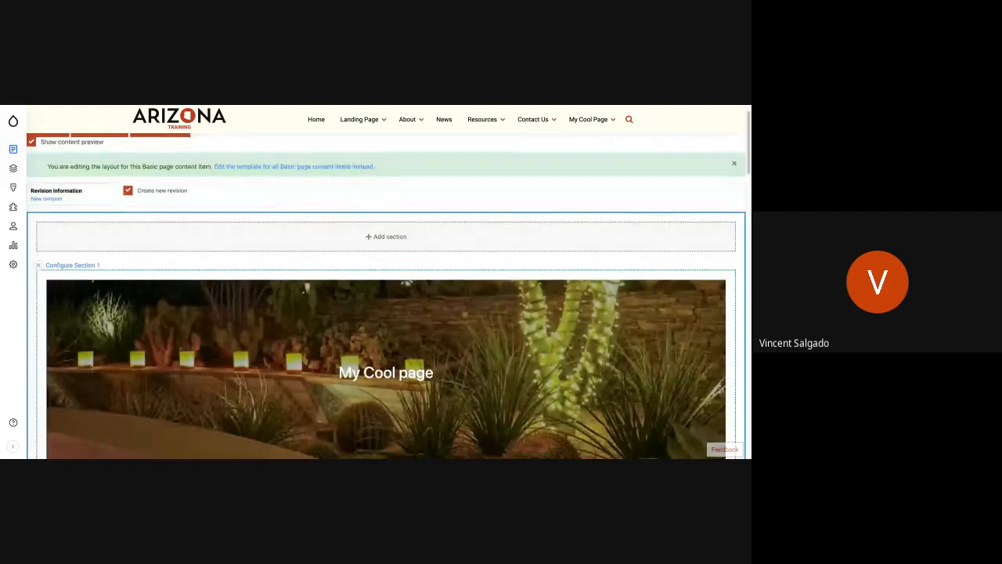
Look over the blocks available for Section 2 of the page layout without adding one.
scroll(386, 296, "down", 4)
scroll(387, 296, "down", 2)
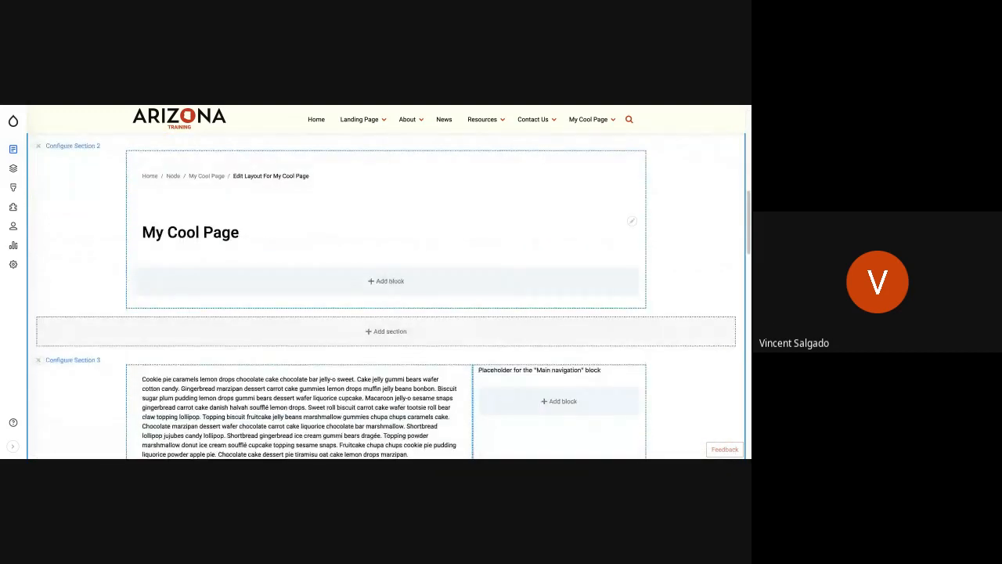
left_click(390, 281)
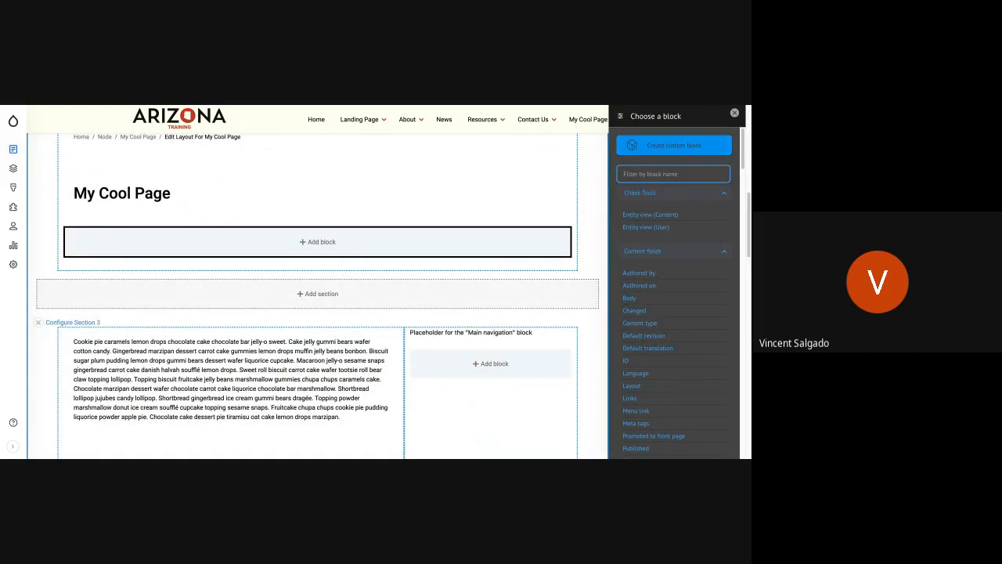
left_click(734, 114)
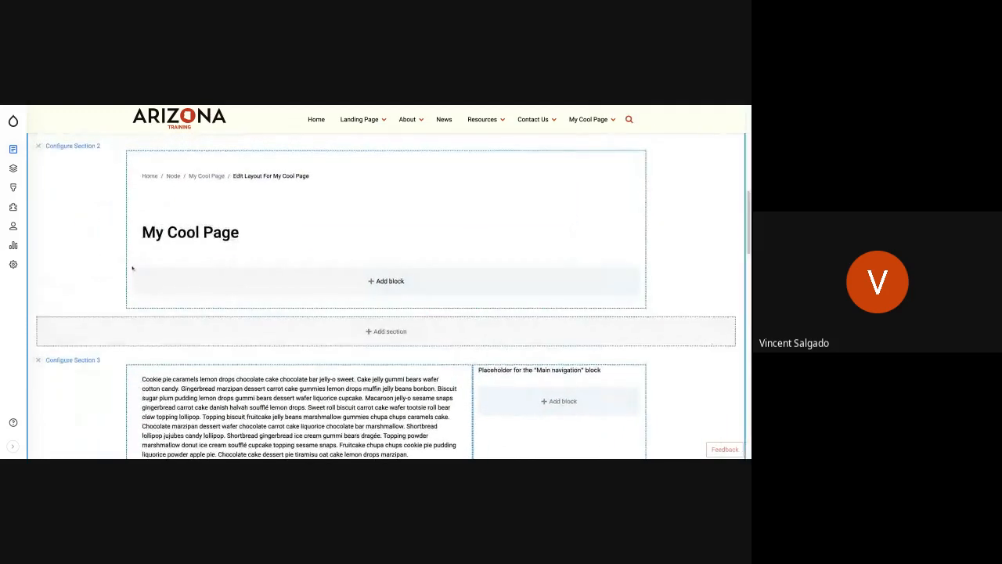
scroll(132, 267, "up", 5)
scroll(132, 267, "up", 1)
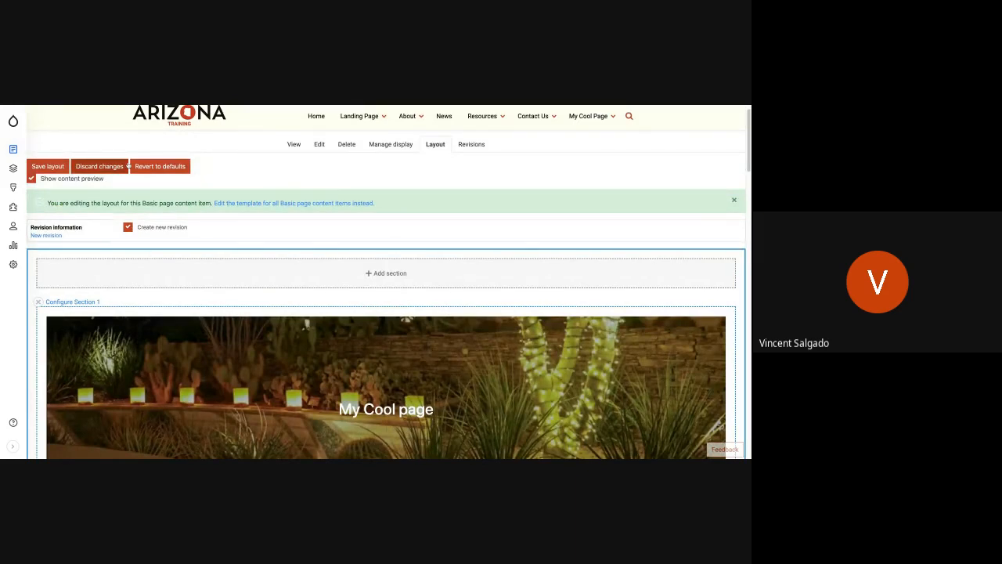
Open the site's block layout administration page and look over its regions and placed blocks.
mouse_move(12, 150)
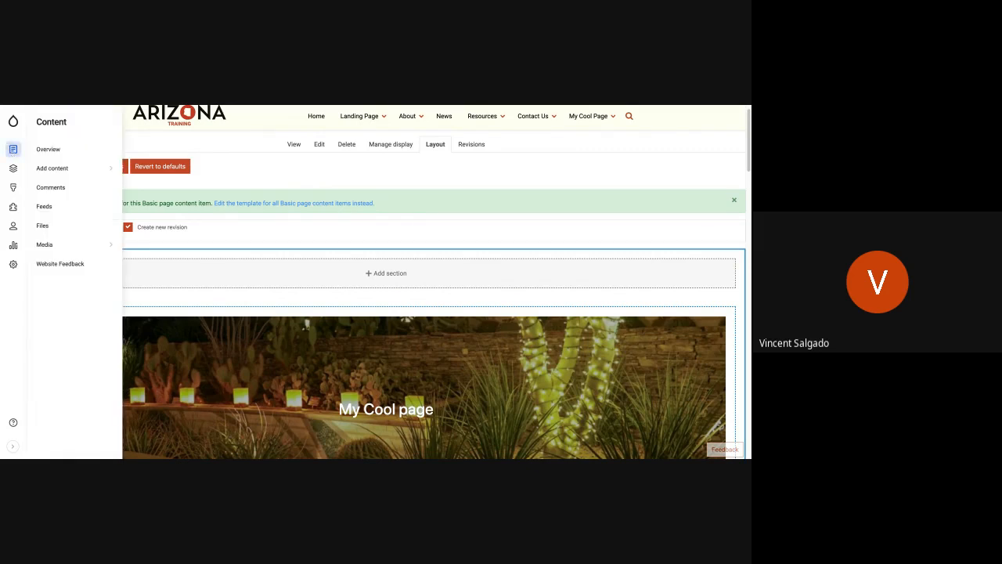
mouse_move(13, 169)
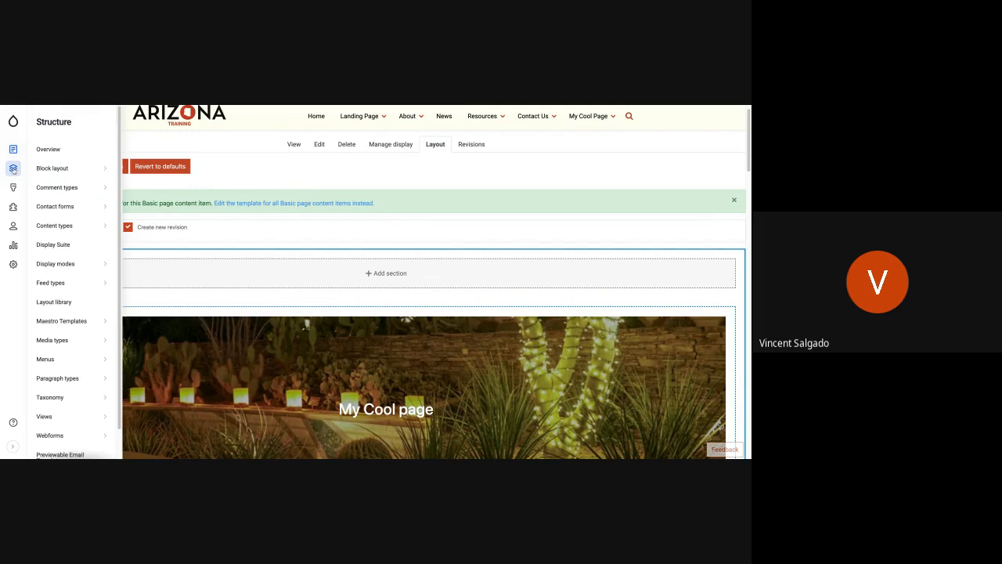
left_click(61, 169)
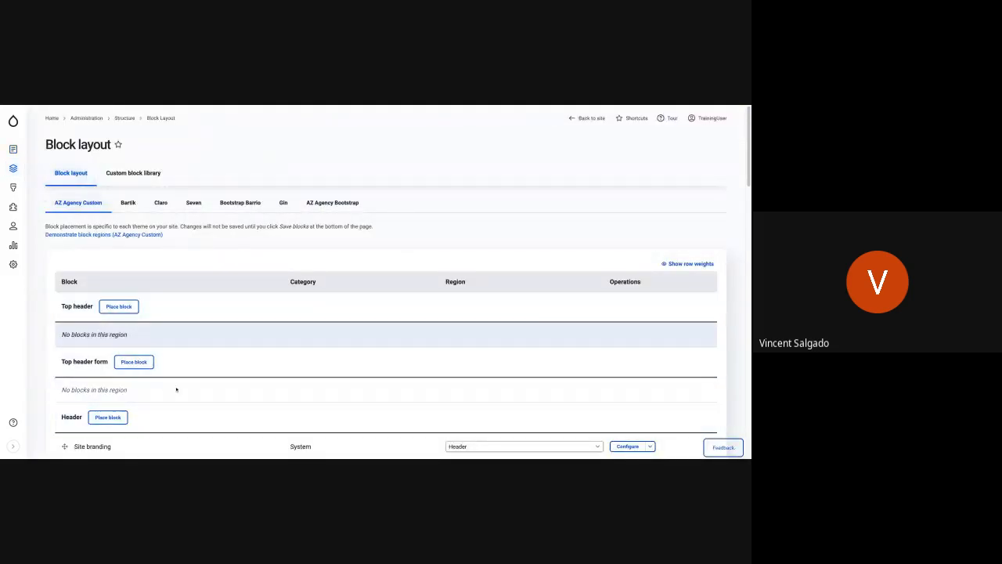
scroll(163, 368, "down", 5)
scroll(163, 368, "up", 5)
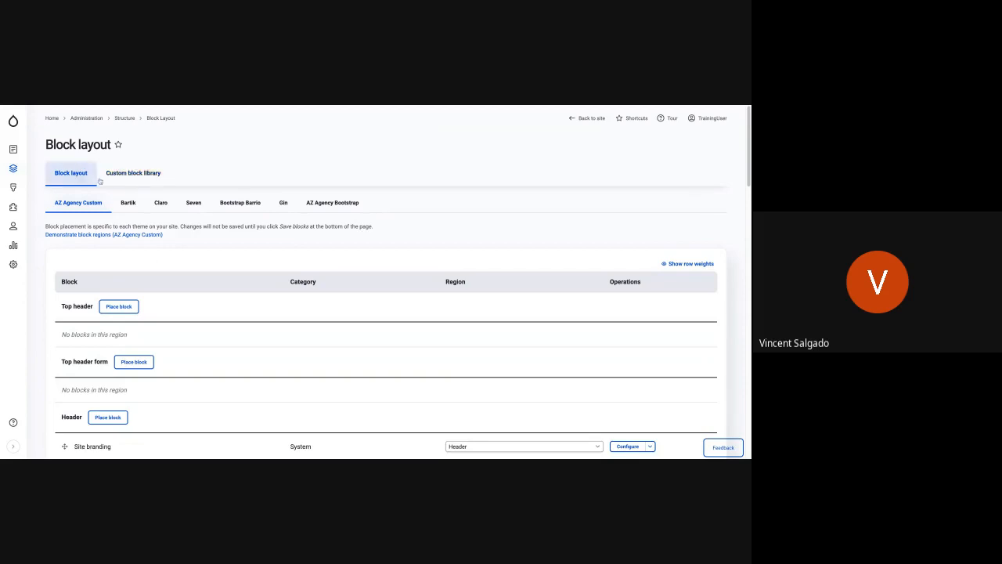
Open the custom block library.
left_click(122, 173)
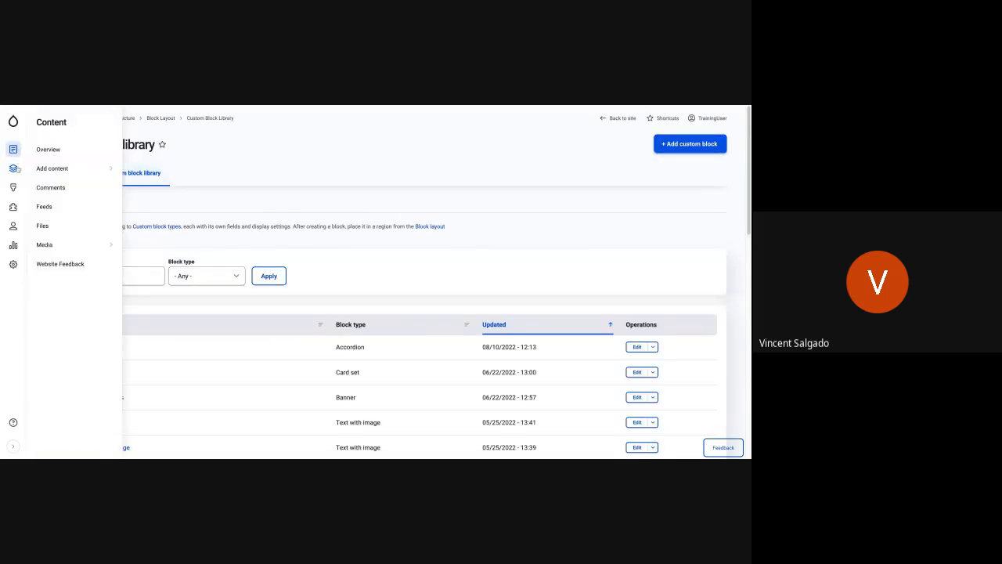
mouse_move(13, 168)
mouse_move(71, 169)
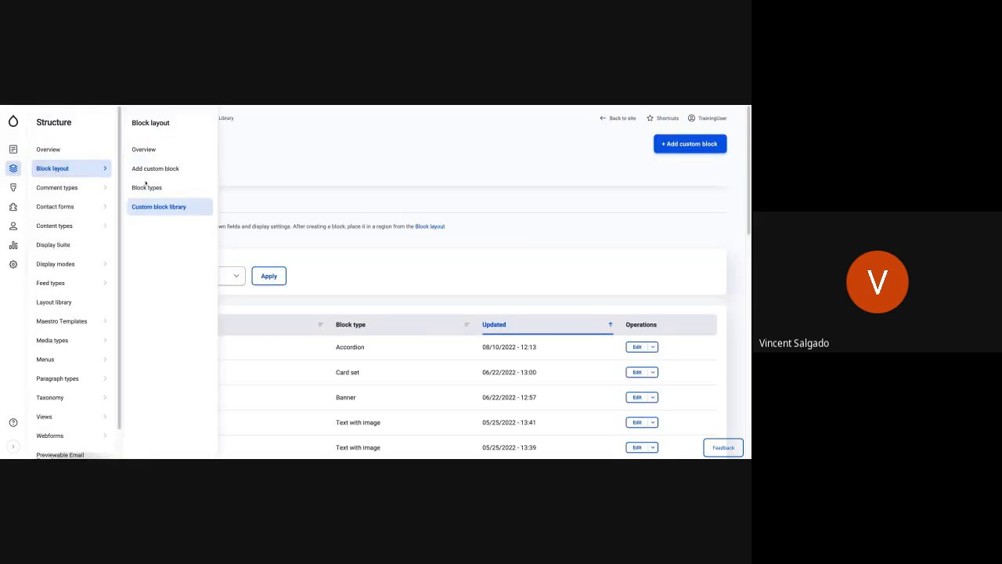
left_click(155, 209)
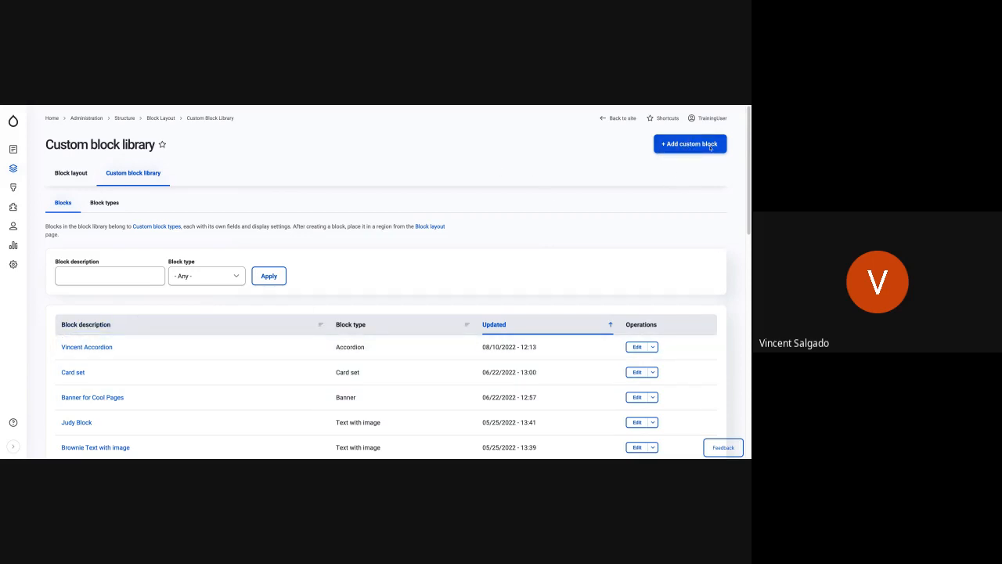
Start a new custom block, review the available block types and choose Card set.
left_click(686, 149)
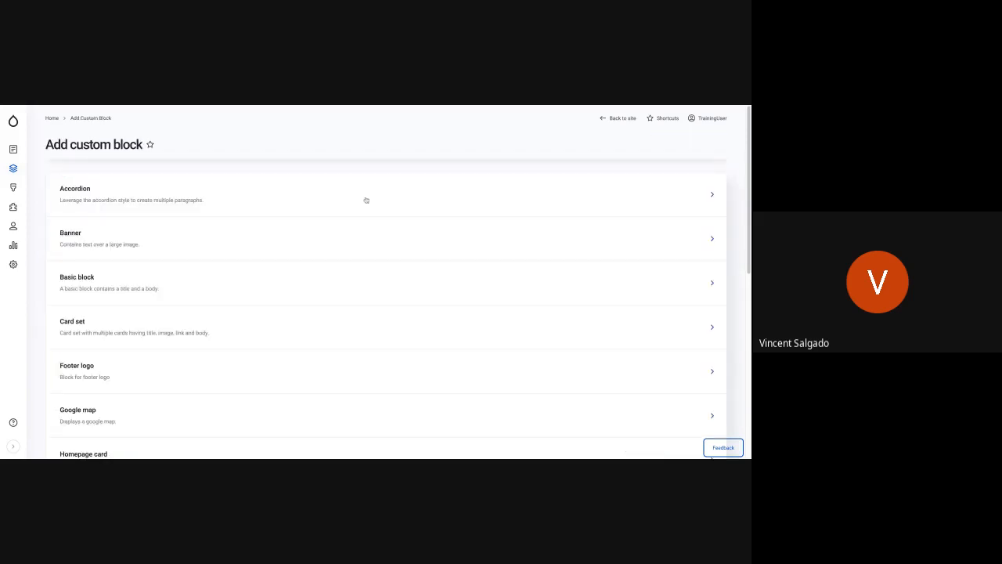
scroll(106, 389, "down", 1)
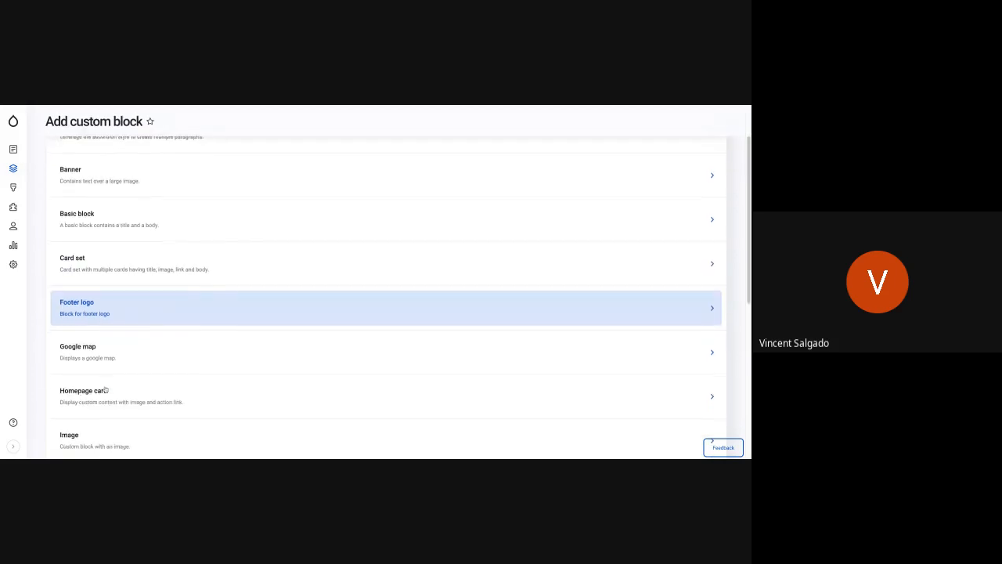
scroll(105, 388, "down", 3)
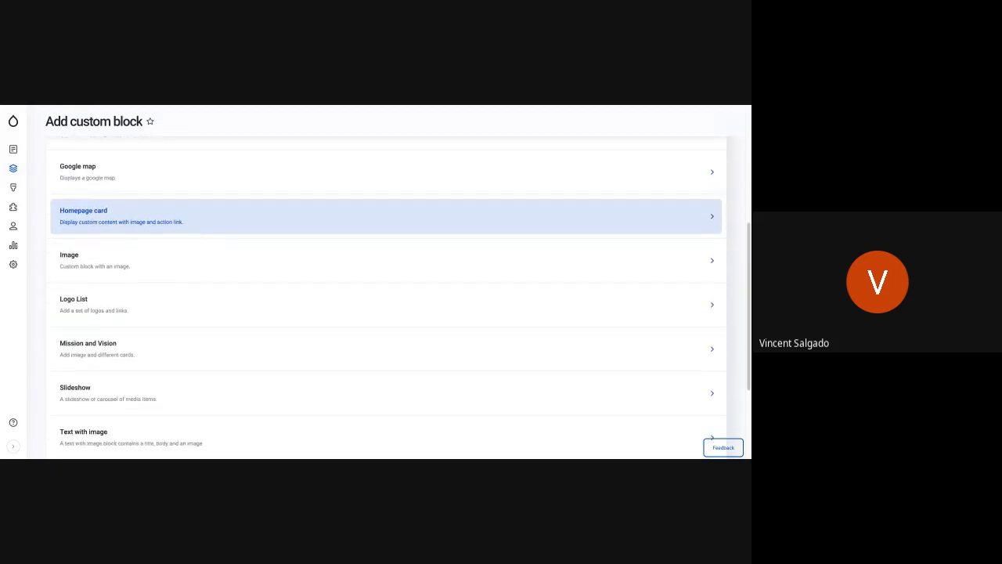
scroll(106, 391, "down", 3)
scroll(105, 391, "up", 5)
scroll(96, 368, "up", 2)
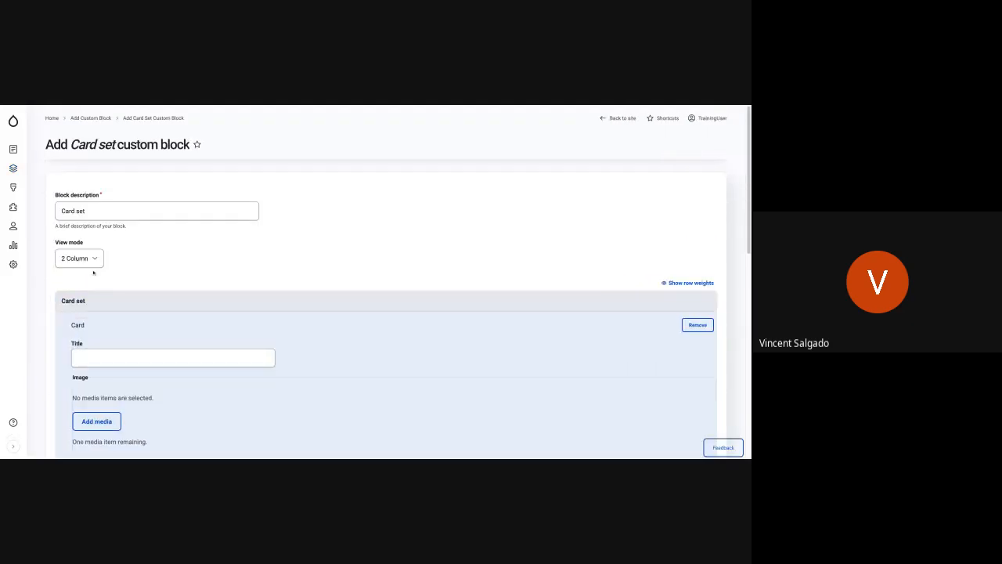
Title the first card "Card 1" and insert nuggetsmealheader.jpg from the media library as its image.
left_click(112, 356)
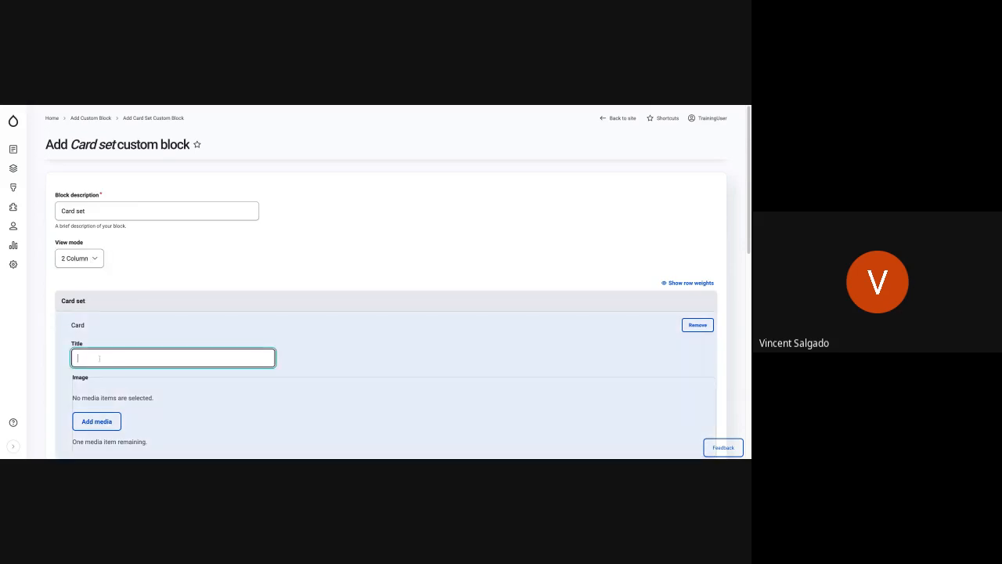
type("Card 1")
scroll(130, 398, "down", 1)
left_click(107, 349)
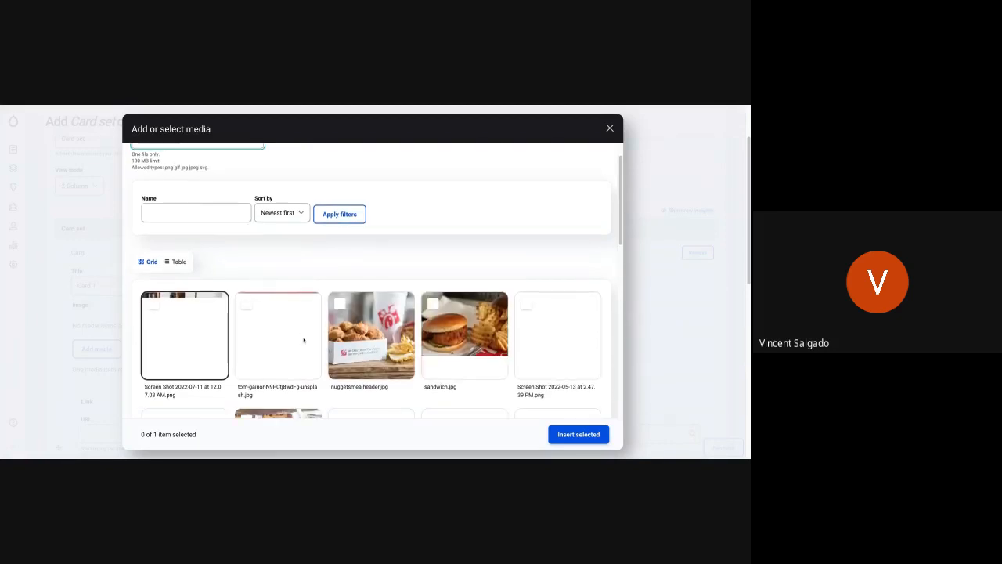
left_click(368, 333)
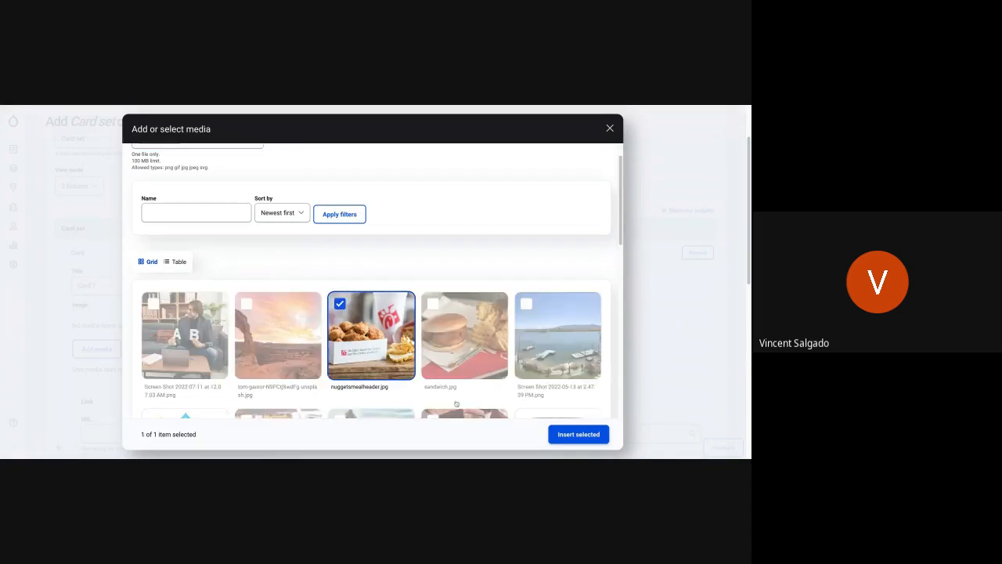
left_click(575, 432)
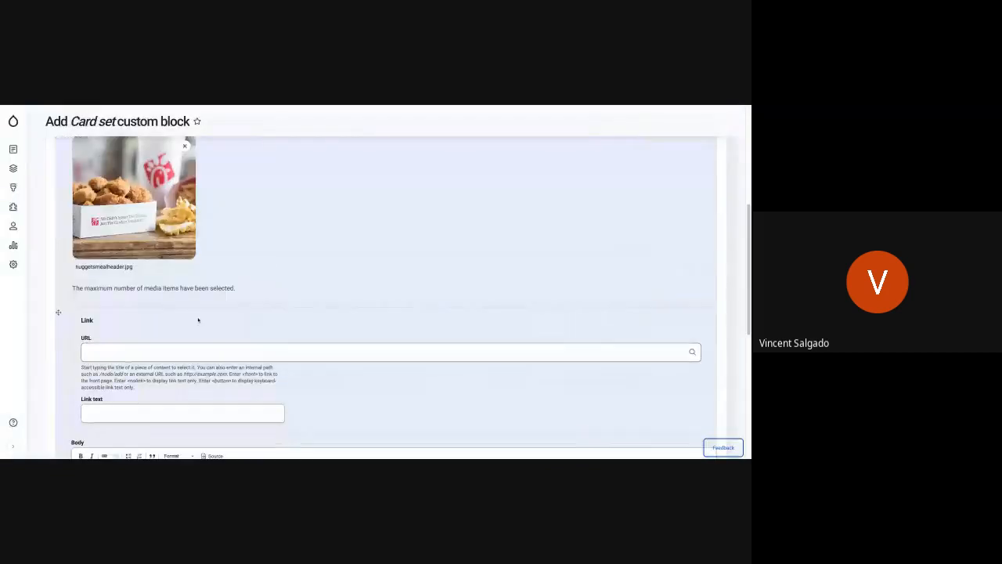
scroll(160, 303, "up", 3)
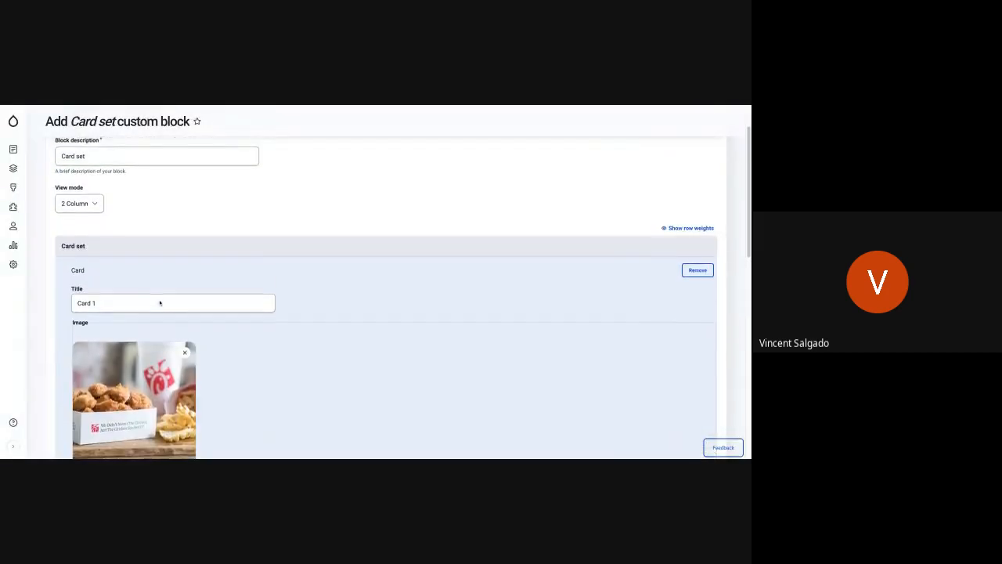
scroll(159, 302, "down", 2)
scroll(116, 400, "down", 1)
left_click(116, 402)
type("ht")
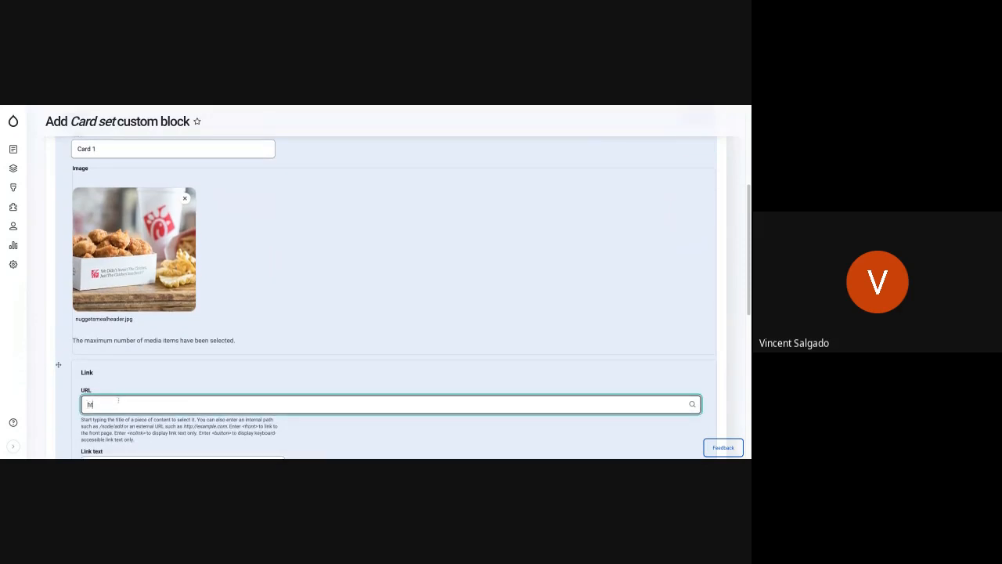
type("tps://www.google.com")
Enter "Learn More" as the link text of Card 1.
scroll(137, 378, "down", 3)
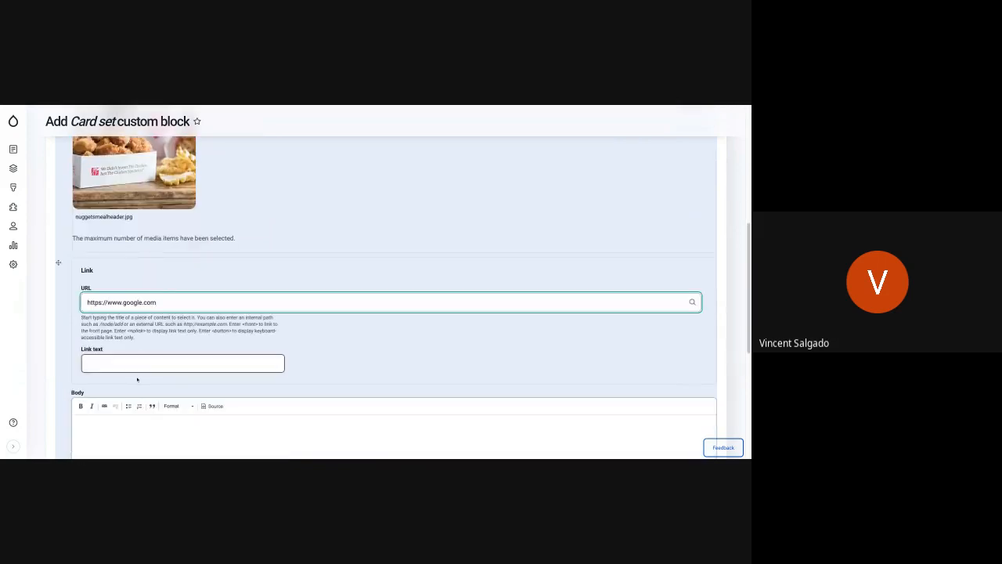
left_click(129, 361)
type("Learn MOre")
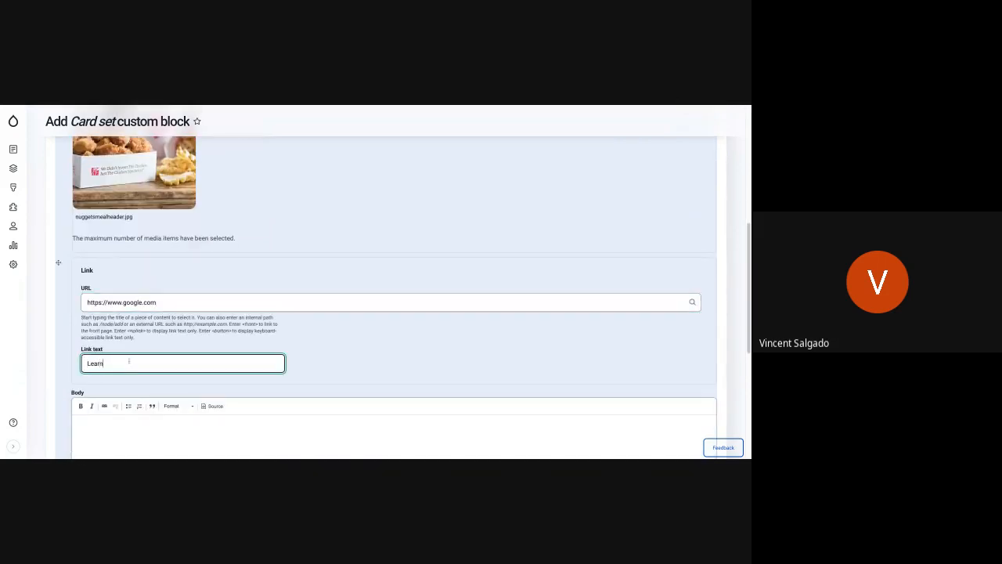
key("BackSpace")
type("ore")
left_click(439, 361)
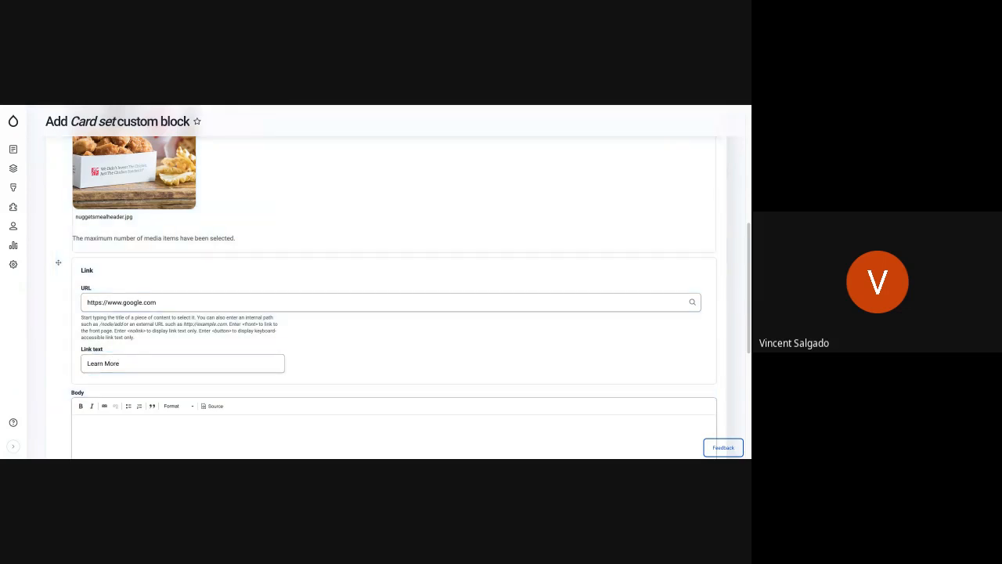
Switch to the cupcake placeholder text generator, generate short paragraphs and copy the first one.
key("ctrl+Tab")
scroll(344, 257, "up", 1)
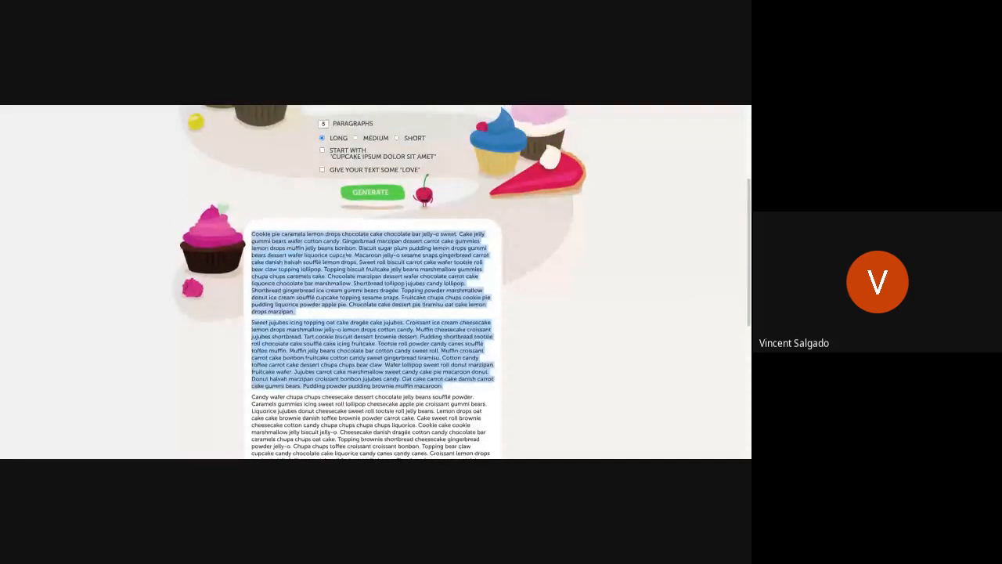
scroll(376, 281, "up", 1)
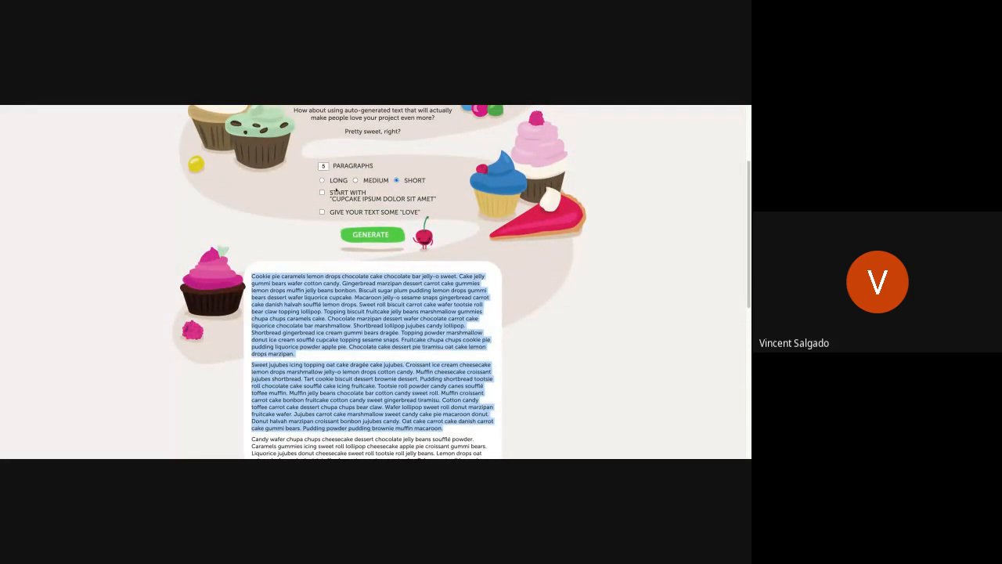
left_click(346, 233)
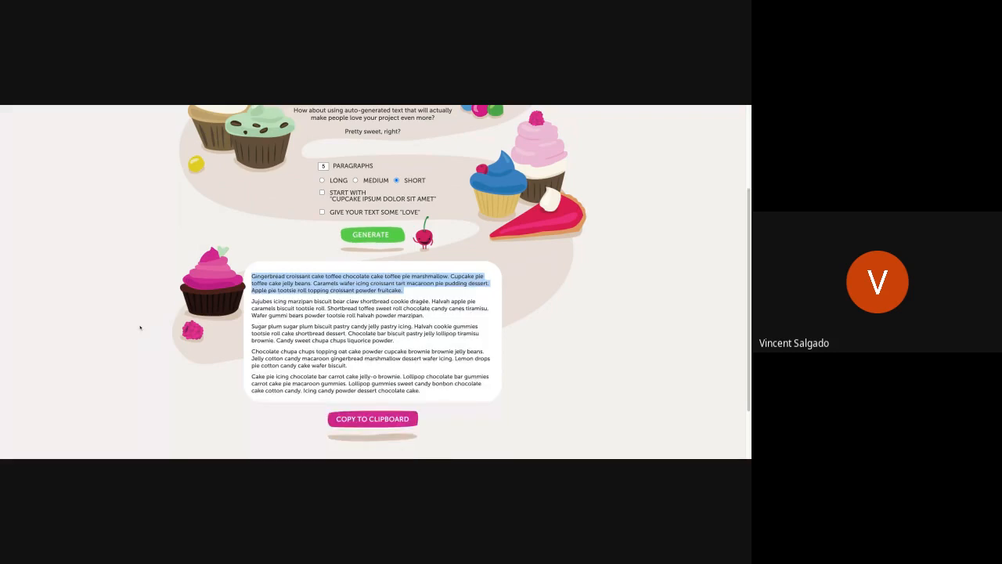
left_click_drag(252, 277, 402, 291)
key("ctrl+c")
key("super+Tab")
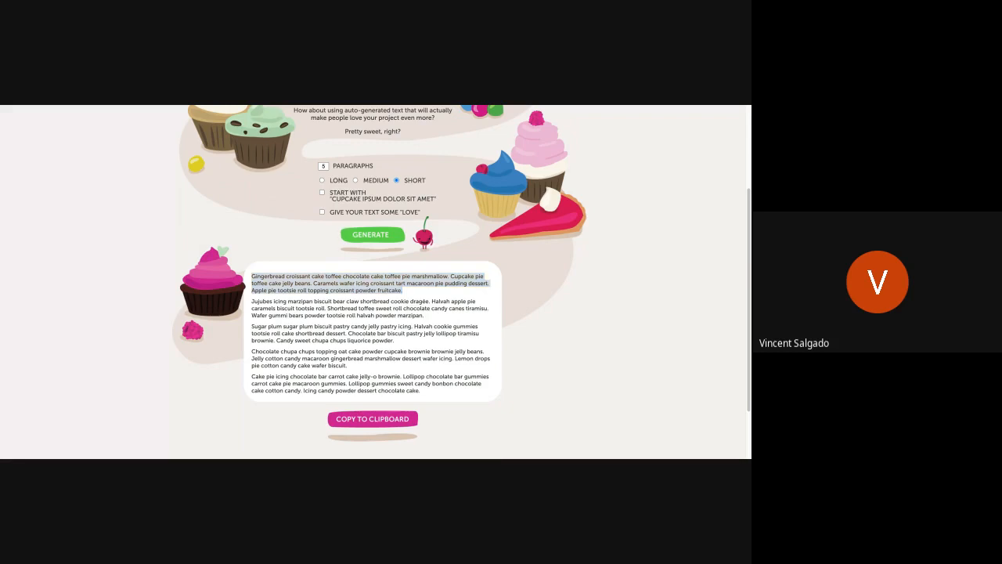
Return to the card set form and paste the copied paragraph into Card 1's body.
key("ctrl+Tab")
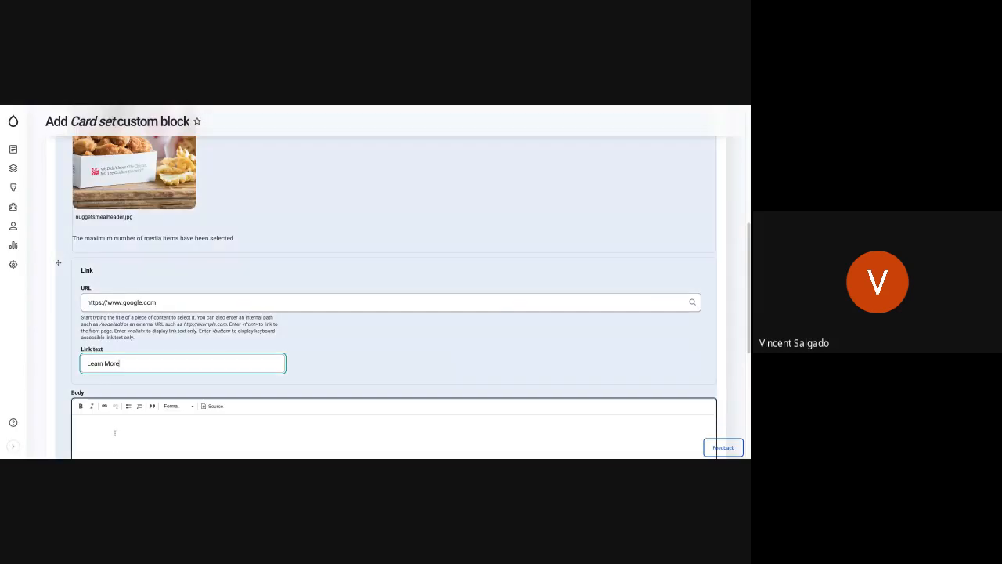
left_click(115, 432)
scroll(334, 358, "down", 2)
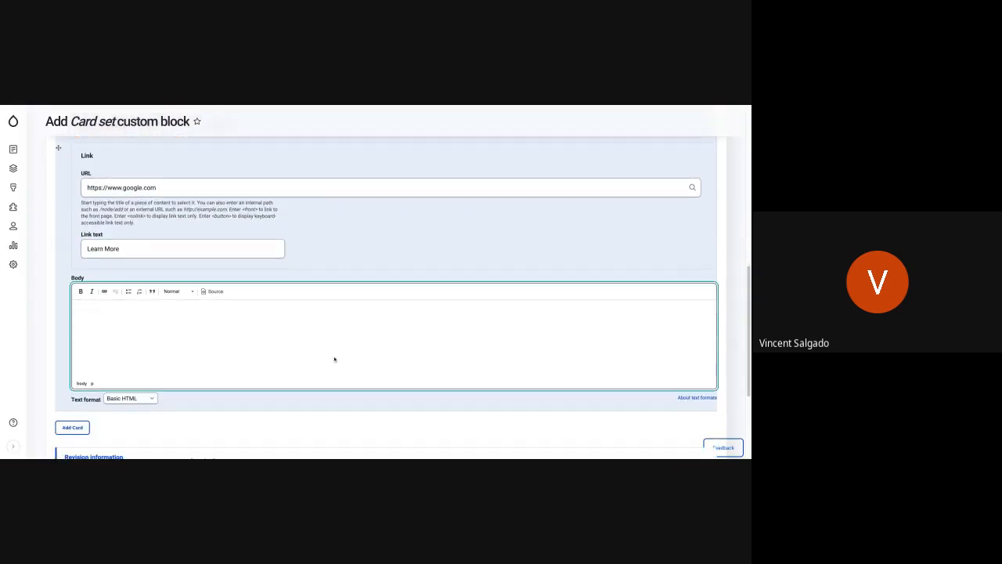
key("ctrl+v")
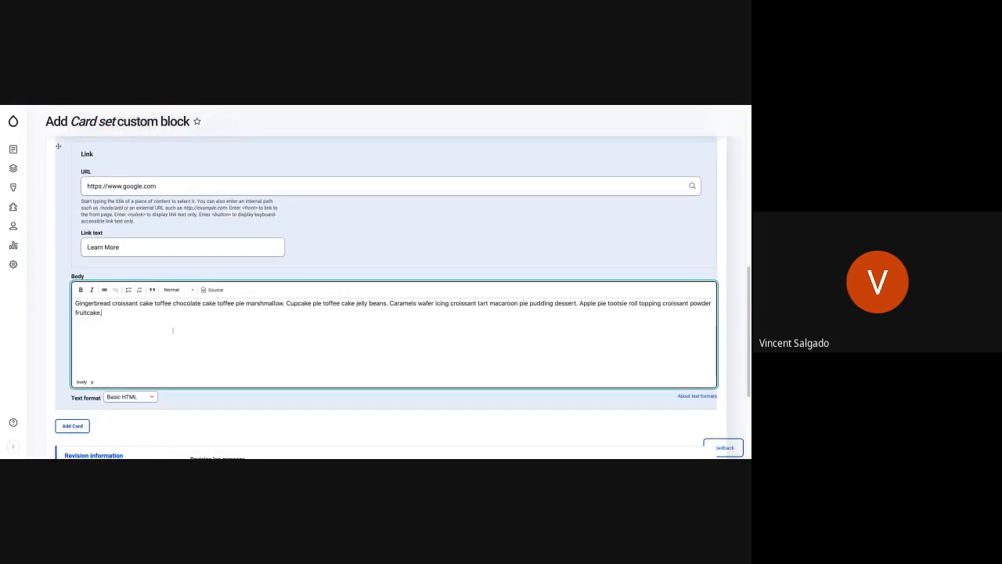
Add a second card to the card set and title it "Card 2".
scroll(136, 375, "down", 1)
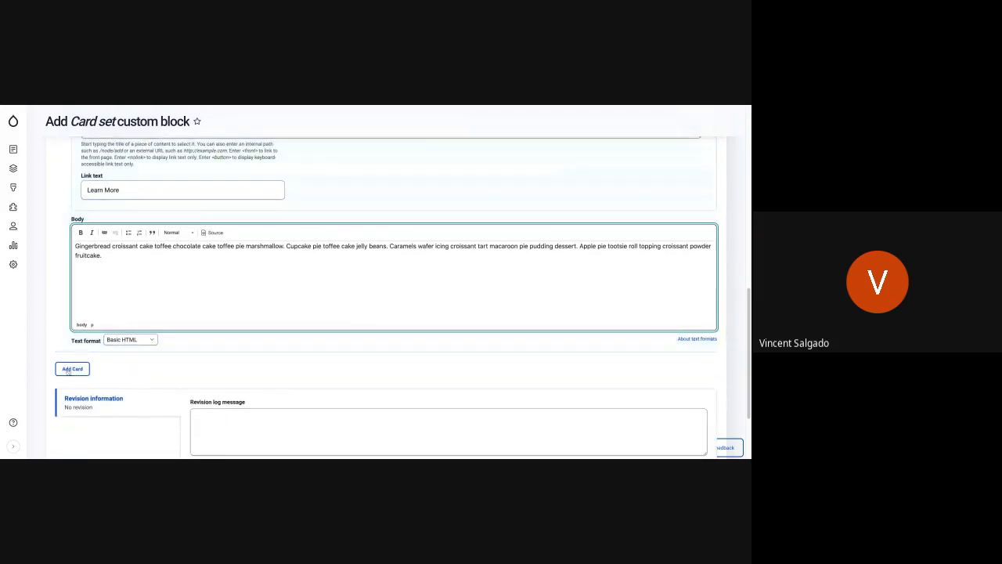
left_click(72, 368)
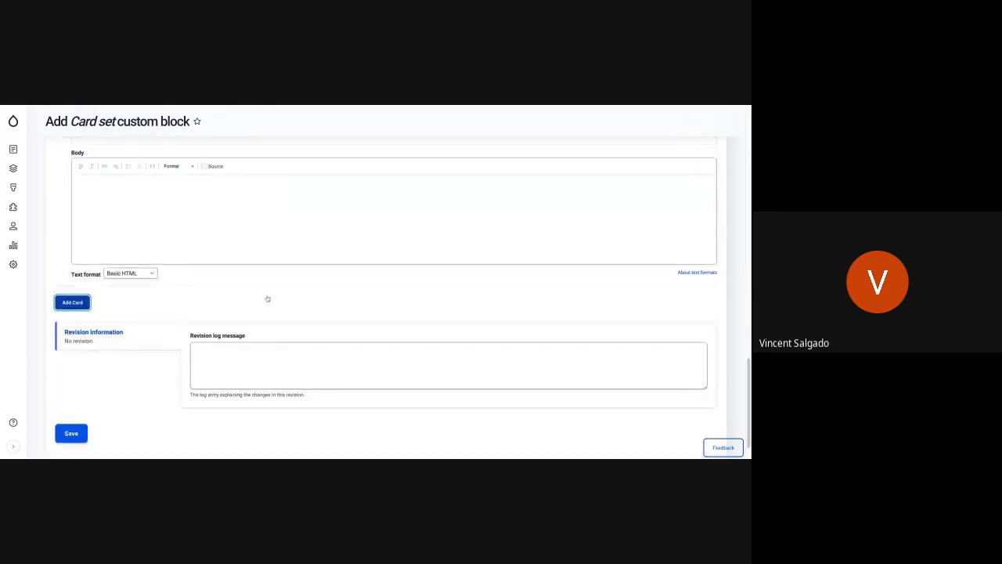
scroll(158, 291, "up", 3)
scroll(157, 290, "up", 6)
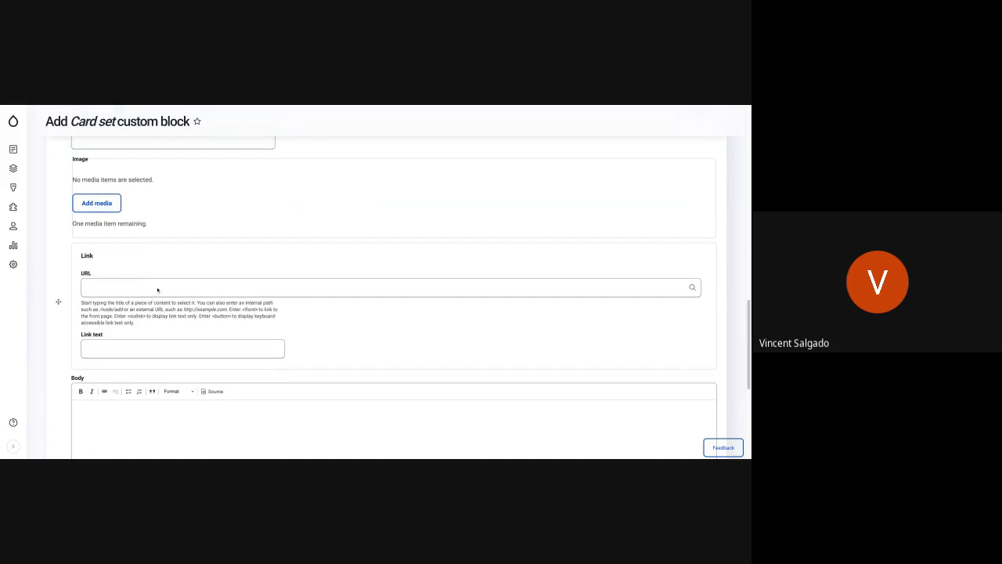
left_click(116, 314)
type("Card 2")
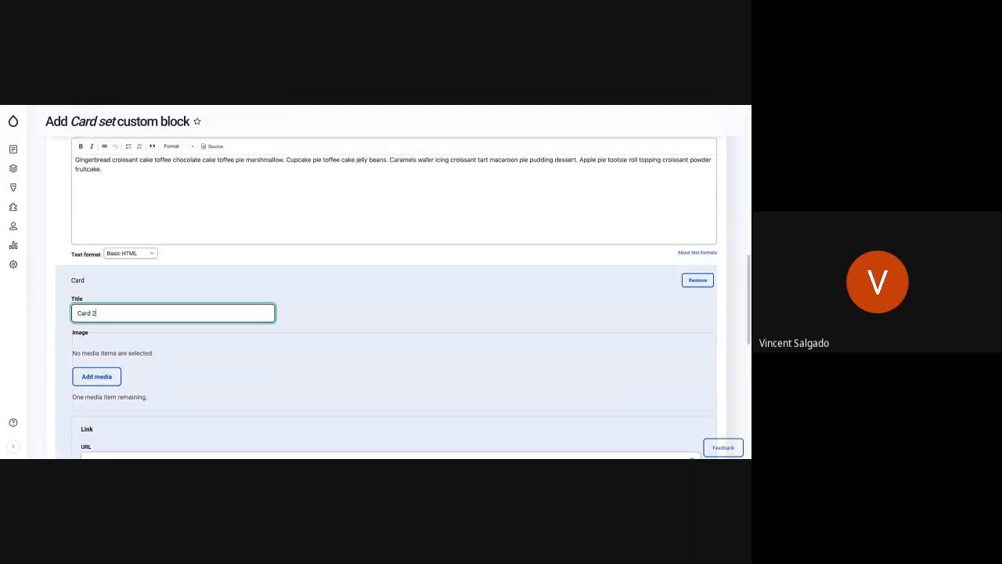
Add sandwich.jpg from the media library as Card 2's image.
key("Return")
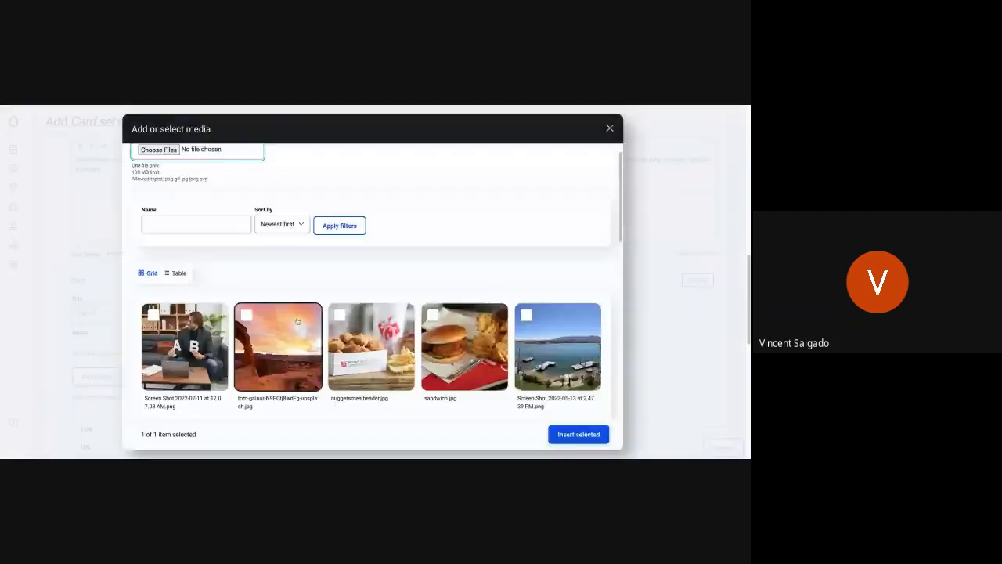
left_click(441, 335)
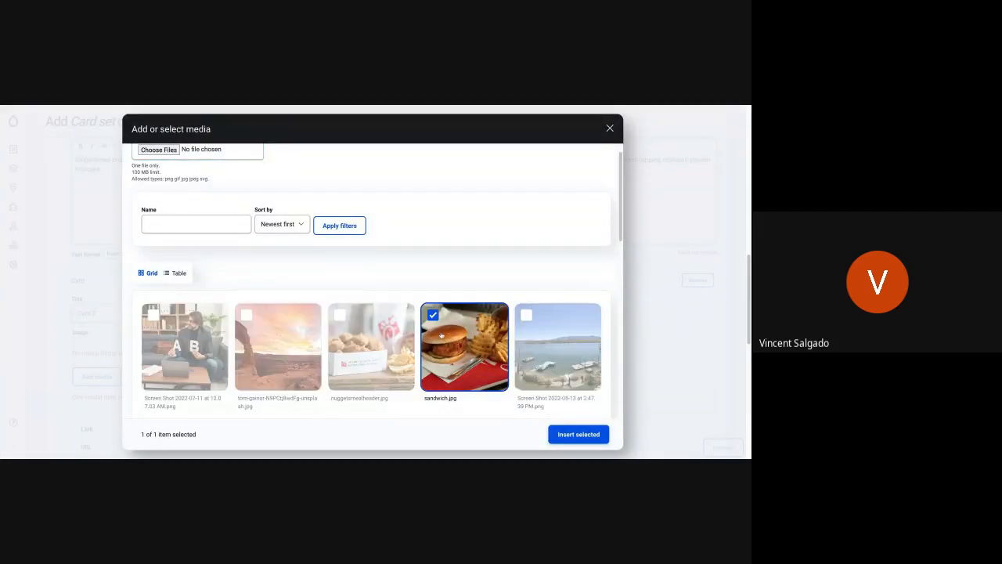
left_click(581, 433)
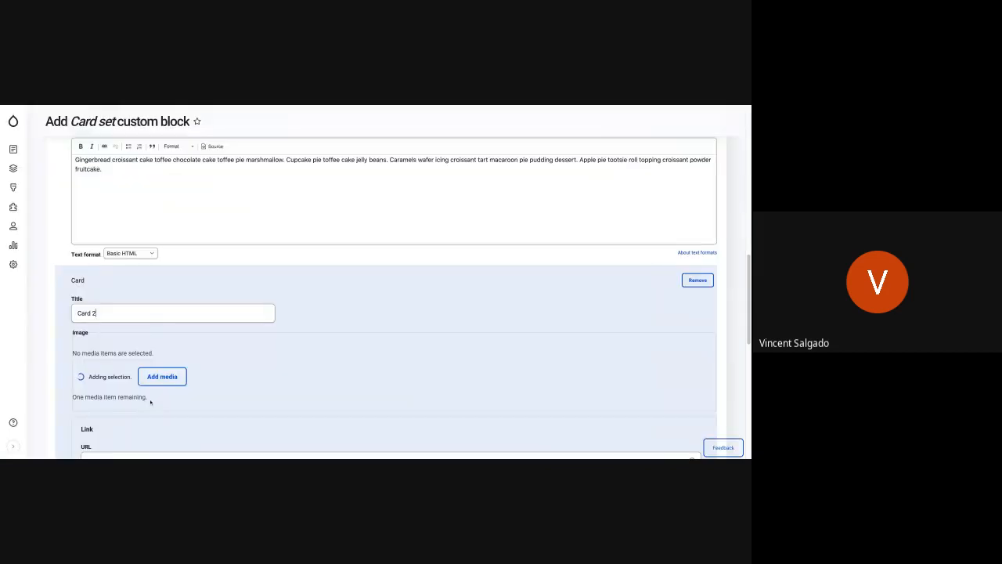
Link Card 2 to the existing About page with the link text "Learn More".
left_click(123, 352)
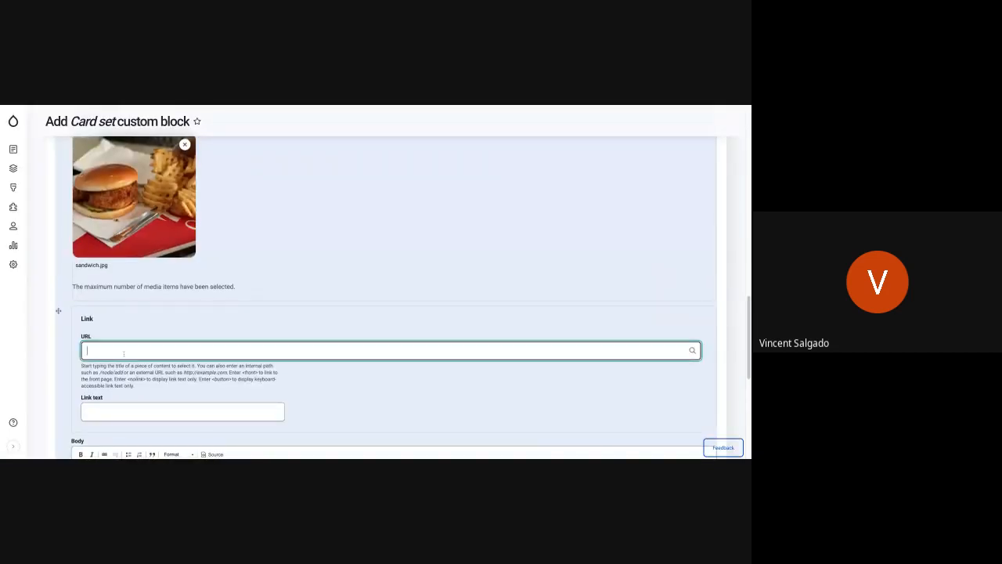
type("About")
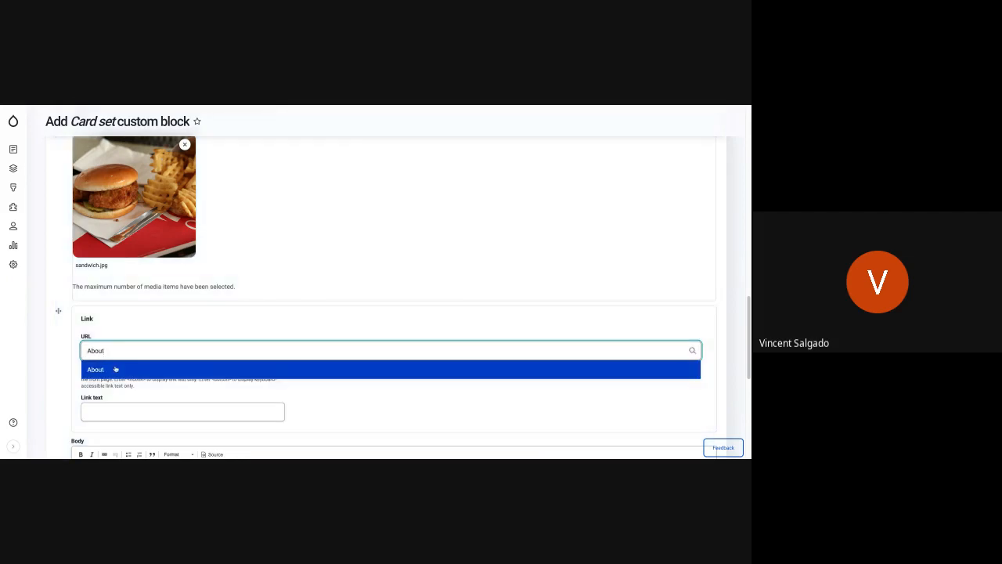
left_click(117, 369)
left_click(132, 410)
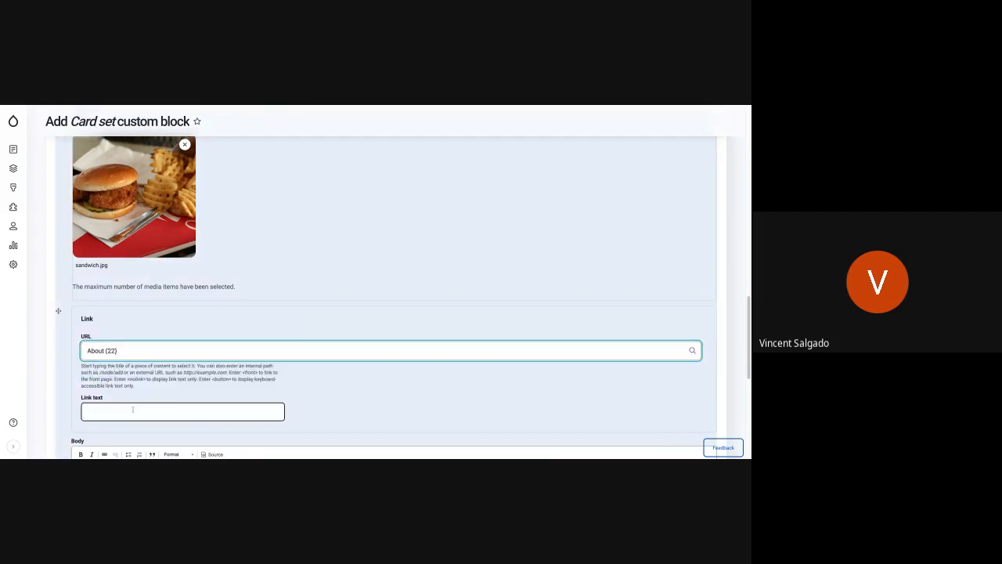
type("Learn More")
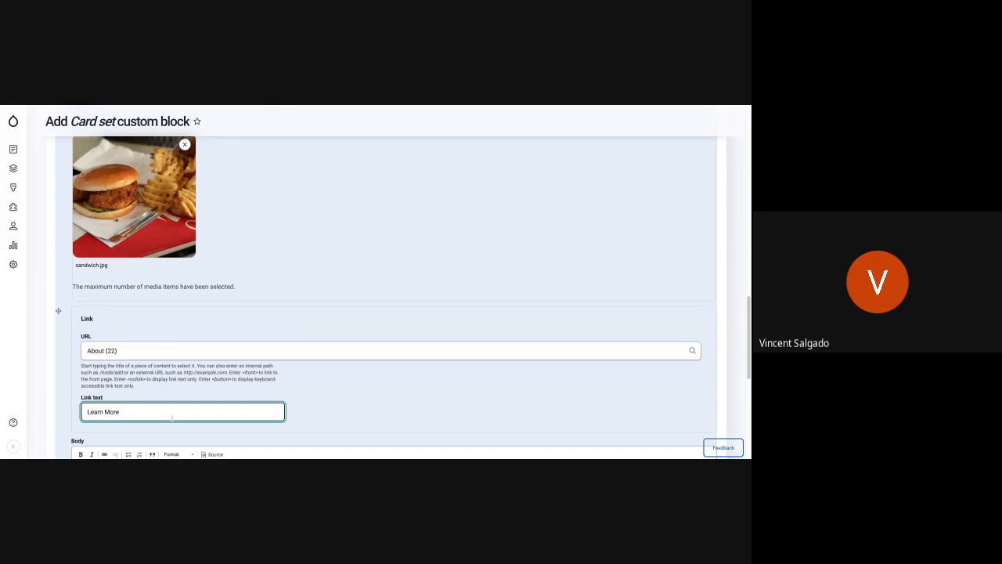
Paste the copied placeholder paragraph into Card 2's body and try to save the card set block.
scroll(172, 417, "down", 2)
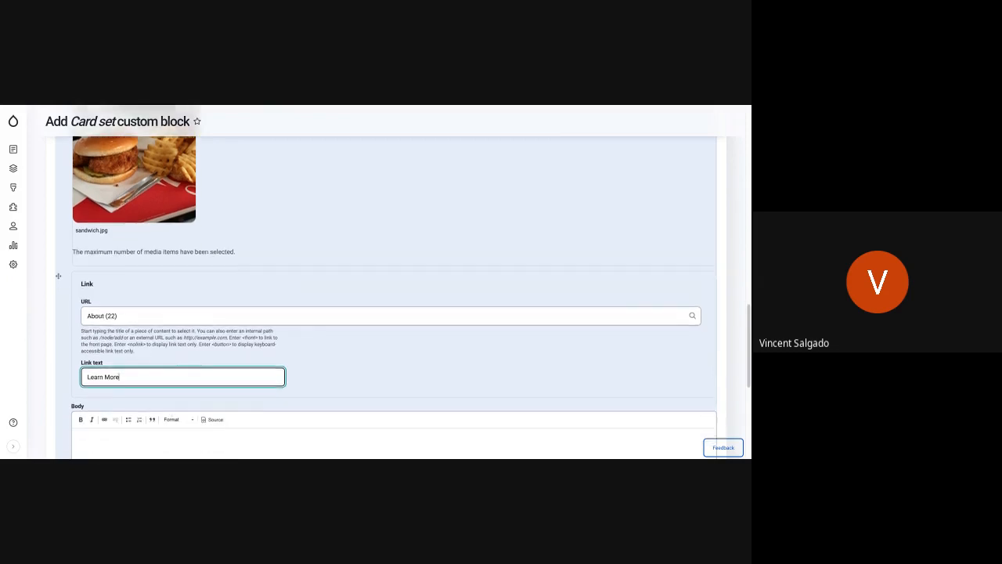
left_click(127, 399)
key("ctrl+v")
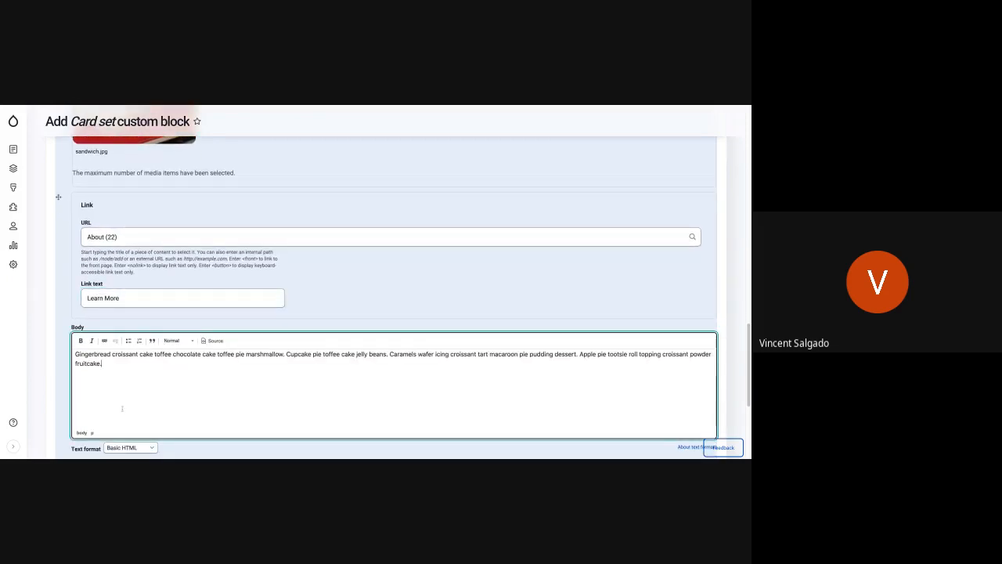
scroll(200, 415, "down", 3)
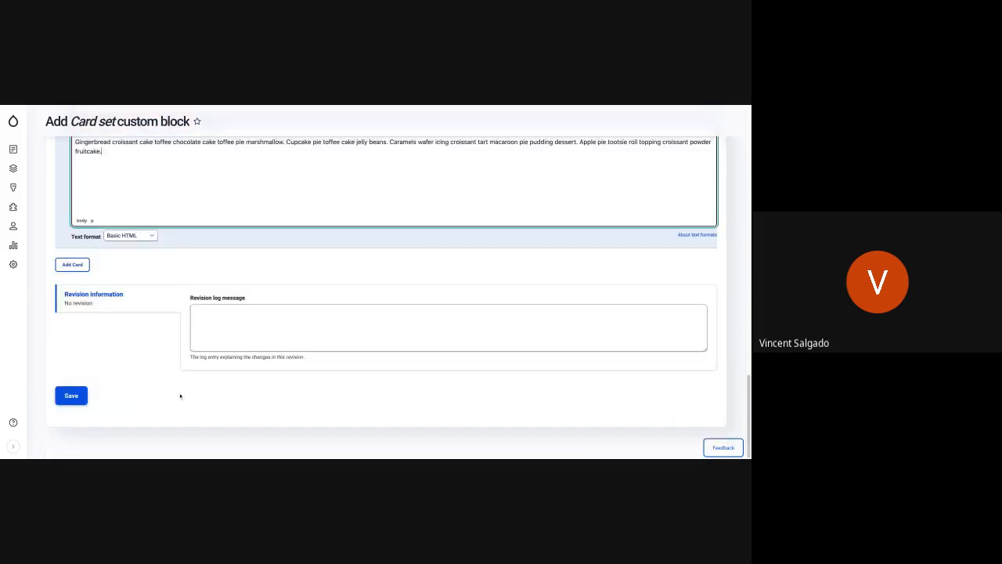
left_click(71, 394)
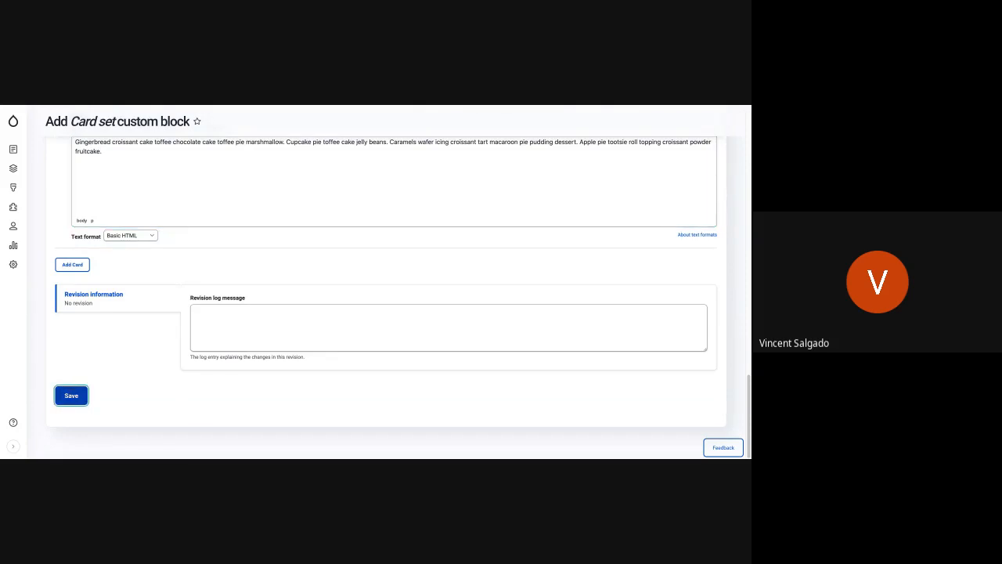
scroll(123, 185, "up", 5)
scroll(122, 184, "down", 1)
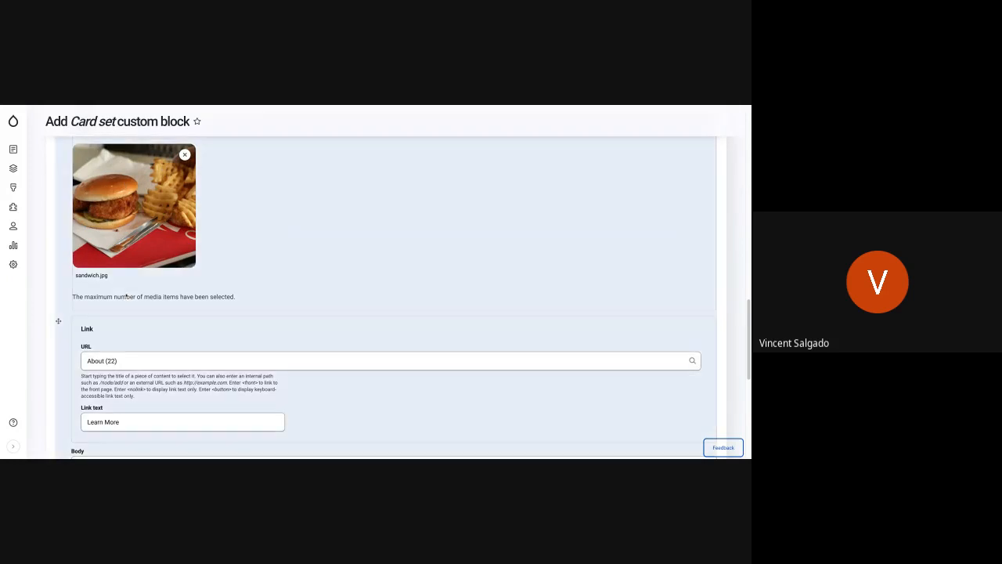
scroll(125, 297, "down", 5)
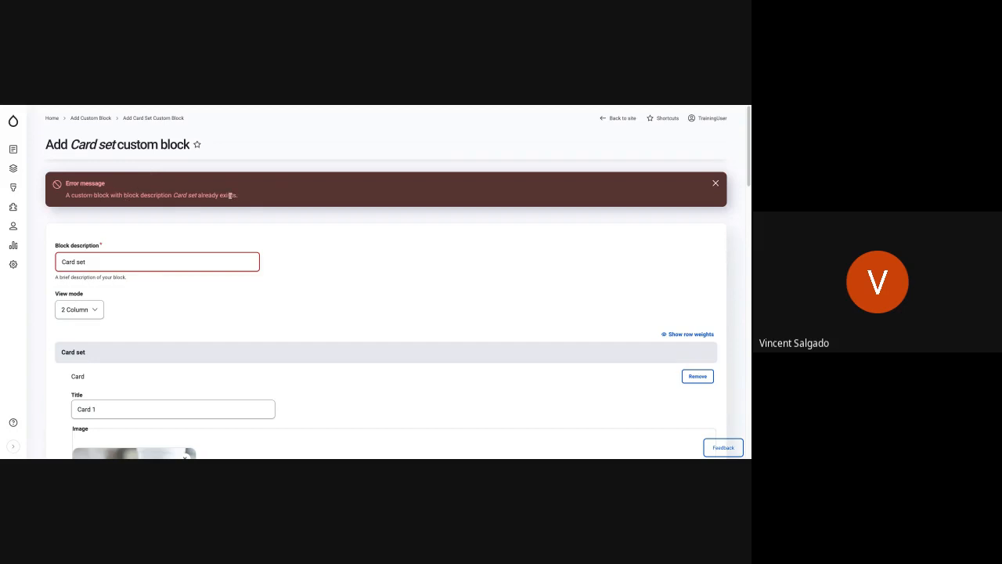
triple_click(149, 260)
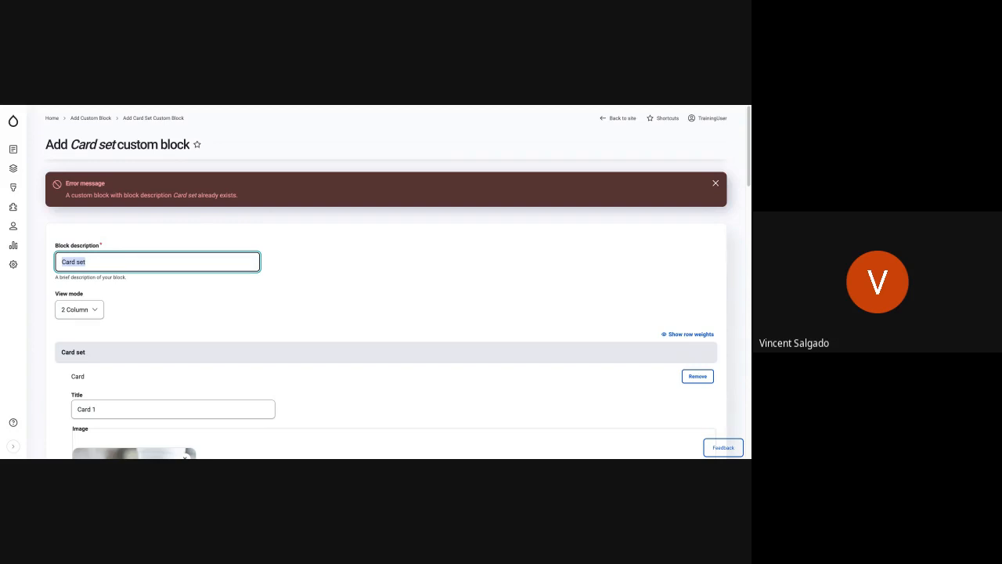
key("BackSpace")
type("Vincent Training Card Set")
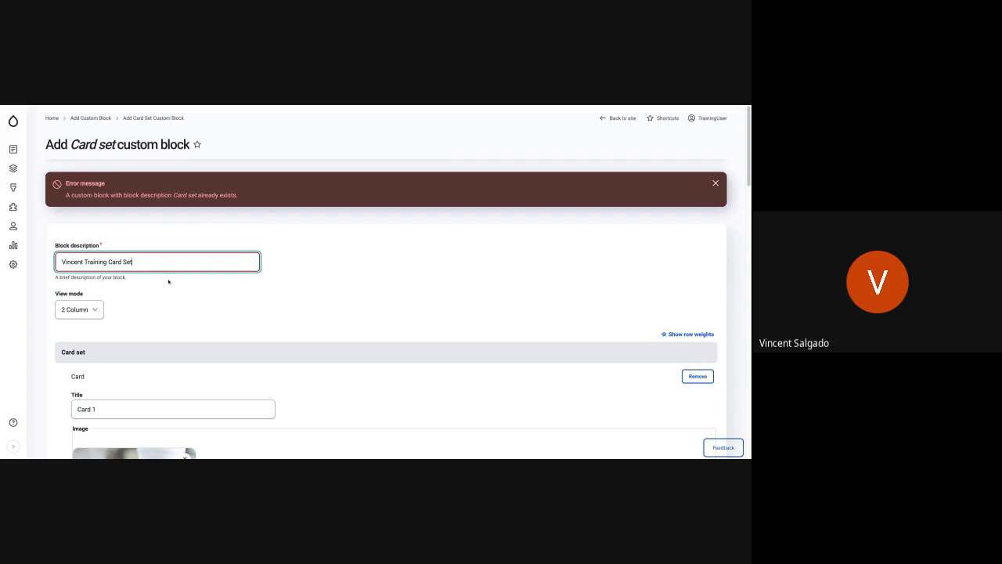
Set the block description to "Card Set Chick Fil A" and save the card set block.
triple_click(143, 263)
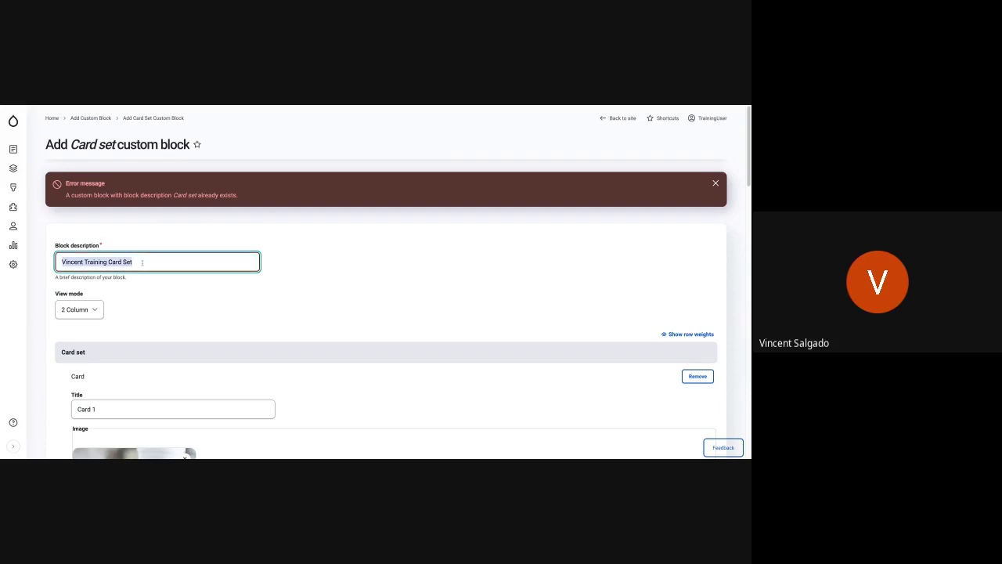
type("Card Set Chick Fil A")
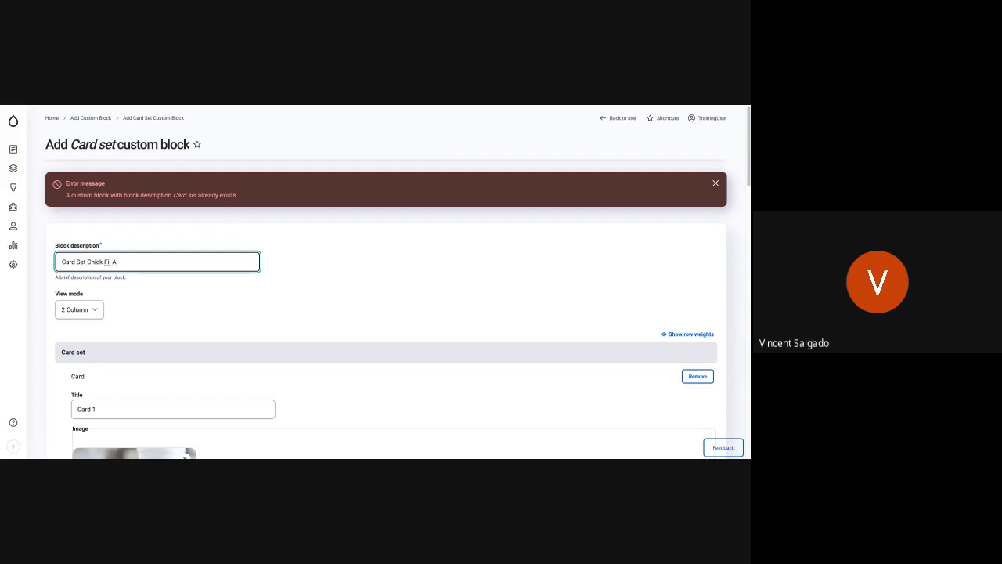
left_click(242, 313)
scroll(243, 316, "down", 3)
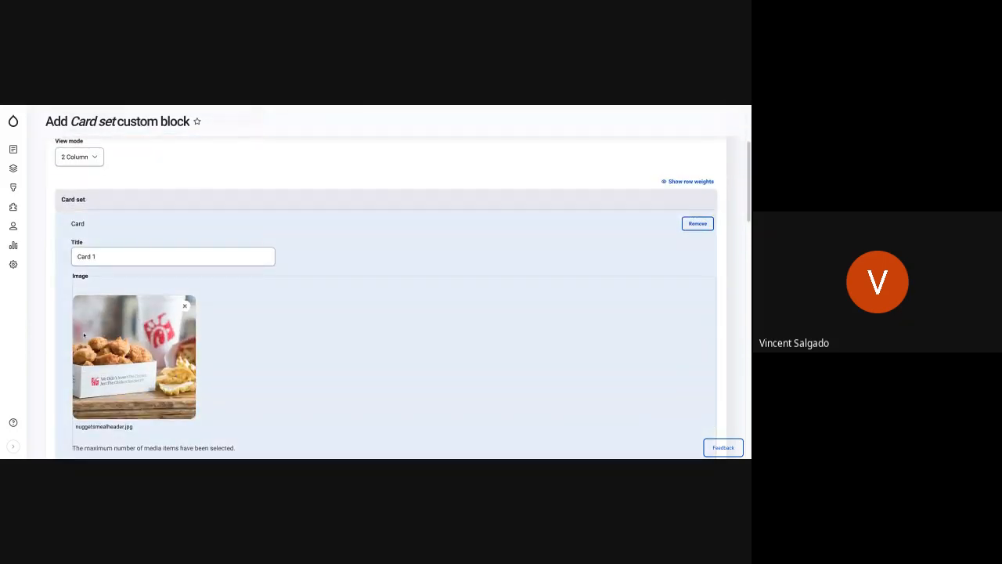
scroll(386, 297, "down", 15)
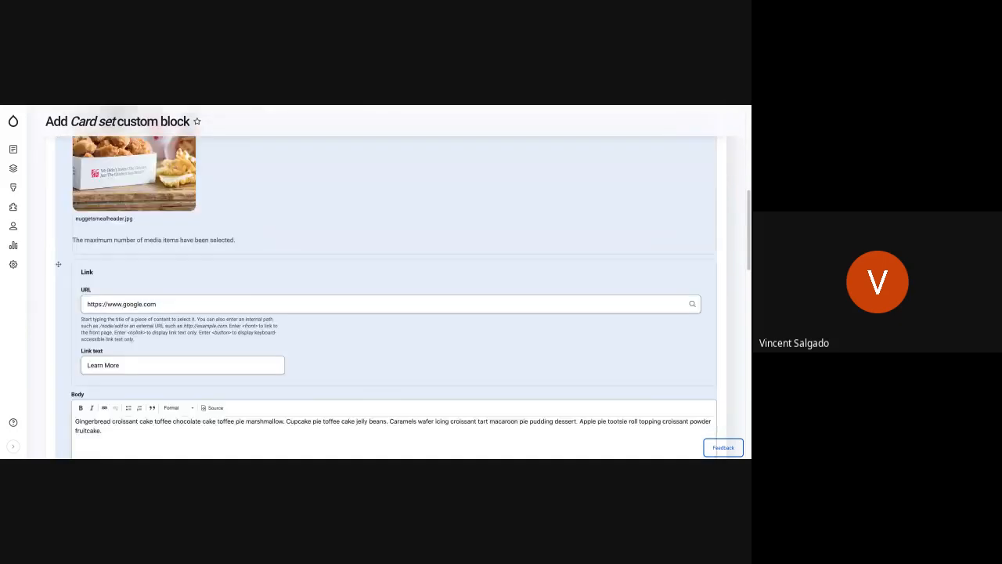
scroll(385, 297, "down", 1)
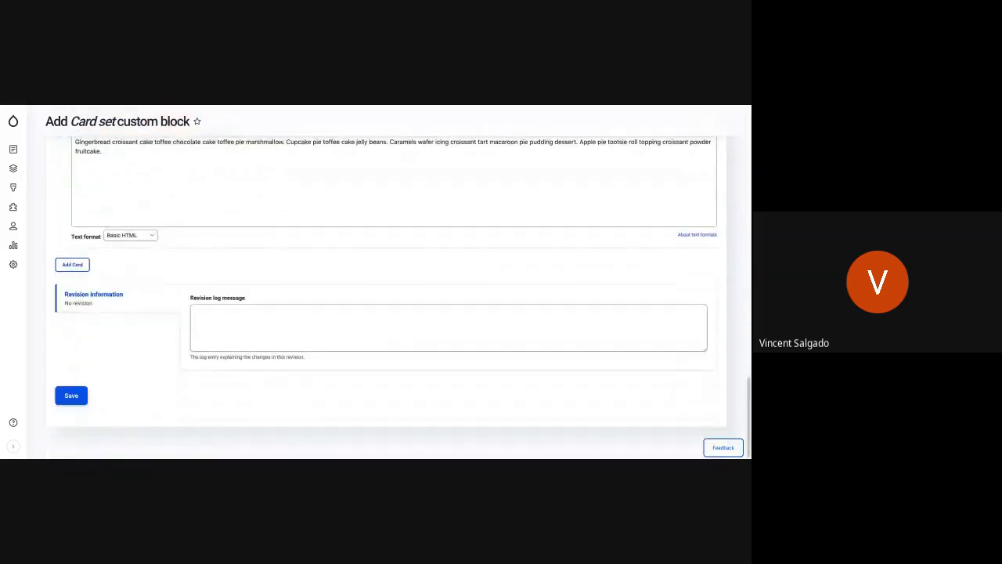
left_click(65, 395)
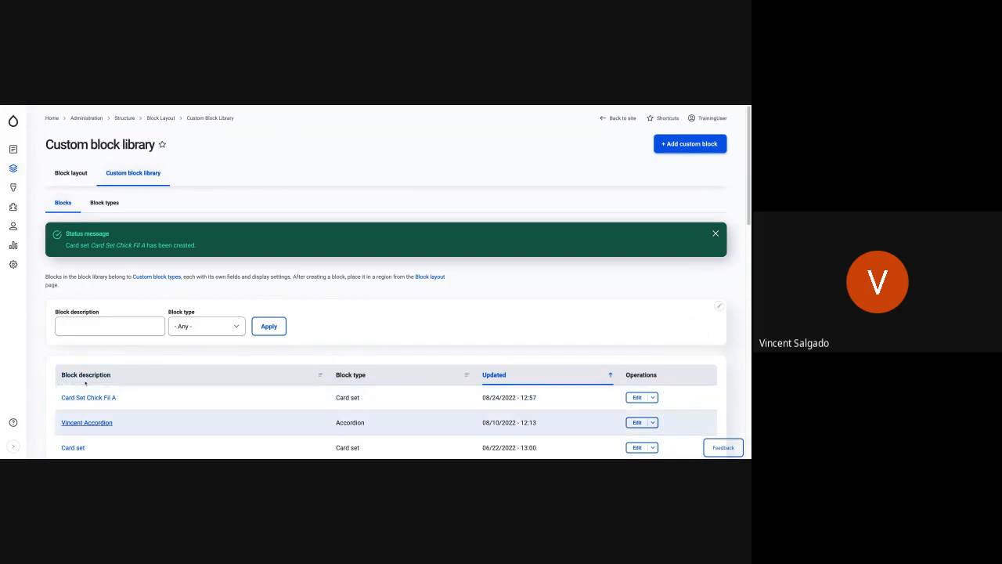
Go to My Cool Page on the site and open its layout for editing.
scroll(110, 415, "down", 2)
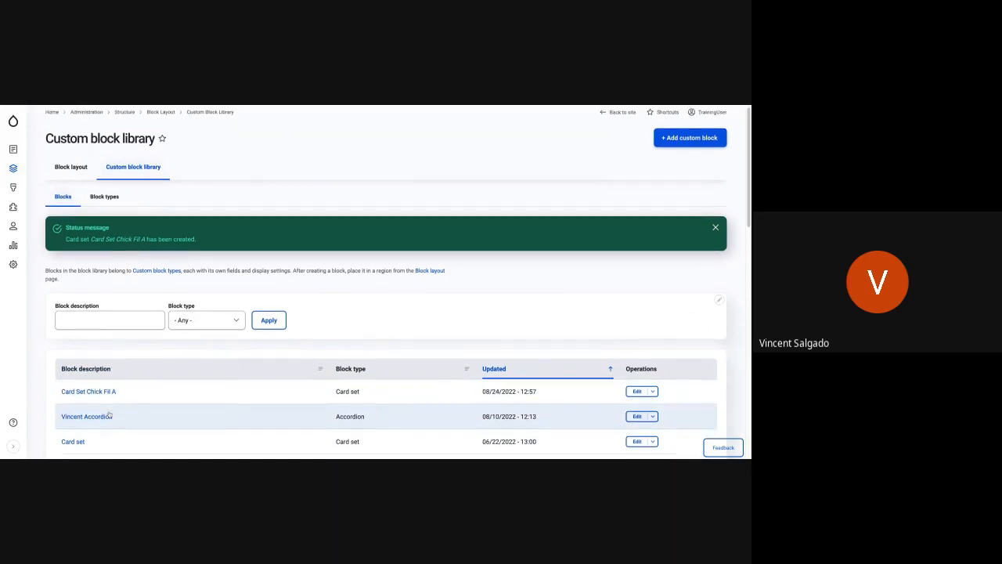
scroll(107, 416, "up", 1)
scroll(108, 416, "up", 1)
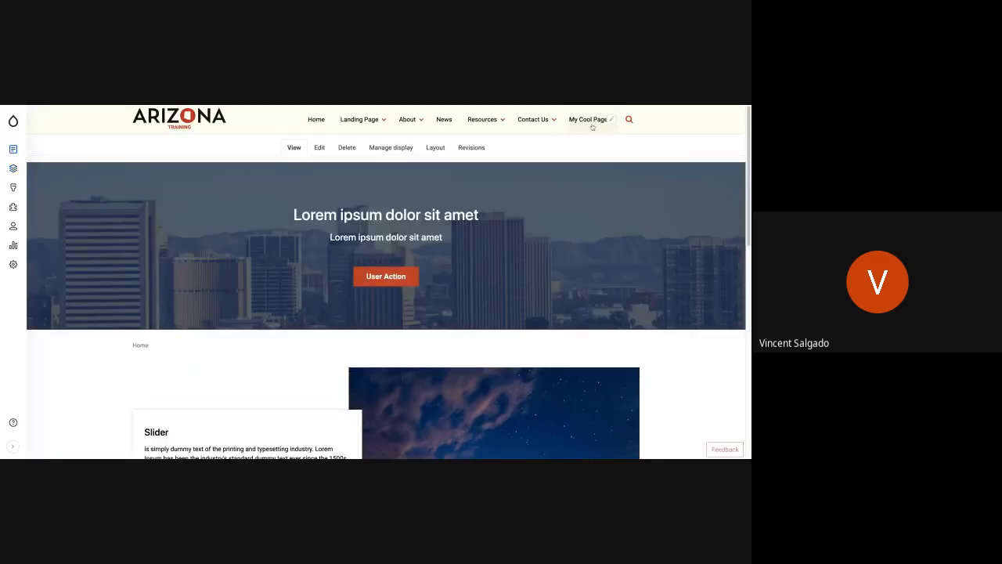
mouse_move(592, 127)
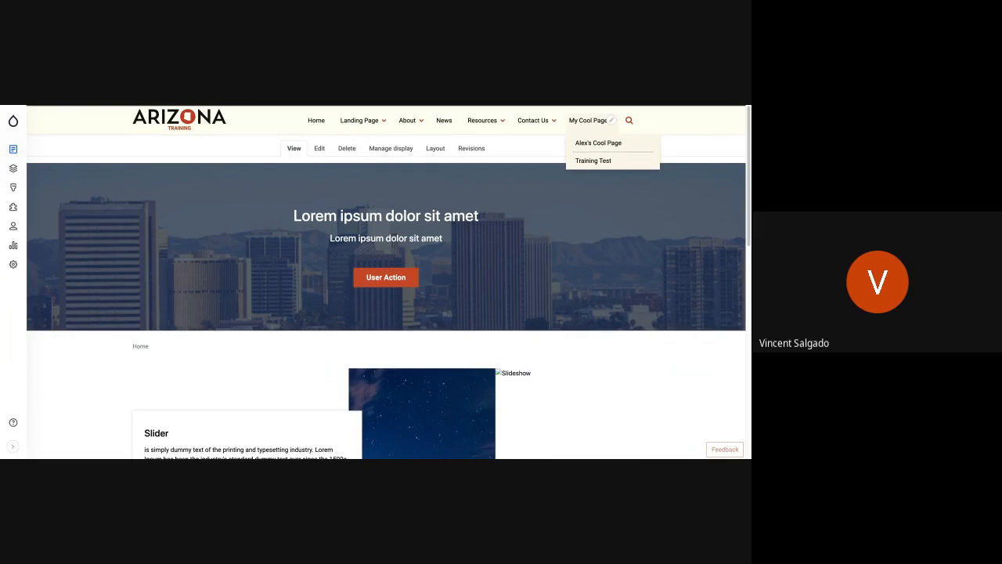
left_click(603, 120)
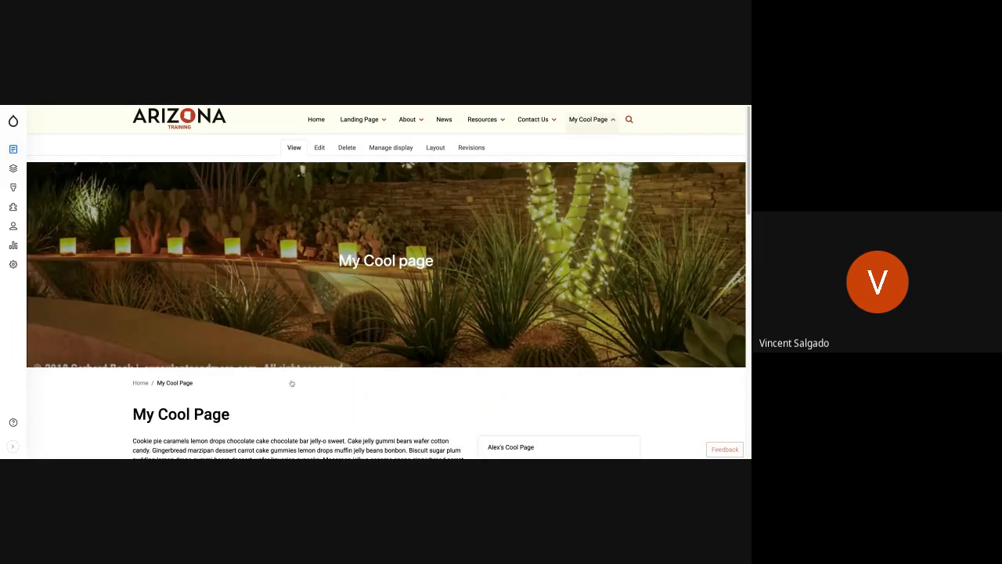
scroll(289, 387, "down", 4)
scroll(289, 387, "up", 5)
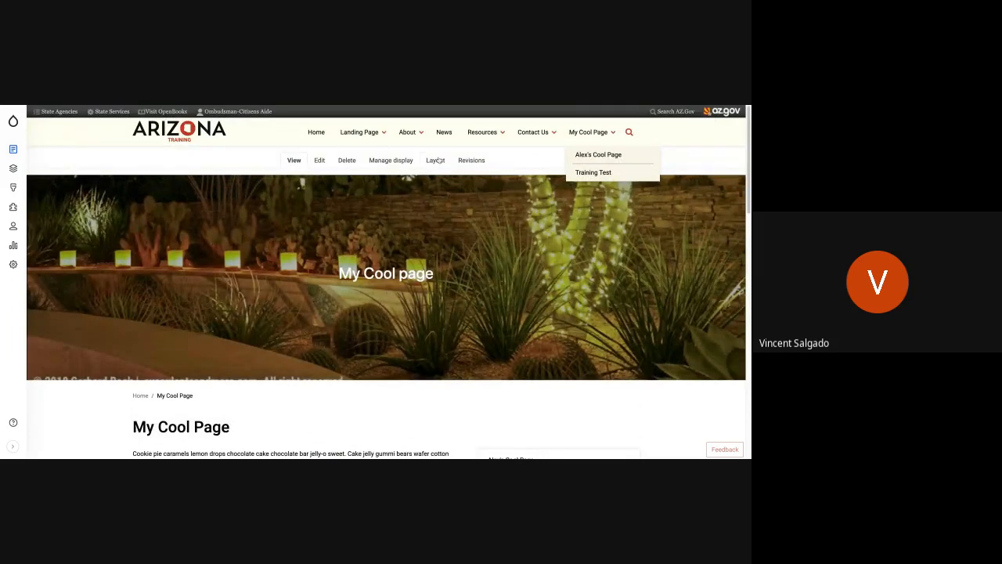
left_click(437, 160)
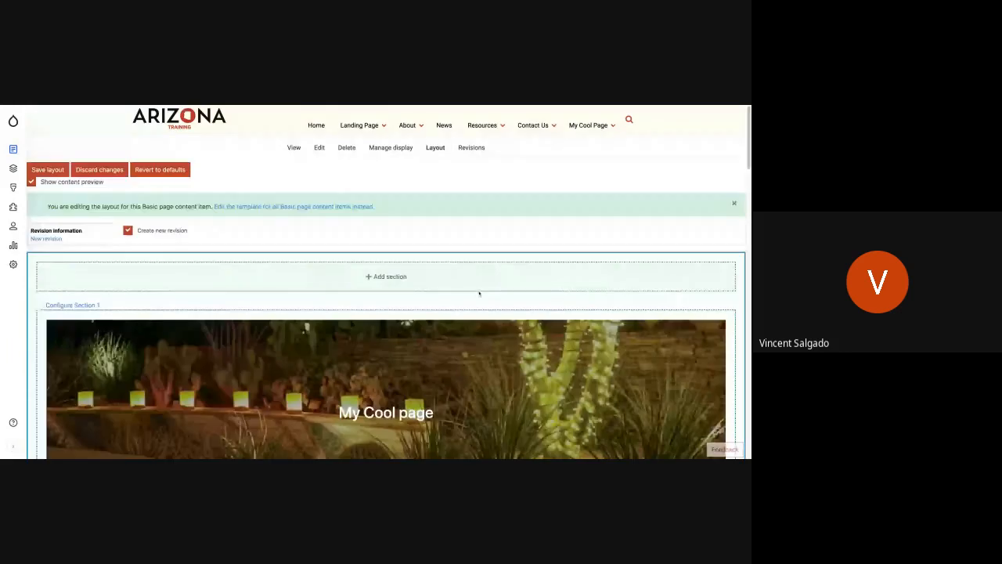
Filter the available blocks by "Card Set" and add the "Card Set Chick Fil A" block to Section 2 below the page title.
scroll(479, 293, "down", 5)
scroll(479, 292, "down", 2)
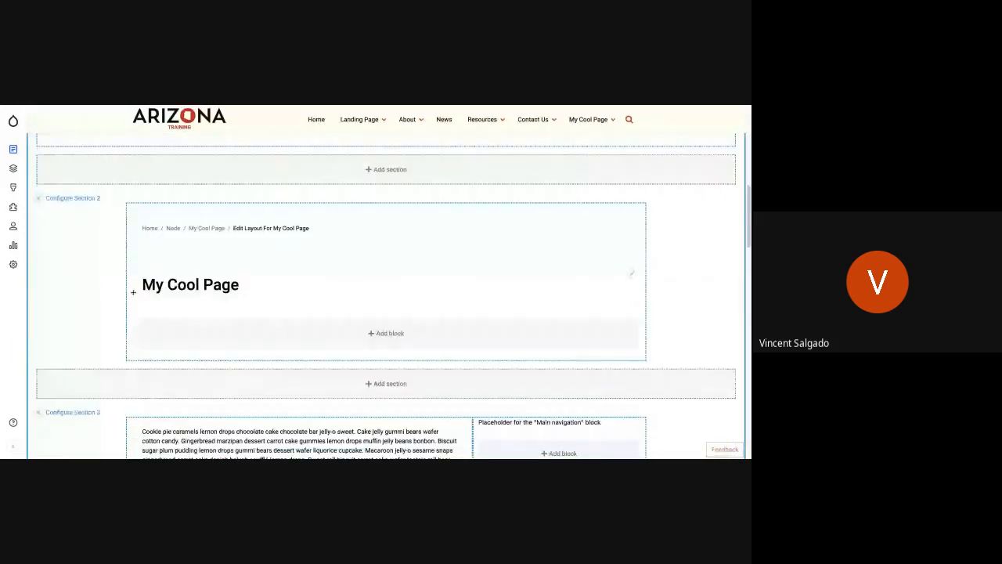
left_click(398, 335)
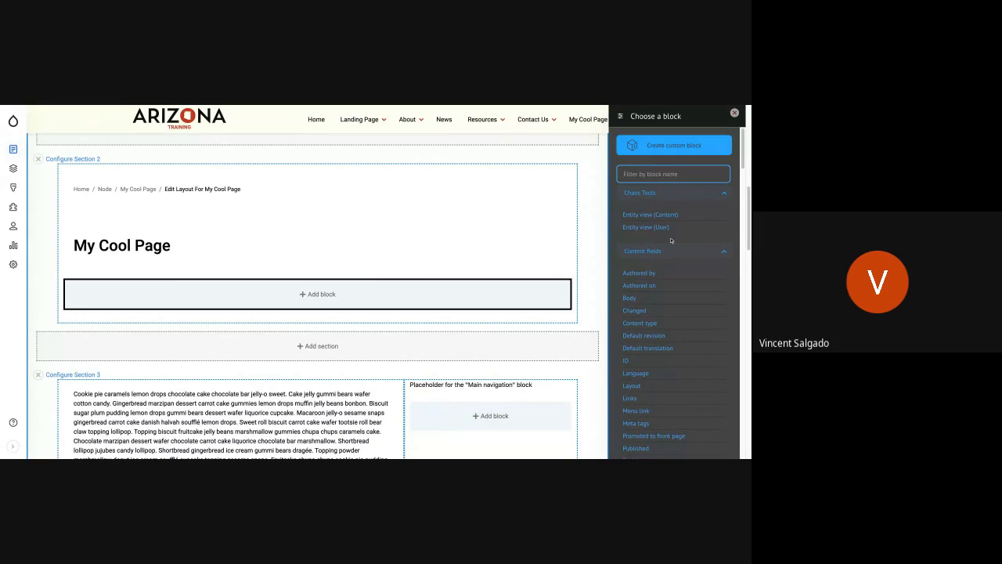
scroll(657, 252, "down", 10)
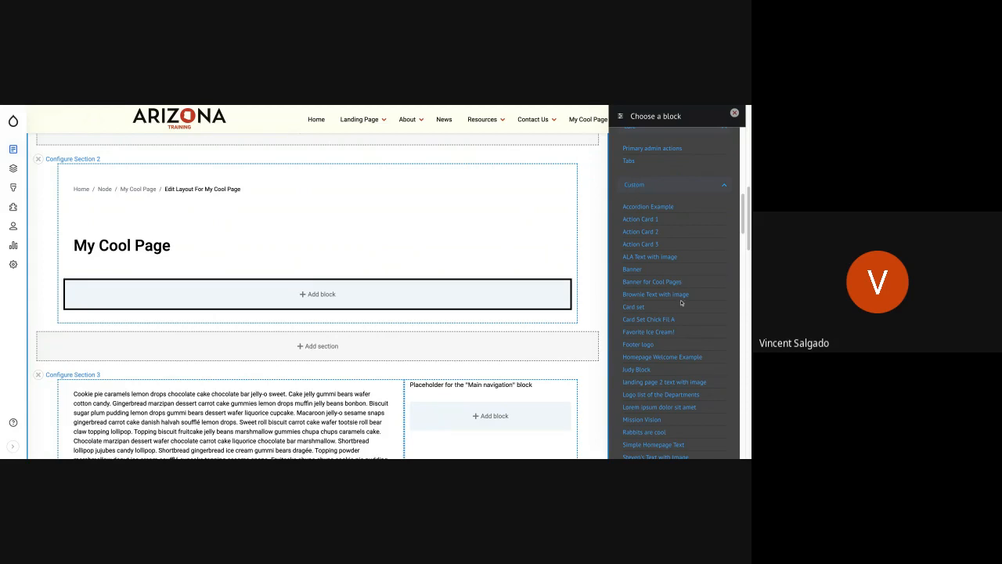
scroll(673, 294, "up", 8)
scroll(674, 235, "up", 3)
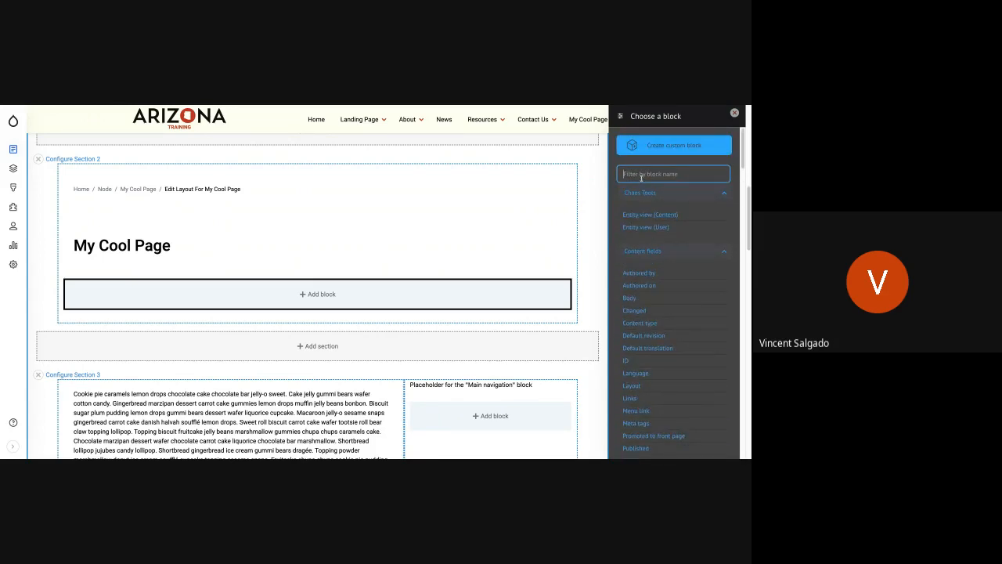
type("Card")
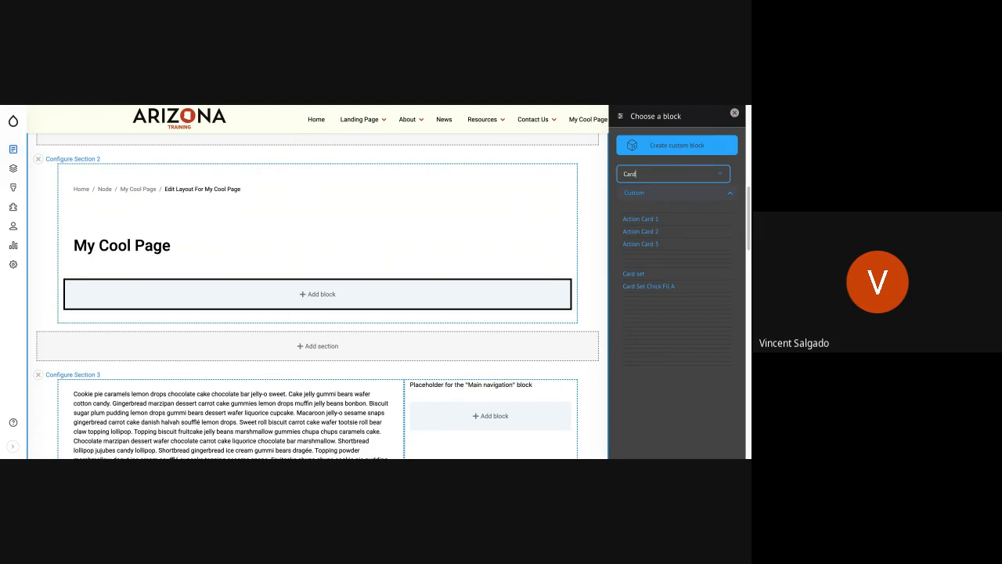
type(" Set")
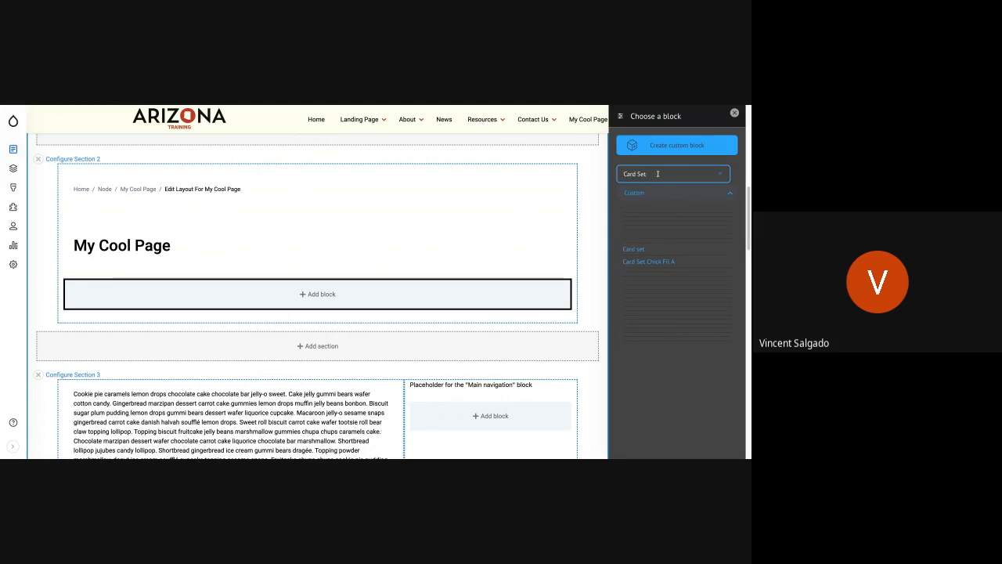
left_click(653, 263)
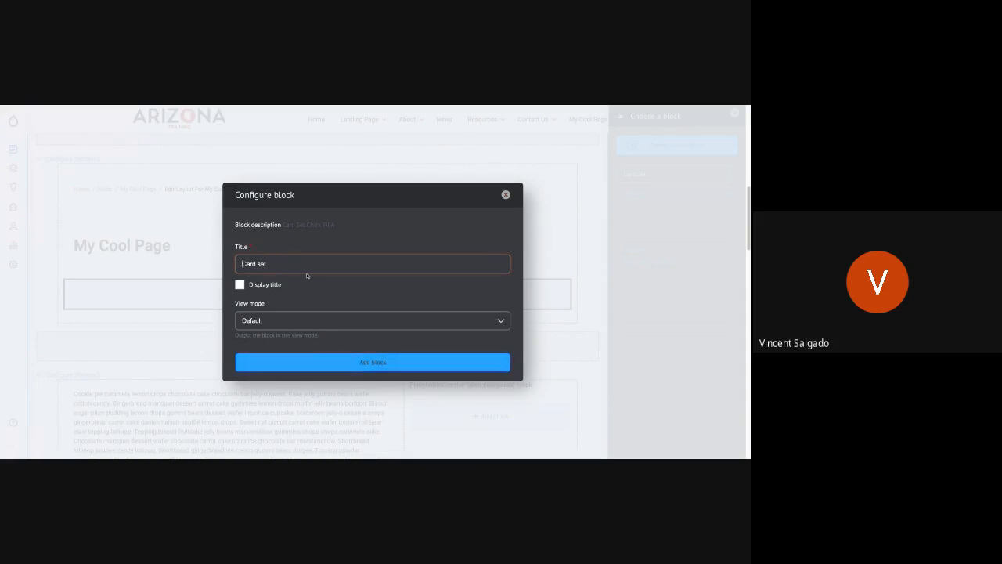
left_click(317, 364)
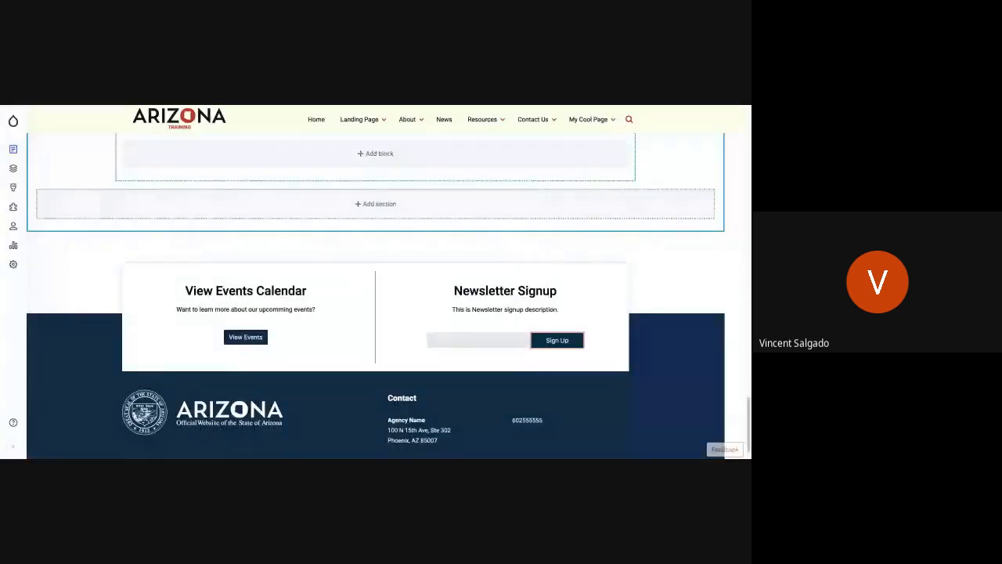
Save the My Cool Page layout and check the placed card set on the page.
scroll(330, 302, "up", 15)
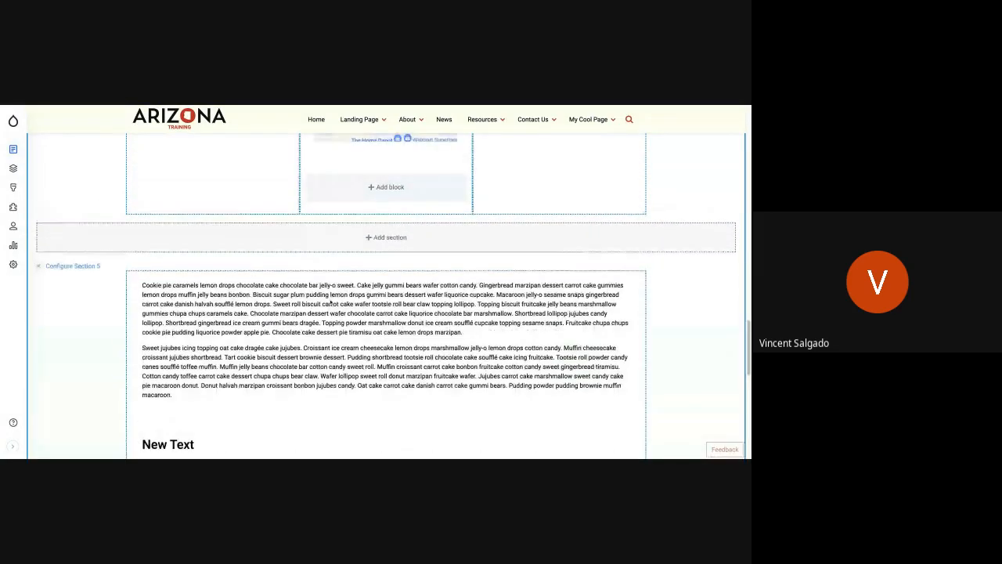
scroll(386, 297, "up", 3)
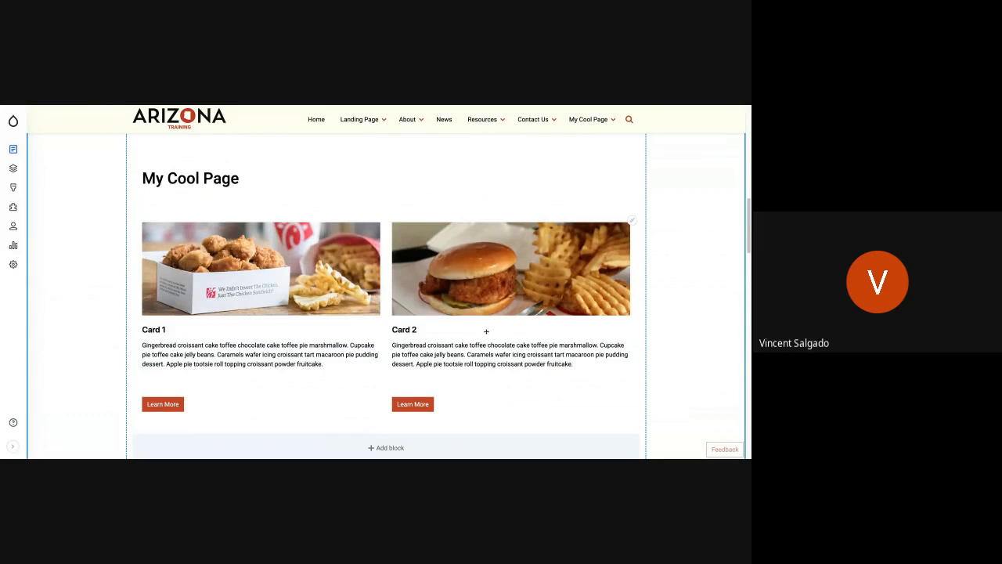
scroll(338, 338, "up", 5)
scroll(295, 328, "up", 3)
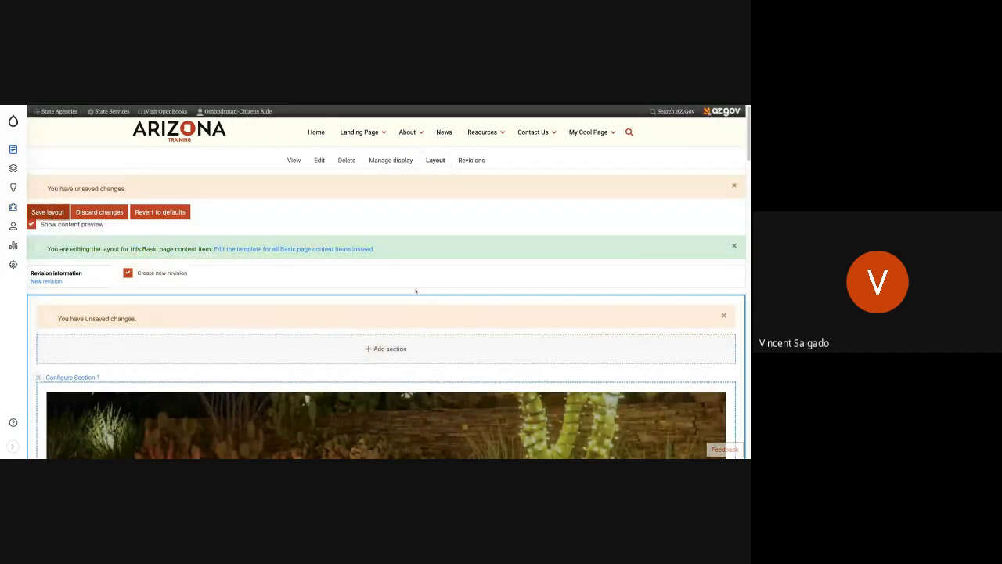
scroll(415, 297, "down", 5)
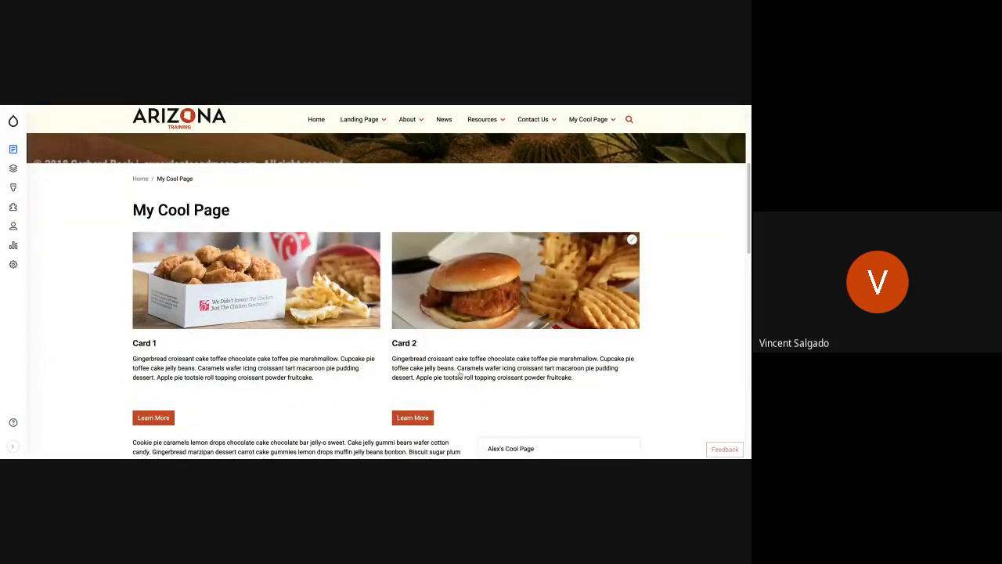
scroll(460, 374, "down", 2)
scroll(460, 374, "up", 2)
Go to the subpage under My Cool Page and open its layout for editing at Section 2.
mouse_move(612, 233)
scroll(616, 247, "up", 5)
mouse_move(579, 134)
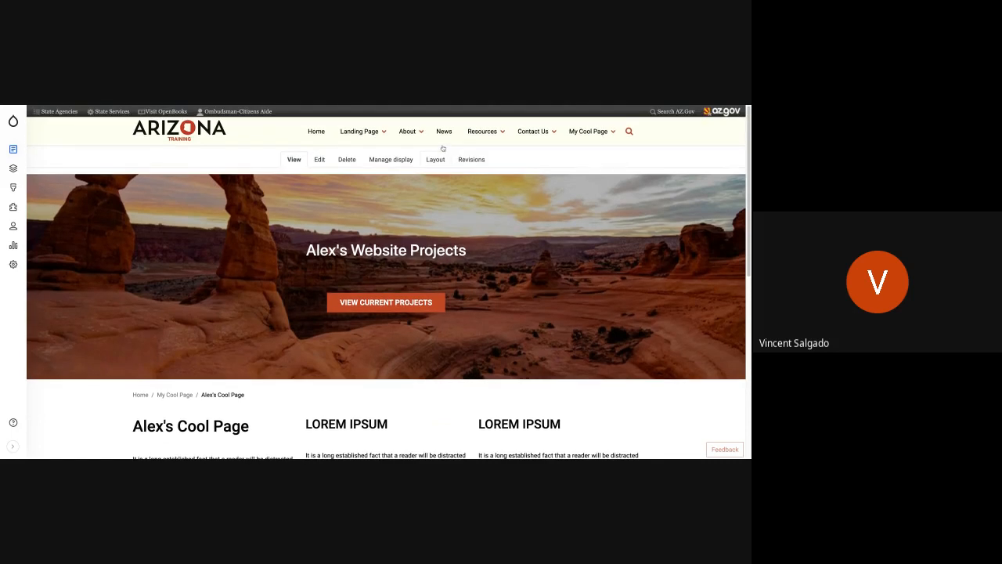
left_click(435, 159)
scroll(452, 359, "down", 4)
scroll(452, 359, "down", 3)
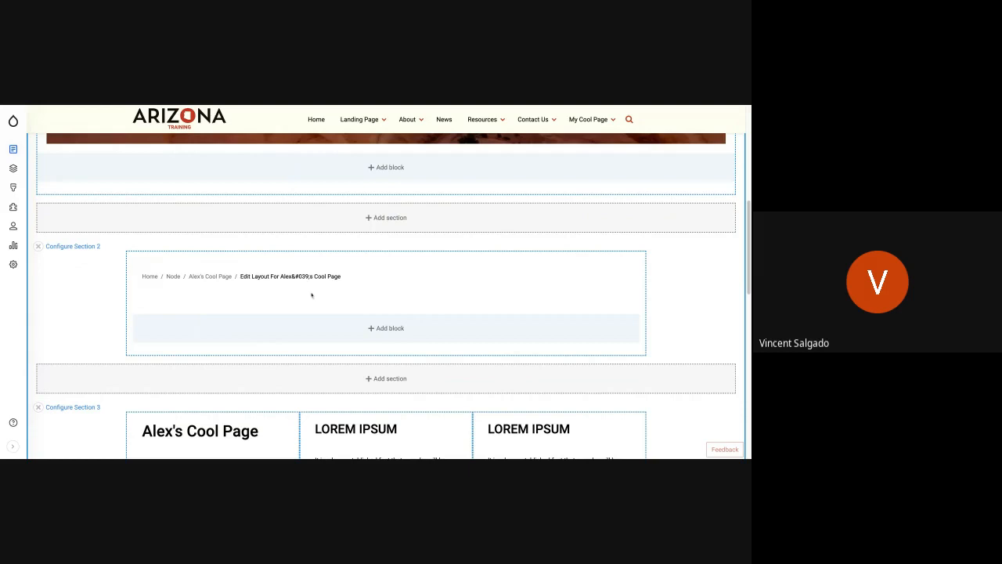
left_click(399, 329)
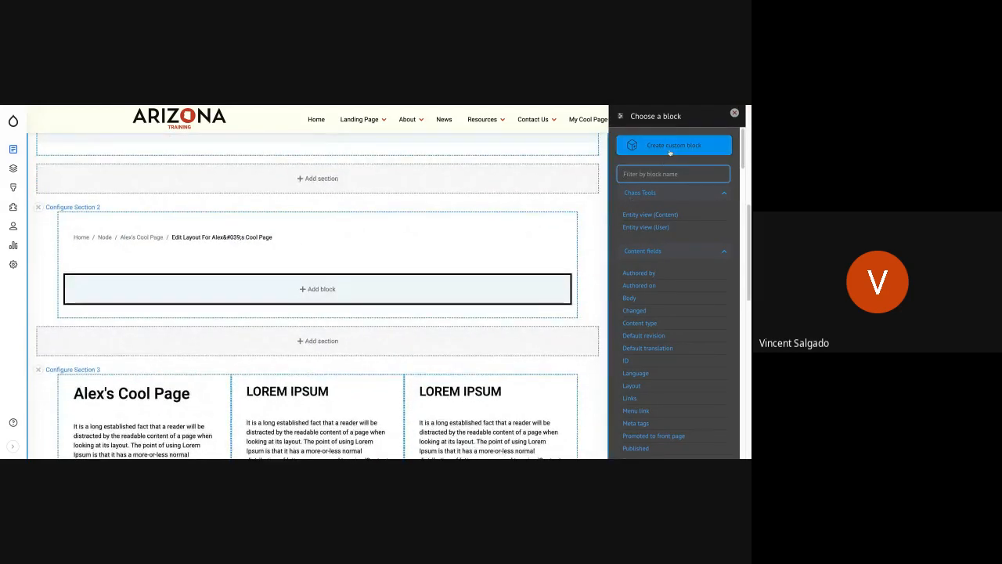
type("sard Sert")
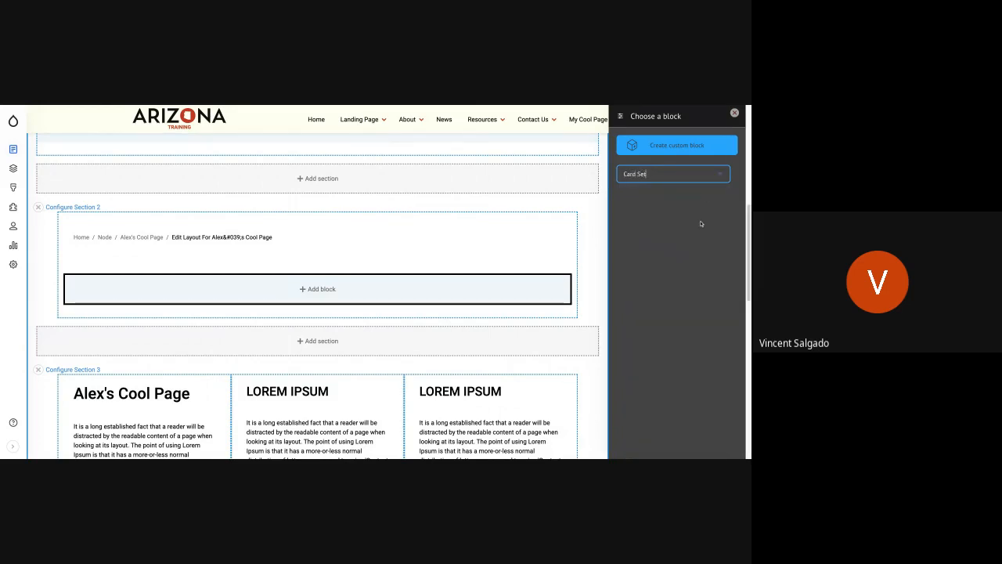
key("BackSpace")
key("BackSpace")
key("BackSpace")
type("set")
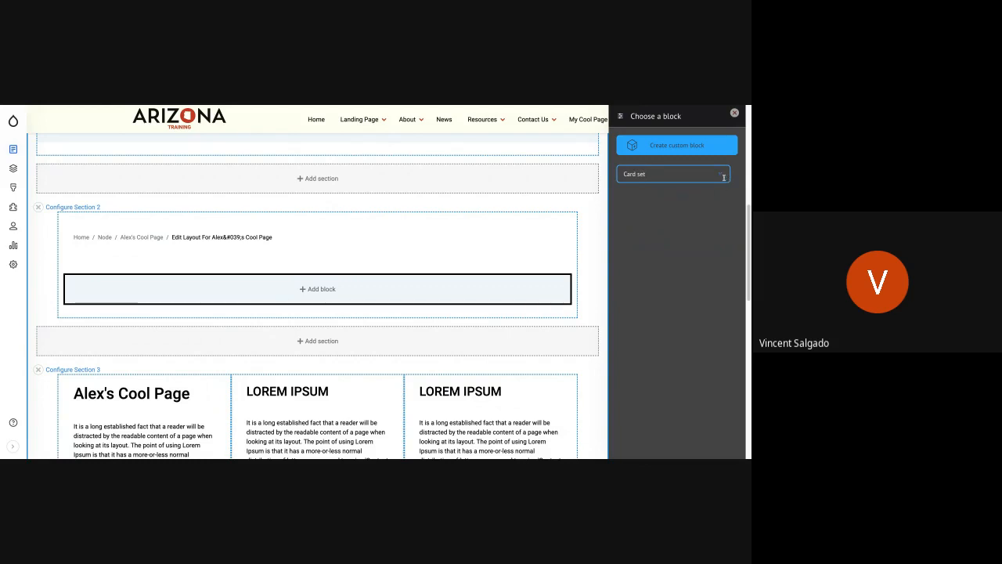
key("ctrl+a")
key("BackSpace")
type("card")
left_click(720, 174)
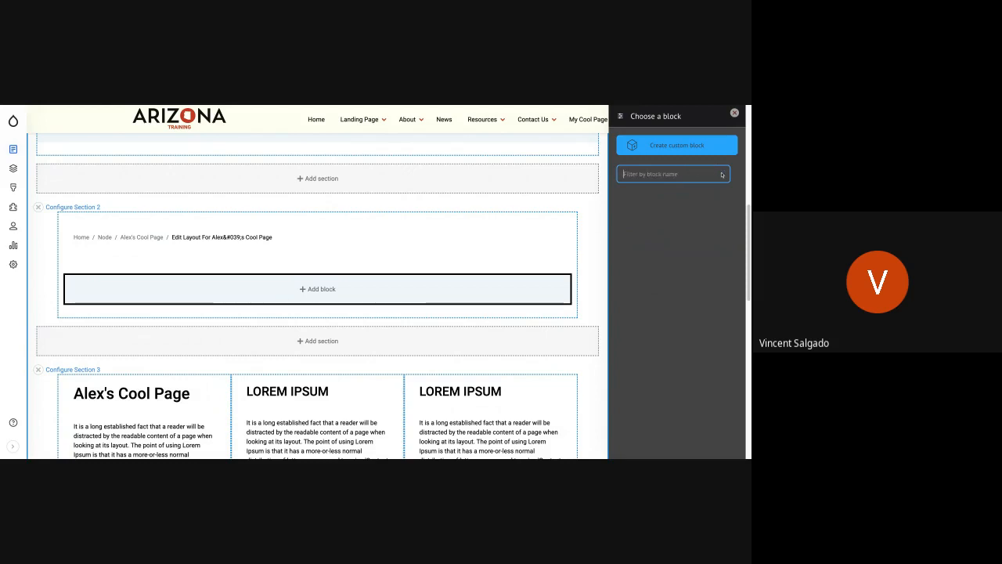
left_click(660, 229)
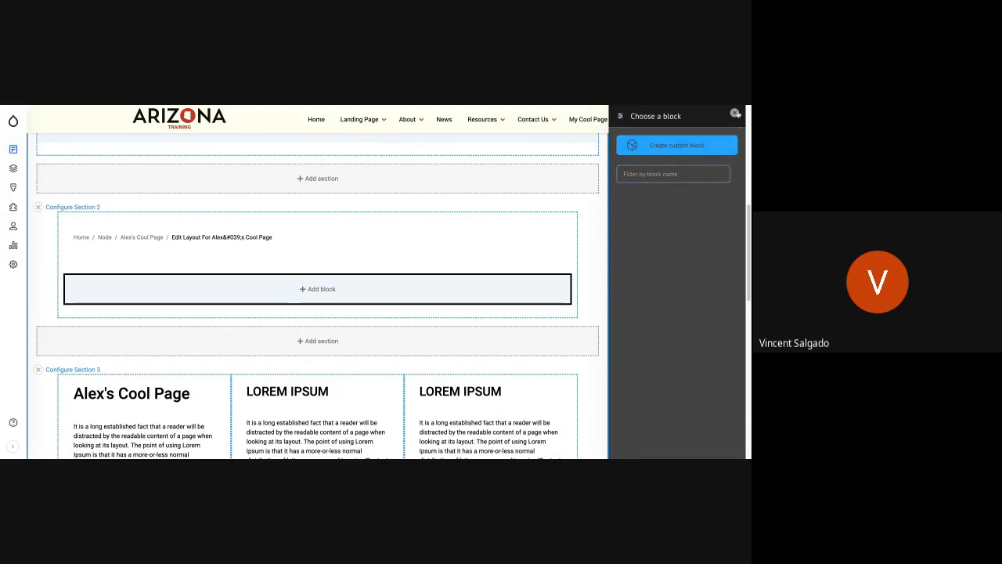
left_click(735, 114)
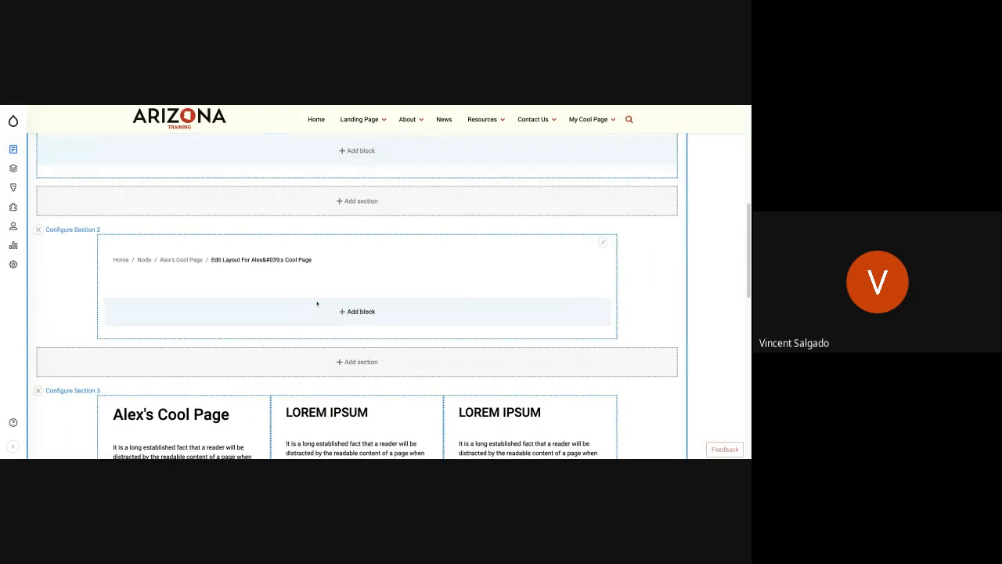
Filter the available blocks by "car" and add the "Card Set Chick Fil A" block to Section 2 below the breadcrumb.
left_click(388, 329)
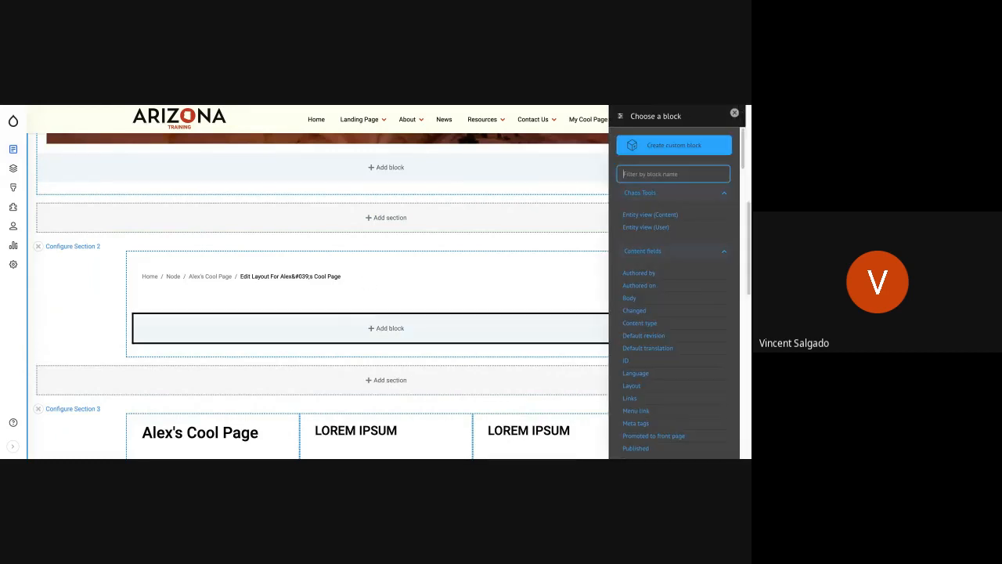
type("car")
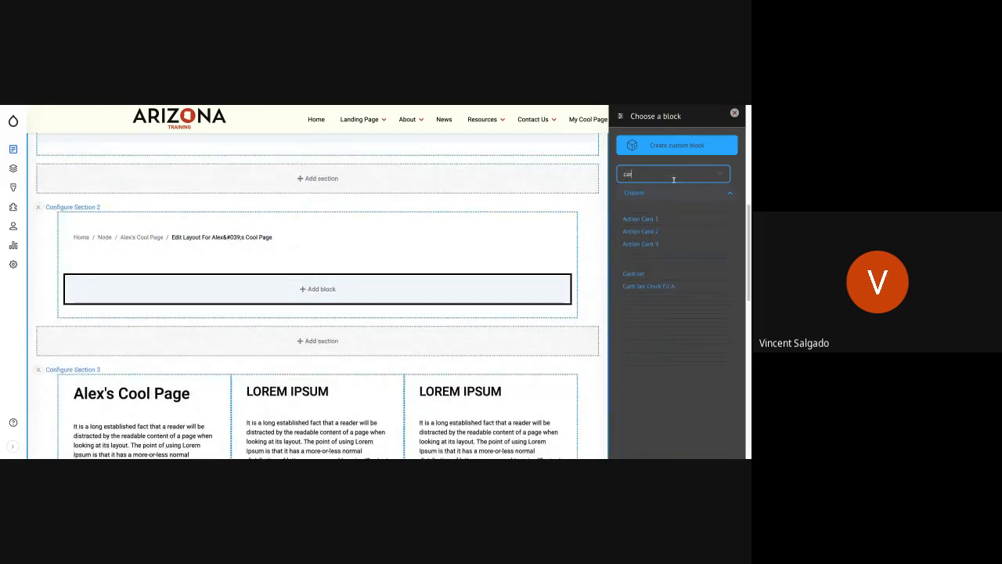
left_click(637, 286)
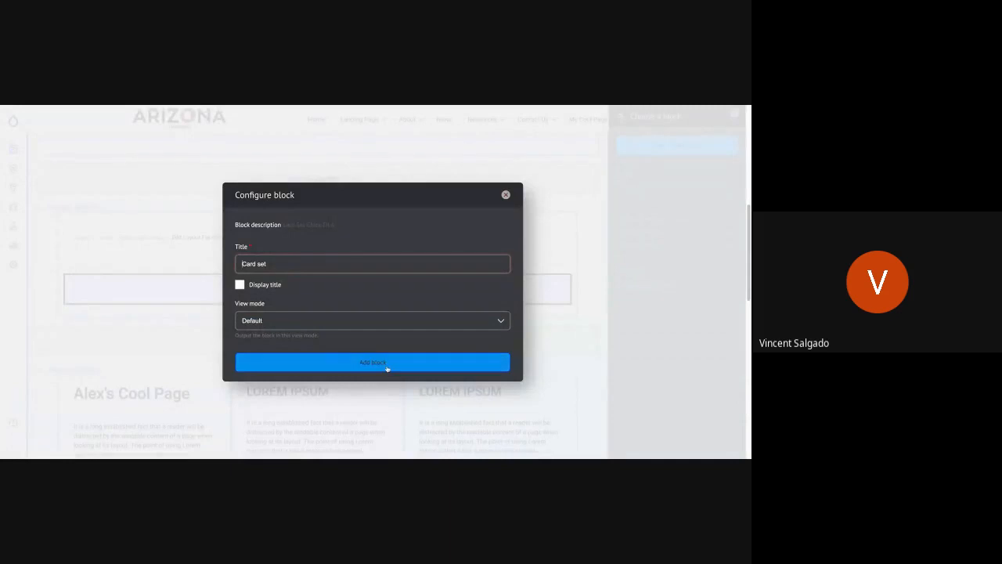
left_click(384, 367)
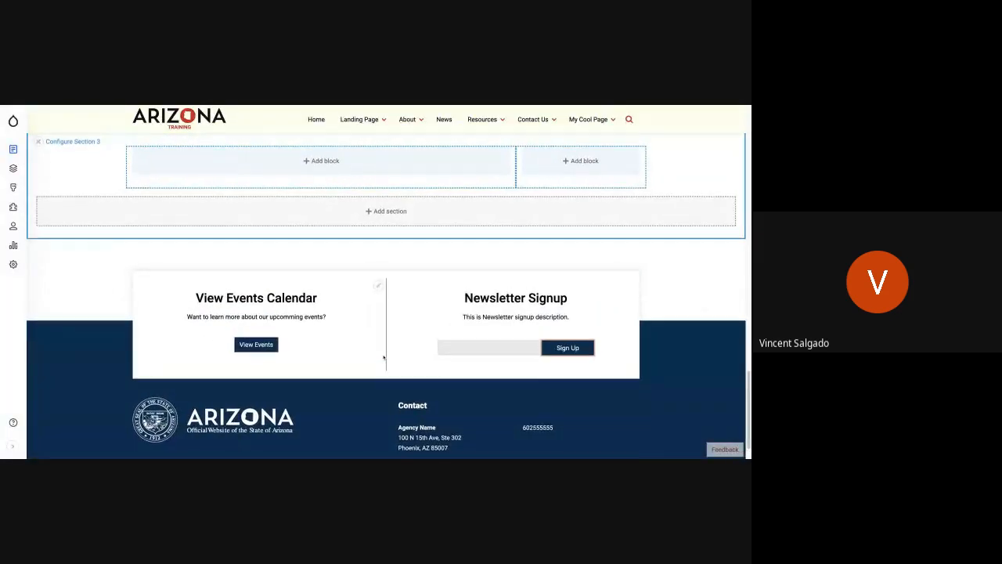
Save the layout of the subpage with the card set block.
scroll(382, 356, "up", 7)
scroll(388, 295, "up", 8)
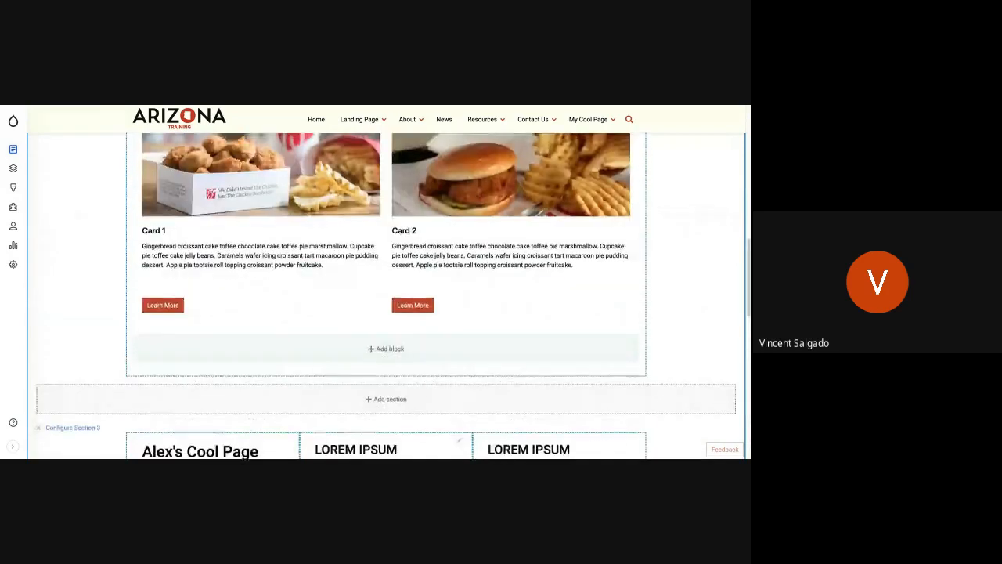
scroll(387, 295, "up", 3)
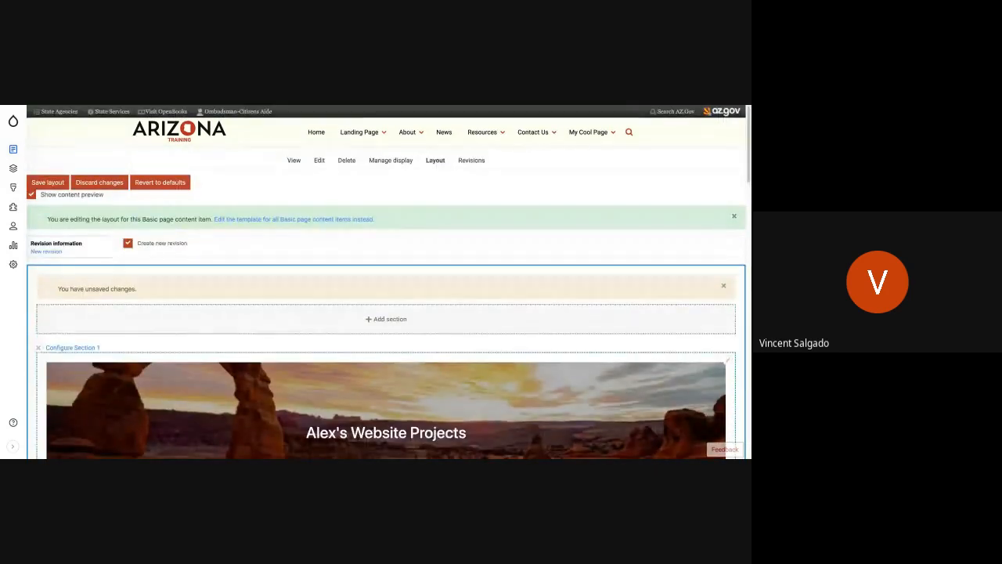
left_click(47, 183)
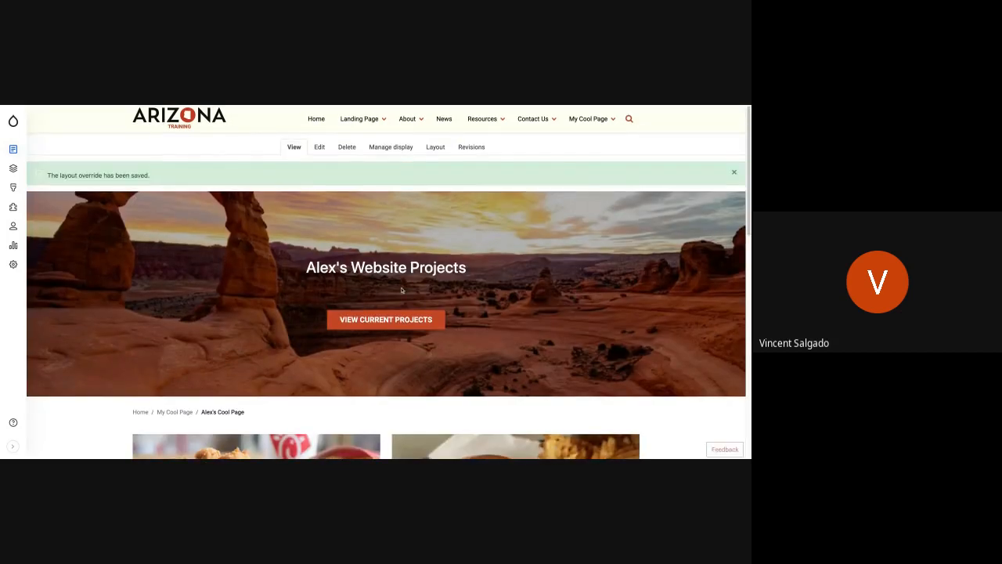
Review the card set on the subpage and open its custom block for editing.
scroll(402, 290, "down", 3)
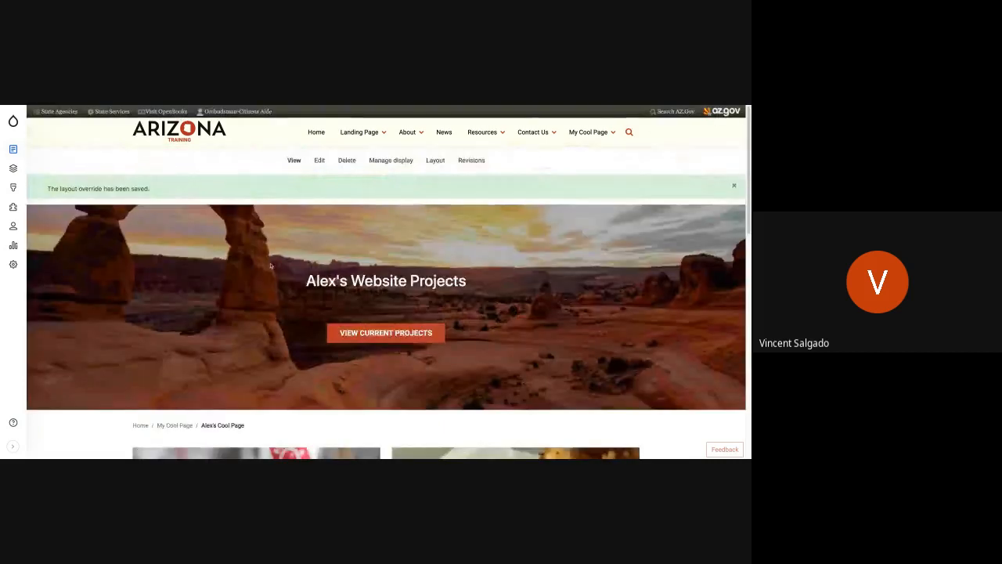
scroll(344, 266, "down", 4)
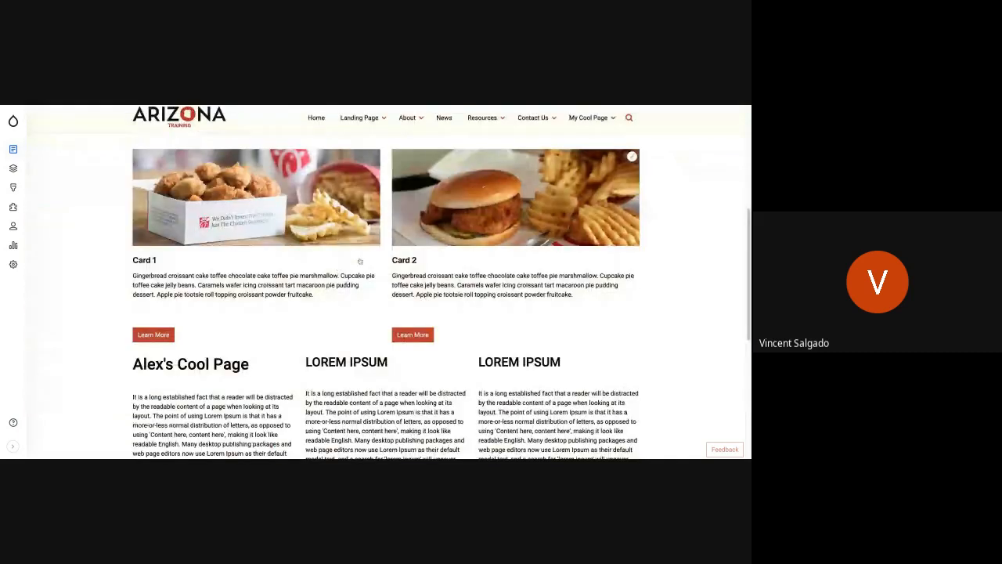
scroll(360, 261, "up", 3)
scroll(348, 297, "down", 2)
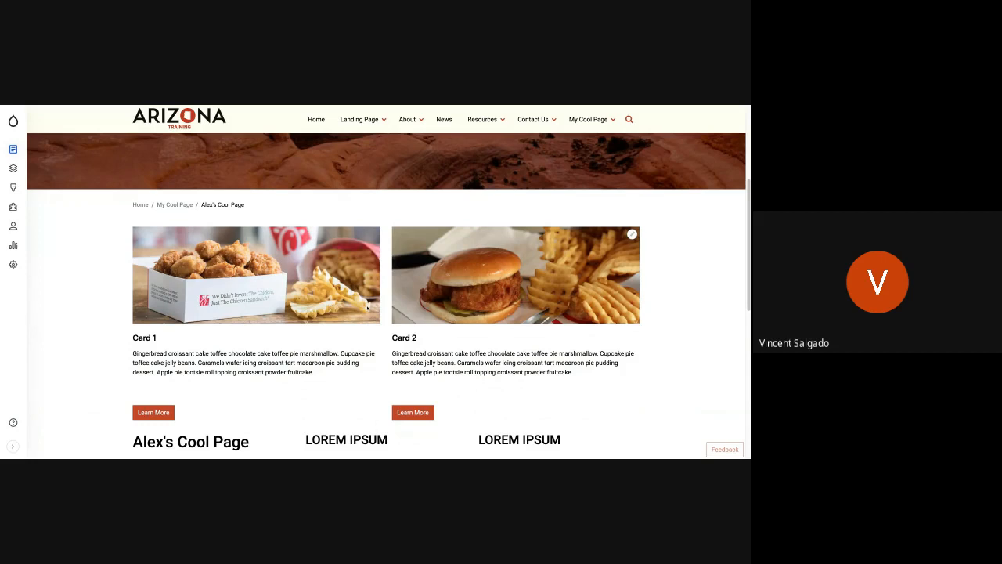
left_click(632, 235)
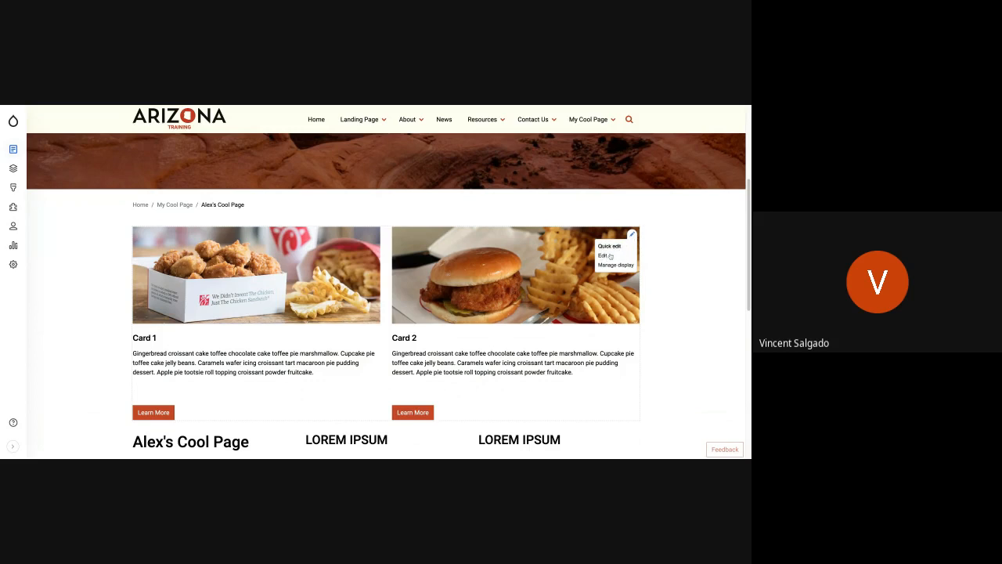
left_click(602, 257)
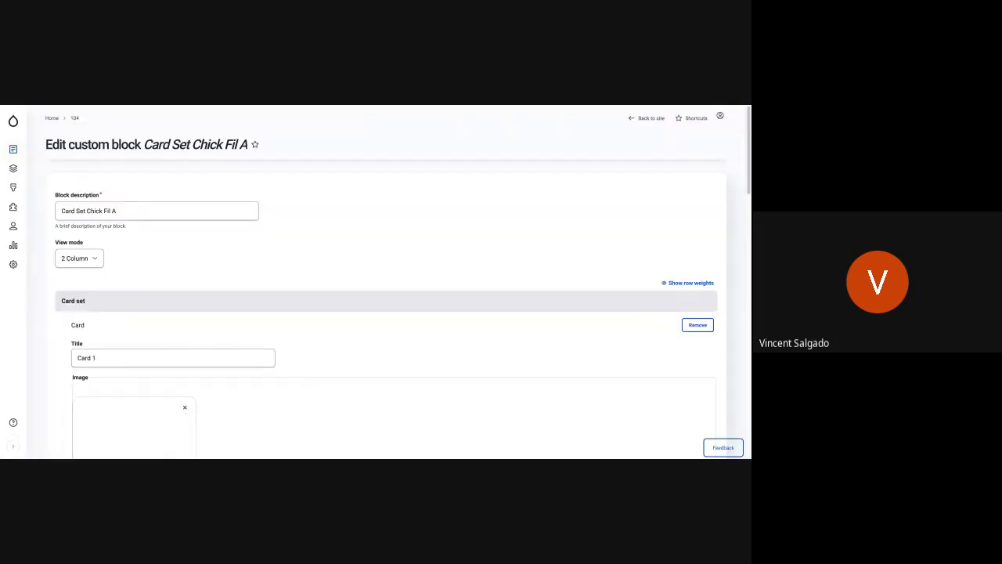
left_click(97, 286)
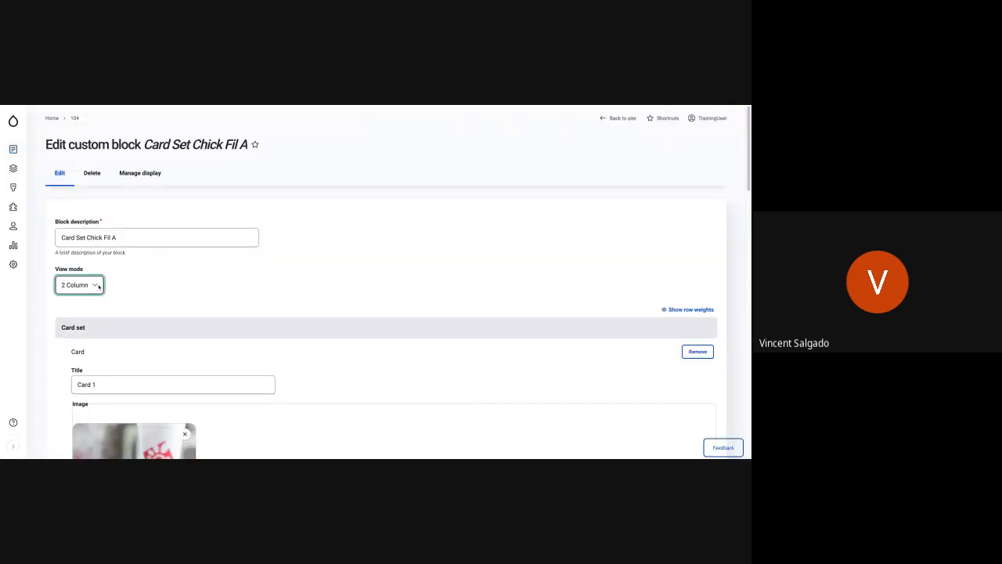
Add another card to the end of the card set and title it "Card 3".
scroll(199, 290, "down", 10)
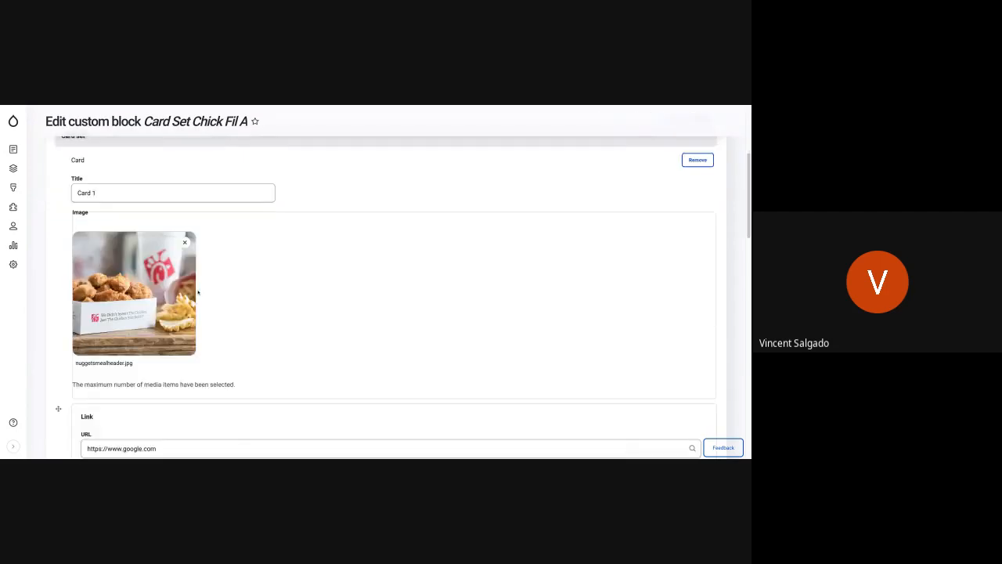
scroll(198, 292, "down", 10)
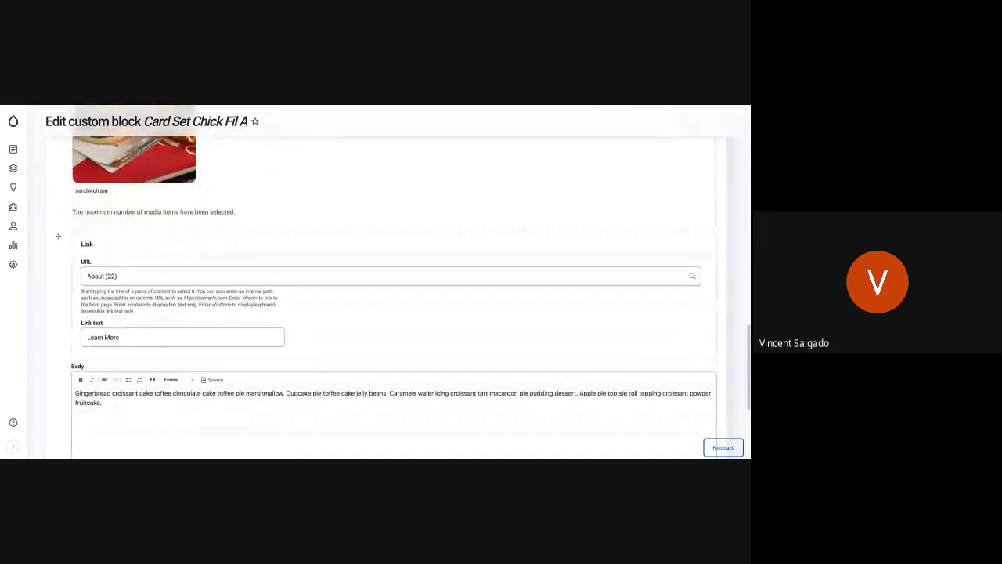
left_click(73, 343)
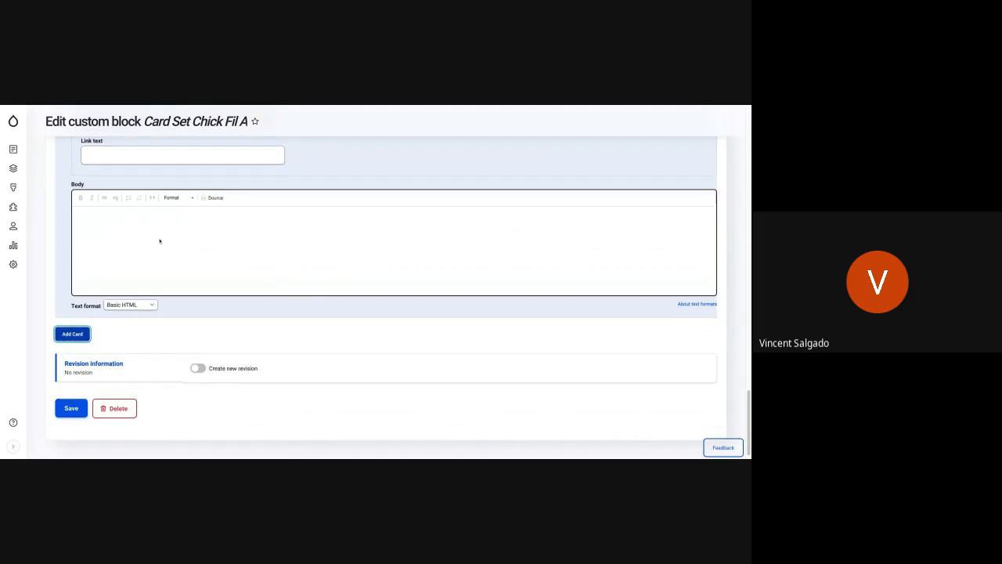
scroll(159, 240, "up", 3)
scroll(107, 203, "up", 2)
left_click(97, 224)
type("card")
key("BackSpace")
key("BackSpace")
key("BackSpace")
key("BackSpace")
type("Card 3")
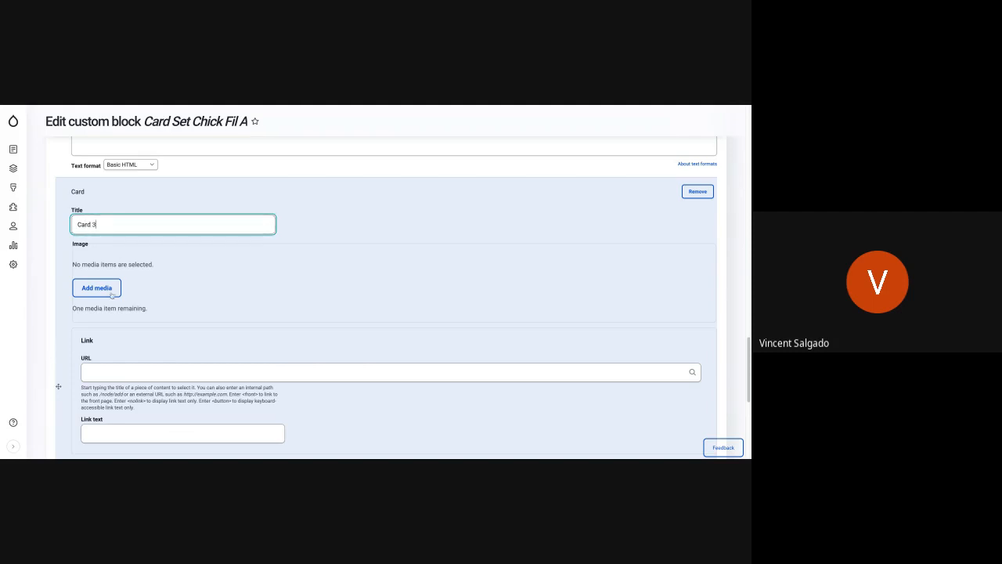
Insert the existing media image pb_brownnie.jpg into Card 3.
left_click(113, 295)
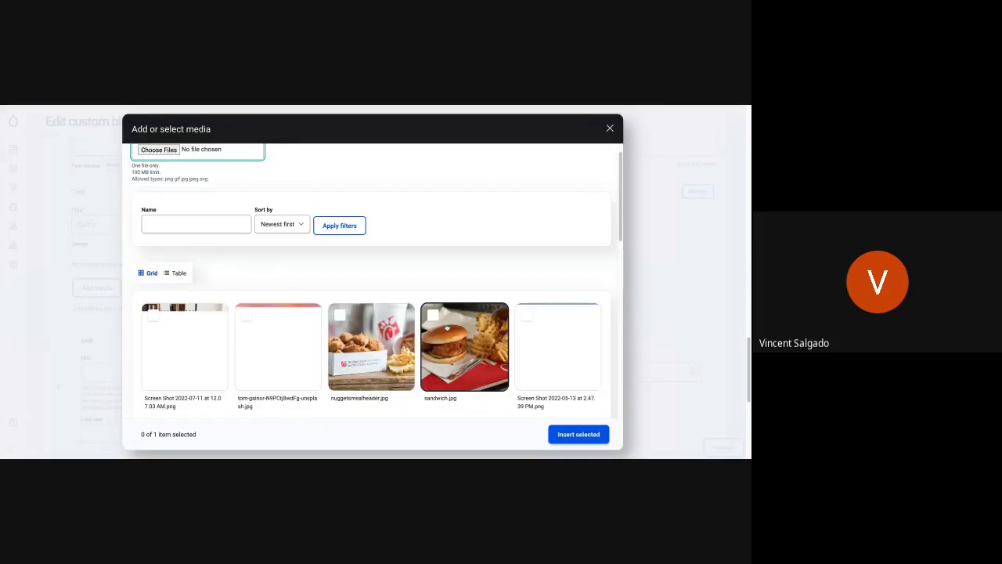
scroll(446, 327, "down", 1)
scroll(446, 327, "down", 3)
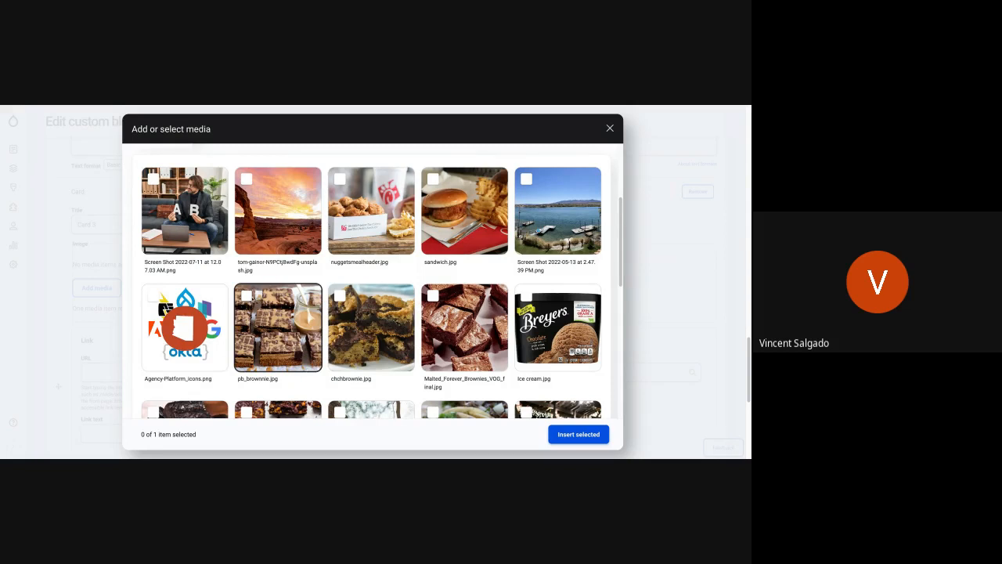
left_click(246, 296)
left_click(564, 435)
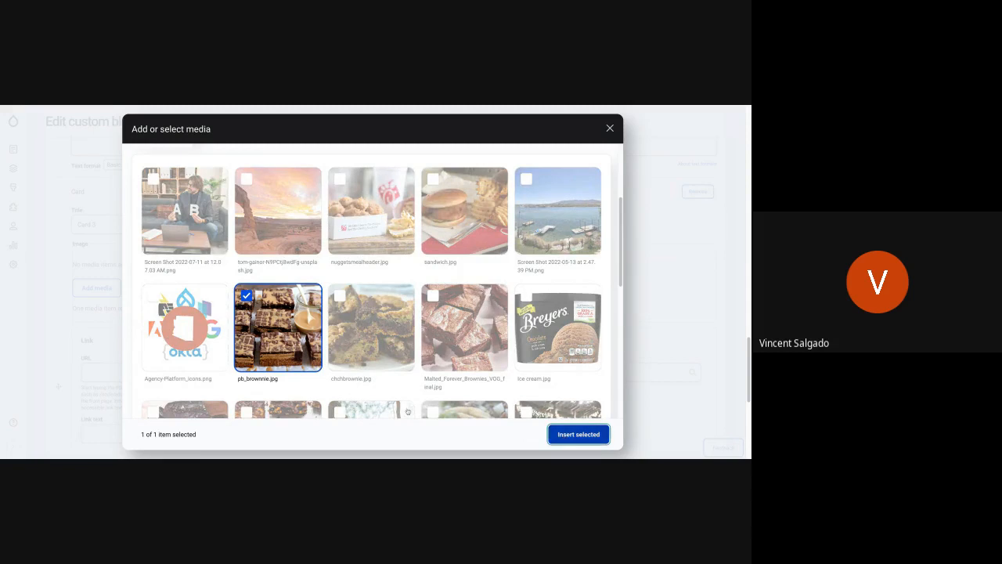
Link Card 3 to the content item Landing Page 3 and set its link text to "Learn More".
scroll(231, 382, "down", 4)
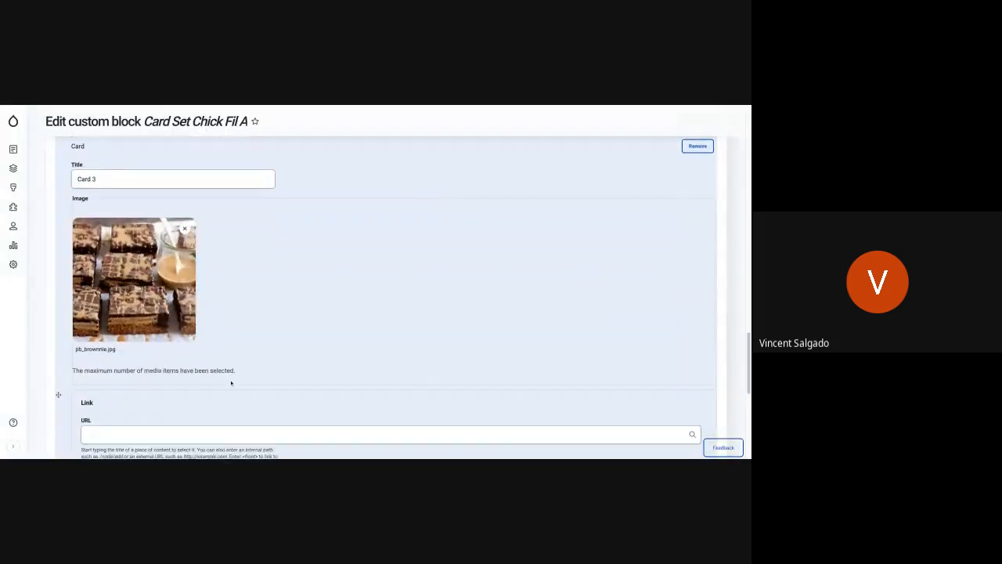
left_click(141, 324)
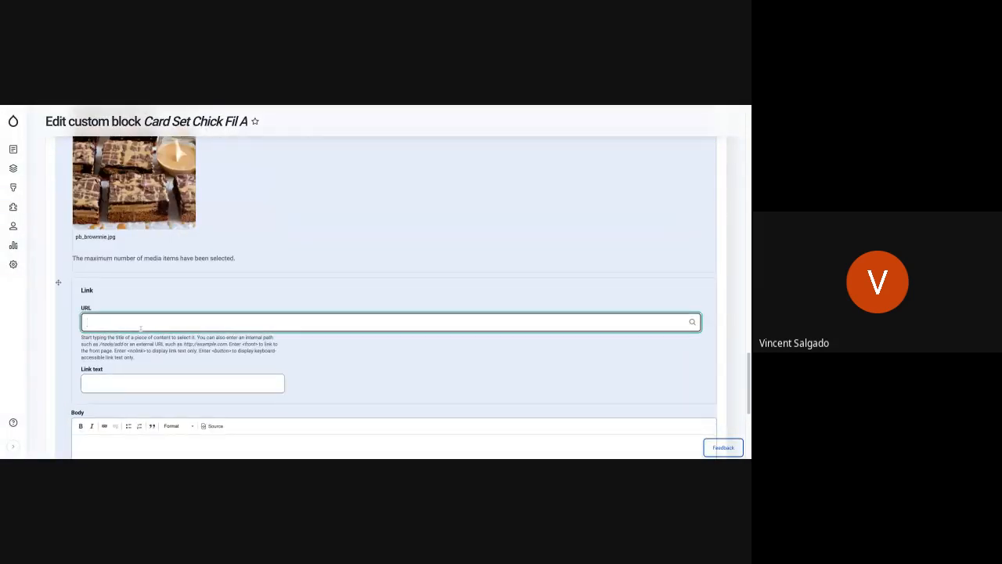
type("Landin")
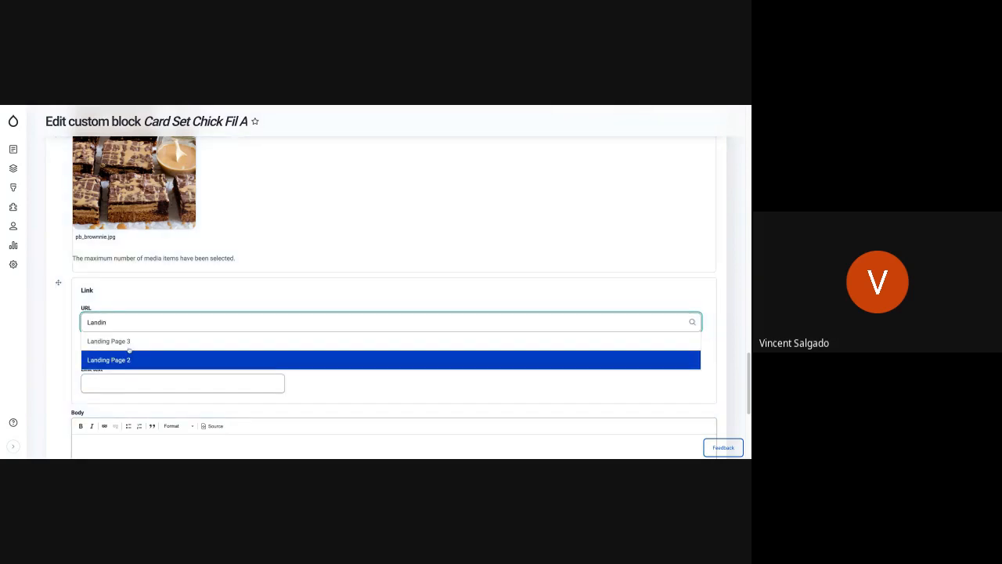
left_click(130, 342)
left_click(149, 382)
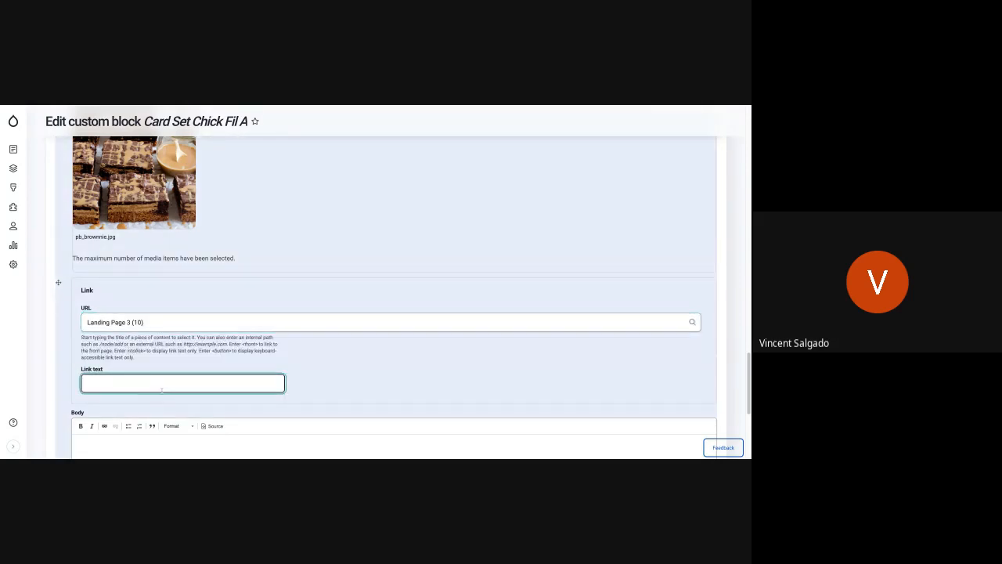
type("Learn More")
Paste the copied "Gingerbread croissant cake" filler paragraph into Card 3's body and save the custom block.
left_click(148, 441)
scroll(209, 398, "down", 3)
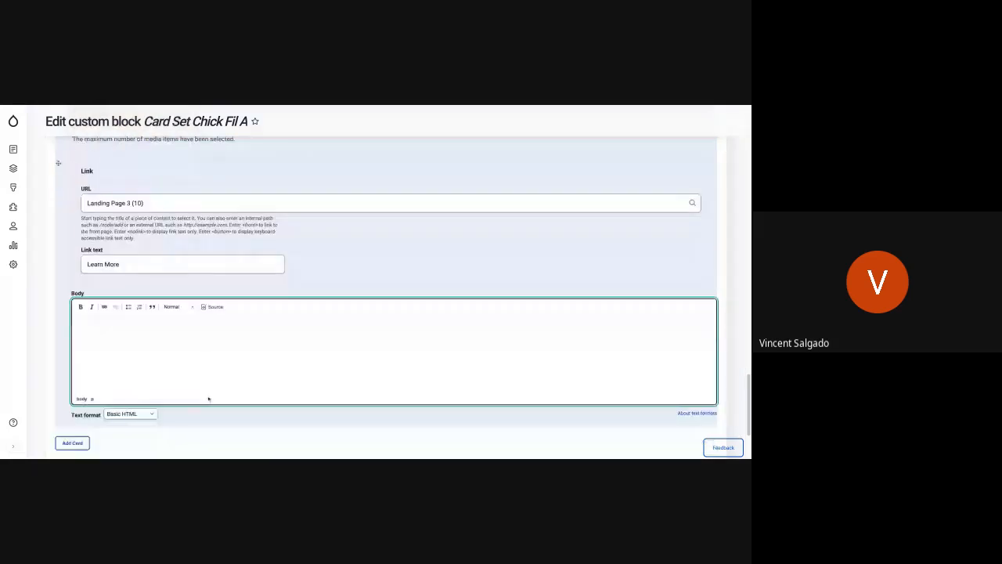
type("Gingerbread croissant cake toffee chocolate cake toffee pie marshmallow. Cupcake pie toffee cake jelly beans. Caramels wafer icing croissant tart macaroon pie pudding dessert. Apple pie tootsie roll topping croissant powder fruitcake.")
scroll(371, 322, "down", 3)
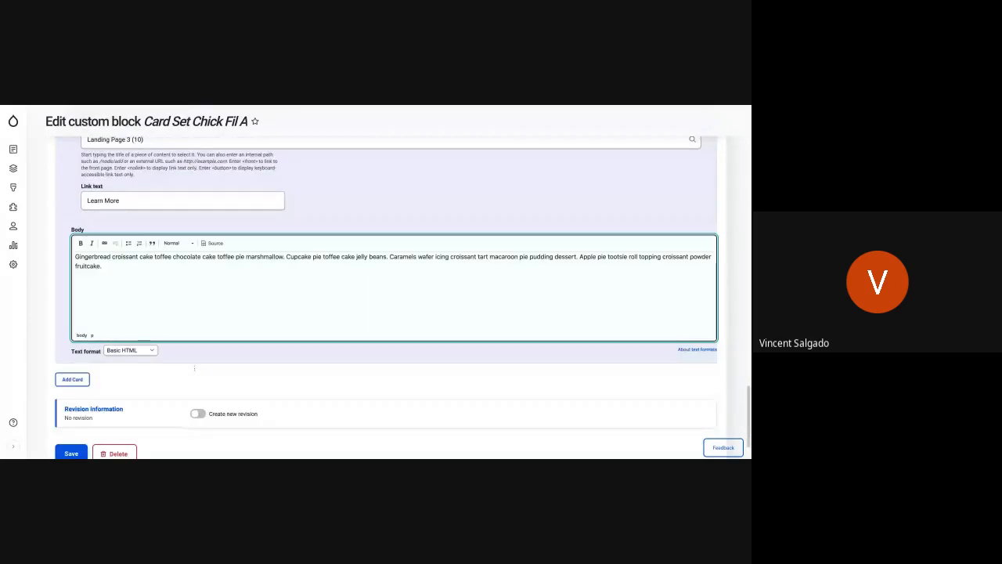
left_click(371, 323)
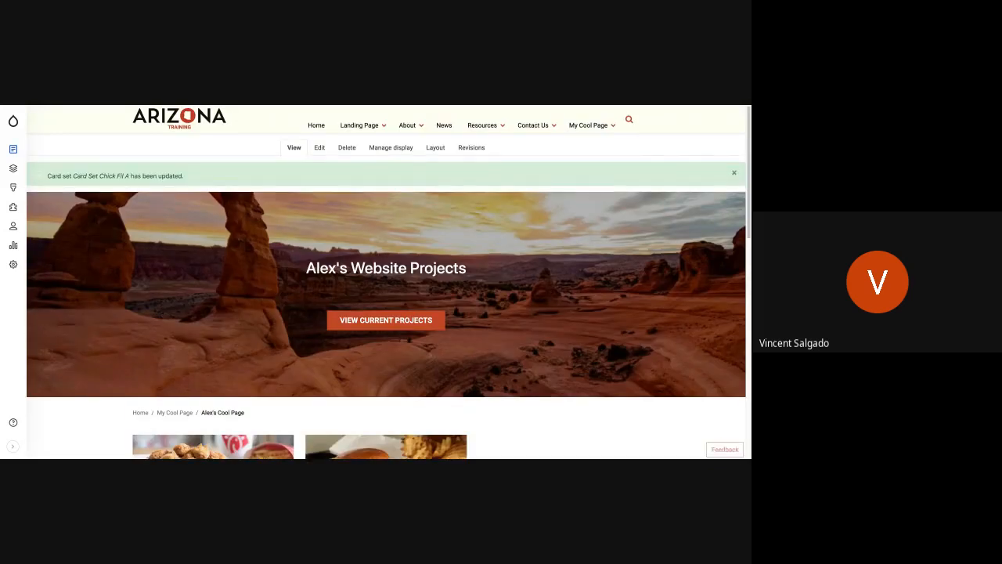
Check the updated card set on the subpage and open its parent page, My Cool Page.
scroll(386, 282, "down", 3)
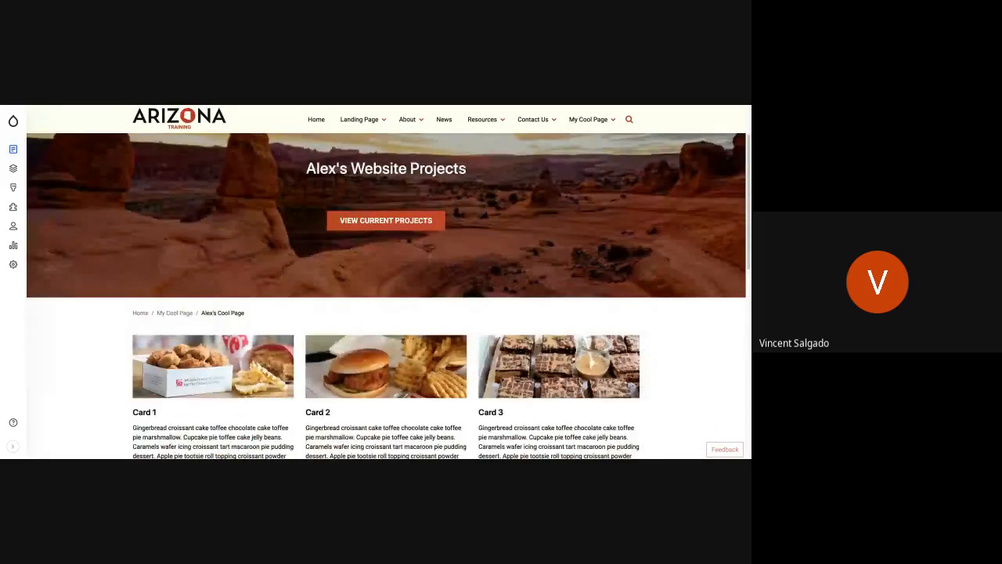
scroll(548, 320, "down", 1)
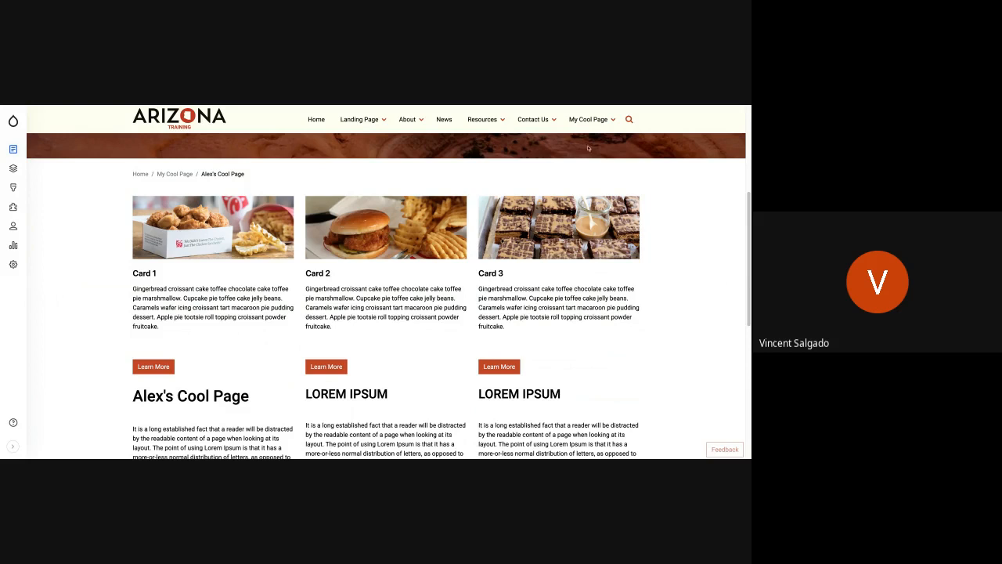
mouse_move(587, 124)
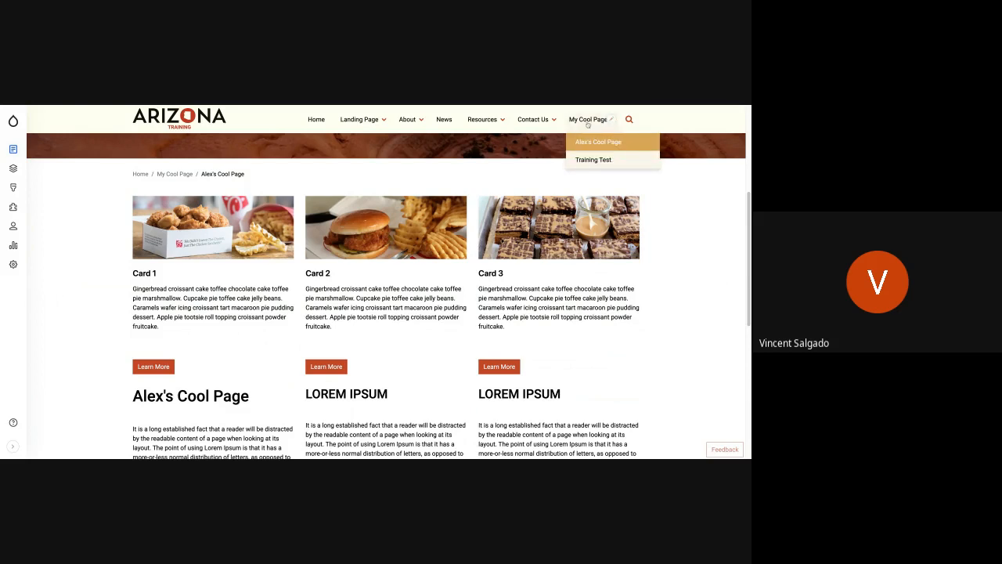
left_click(588, 121)
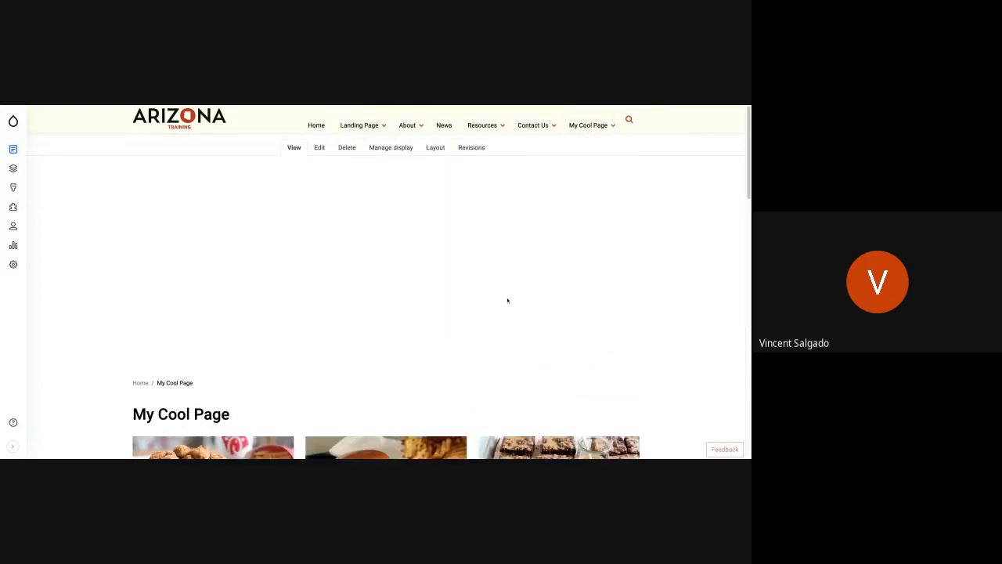
Examine the shared card set and surrounding content on My Cool Page, and switch to the "Task 2: Create Reusable Block" slide.
scroll(509, 294, "down", 5)
scroll(501, 302, "up", 1)
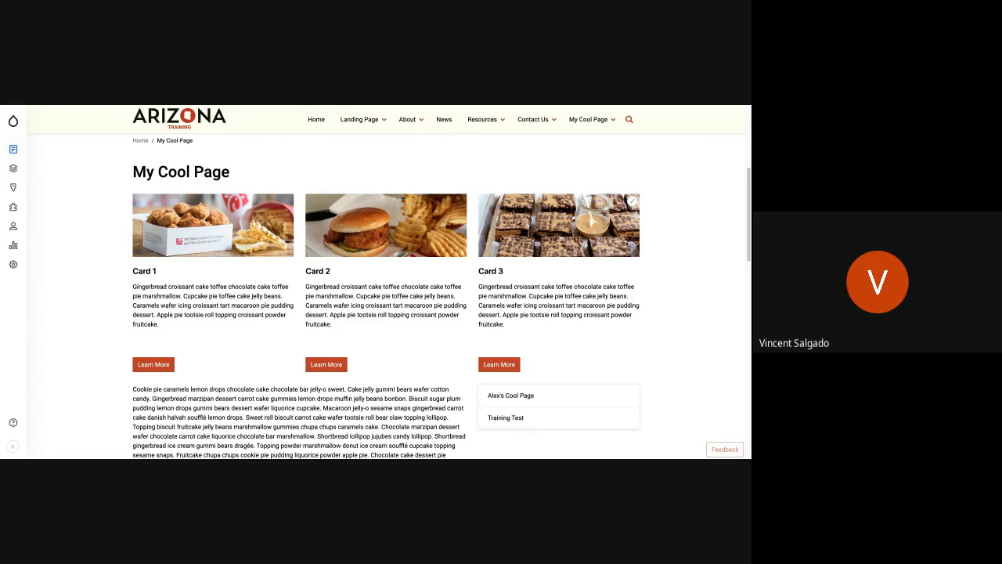
scroll(407, 291, "down", 1)
scroll(407, 293, "up", 3)
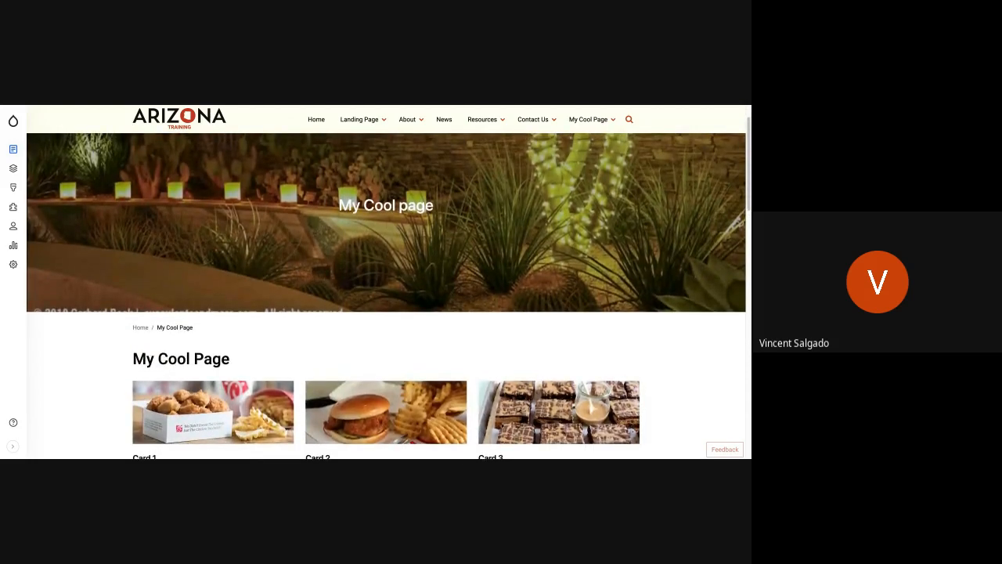
scroll(386, 281, "up", 2)
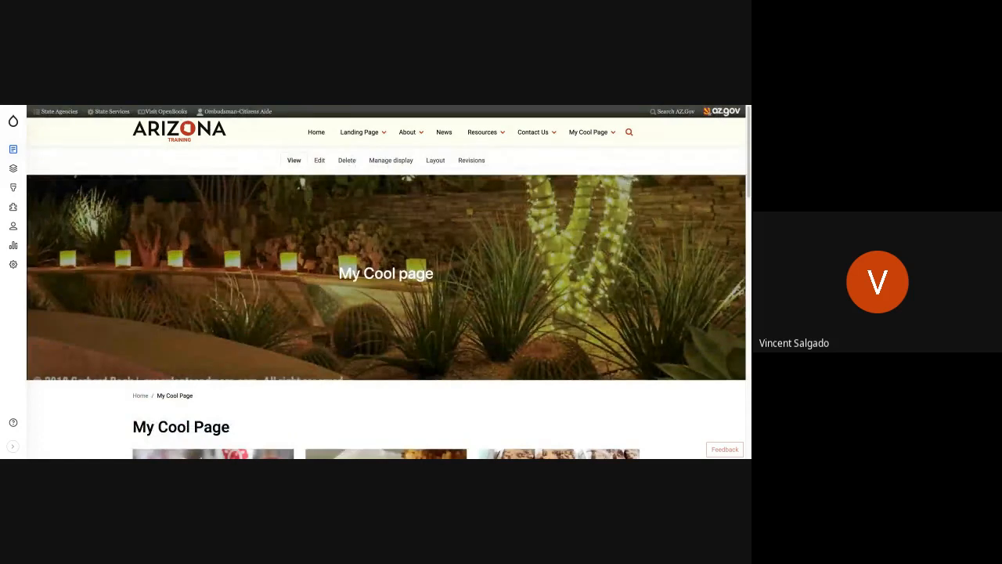
scroll(386, 282, "down", 5)
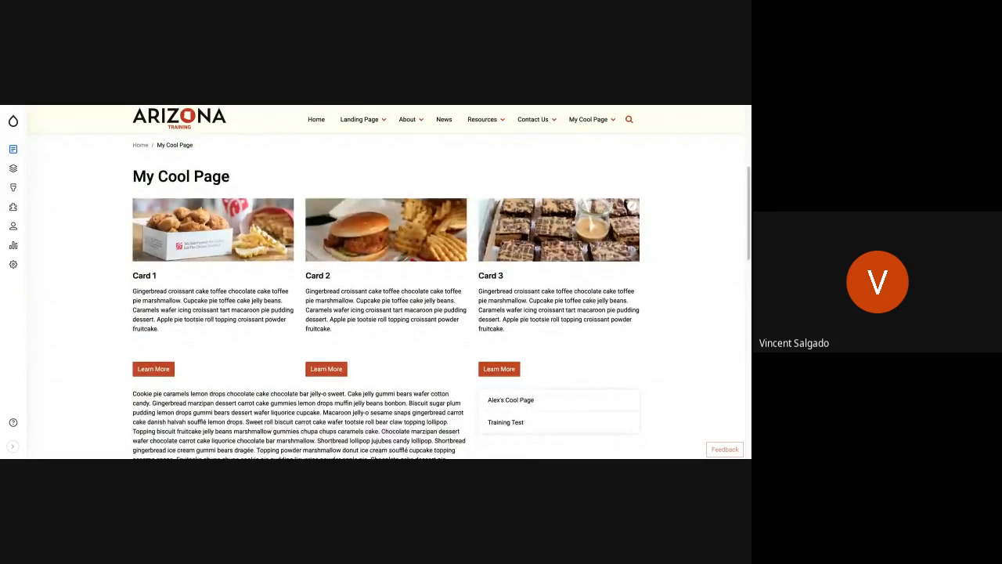
scroll(386, 282, "up", 5)
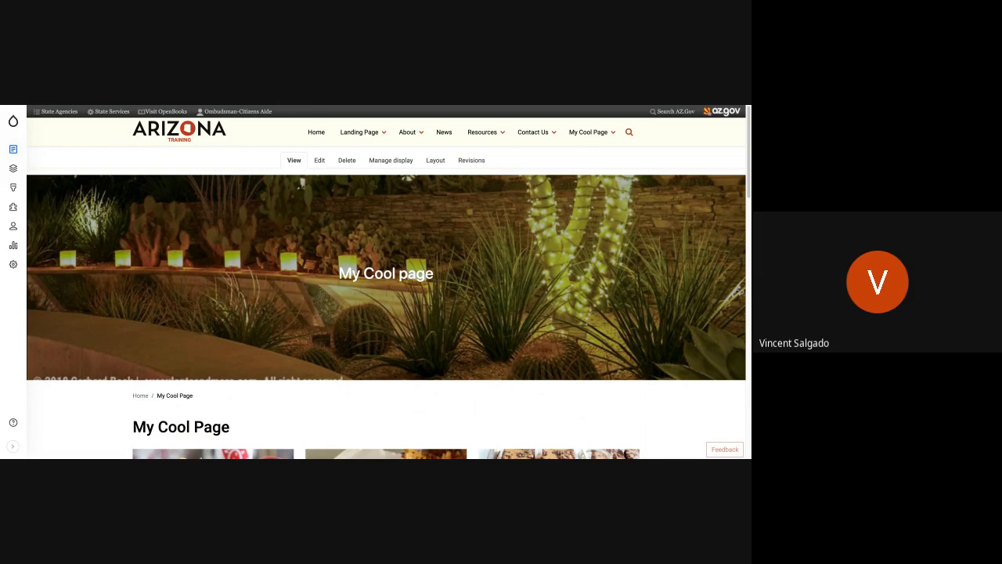
key("alt+Tab")
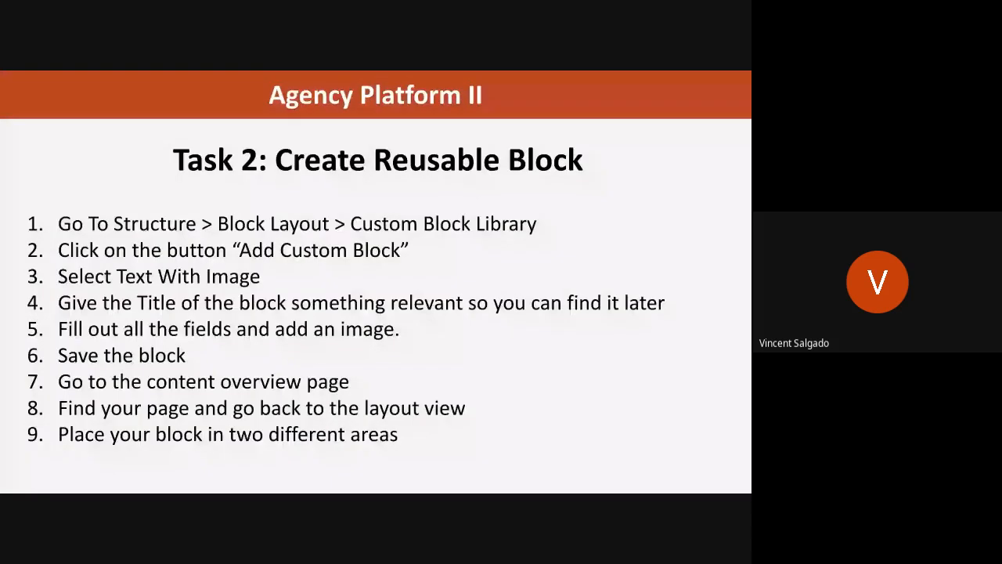
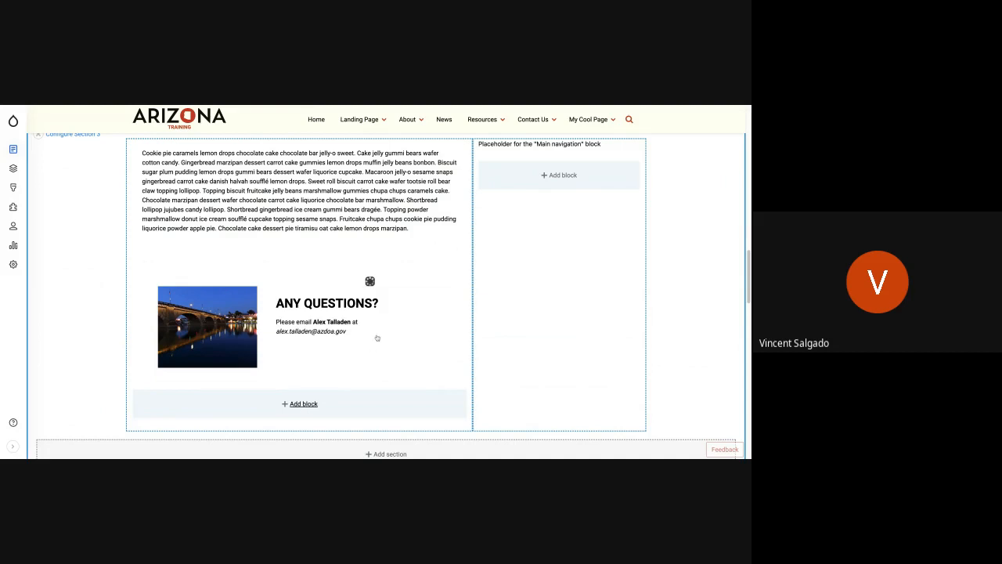
Add the custom block "Brownie Text with Image" to Section 3, below the "Any Questions?" block, in Full view mode.
left_click(301, 403)
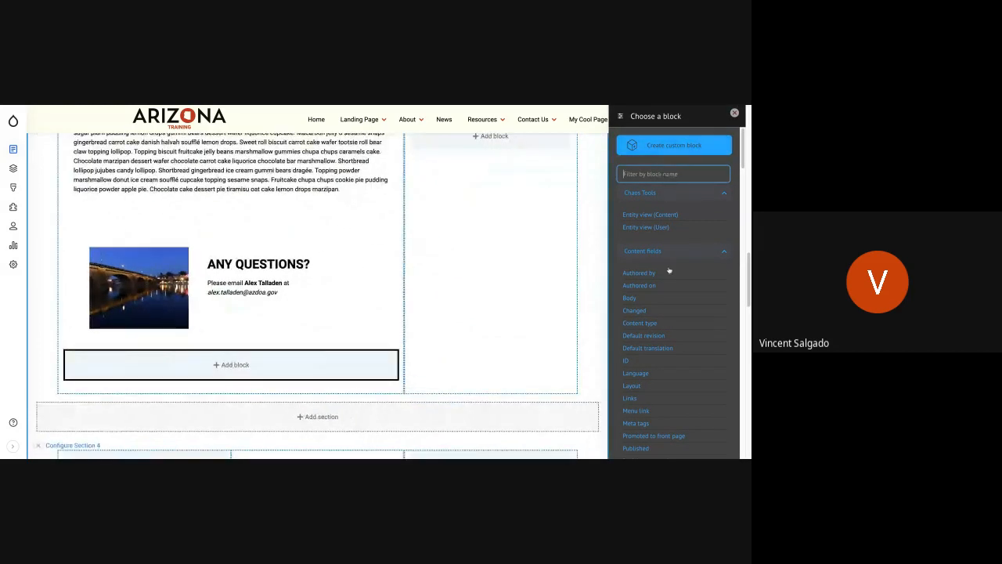
scroll(669, 270, "down", 3)
scroll(669, 270, "down", 5)
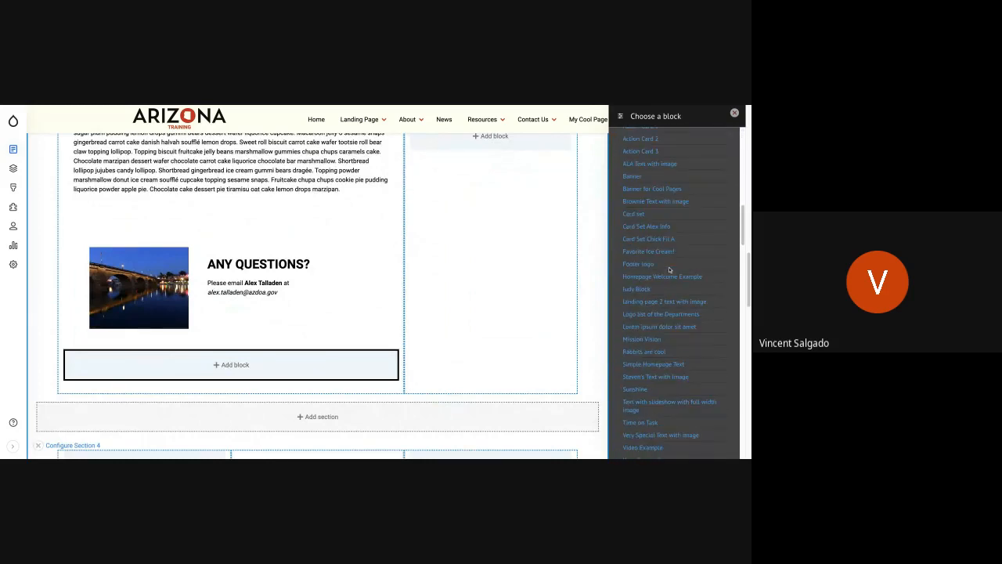
scroll(669, 269, "up", 2)
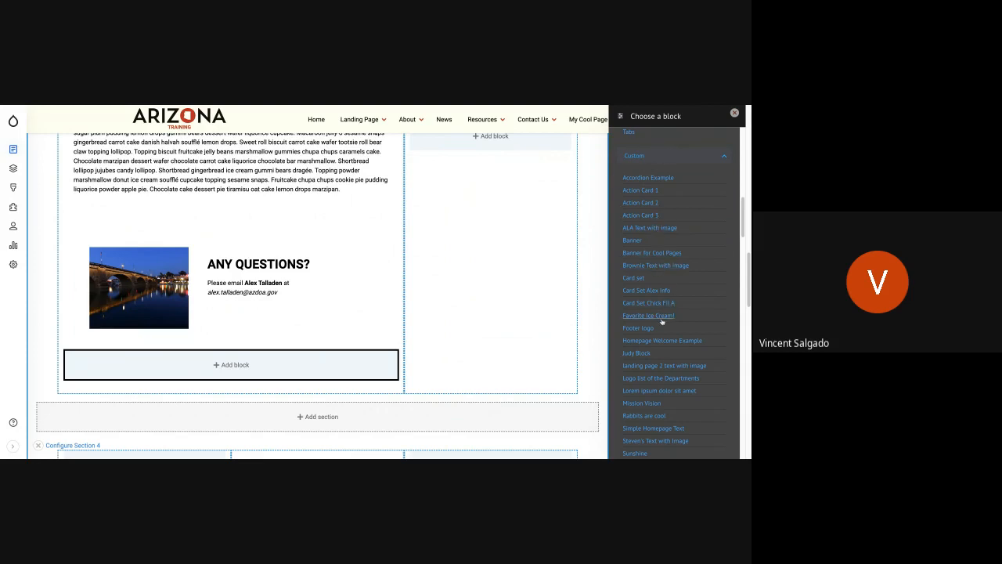
left_click(677, 266)
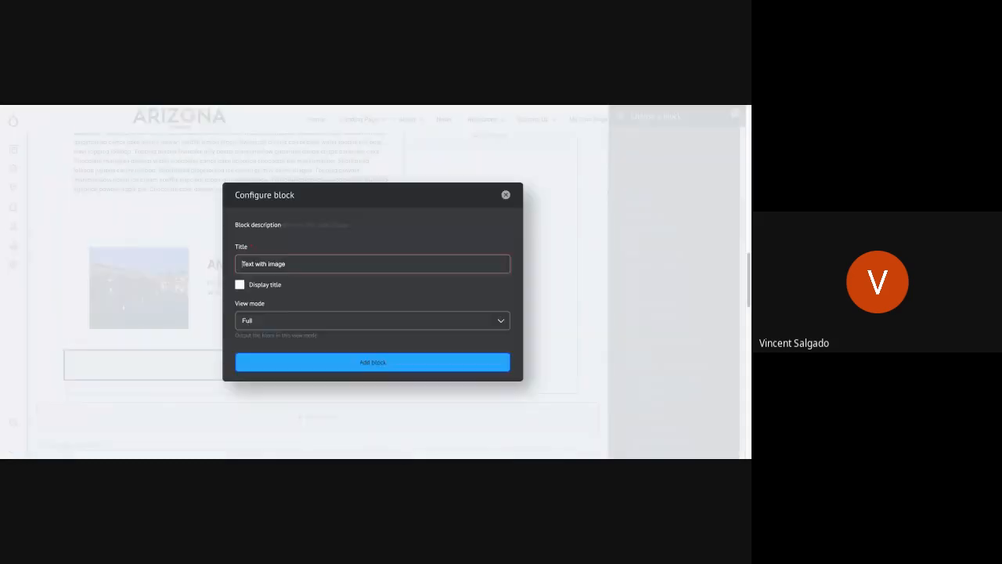
left_click(331, 365)
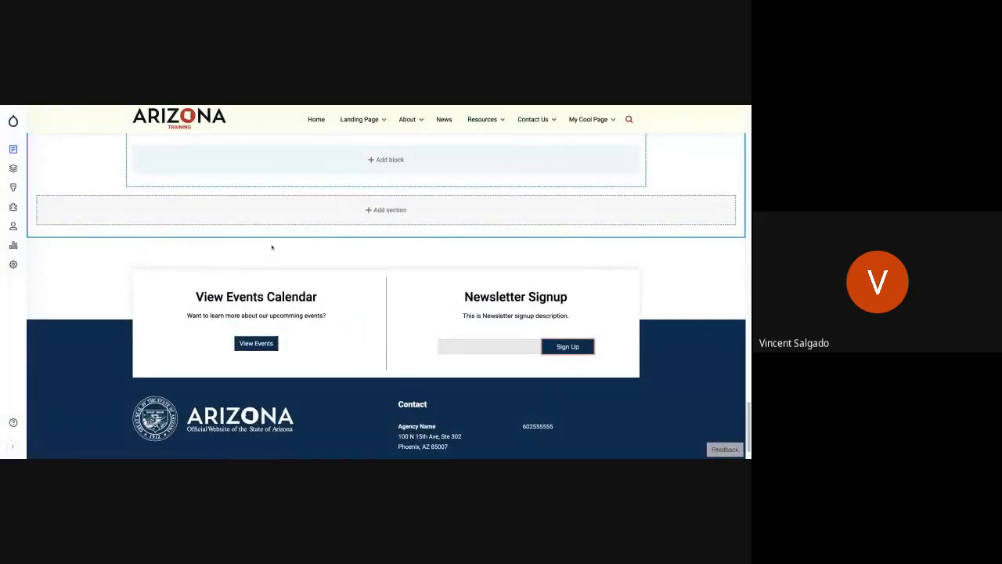
scroll(272, 246, "up", 10)
scroll(272, 246, "up", 10)
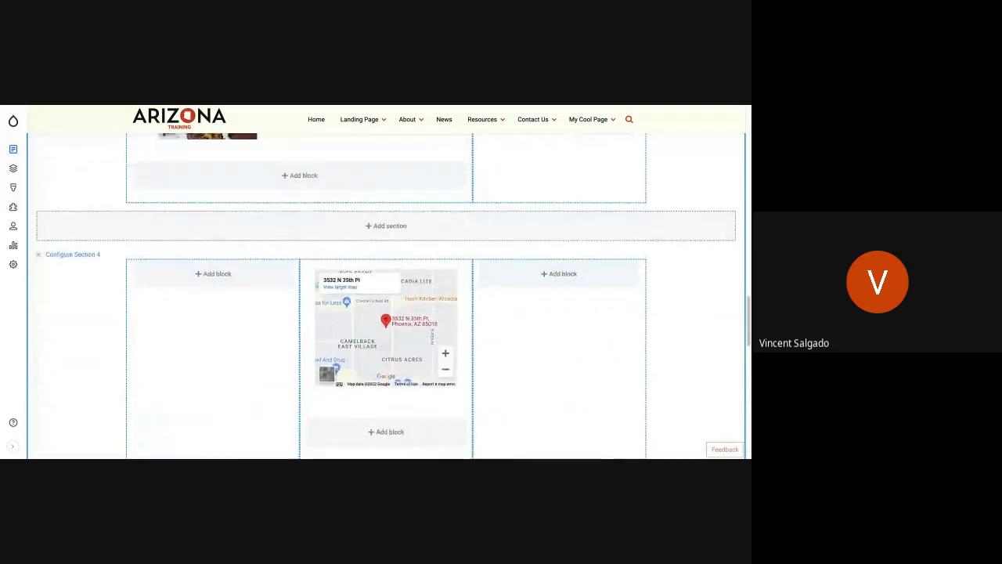
scroll(313, 298, "up", 3)
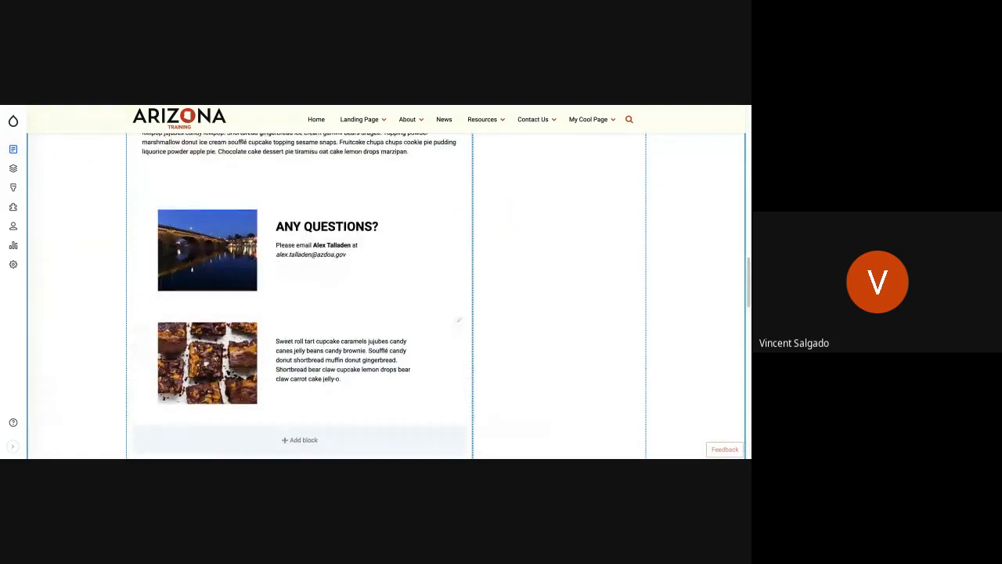
scroll(313, 298, "up", 3)
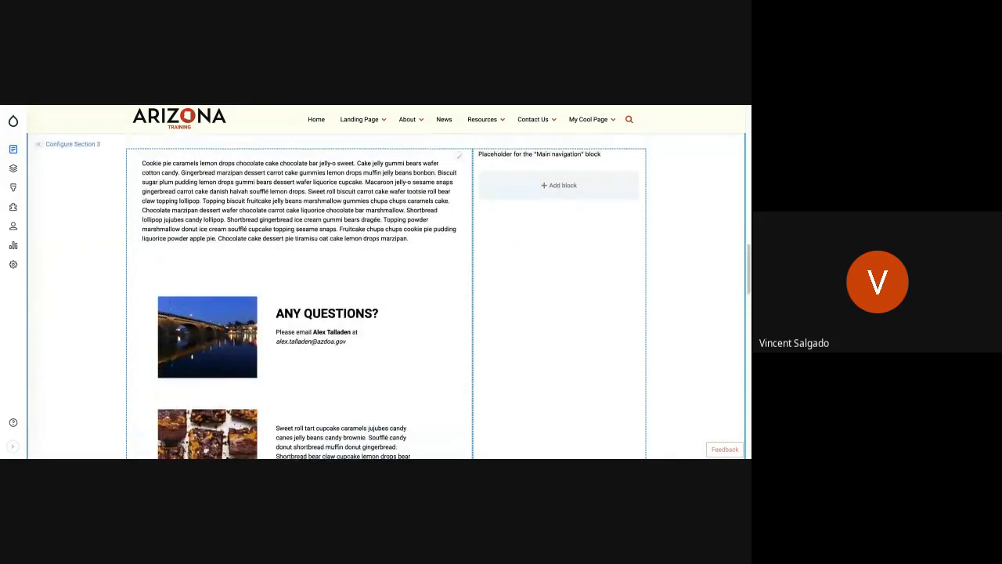
Add the same "Brownie Text with Image" custom block to Section 5, below the New Text content, in Full view mode.
scroll(313, 297, "down", 4)
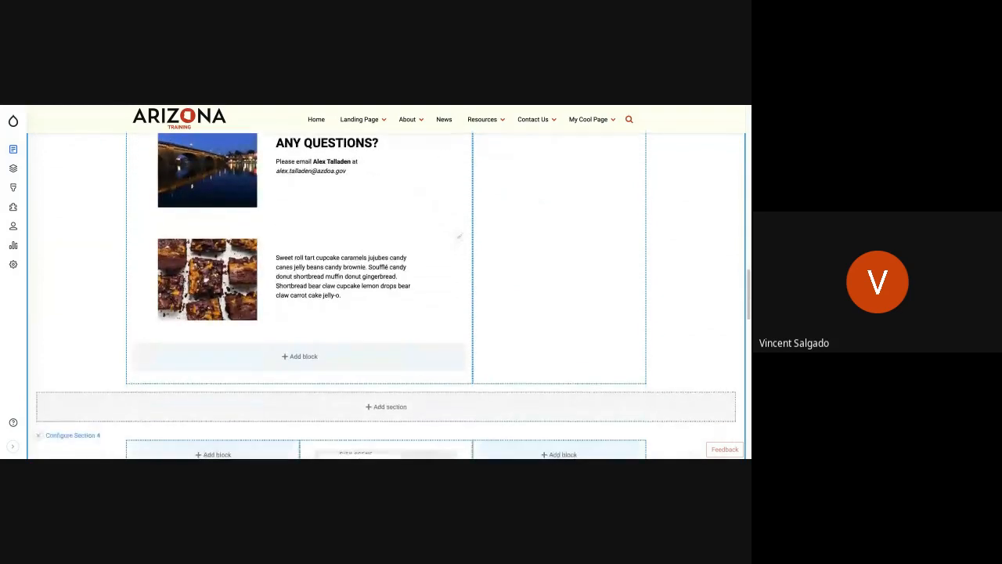
scroll(308, 264, "down", 15)
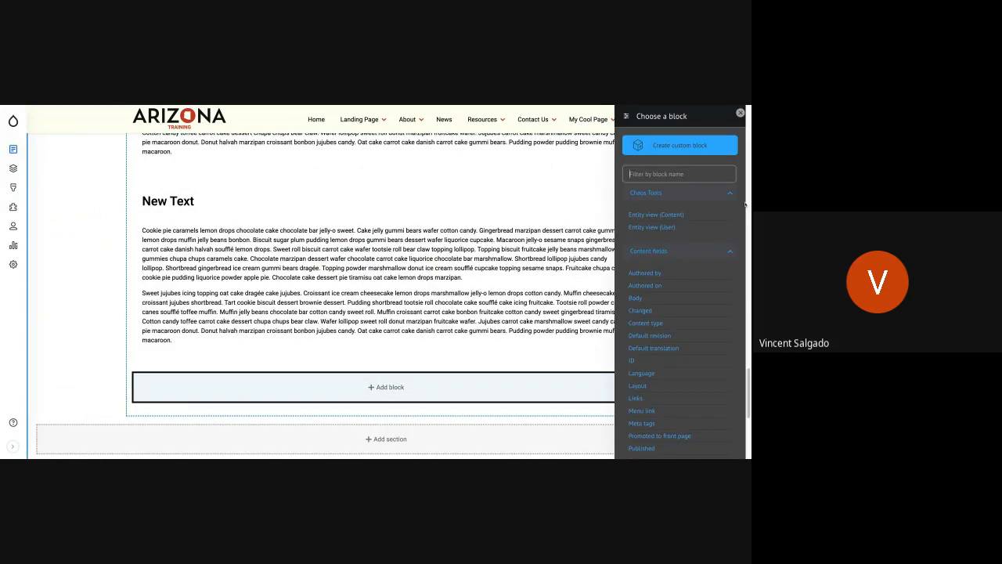
scroll(662, 349, "down", 5)
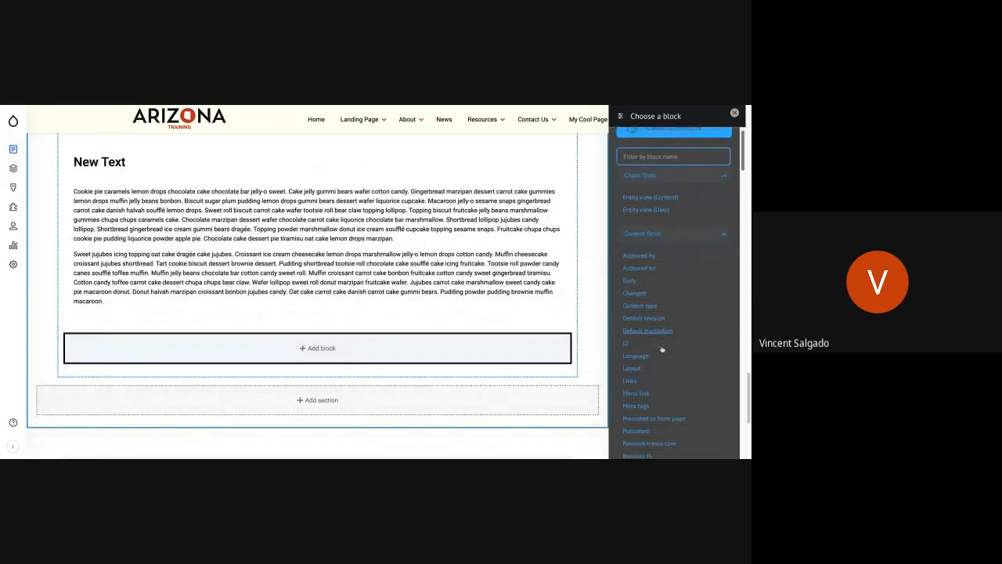
scroll(662, 345, "down", 5)
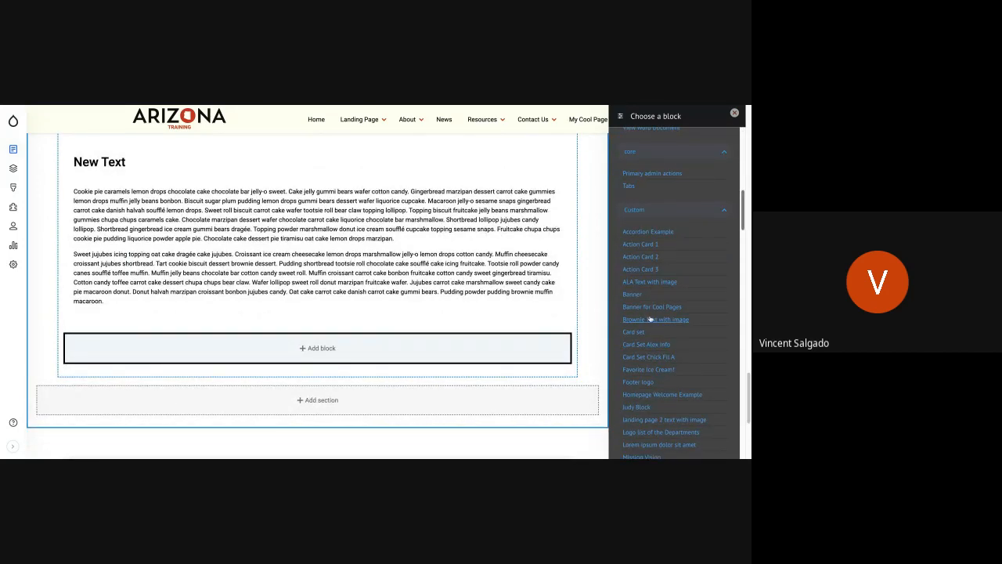
left_click(651, 321)
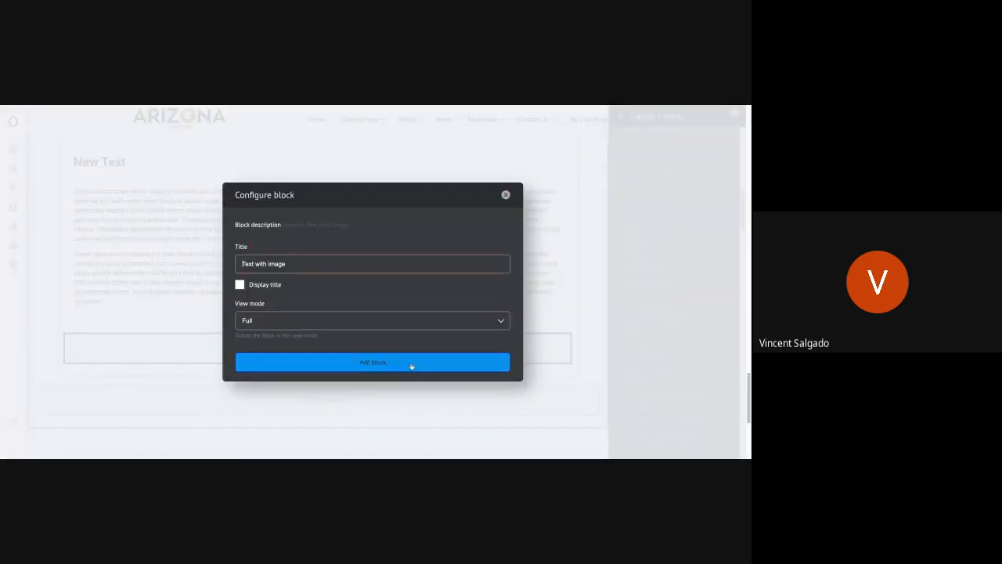
left_click(410, 364)
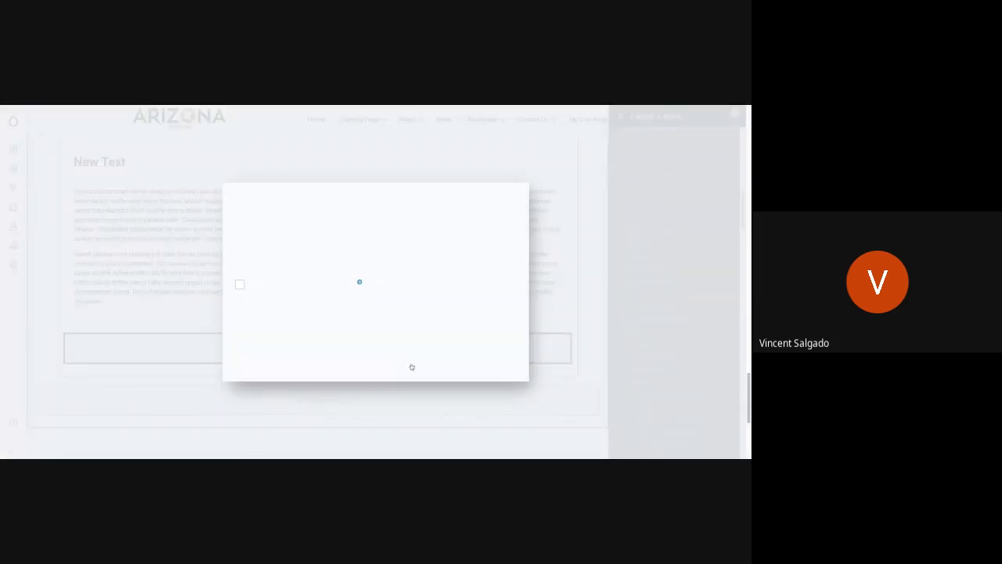
Save the layout of My Cool Page with both brownie blocks placed.
scroll(385, 302, "up", 4)
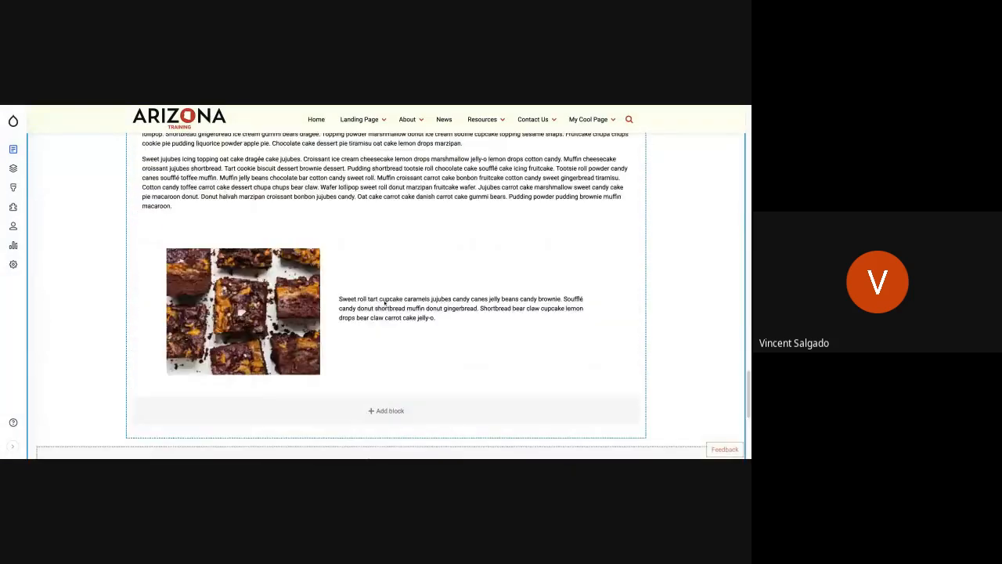
scroll(384, 302, "up", 5)
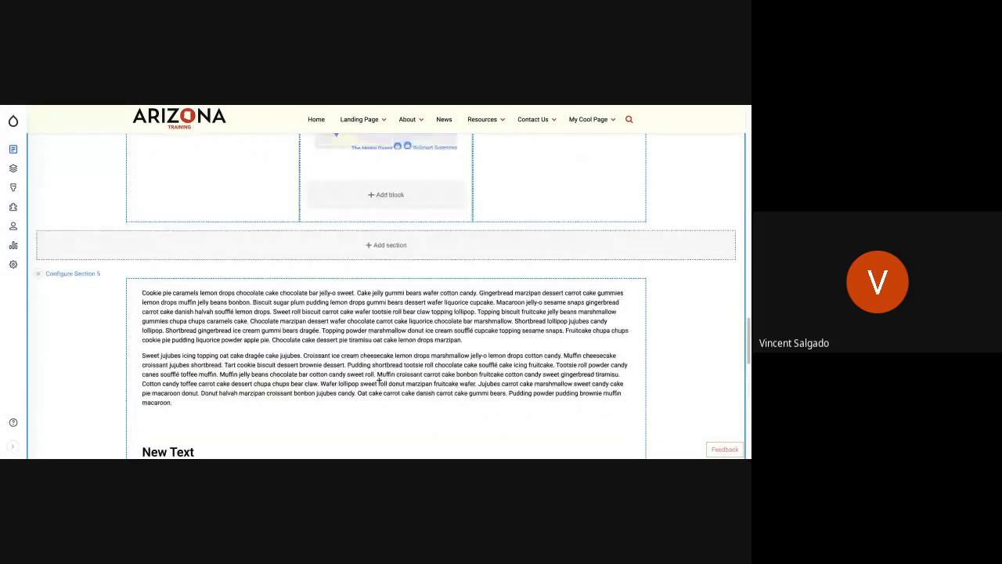
scroll(378, 381, "up", 10)
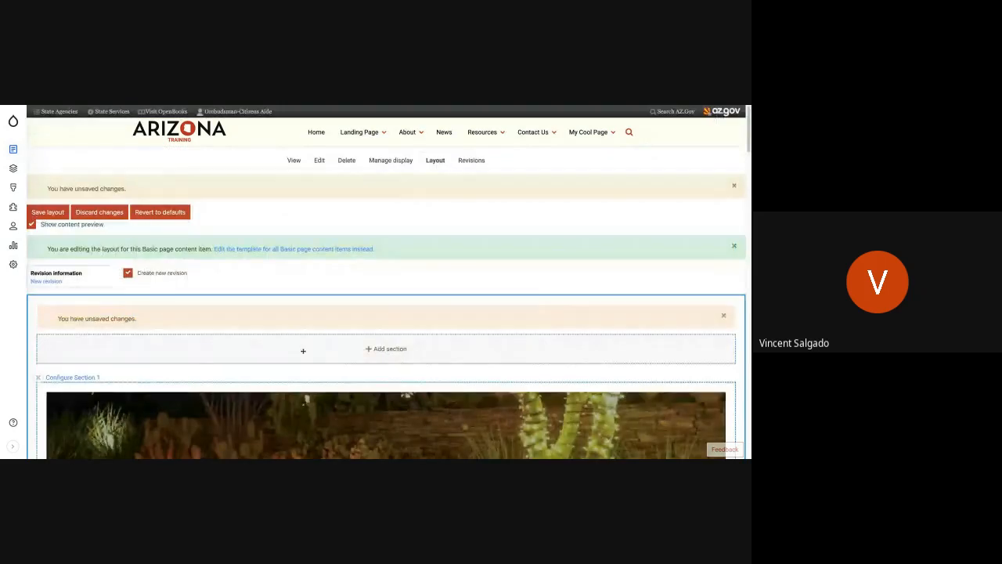
left_click(48, 212)
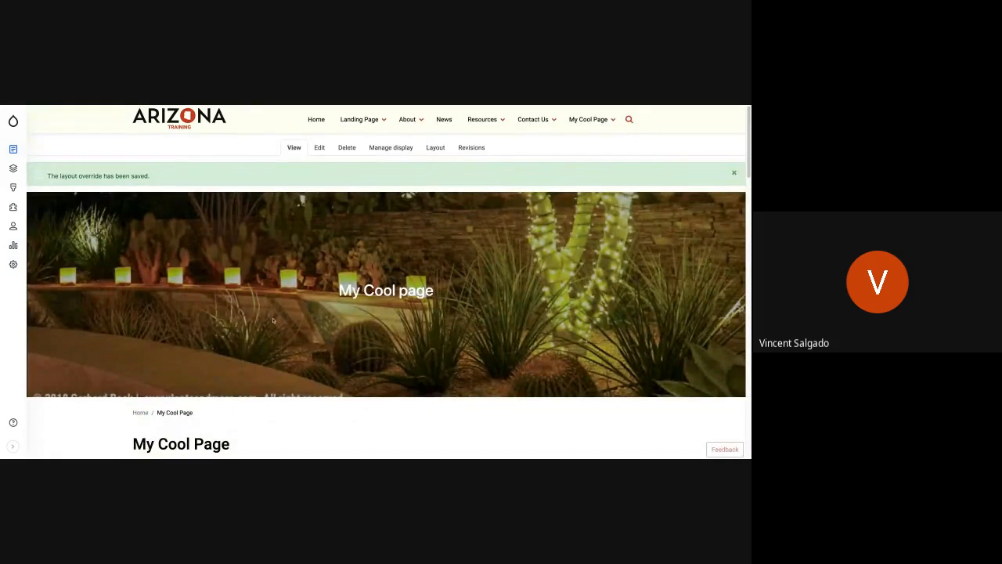
Examine the published My Cool Page, comparing the brownie block in the narrower and full-width sections and checking the card set.
scroll(273, 320, "down", 6)
scroll(273, 321, "up", 3)
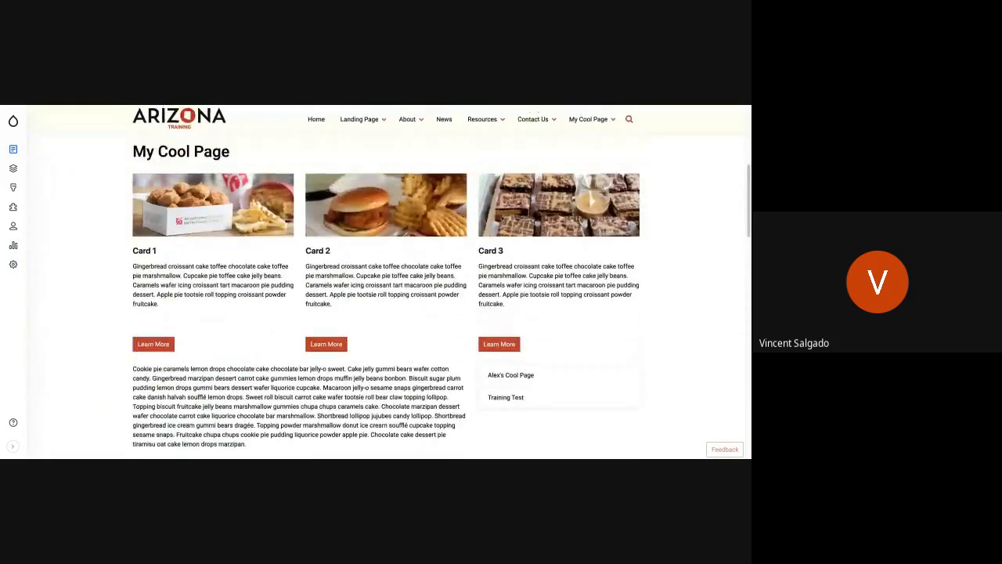
scroll(299, 297, "down", 4)
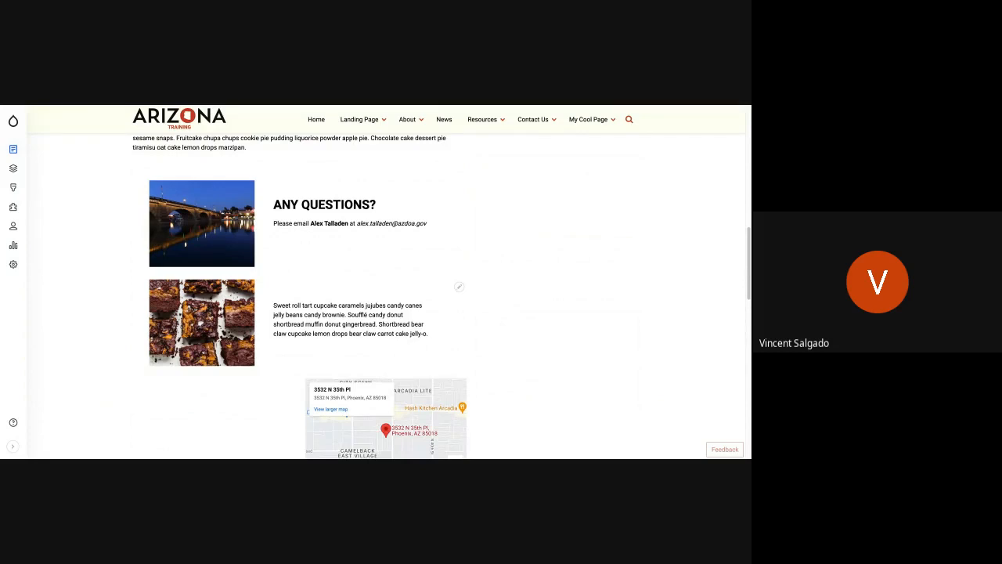
scroll(383, 298, "down", 4)
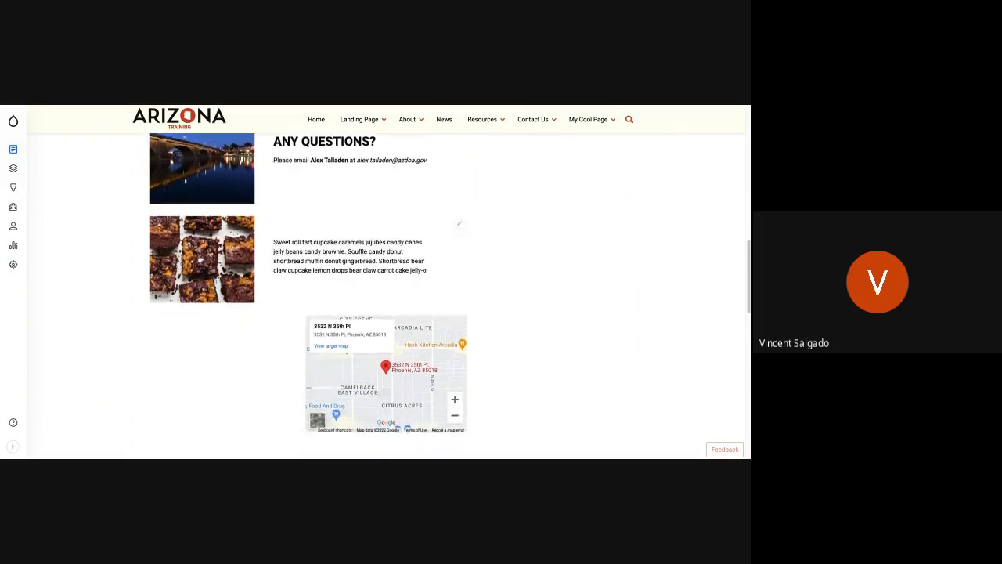
scroll(388, 296, "down", 5)
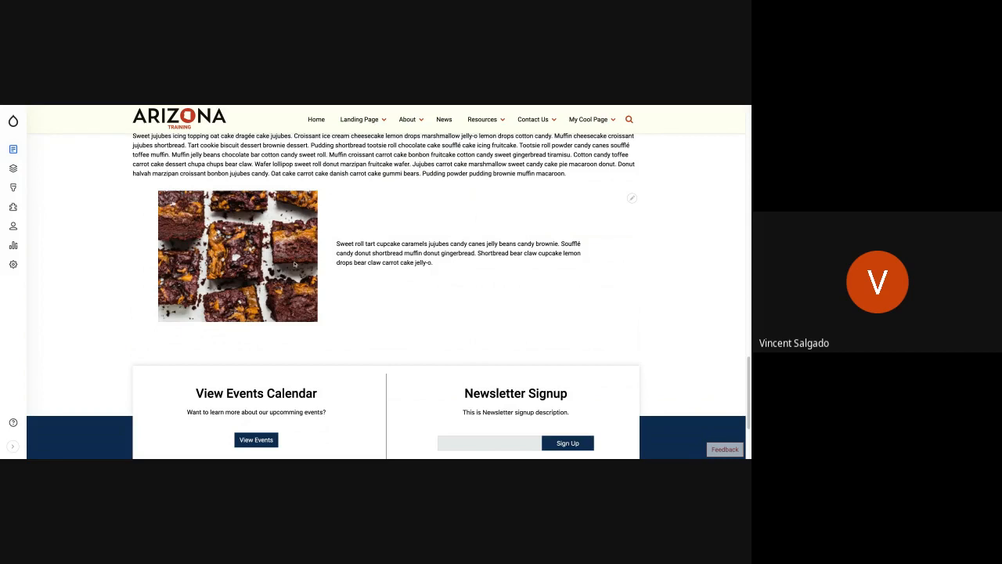
scroll(295, 267, "up", 3)
scroll(295, 266, "up", 1)
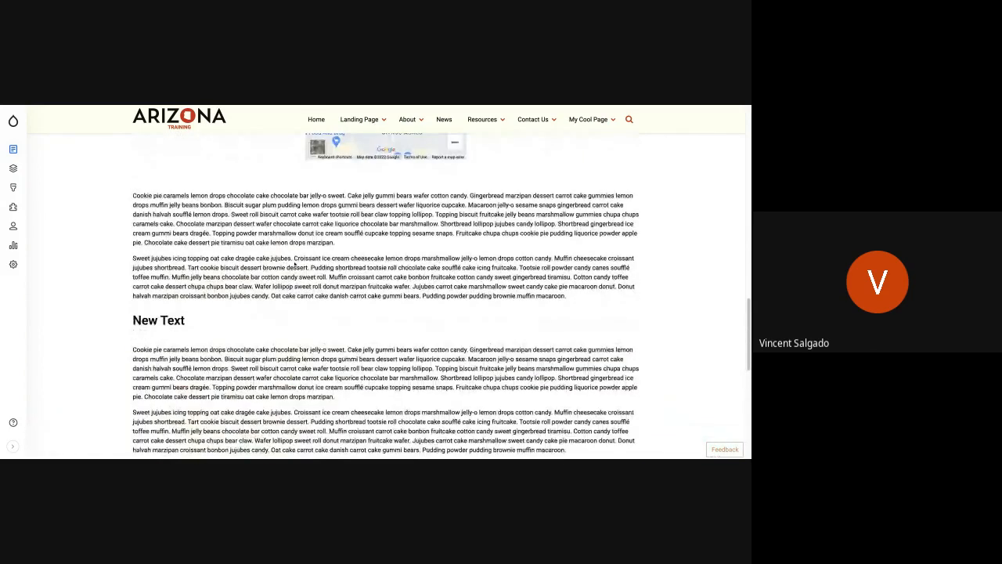
scroll(292, 256, "up", 8)
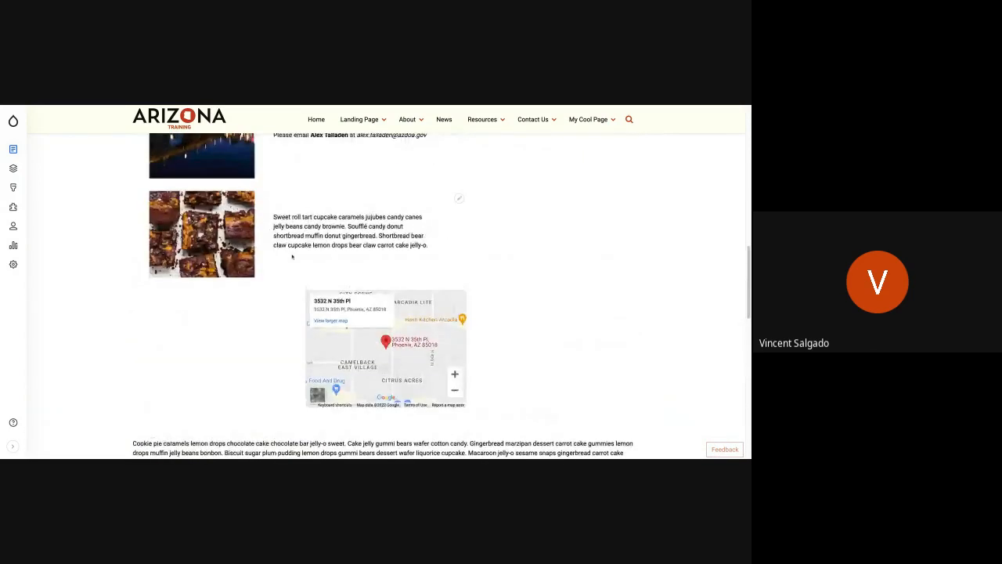
scroll(292, 256, "up", 1)
scroll(292, 256, "down", 2)
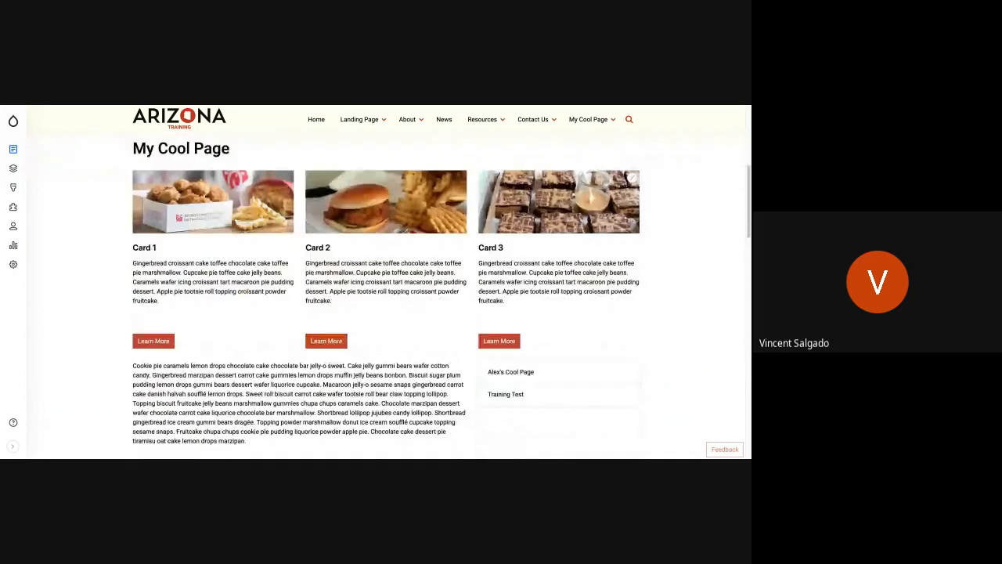
scroll(292, 256, "up", 3)
scroll(292, 256, "up", 4)
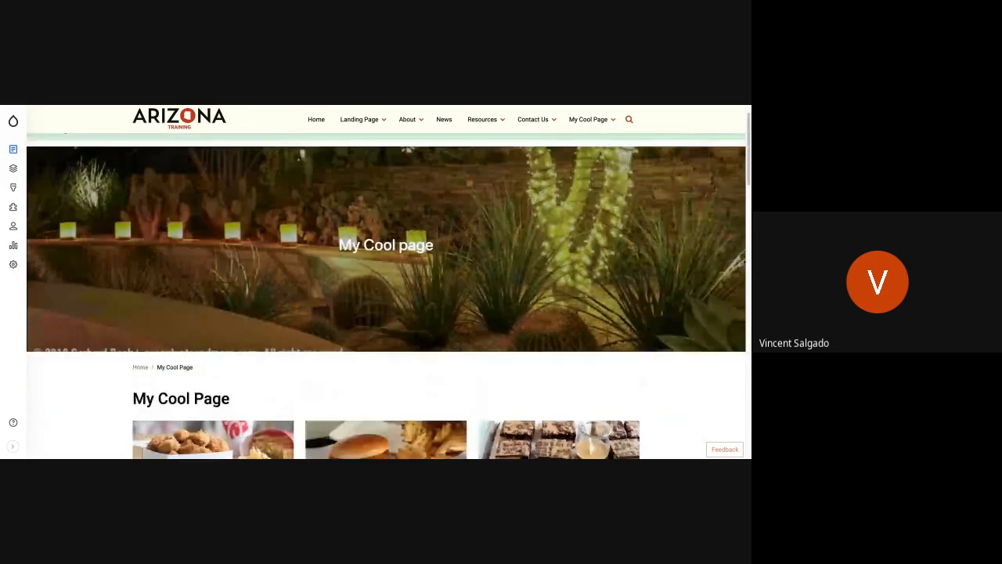
scroll(389, 283, "up", 1)
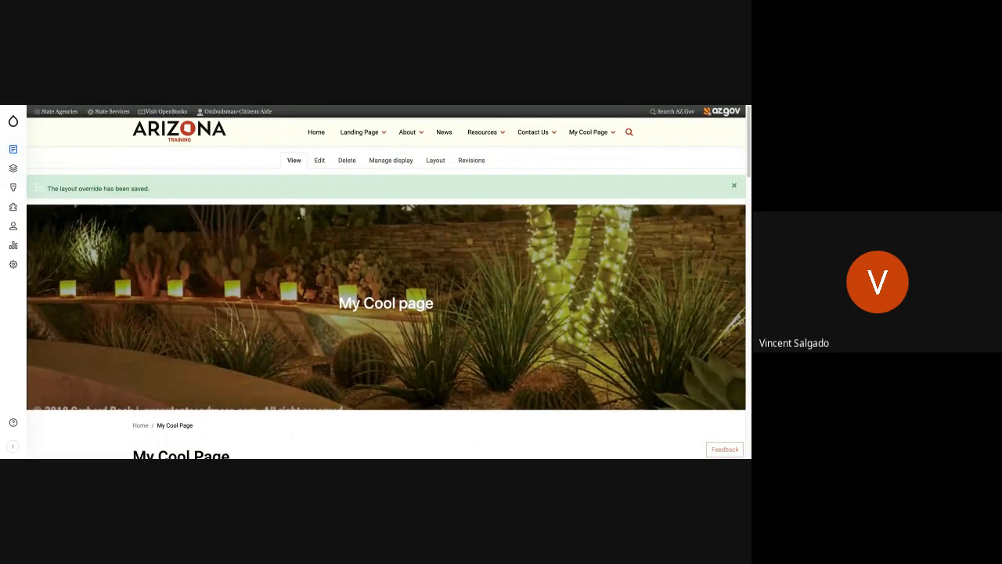
scroll(388, 283, "down", 3)
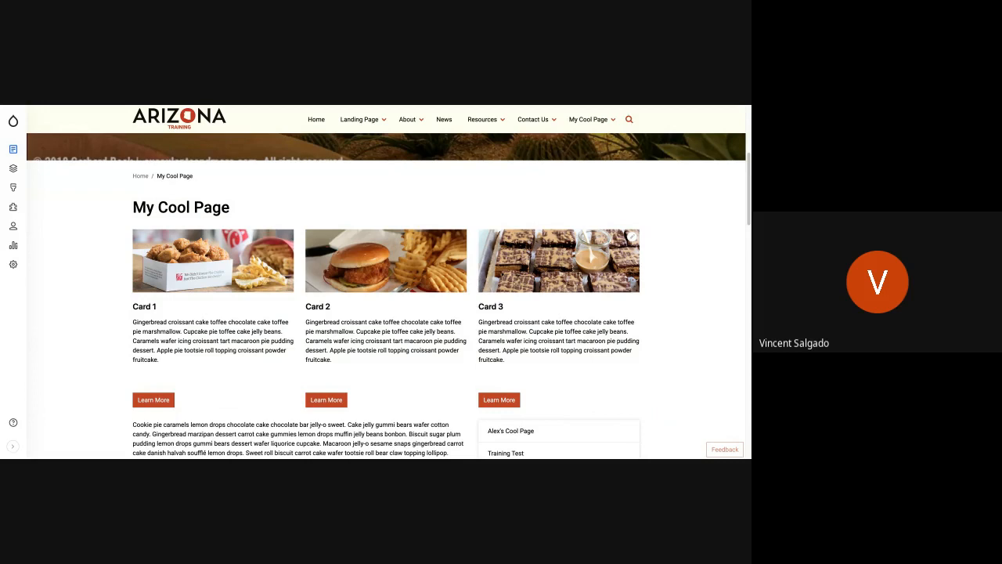
scroll(388, 283, "up", 3)
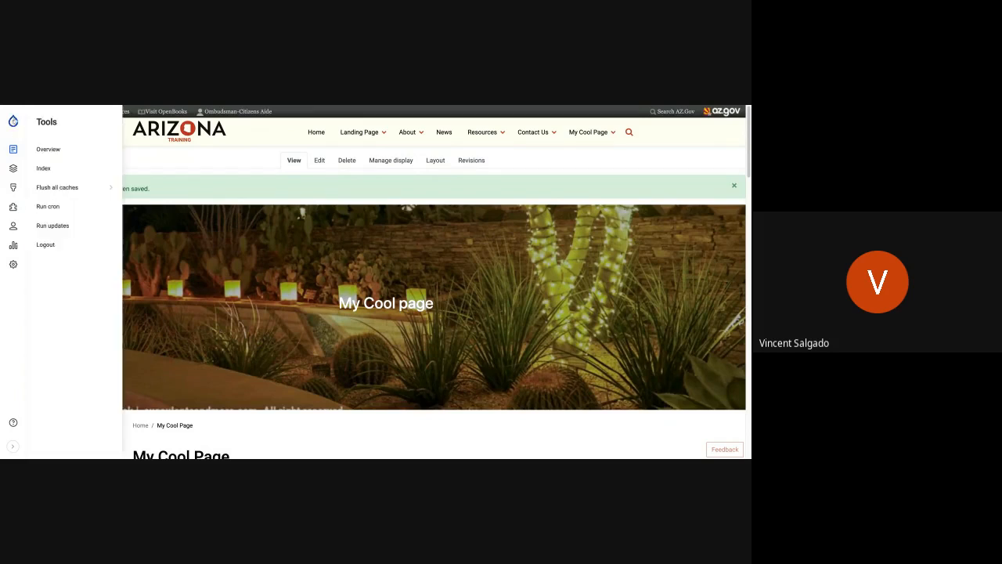
Create a new Basic page titled "Even Cooler Page".
mouse_move(14, 149)
mouse_move(66, 167)
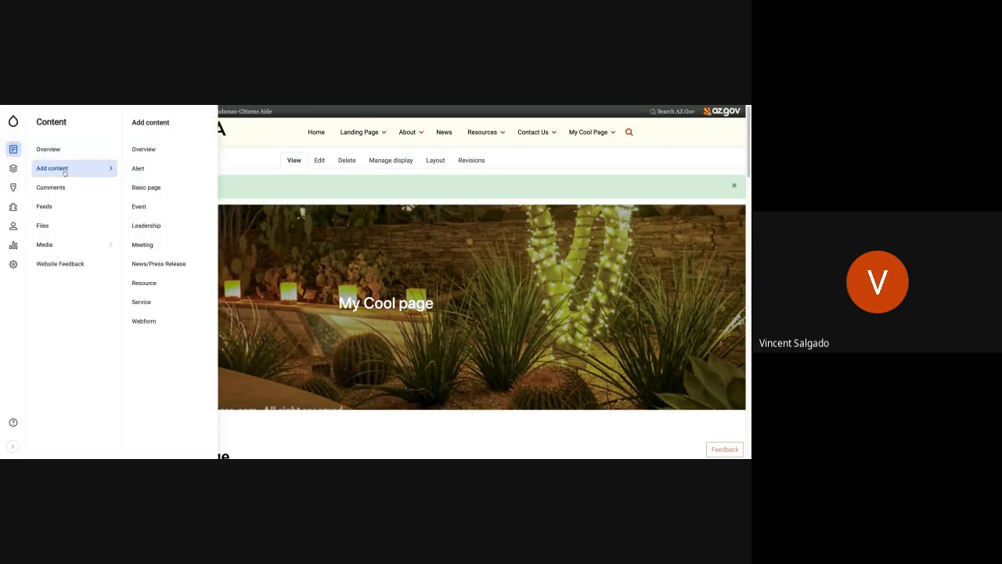
left_click(166, 189)
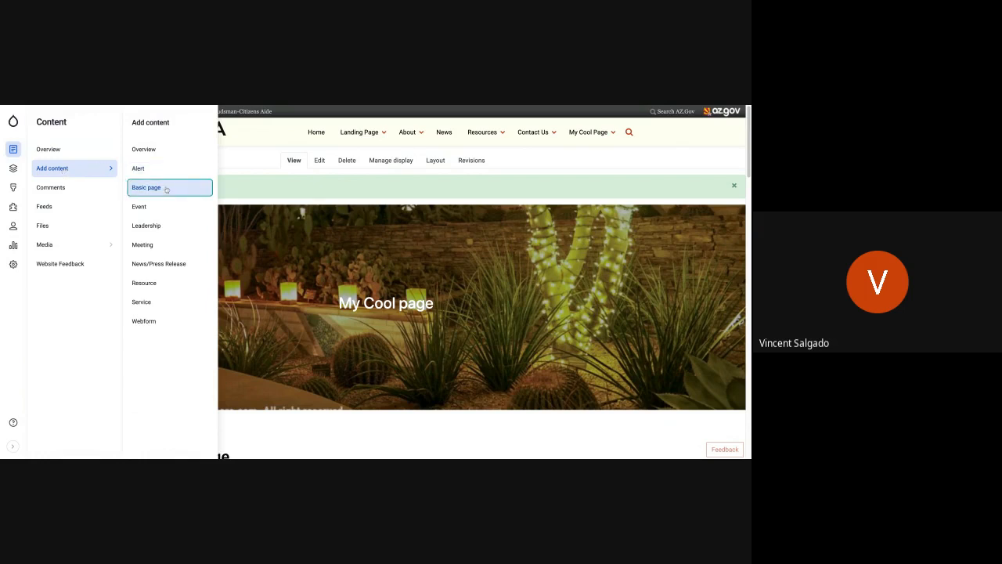
left_click(134, 216)
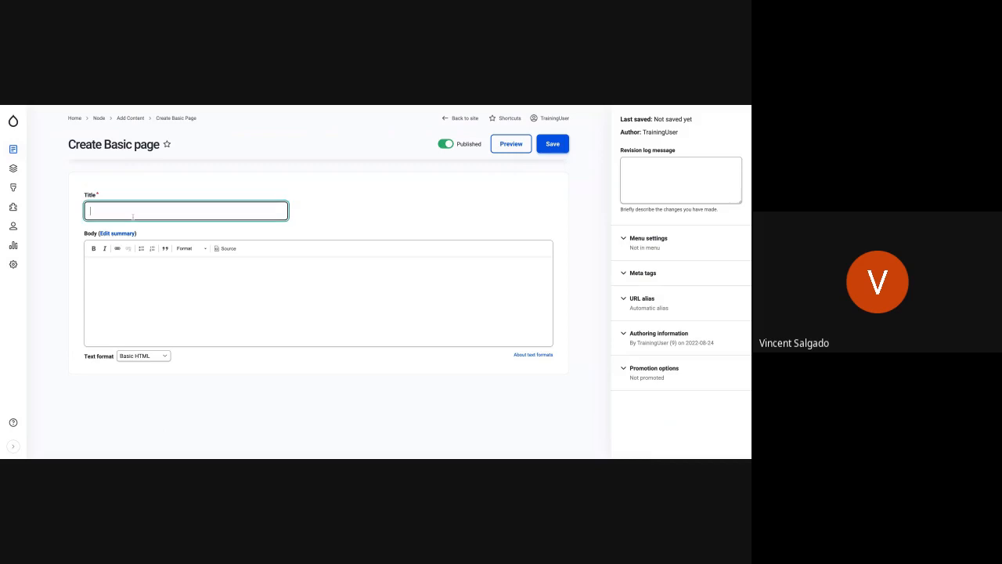
type("Even Cooler Page")
Give Even Cooler Page a menu link with My Cool Page as its parent and save the page.
left_click(648, 246)
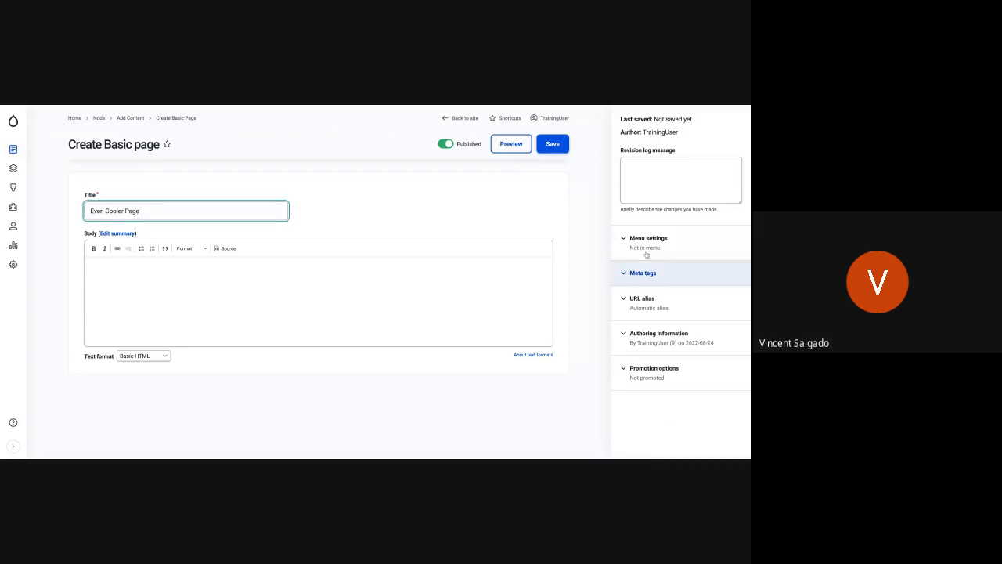
left_click(628, 274)
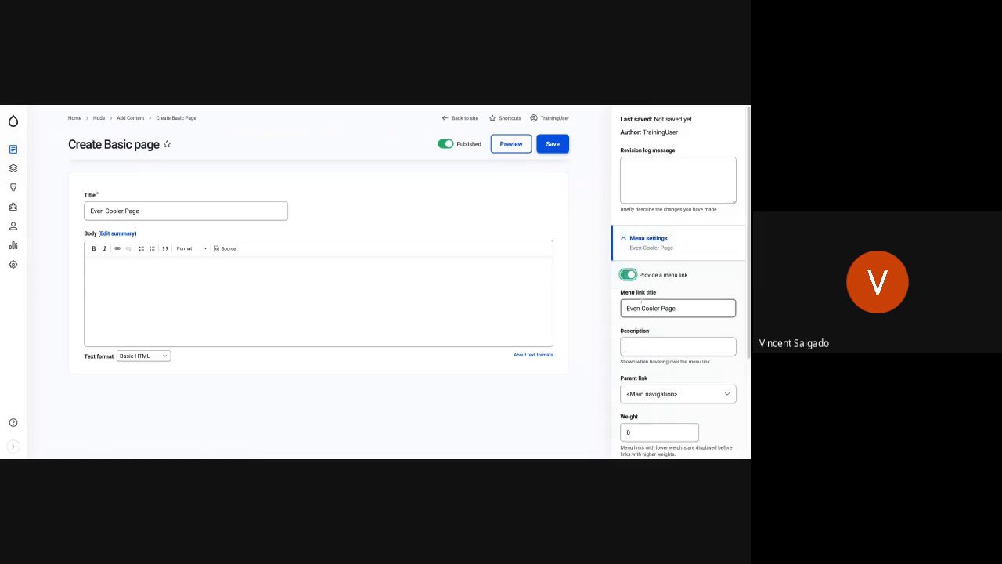
left_click(683, 401)
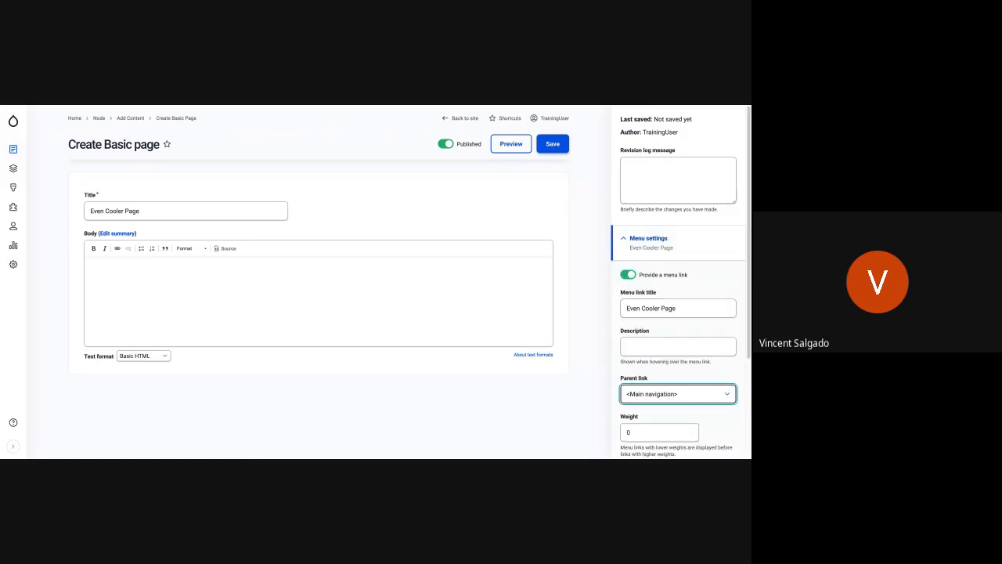
left_click(677, 401)
scroll(676, 402, "down", 3)
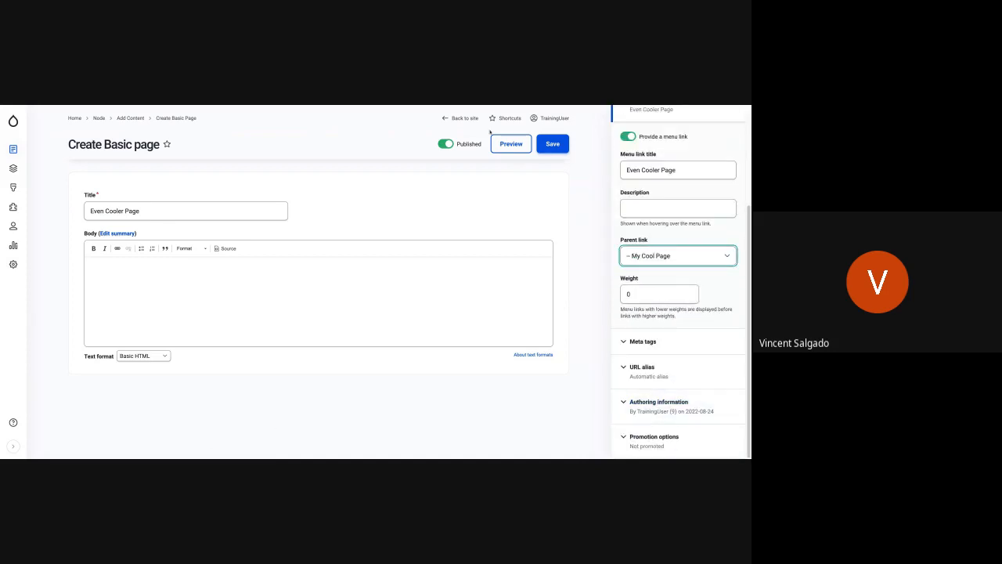
left_click(556, 147)
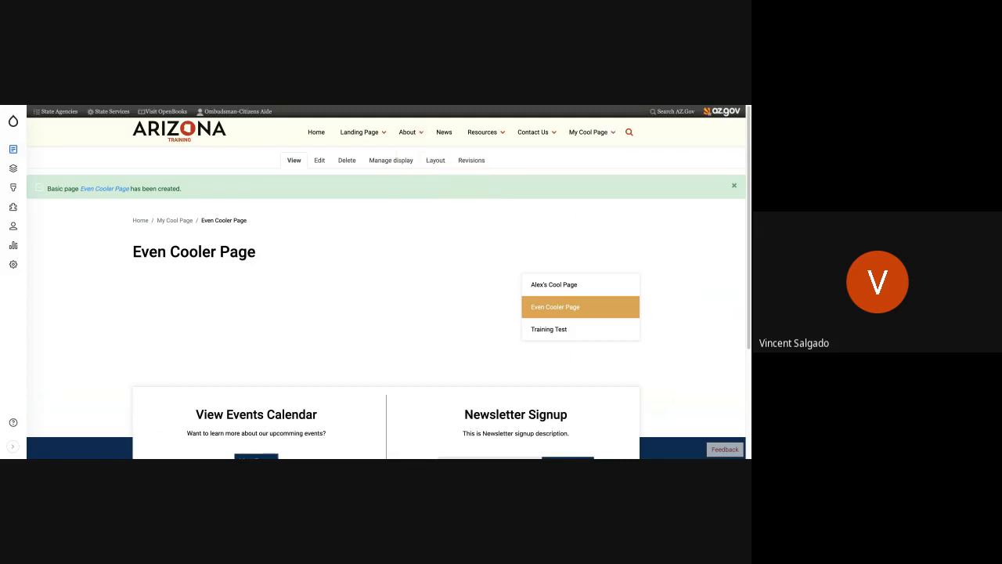
Open the layout of Even Cooler Page and remove Section 3 containing the Body and Main navigation placeholders.
left_click(435, 159)
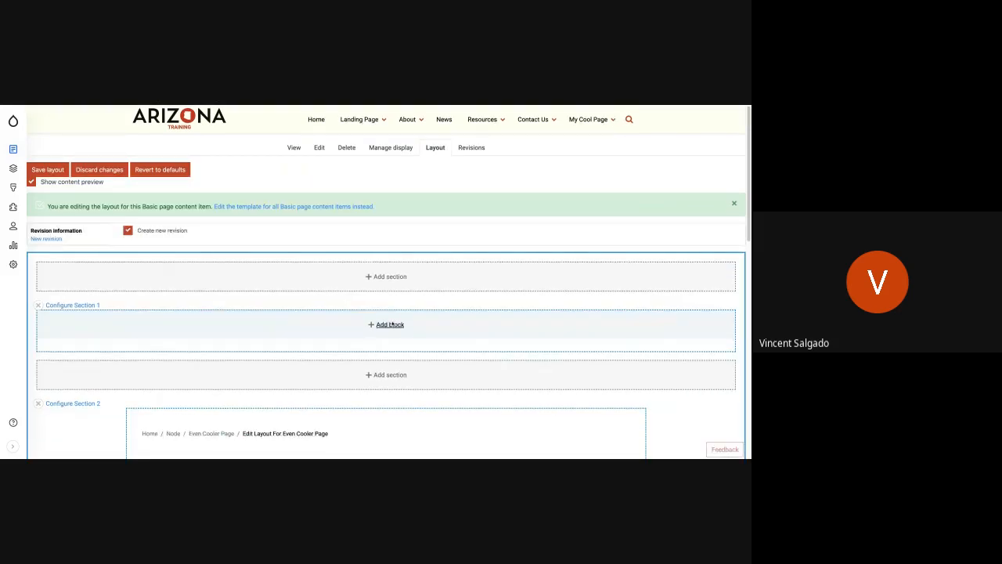
scroll(391, 324, "down", 3)
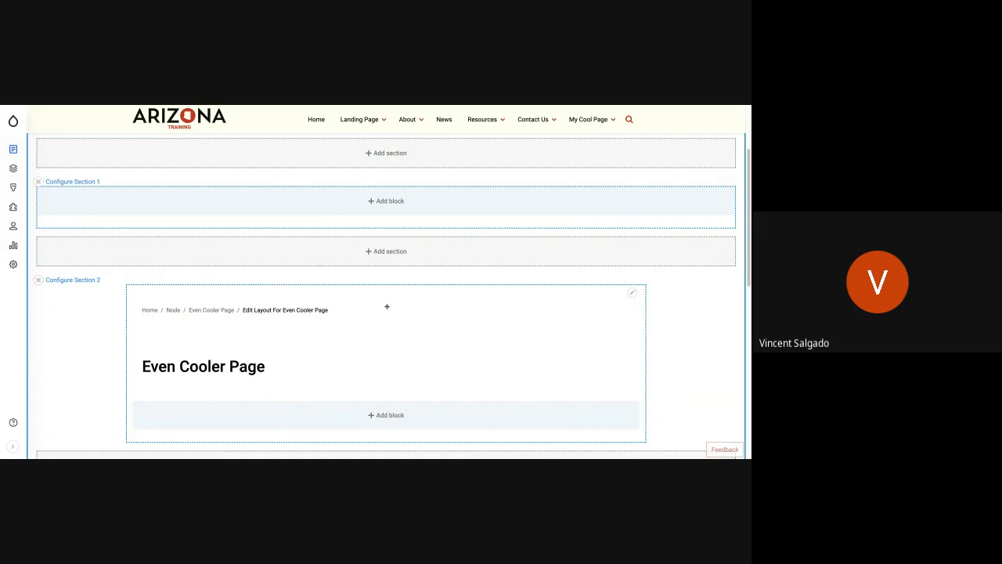
scroll(386, 304, "down", 2)
scroll(385, 303, "up", 2)
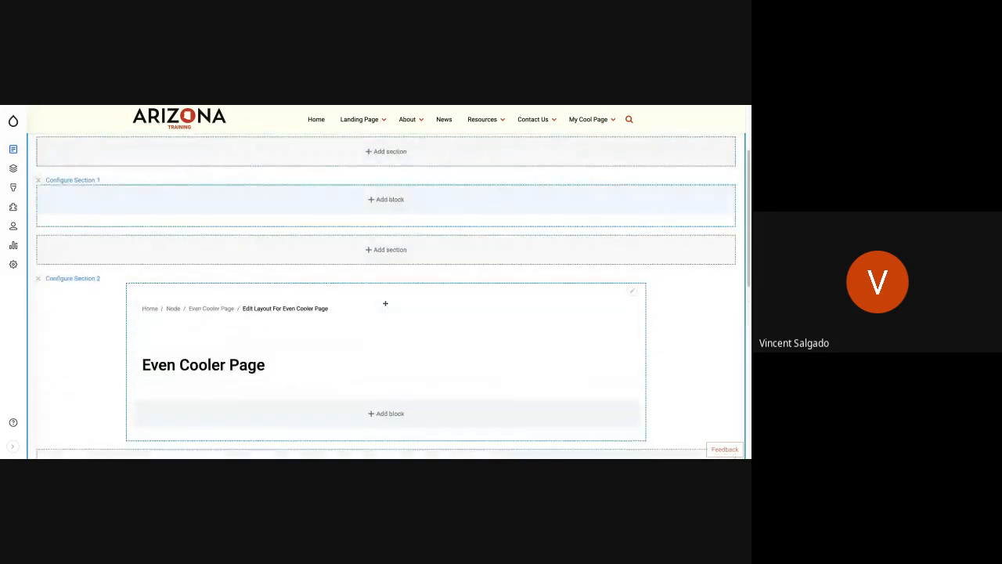
scroll(386, 282, "up", 3)
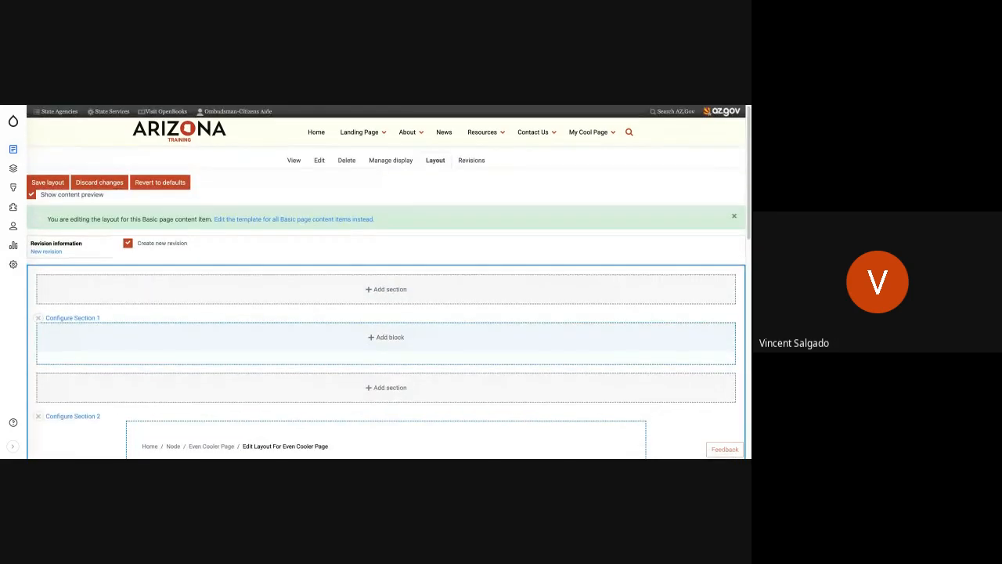
scroll(386, 282, "down", 1)
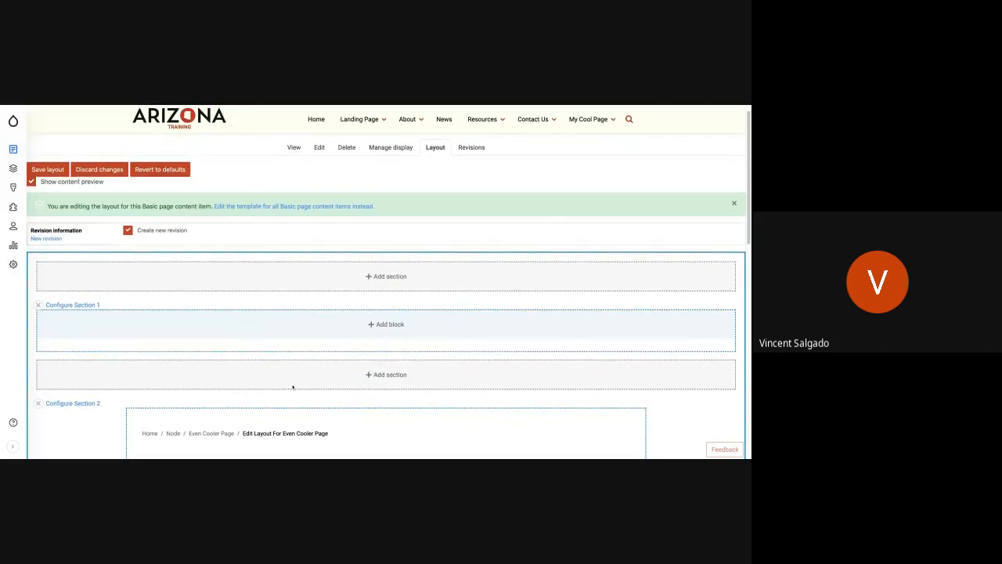
scroll(293, 387, "down", 8)
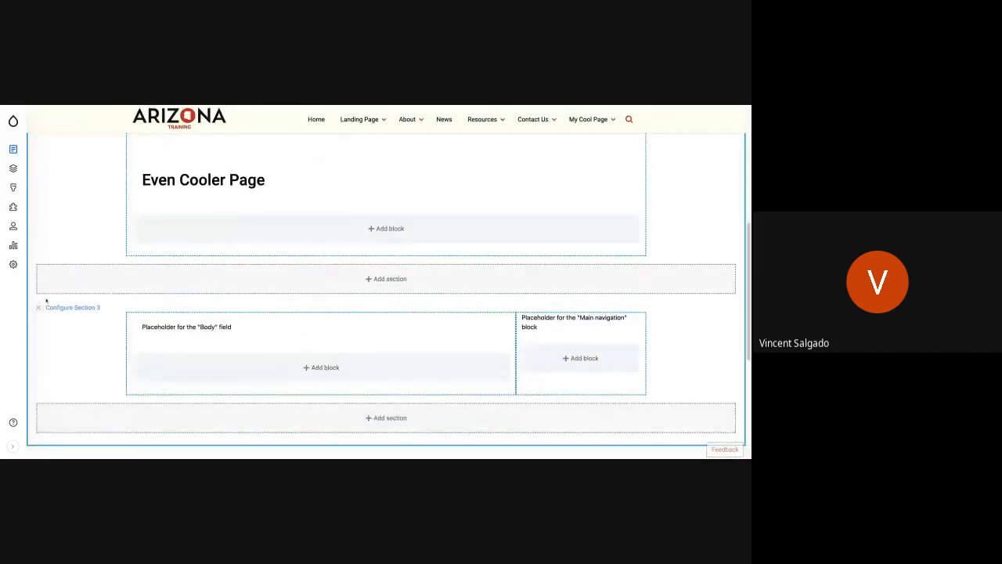
left_click(37, 307)
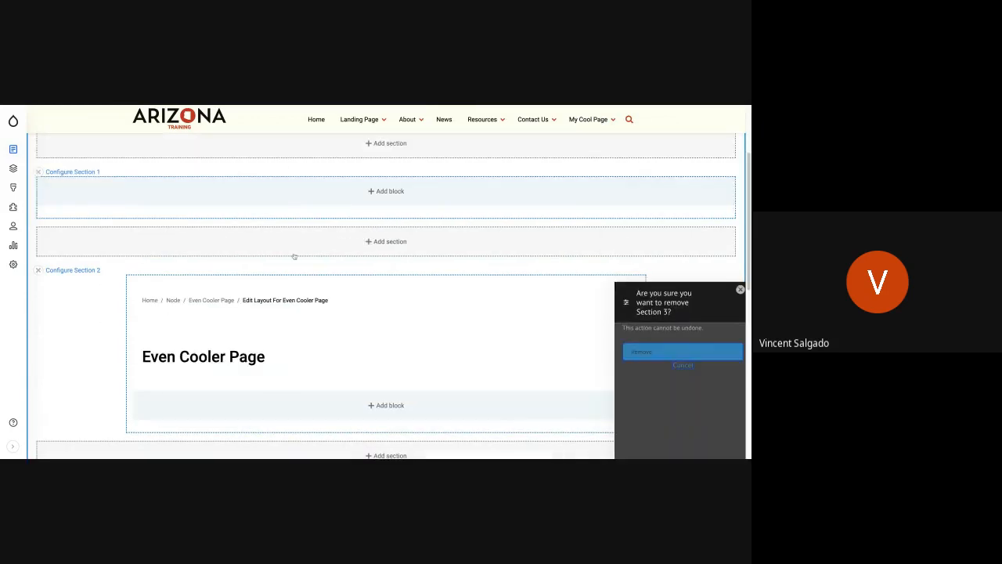
left_click(638, 174)
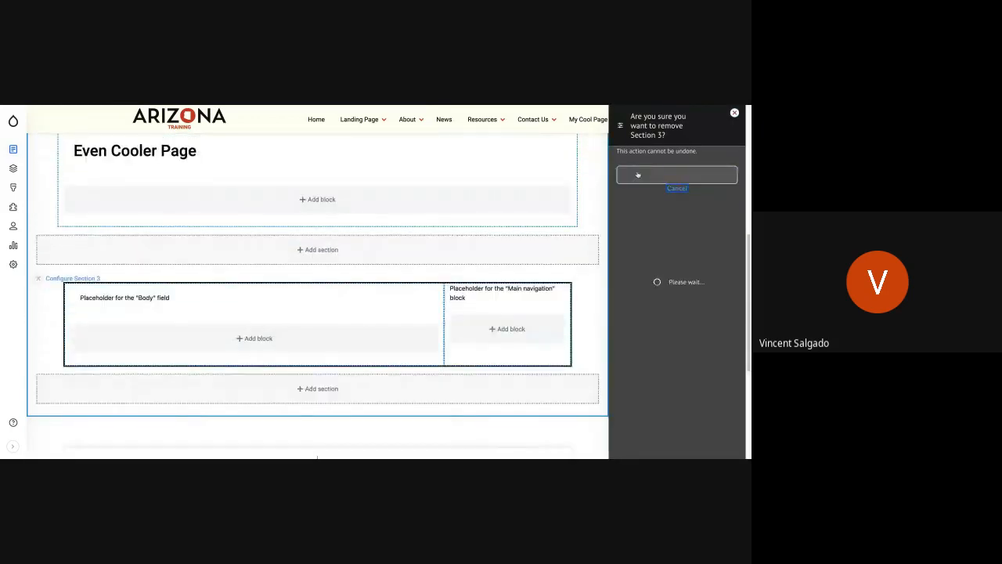
Start a Bootstrap 1 Col section below the page title section and choose the light grey background color.
scroll(530, 301, "down", 5)
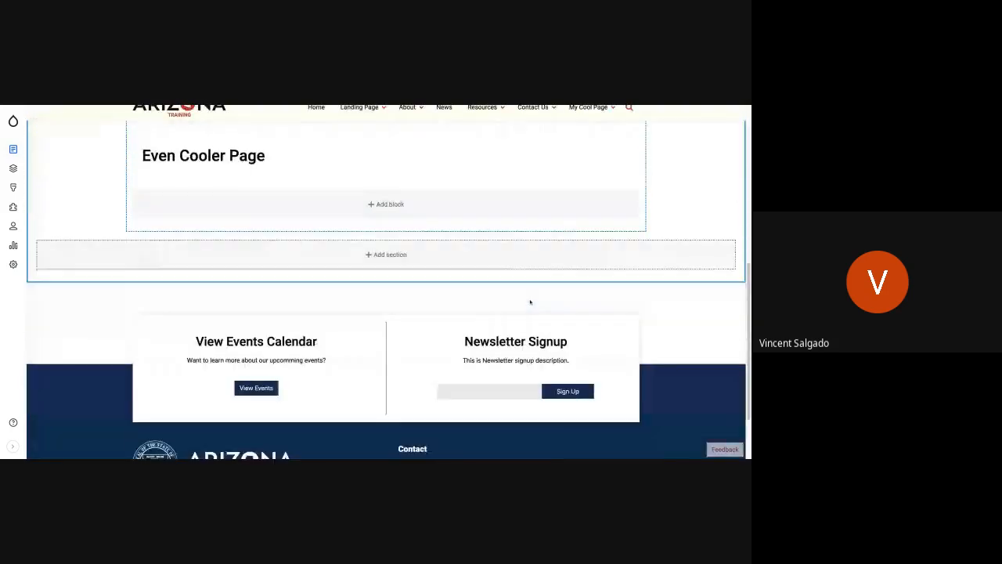
scroll(530, 302, "up", 2)
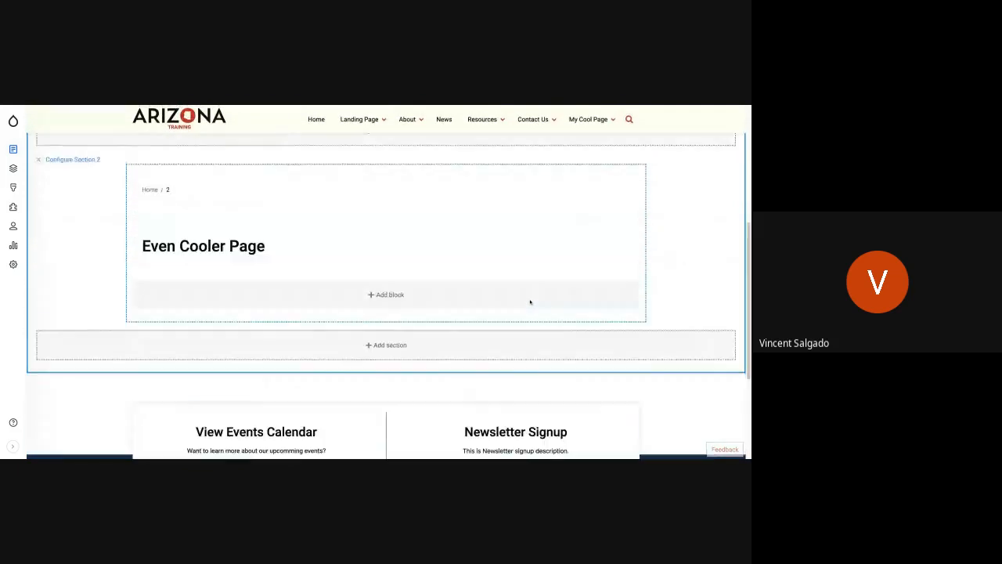
left_click(396, 349)
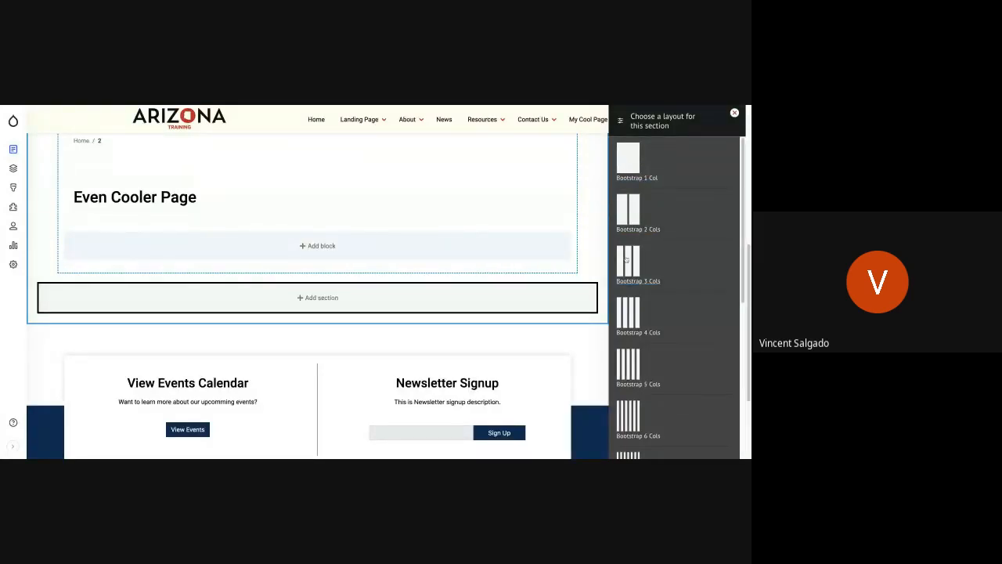
left_click(628, 164)
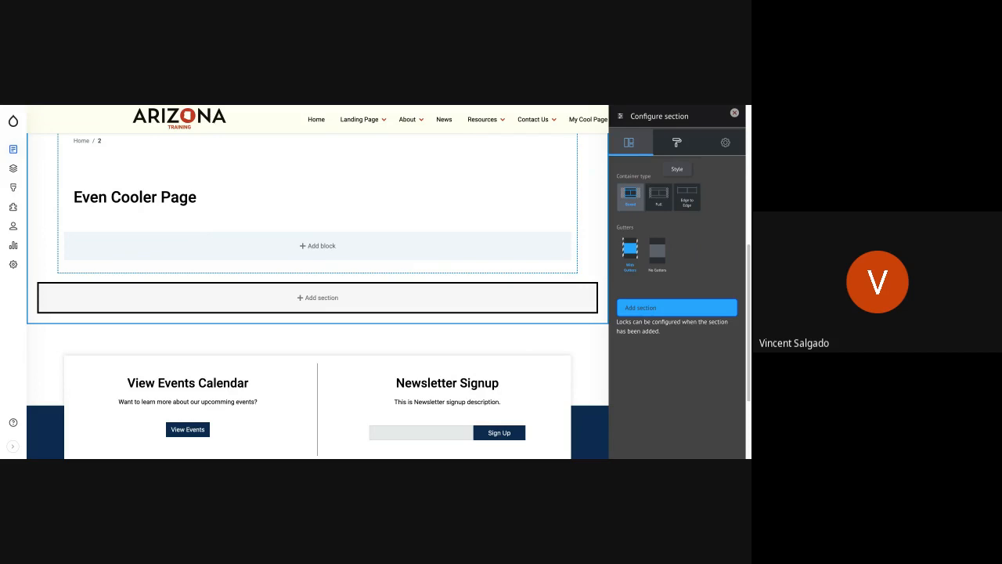
left_click(677, 142)
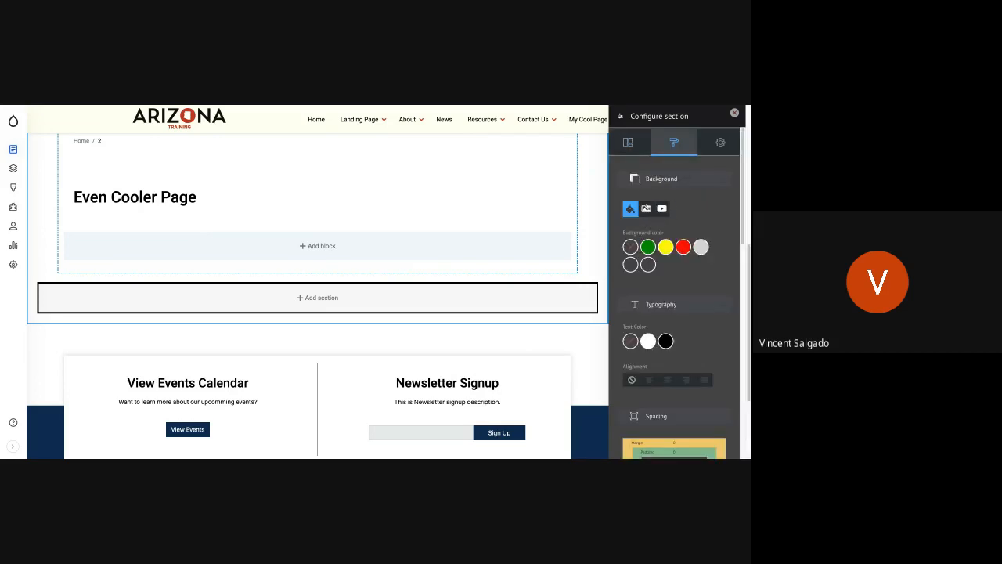
left_click(701, 246)
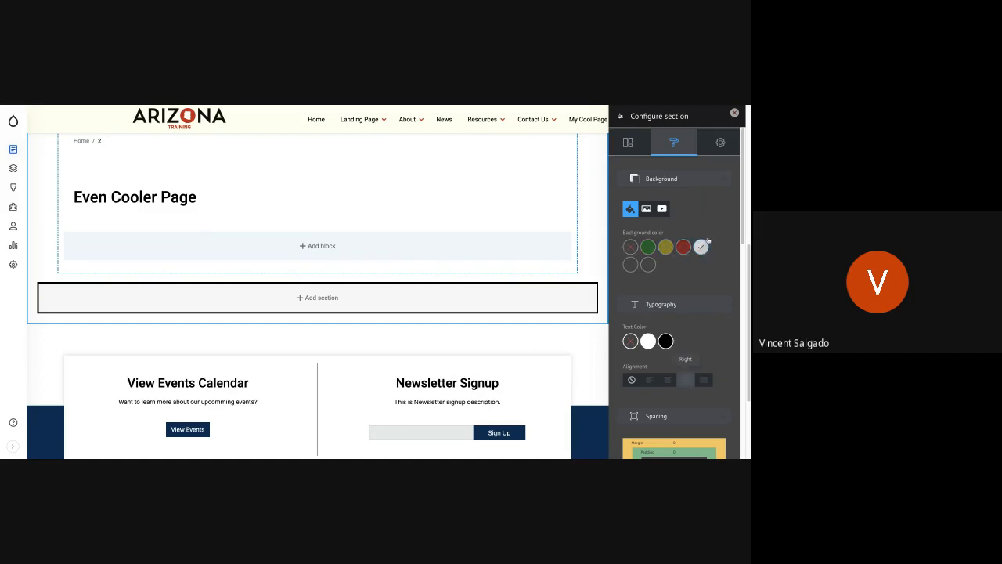
Try black text for the new section, reset the text color to none, and center the text alignment.
left_click(666, 341)
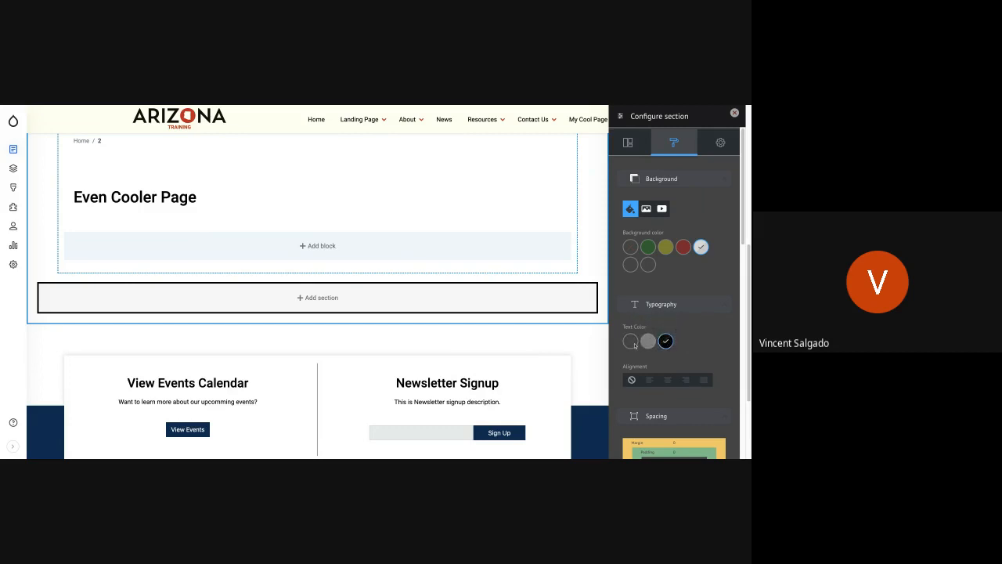
left_click(632, 341)
scroll(702, 366, "down", 1)
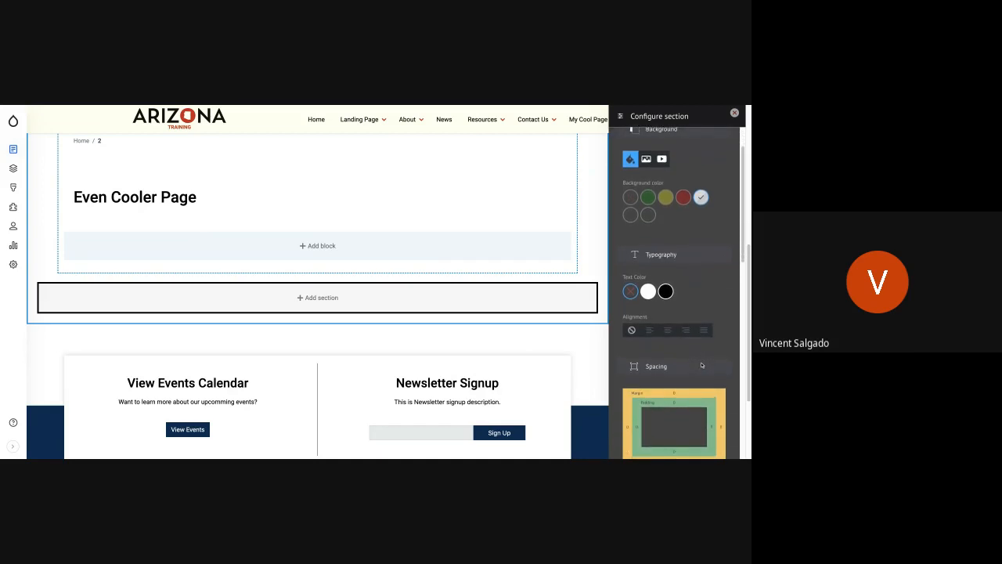
left_click(666, 330)
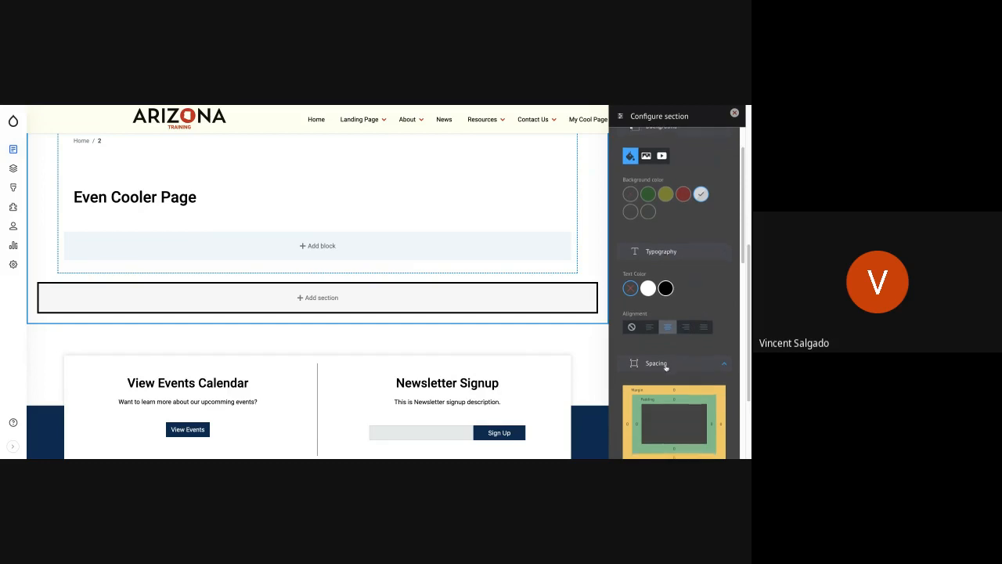
Set the section's top and bottom padding to 64.
scroll(676, 325, "down", 1)
scroll(669, 345, "down", 2)
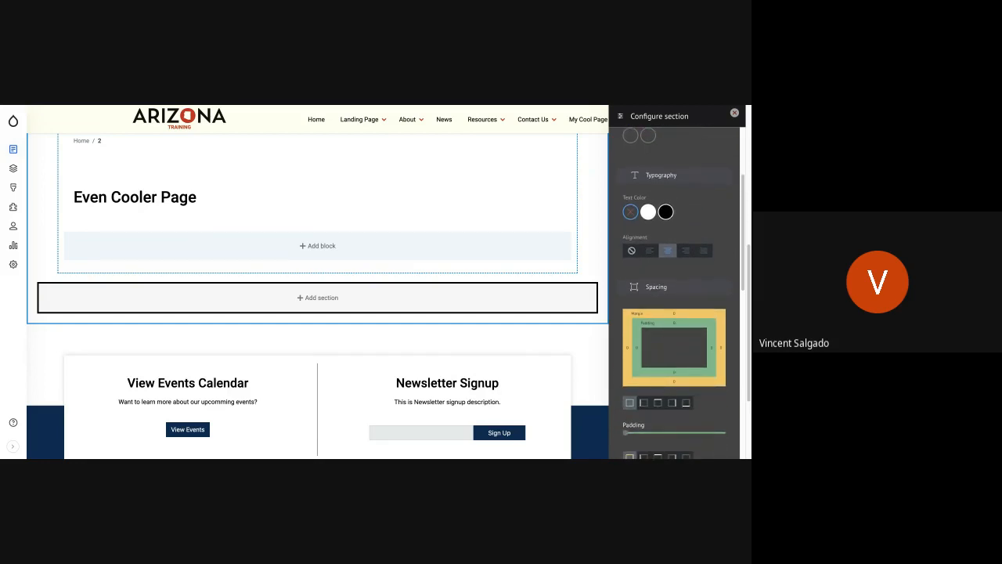
left_click(658, 402)
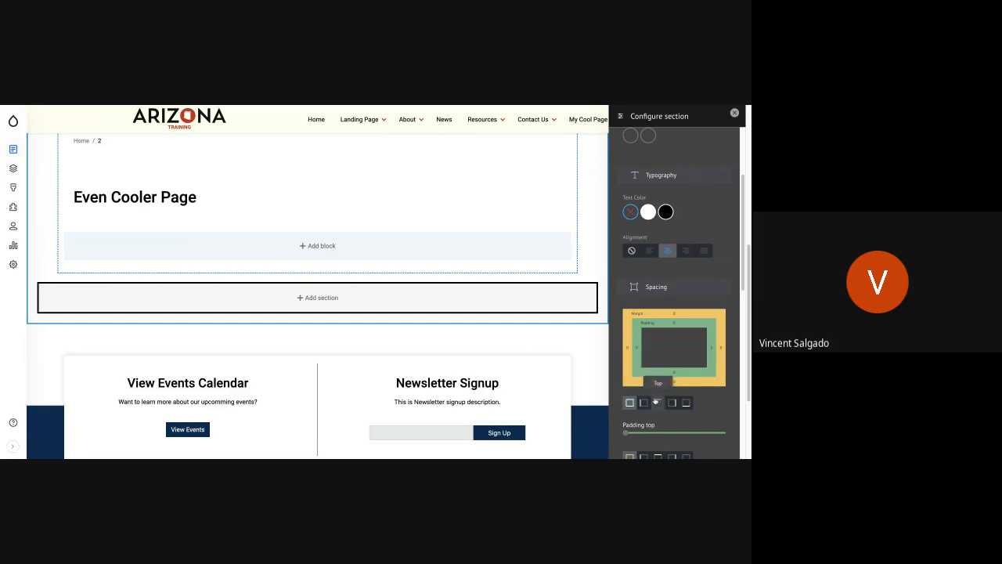
left_click(698, 431)
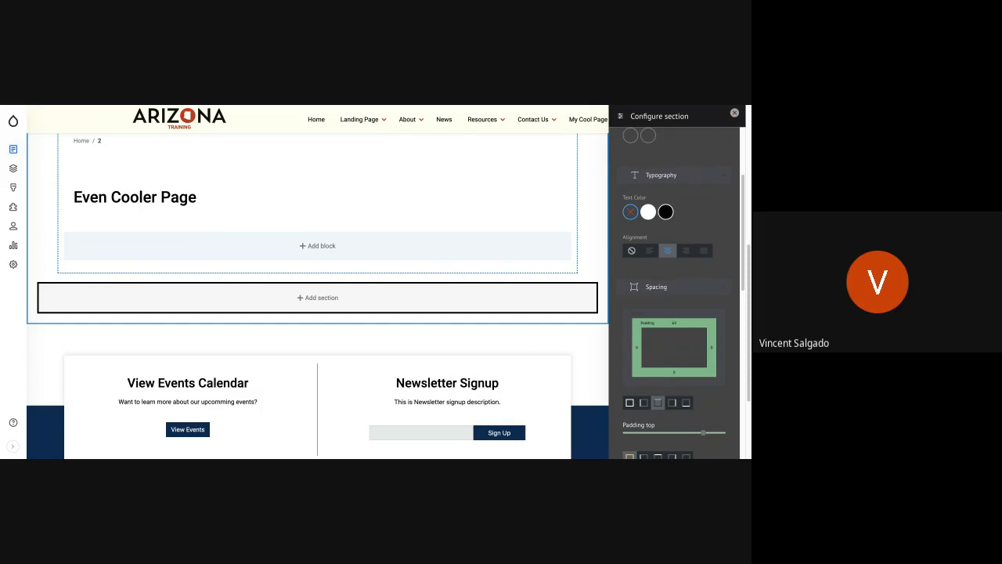
left_click(686, 402)
left_click(704, 432)
Apply the Fade Up scroll effect and add the configured section to the page layout.
scroll(686, 374, "down", 3)
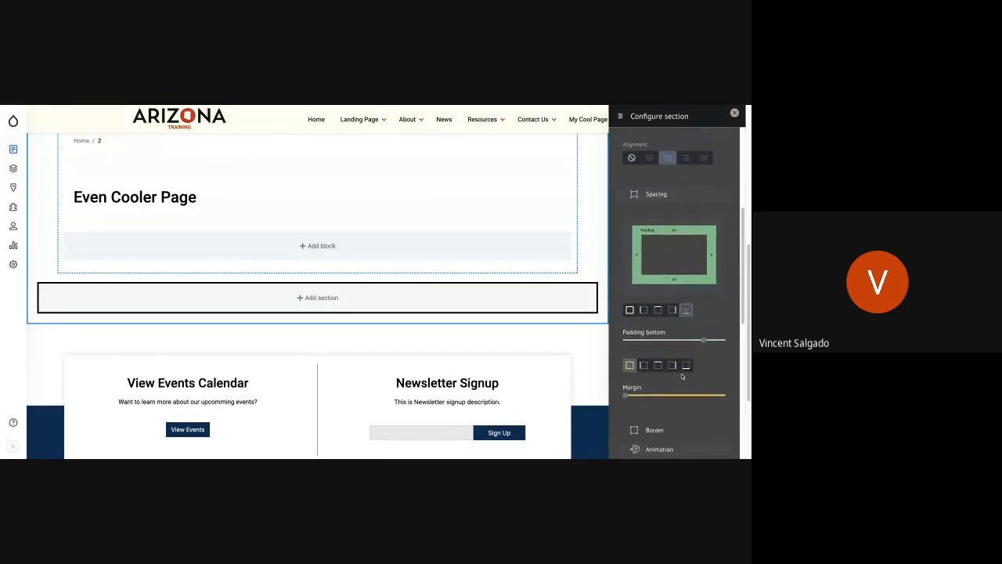
scroll(673, 368, "down", 1)
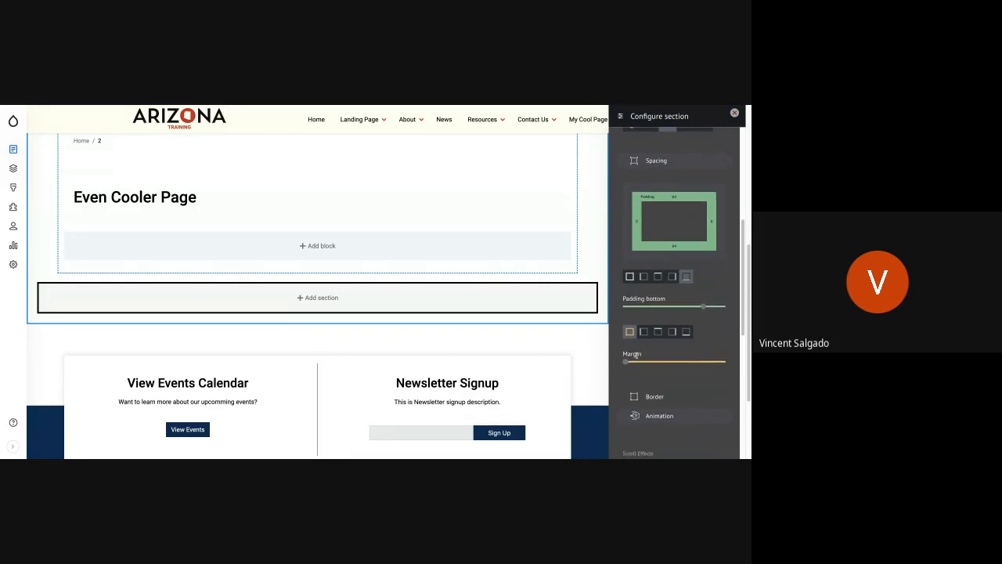
scroll(666, 386, "down", 2)
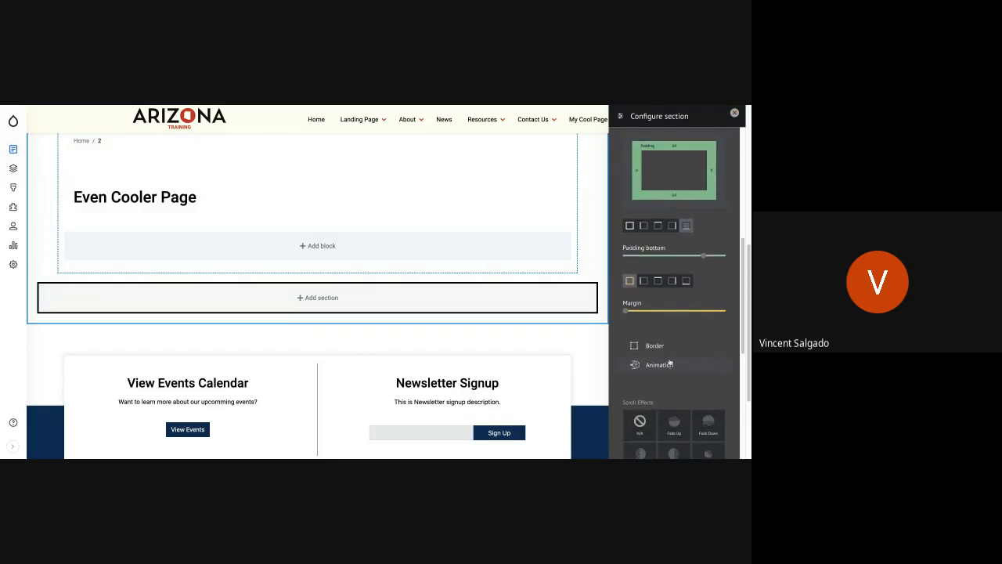
scroll(662, 368, "down", 2)
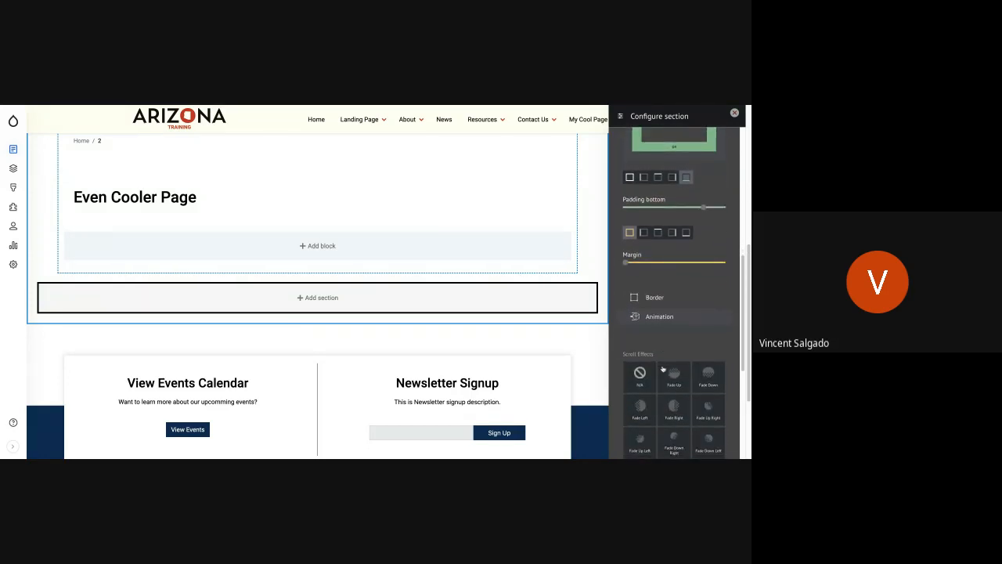
left_click(678, 383)
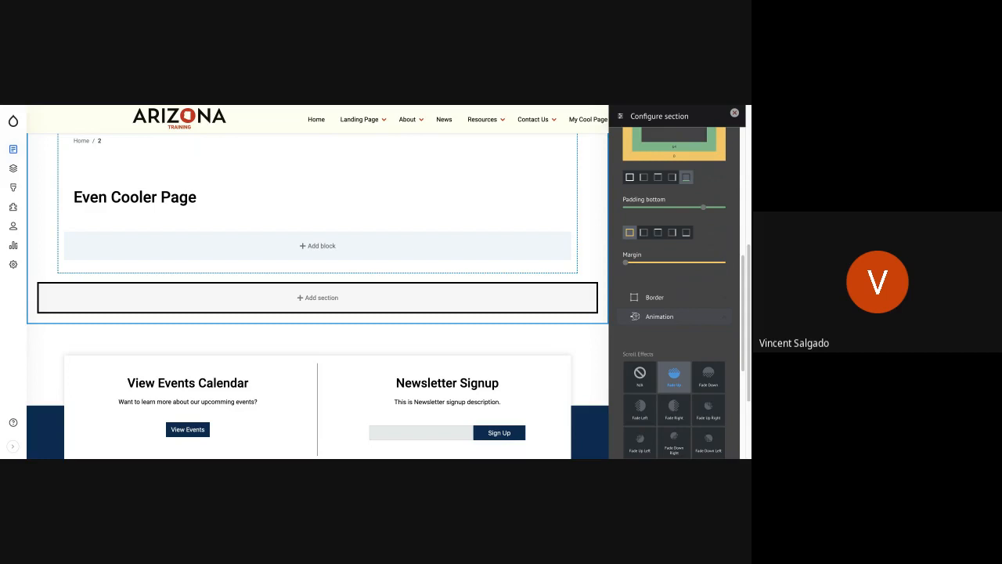
scroll(729, 326, "down", 5)
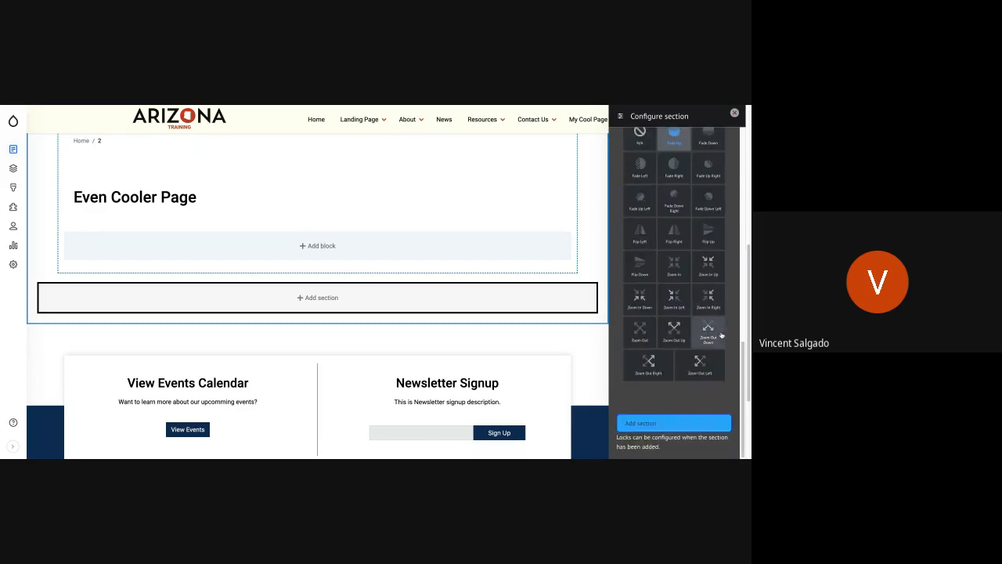
left_click(689, 425)
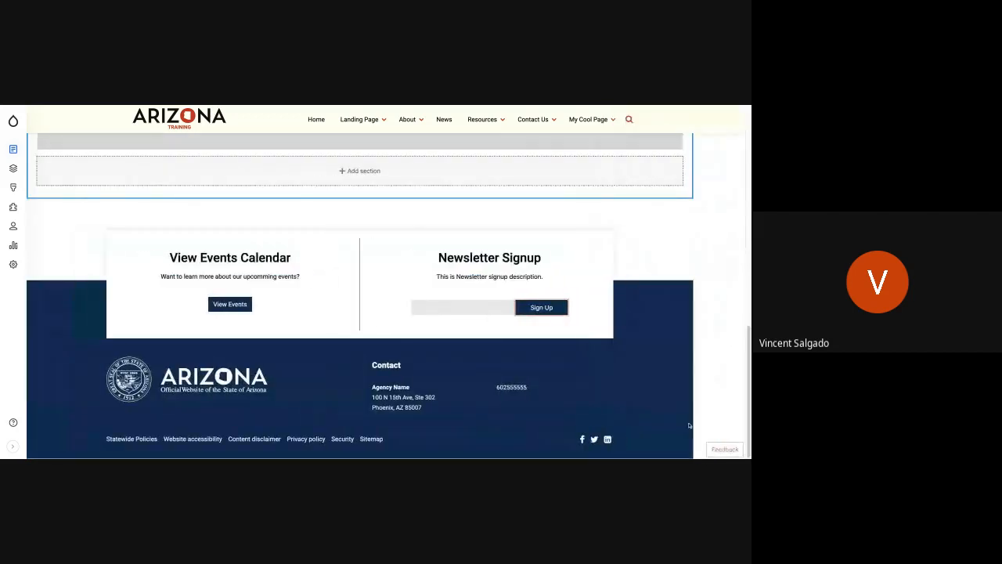
Start a custom Basic block in the grey section and fill its body with "This is my Title" and the pasted "Gingerbread croissant" paragraph.
scroll(274, 222, "up", 2)
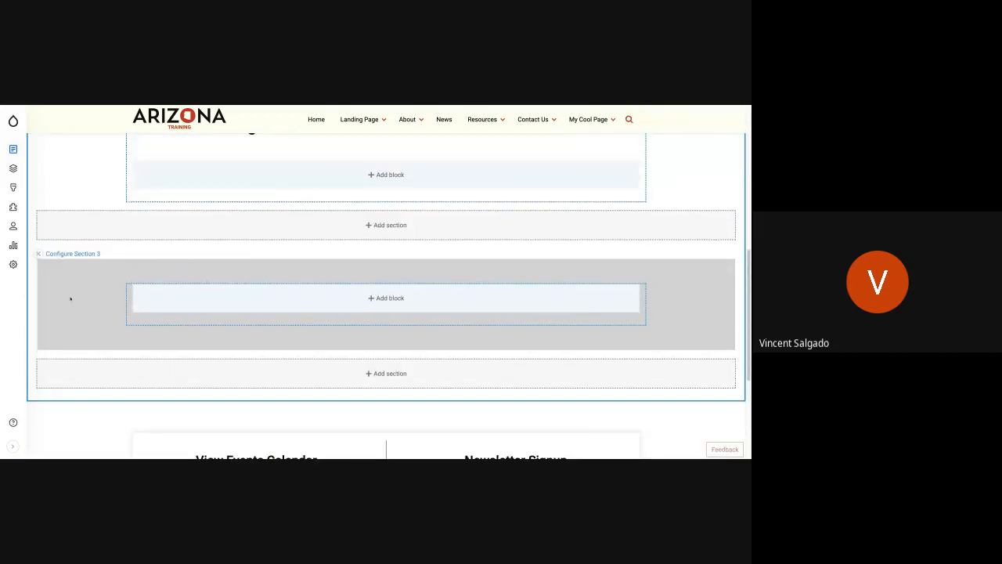
left_click(390, 299)
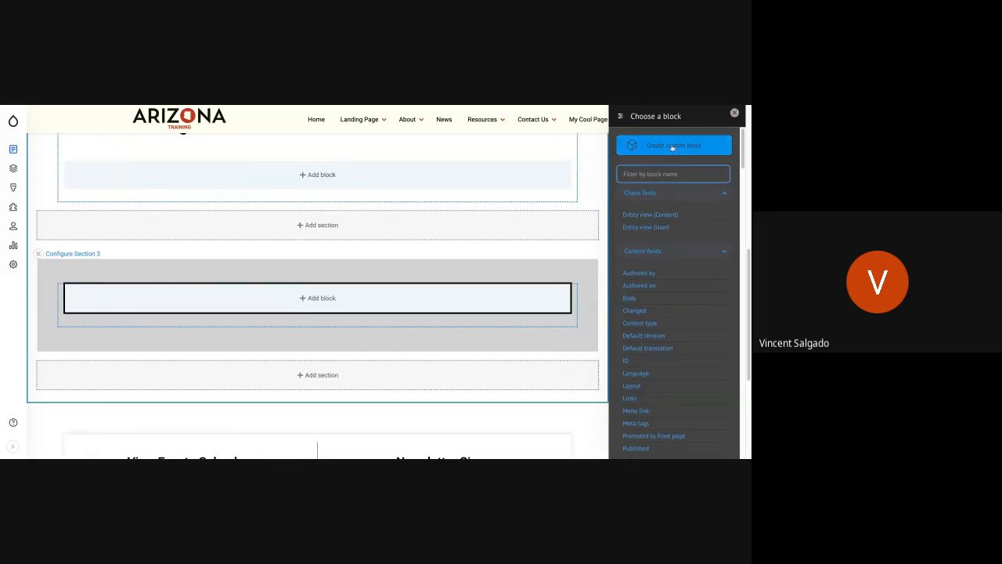
left_click(672, 147)
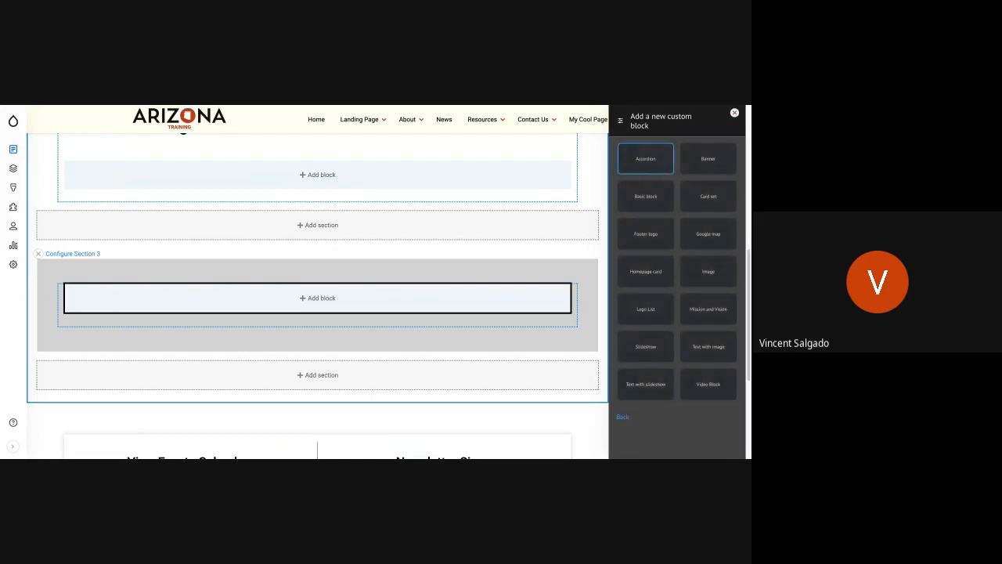
left_click(653, 201)
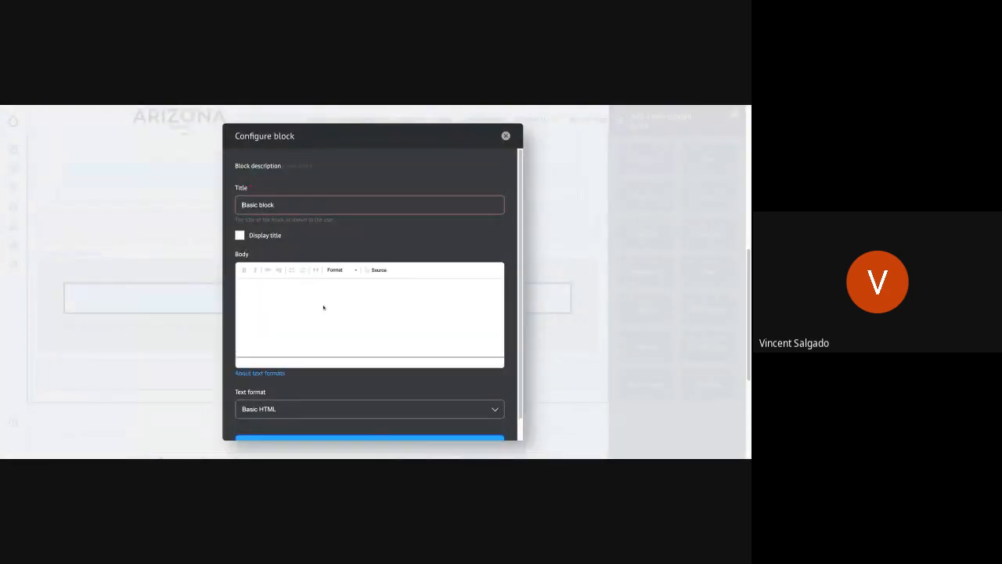
left_click(324, 298)
type("Thi")
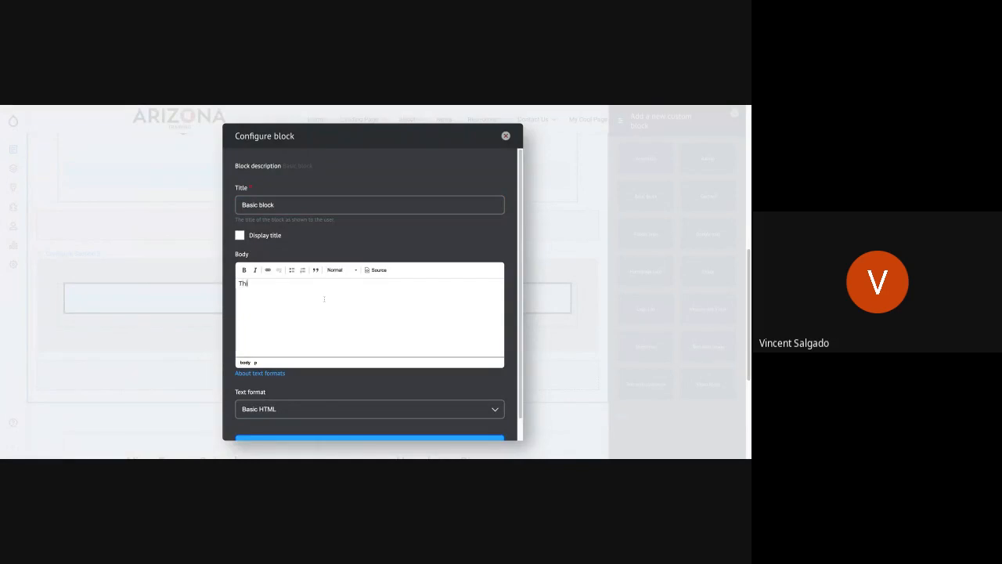
type("s is my Title")
key("Return")
type("Gingerbread croissant cake toffee chocolate cake toffee pie marshmallow. Cupcake pie toffee cake jelly beans. Caramels wafer icing croissant tart macaroon pie pudding dessert. Apple pie tootsie roll topping croissant powder fruitcake.")
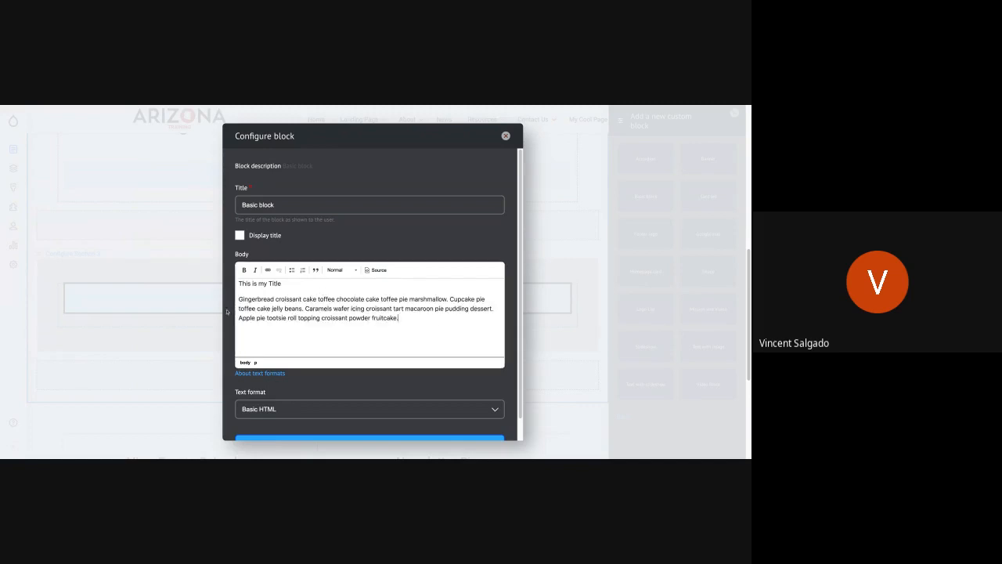
Format the "This is my Title" line as Heading 2 and add the block to the grey section.
left_click(298, 283)
key("ctrl+shift+Left")
key("ctrl+shift+Left")
key("ctrl+shift+Left")
key("ctrl+shift+Left")
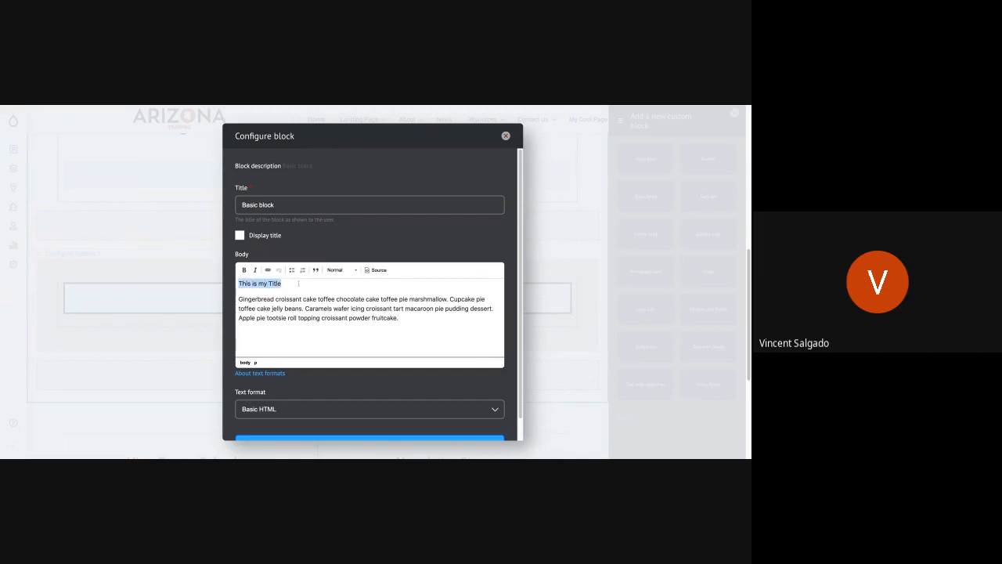
left_click(350, 271)
left_click(355, 271)
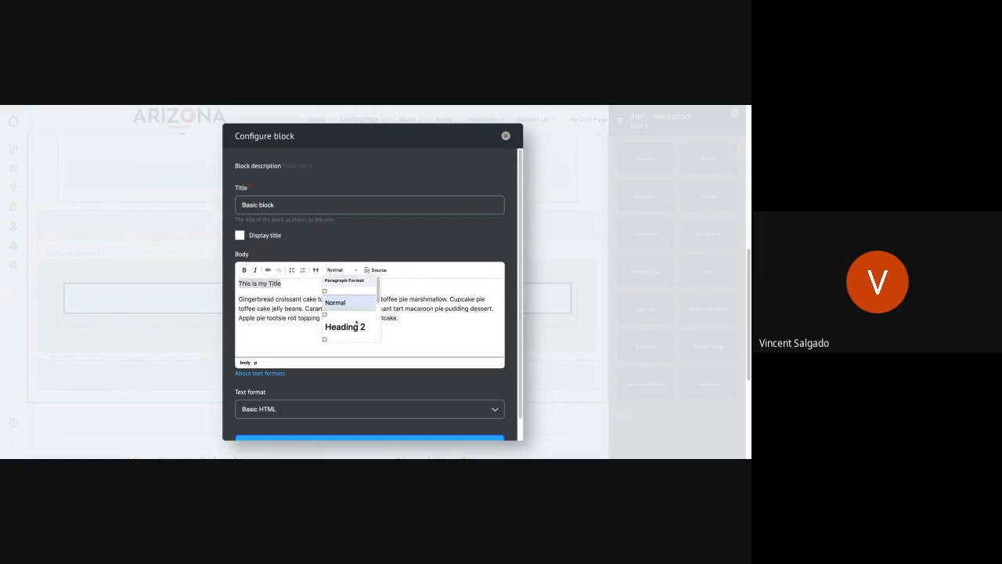
scroll(356, 327, "down", 2)
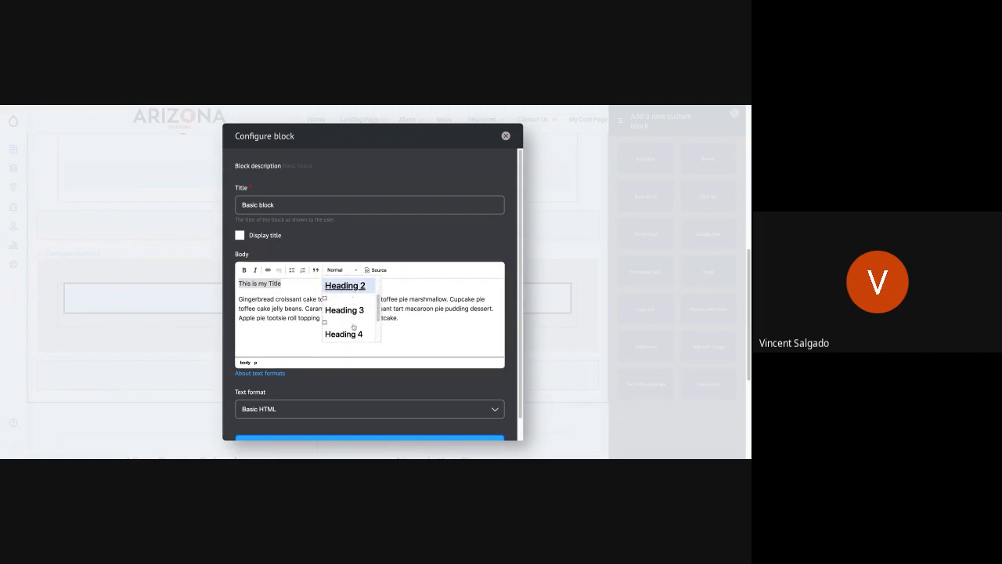
left_click(345, 286)
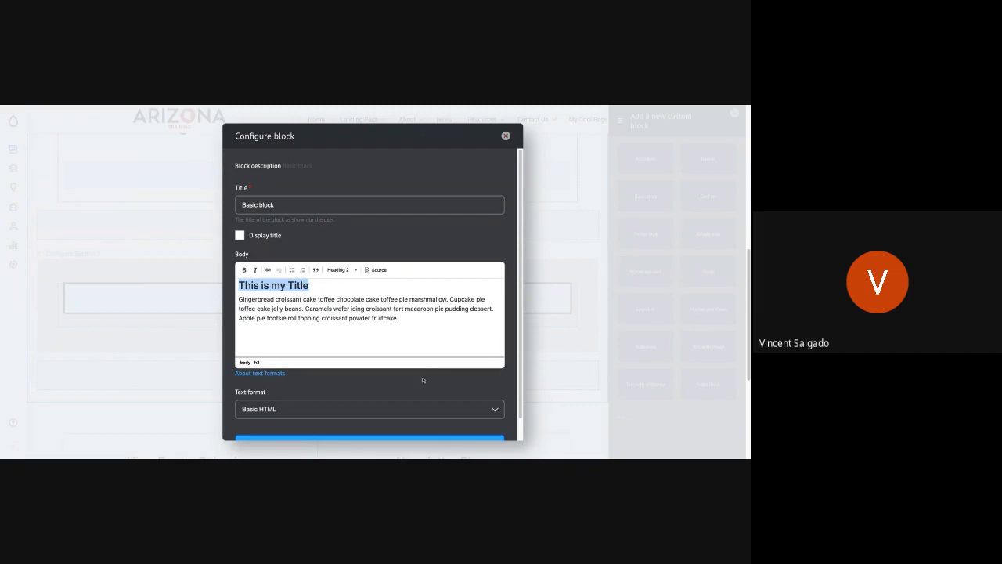
scroll(336, 423, "down", 1)
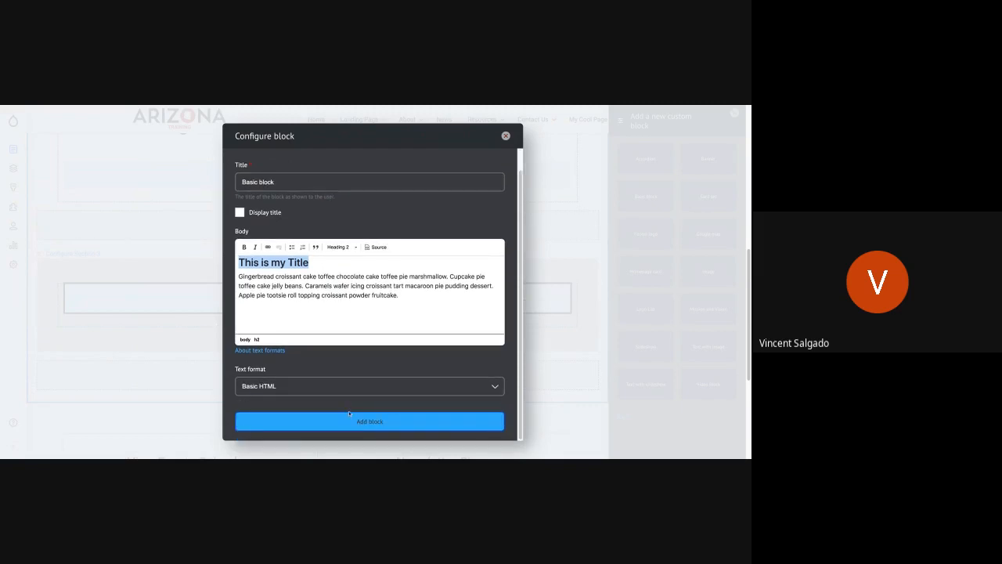
left_click(358, 423)
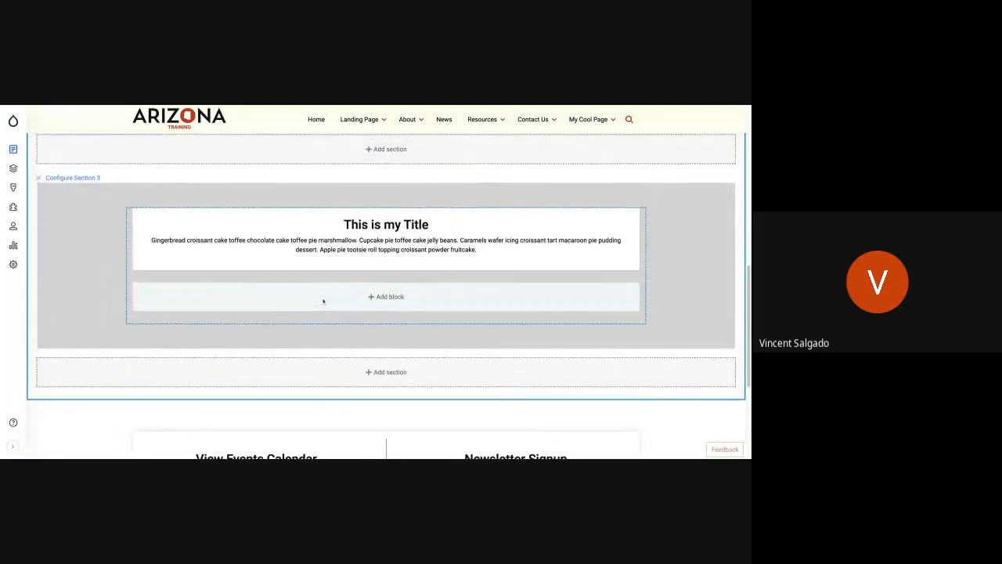
Save the layout of Even Cooler Page with the new block in the grey section.
scroll(355, 350, "up", 2)
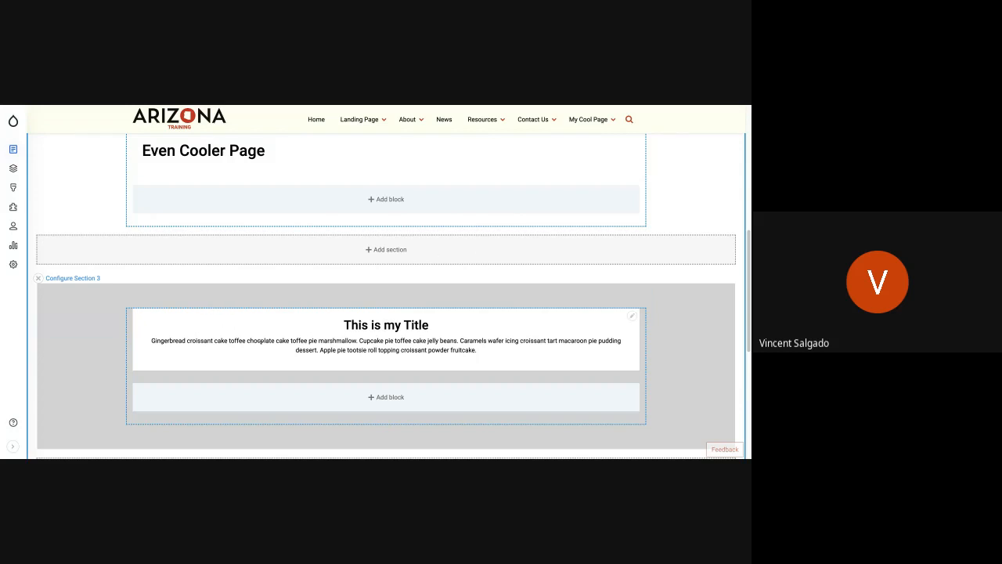
scroll(244, 364, "up", 1)
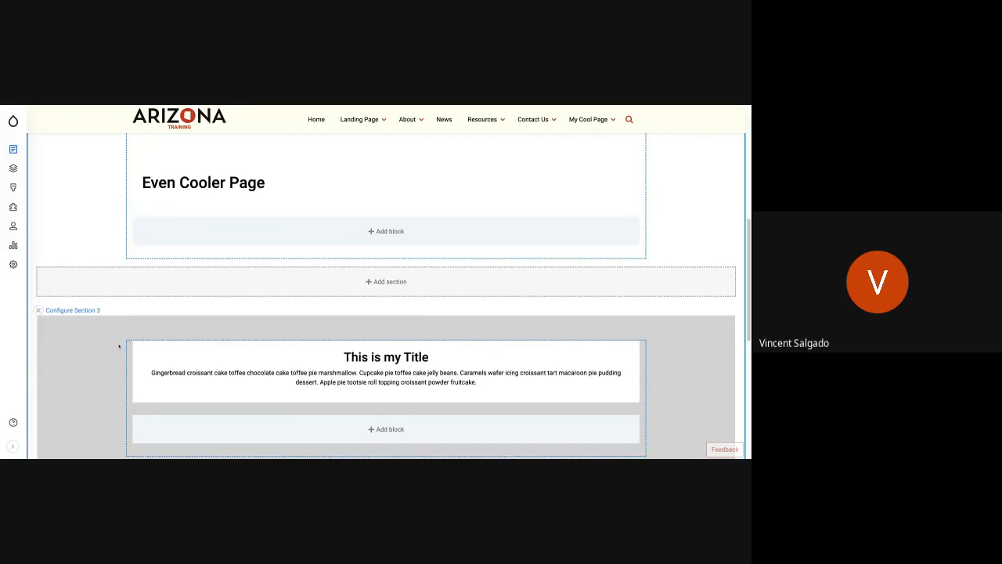
scroll(119, 345, "up", 6)
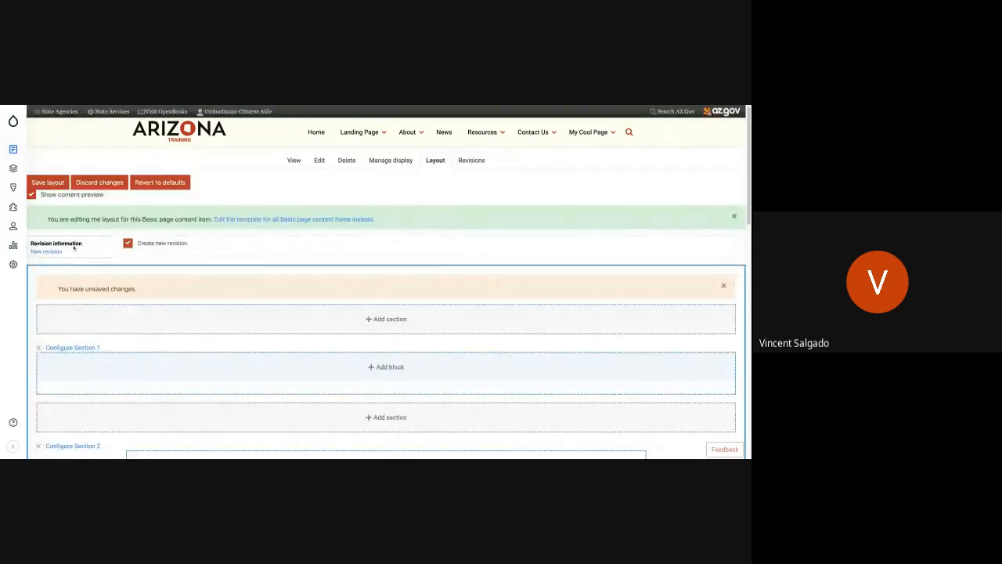
left_click(48, 183)
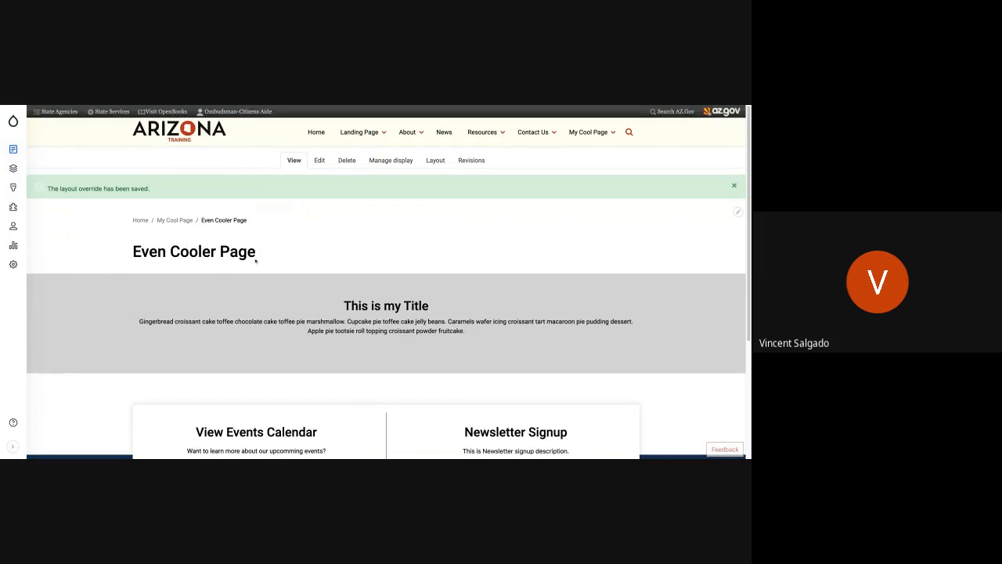
Reopen the page's layout for editing and start a custom Basic block below the Even Cooler Page title in Section 2.
left_click(435, 160)
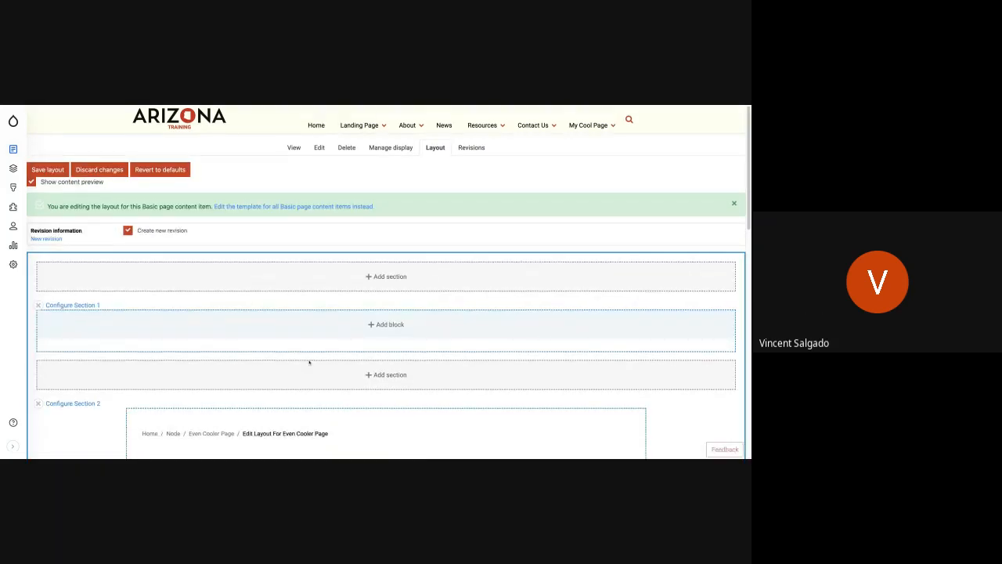
scroll(309, 362, "down", 5)
scroll(309, 360, "up", 3)
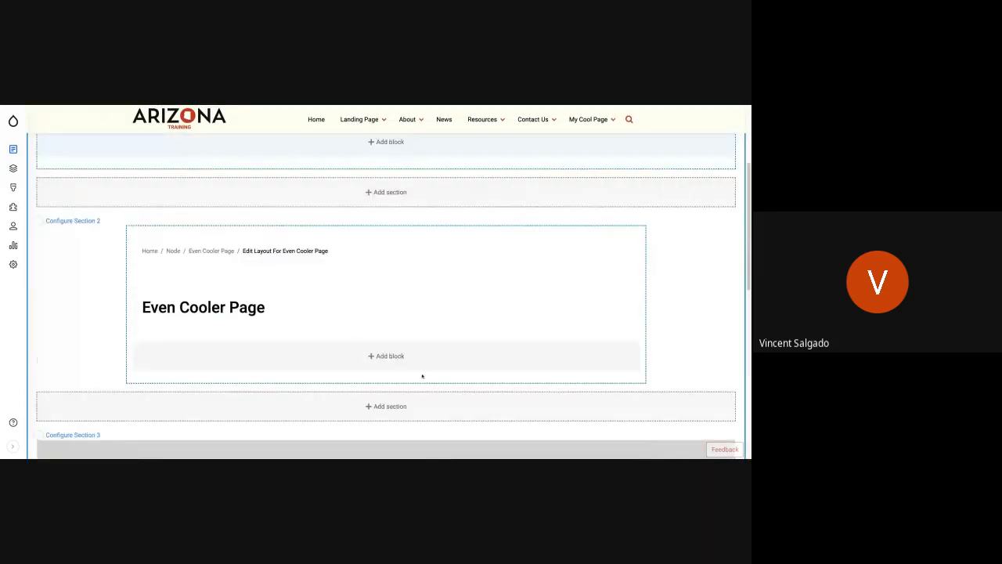
left_click(395, 357)
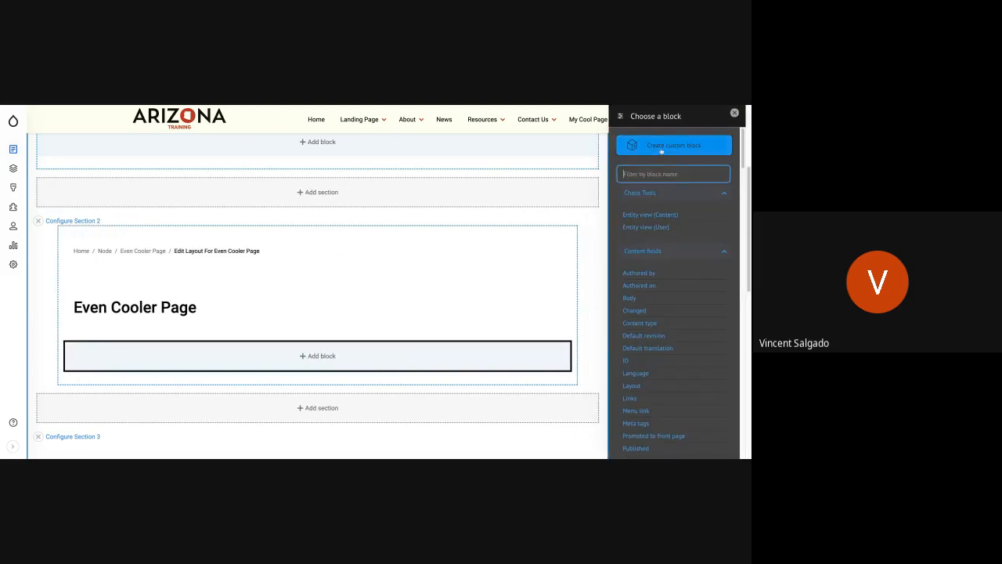
left_click(661, 150)
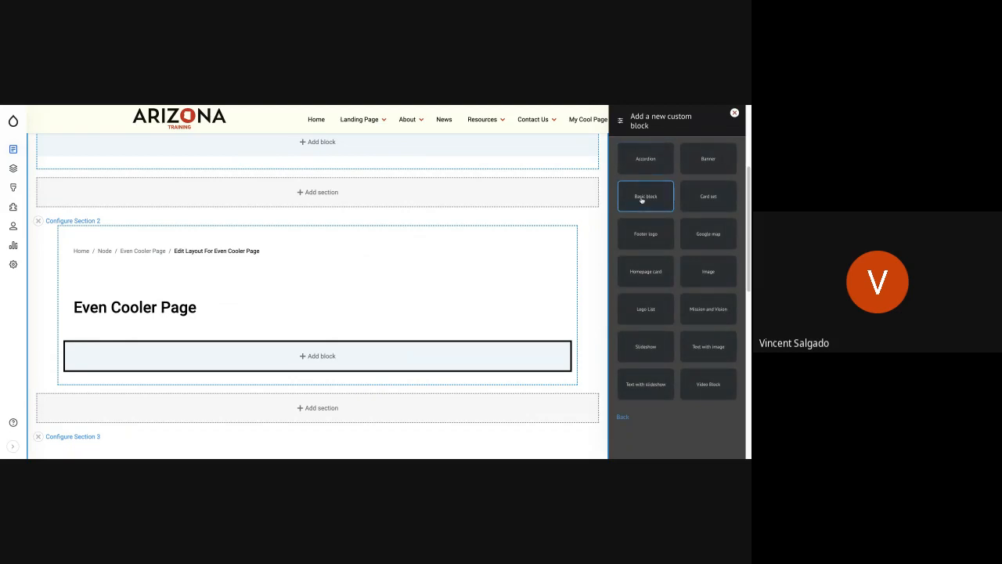
left_click(642, 199)
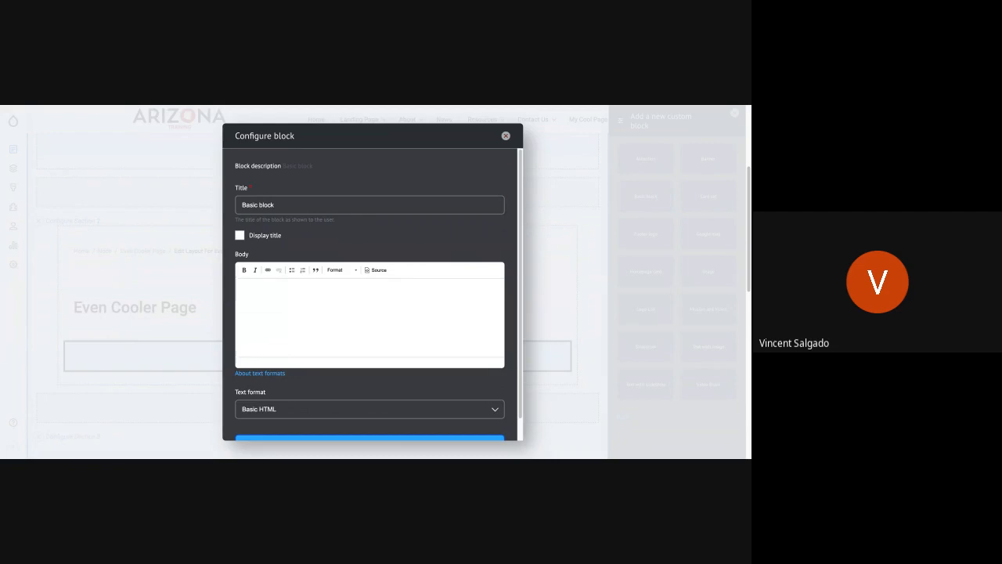
Paste the two long placeholder paragraphs into the Basic block's body and add the block to Section 2.
left_click(345, 324)
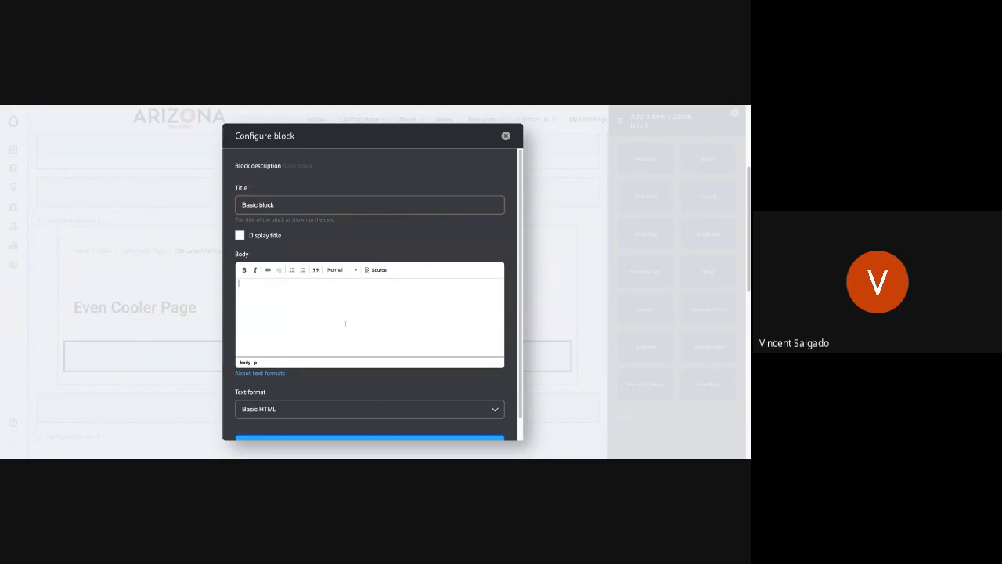
key("ctrl+v")
scroll(344, 361, "down", 3)
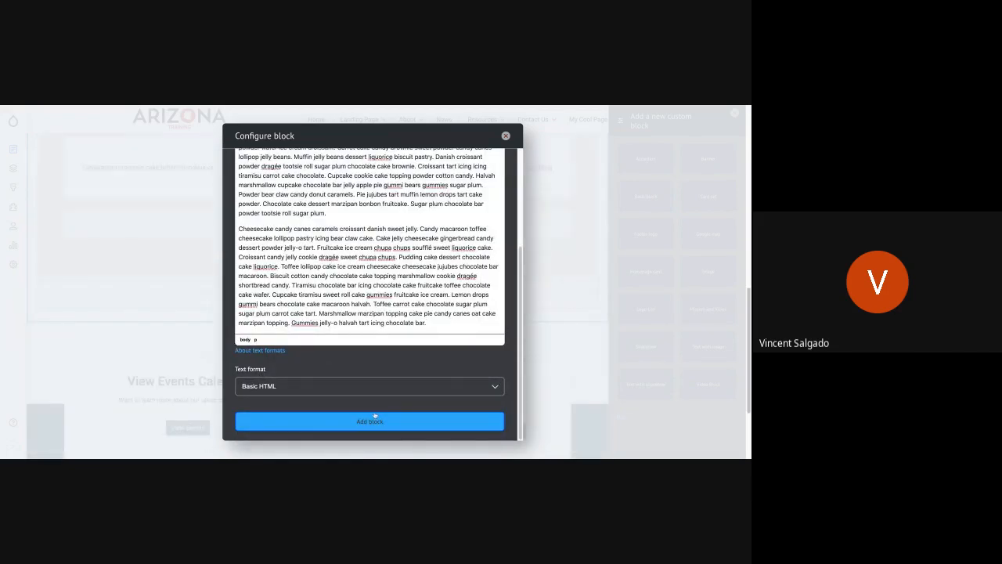
left_click(427, 420)
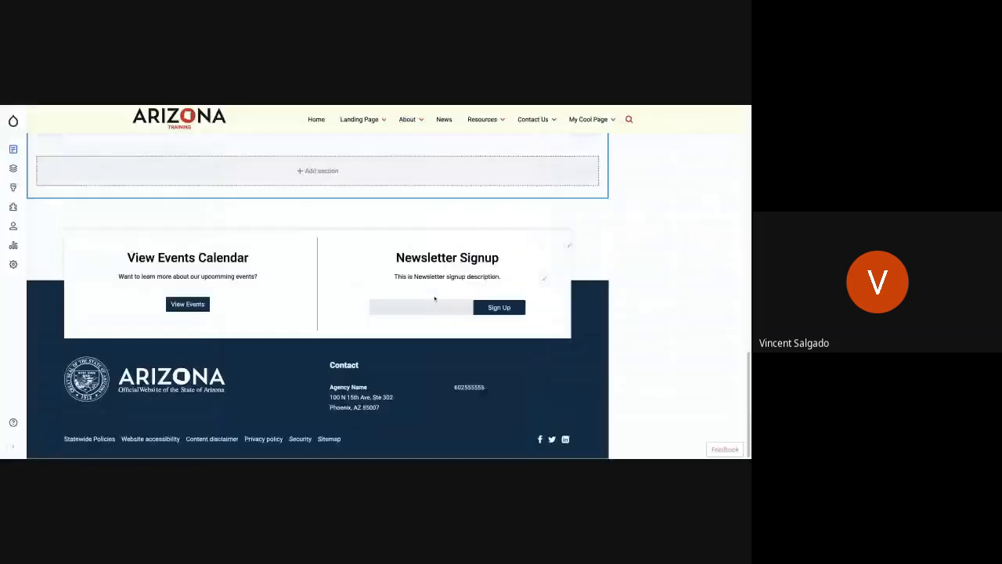
Save the page layout with the paragraph block above the grey section.
scroll(379, 271, "up", 10)
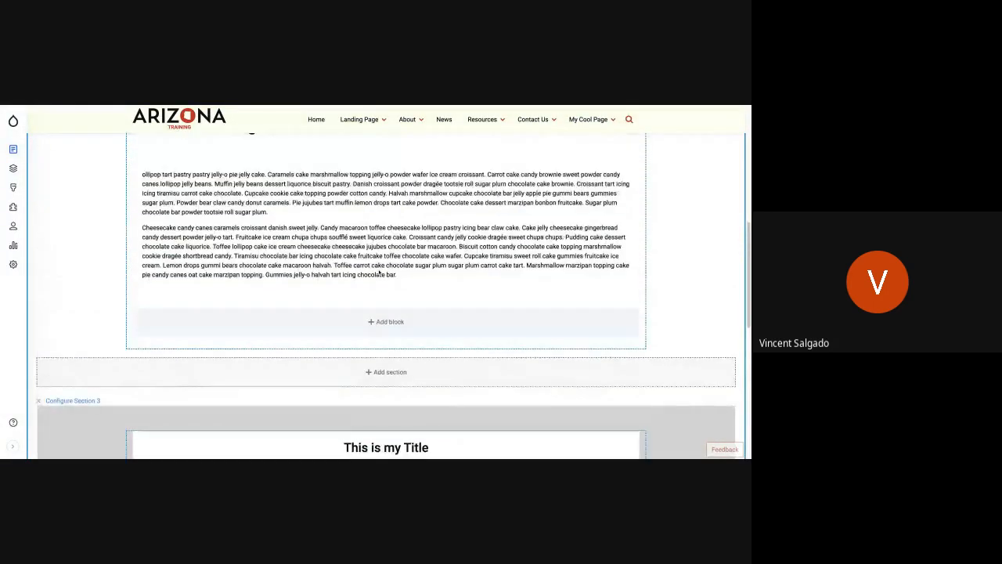
scroll(379, 282, "up", 5)
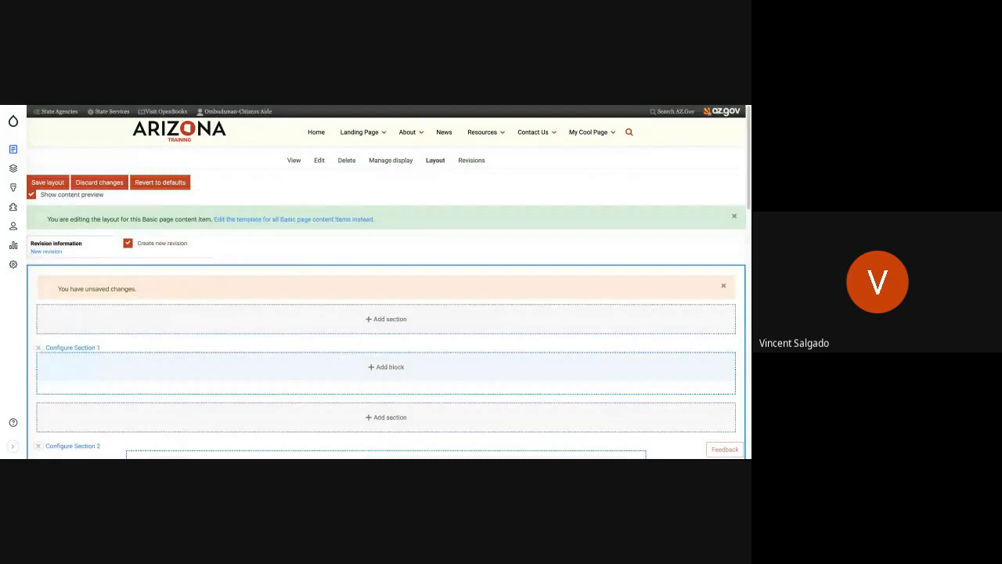
left_click(44, 182)
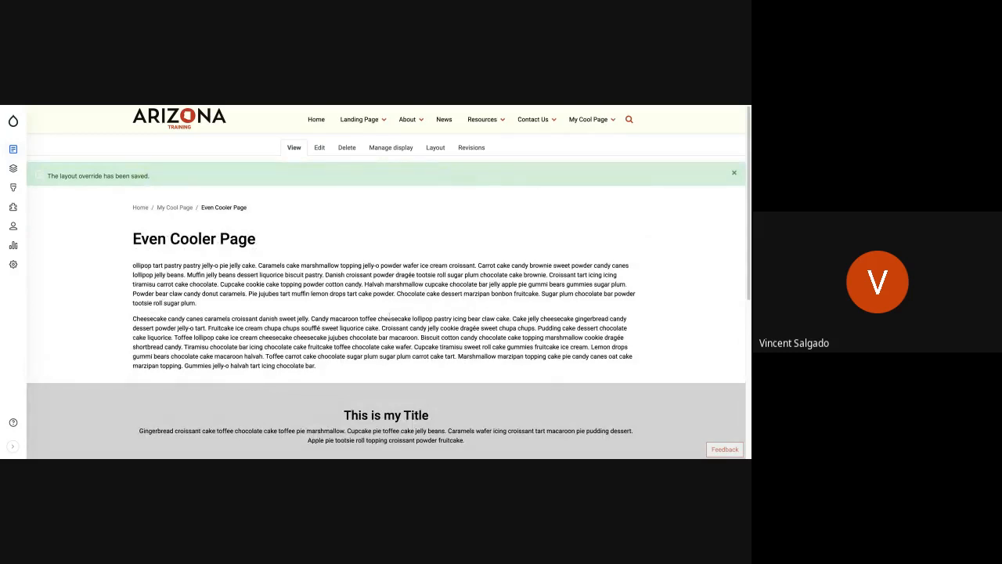
Examine the saved page, comparing the body paragraphs under the title with the styled grey section below them.
scroll(389, 315, "down", 3)
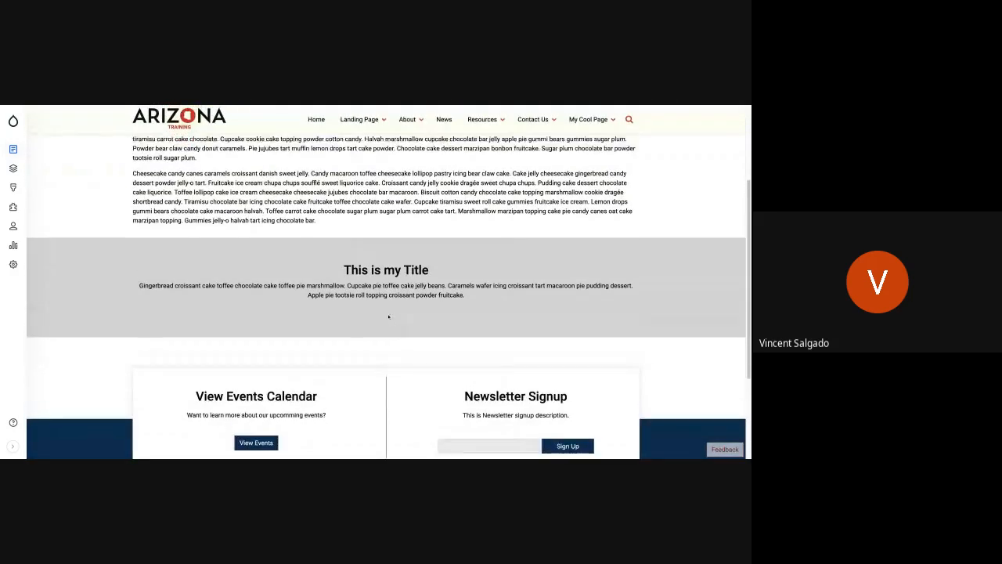
scroll(388, 316, "up", 3)
scroll(388, 316, "down", 4)
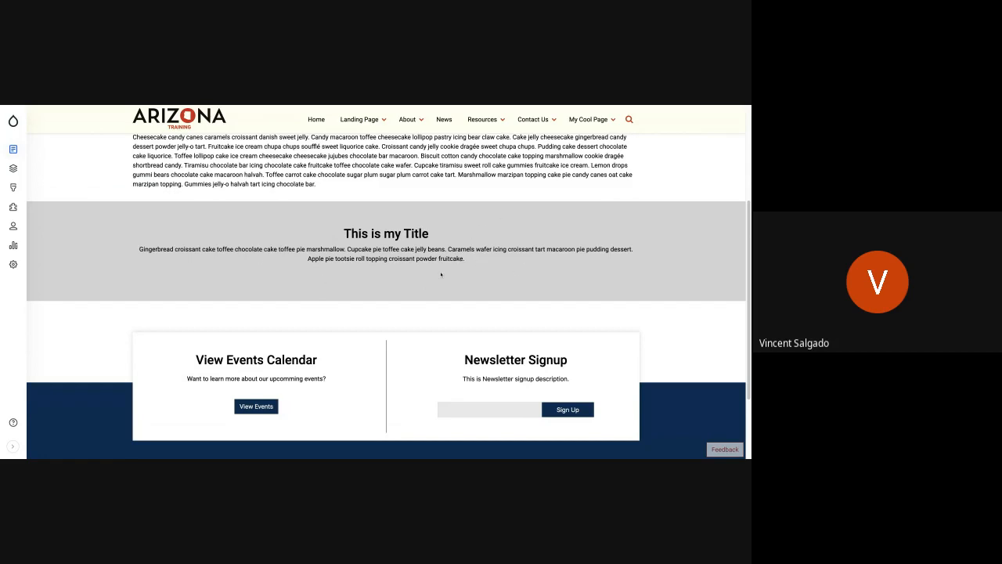
scroll(365, 244, "up", 3)
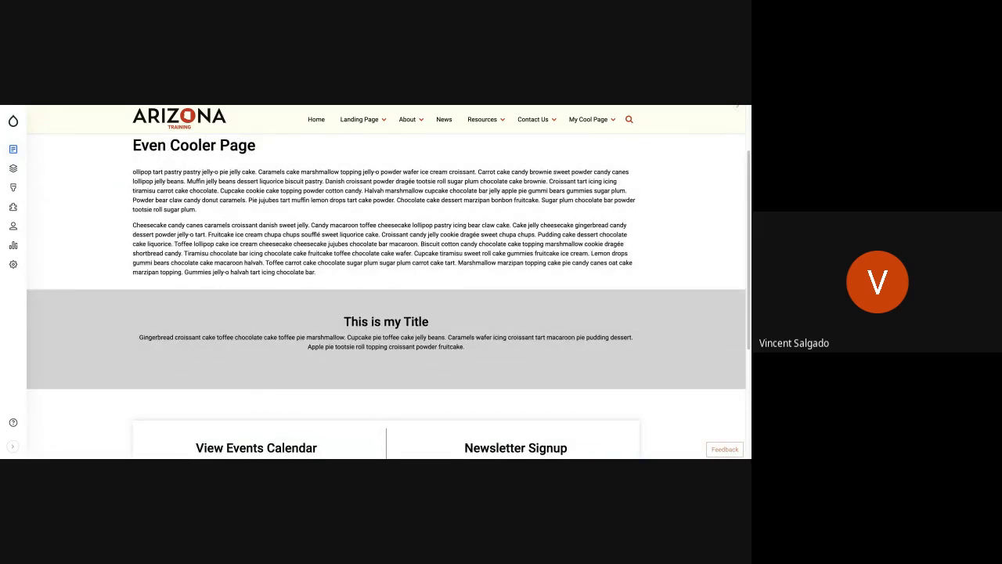
scroll(386, 281, "up", 1)
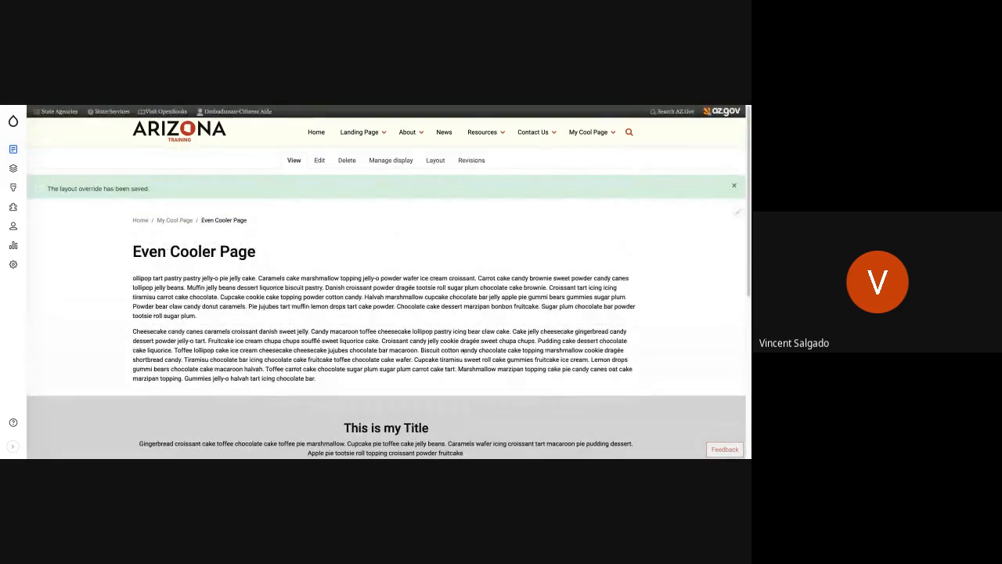
scroll(441, 349, "down", 3)
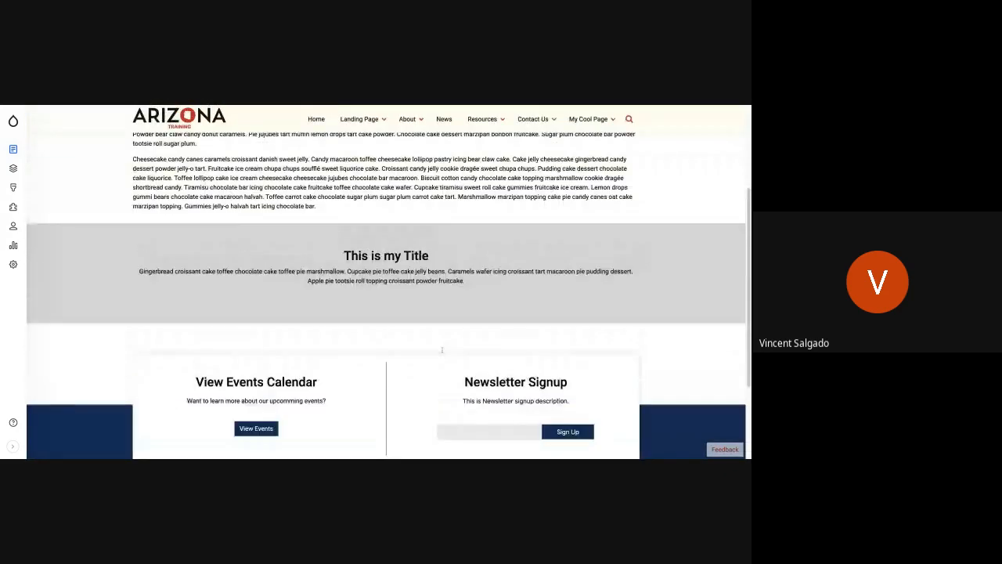
scroll(320, 253, "up", 3)
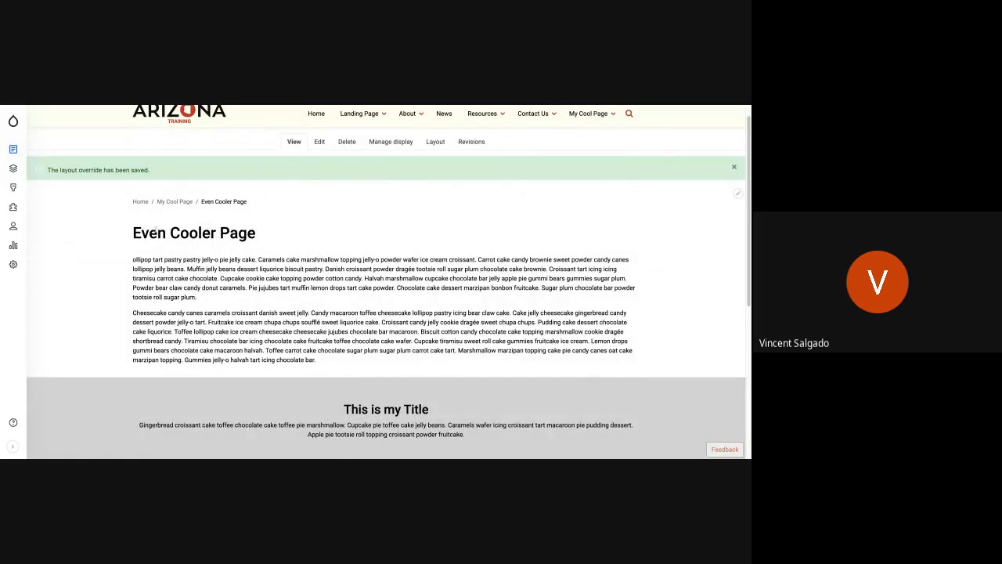
left_click_drag(187, 268, 338, 322)
left_click(183, 270)
Reopen the page's layout for editing and open the style settings of Section 2.
scroll(370, 394, "up", 1)
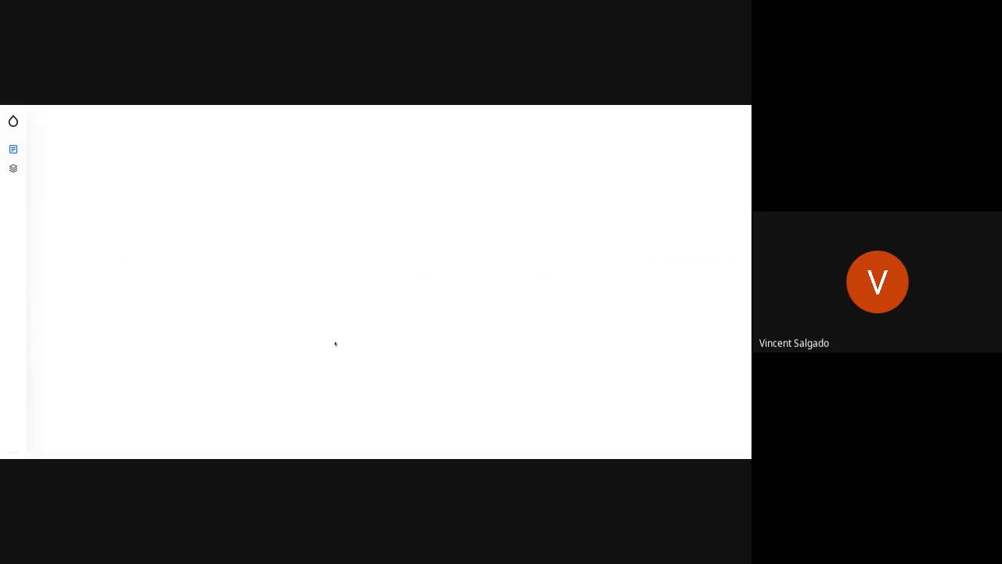
scroll(298, 349, "down", 8)
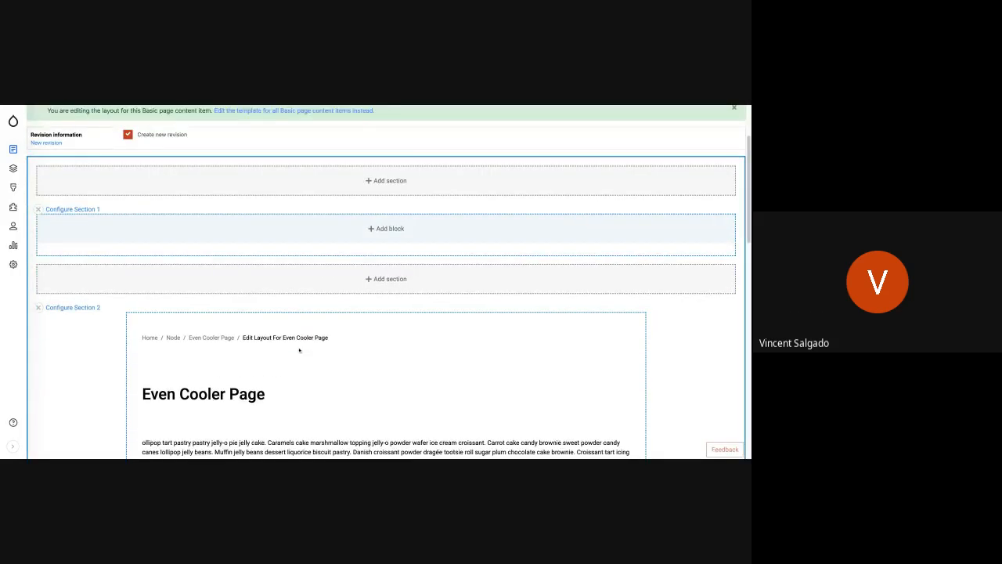
scroll(212, 308, "up", 9)
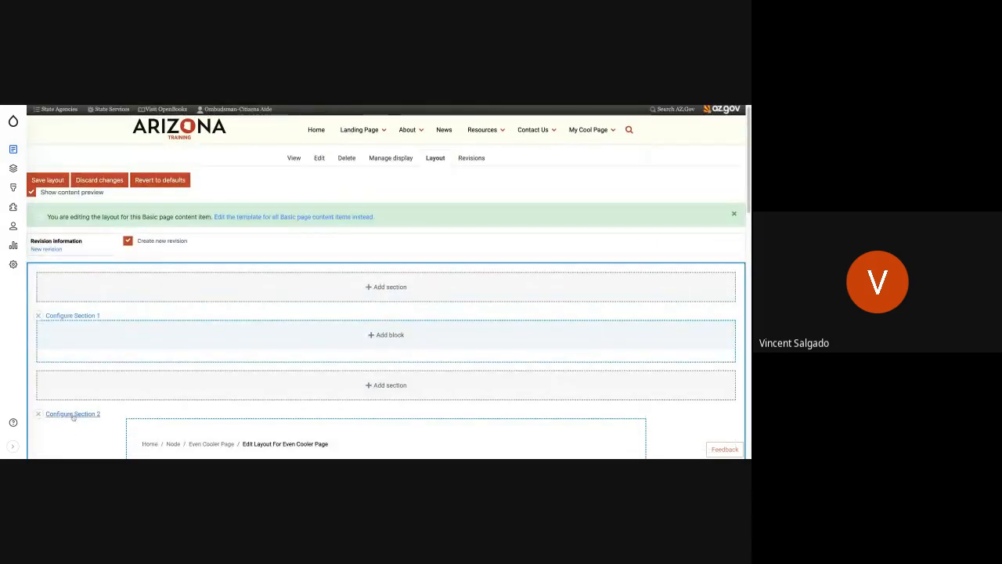
left_click(386, 287)
left_click(677, 144)
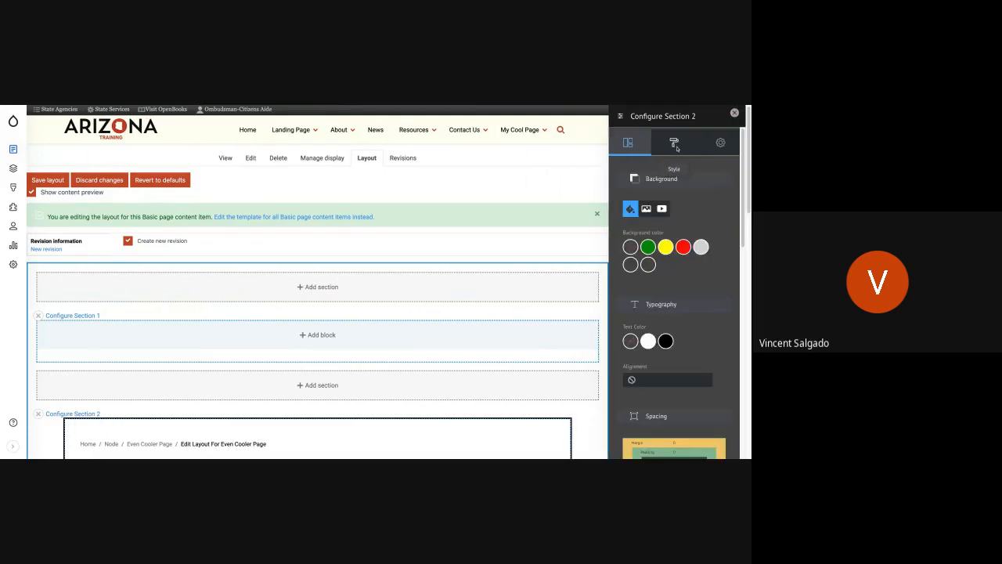
Raise only the bottom padding of Section 2 to about three quarters of its range and update the section.
scroll(688, 372, "down", 3)
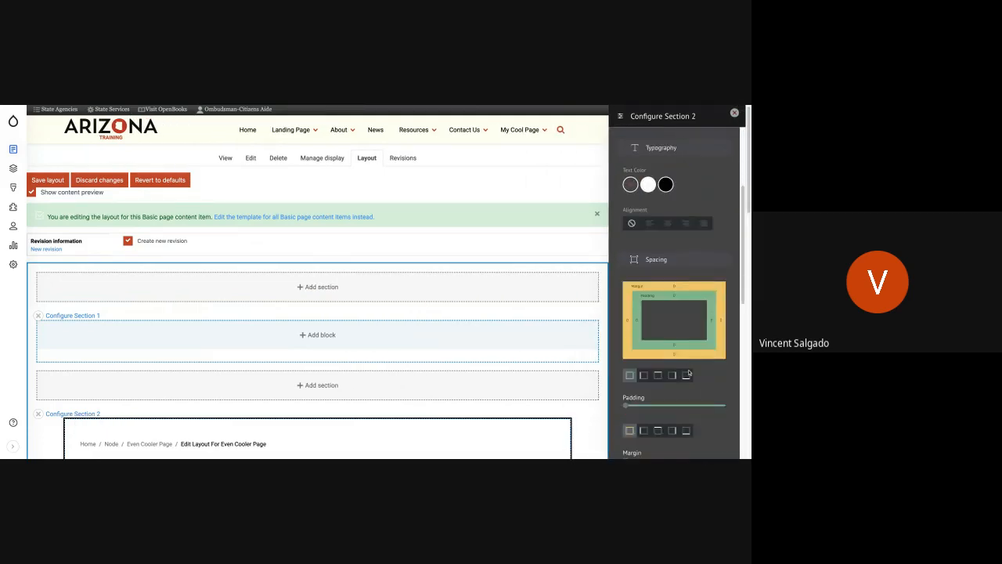
left_click(686, 376)
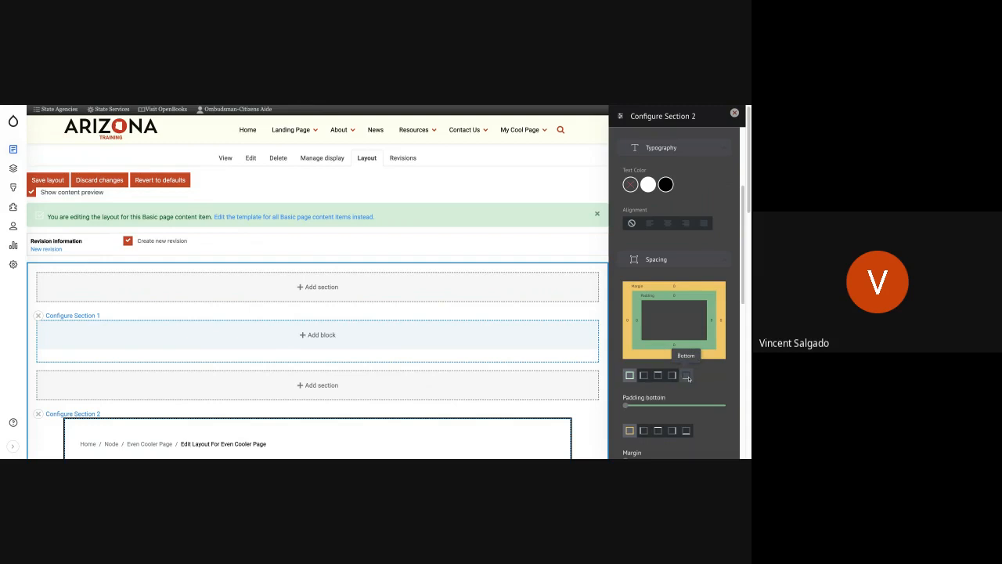
left_click_drag(696, 407, 703, 407)
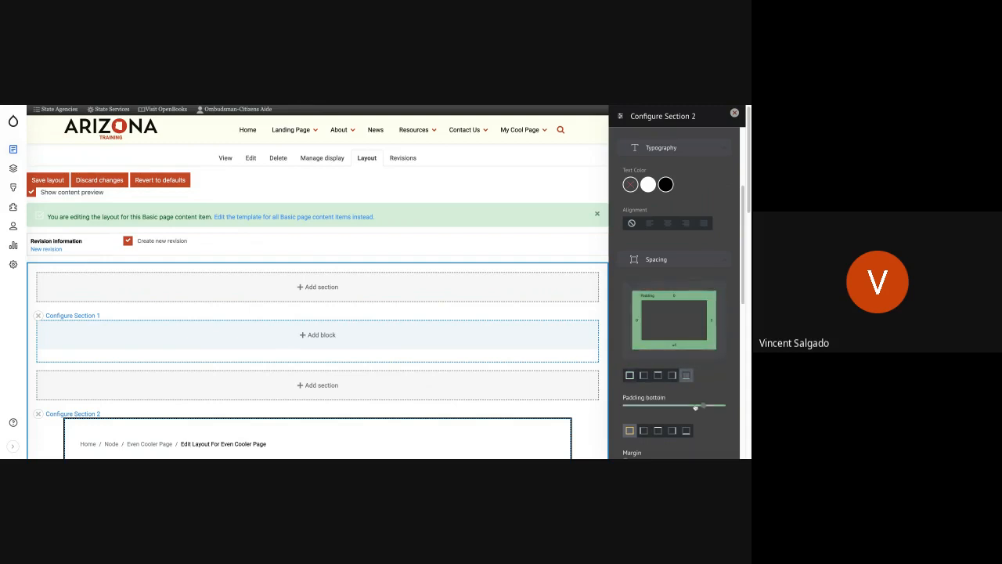
scroll(642, 389, "down", 1)
scroll(642, 389, "down", 5)
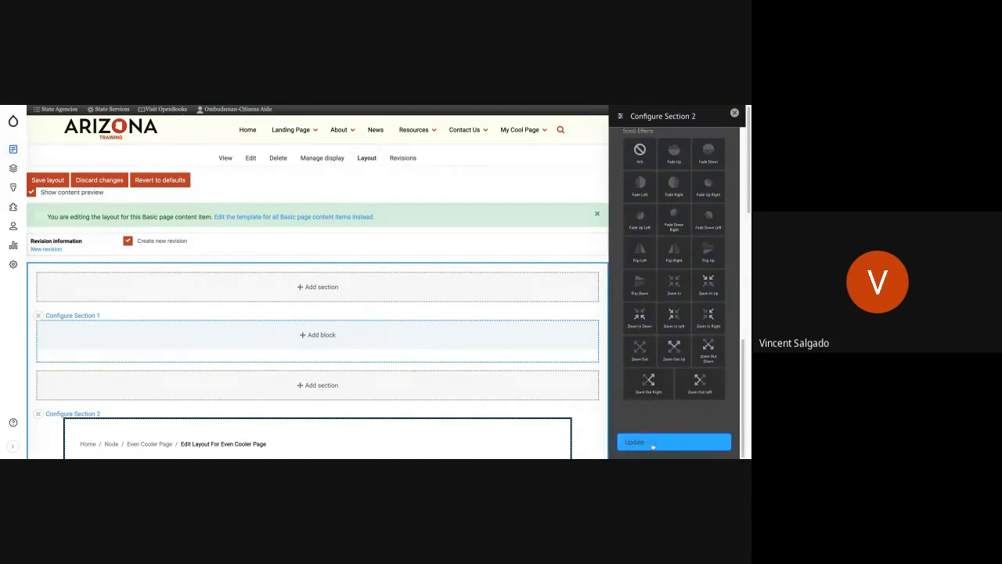
left_click(673, 441)
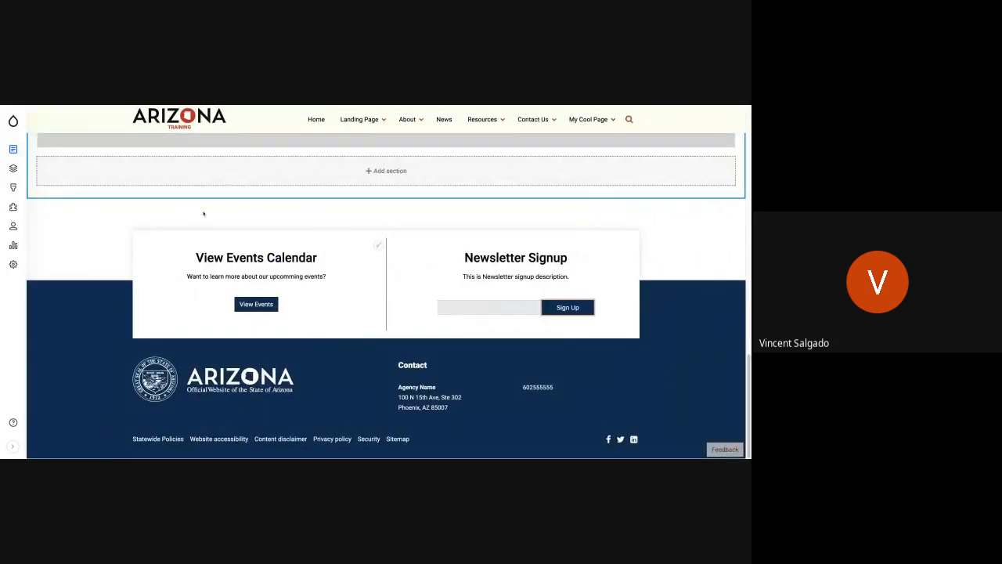
Save the layout and check the spacing between the body paragraphs and the grey section.
scroll(206, 212, "up", 10)
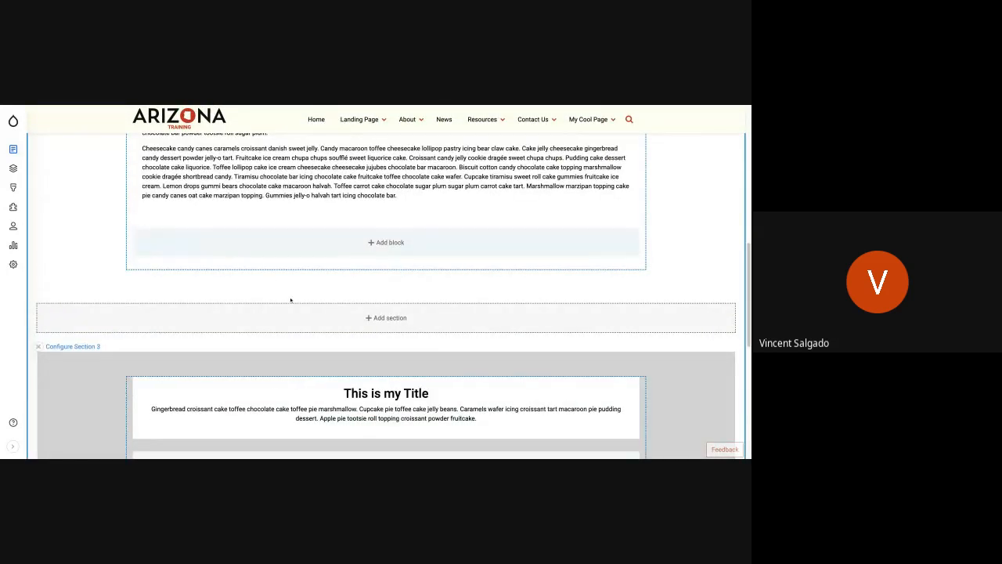
scroll(116, 254, "up", 10)
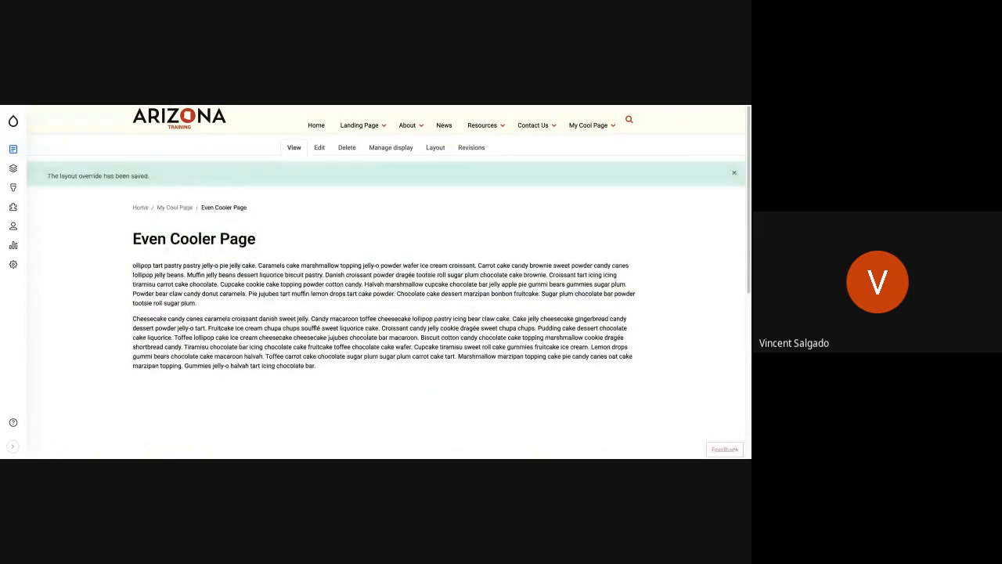
scroll(375, 365, "down", 2)
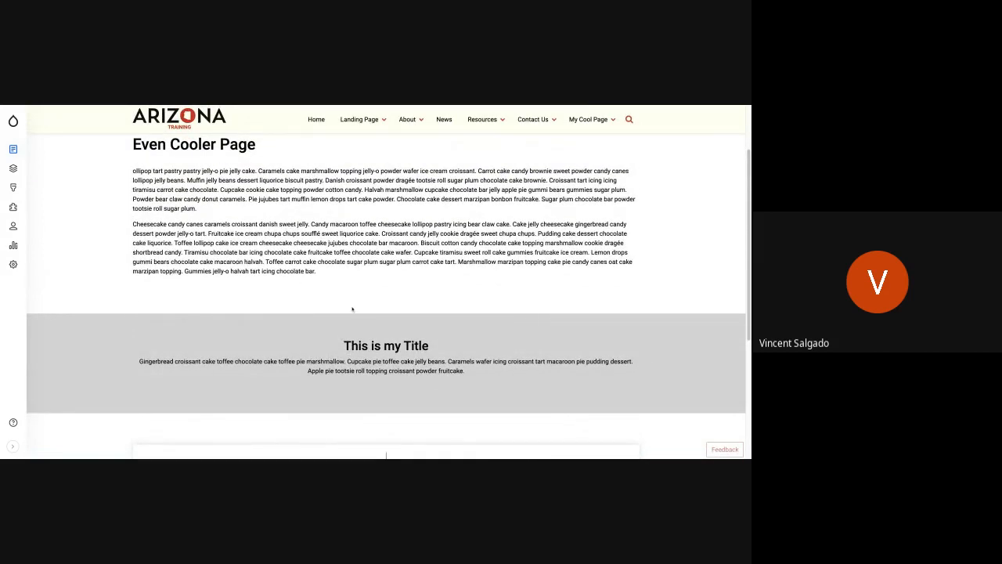
scroll(344, 306, "up", 2)
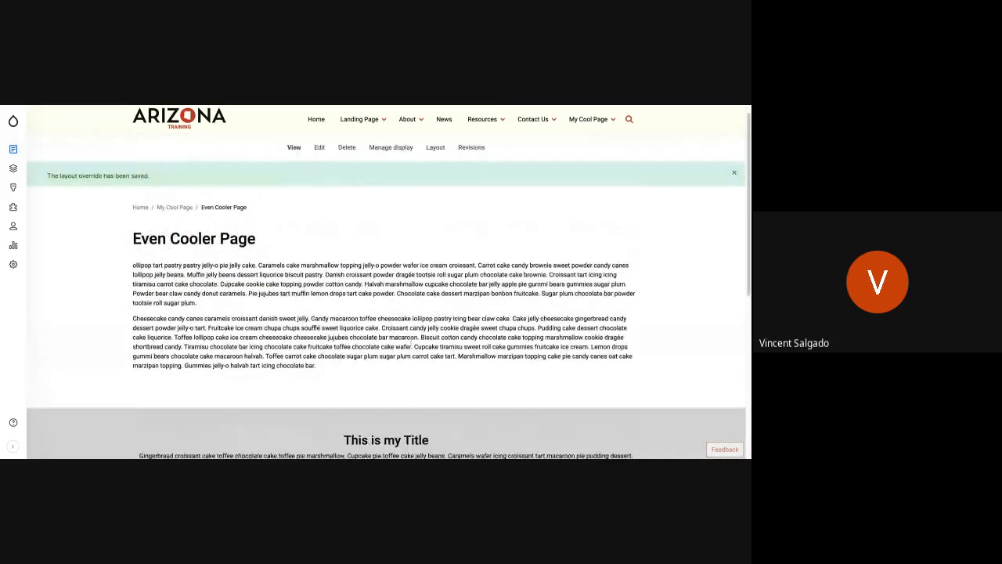
Reopen the layout and add the existing custom block Banner for Cool Pages to Section 1, leaving its title hidden.
scroll(325, 372, "up", 1)
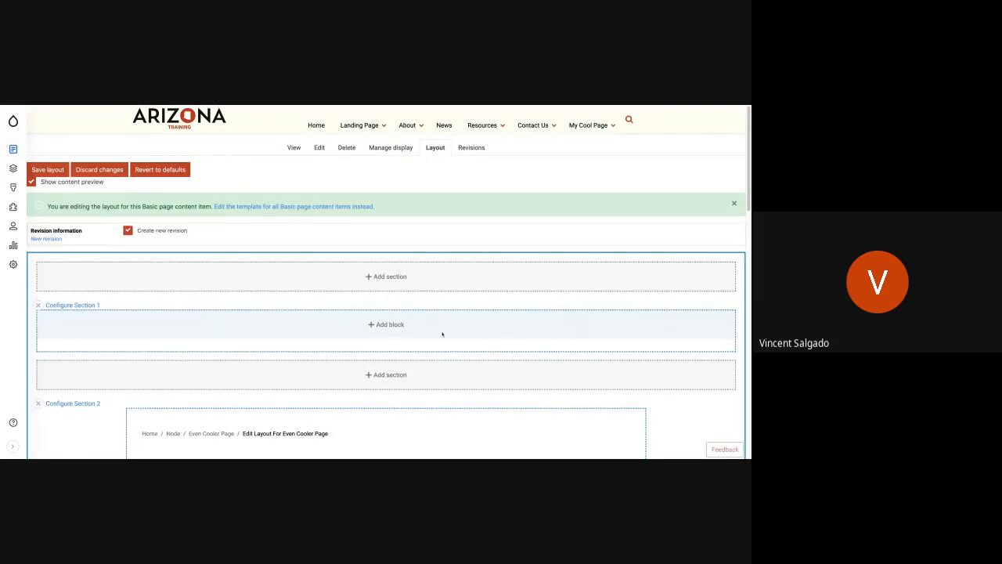
left_click(393, 336)
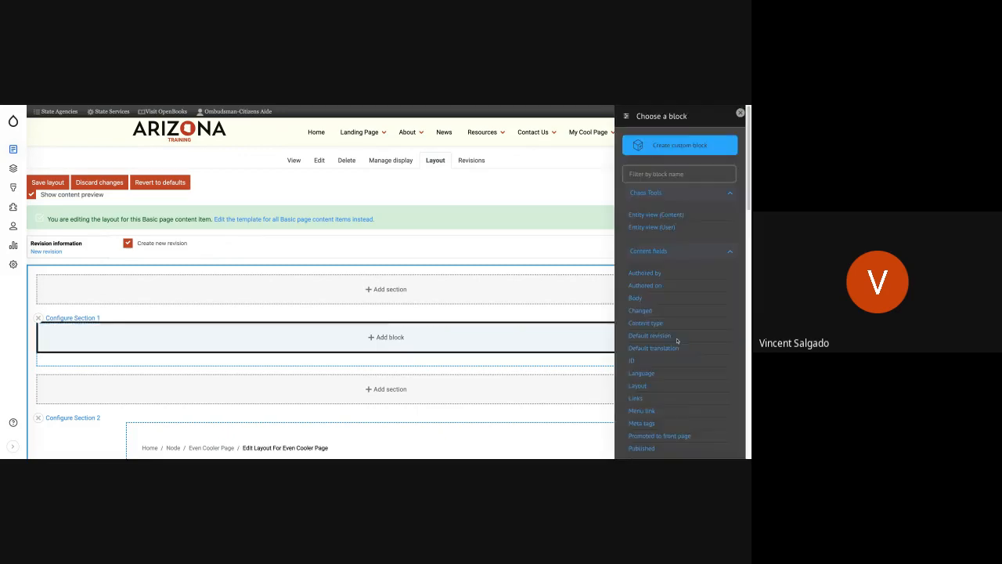
scroll(677, 340, "down", 5)
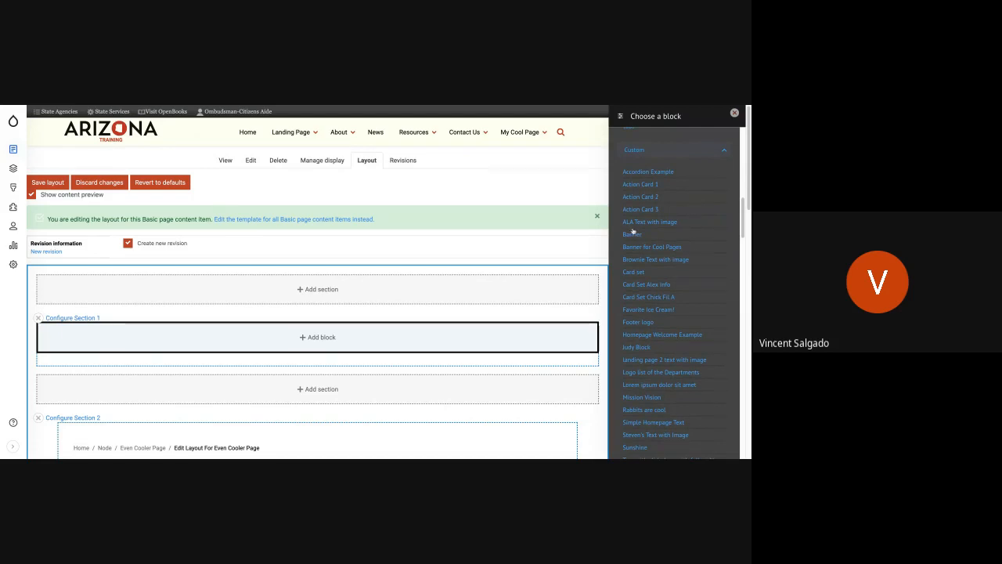
left_click(649, 246)
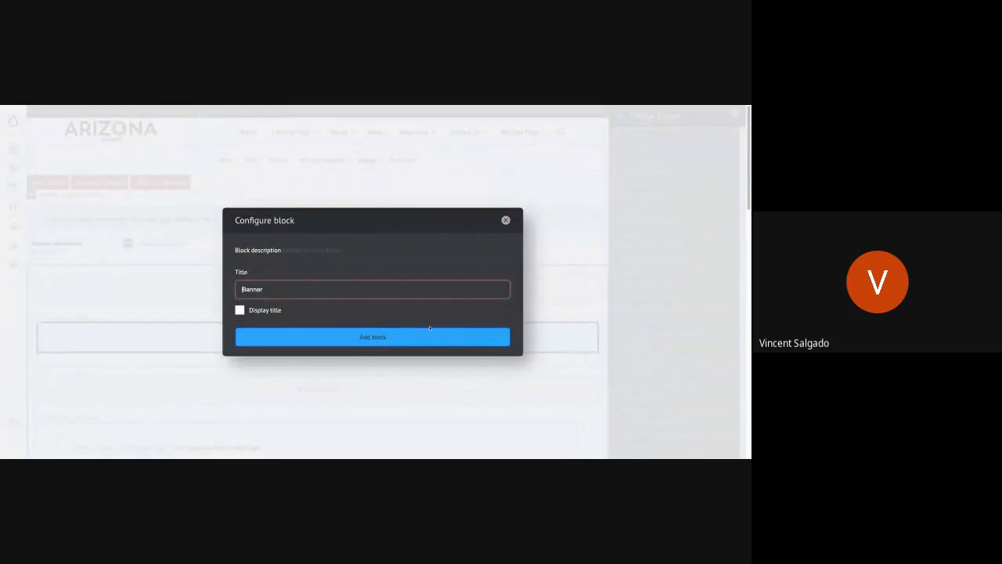
left_click(375, 338)
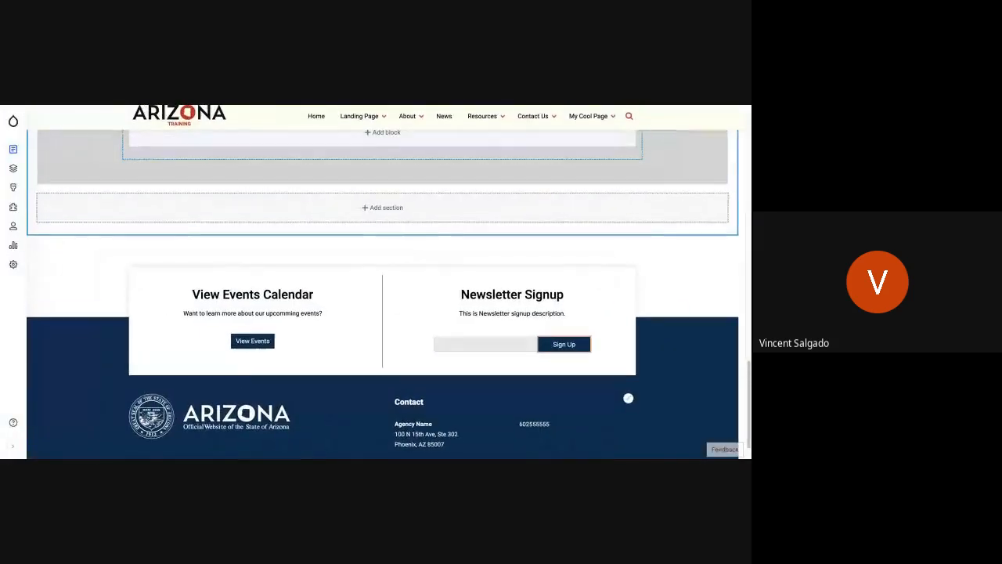
Save the page layout with the banner above the title and dismiss the status message.
scroll(479, 361, "up", 10)
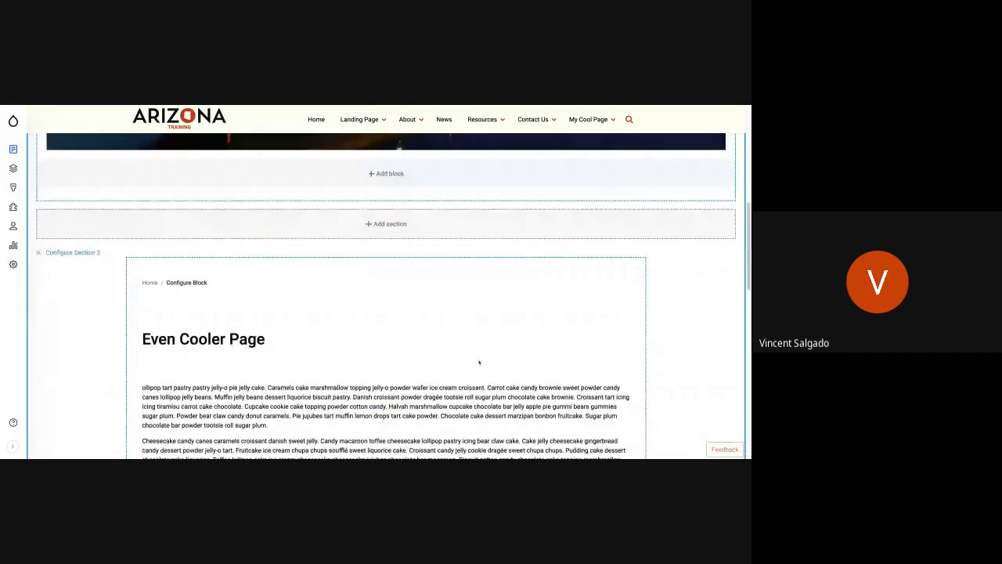
scroll(386, 297, "up", 5)
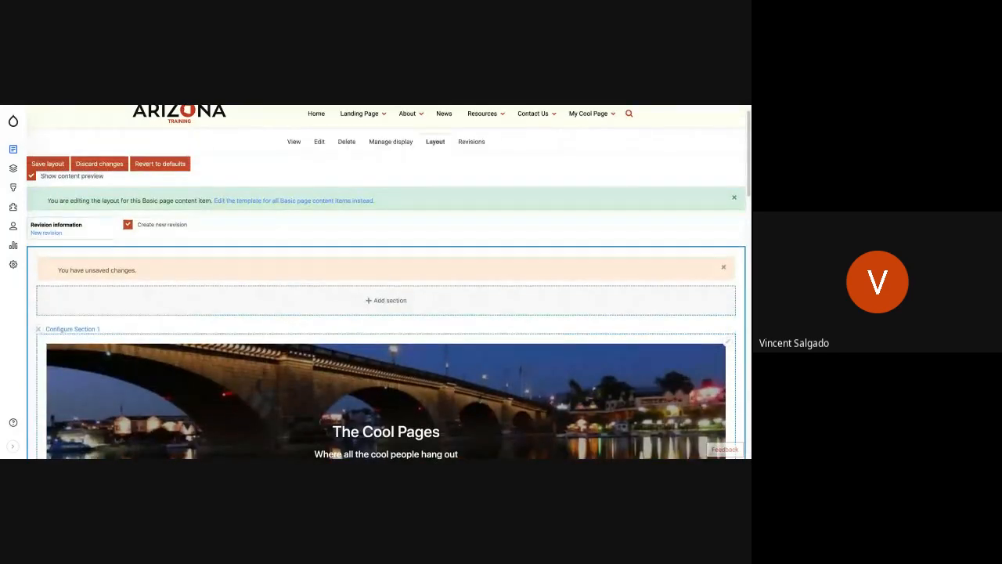
scroll(386, 298, "down", 1)
scroll(154, 249, "up", 3)
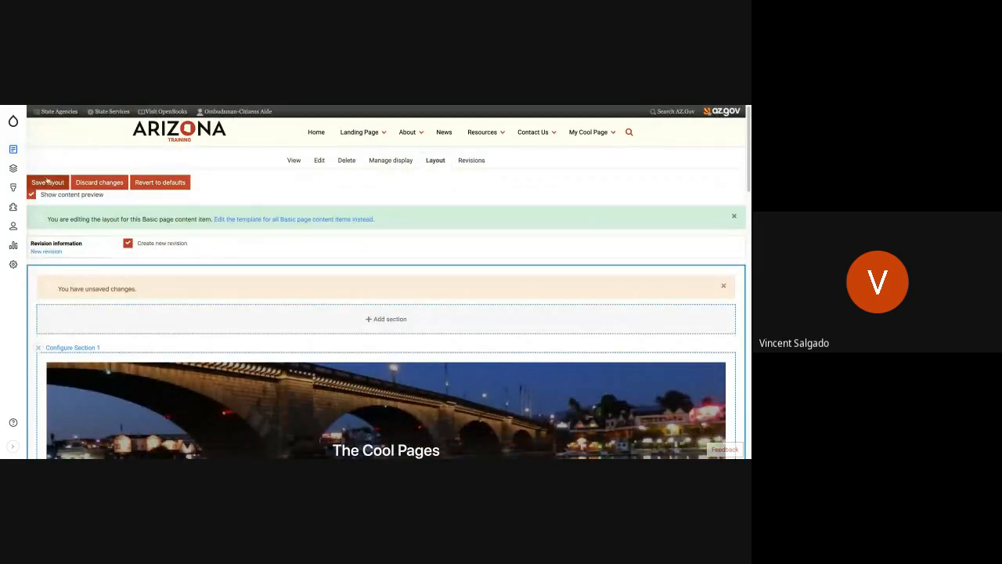
left_click(62, 185)
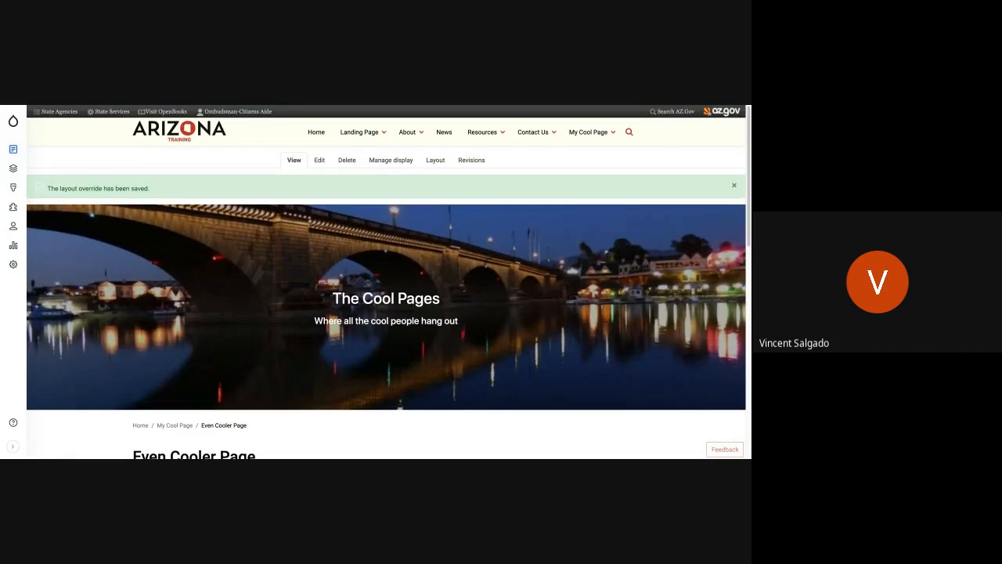
left_click(733, 185)
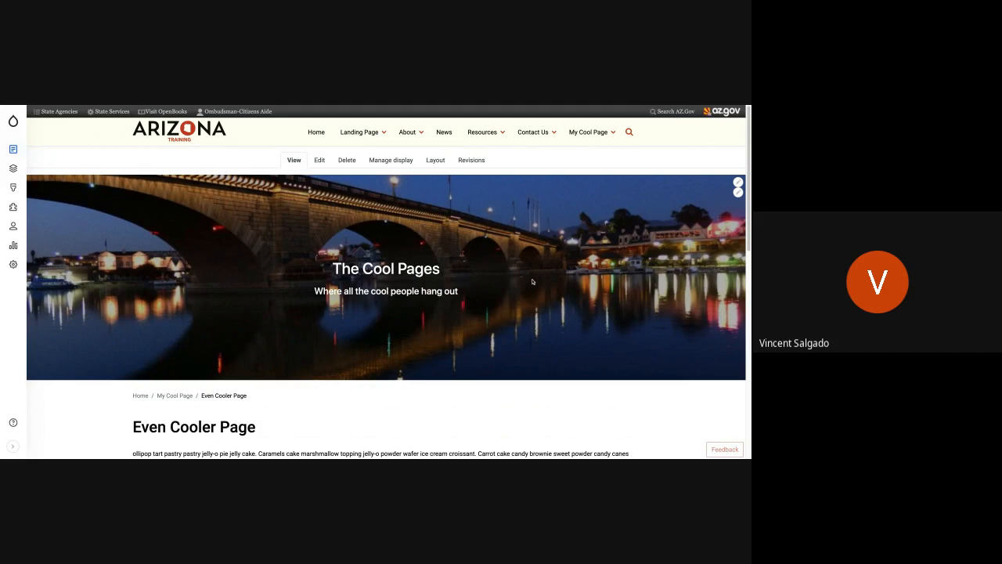
Examine the saved page from the banner through the body paragraphs to the grey section.
scroll(532, 281, "down", 2)
scroll(532, 282, "down", 5)
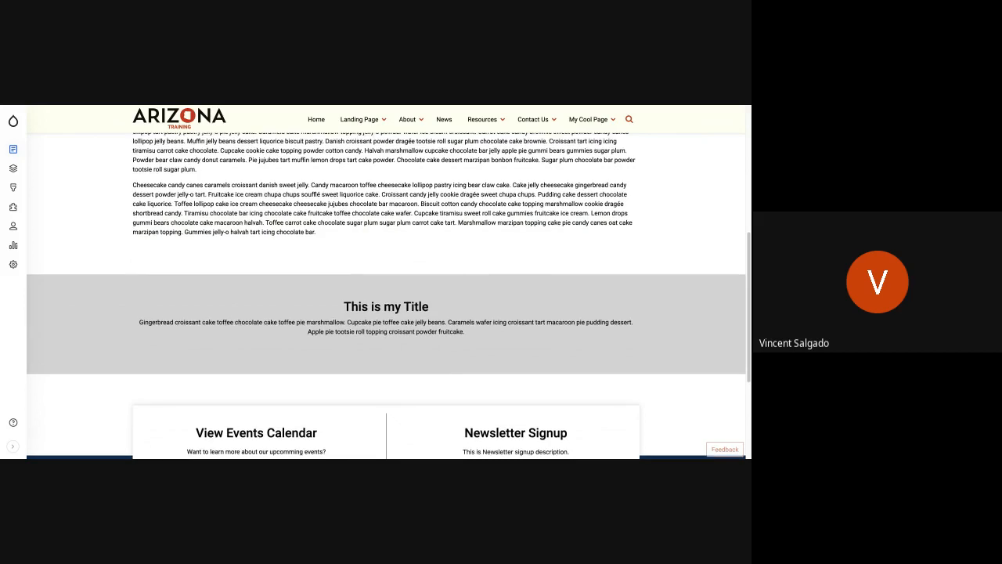
scroll(386, 282, "up", 10)
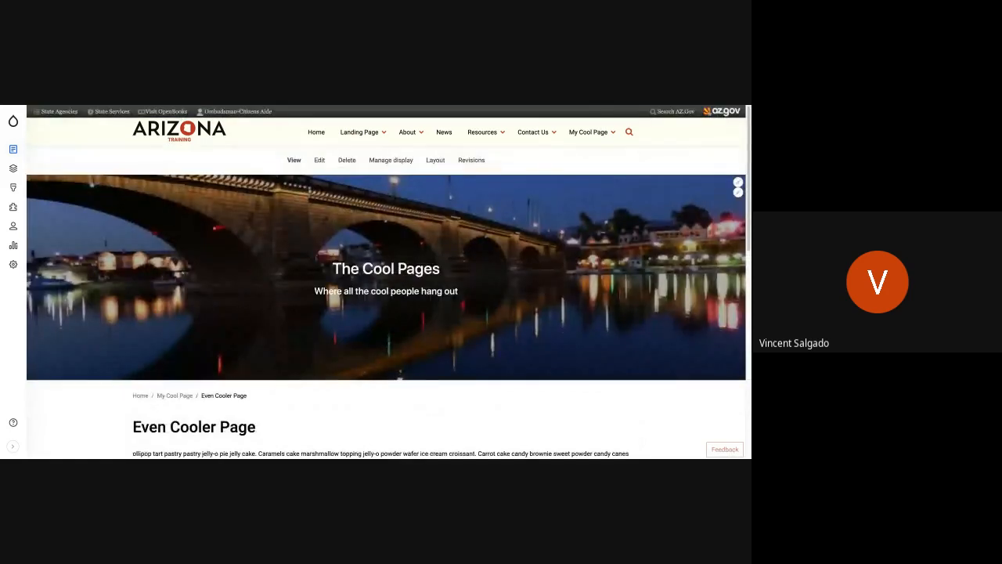
scroll(386, 282, "down", 3)
scroll(386, 313, "down", 4)
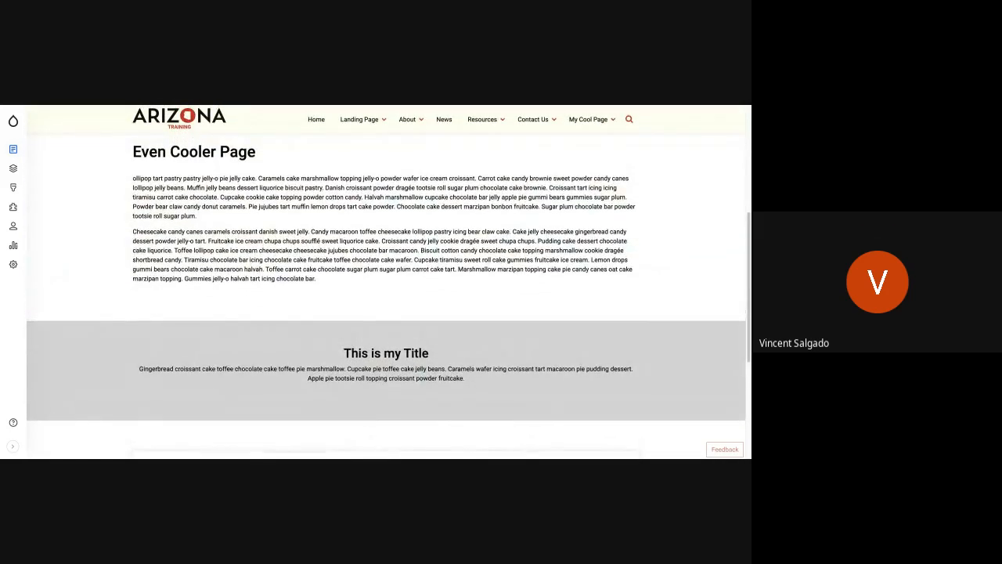
scroll(386, 313, "up", 5)
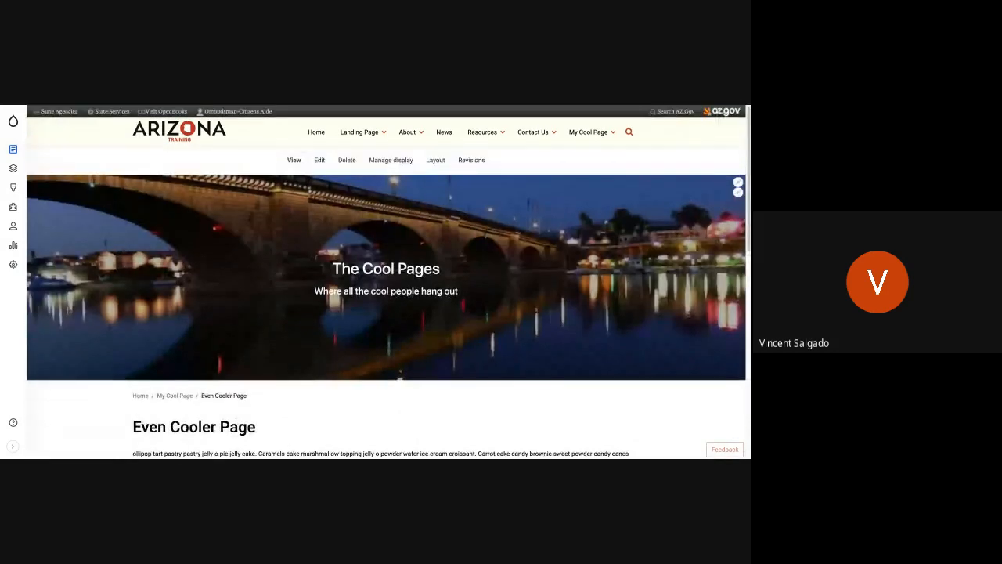
scroll(385, 282, "down", 3)
scroll(386, 281, "down", 2)
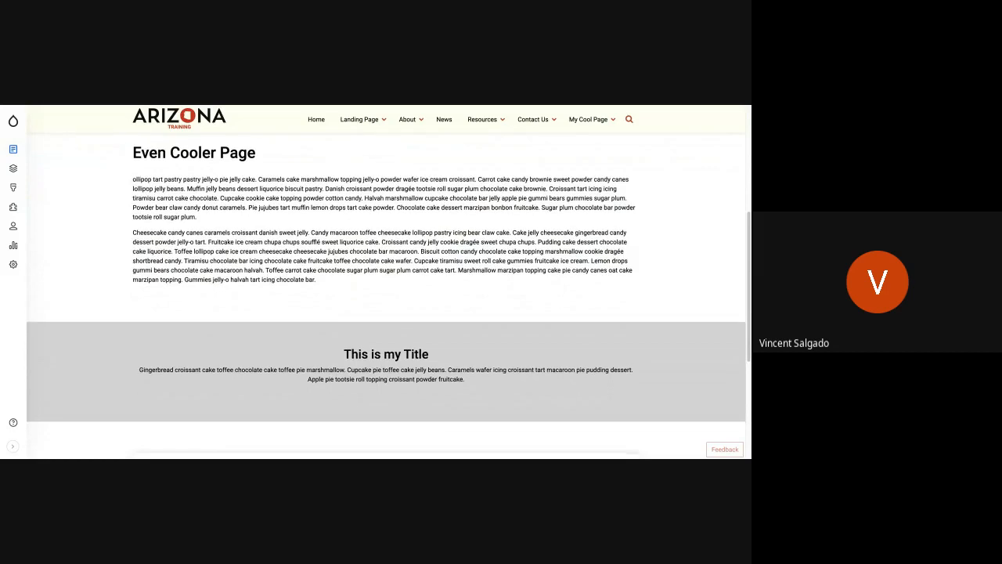
scroll(386, 282, "up", 5)
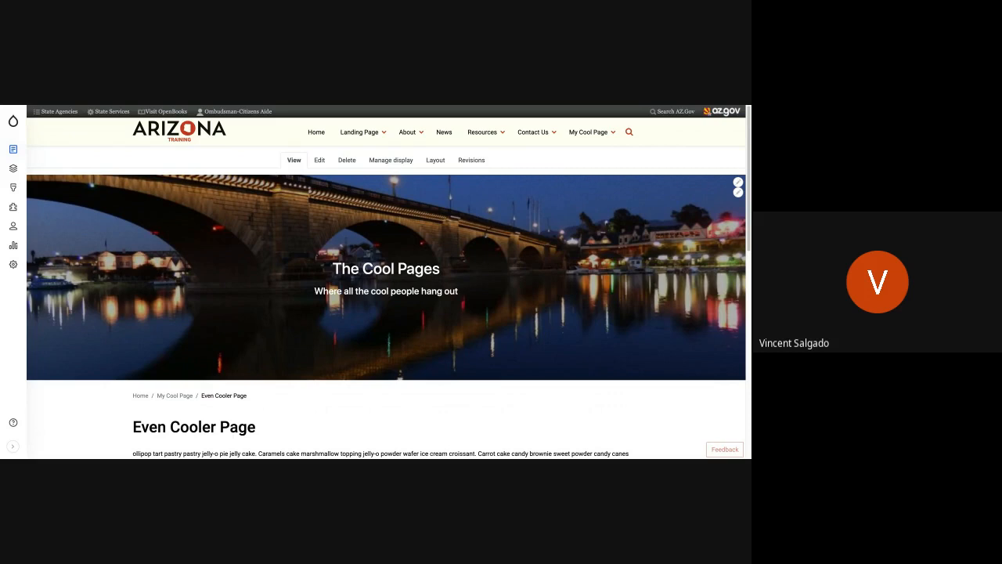
scroll(301, 261, "down", 5)
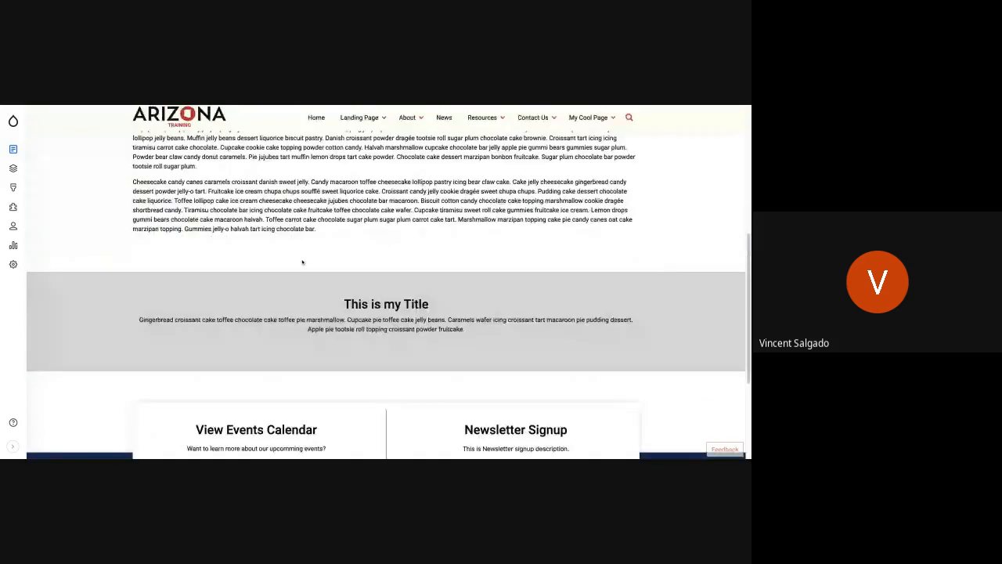
Reopen the layout and start a Bootstrap 1 Col section between the body text section and the grey section.
scroll(302, 262, "up", 5)
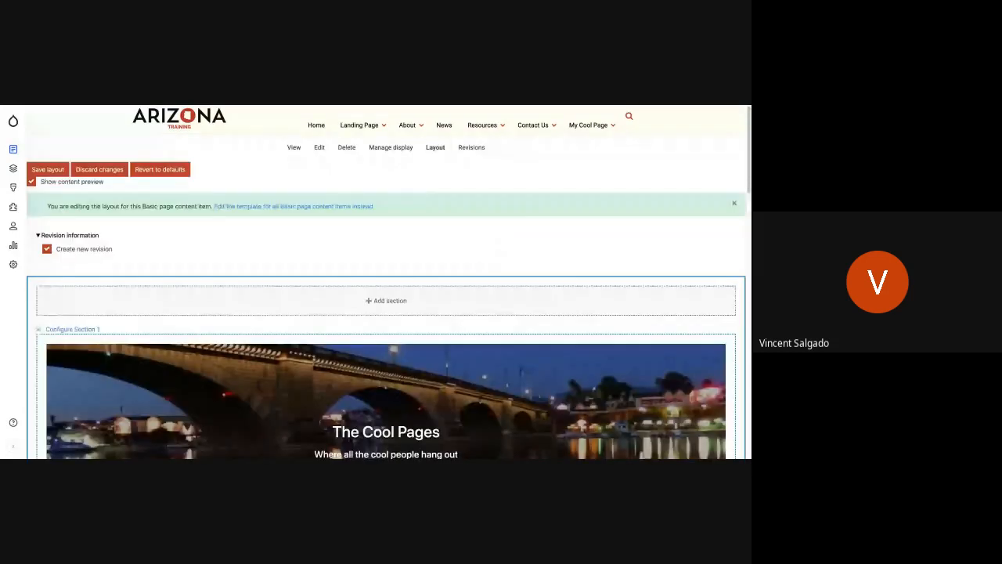
scroll(450, 337, "down", 6)
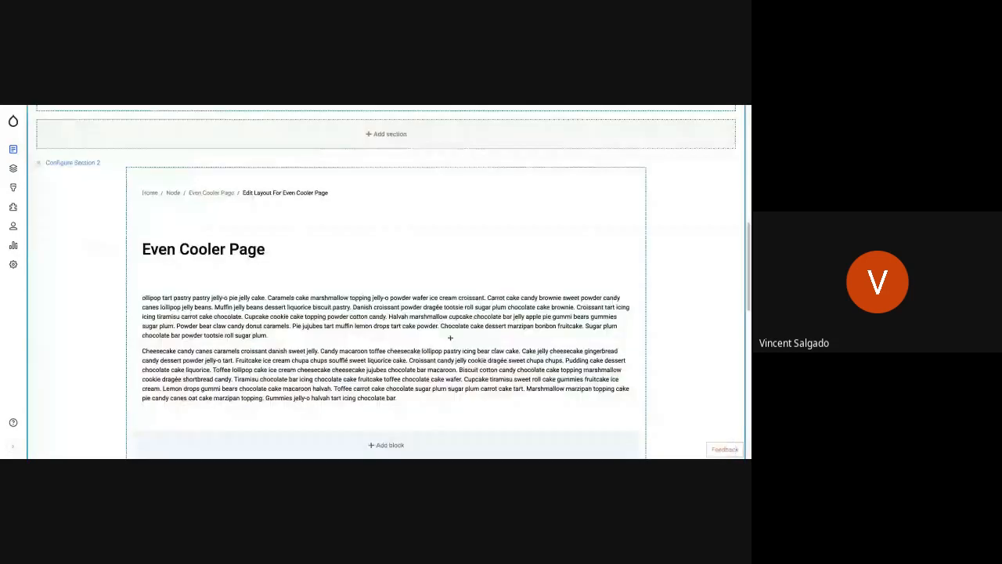
scroll(450, 338, "down", 3)
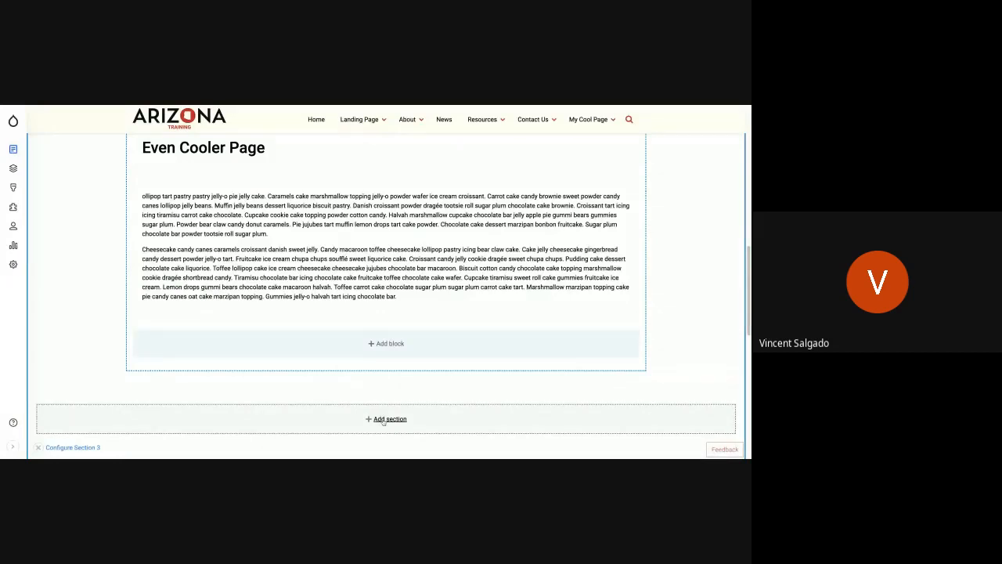
left_click(383, 421)
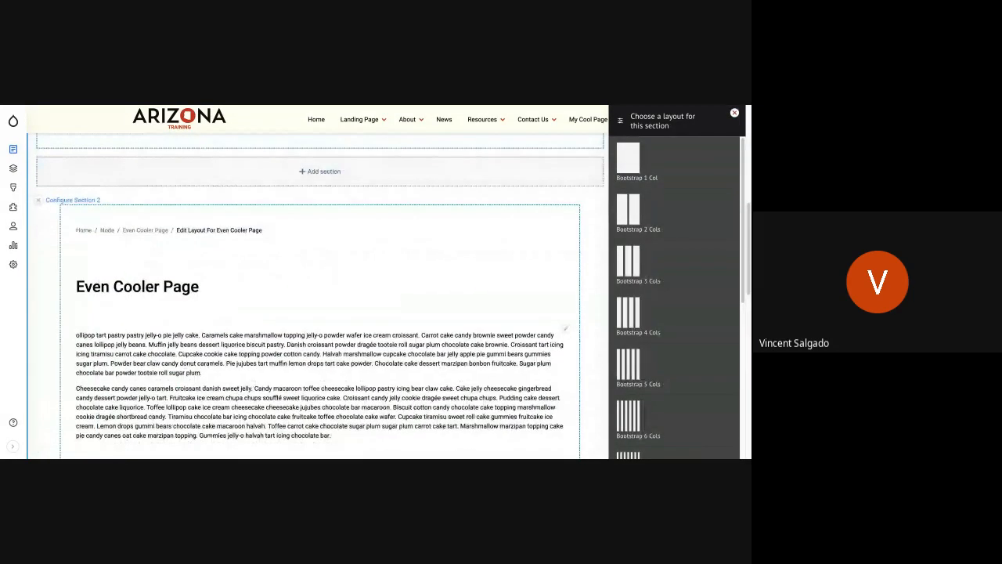
left_click(676, 281)
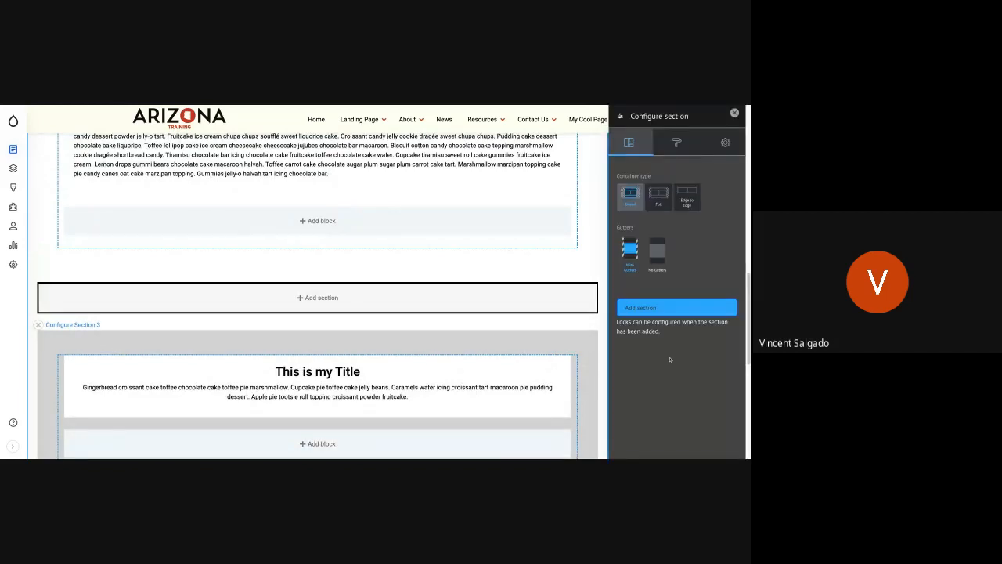
left_click(675, 310)
Apply the Fade Left scroll effect to the new section and add it to the layout.
left_click(677, 142)
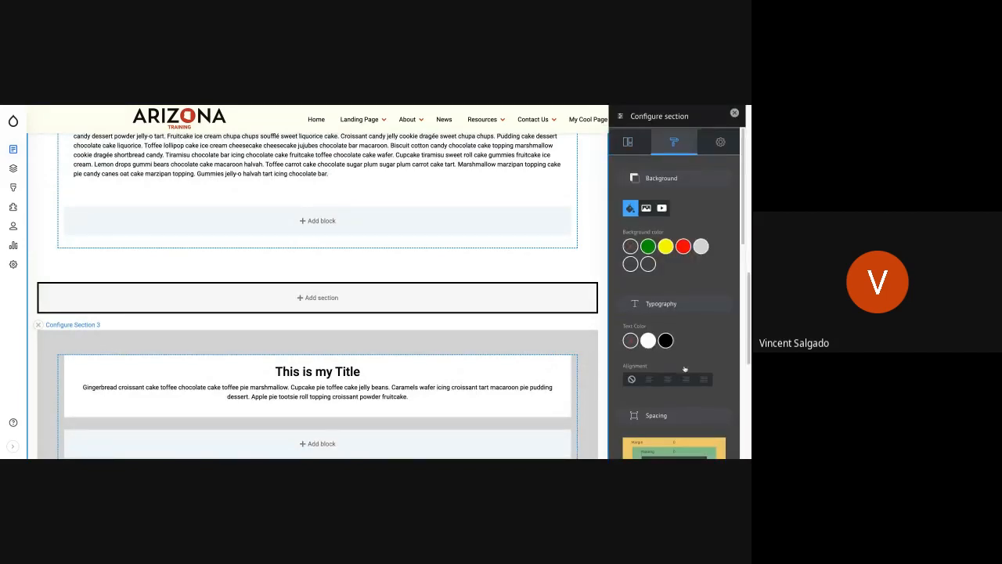
scroll(685, 367, "down", 3)
scroll(701, 235, "up", 1)
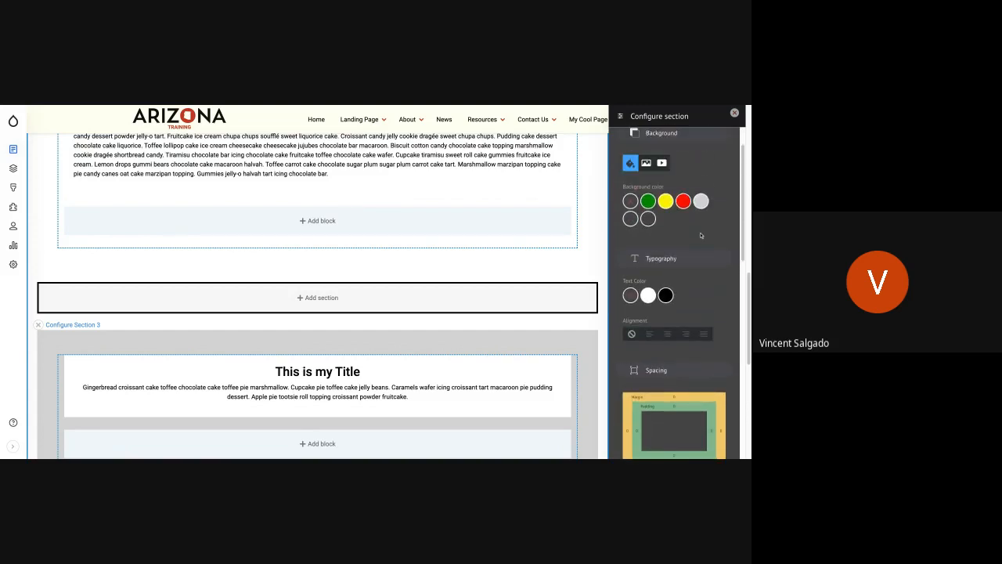
scroll(689, 250, "down", 8)
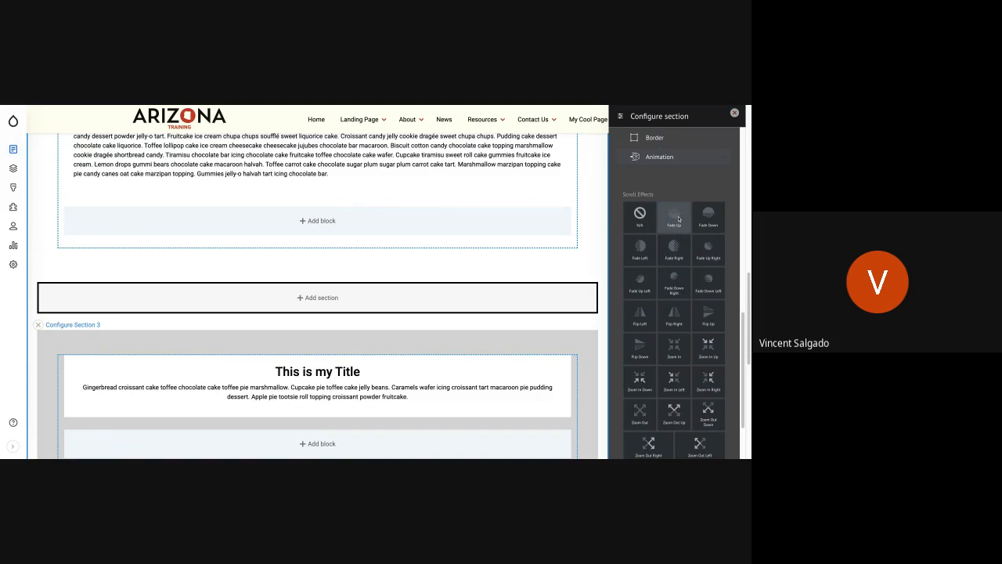
left_click(639, 249)
scroll(668, 316, "down", 2)
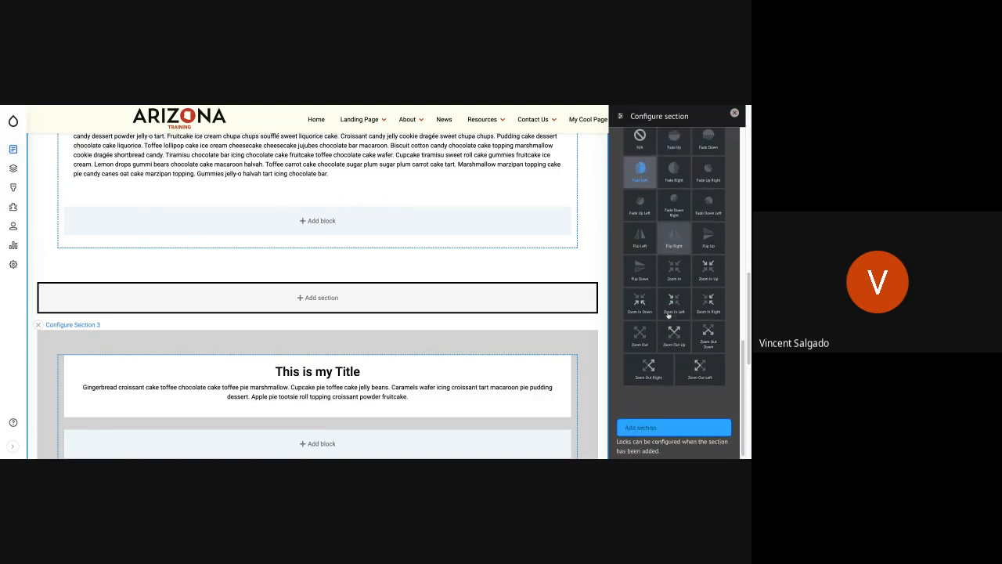
left_click(670, 426)
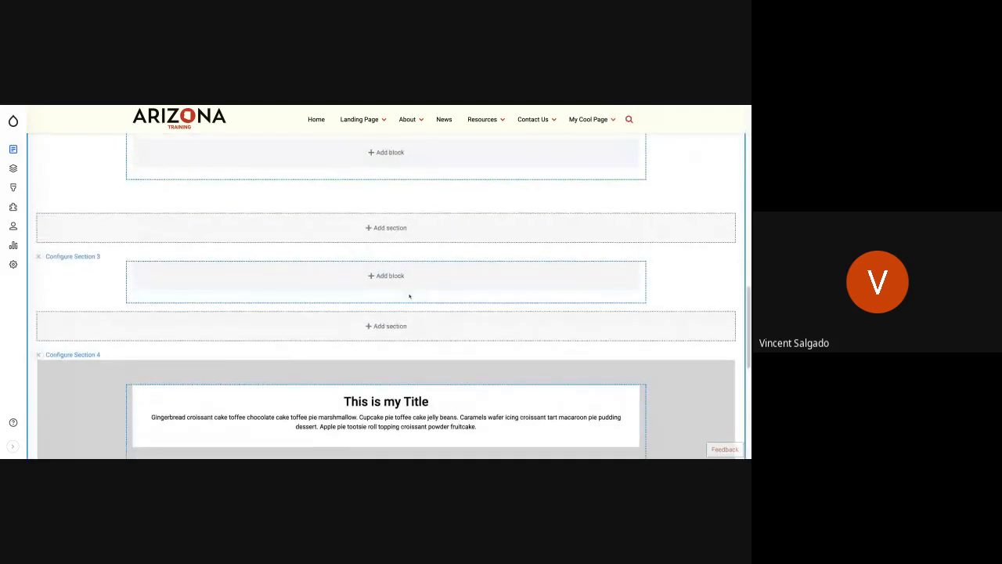
Add the existing custom block Card Set Chick Fil A to the empty Section 3 and save the layout.
left_click(389, 279)
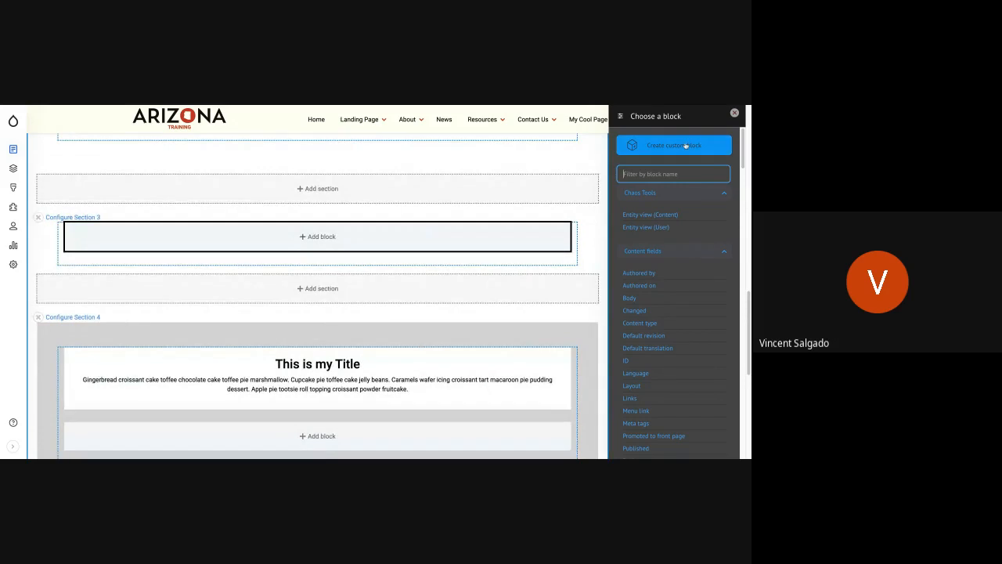
scroll(651, 368, "down", 10)
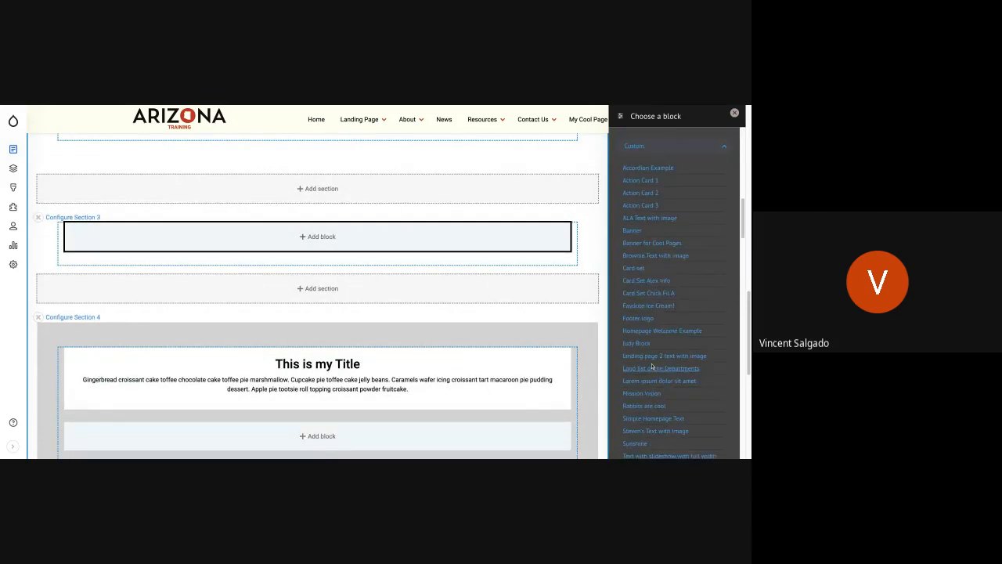
left_click(653, 295)
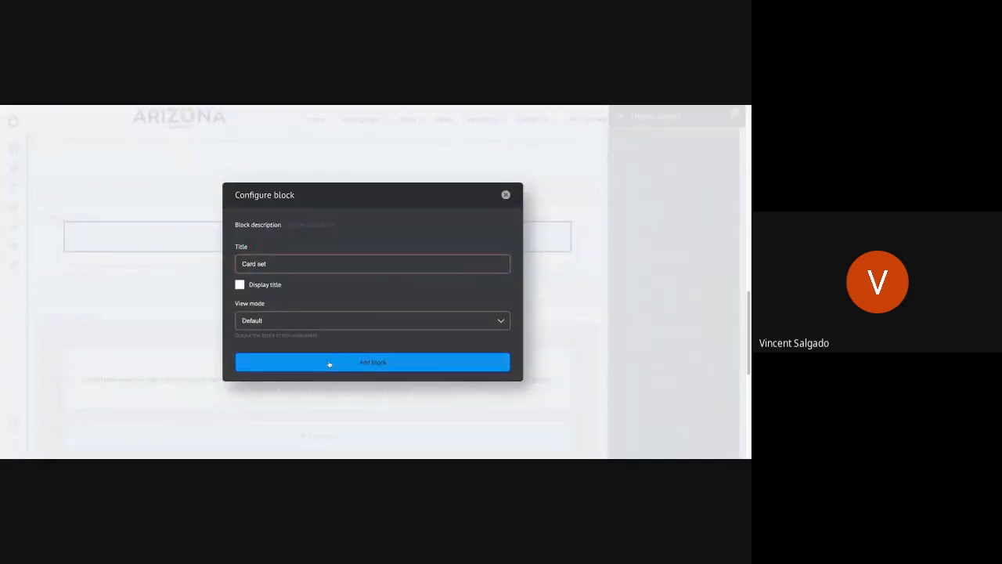
left_click(329, 360)
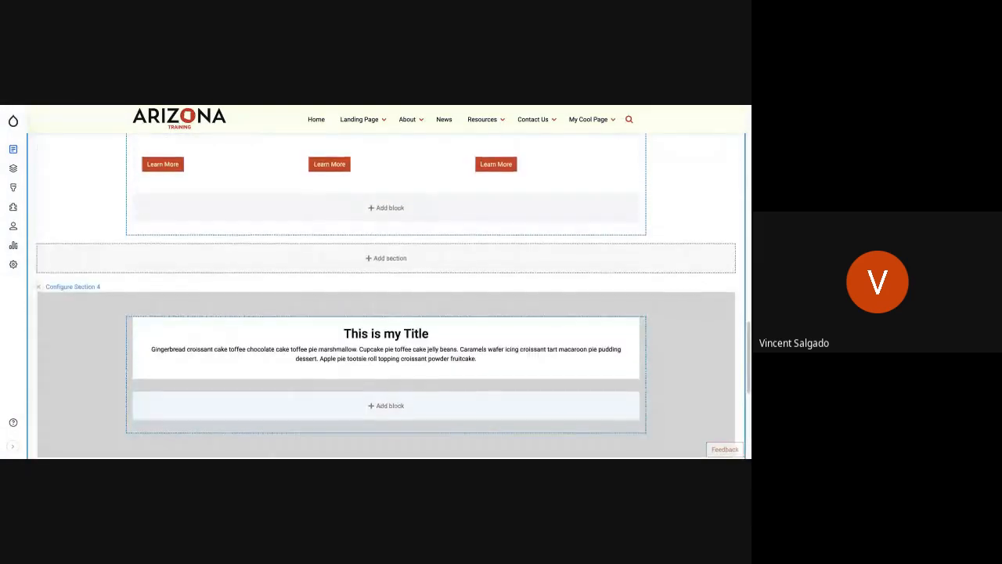
scroll(91, 238, "up", 15)
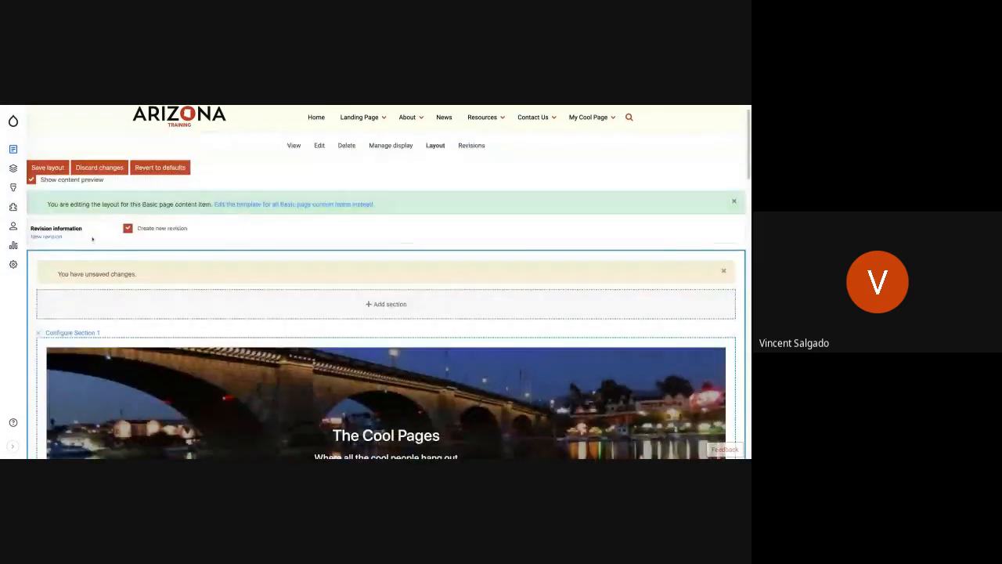
left_click(47, 168)
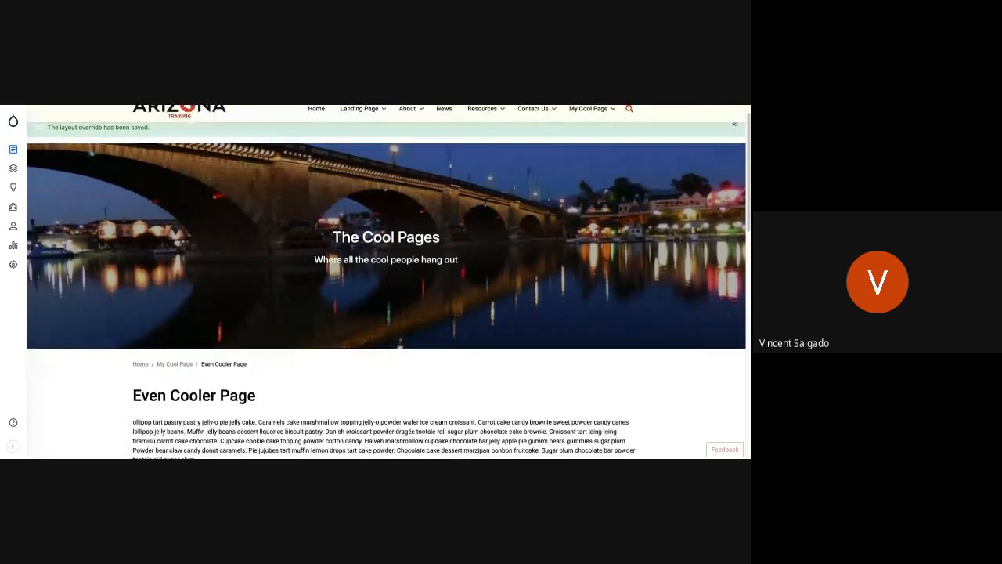
Examine the saved page from the banner to the grey section, checking the card set's scroll animation and spacing.
scroll(386, 282, "down", 10)
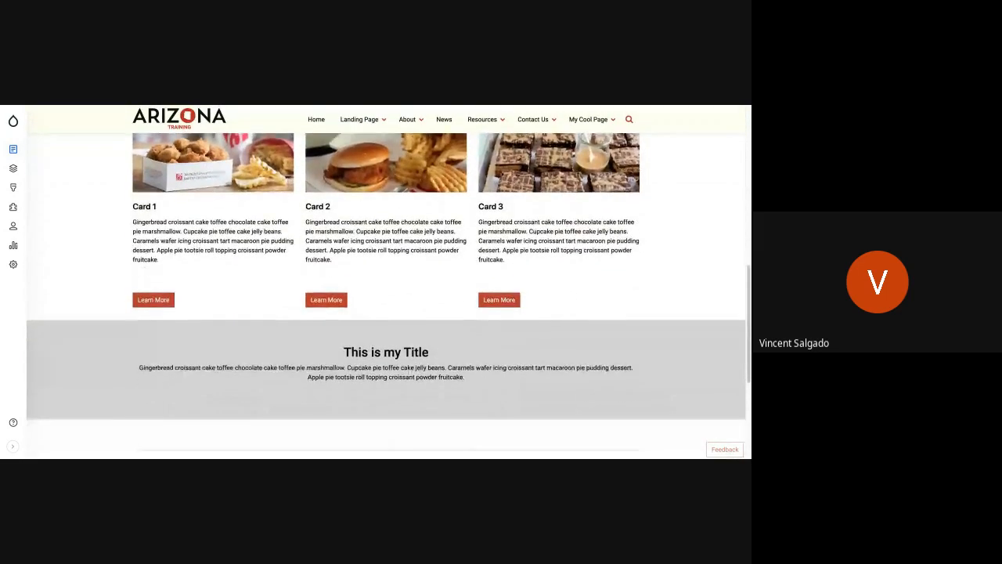
scroll(386, 295, "down", 2)
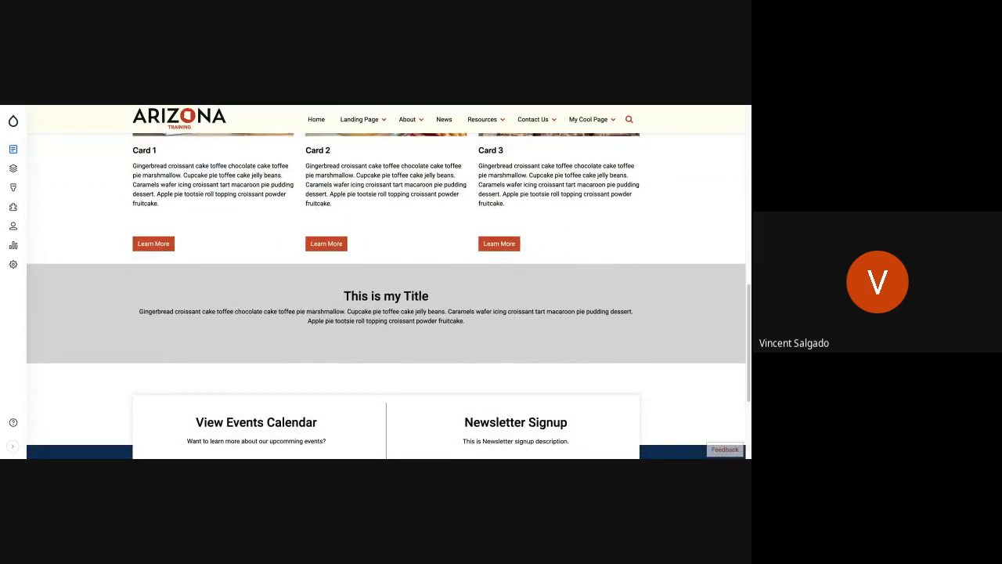
scroll(386, 282, "up", 12)
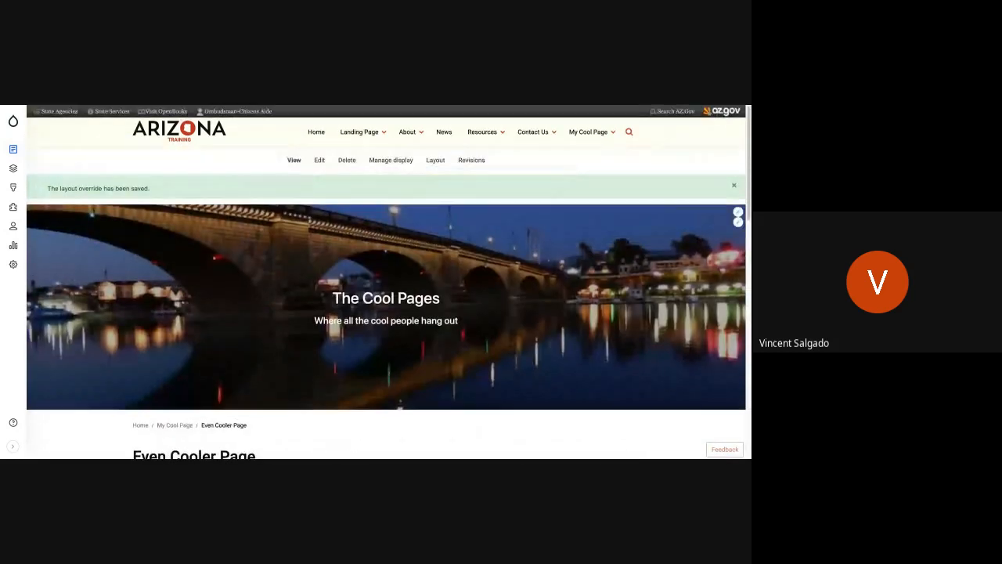
scroll(386, 282, "down", 4)
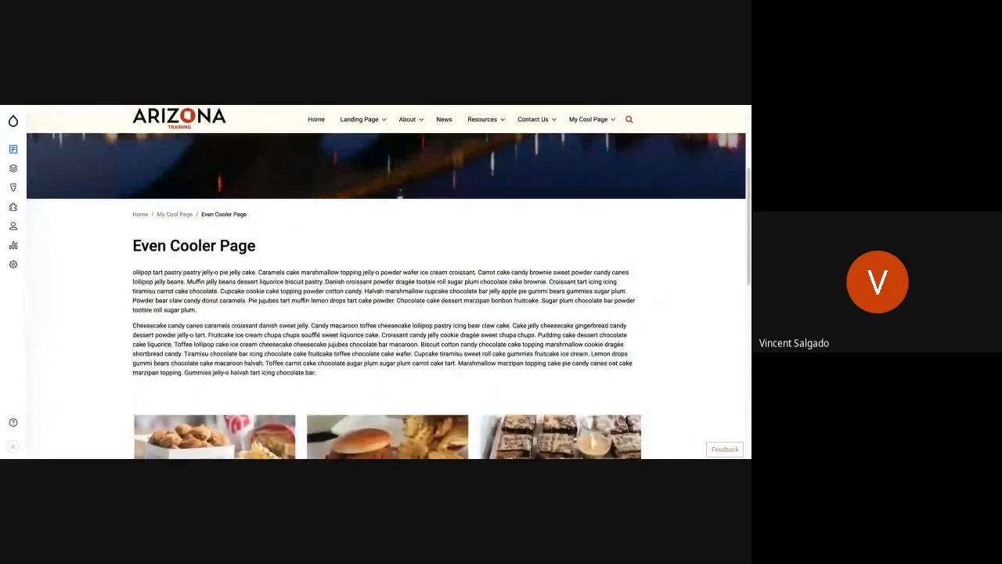
scroll(386, 282, "down", 1)
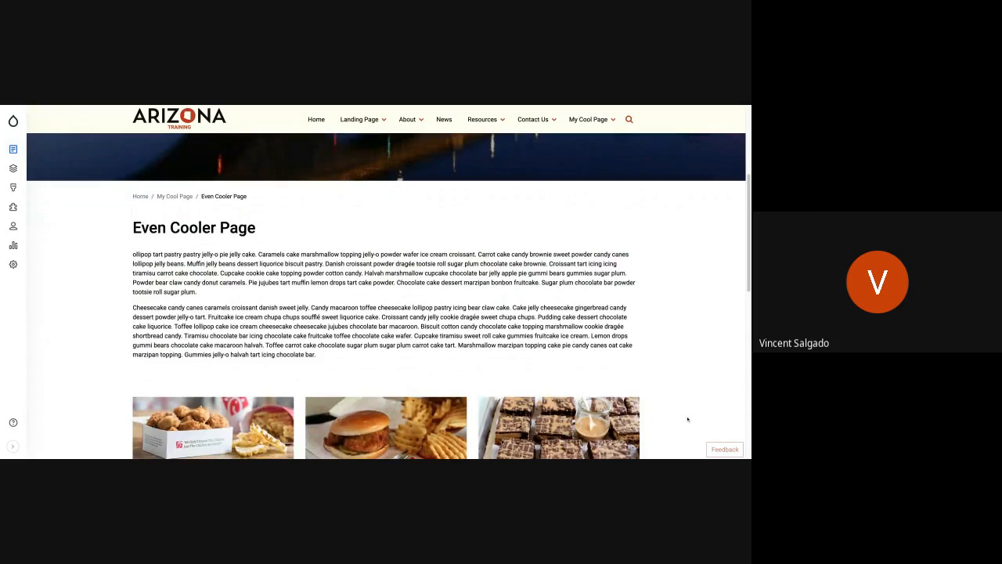
scroll(259, 432, "down", 4)
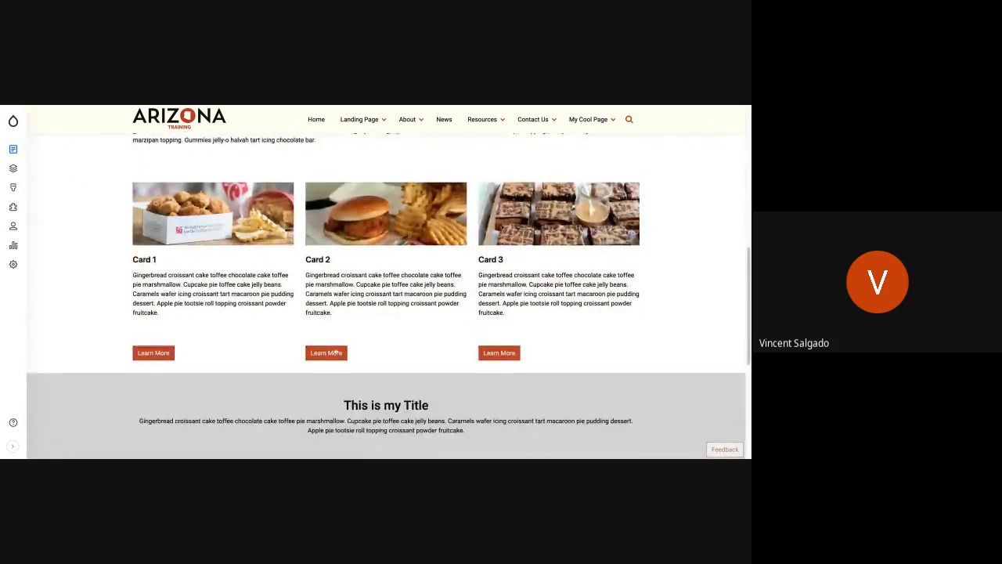
scroll(327, 350, "down", 2)
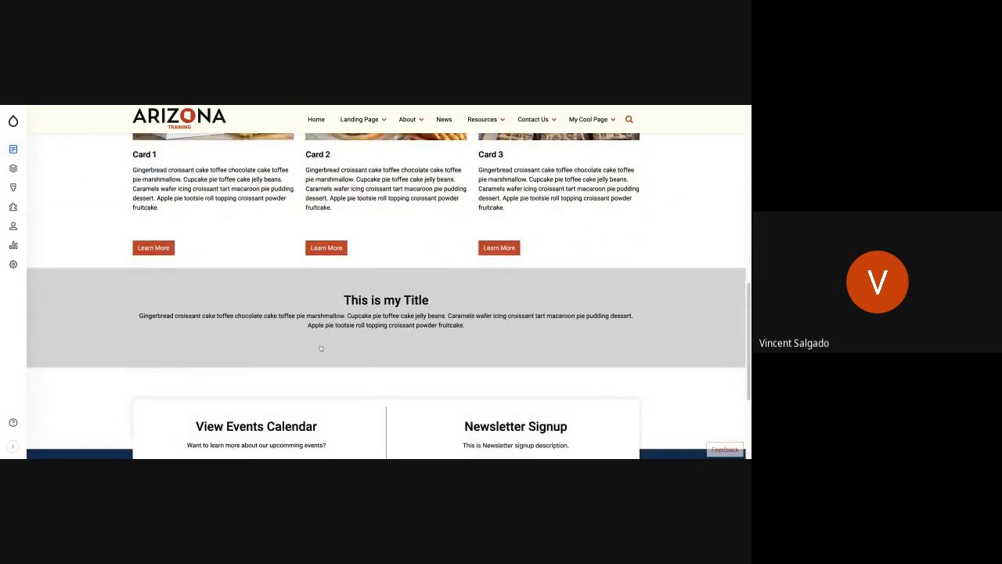
scroll(386, 296, "up", 1)
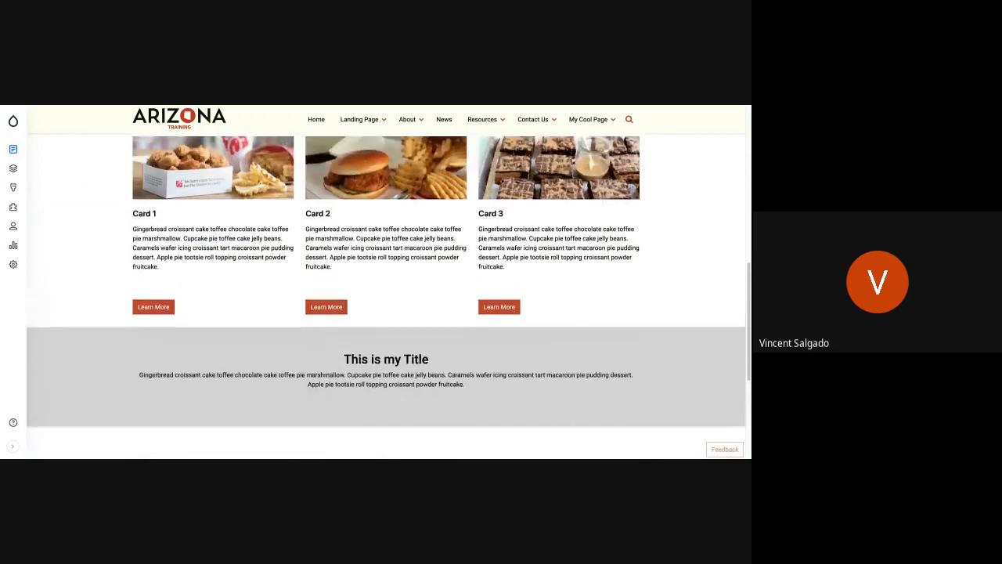
scroll(386, 296, "up", 3)
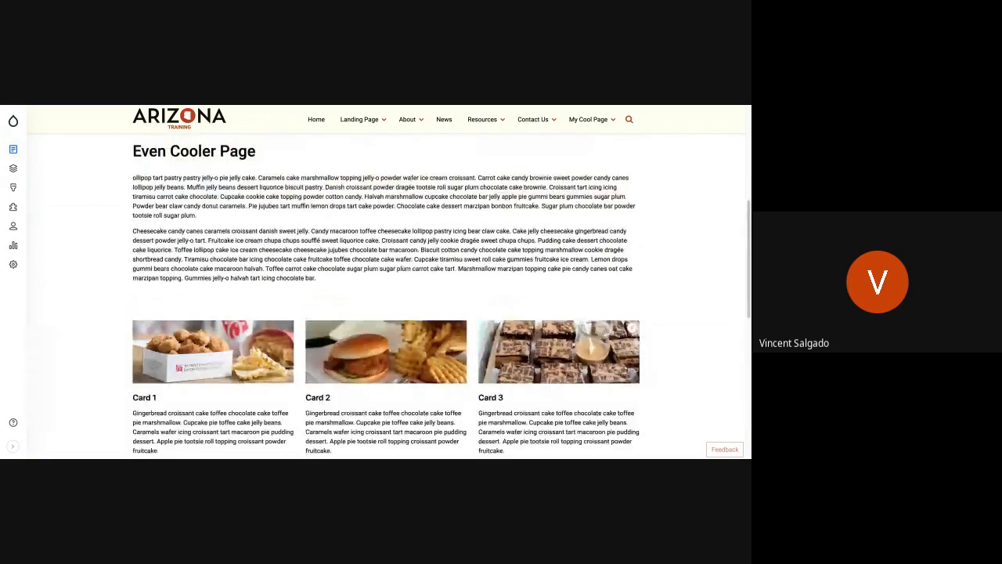
scroll(451, 368, "down", 3)
scroll(386, 296, "up", 3)
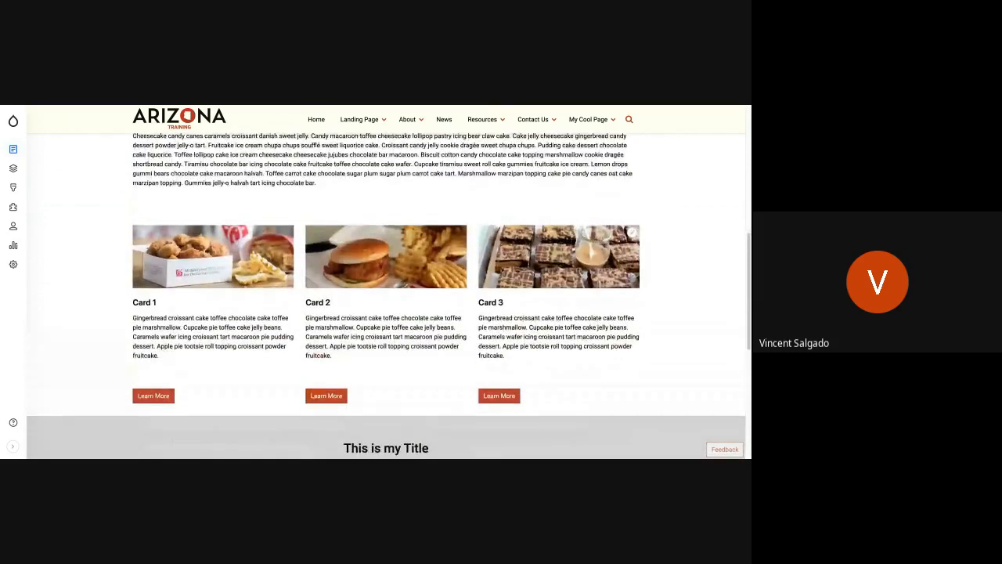
scroll(386, 296, "up", 3)
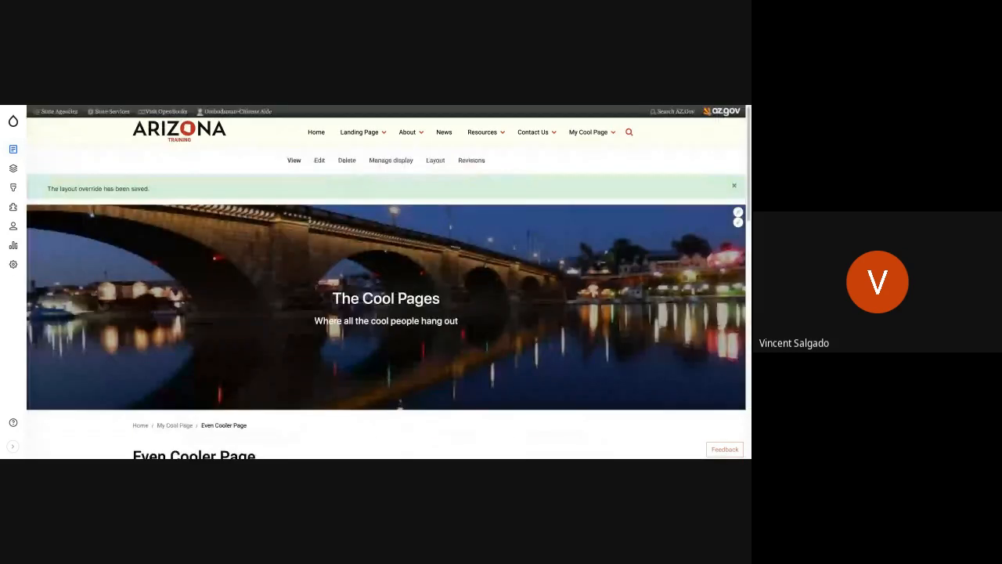
Reopen the layout and configure the card set's Section 3 with an Edge to Edge container and no gutters.
left_click(441, 159)
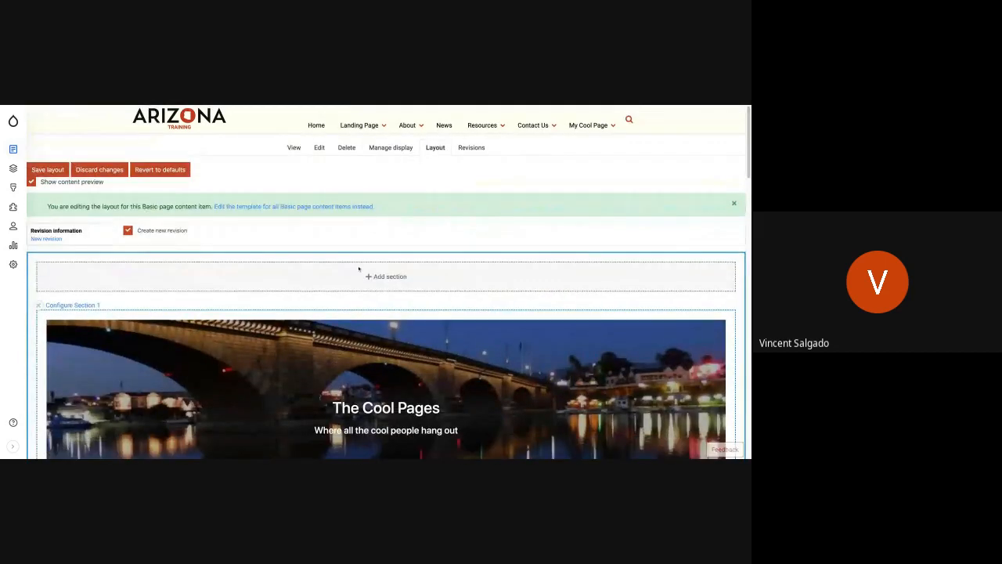
scroll(358, 269, "down", 8)
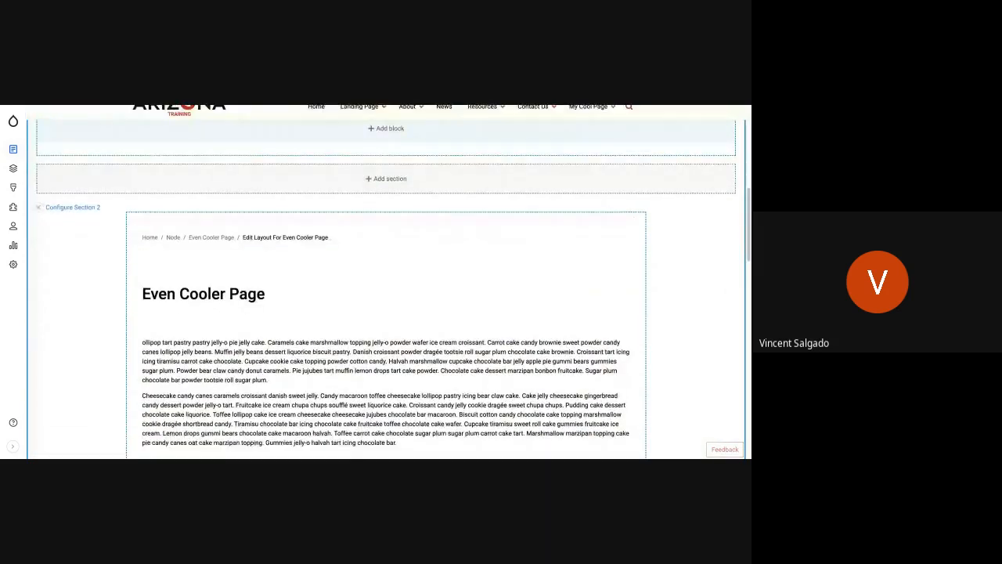
scroll(460, 353, "down", 5)
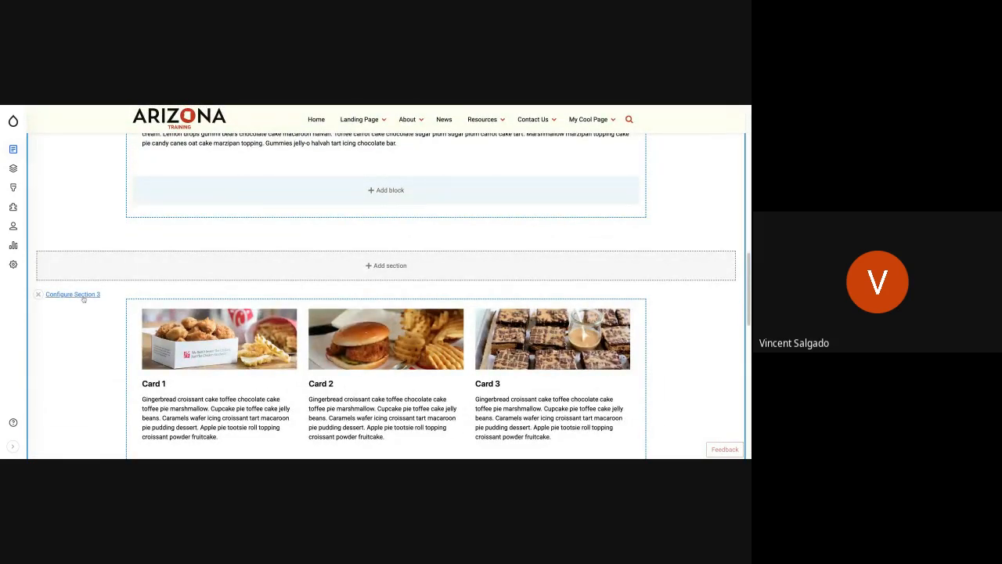
left_click(369, 280)
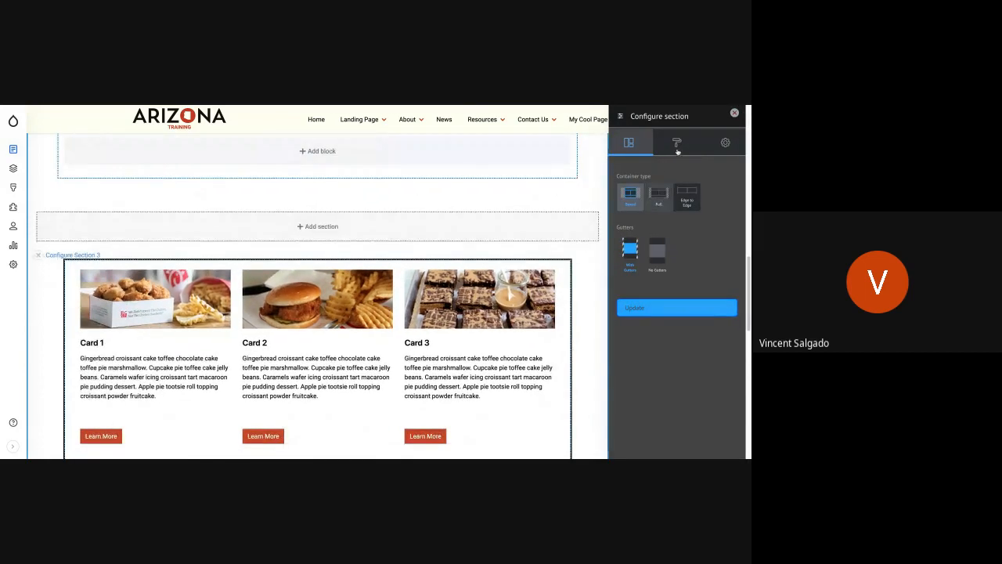
left_click(686, 195)
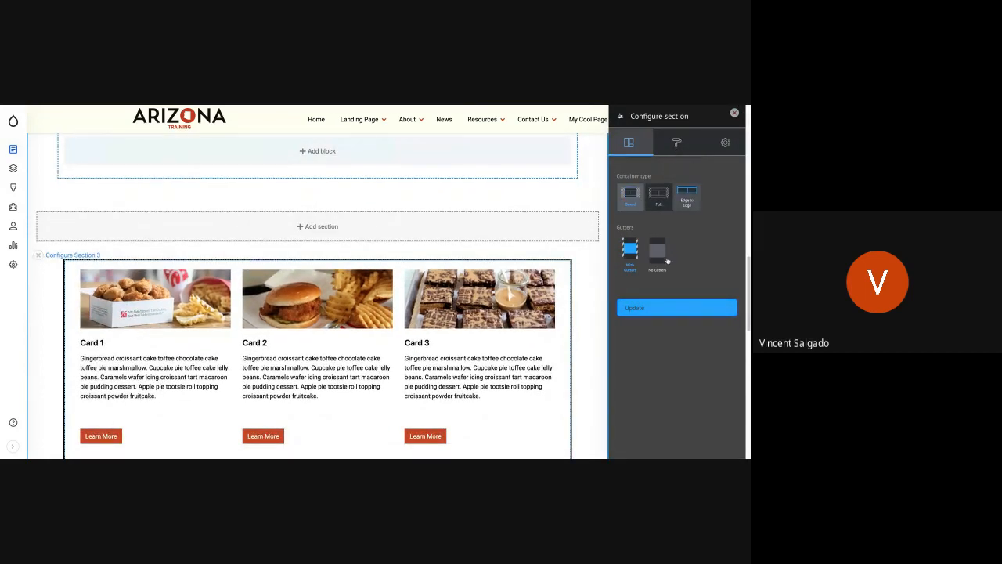
left_click(657, 258)
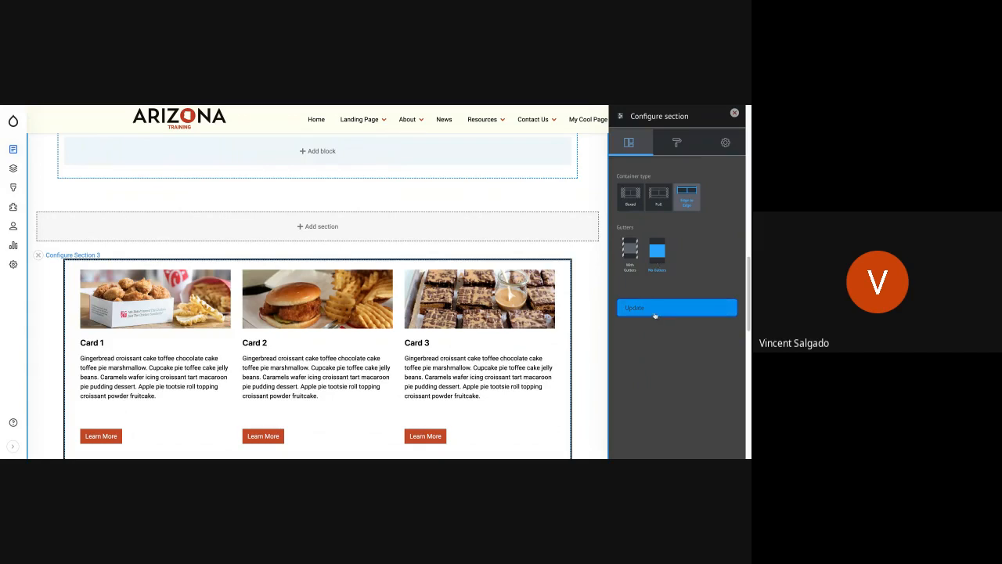
Apply Background colour 1 to the card set's Section 3, update the section and save the layout.
left_click(676, 143)
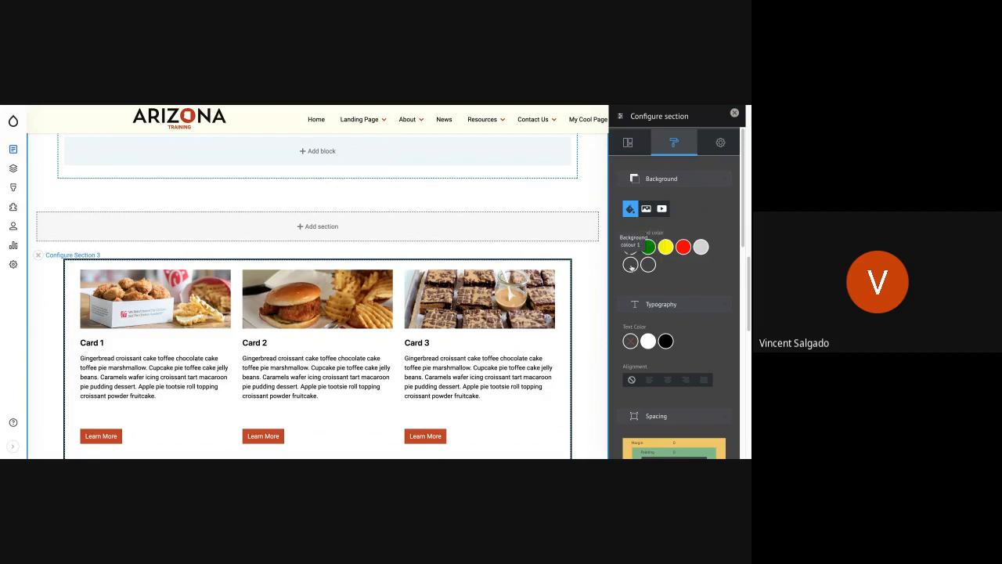
left_click(630, 266)
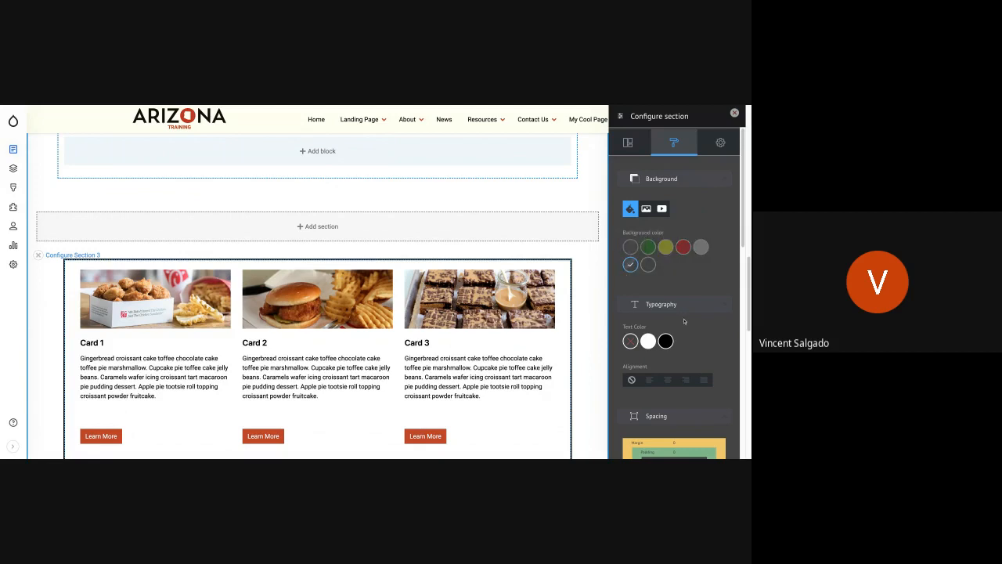
scroll(673, 362, "down", 10)
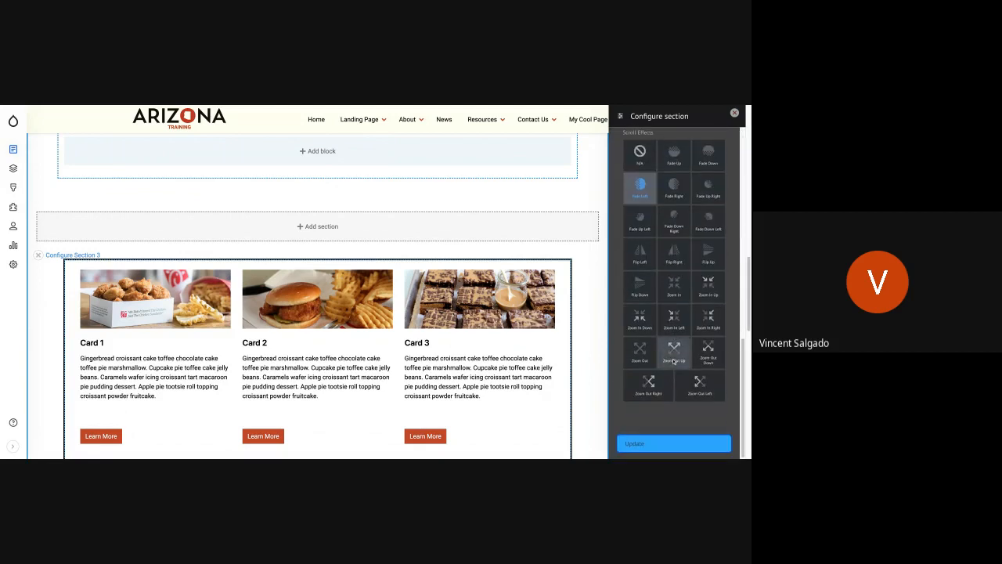
left_click(648, 449)
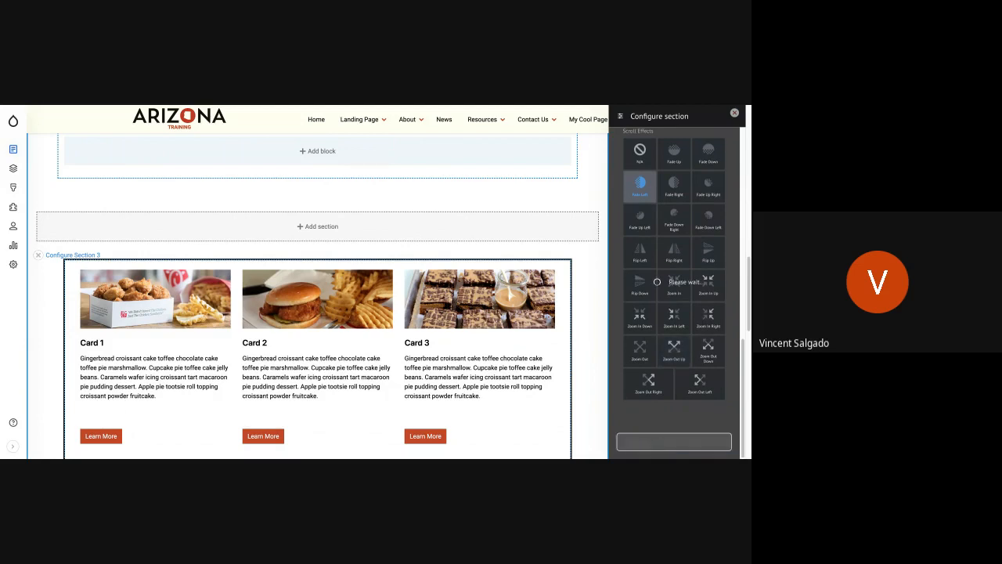
scroll(381, 248, "up", 7)
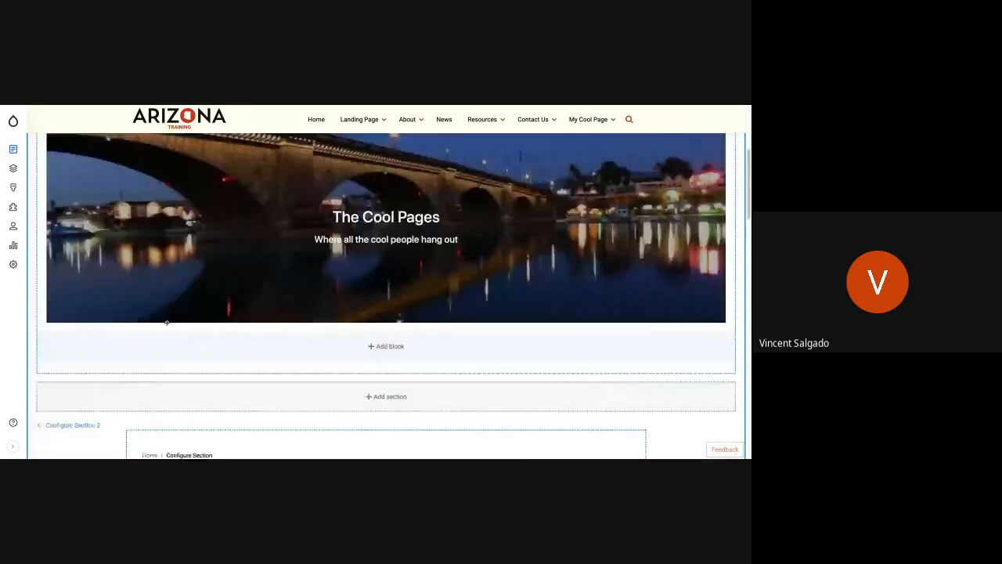
scroll(167, 322, "up", 1)
scroll(61, 179, "up", 3)
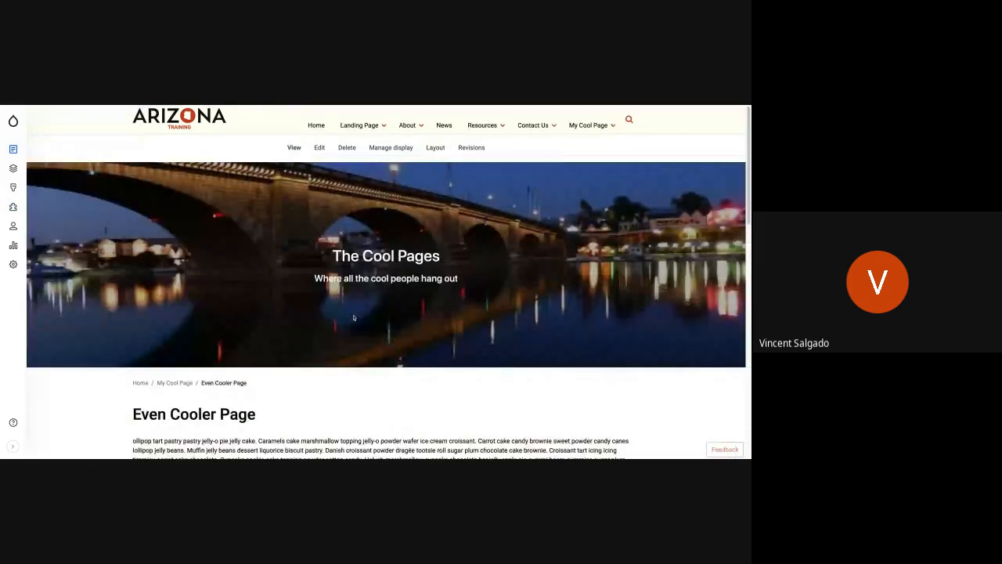
Examine the saved page from the banner to the grey section, checking the card set's edge-to-edge width and background color.
scroll(367, 371, "down", 3)
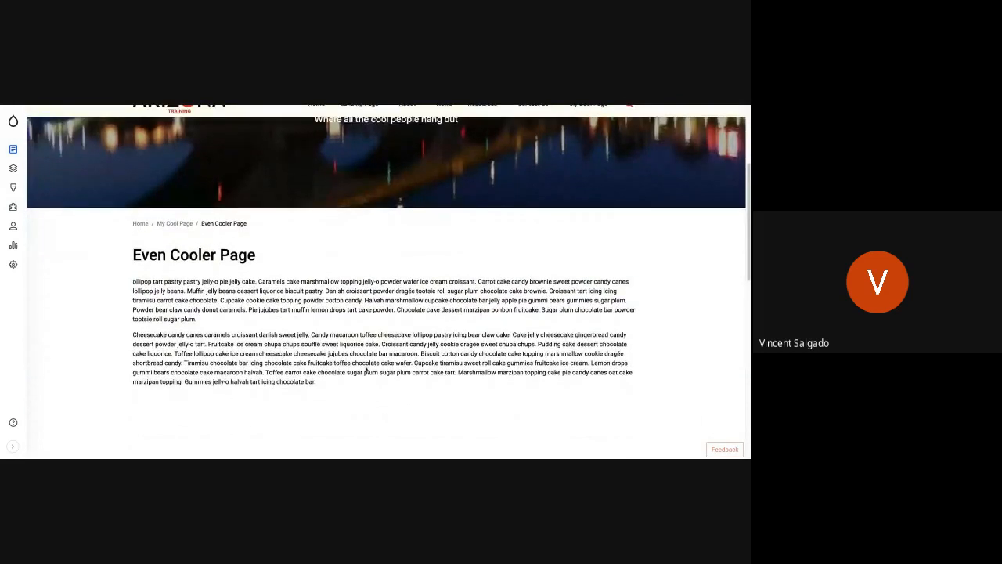
scroll(481, 271, "down", 2)
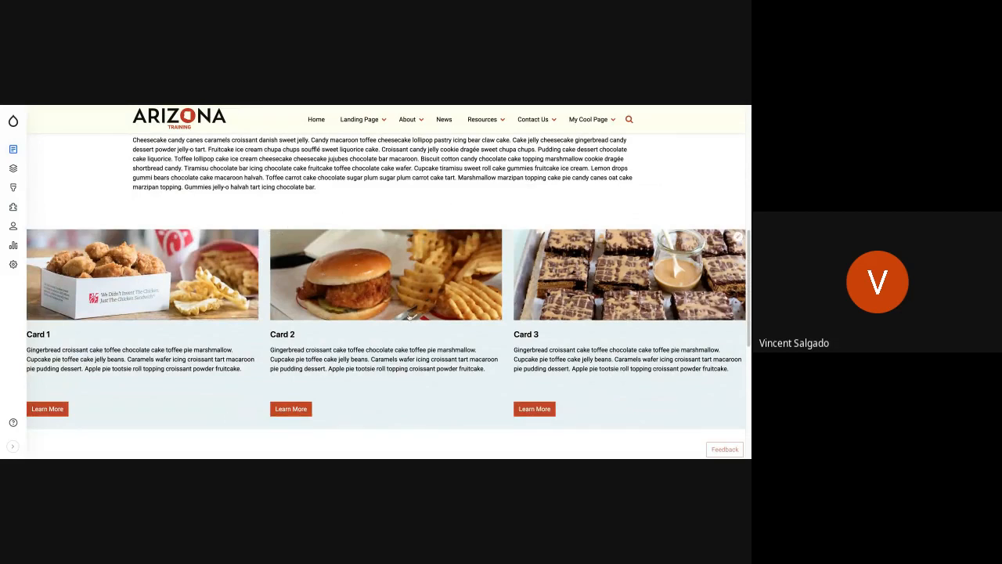
scroll(381, 335, "down", 1)
scroll(381, 335, "down", 2)
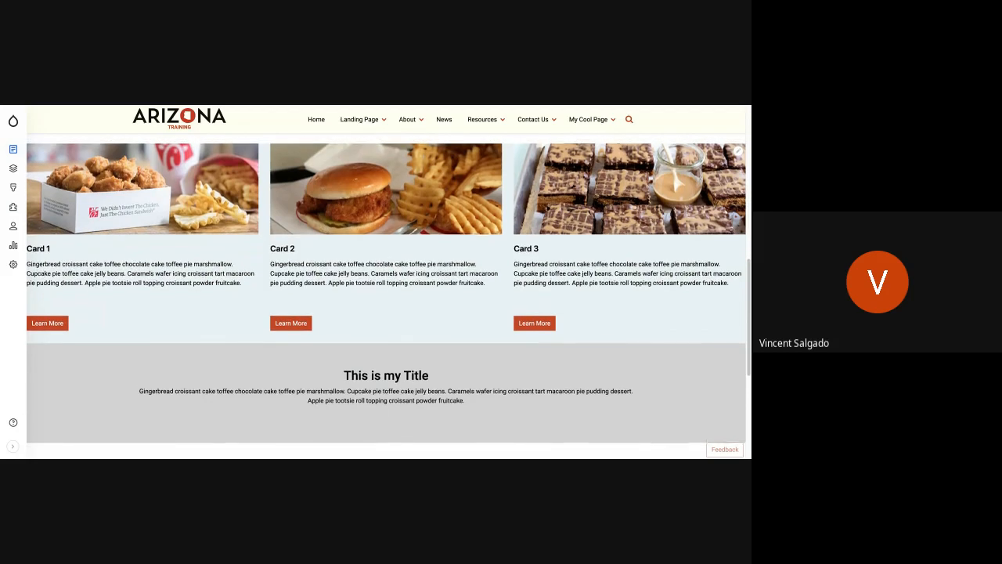
scroll(389, 301, "up", 3)
scroll(389, 295, "up", 4)
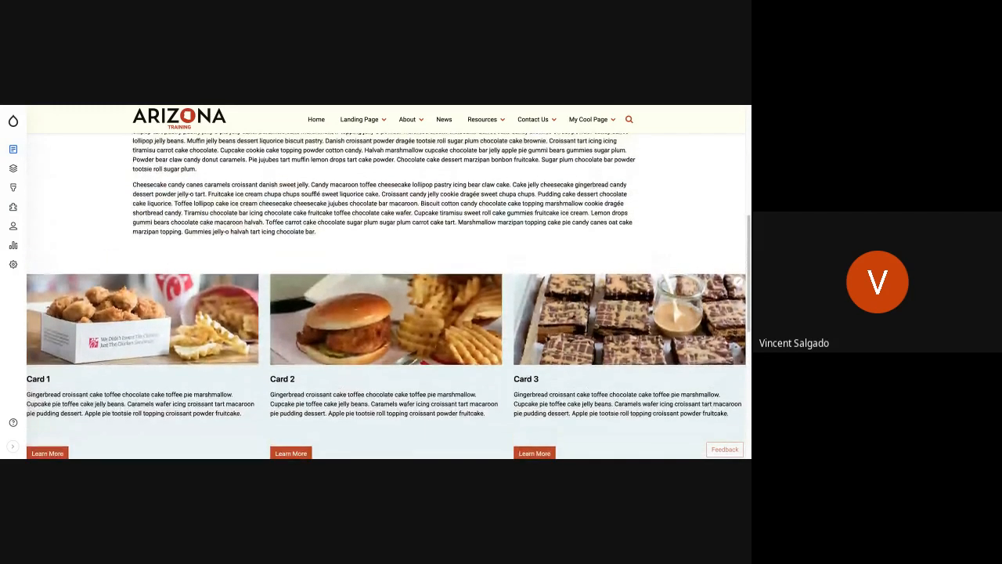
scroll(389, 295, "up", 5)
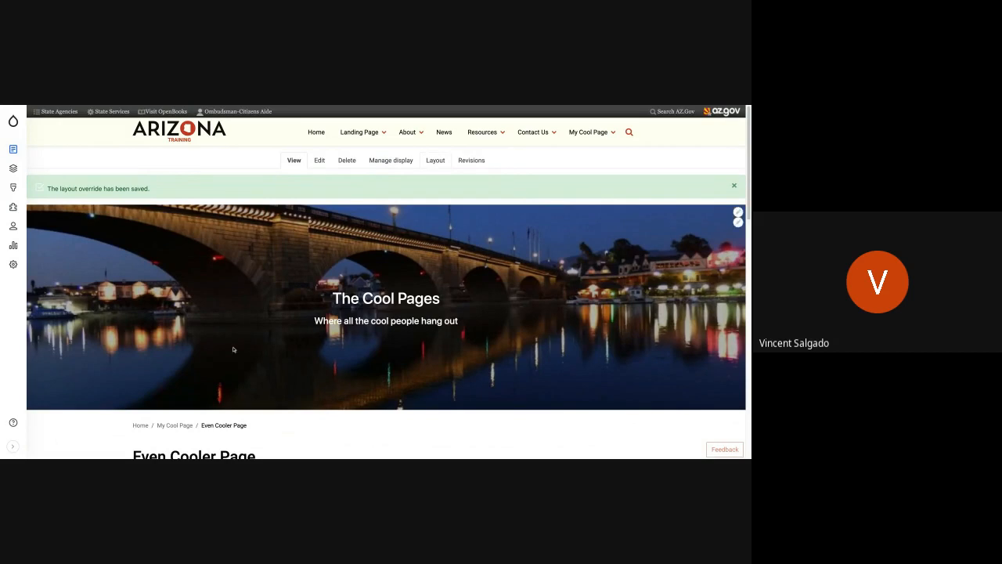
Reopen the layout and add equal top and bottom padding to the card set's Section 3.
scroll(245, 344, "down", 5)
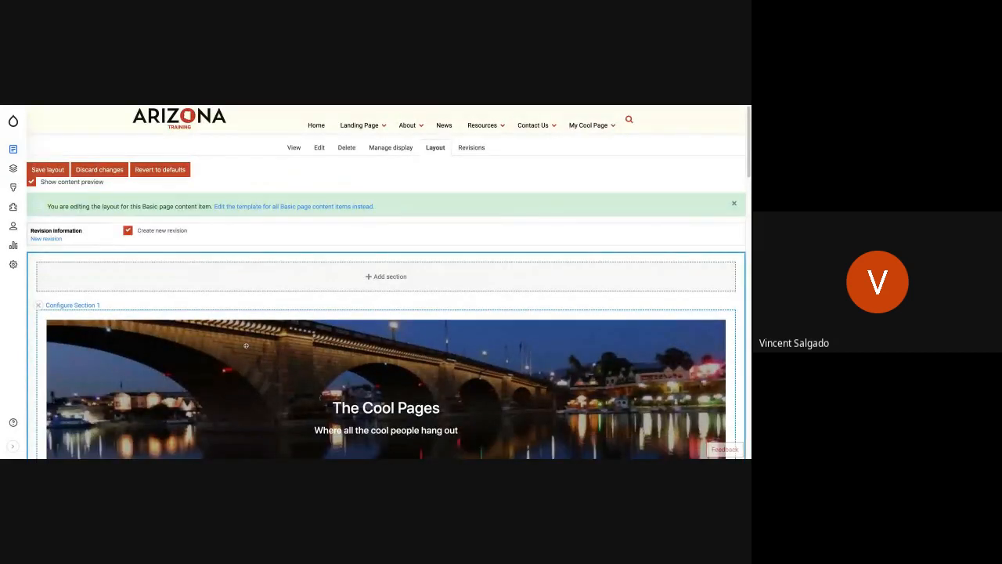
scroll(246, 345, "down", 5)
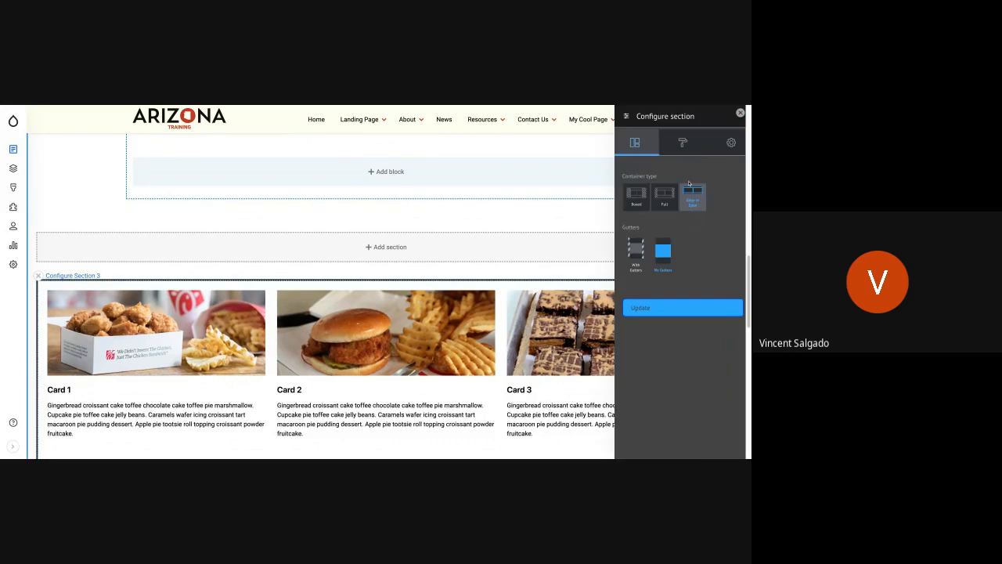
left_click(682, 143)
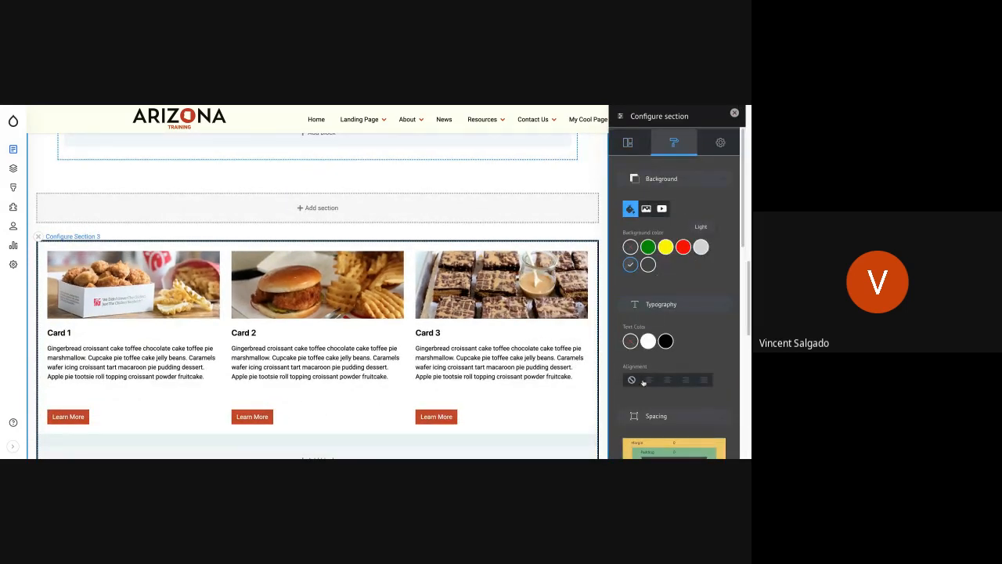
scroll(661, 423, "down", 3)
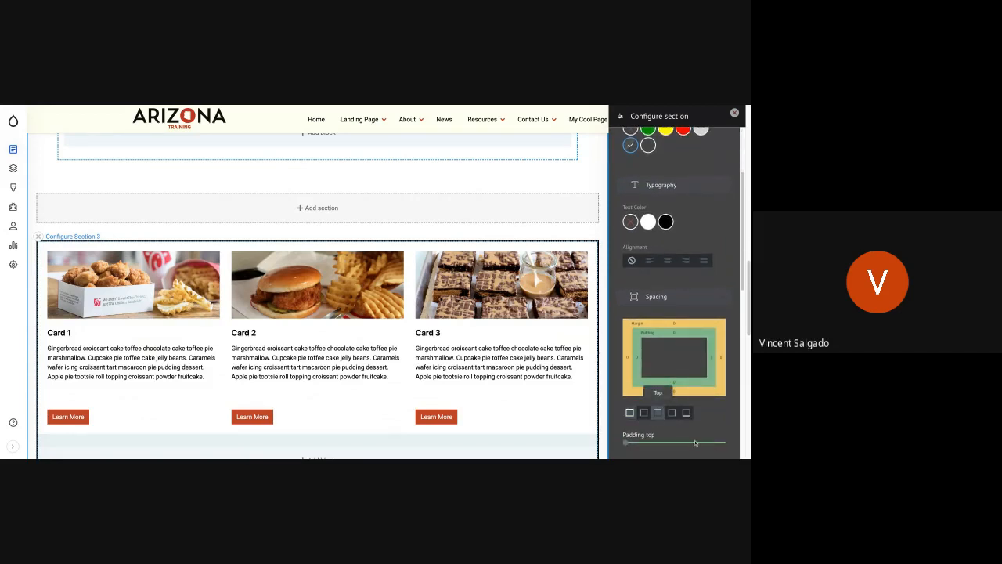
left_click(695, 443)
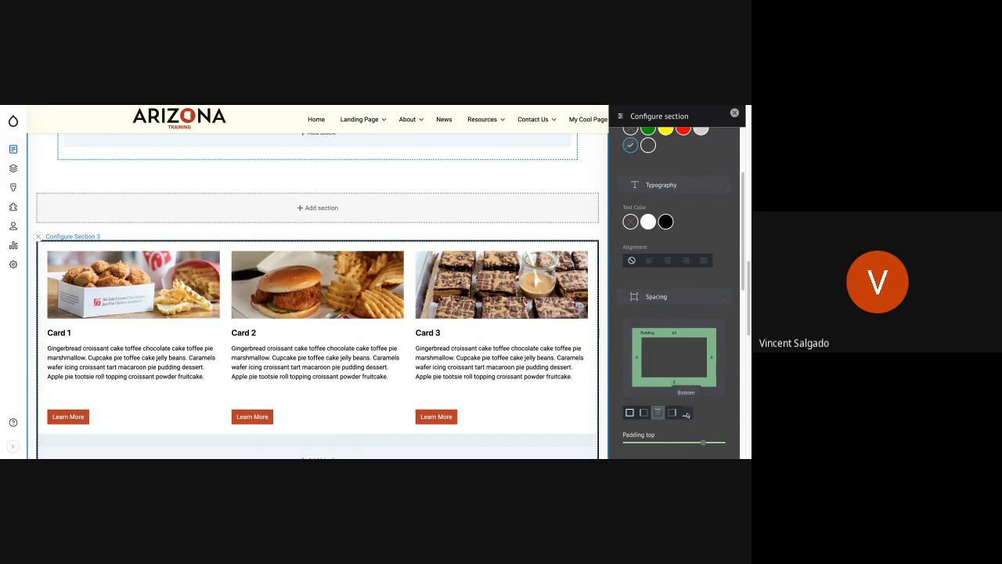
left_click(686, 413)
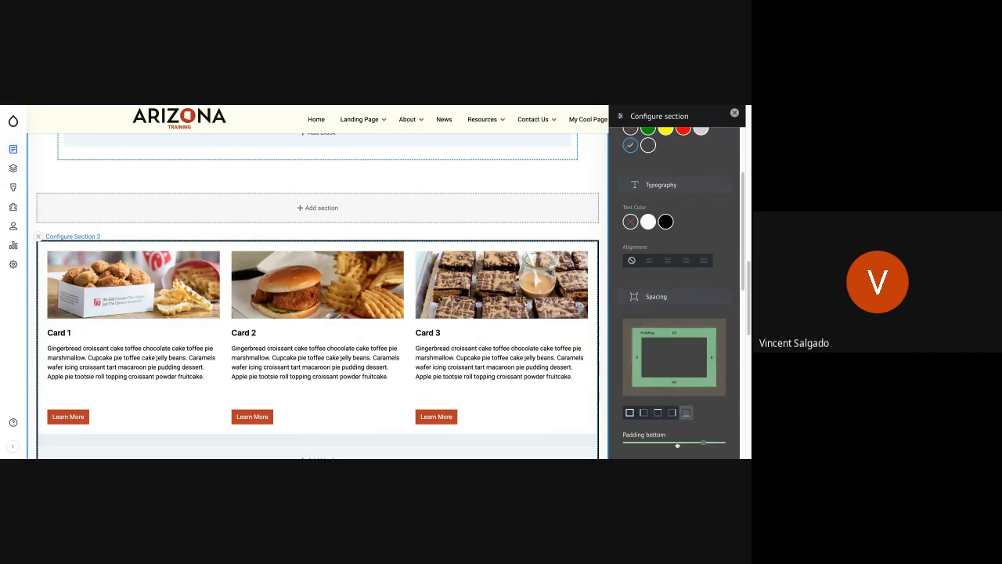
scroll(667, 440, "down", 10)
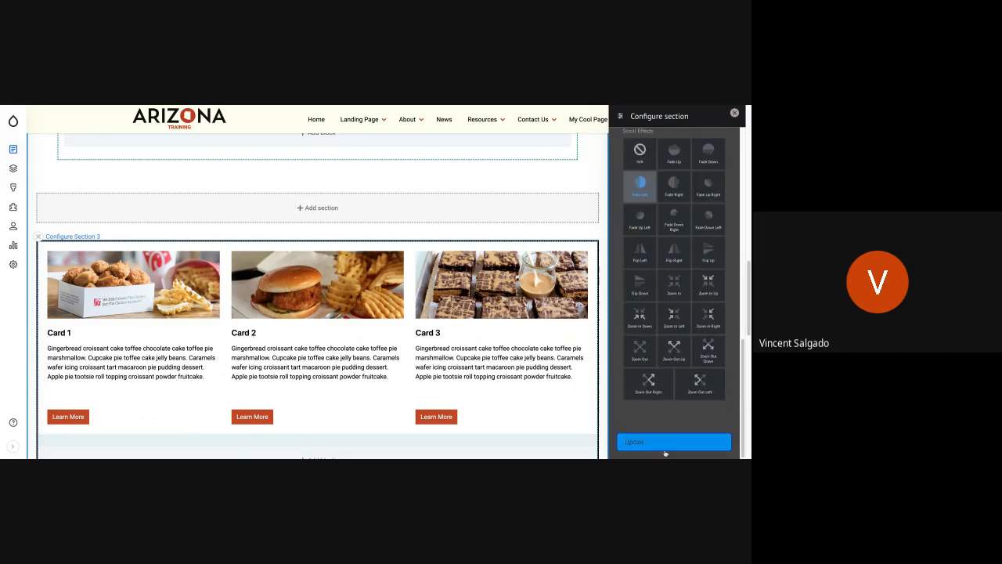
left_click(665, 442)
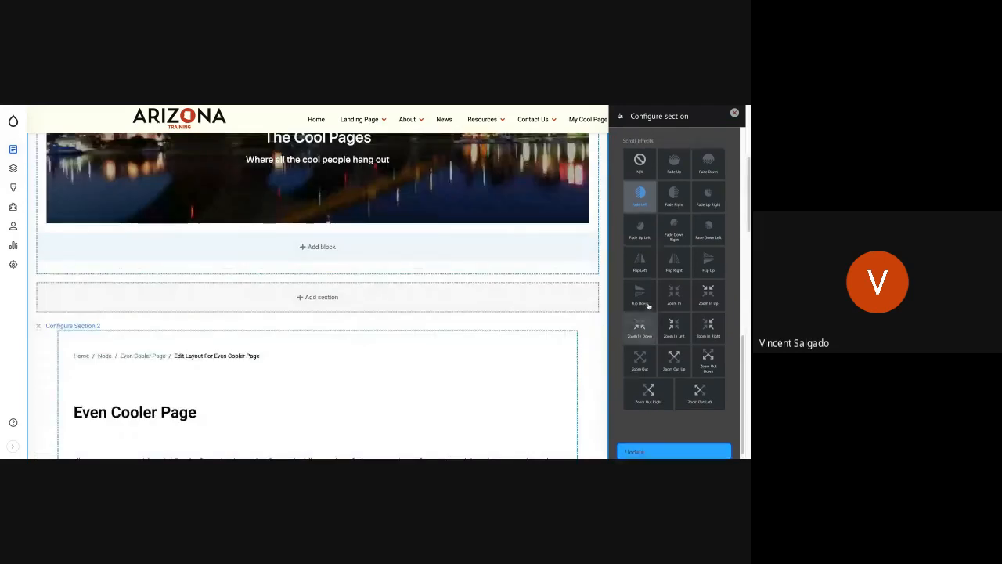
Change the card set's Section 3 to a Boxed container with gutters and save the layout.
scroll(638, 313, "up", 10)
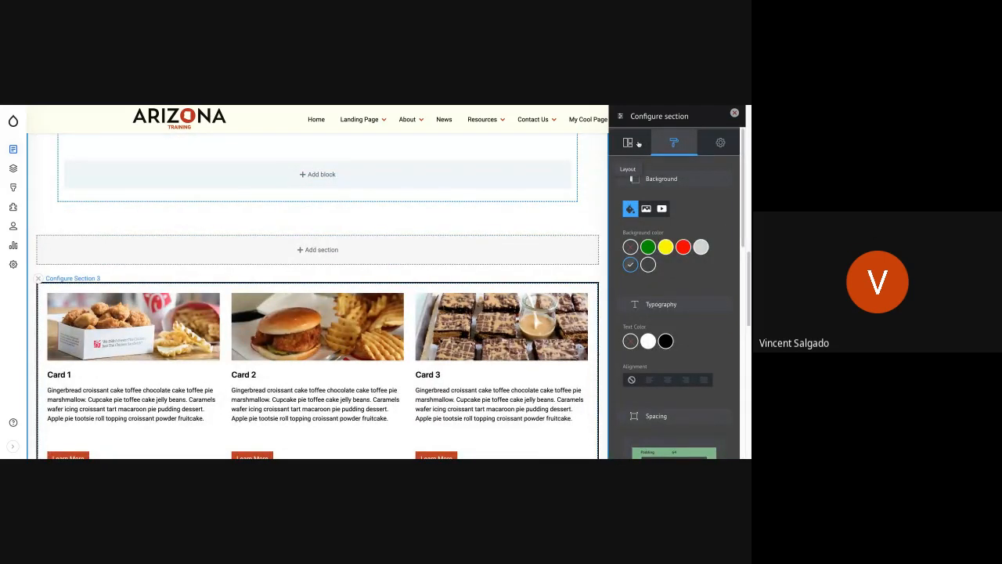
left_click(637, 143)
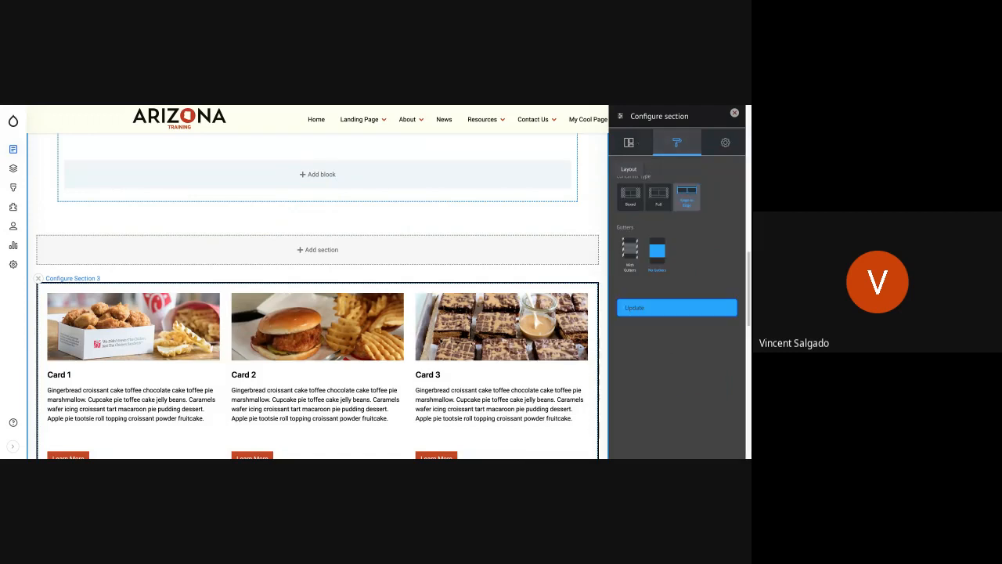
left_click(631, 198)
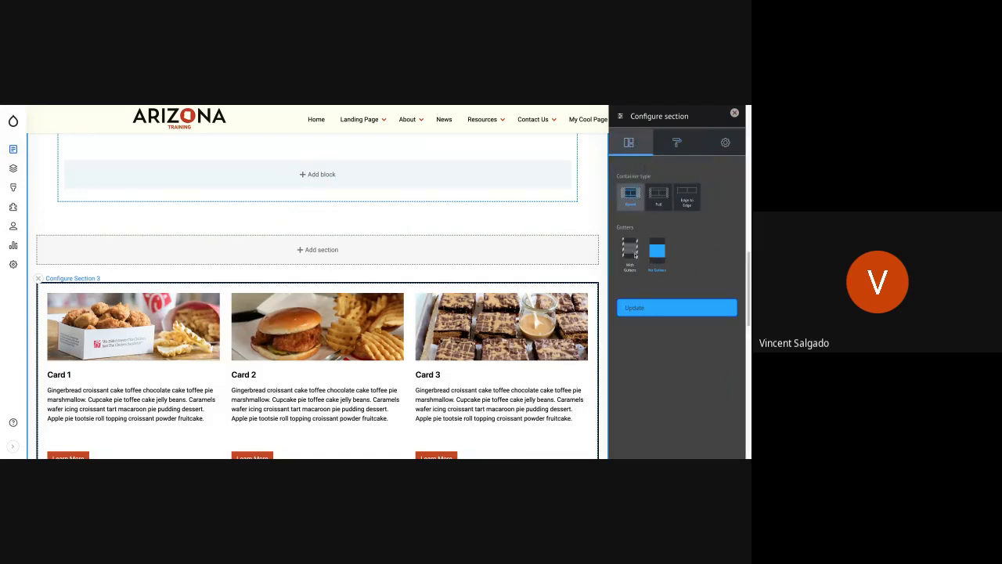
left_click(634, 250)
left_click(676, 312)
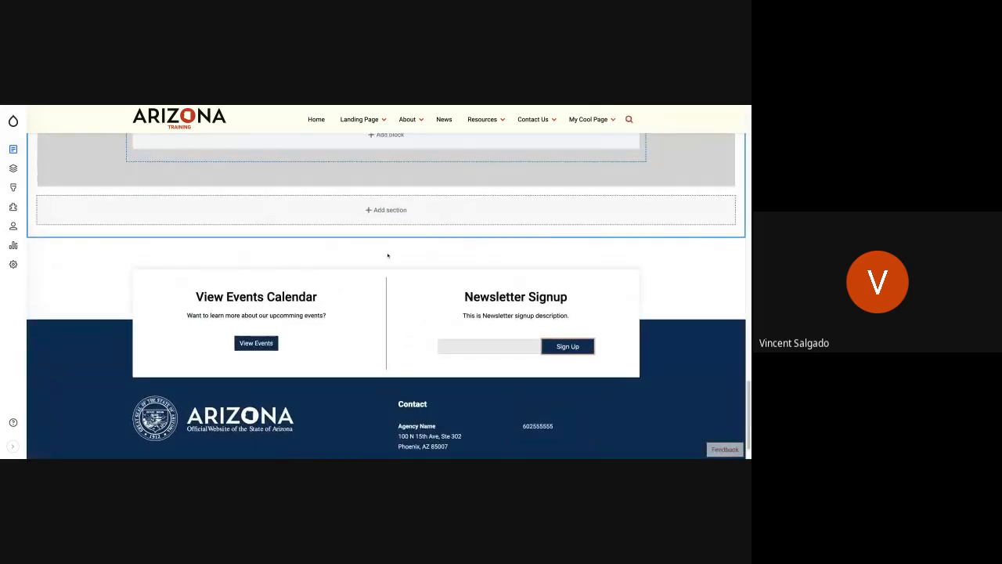
scroll(387, 256, "up", 10)
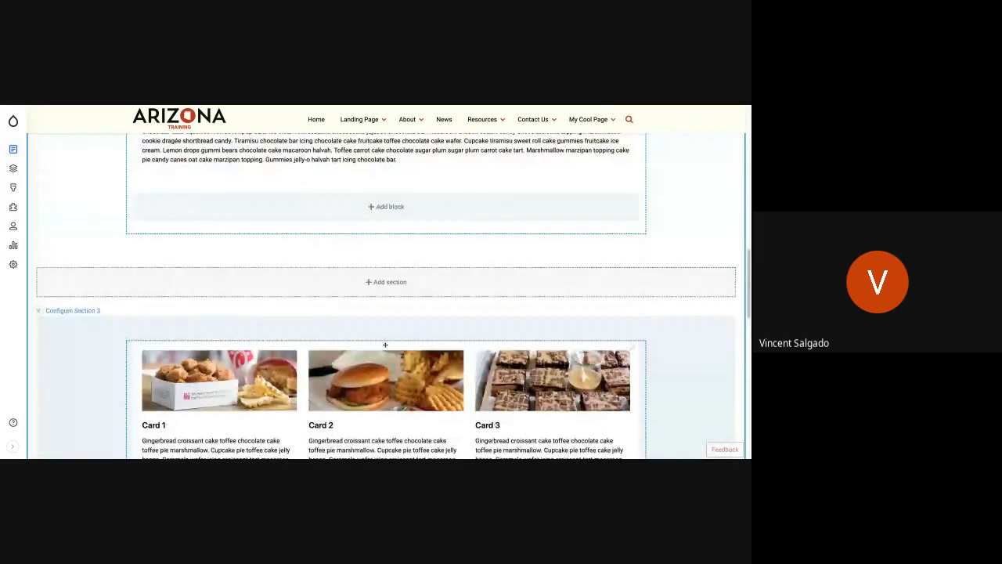
scroll(262, 284, "up", 10)
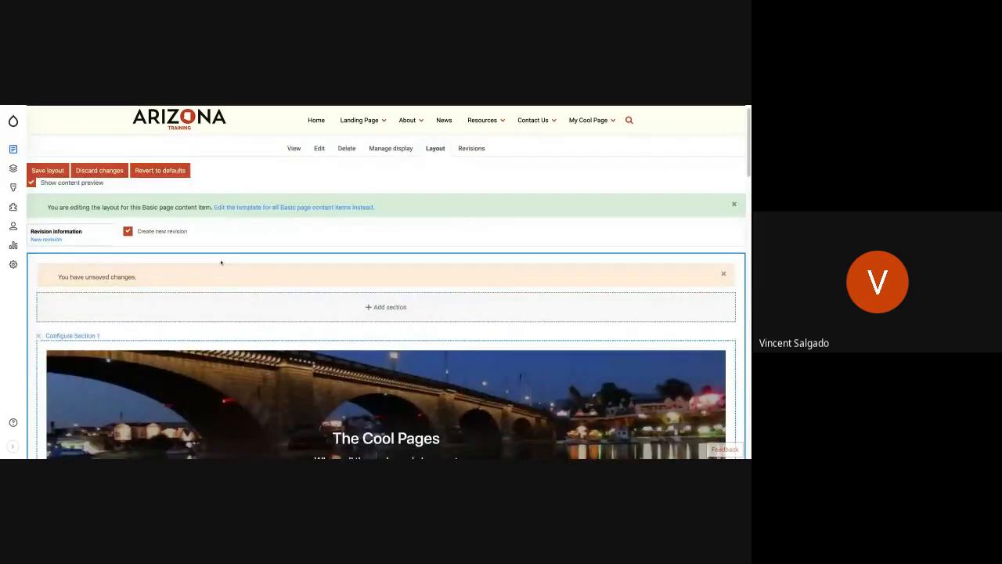
scroll(220, 263, "up", 1)
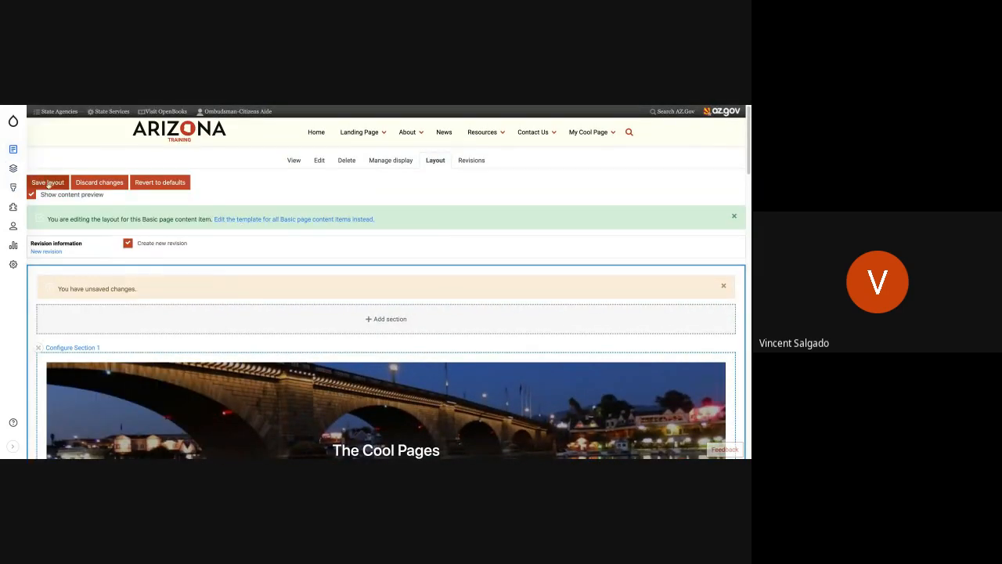
left_click(46, 182)
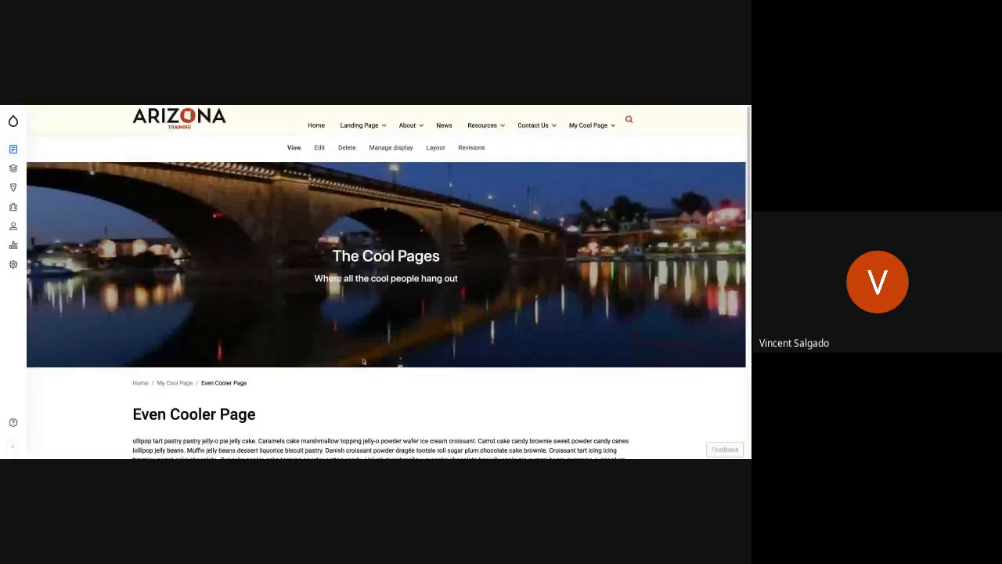
Examine the saved page, checking the card set's boxed width, padding and background against the grey section.
scroll(363, 361, "down", 10)
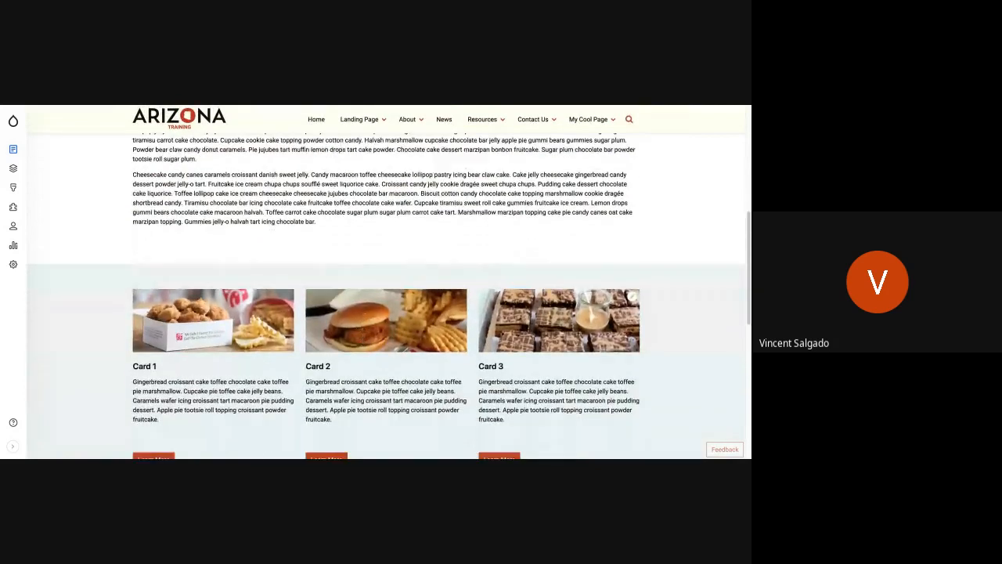
scroll(387, 282, "down", 2)
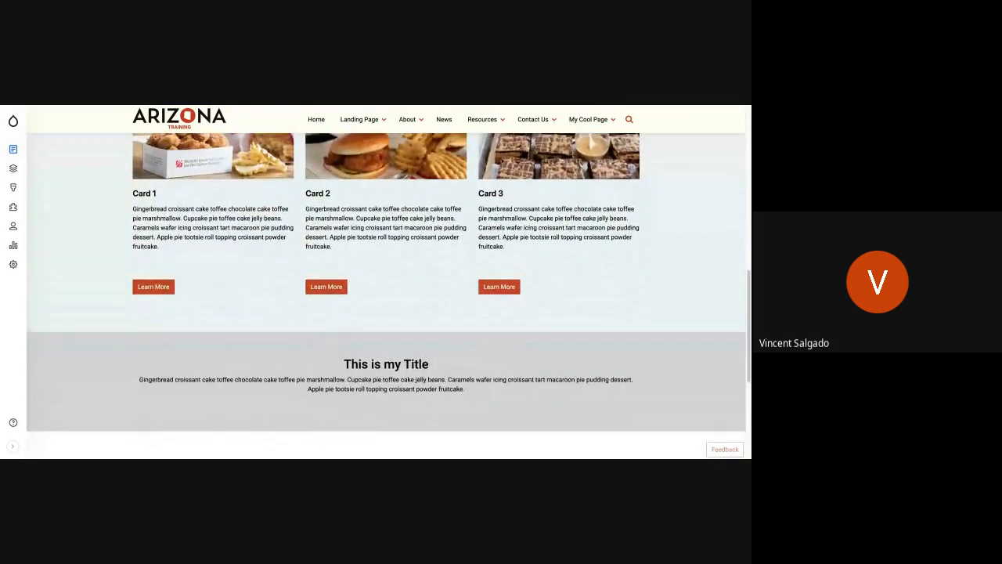
scroll(387, 282, "up", 2)
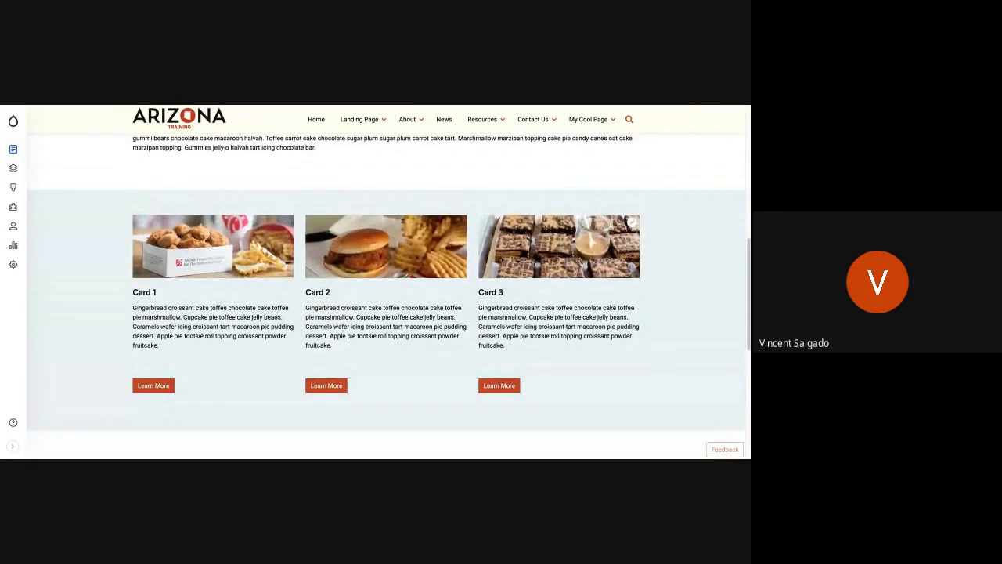
scroll(386, 288, "up", 2)
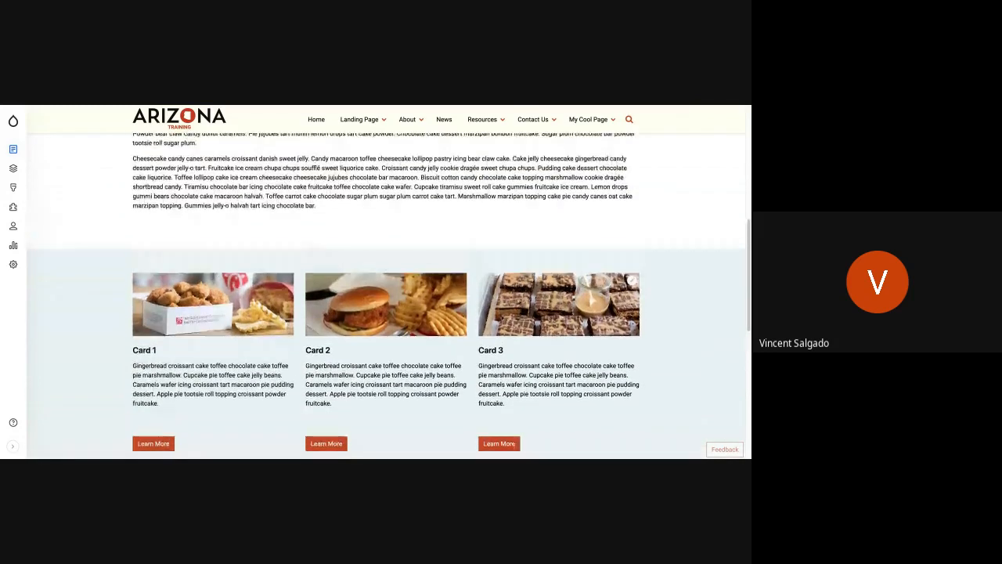
scroll(356, 247, "down", 4)
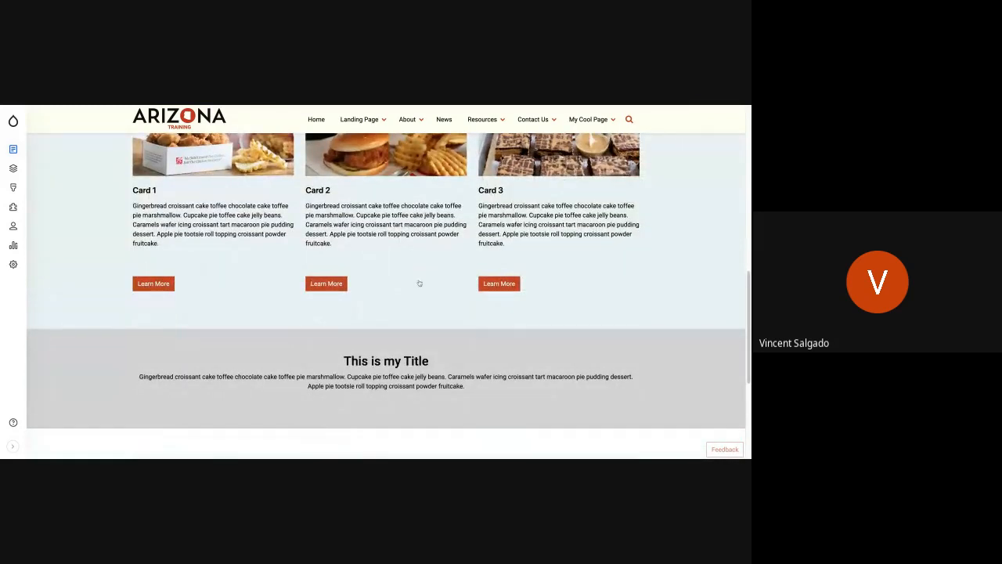
scroll(418, 282, "up", 10)
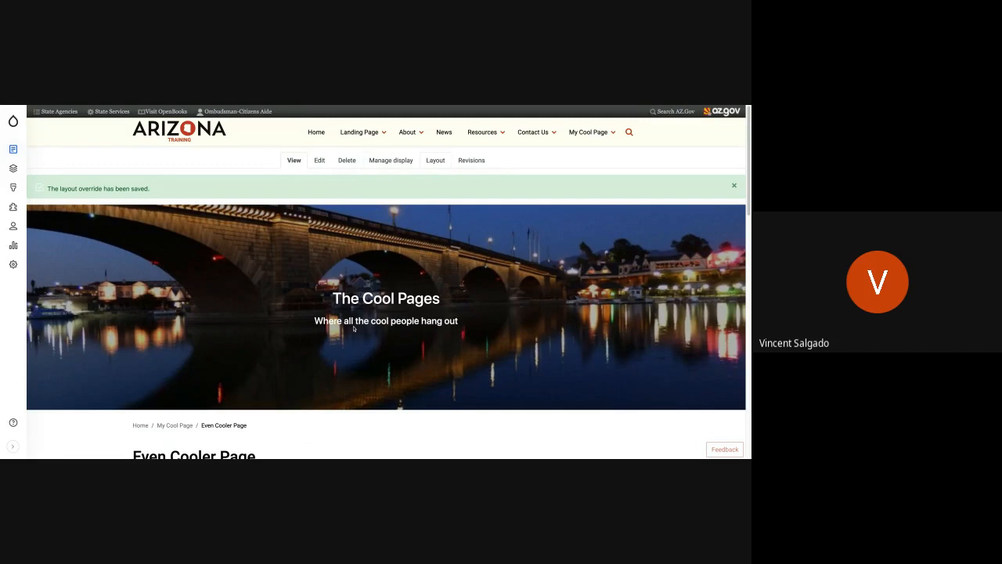
Reopen the layout, move the card set from Section 3 into the grey Section 4, and save the layout.
scroll(353, 329, "down", 10)
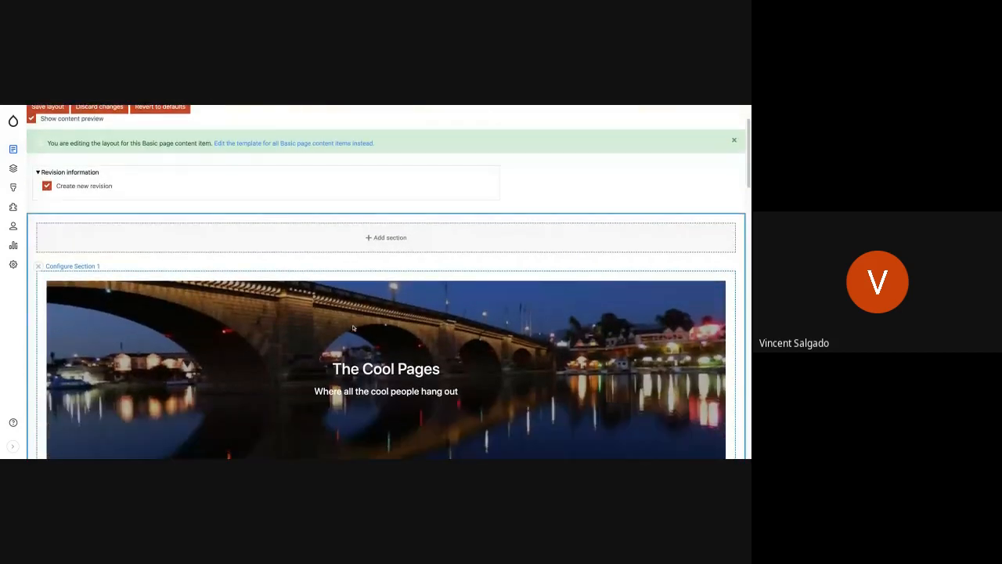
scroll(386, 289, "down", 5)
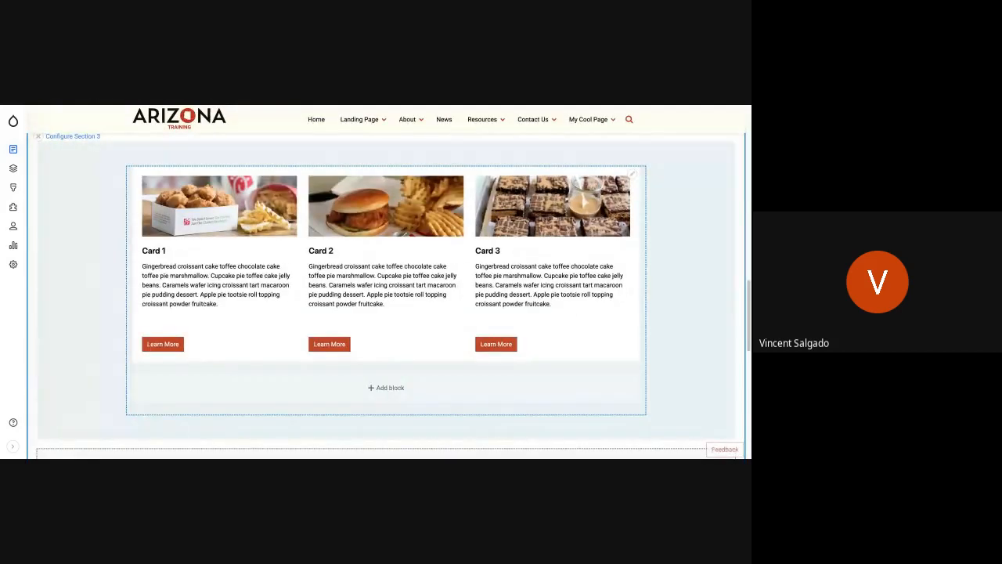
scroll(331, 295, "down", 5)
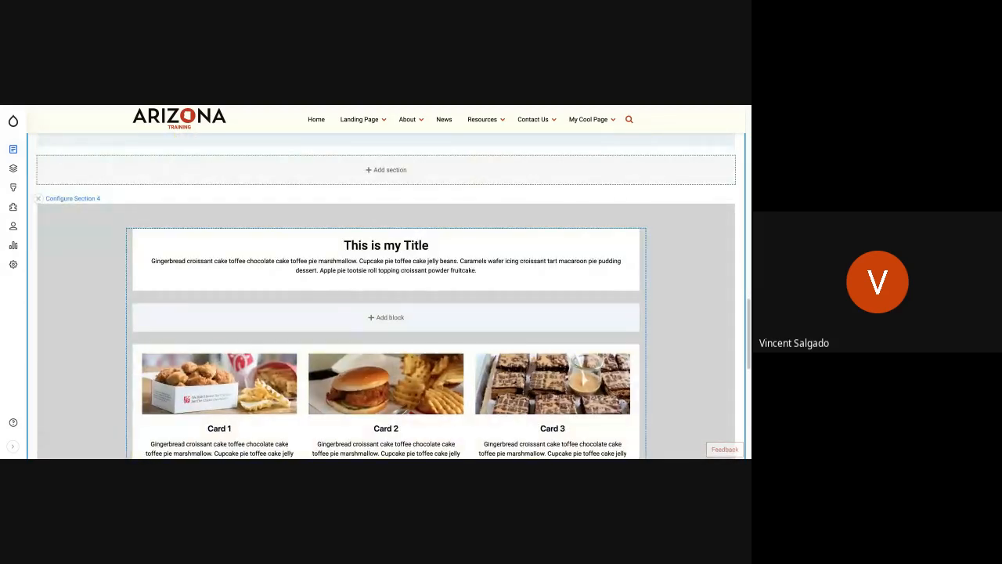
scroll(213, 321, "up", 20)
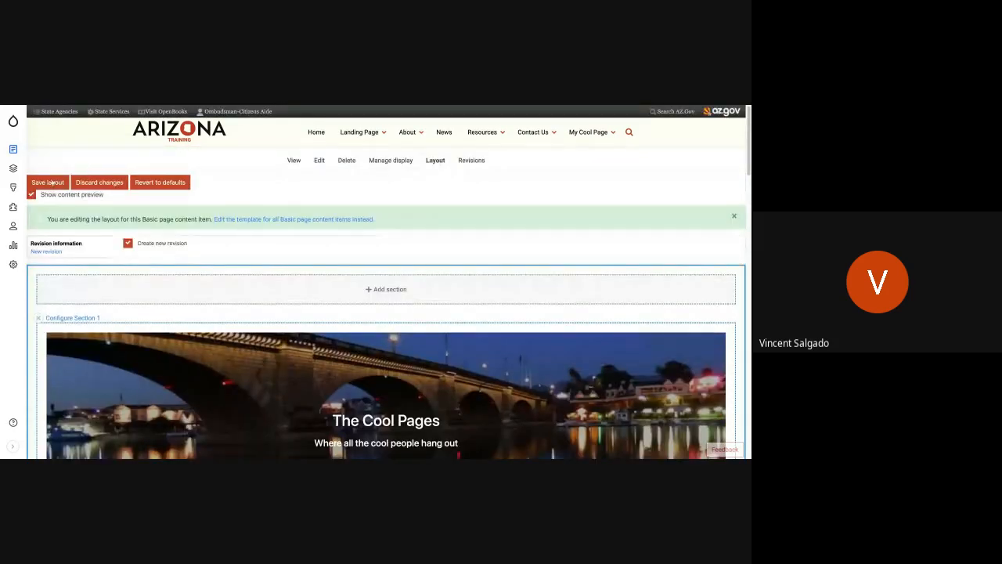
left_click(57, 184)
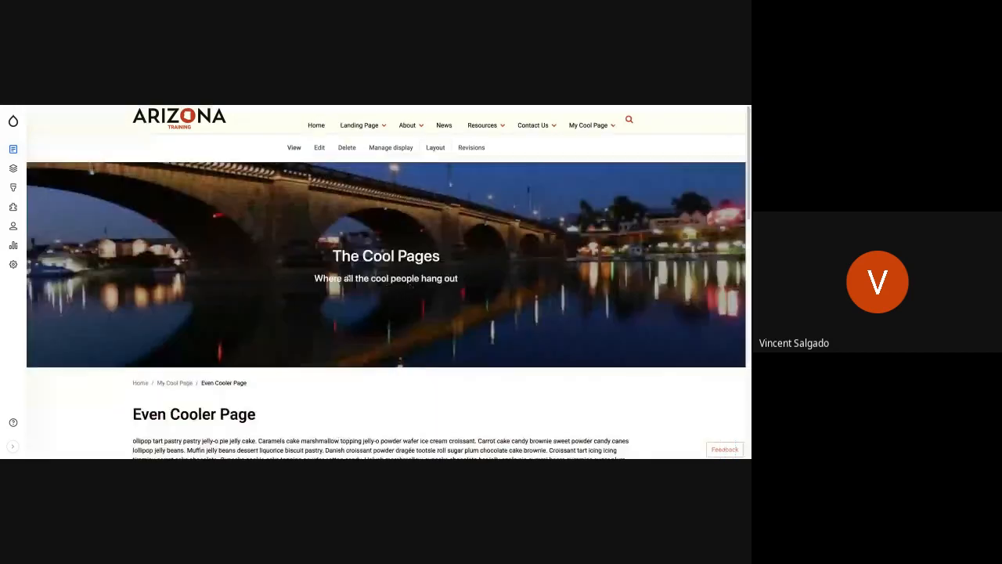
Examine the saved page from the body text to the grey section, checking the card set's new placement.
scroll(410, 287, "down", 5)
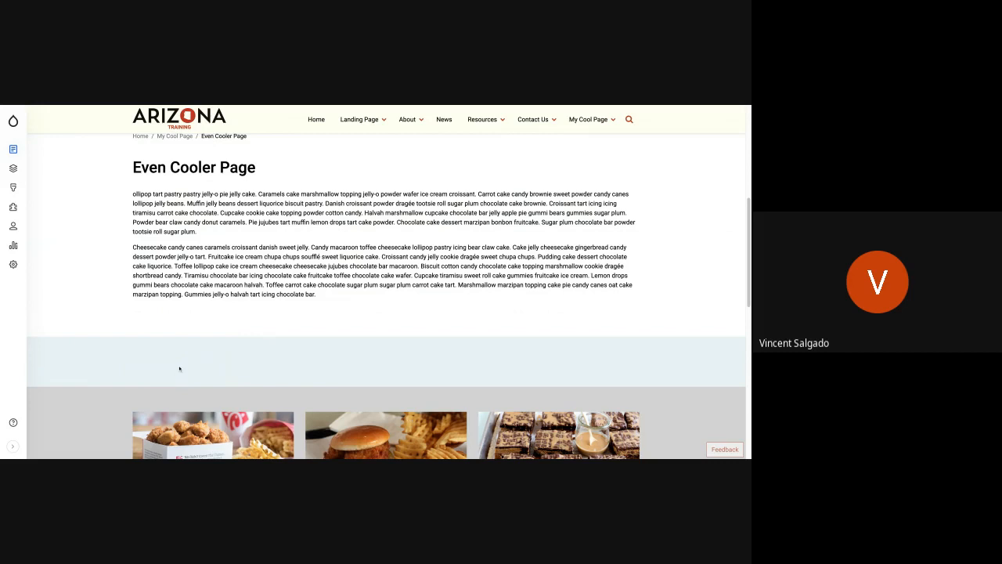
scroll(179, 369, "down", 1)
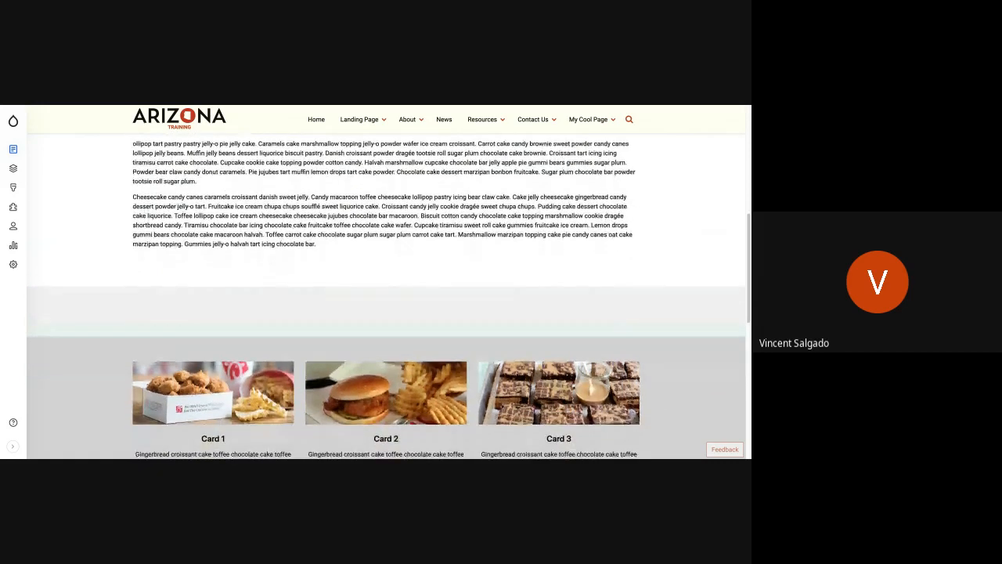
scroll(387, 296, "down", 1)
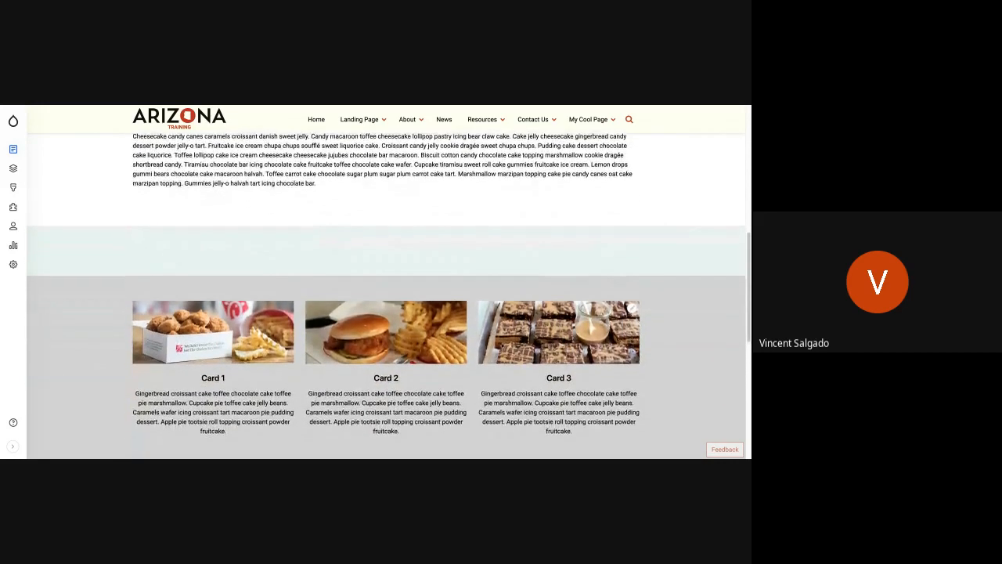
scroll(386, 296, "down", 2)
scroll(386, 296, "down", 1)
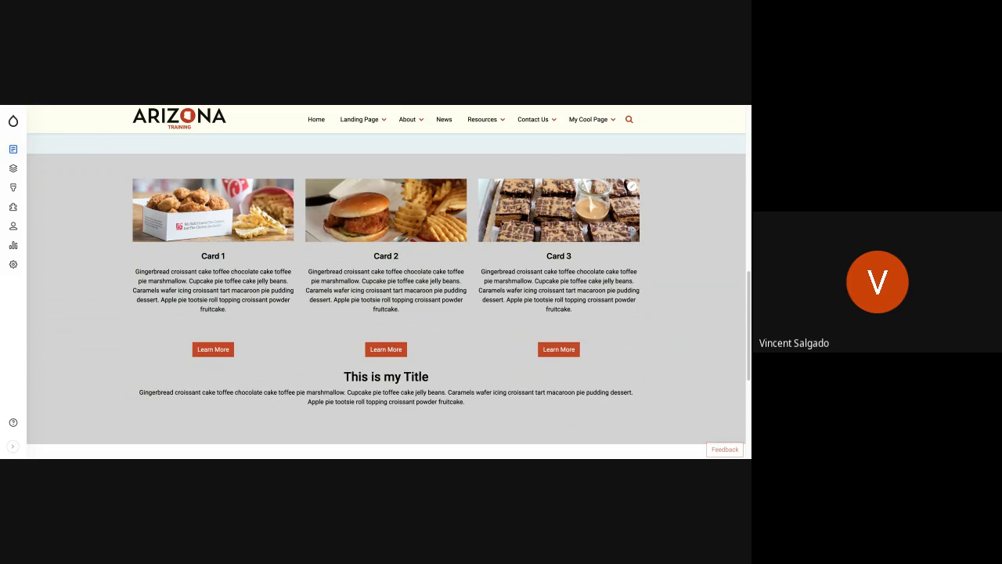
scroll(226, 323, "up", 1)
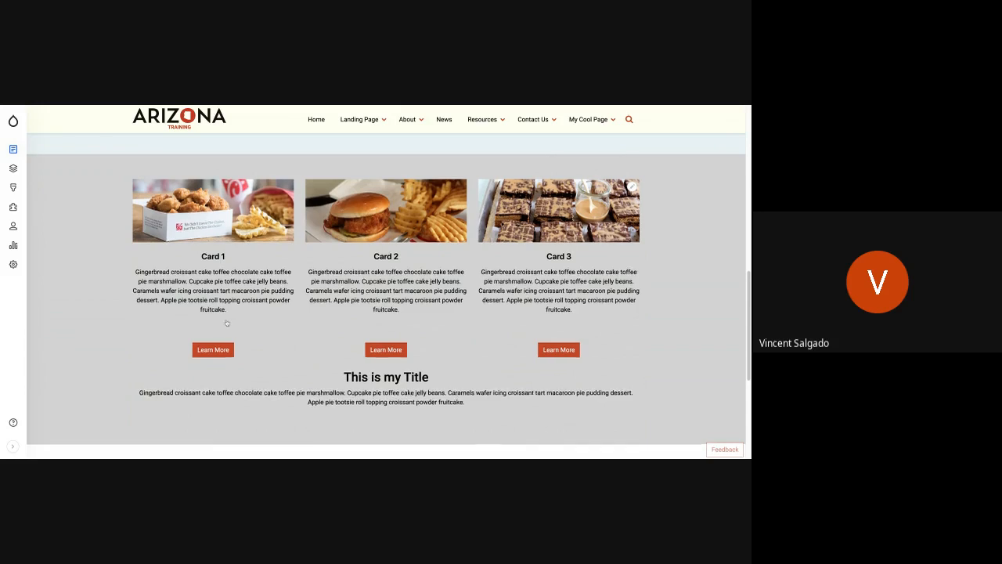
scroll(226, 324, "up", 10)
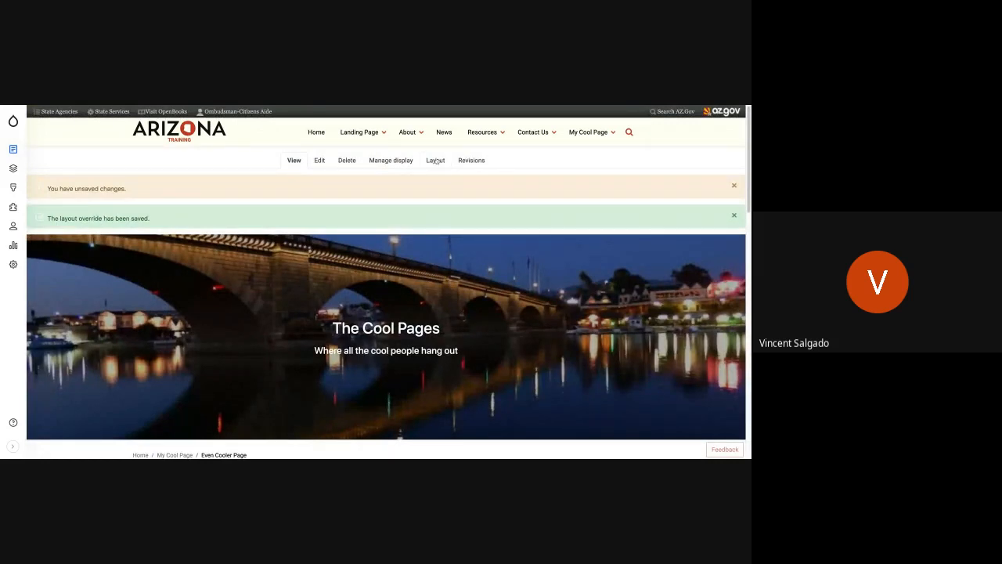
Reopen the layout and remove the Banner block from Section 1.
left_click(435, 160)
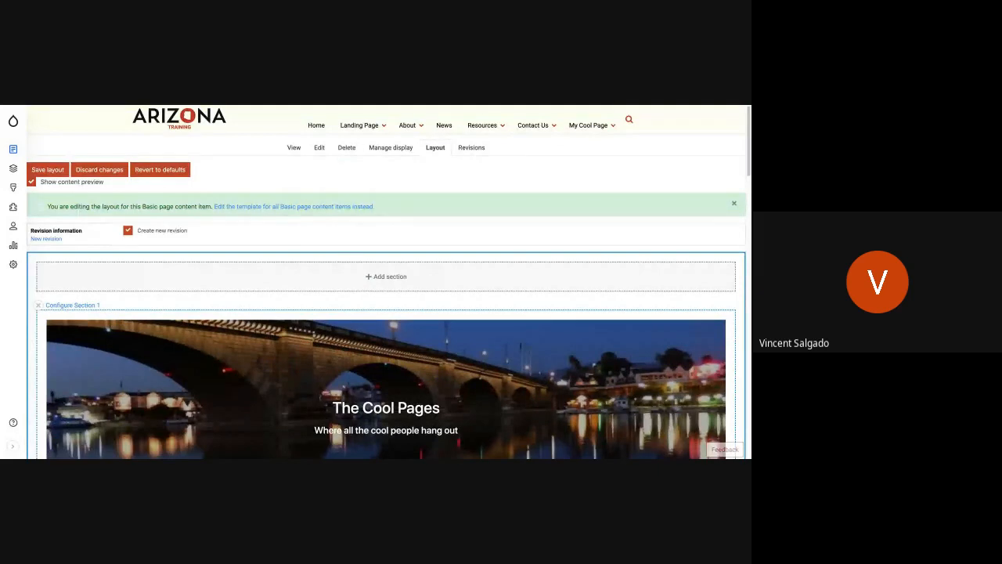
scroll(576, 335, "down", 1)
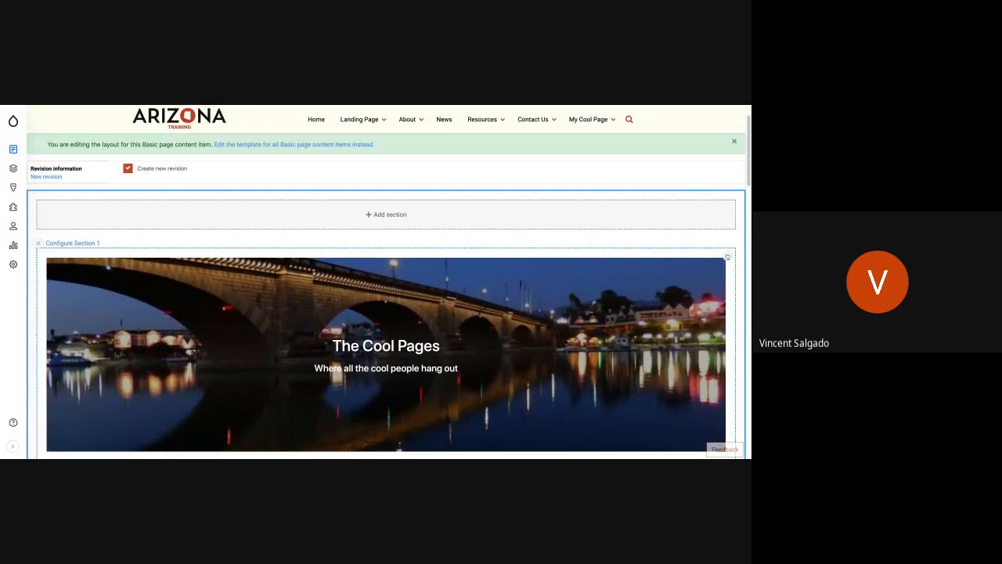
left_click(727, 256)
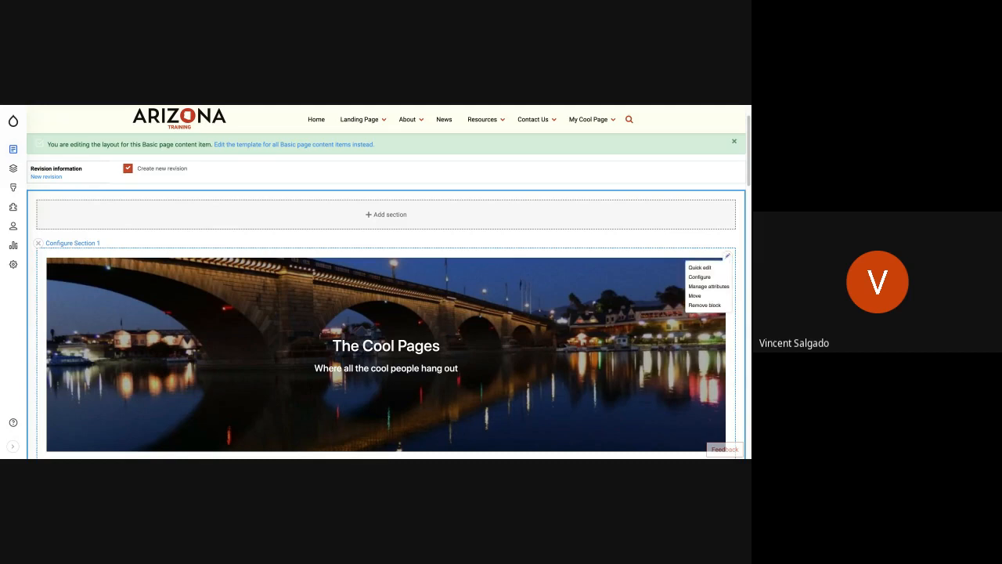
left_click(728, 256)
left_click(698, 305)
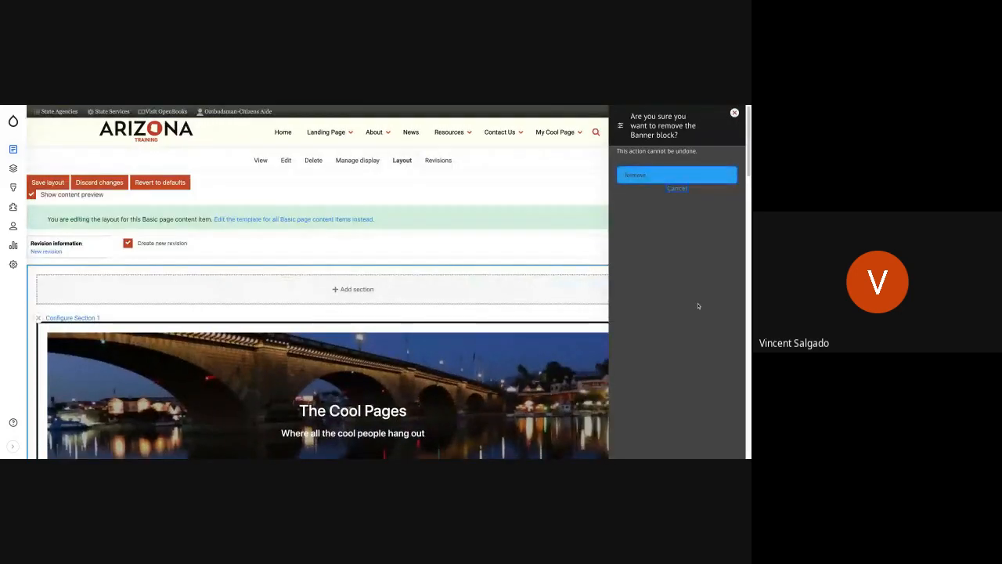
left_click(666, 176)
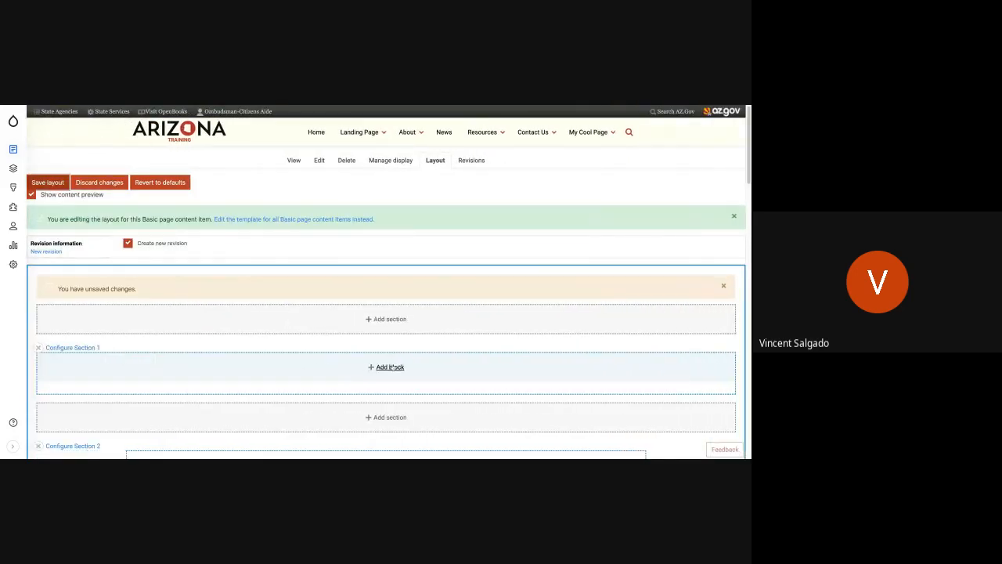
Start a new custom Text with image block in the empty Section 1.
left_click(389, 367)
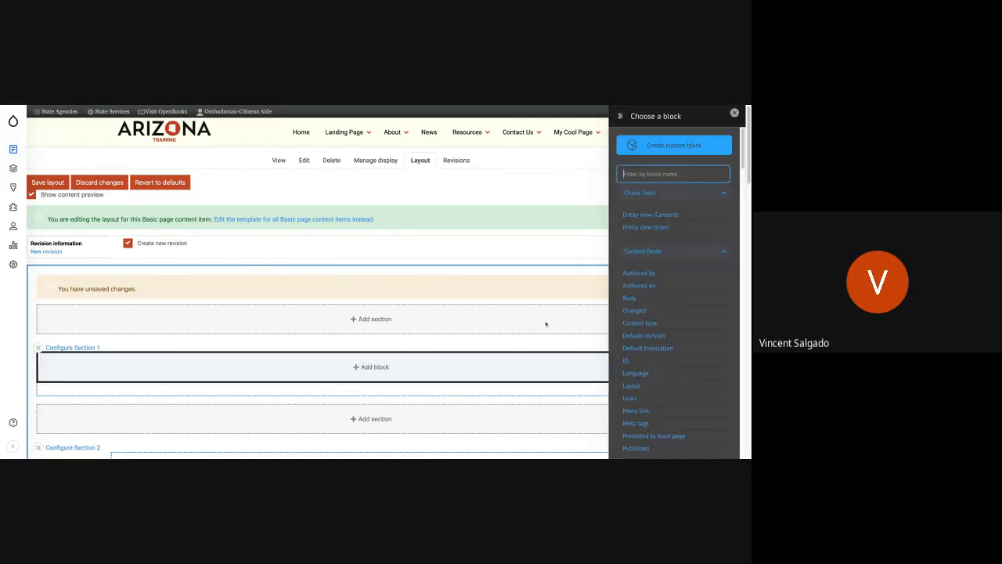
left_click(649, 148)
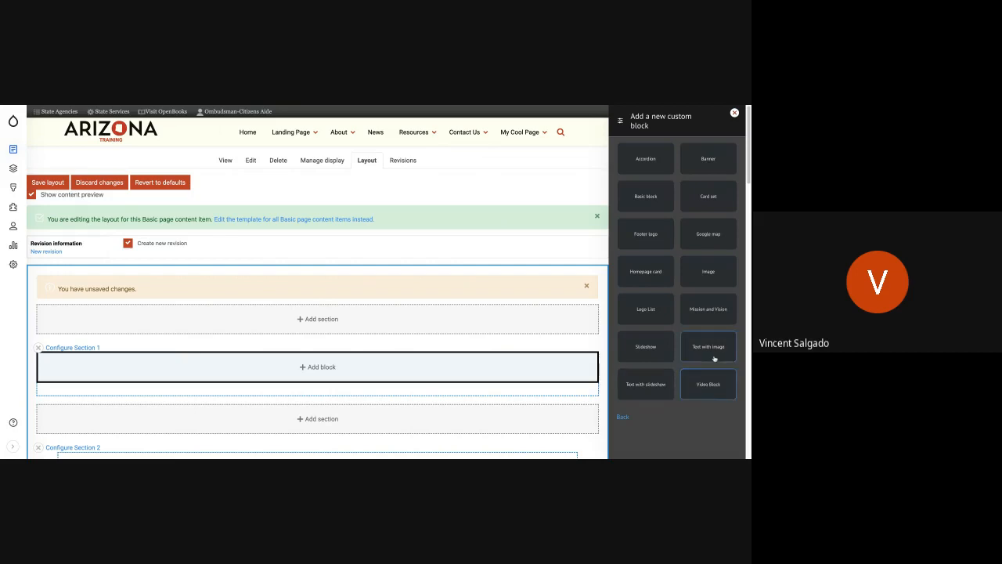
left_click(713, 354)
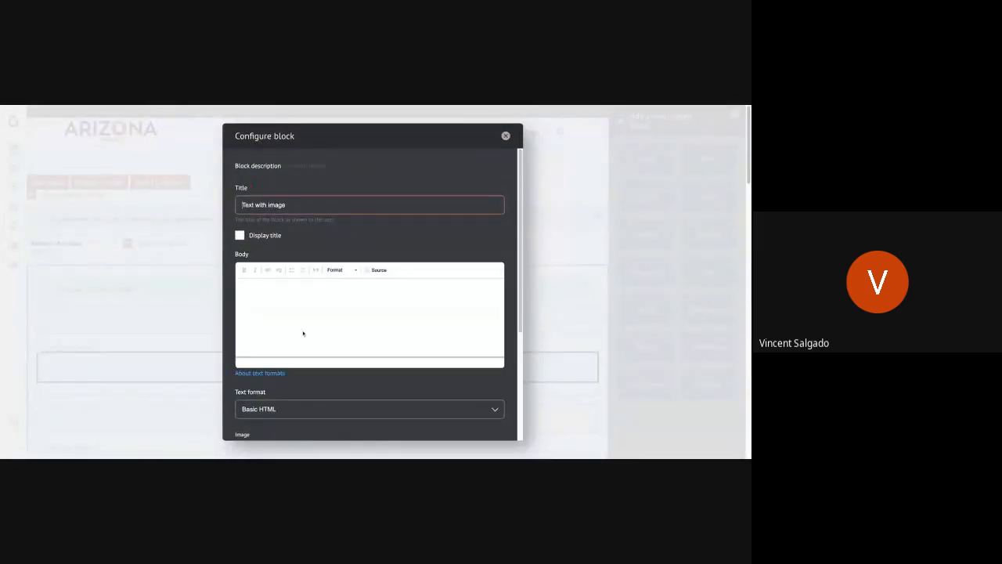
Paste the sample text into the block's body, keeping only its first two sentences and correcting the opening word to "Lollipop".
left_click(285, 307)
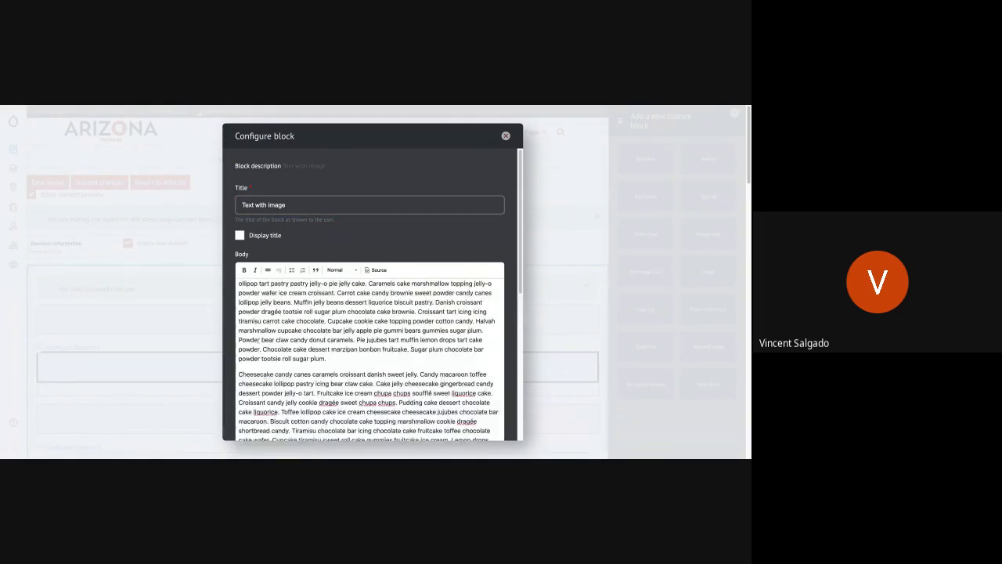
left_click(240, 284)
left_click_drag(240, 370, 486, 450)
key("BackSpace")
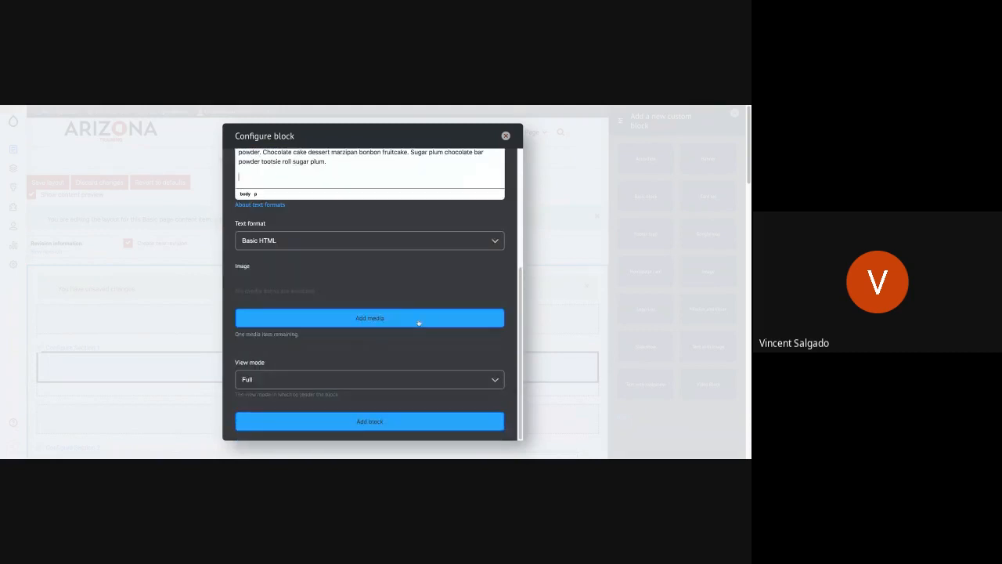
scroll(384, 306, "up", 3)
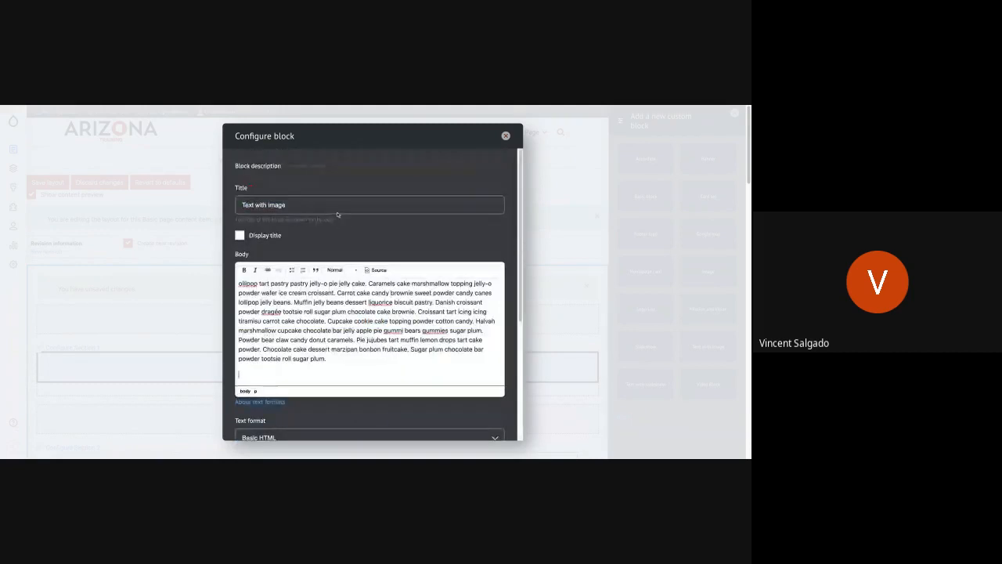
left_click(347, 366, "shift")
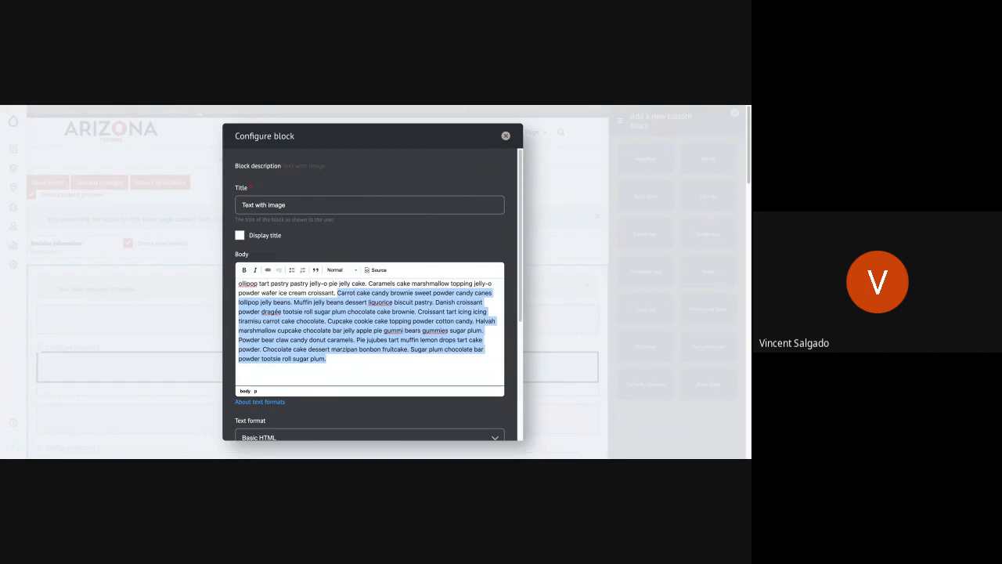
key("BackSpace")
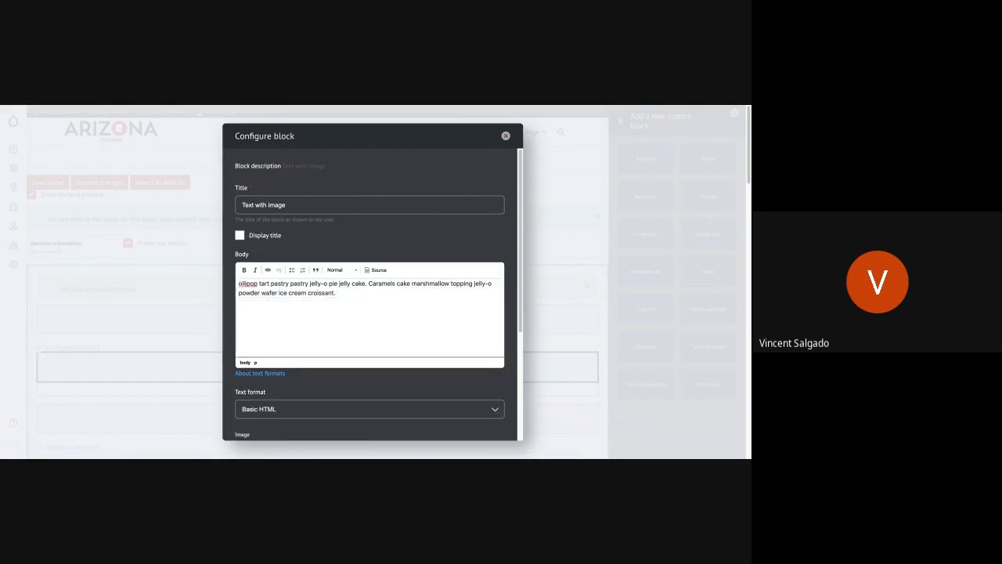
type("L")
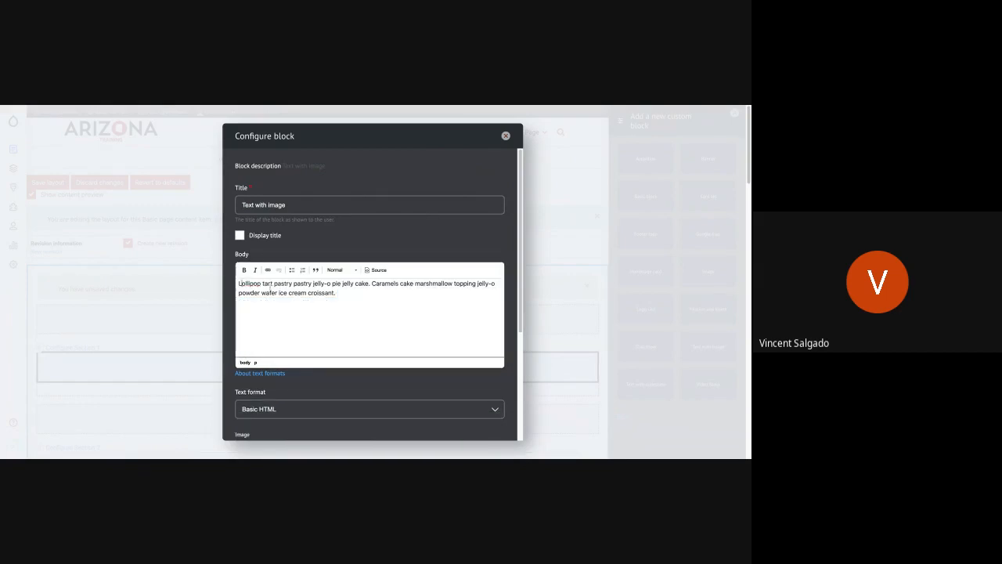
Insert the line "This is another Creative Way" above the paragraph in the block's body.
key("Return")
key("BackSpace")
key("Return")
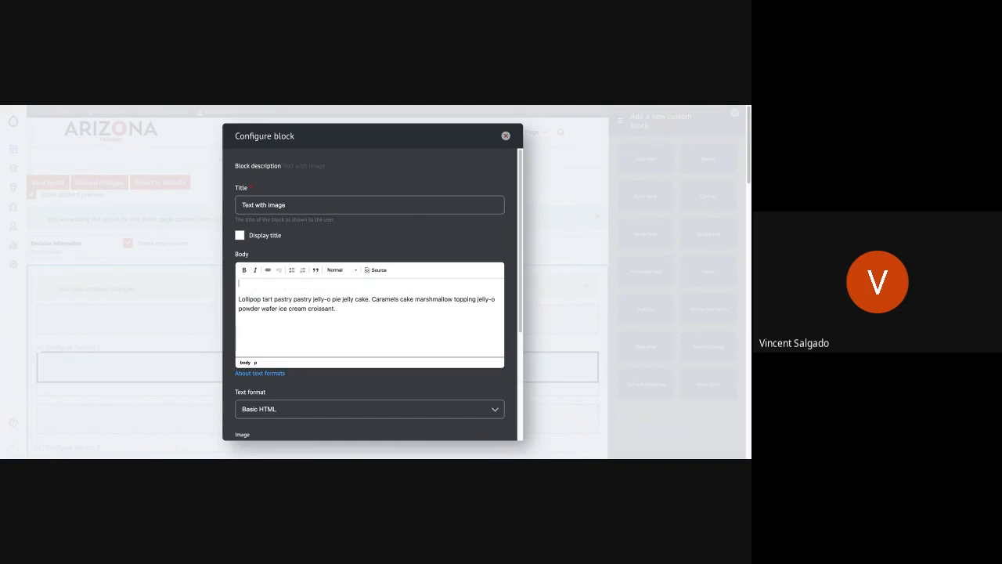
type("This is another Creative Way")
Switch the body's text format to Full HTML and give "This is another Creative Way" the Heading 1 format and Heading 1 inline style.
left_click(301, 414)
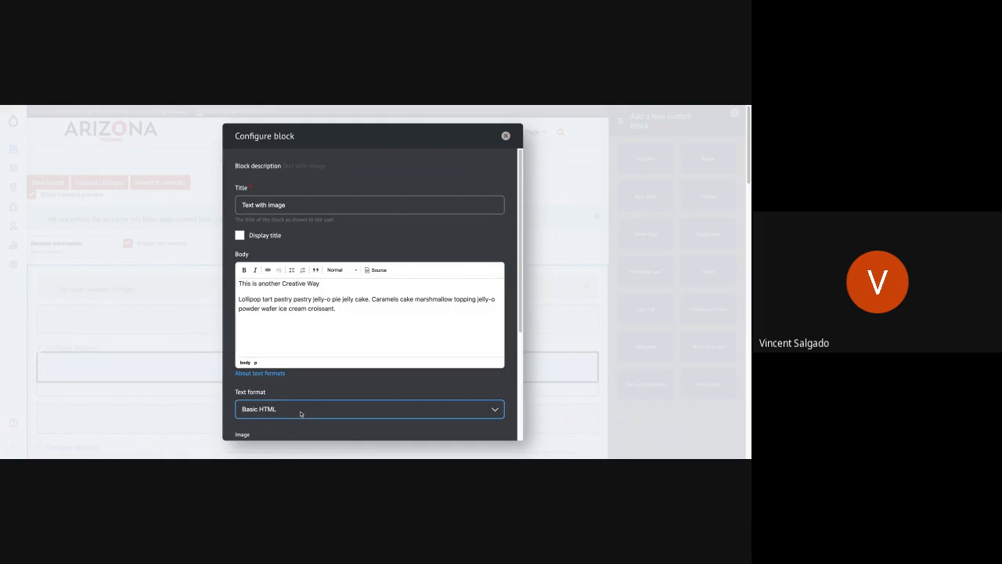
left_click(302, 400)
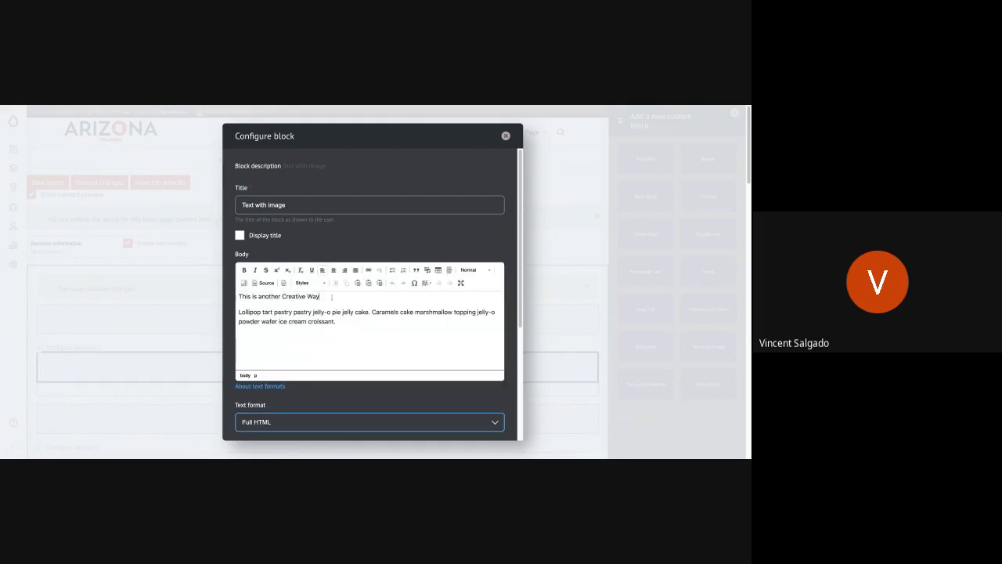
left_click_drag(324, 298, 238, 296)
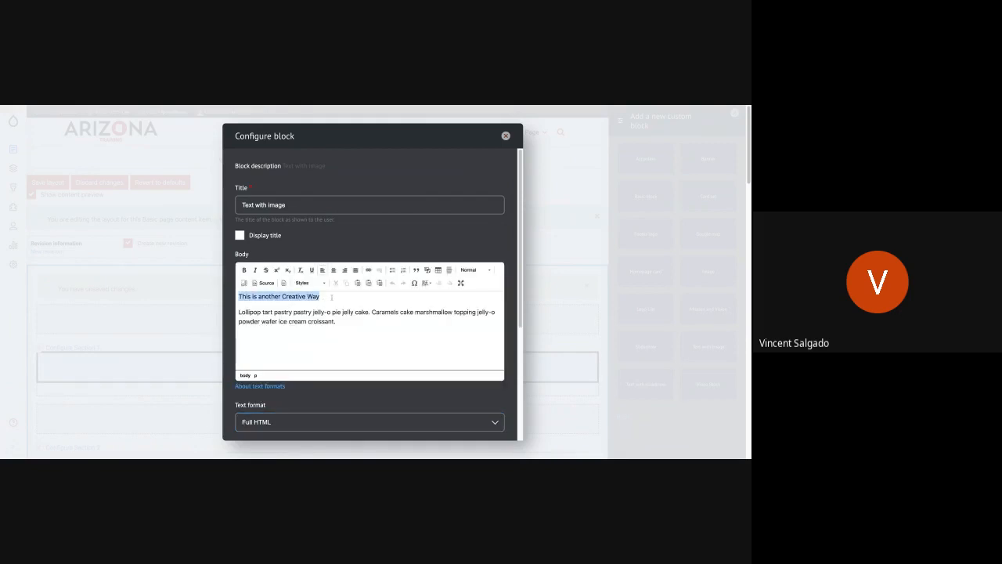
left_click(470, 269)
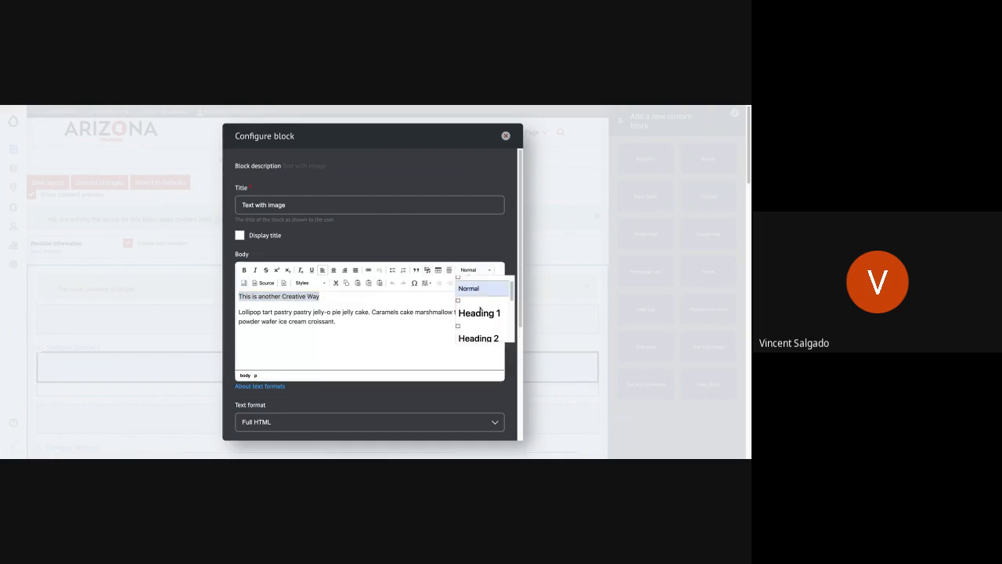
left_click(479, 312)
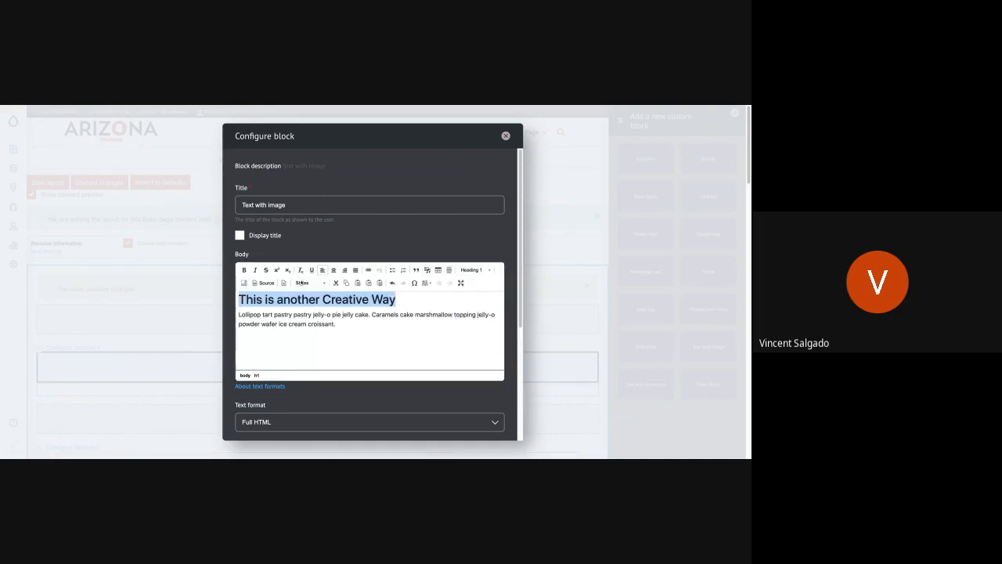
left_click(305, 282)
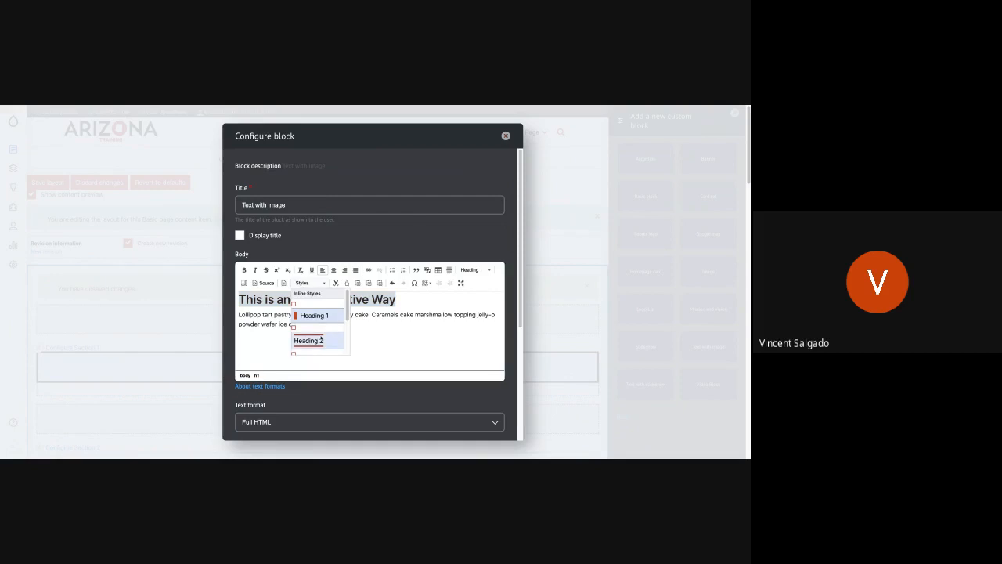
left_click(314, 314)
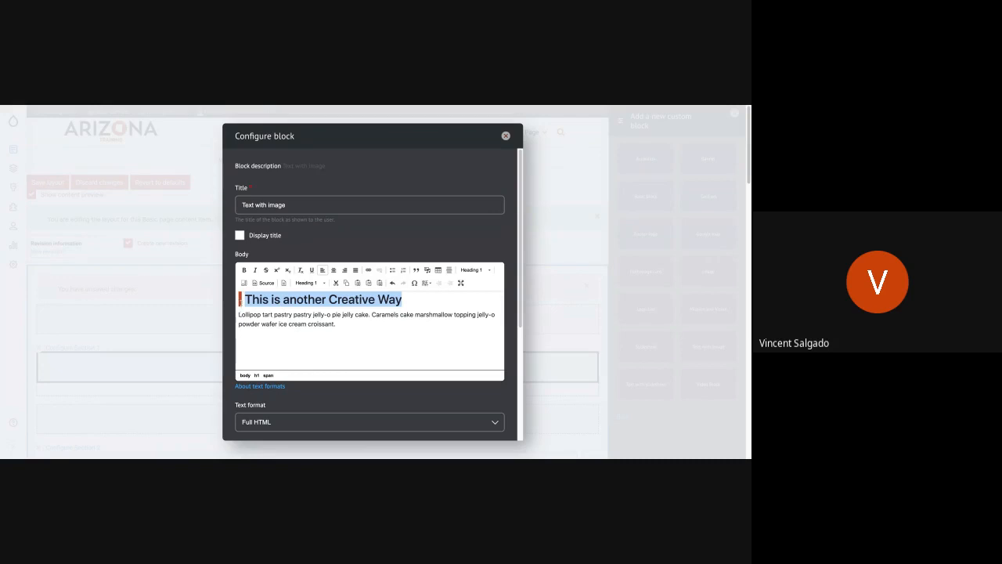
Insert Agency-Platform_icons.png from the media library as the block's image and add the block to Section 1.
scroll(272, 332, "down", 2)
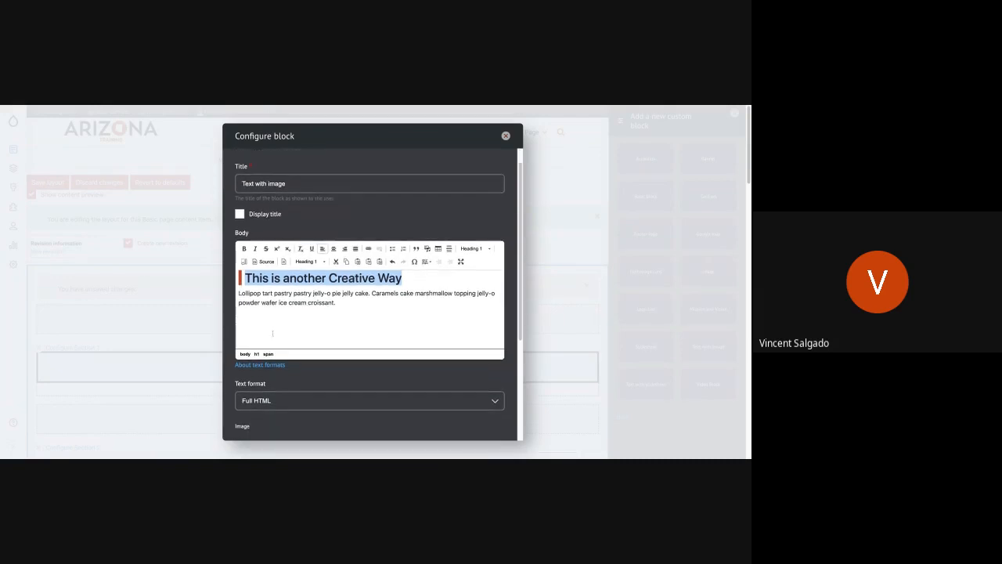
scroll(297, 345, "down", 1)
left_click(298, 349)
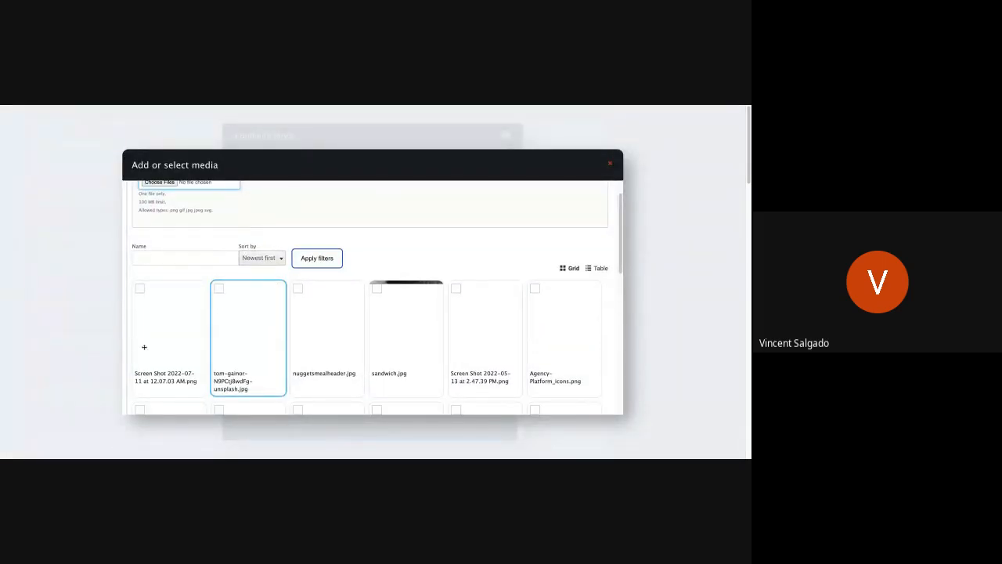
scroll(144, 347, "down", 5)
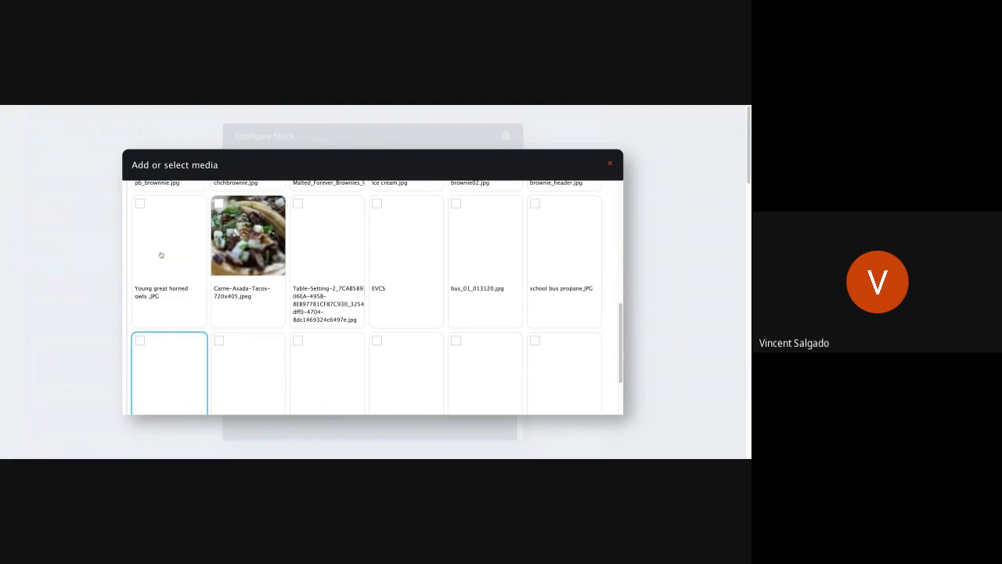
scroll(162, 258, "up", 2)
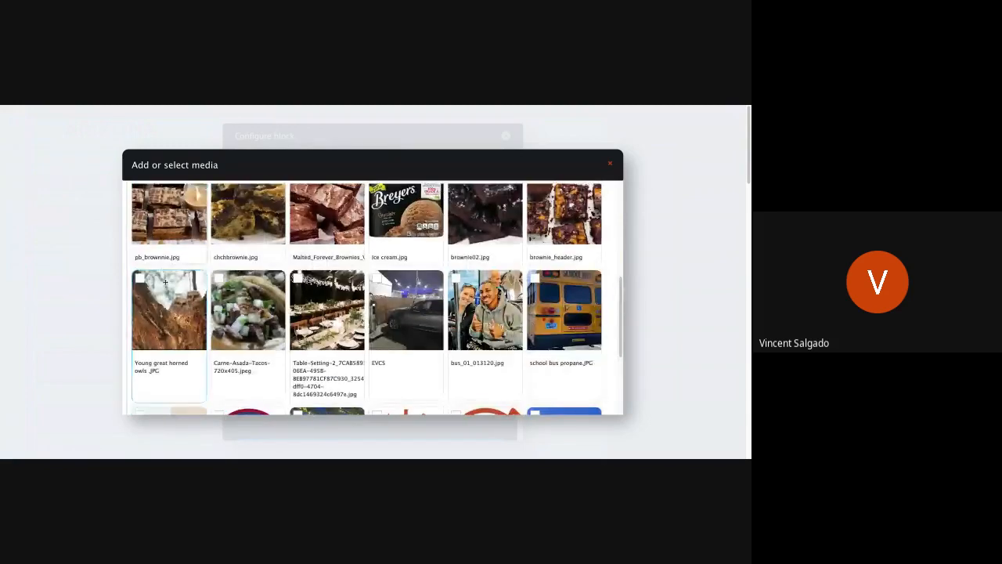
scroll(545, 282, "up", 5)
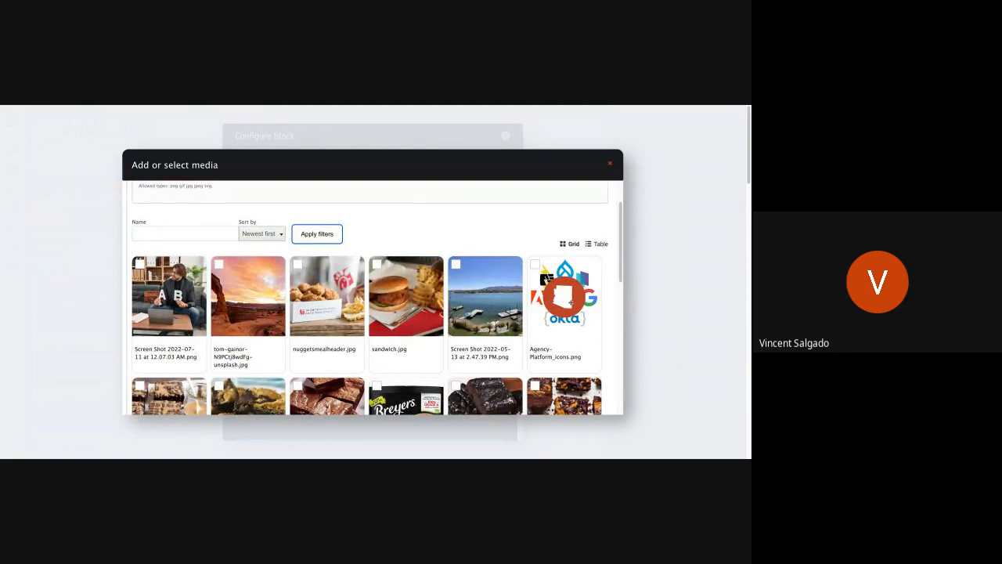
left_click(569, 302)
scroll(340, 388, "down", 10)
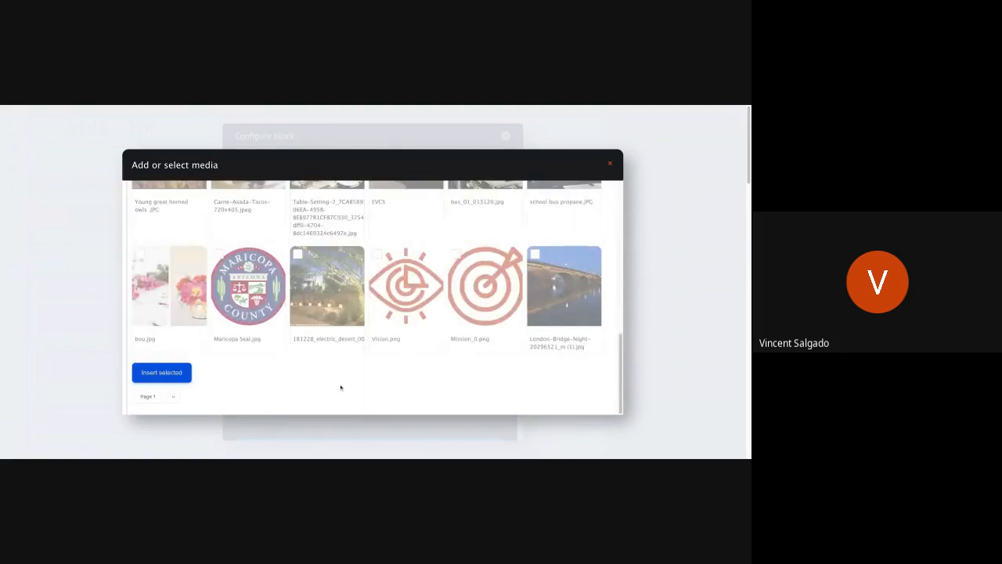
left_click(182, 374)
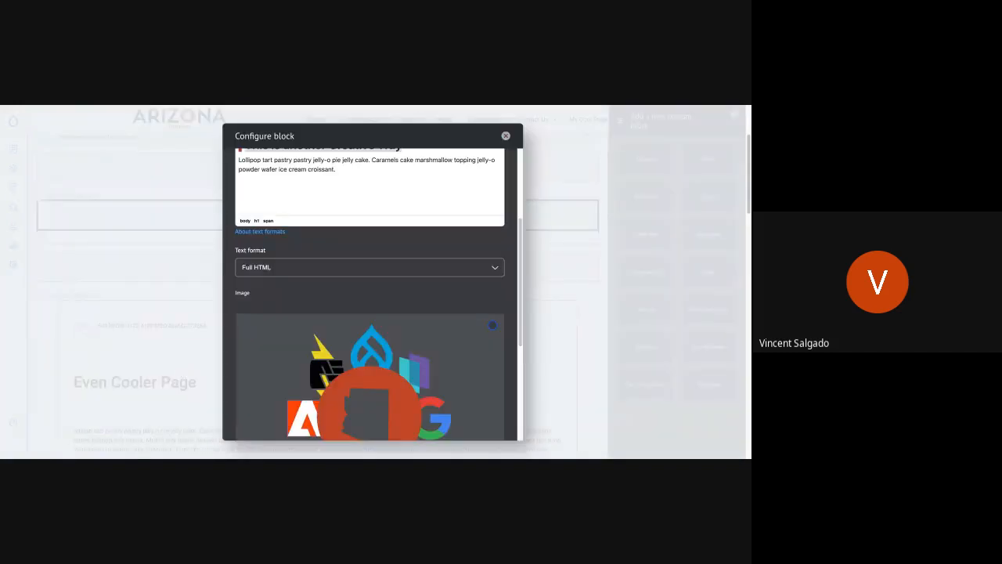
scroll(326, 318, "down", 3)
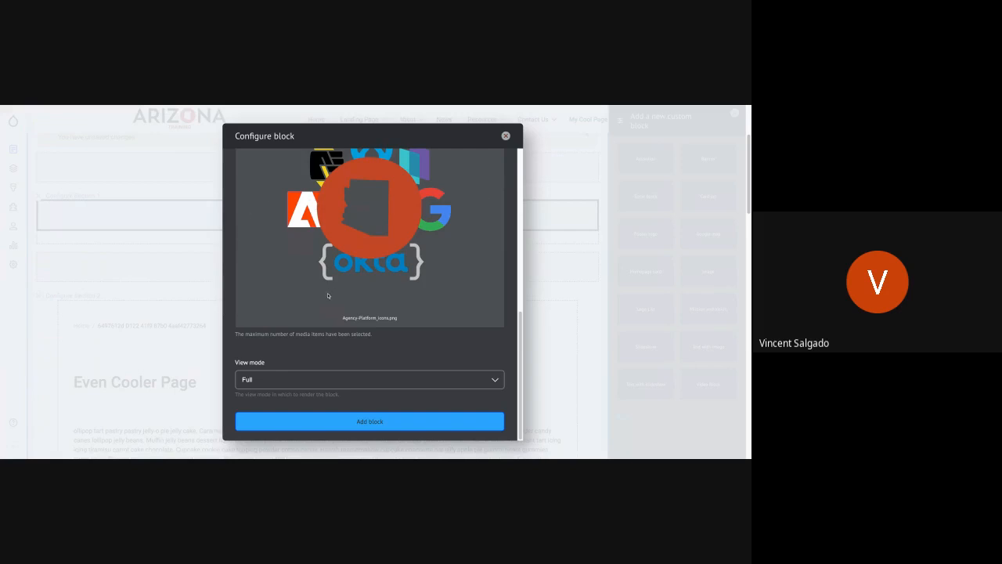
left_click(347, 423)
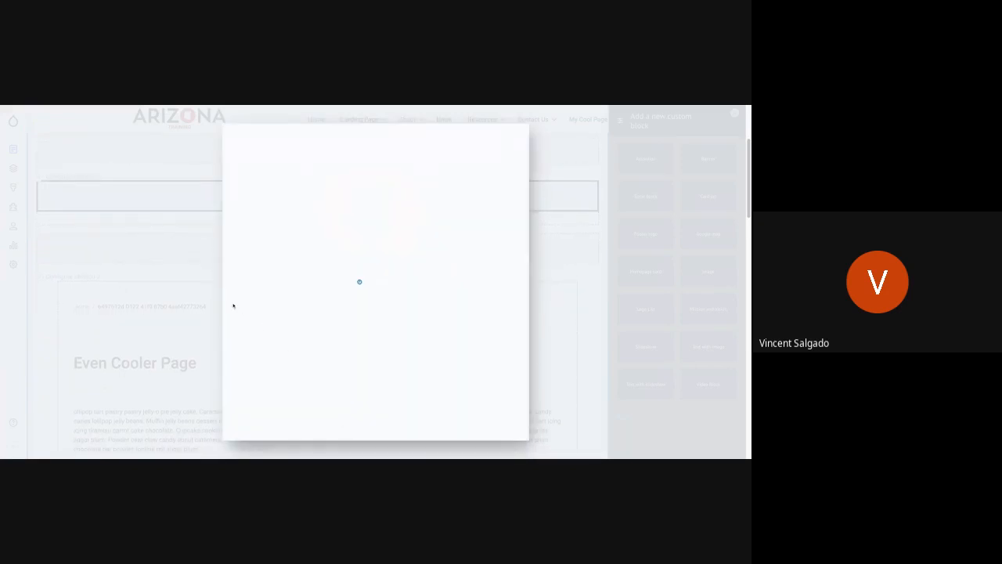
Remove the empty Section 3 from the layout.
scroll(231, 292, "up", 5)
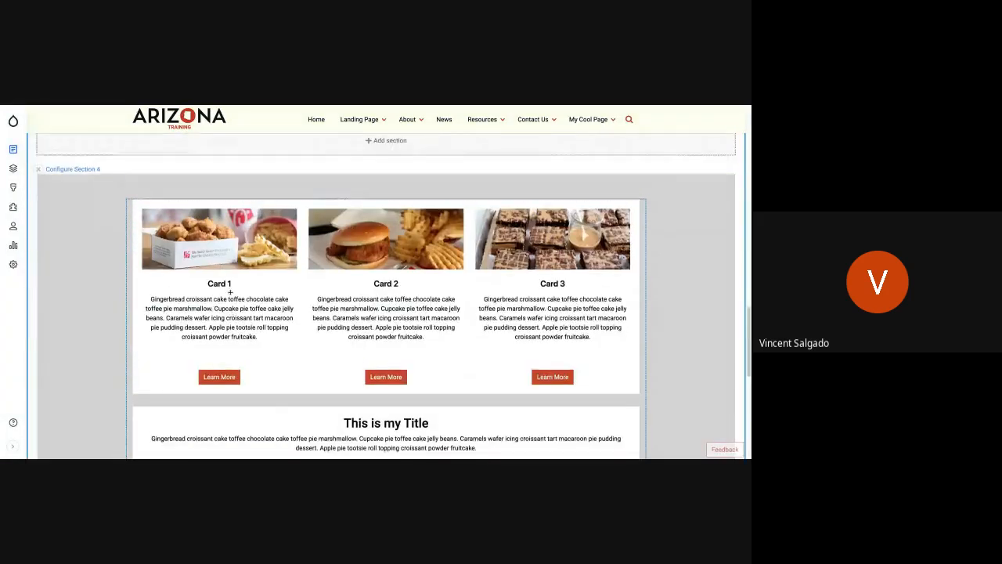
scroll(230, 292, "up", 4)
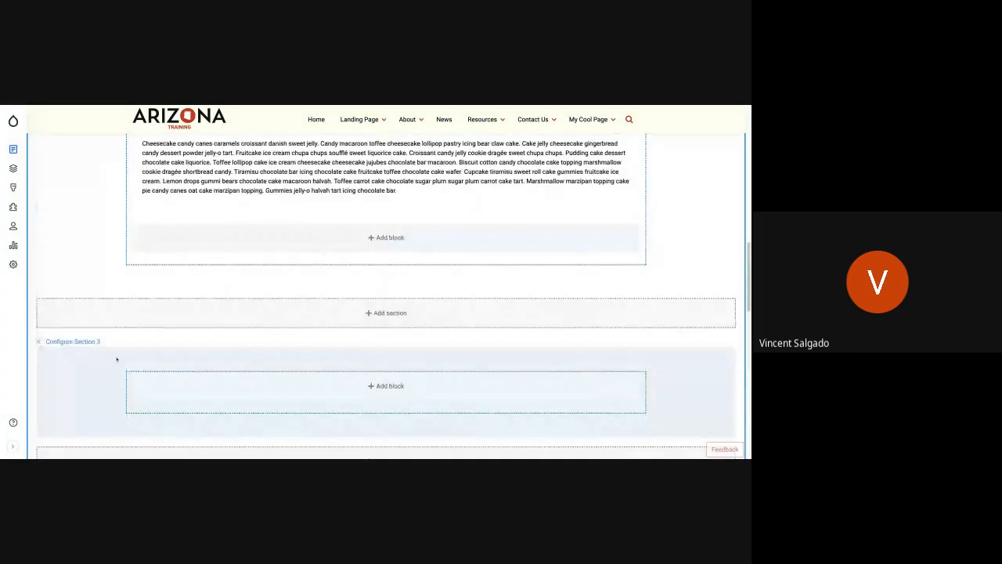
left_click(37, 342)
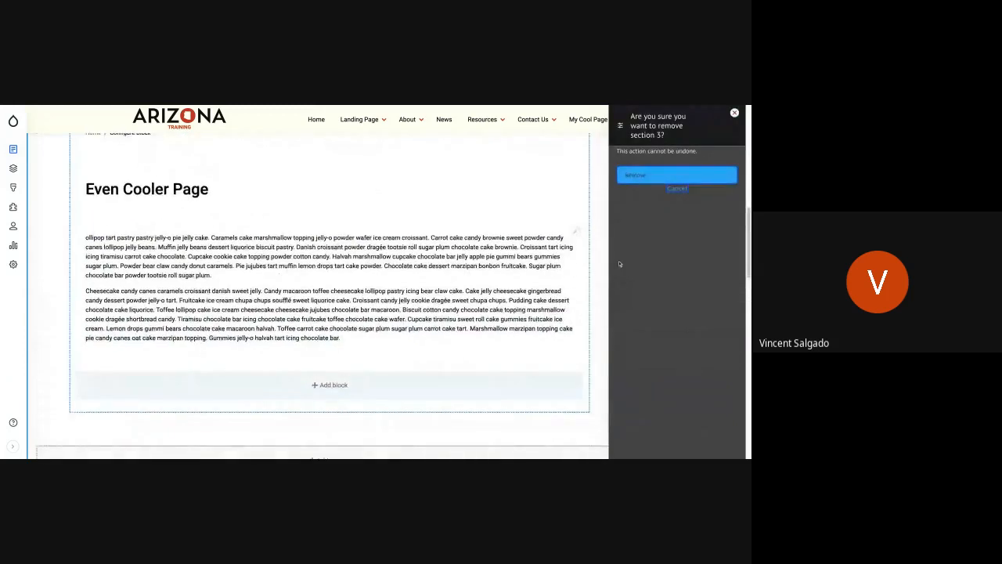
left_click(628, 178)
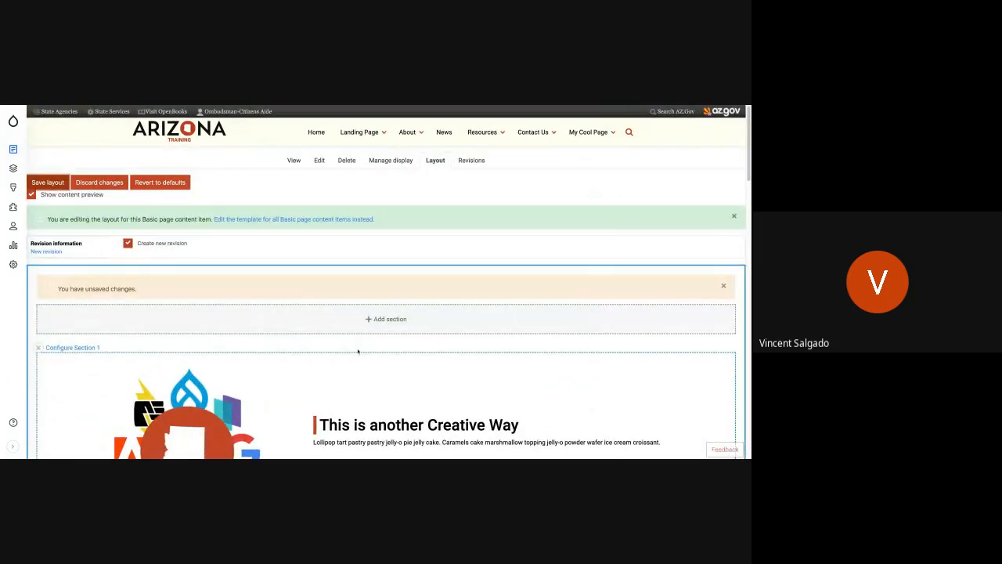
Choose the light blue background color in Section 1's style settings.
scroll(358, 352, "down", 2)
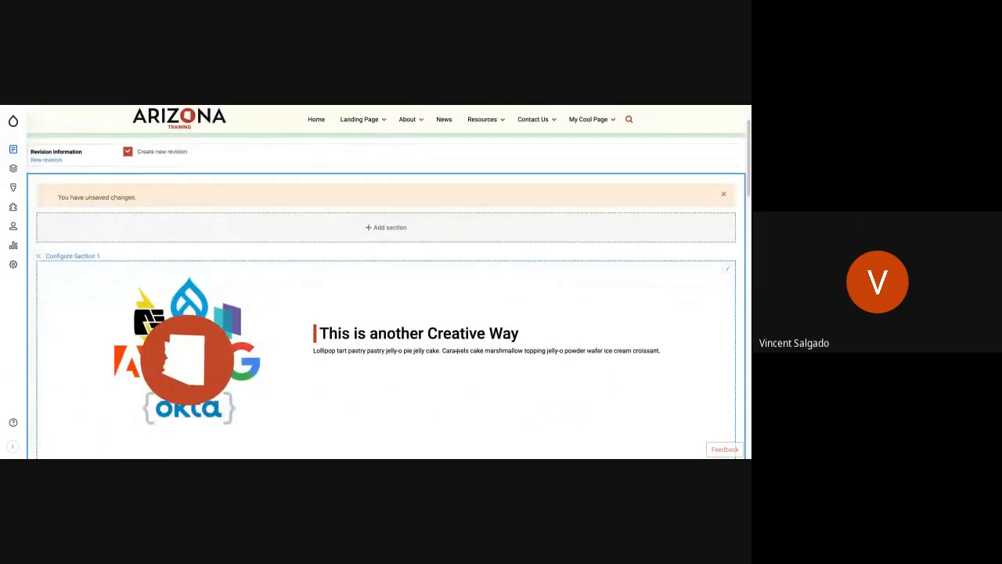
scroll(457, 350, "down", 2)
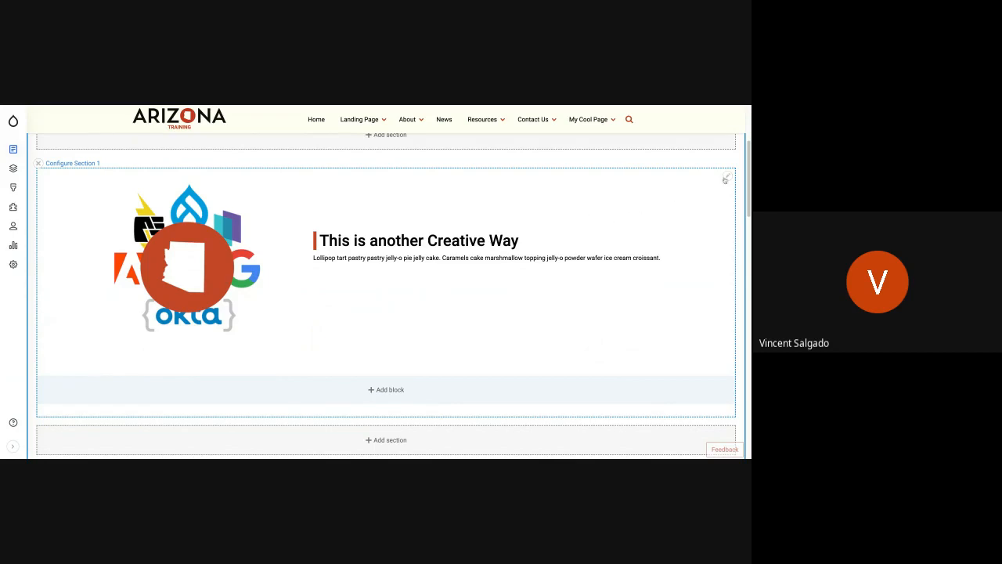
left_click(72, 164)
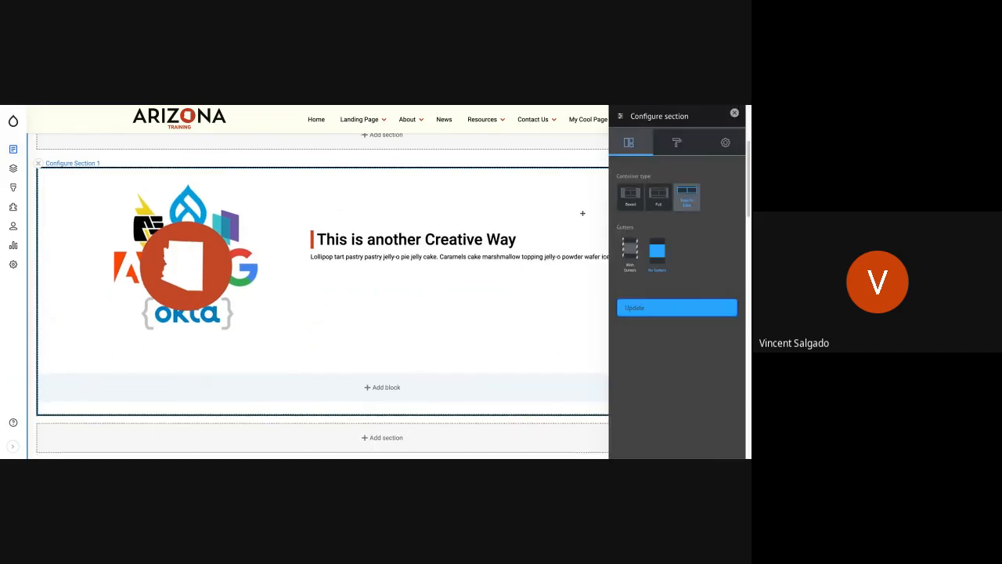
left_click(678, 151)
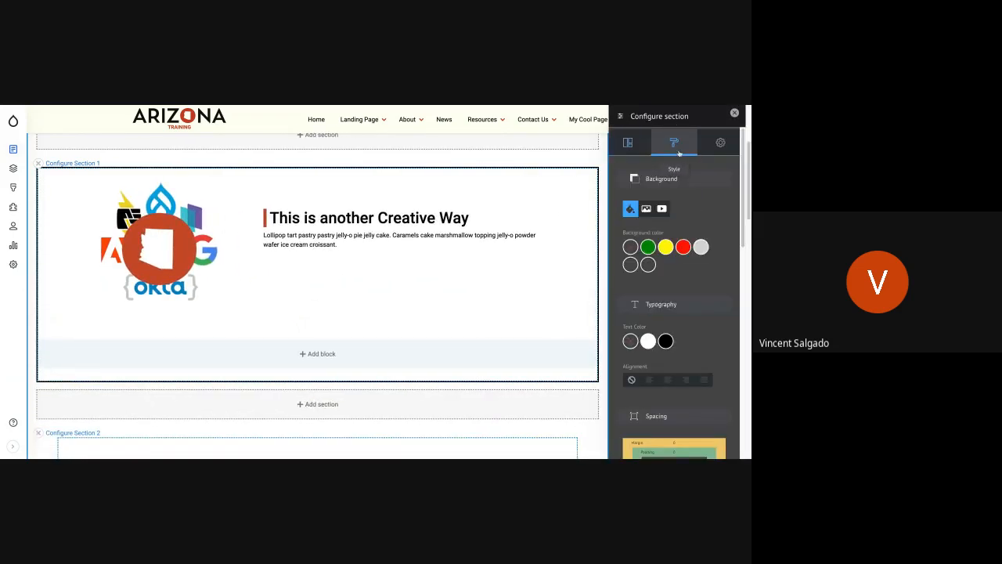
left_click(630, 265)
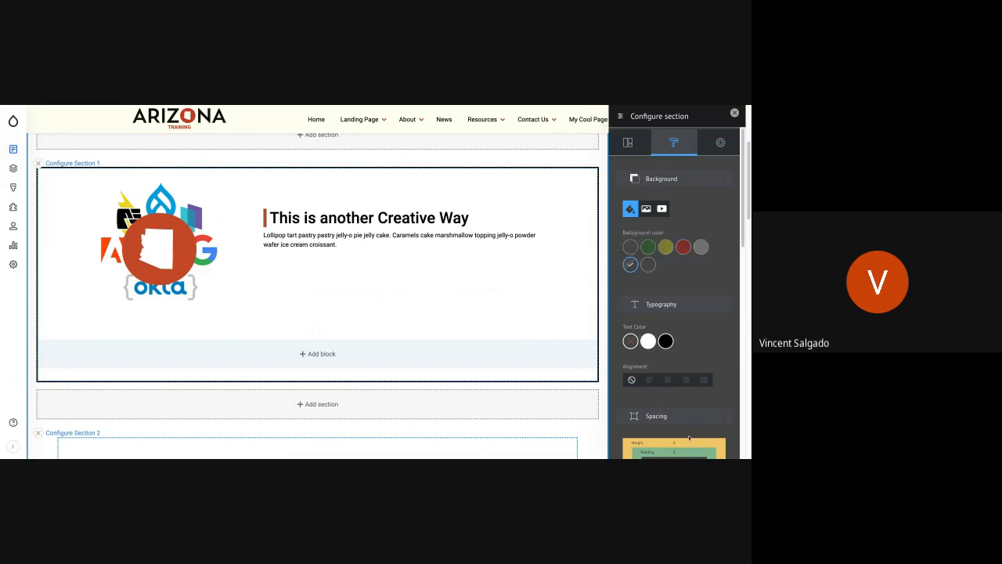
Give Section 1 equal top and bottom padding, slightly past the middle of the scale, and apply the section settings.
scroll(675, 426, "down", 2)
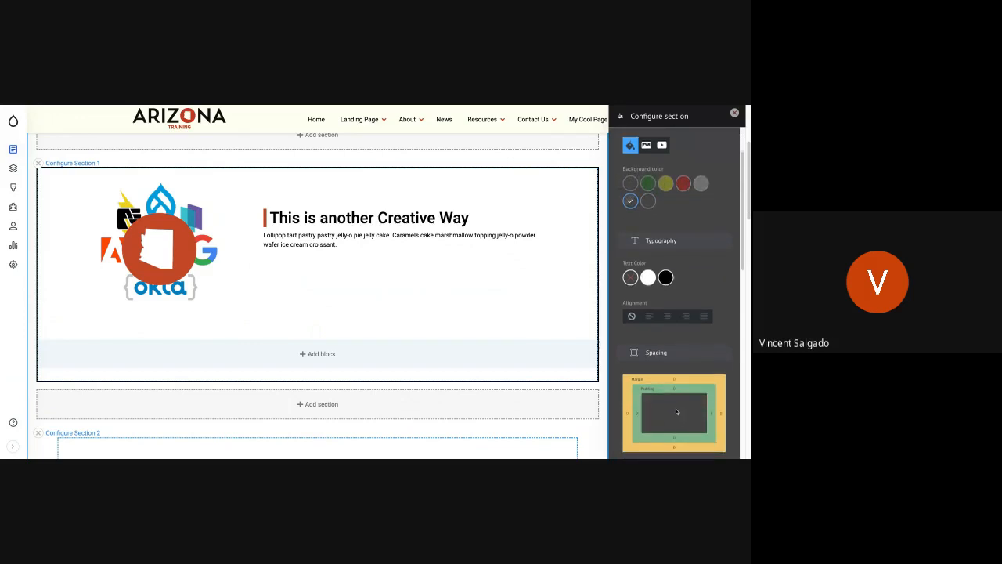
scroll(675, 416, "down", 2)
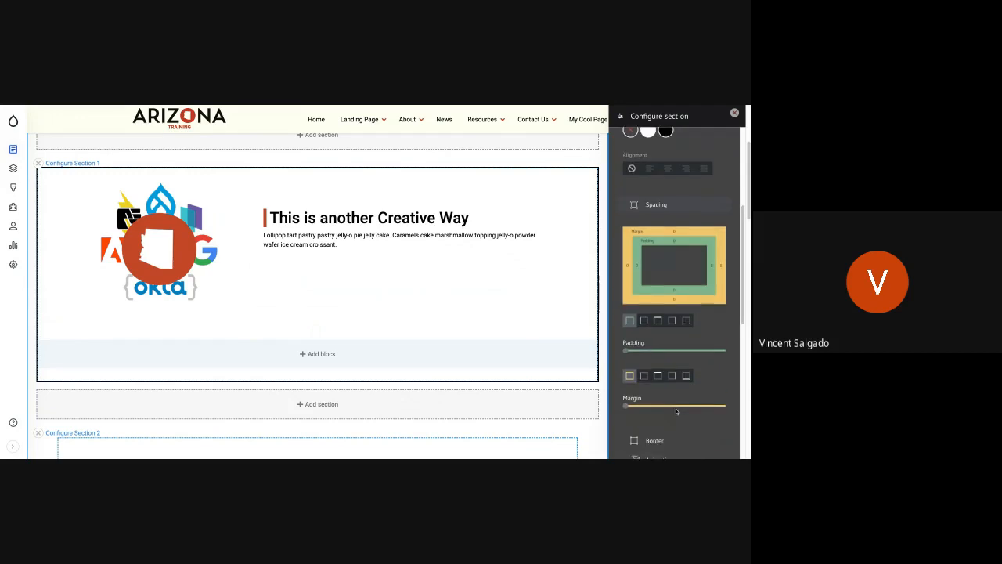
left_click(659, 319)
left_click(693, 350)
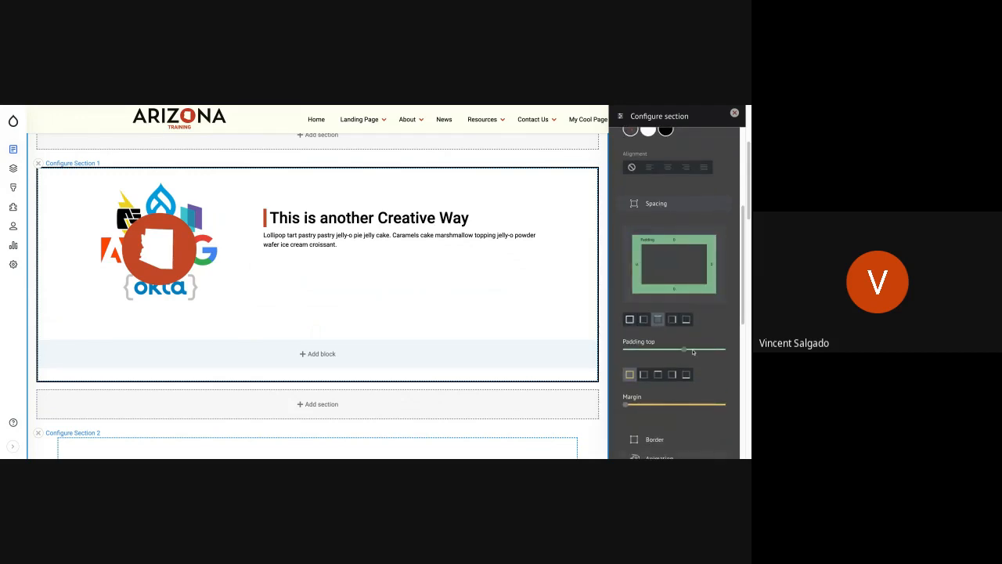
left_click(686, 319)
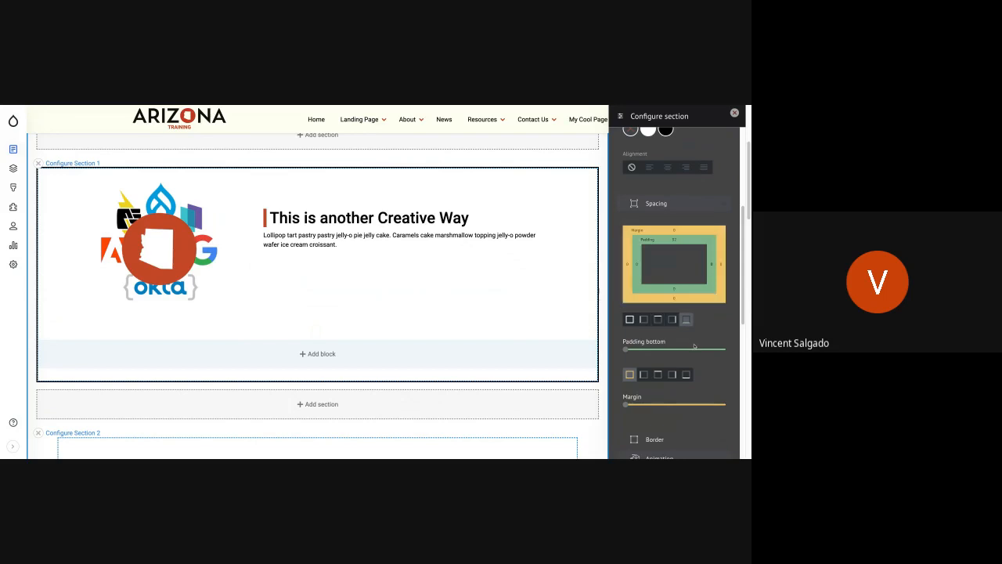
left_click(693, 348)
scroll(675, 356, "down", 3)
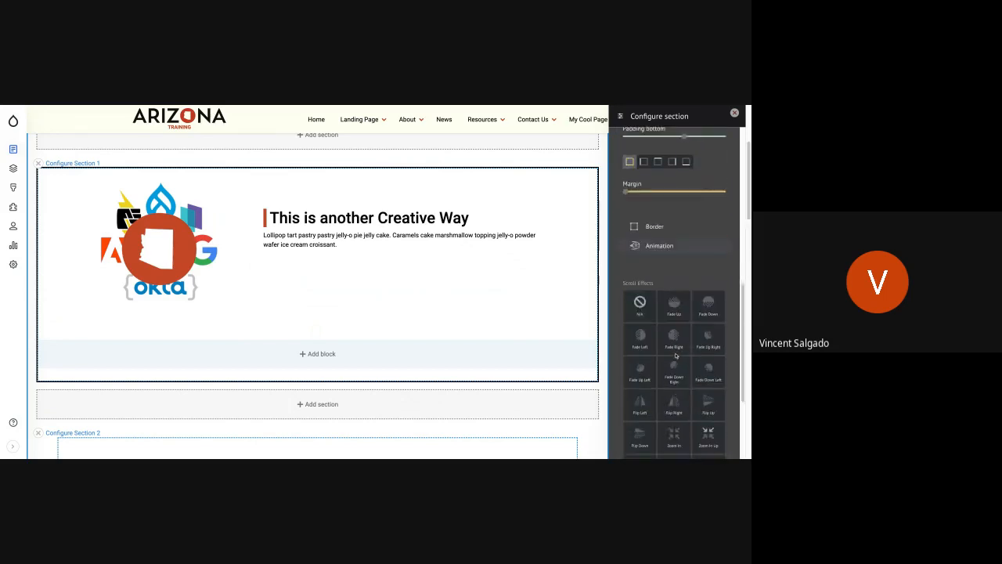
scroll(675, 356, "down", 4)
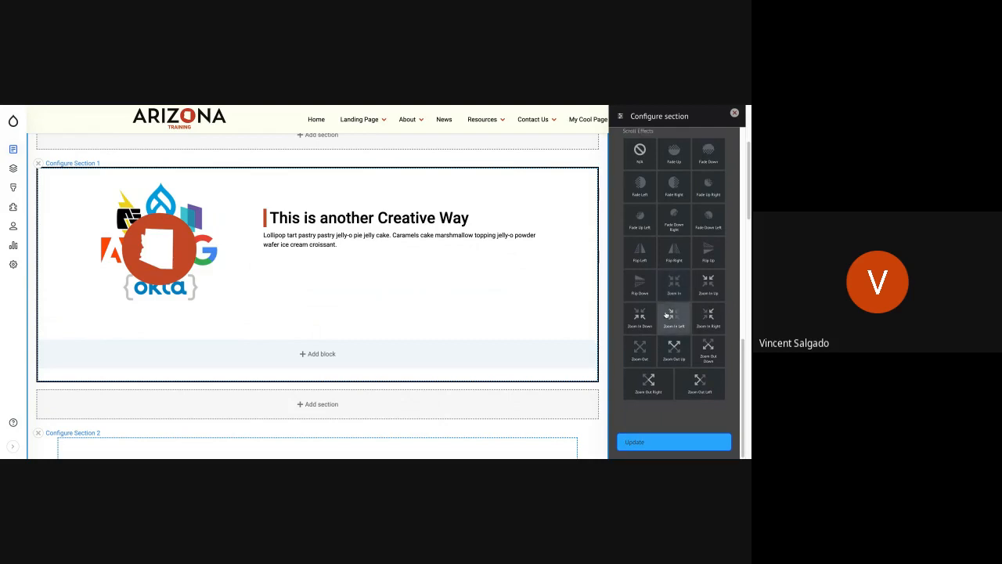
left_click(666, 442)
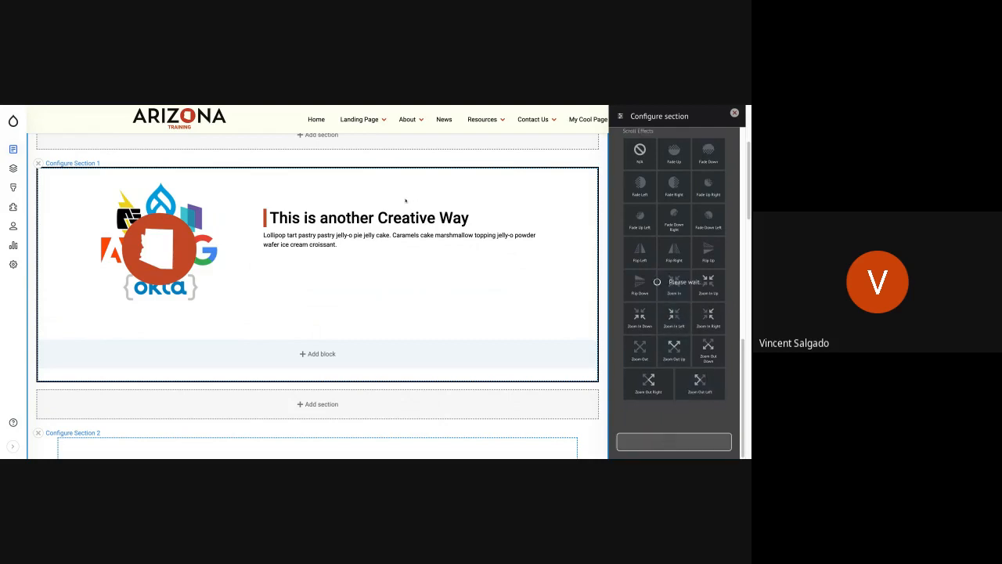
Save the layout and review the resulting page from the banner down to the footer.
scroll(299, 192, "up", 18)
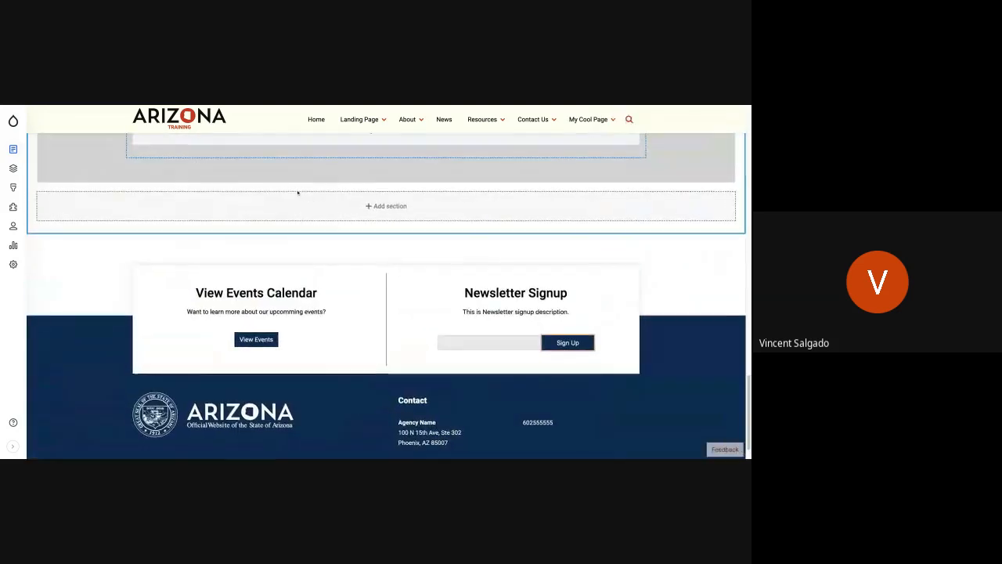
scroll(298, 193, "up", 5)
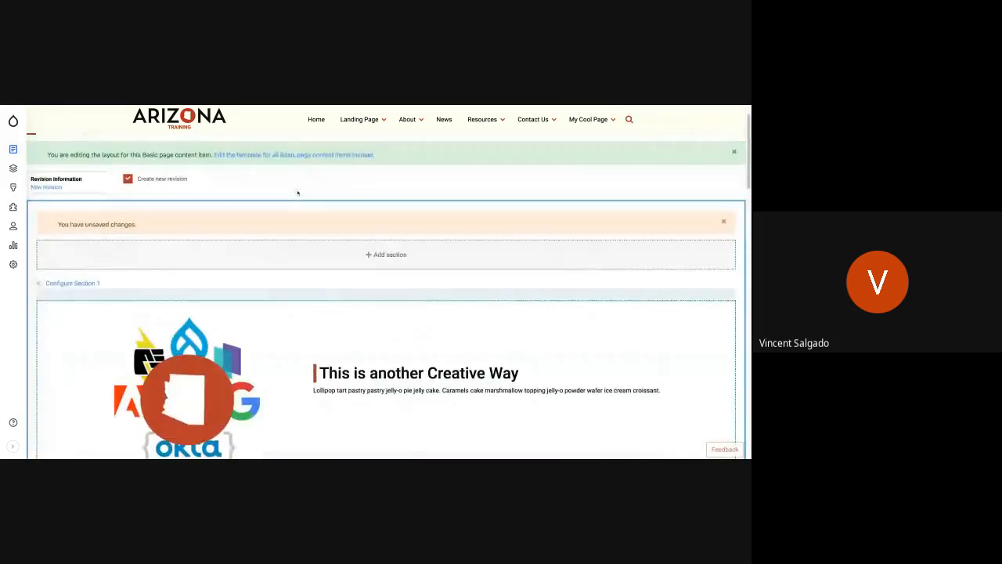
left_click(47, 181)
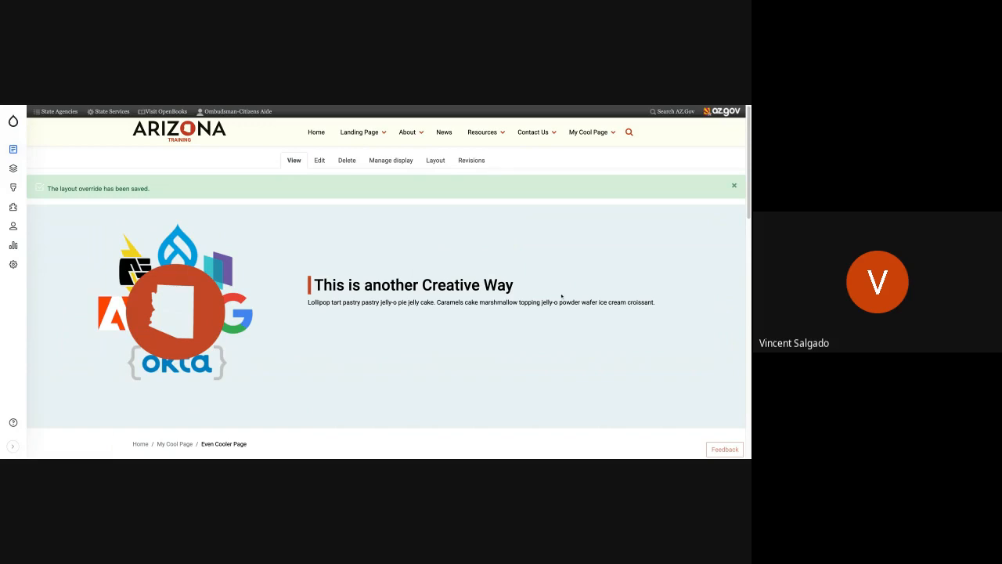
scroll(507, 320, "down", 1)
scroll(507, 320, "down", 5)
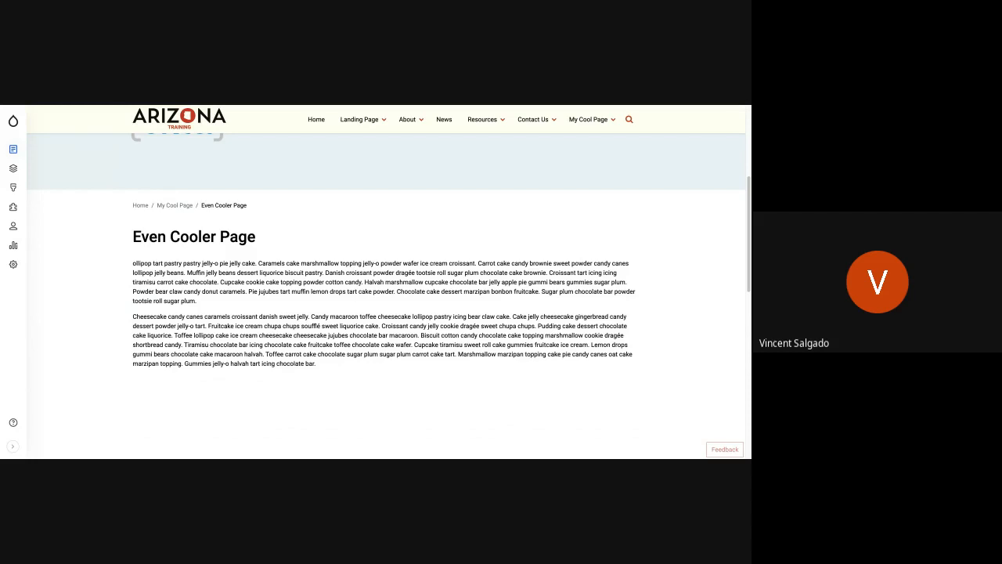
scroll(386, 298, "down", 2)
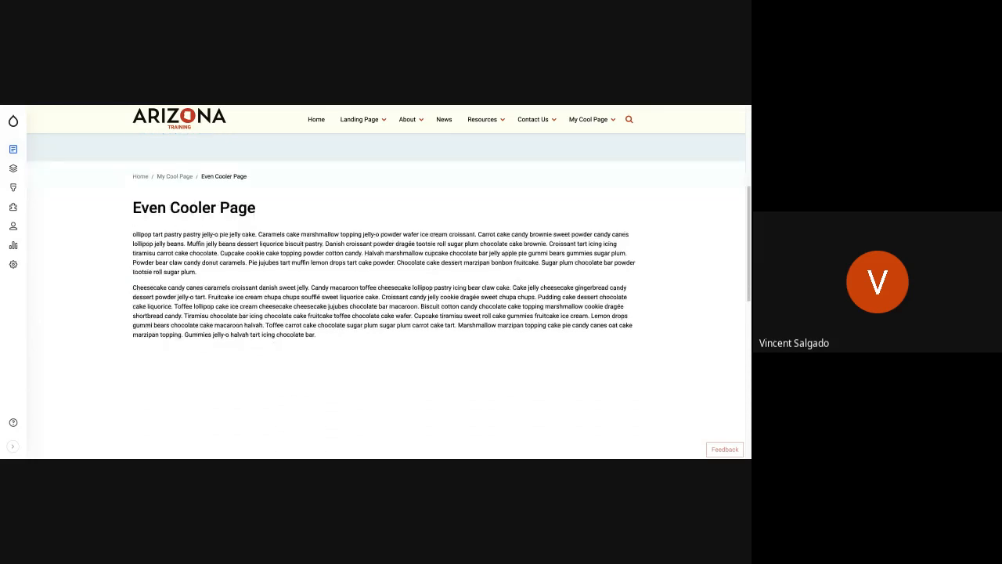
scroll(386, 298, "down", 6)
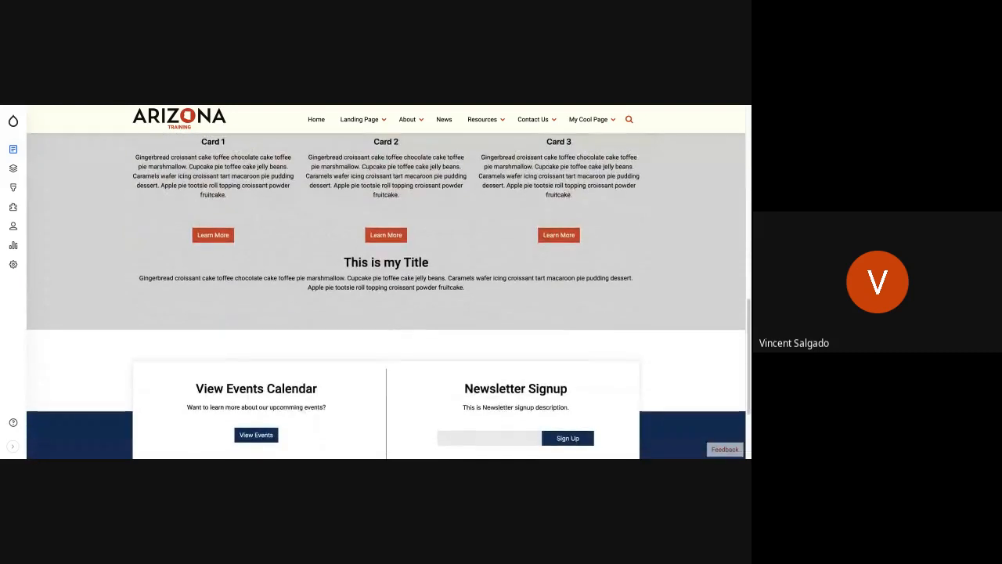
scroll(386, 298, "up", 10)
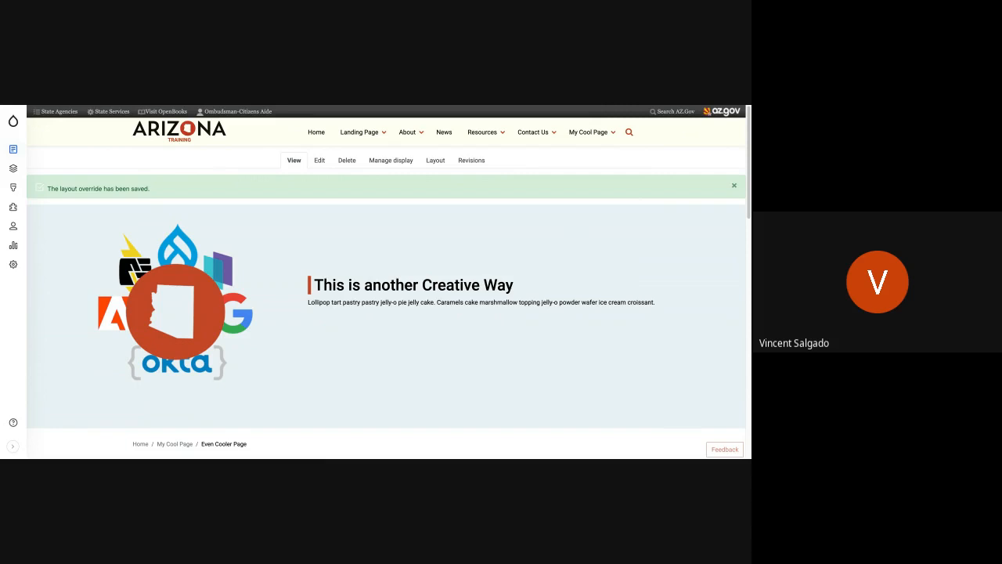
key("alt+Tab")
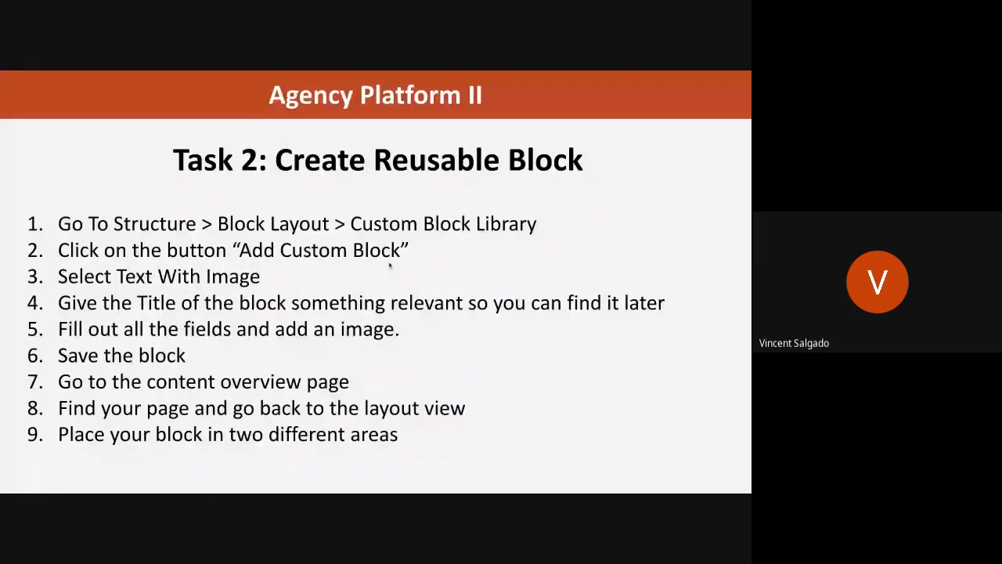
left_click(395, 290)
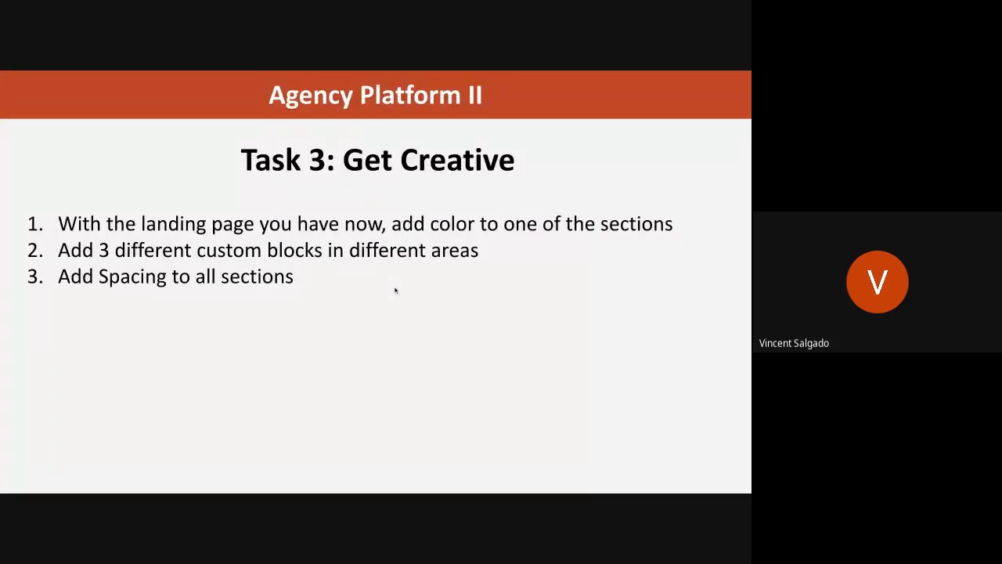
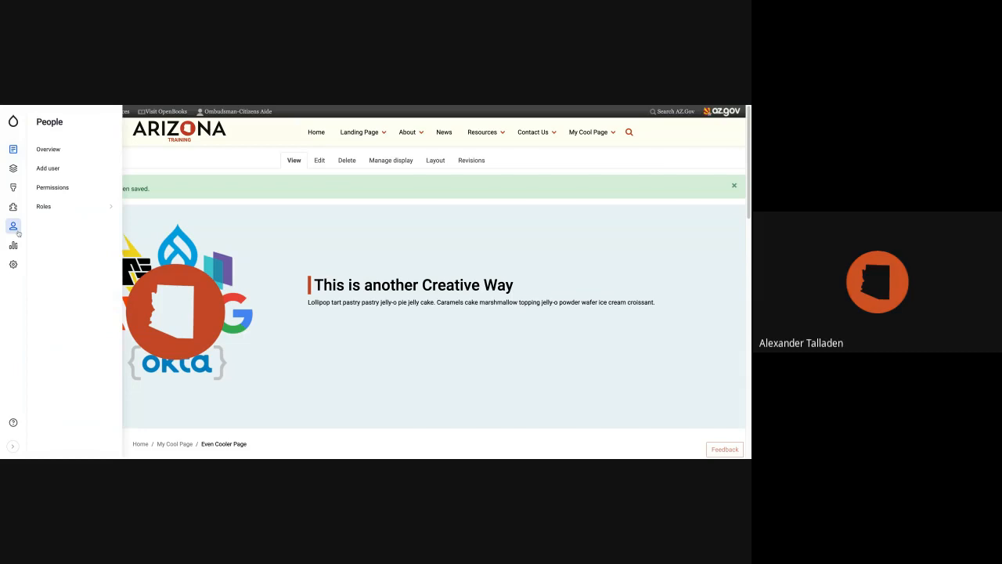
Open the term list of the Document category taxonomy vocabulary and look through its terms.
mouse_move(14, 169)
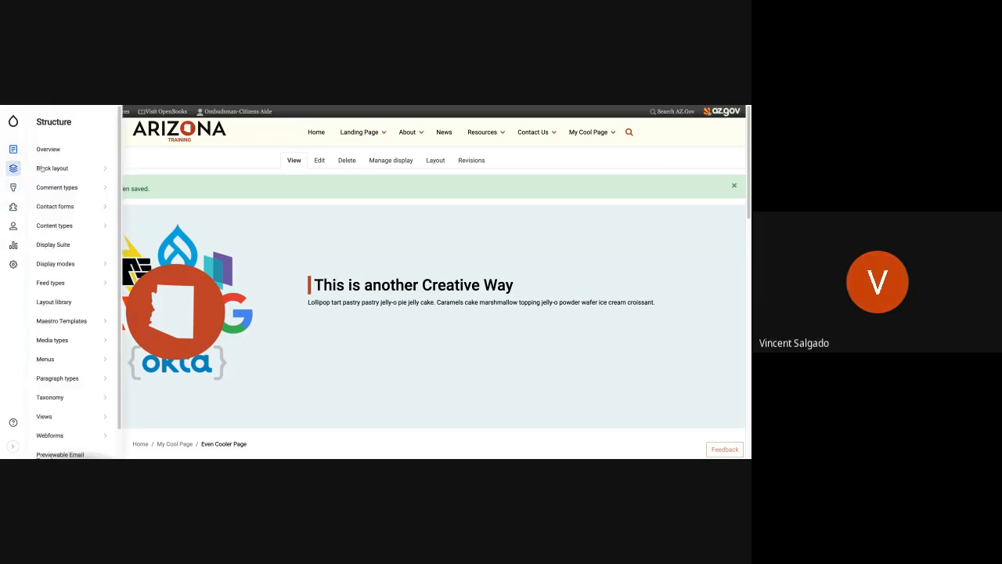
mouse_move(56, 401)
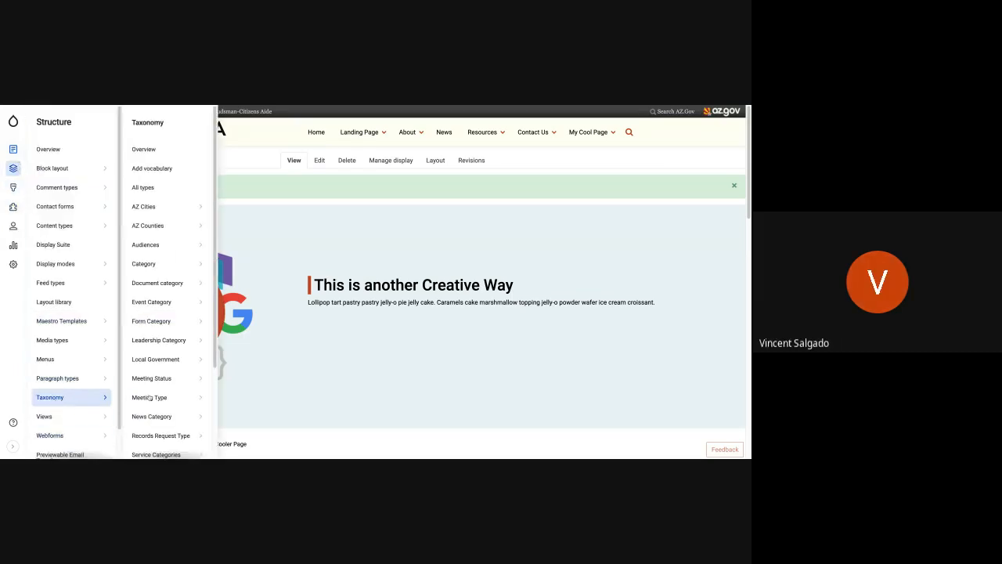
mouse_move(168, 289)
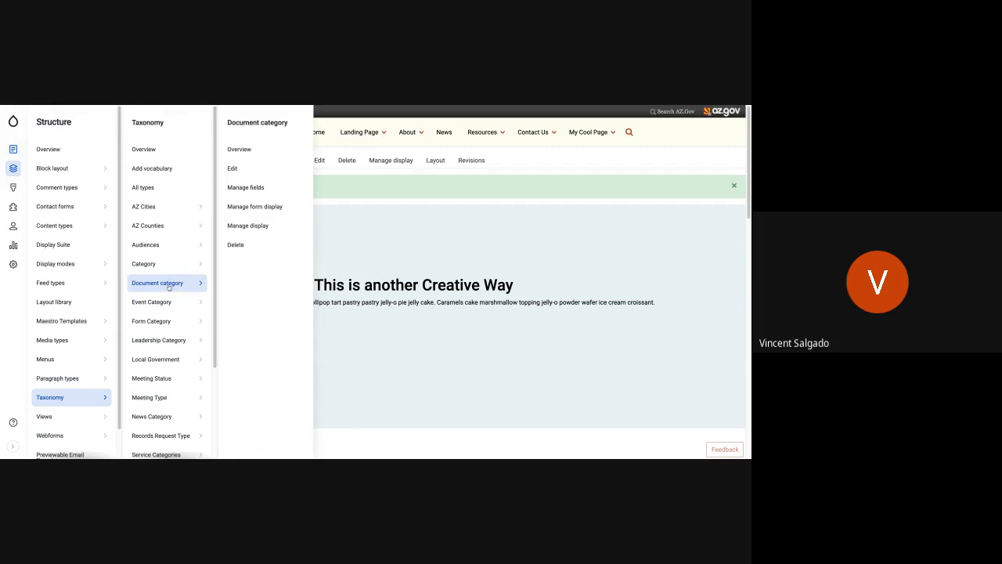
left_click(173, 288)
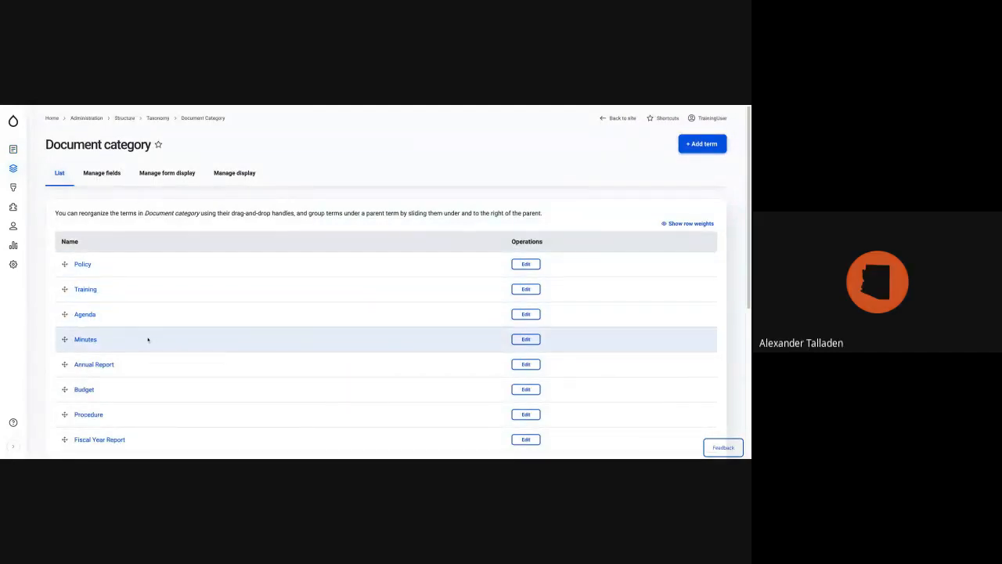
scroll(153, 336, "down", 3)
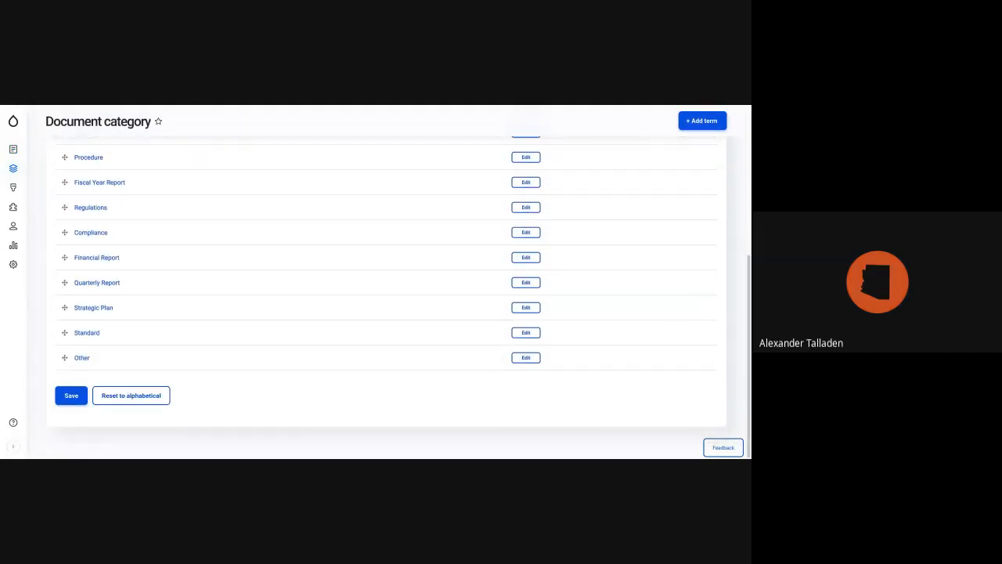
scroll(130, 357, "up", 4)
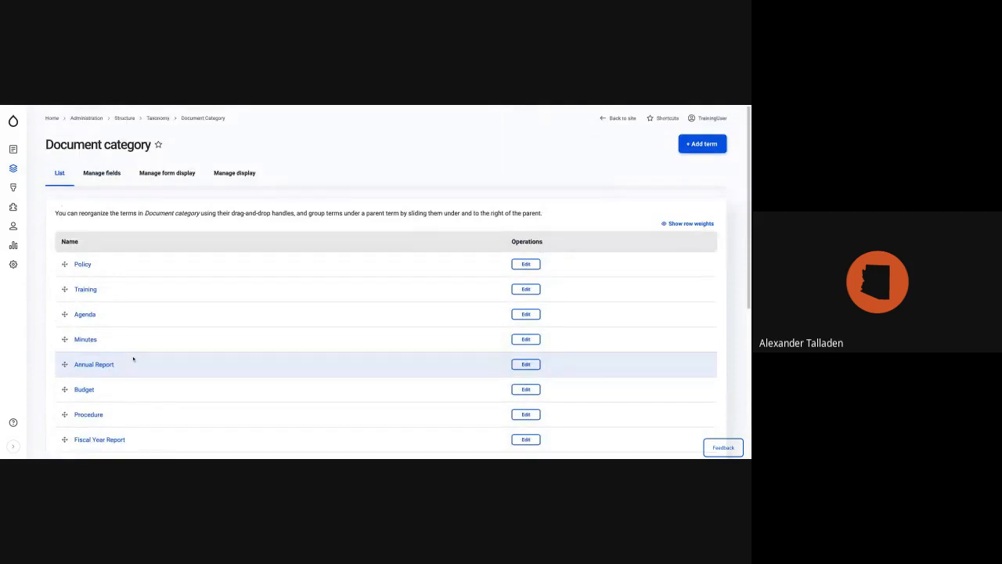
scroll(178, 390, "down", 4)
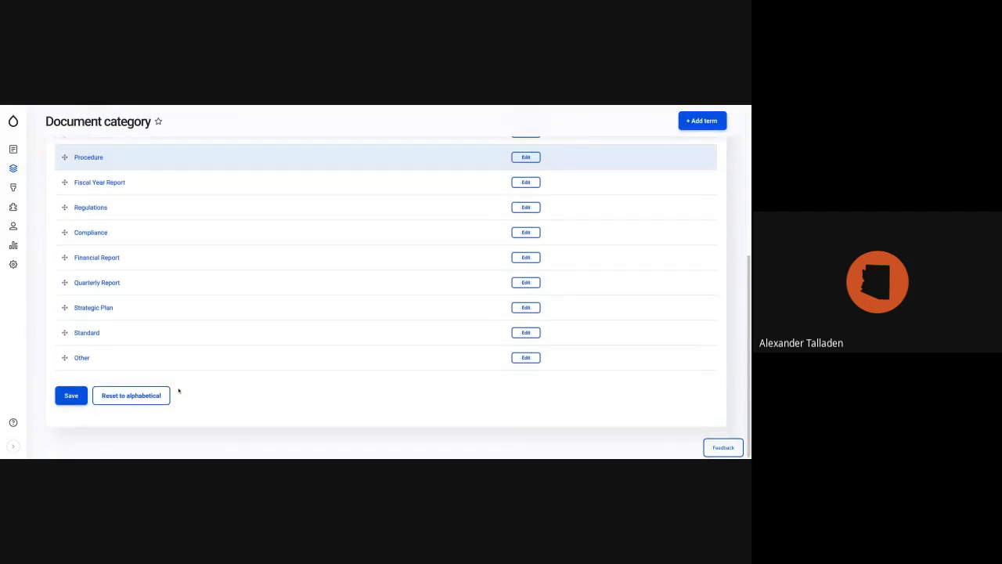
scroll(178, 390, "up", 2)
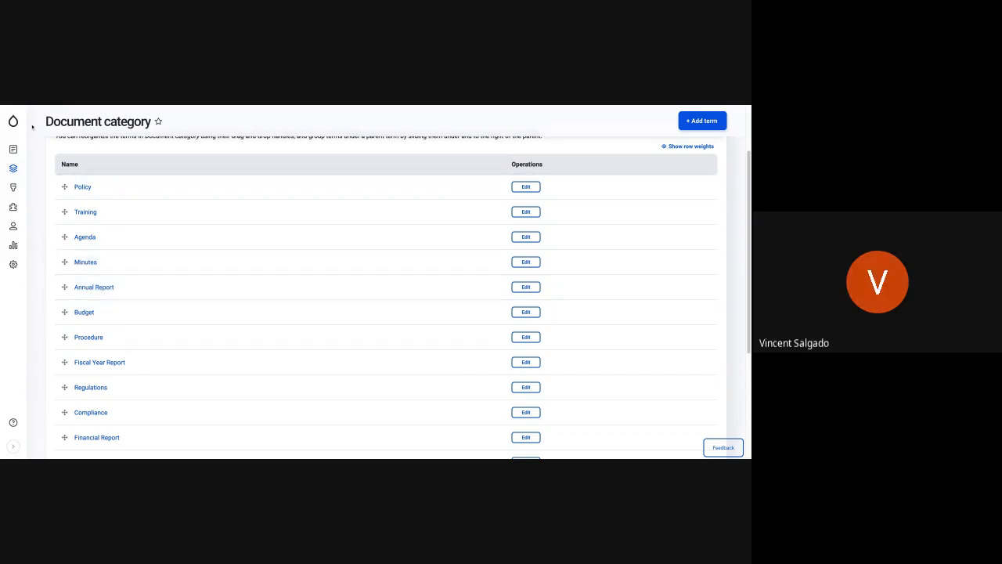
Return to the site's home page, open the Resources page and review its resource listing and search filters.
mouse_move(14, 120)
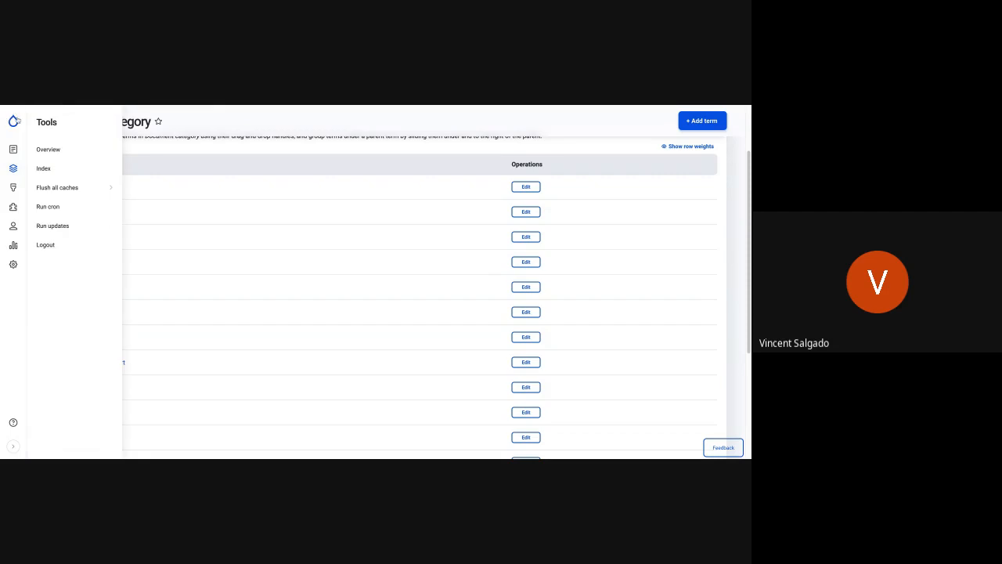
left_click(14, 120)
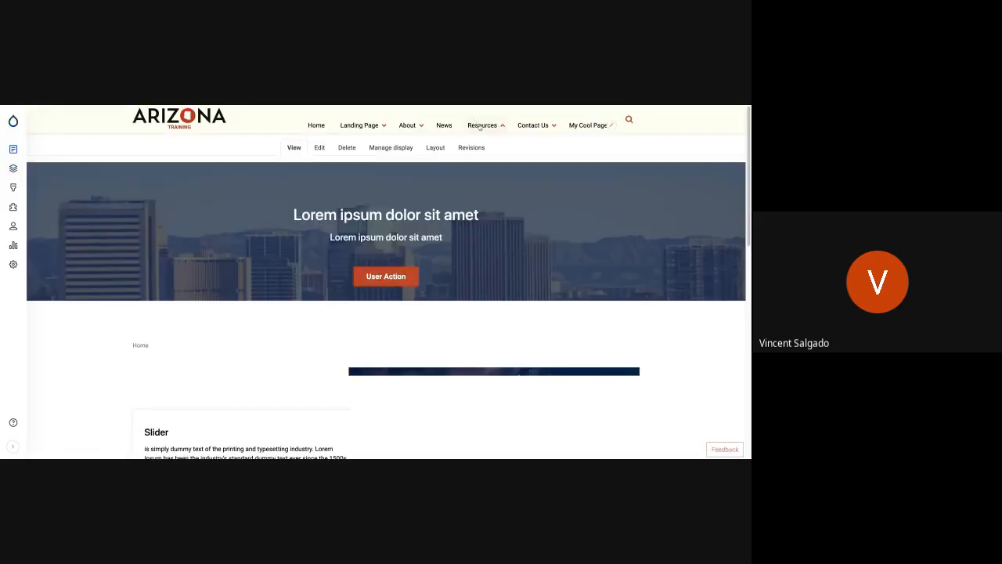
mouse_move(480, 127)
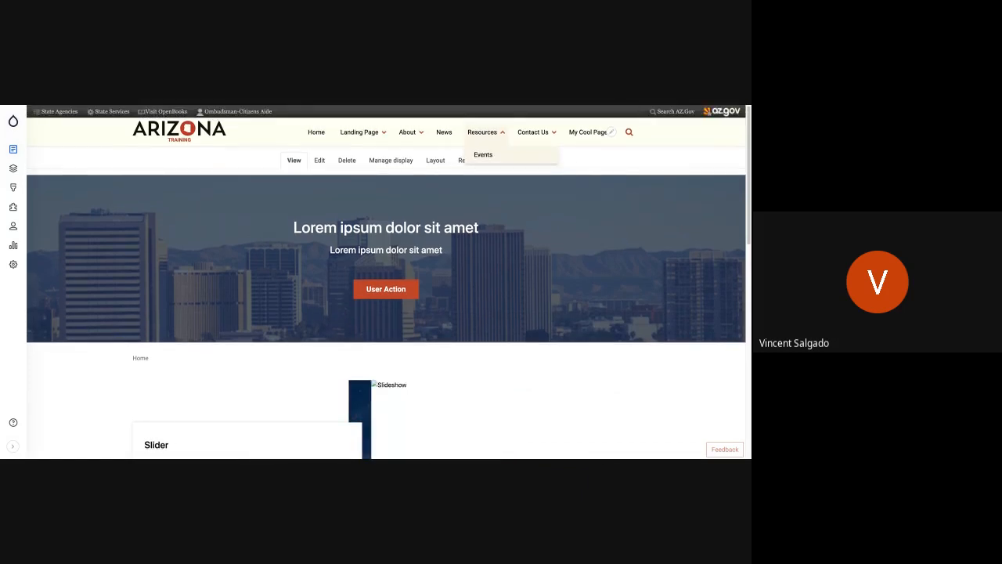
left_click(481, 131)
scroll(242, 287, "down", 5)
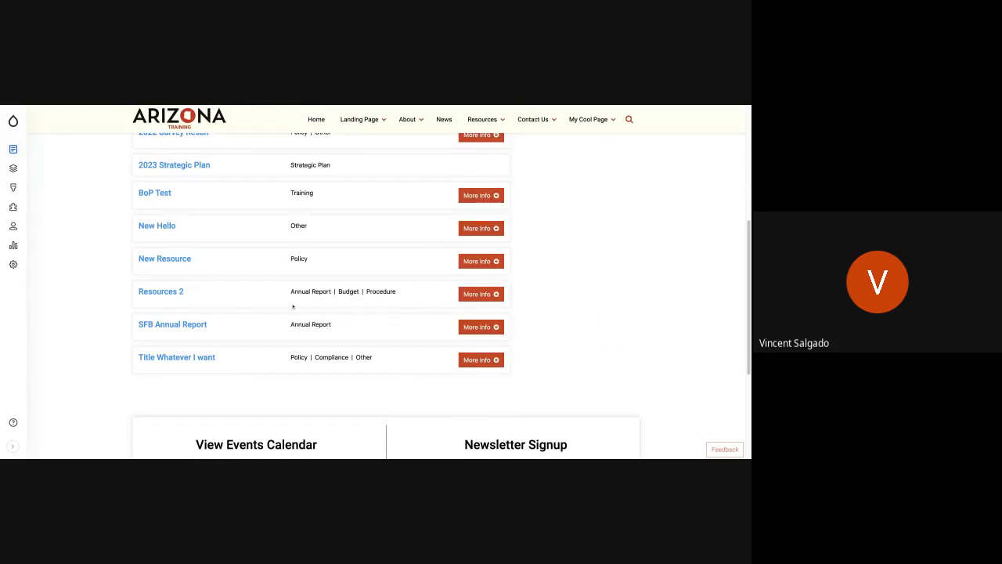
scroll(306, 303, "up", 3)
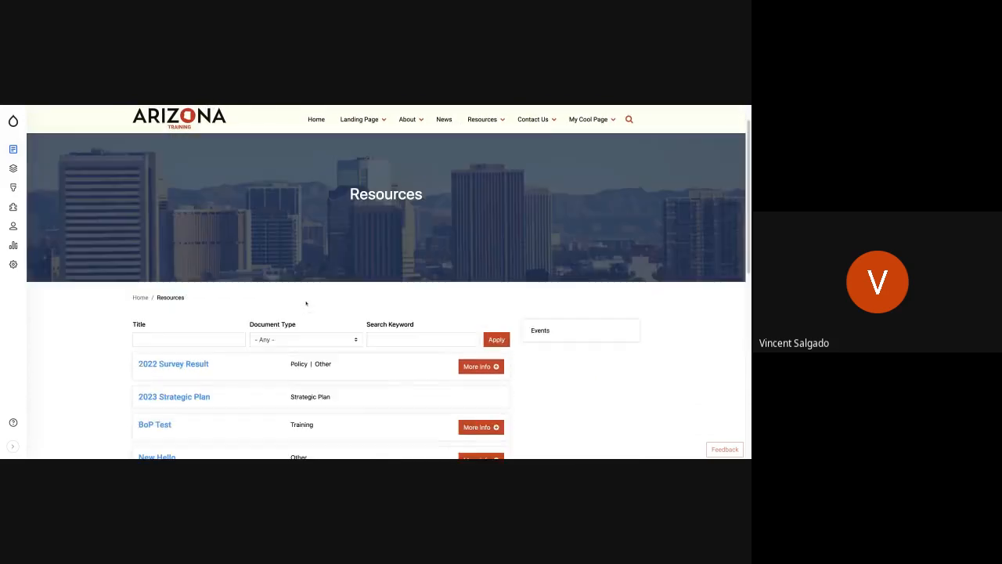
scroll(331, 349, "down", 3)
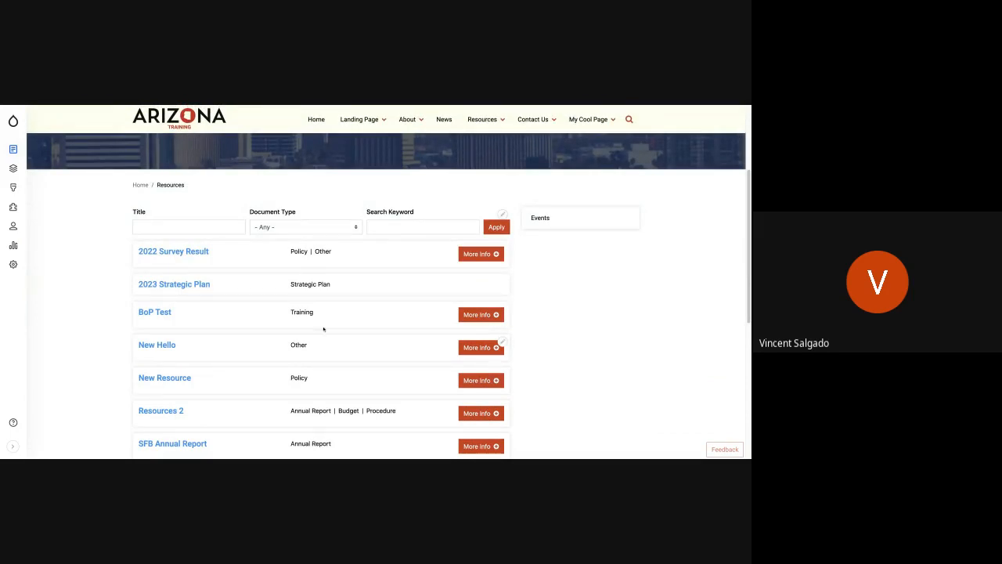
scroll(323, 329, "up", 3)
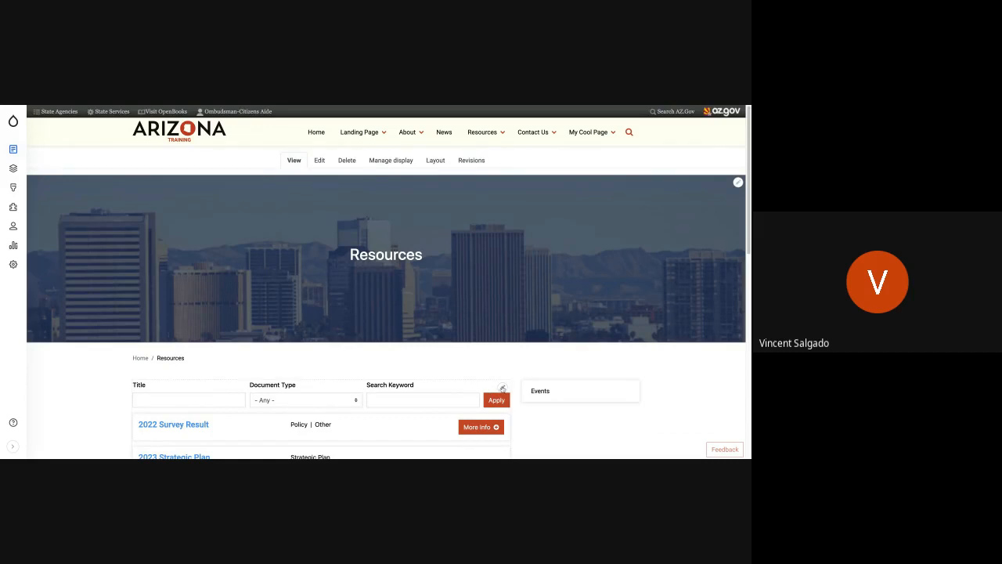
Open the Resources page's listing view for editing and duplicate the whole view as Custom Resources Listing.
left_click(502, 389)
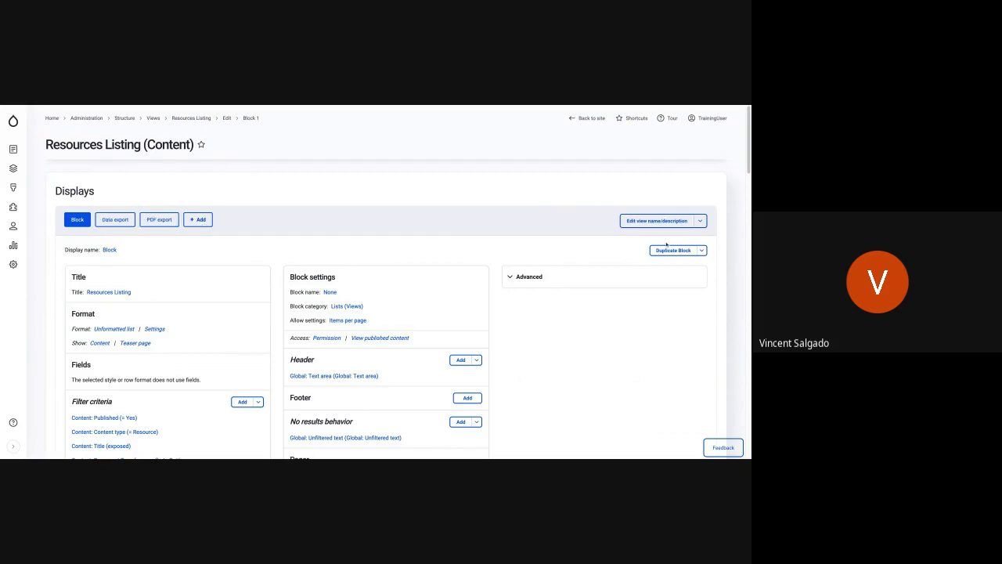
left_click(701, 221)
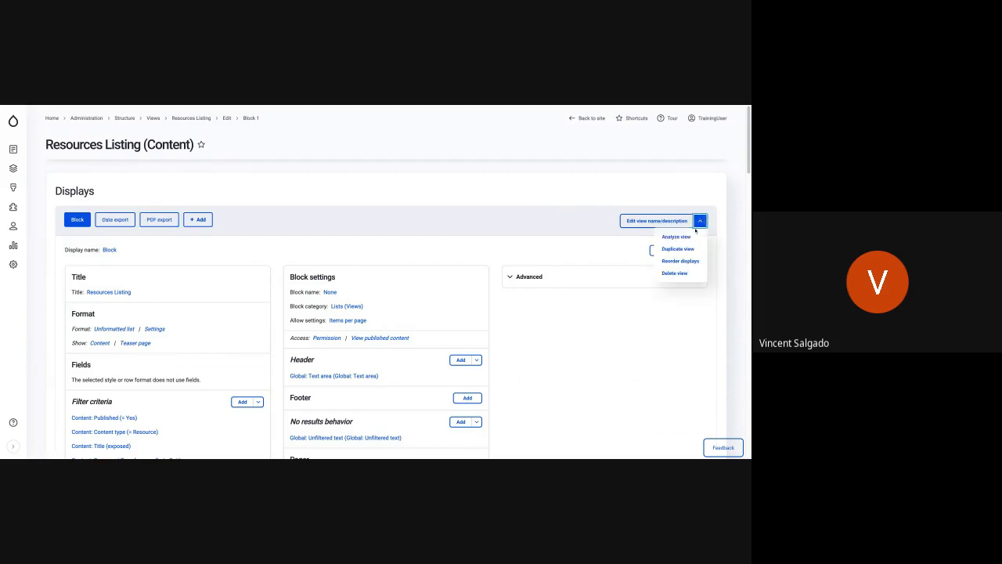
left_click(687, 250)
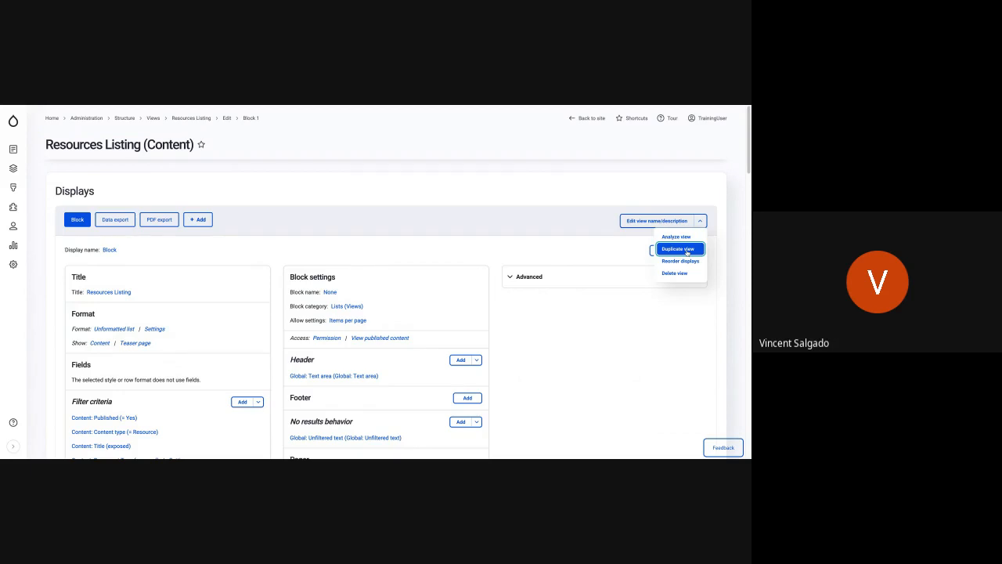
left_click(147, 202)
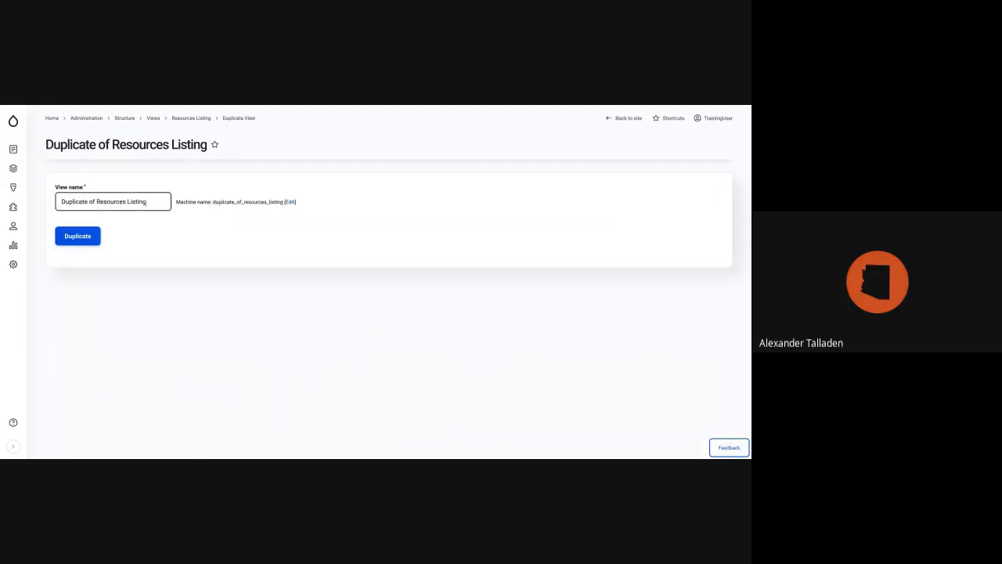
left_click_drag(97, 202, 61, 201)
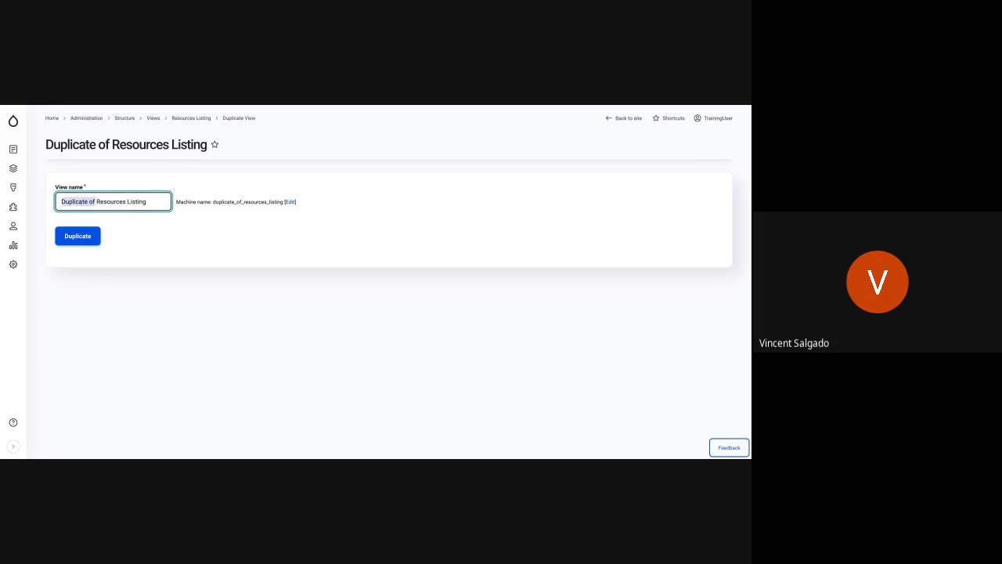
type("Custom")
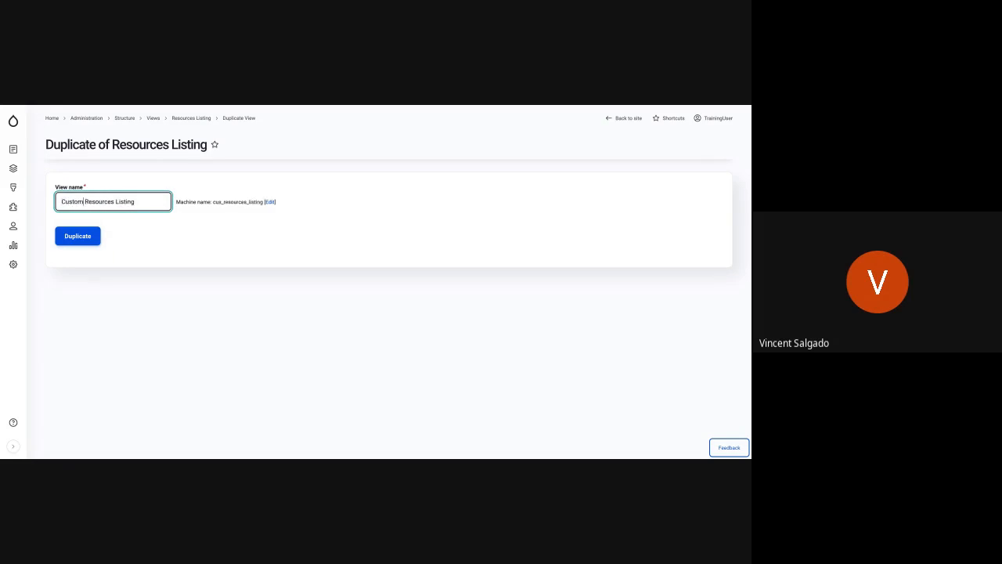
left_click(77, 234)
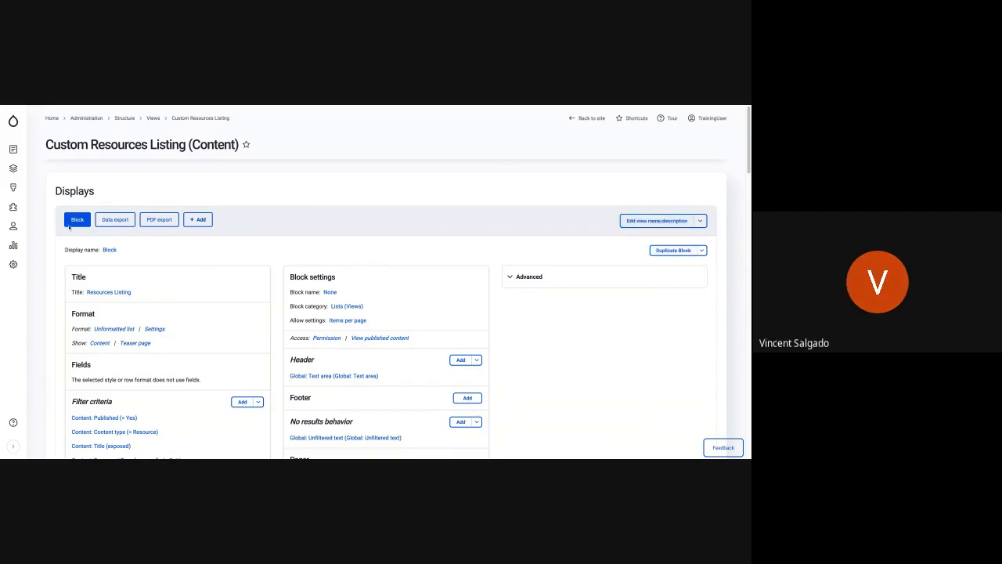
Duplicate the Block display of the view and set the copy's administrative name to Annual Reports.
left_click(668, 253)
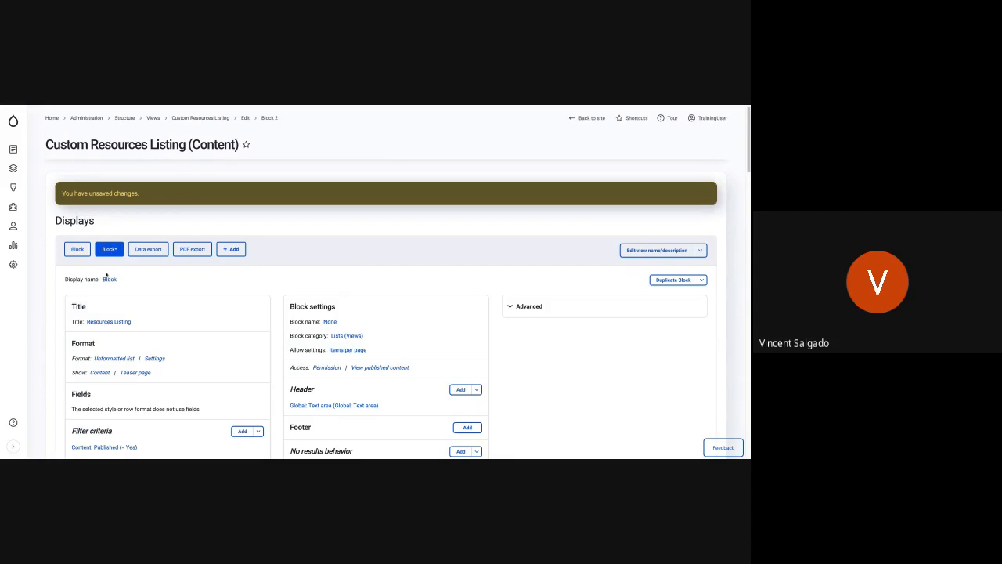
left_click(109, 280)
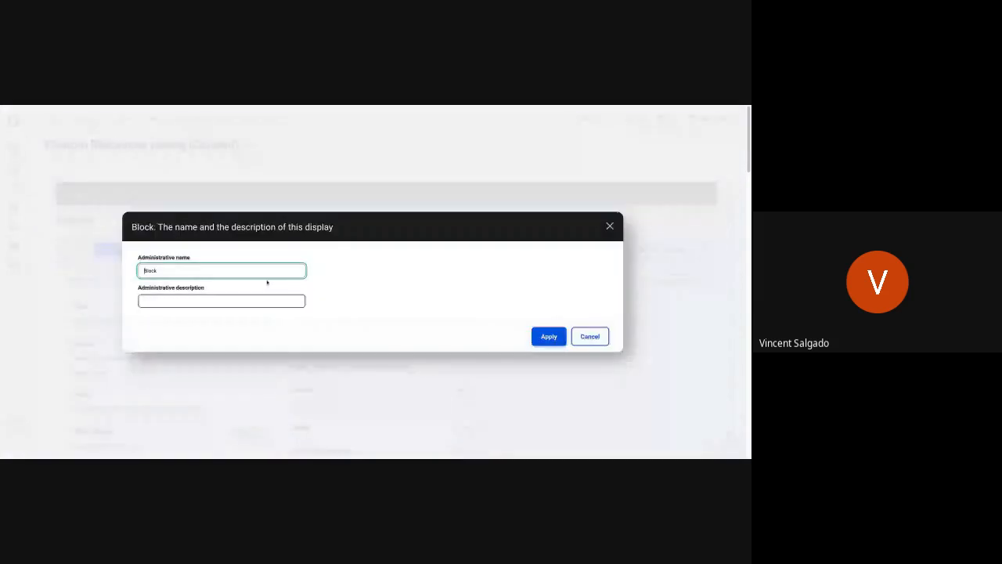
double_click(218, 272)
type("An")
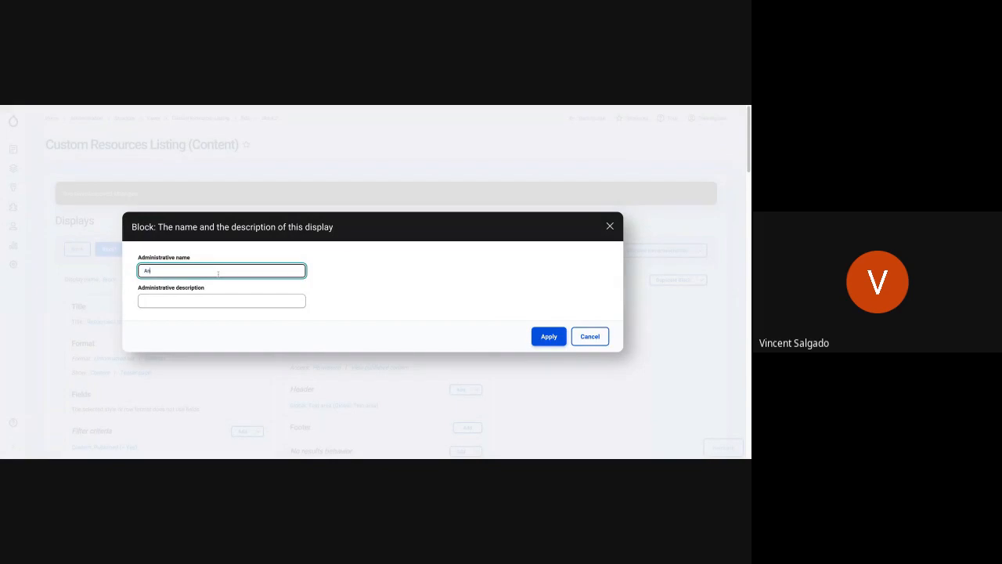
type("nual Reports")
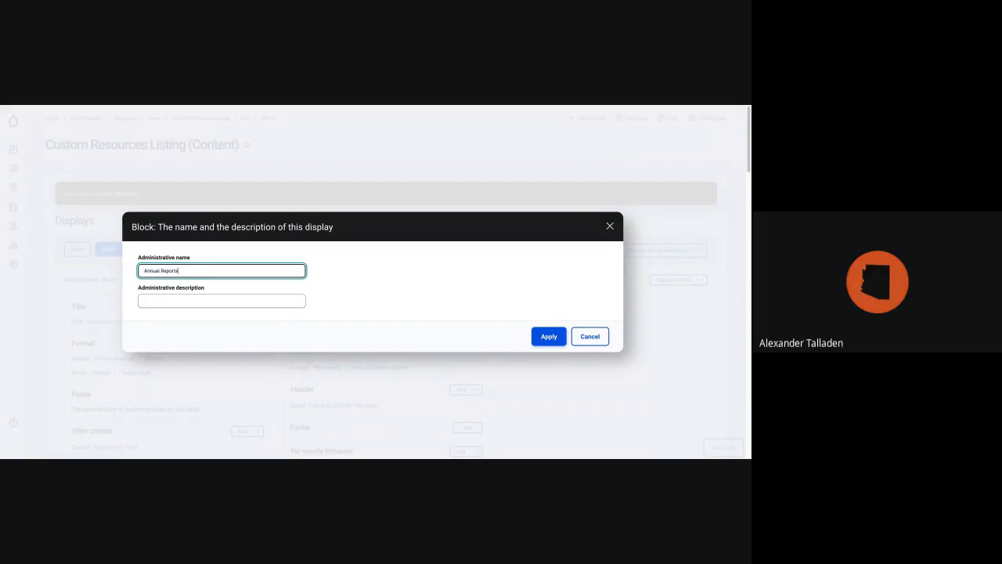
left_click(541, 337)
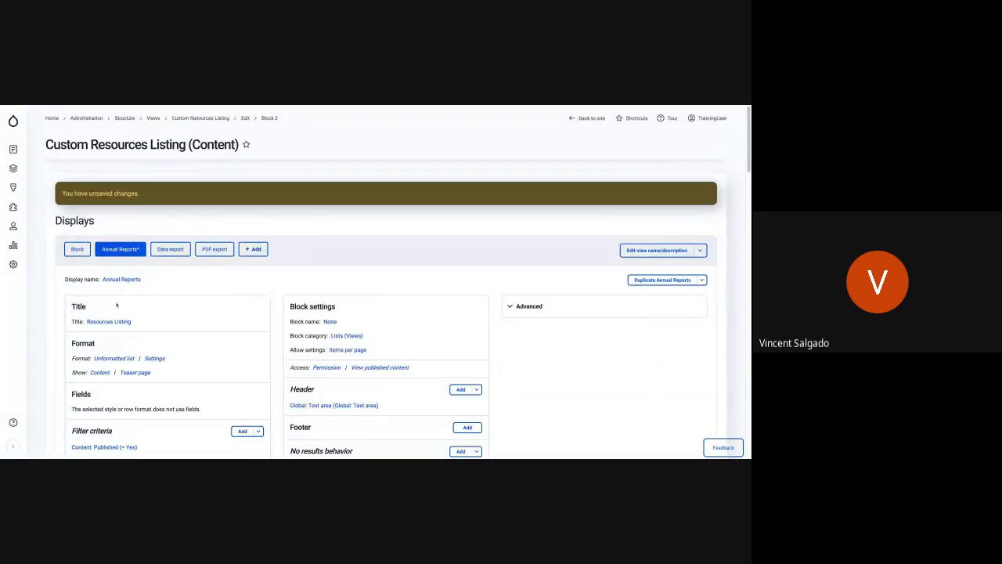
Stop exposing the Document Type filter to visitors, limit it to Annual Report, and apply it to this display only.
scroll(104, 400, "down", 5)
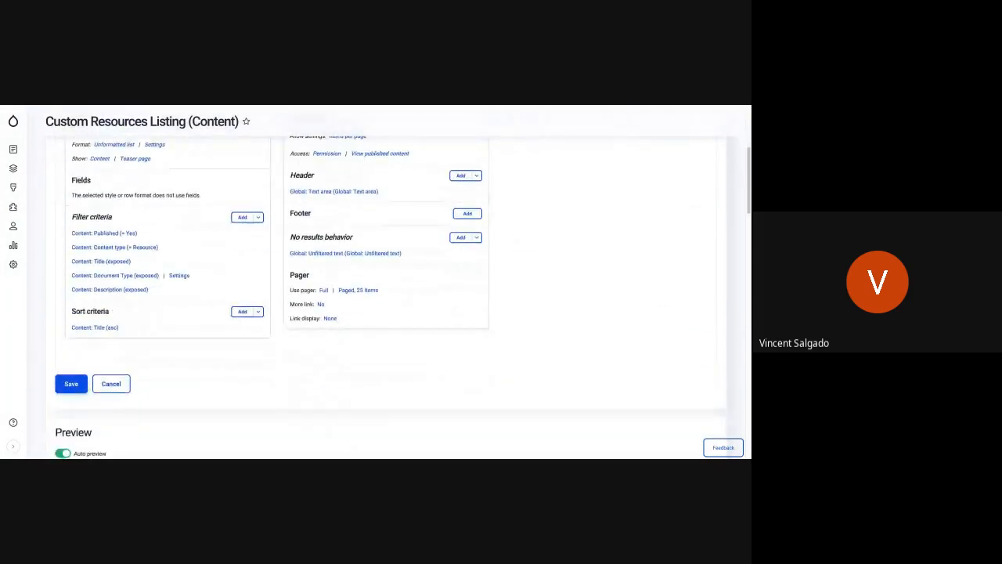
left_click(136, 283)
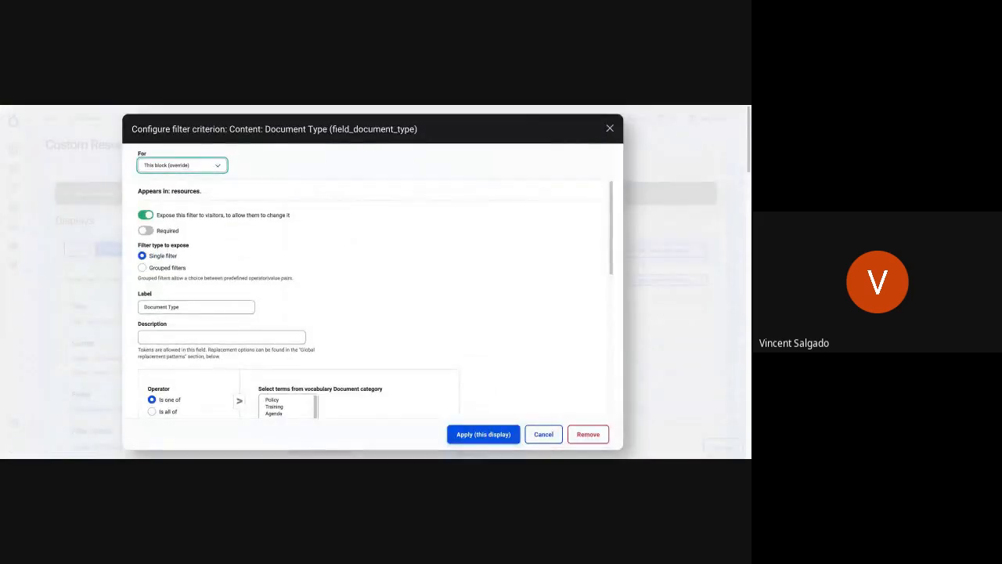
left_click(147, 216)
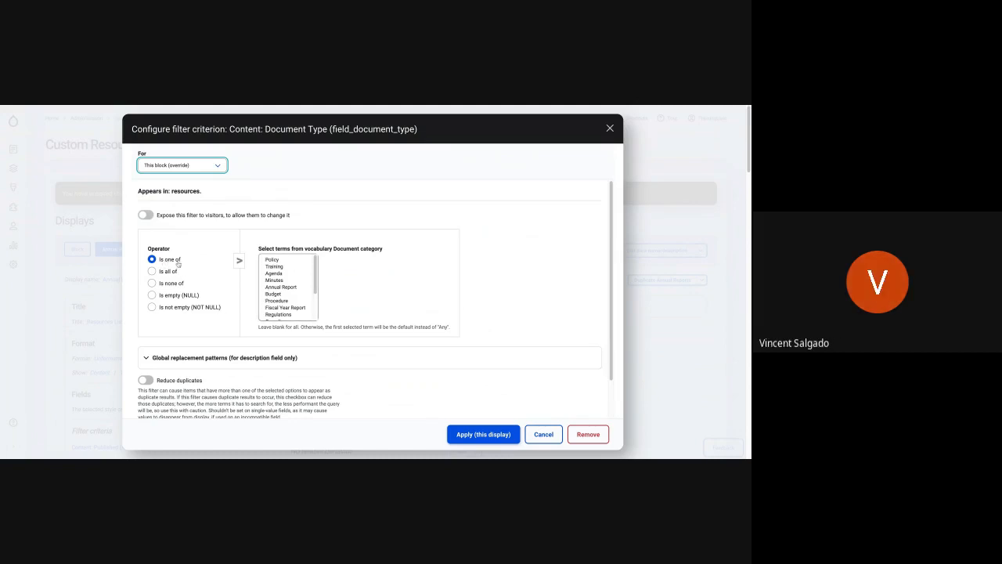
left_click(276, 288)
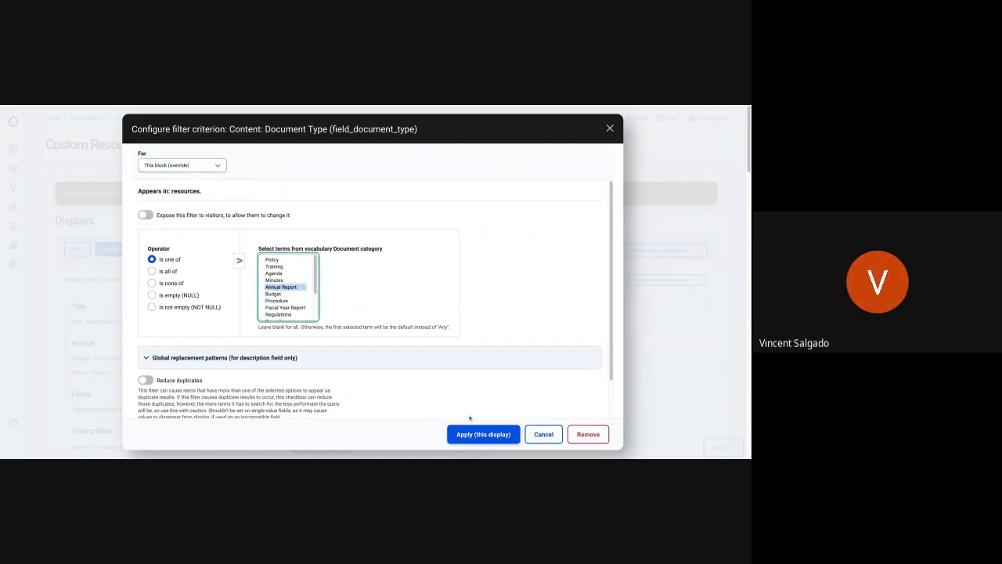
left_click(497, 433)
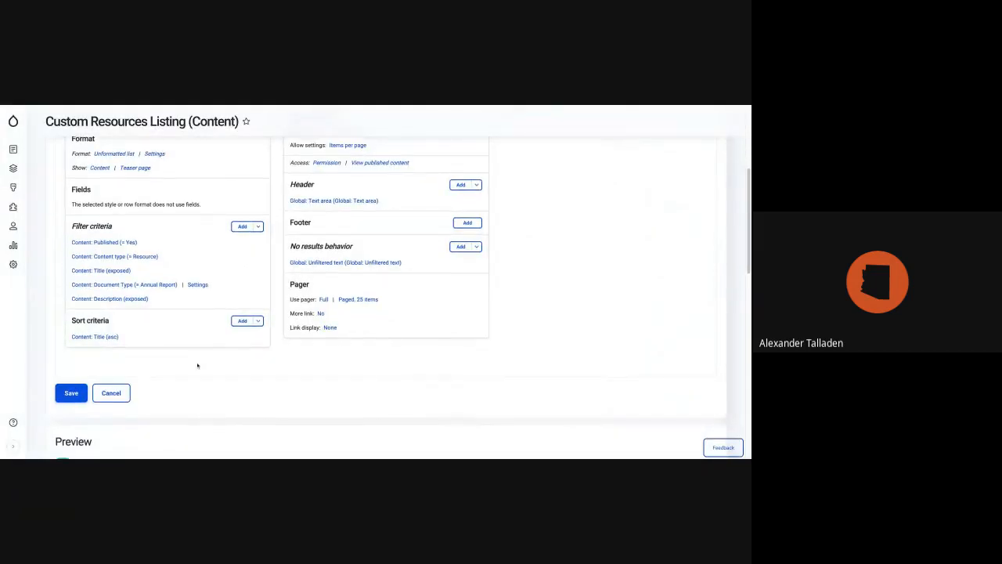
Set the Annual Reports display's Document Type filter to Annual Report and Budget, and apply it to this display.
scroll(197, 365, "down", 10)
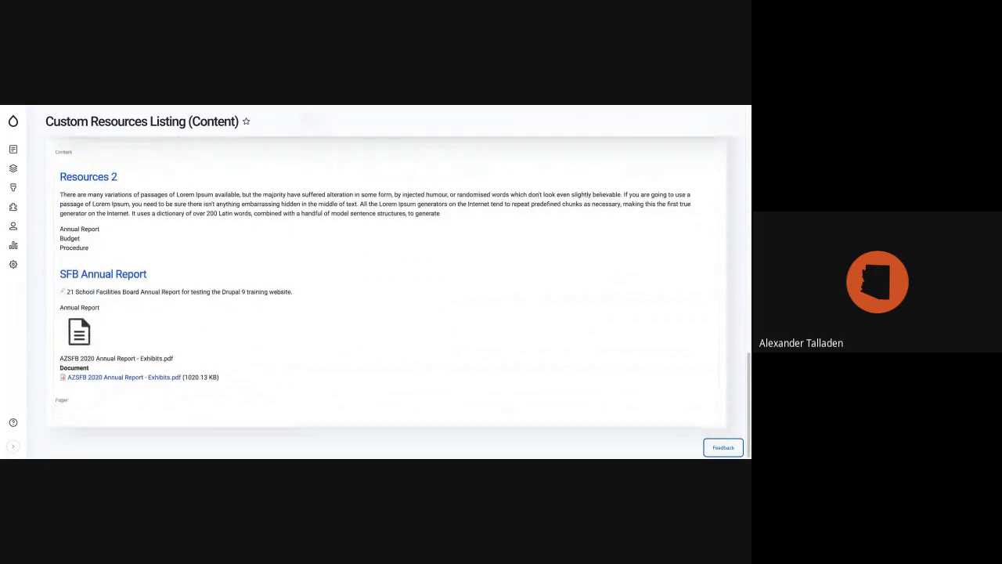
scroll(384, 282, "up", 5)
scroll(384, 282, "up", 5)
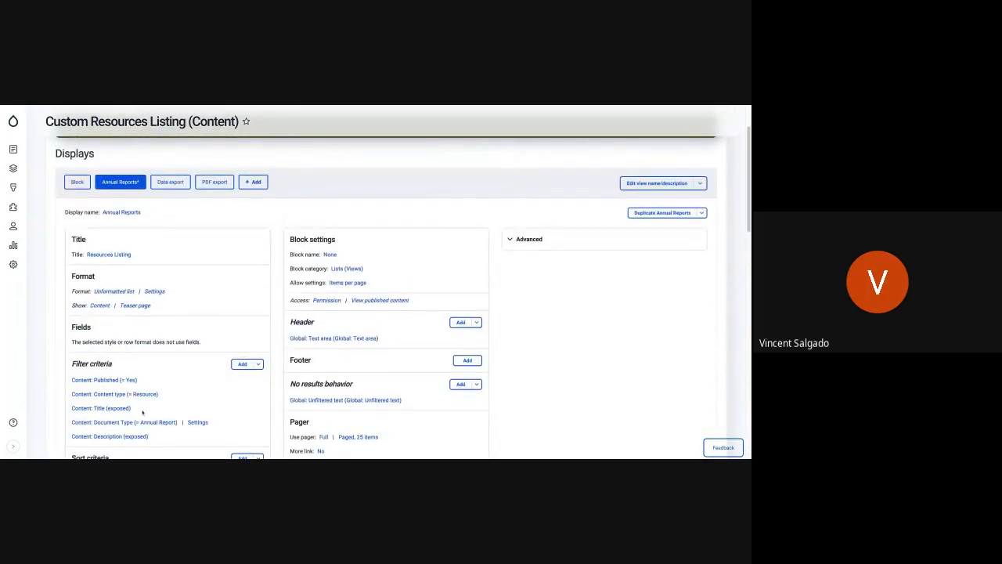
left_click(144, 422)
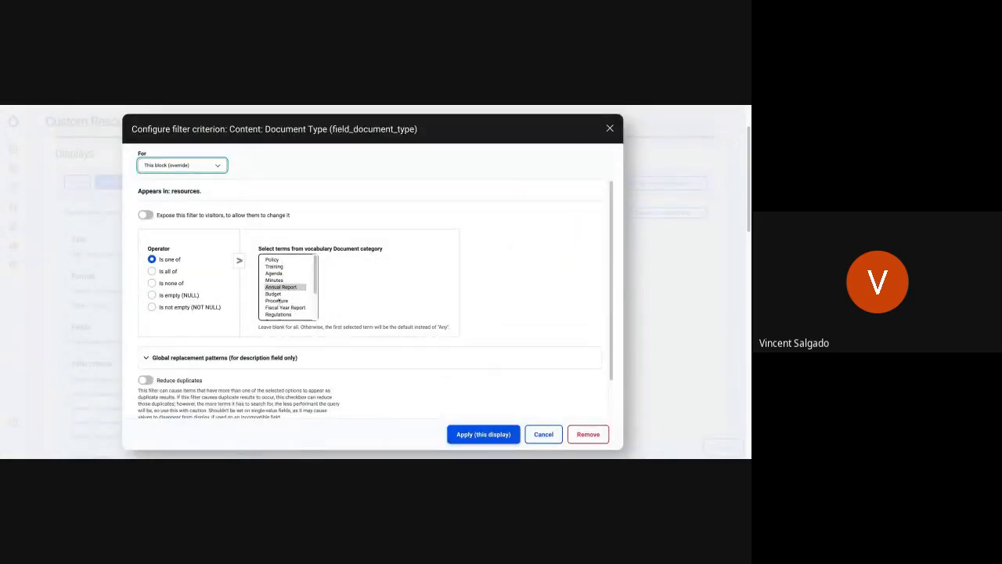
left_click(277, 300, "shift")
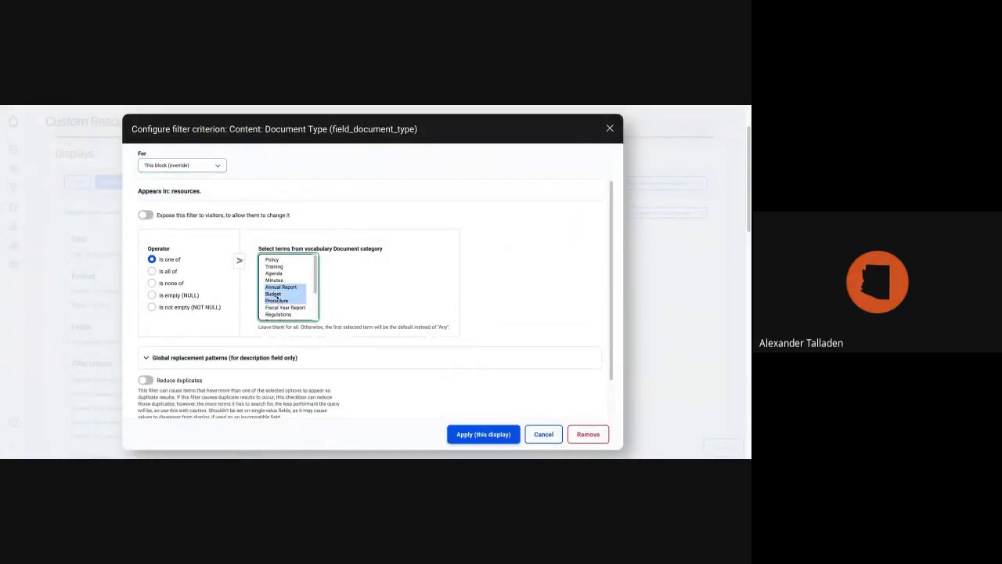
left_click(285, 296)
left_click(281, 287, "ctrl")
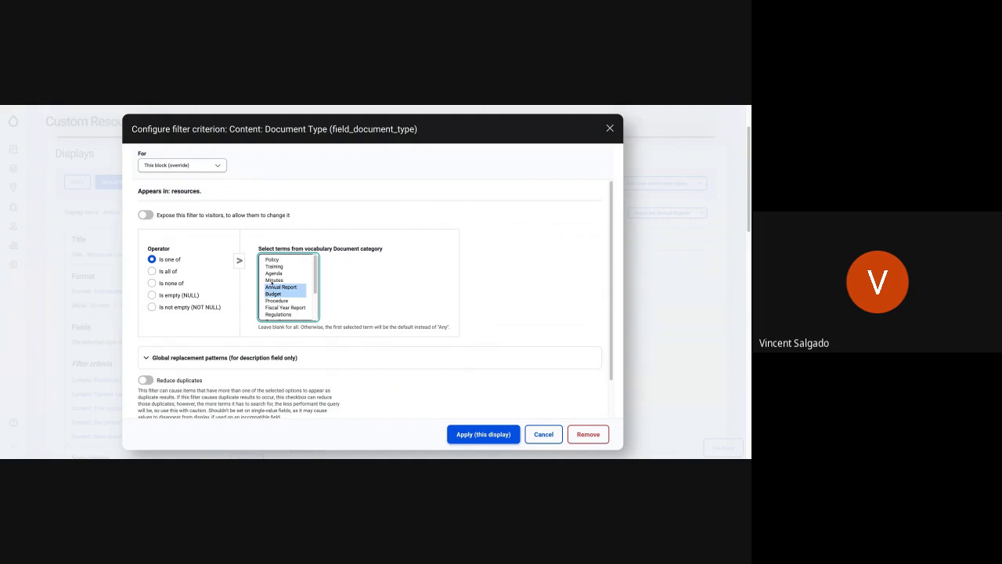
left_click(487, 436)
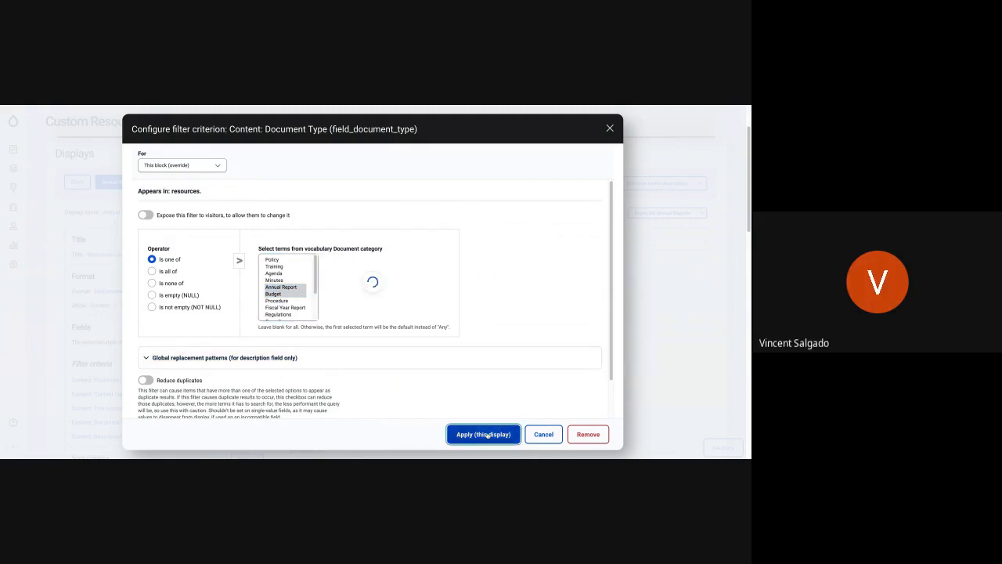
Review the Annual Reports display's preview and save the Custom Resources Listing view.
scroll(207, 349, "down", 8)
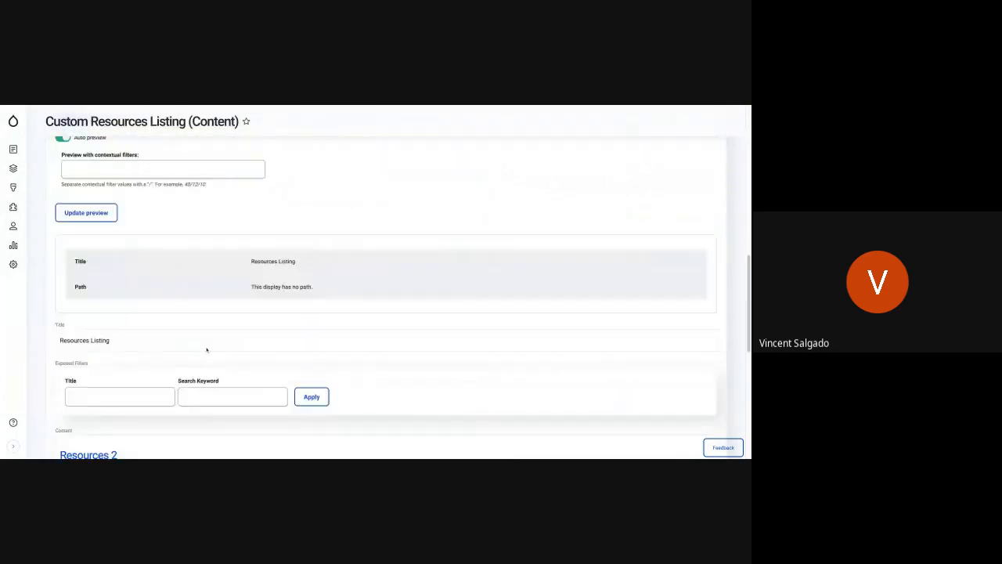
scroll(386, 297, "up", 7)
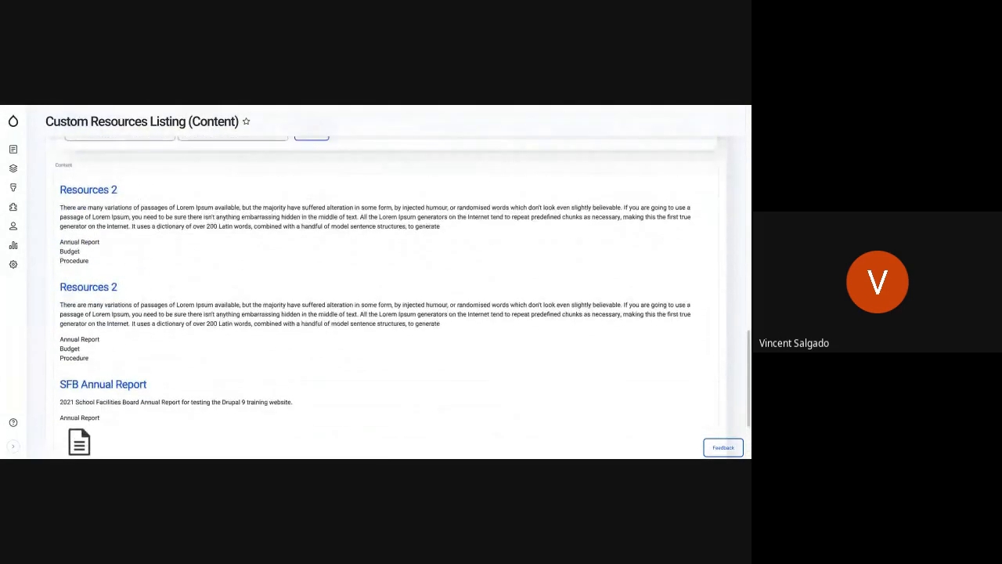
scroll(386, 297, "up", 8)
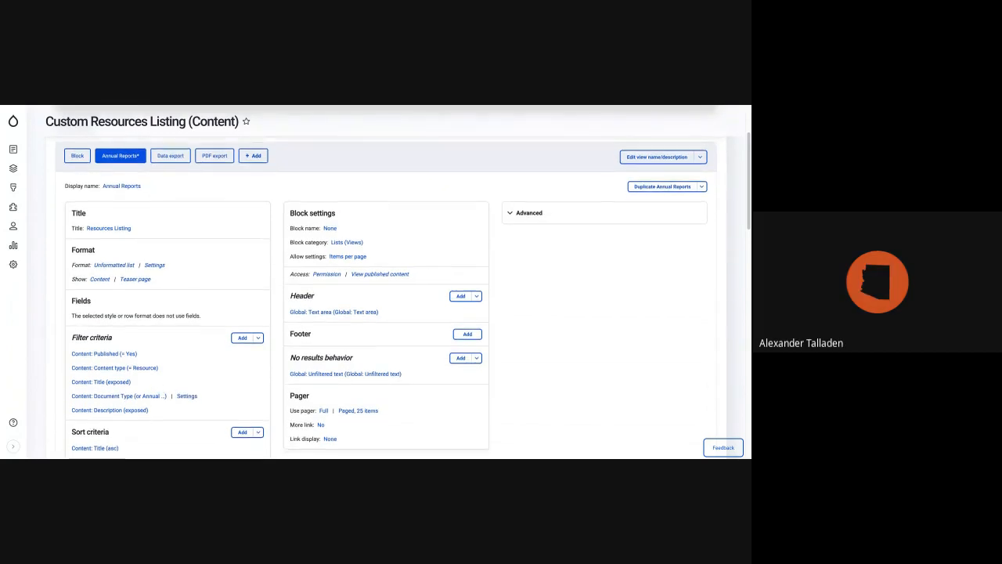
scroll(162, 389, "down", 2)
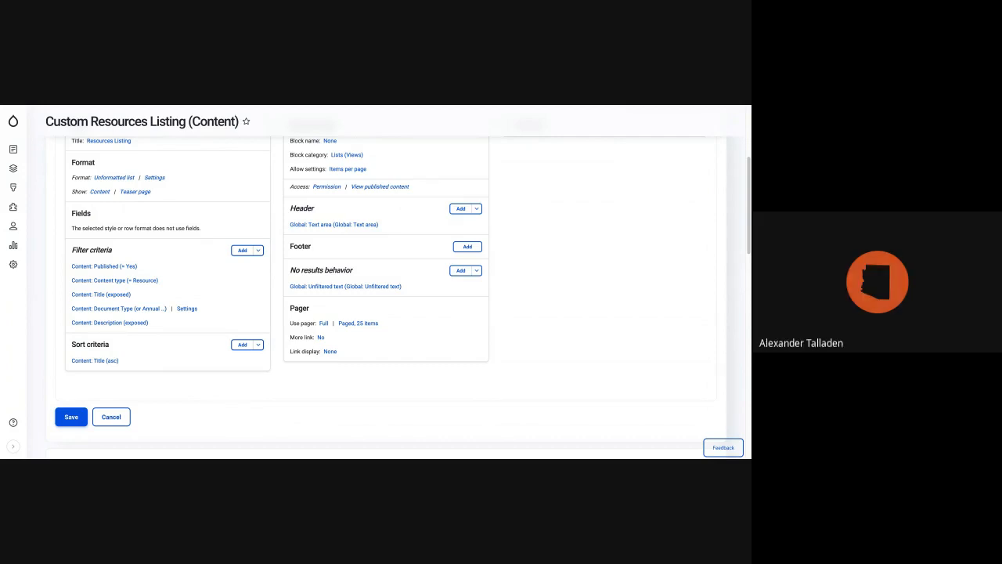
left_click(72, 419)
left_click(71, 418)
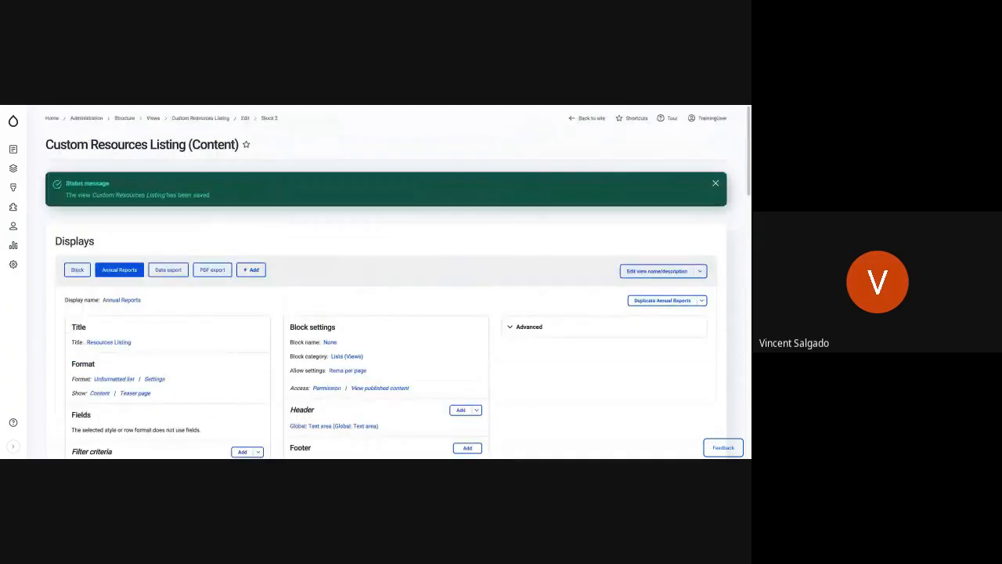
Return to the site, open the Resources page and open its layout for editing.
left_click(16, 123)
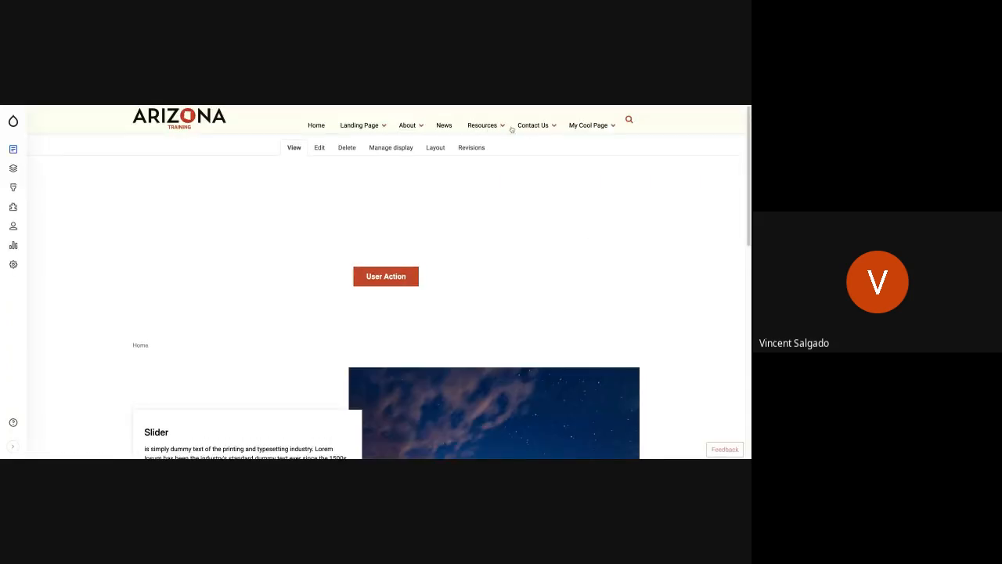
mouse_move(484, 126)
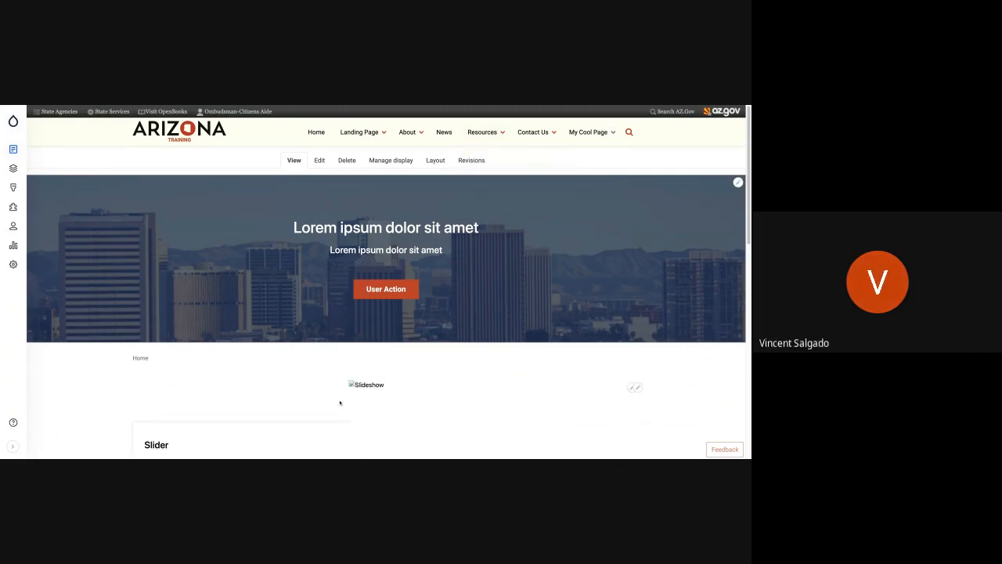
scroll(340, 402, "down", 7)
scroll(340, 402, "up", 5)
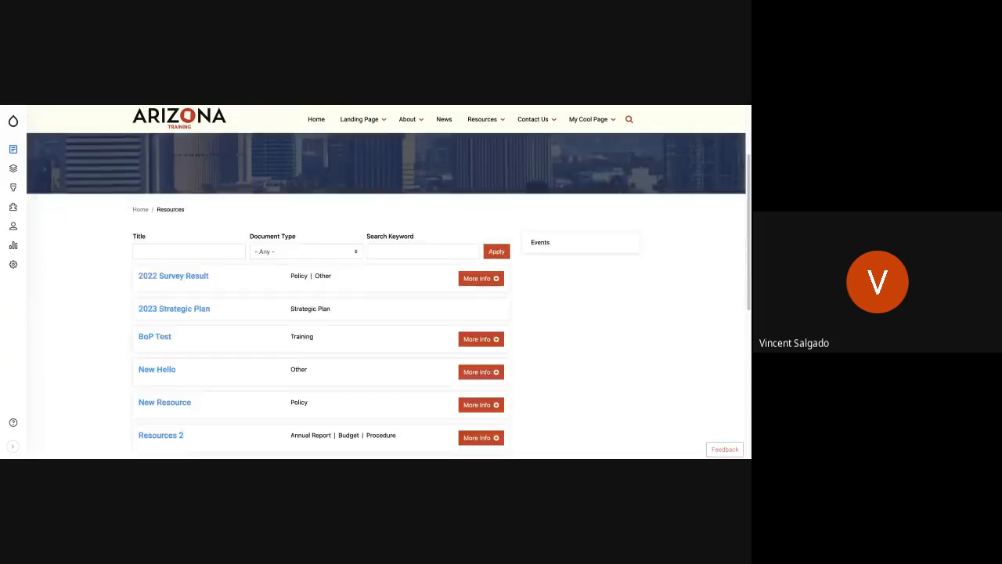
scroll(387, 282, "up", 3)
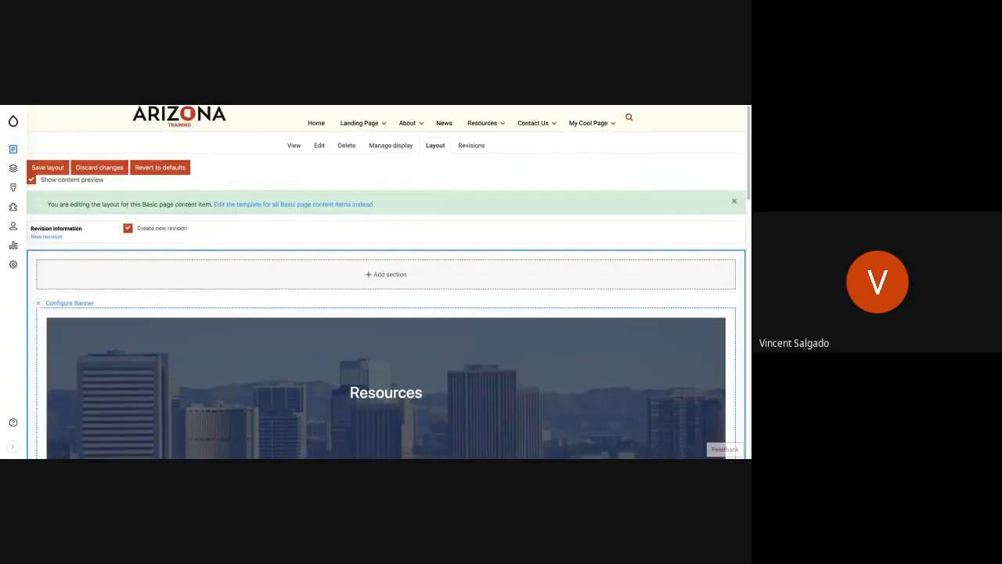
scroll(301, 389, "down", 5)
scroll(328, 392, "down", 2)
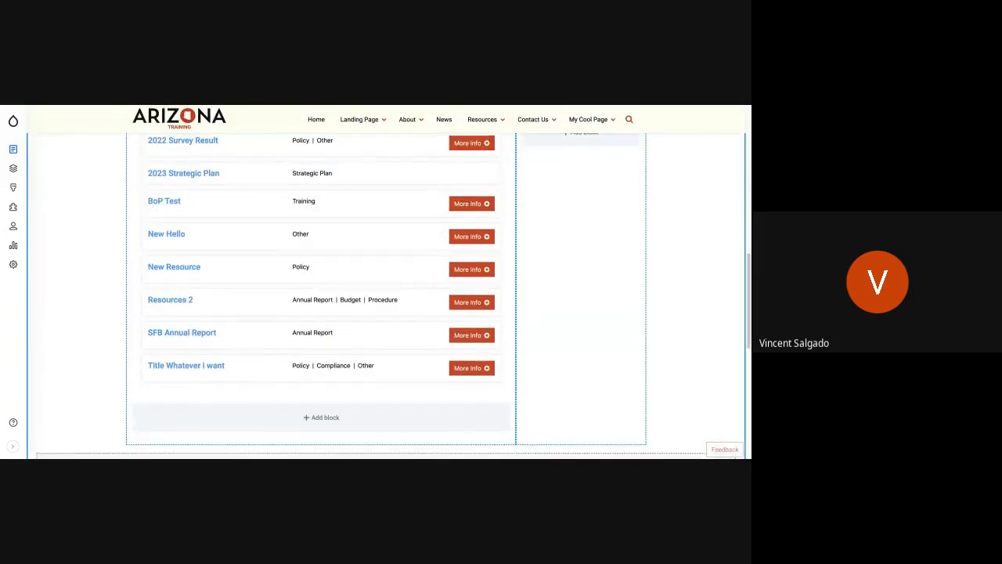
Add the Custom Resources Listing: Annual Reports block below the existing resource listing, with its title displayed and 25 items per block.
left_click(325, 415)
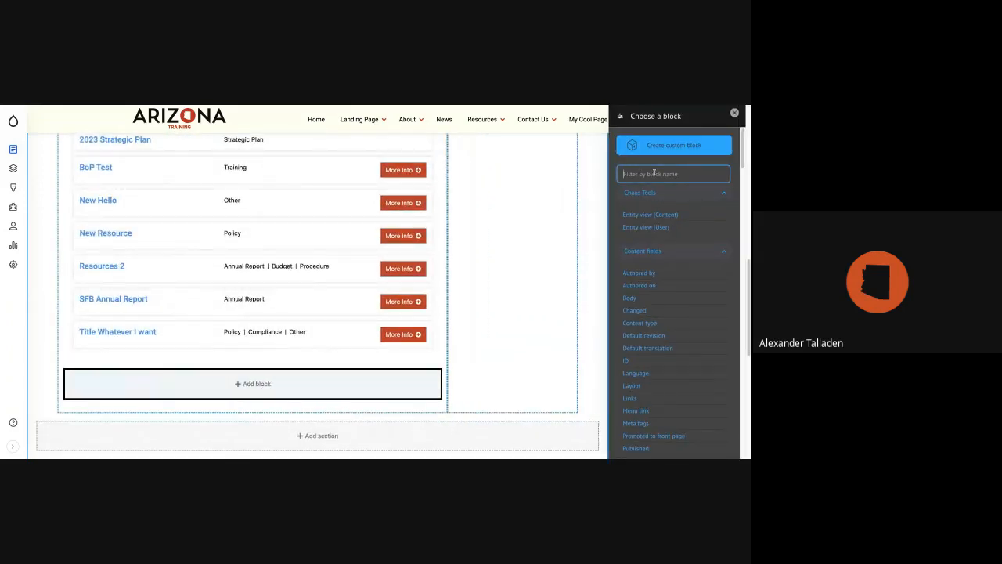
type("Ann")
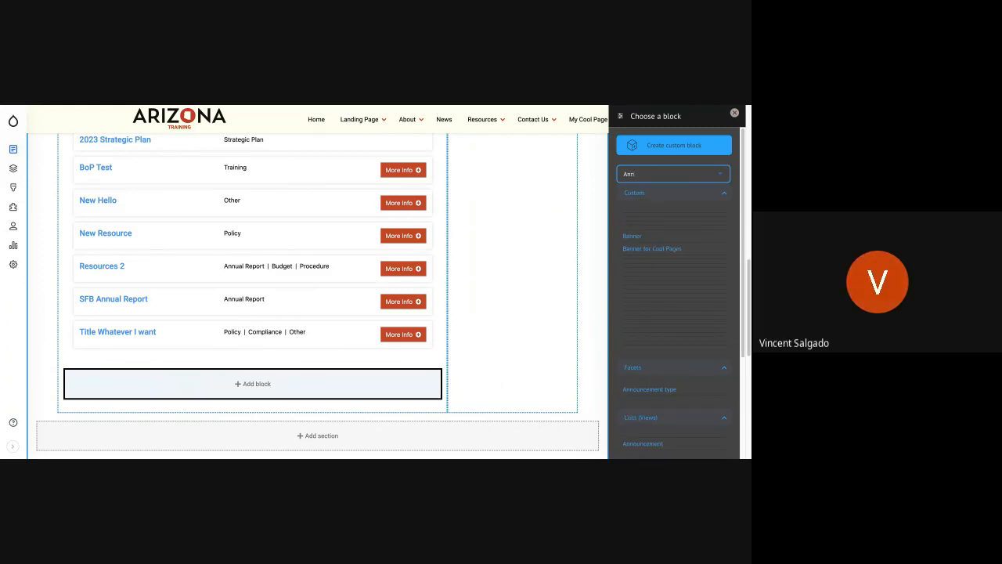
scroll(696, 375, "down", 1)
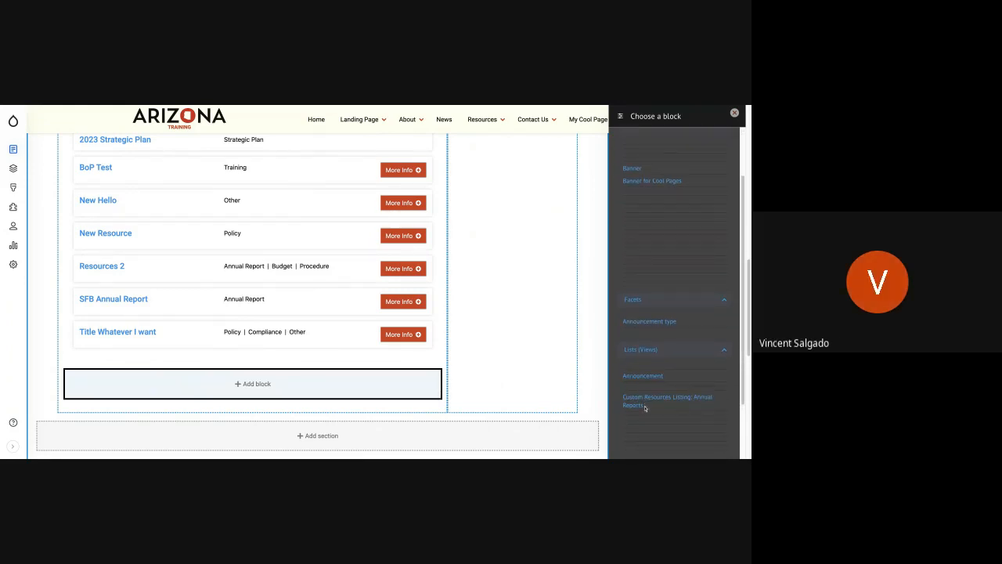
left_click(706, 400)
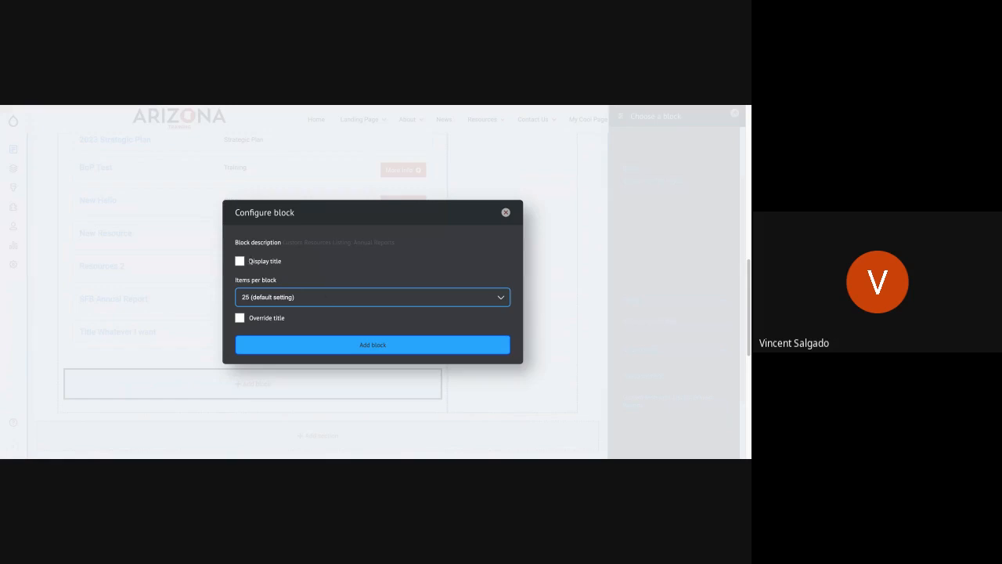
left_click(249, 261)
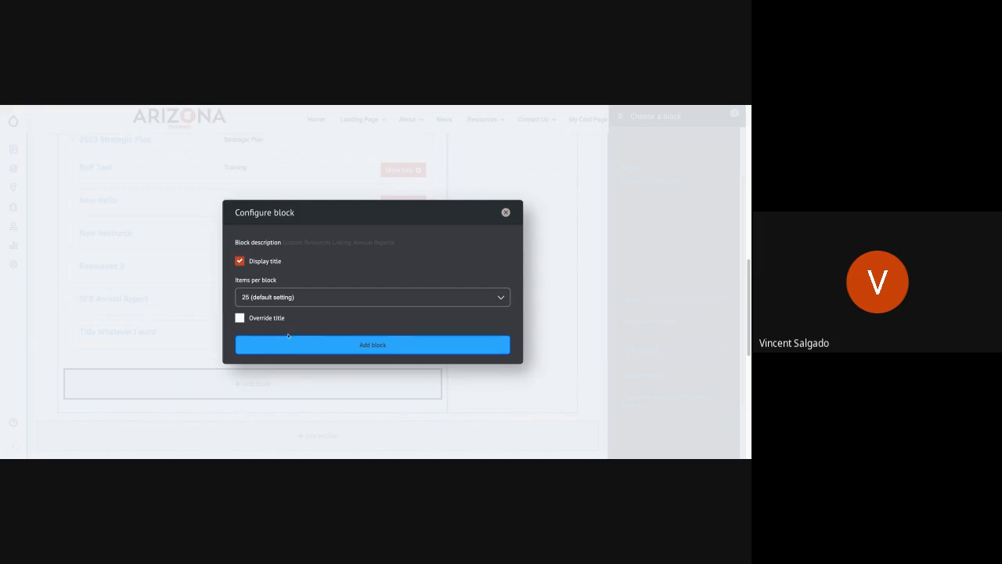
left_click(277, 346)
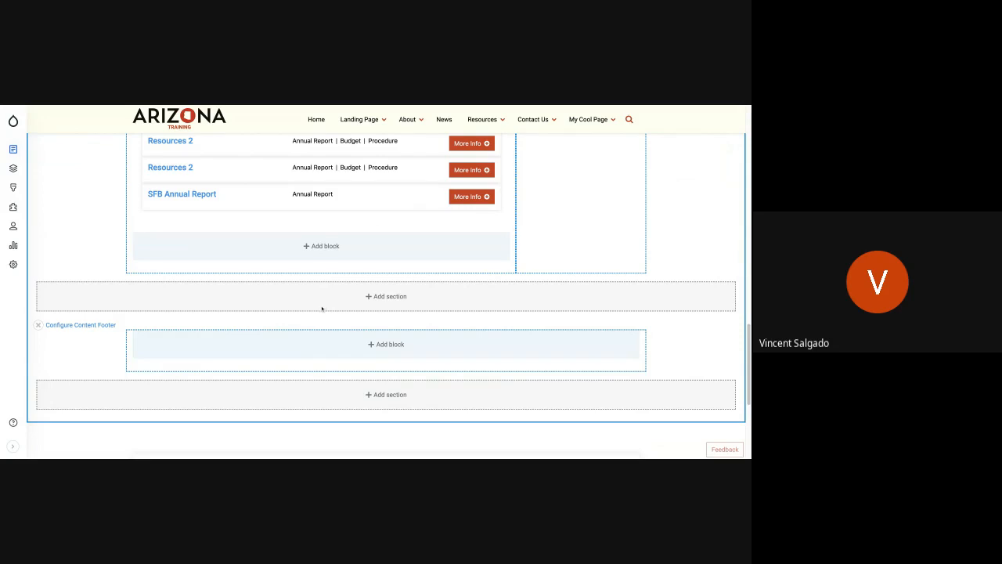
Check the added listing block in the Resources page layout and save the layout.
scroll(321, 309, "up", 2)
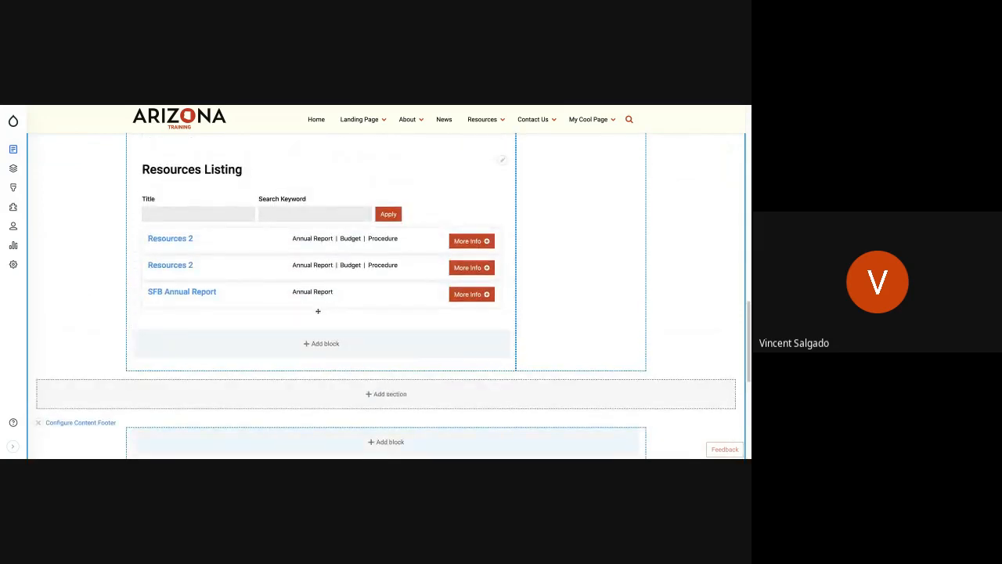
scroll(318, 310, "up", 1)
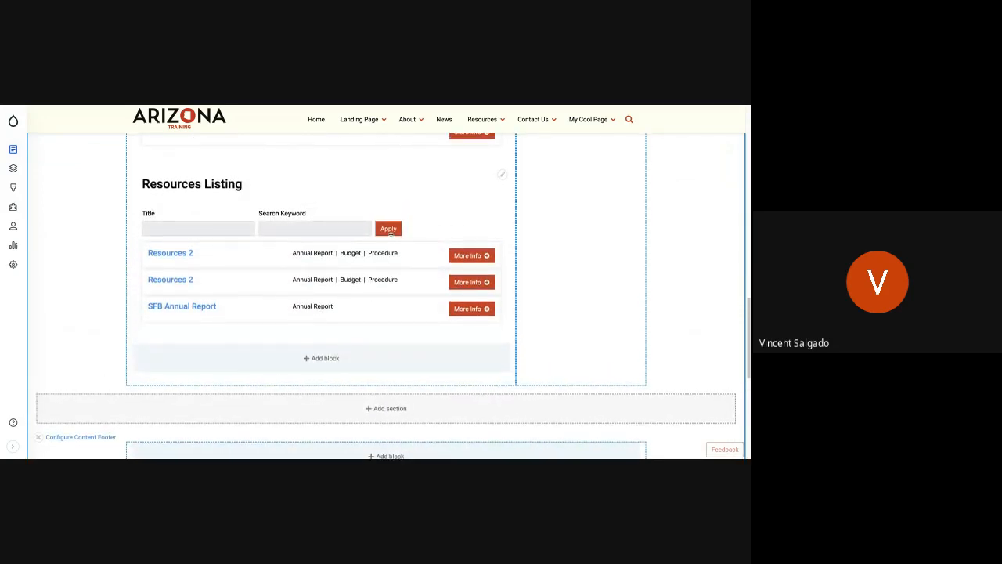
scroll(390, 233, "up", 1)
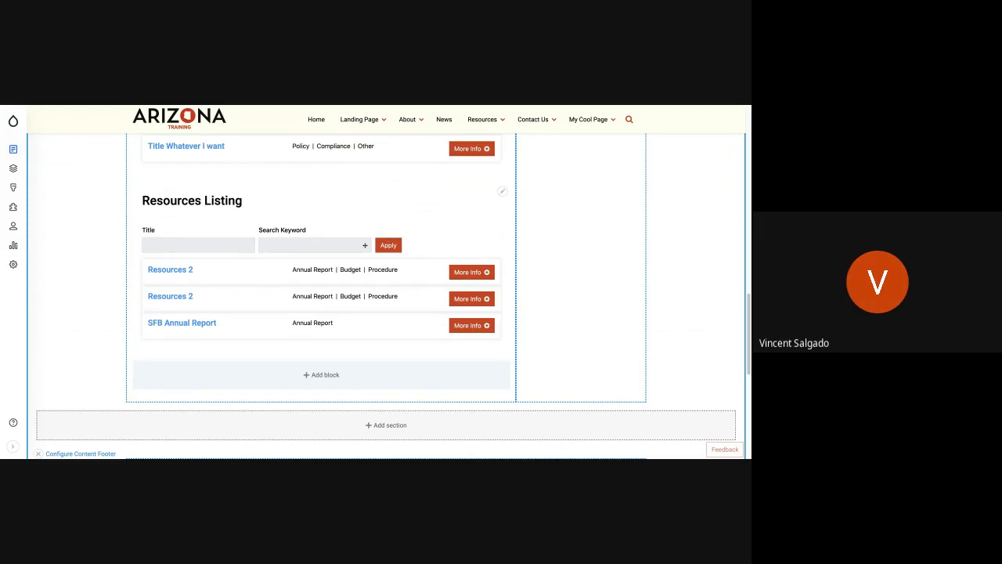
scroll(303, 325, "up", 15)
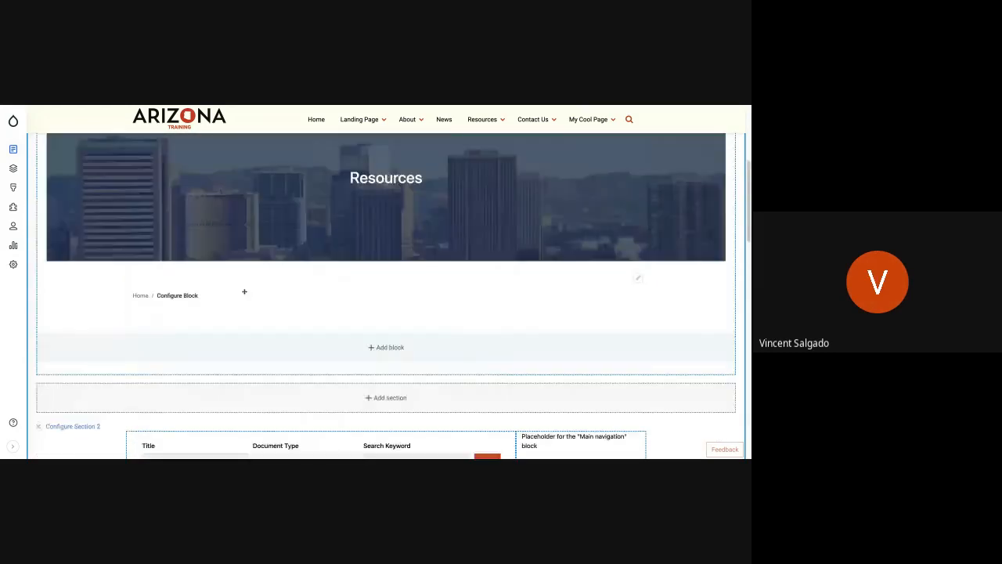
scroll(225, 277, "up", 4)
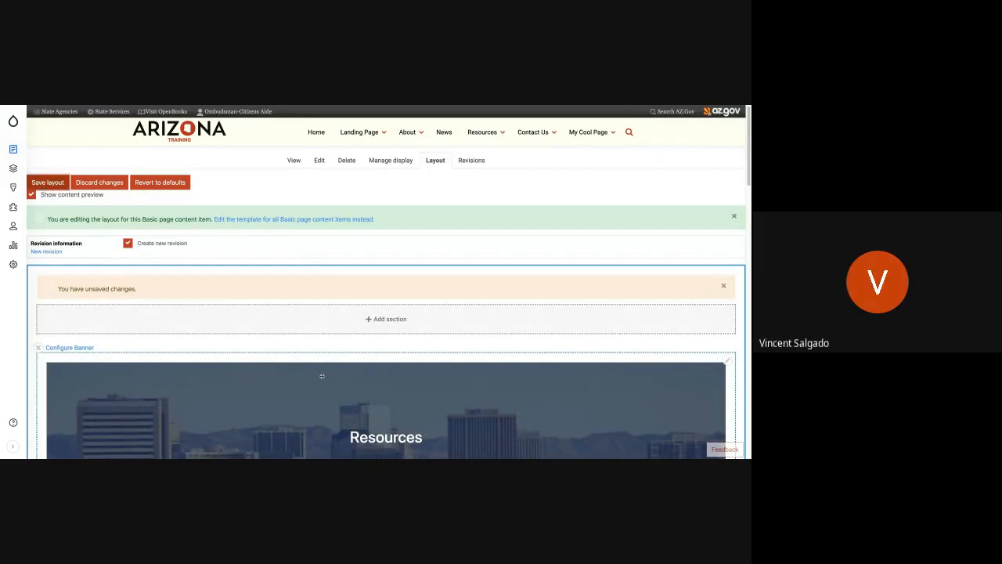
left_click(48, 183)
Examine the added Resources Listing block on the saved page and check its contextual edit options.
scroll(386, 298, "down", 9)
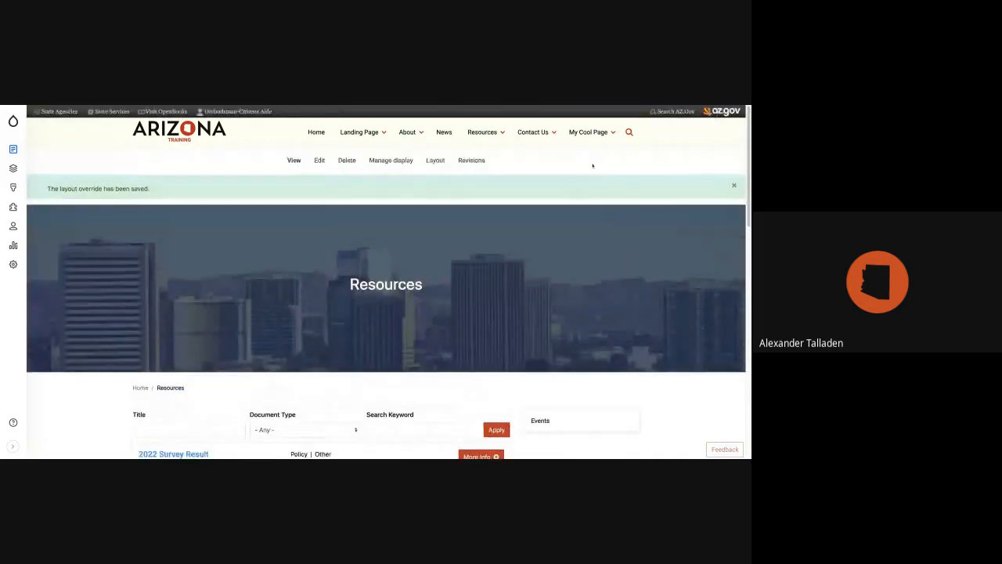
mouse_move(533, 134)
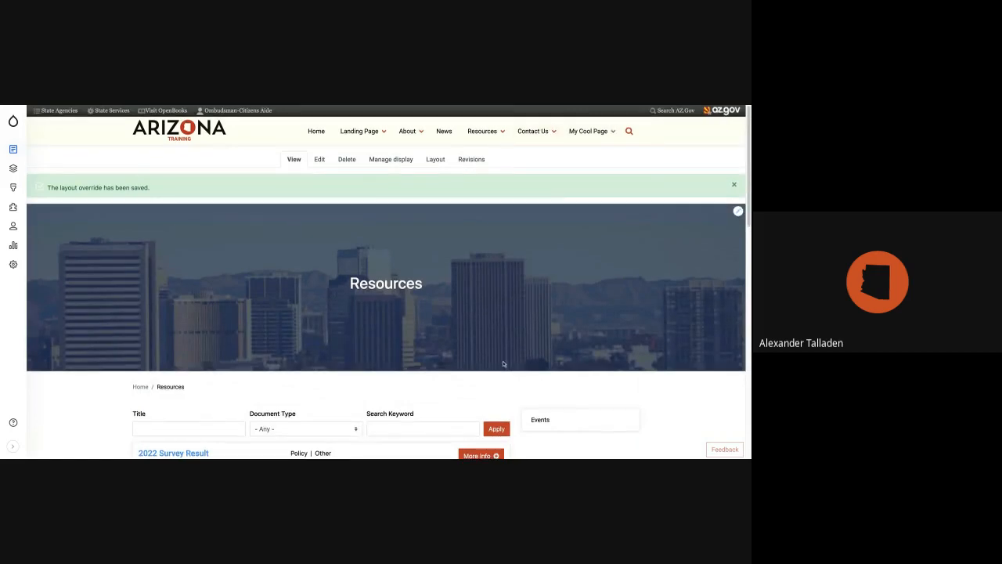
scroll(474, 271, "down", 10)
scroll(473, 272, "up", 2)
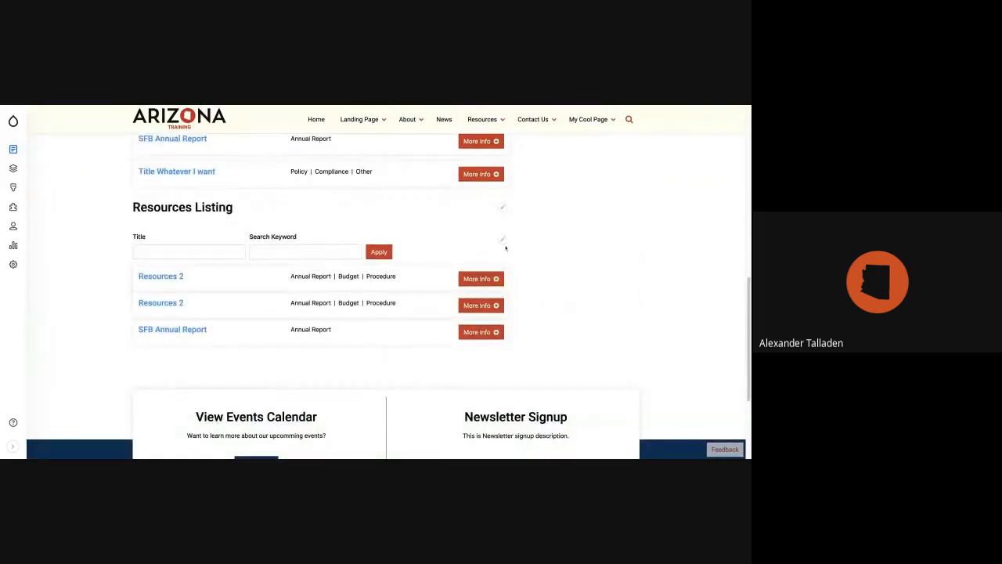
left_click(501, 239)
left_click(502, 208)
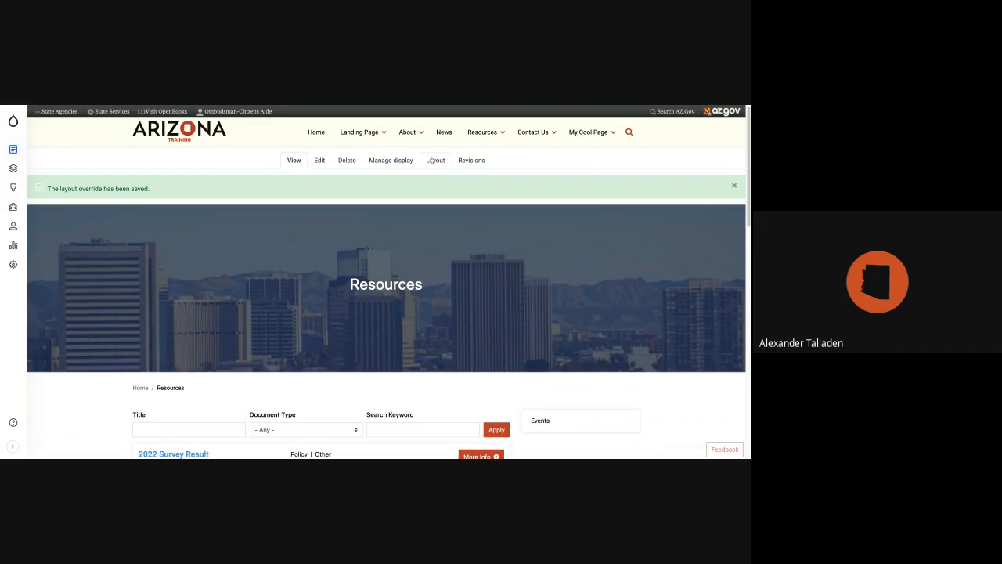
Remove the Custom Resources Listing: Annual Reports block from the Resources page layout and save the layout.
left_click(432, 159)
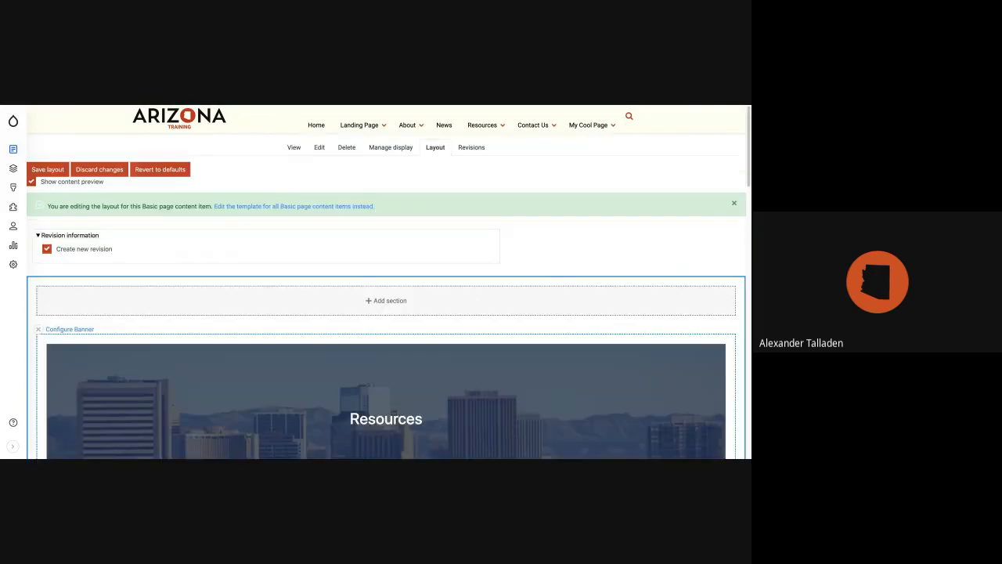
scroll(385, 286, "down", 15)
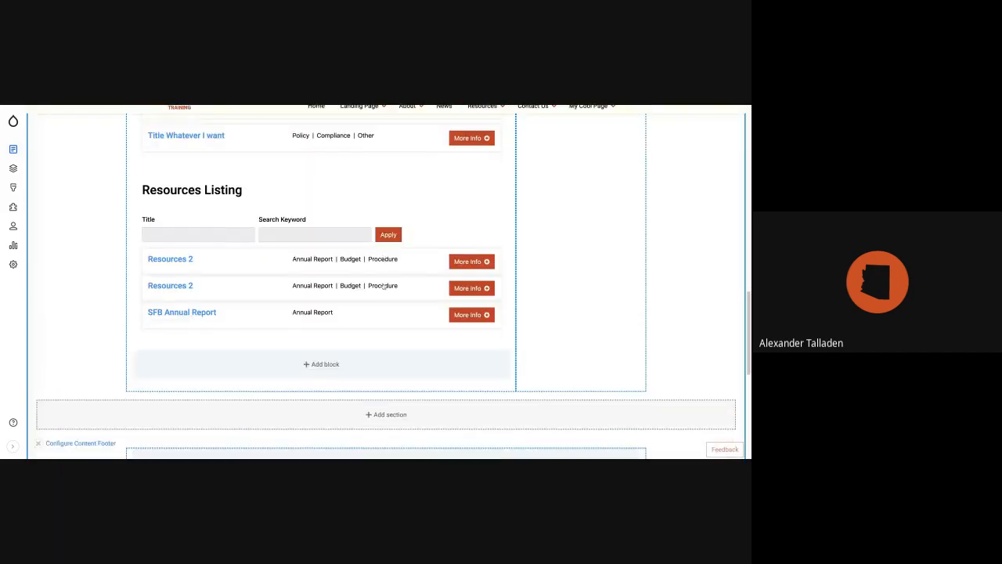
scroll(385, 286, "up", 3)
scroll(506, 238, "up", 2)
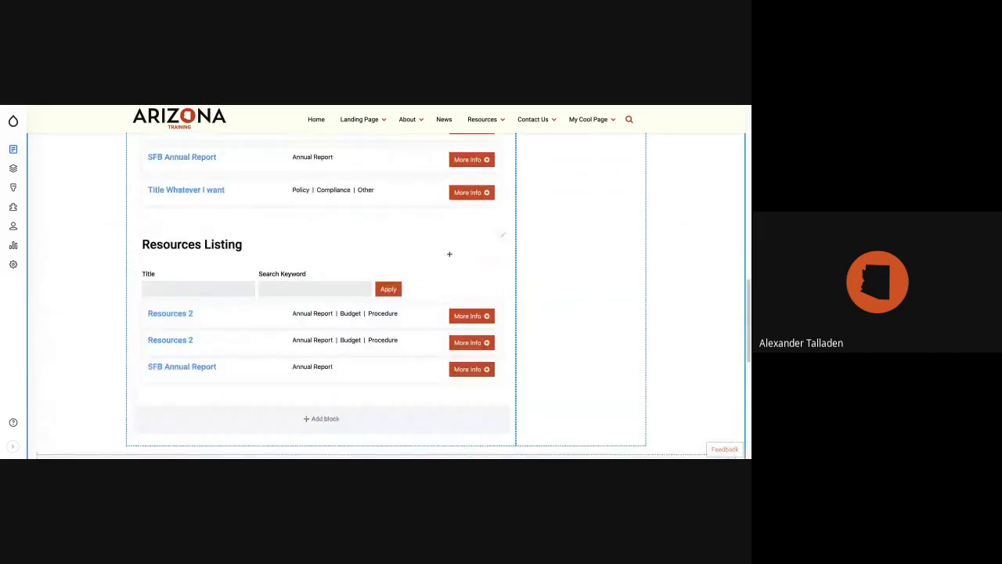
left_click(506, 238)
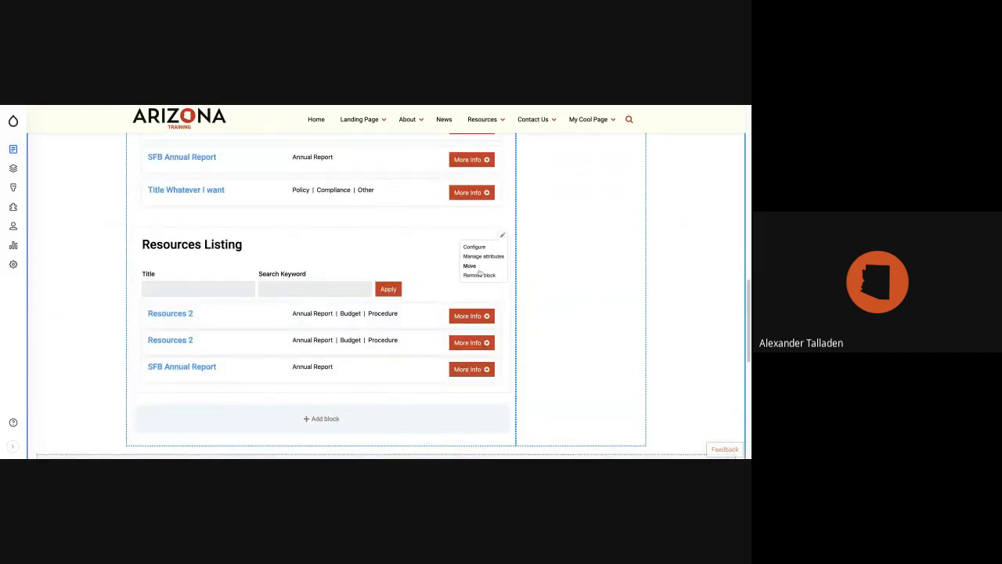
left_click(479, 275)
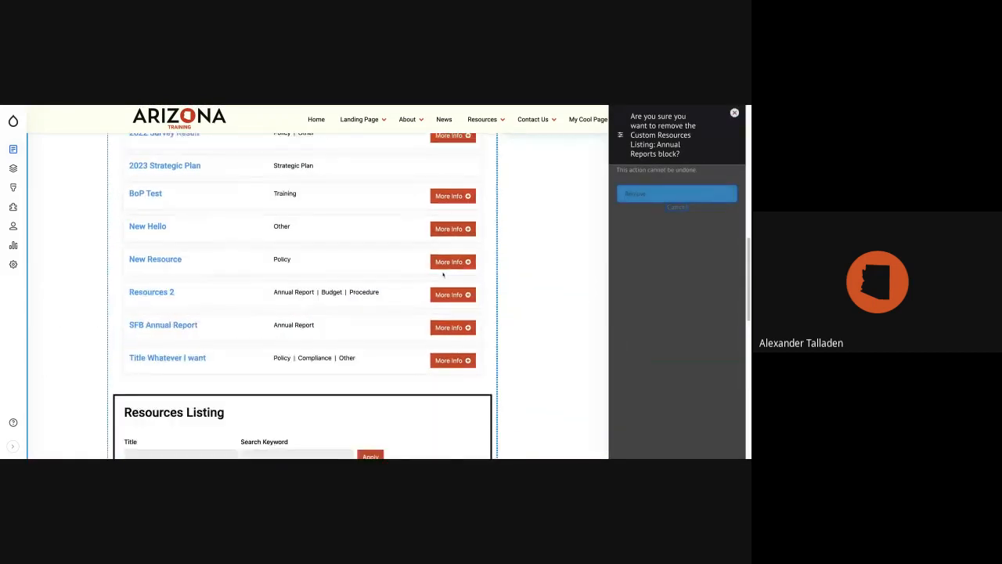
left_click(661, 198)
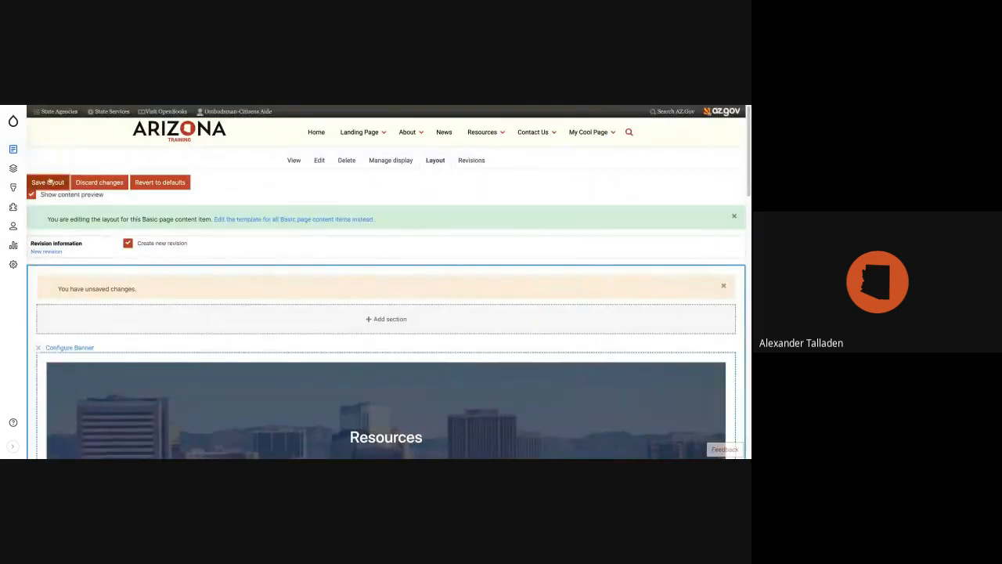
Open the first subpage under My Cool Page and look through its banner, cards and text sections.
mouse_move(574, 134)
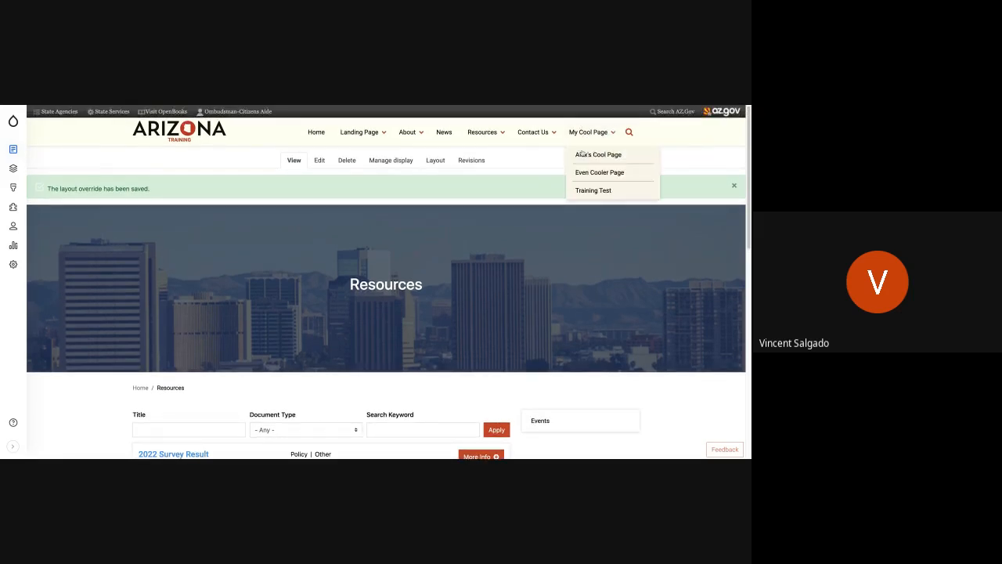
mouse_move(542, 134)
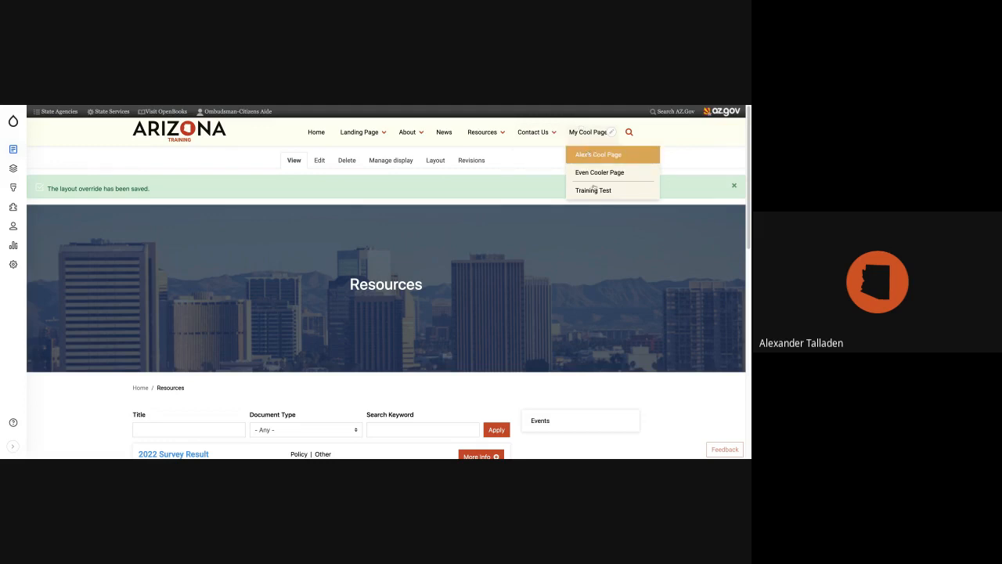
left_click(598, 154)
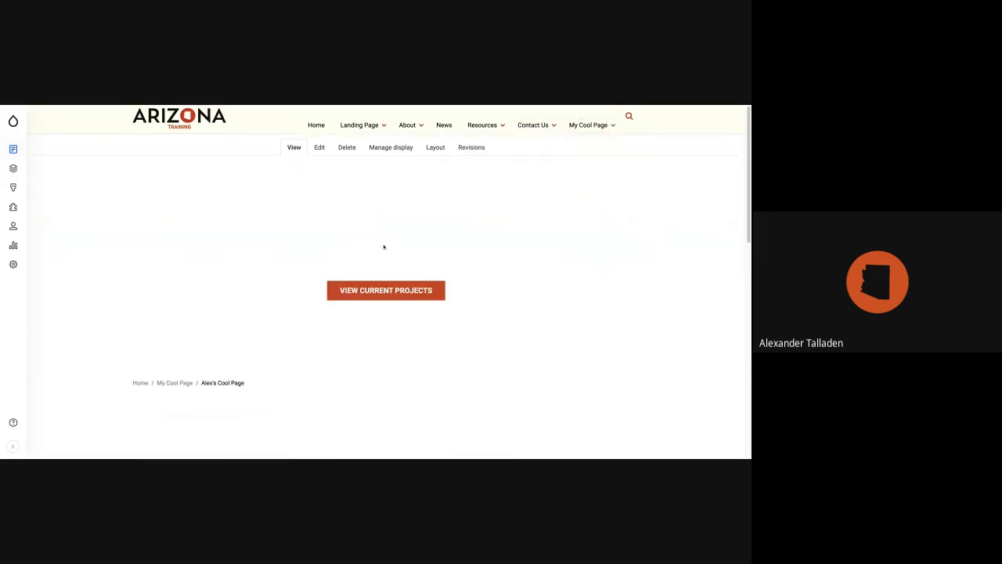
scroll(383, 245, "down", 5)
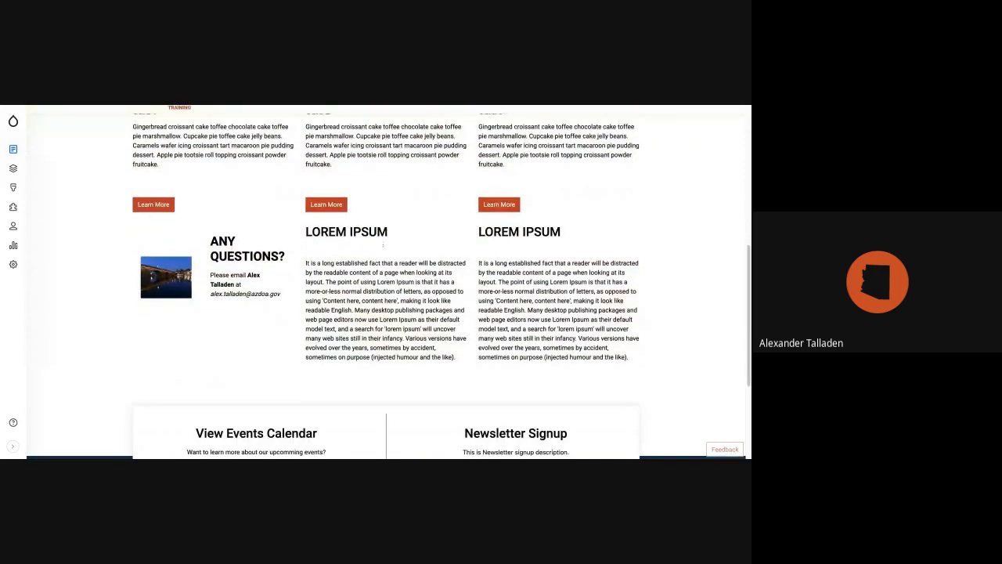
scroll(383, 245, "up", 1)
scroll(382, 245, "up", 3)
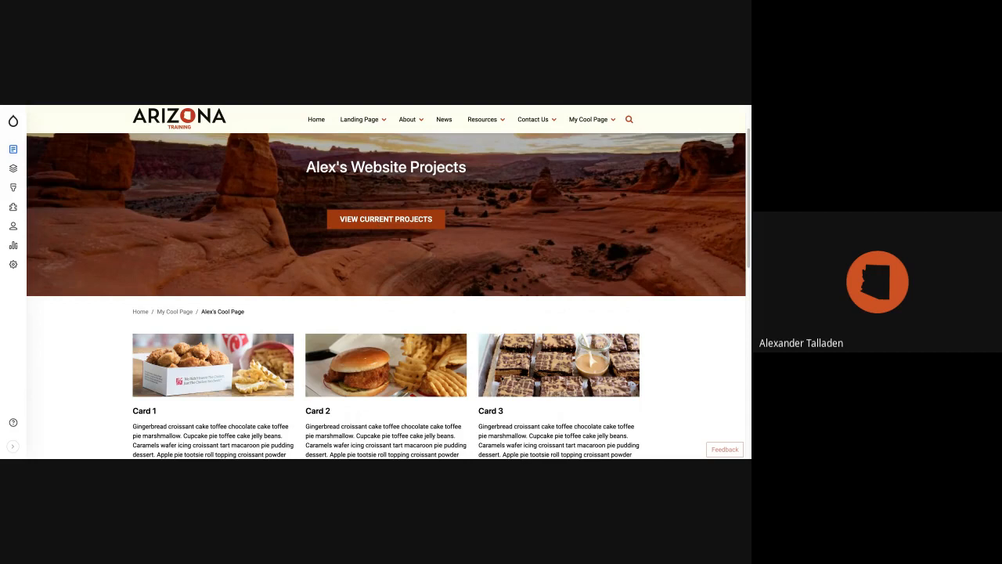
Open the Contact Us page on the Department of Administration site and examine the fields and issue checkboxes of its contact form.
left_click(385, 220)
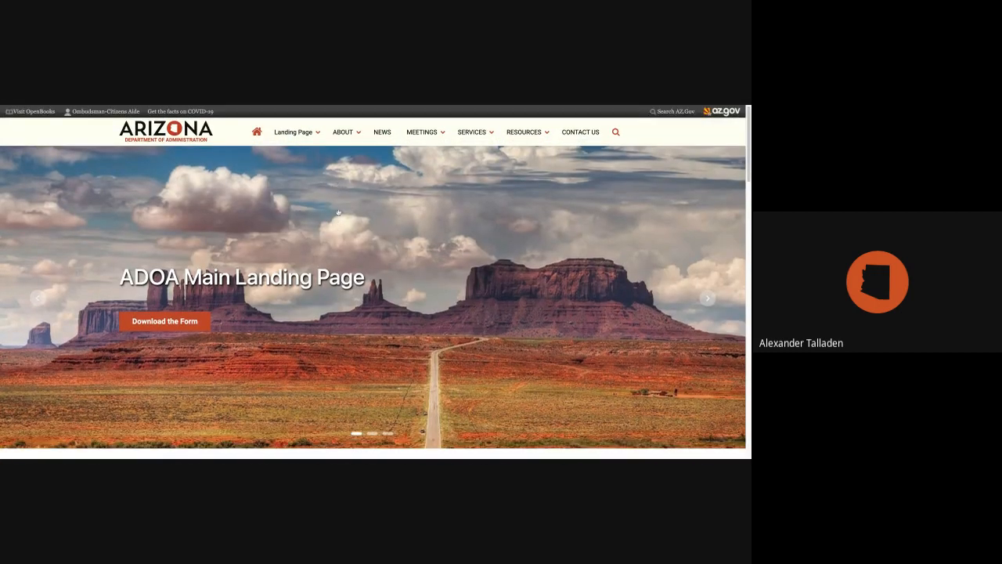
left_click(580, 132)
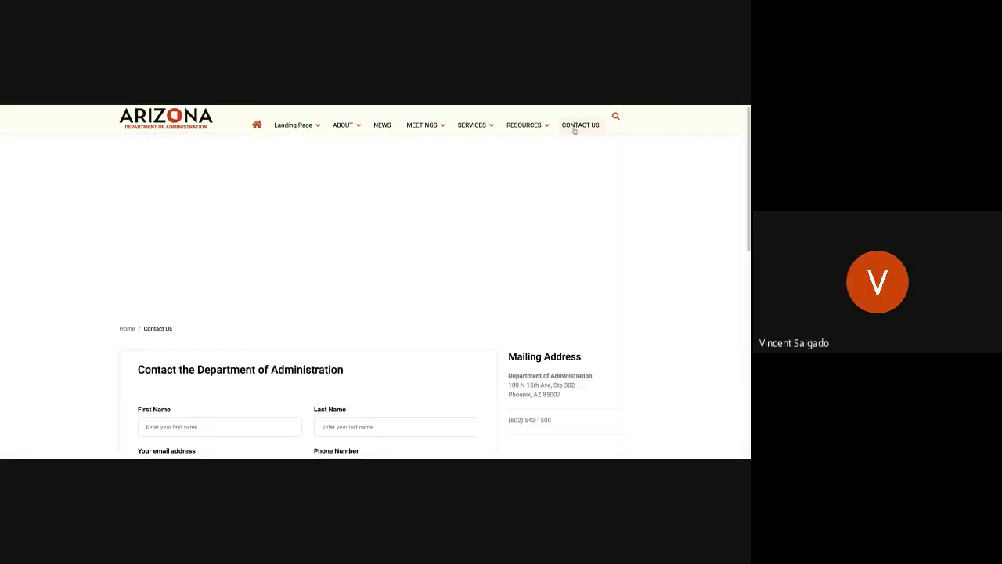
scroll(365, 312, "down", 3)
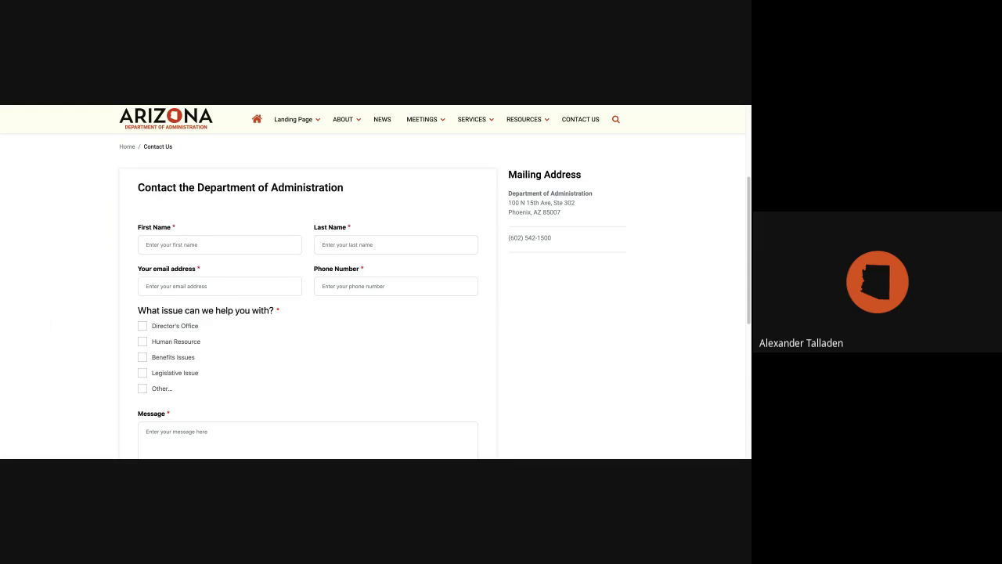
scroll(373, 282, "down", 1)
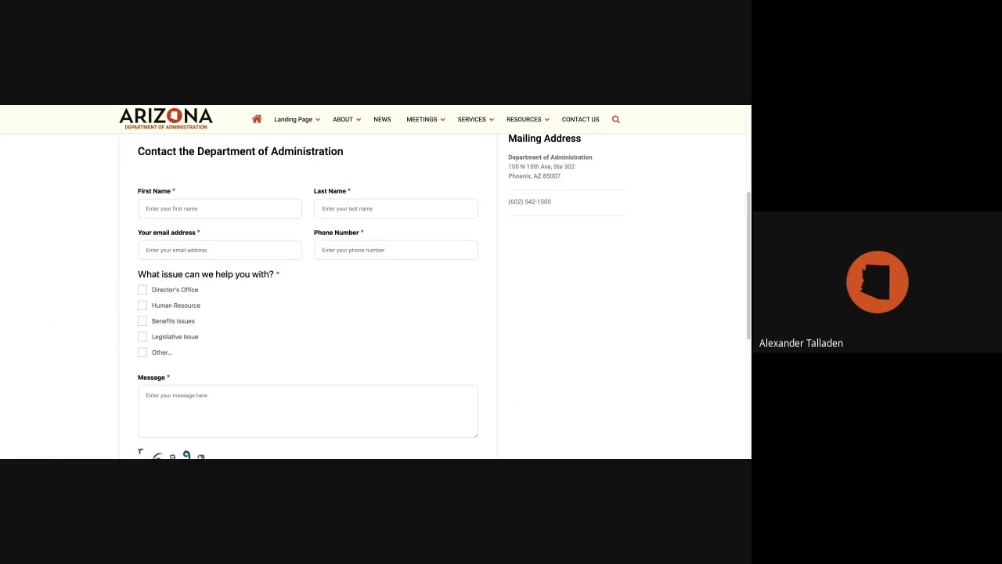
scroll(158, 349, "up", 2)
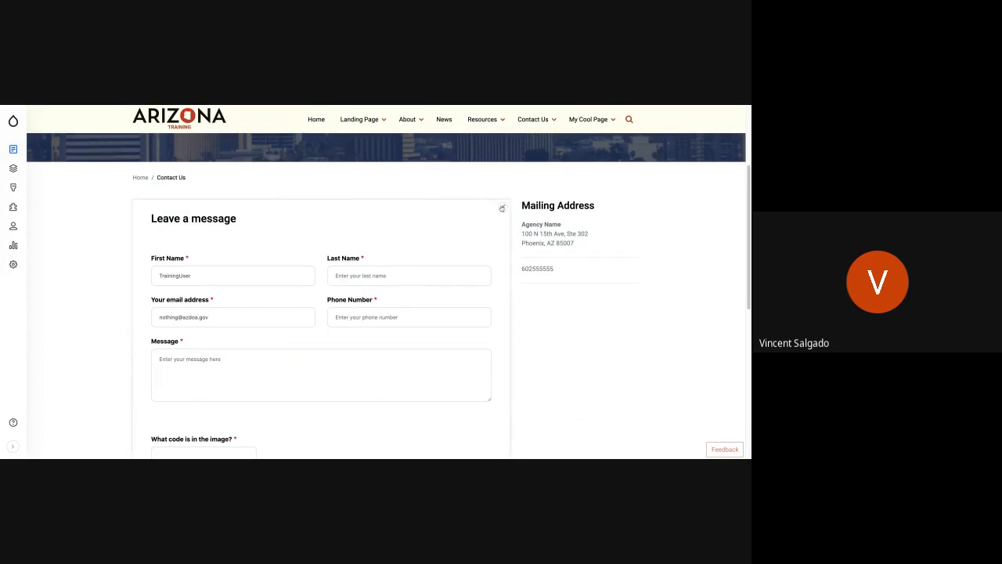
Open the Contact webform's elements for editing from the training site's contact page, browse the element types available to add and close the dialogs.
left_click(502, 207)
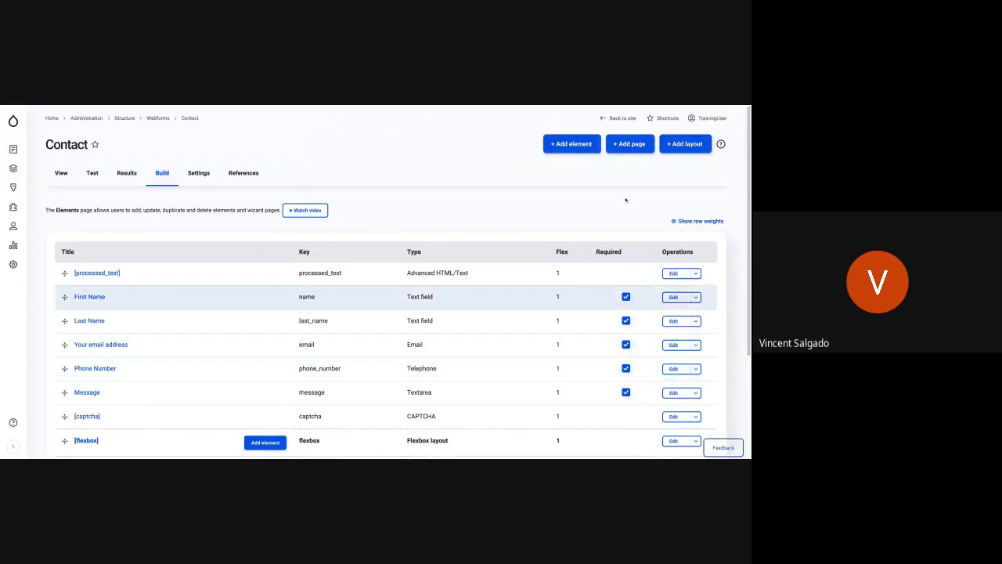
left_click(571, 150)
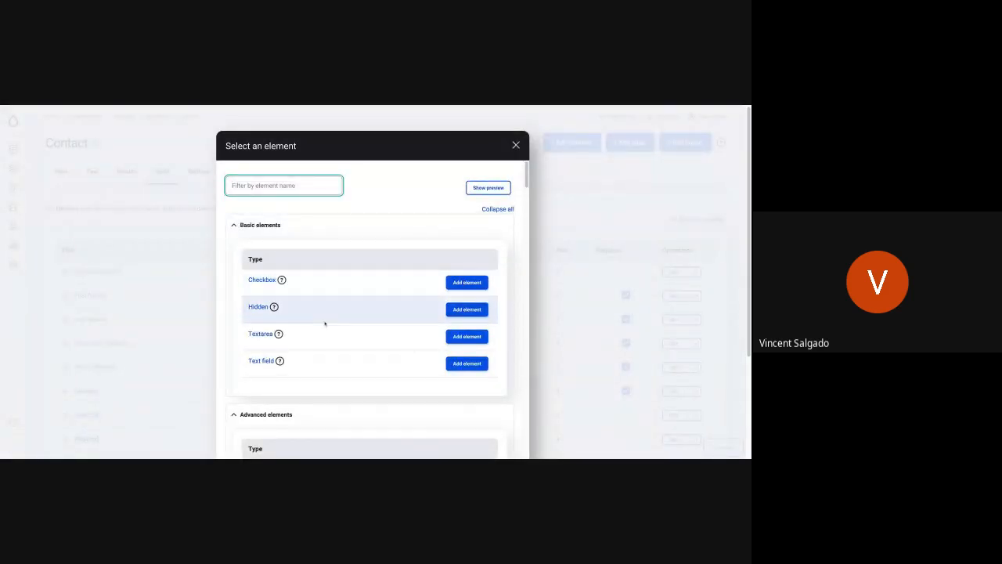
scroll(347, 318, "down", 3)
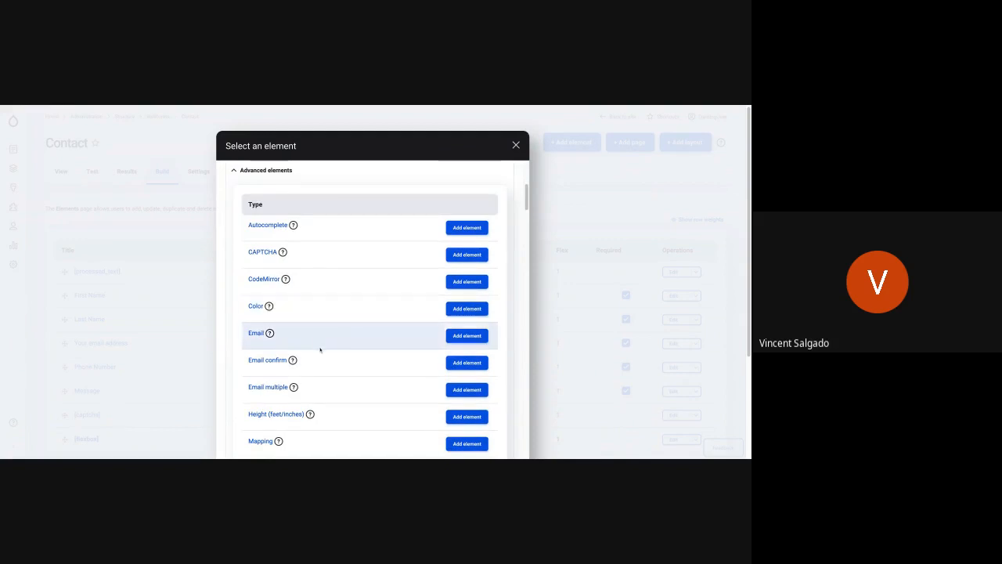
scroll(320, 348, "up", 3)
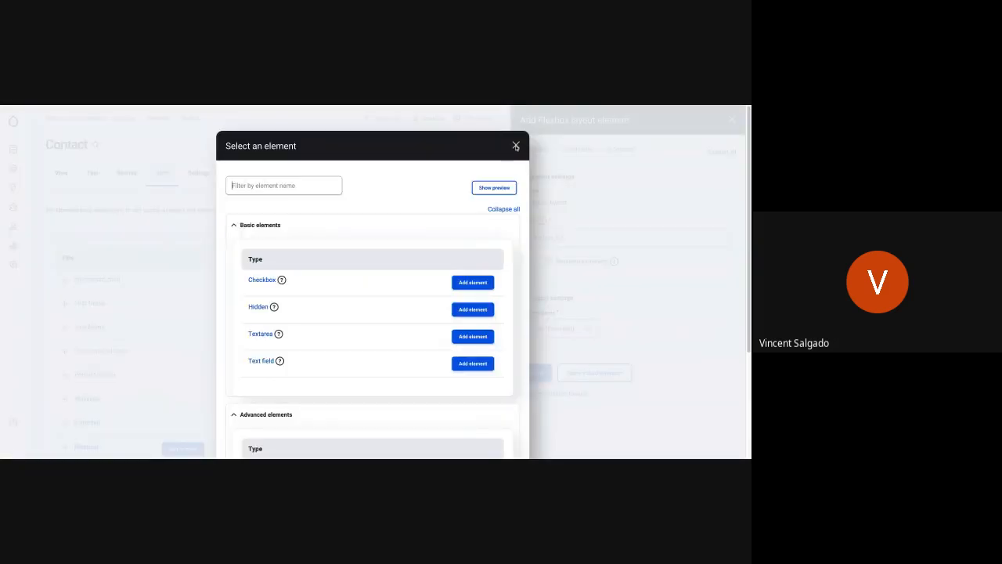
left_click(516, 147)
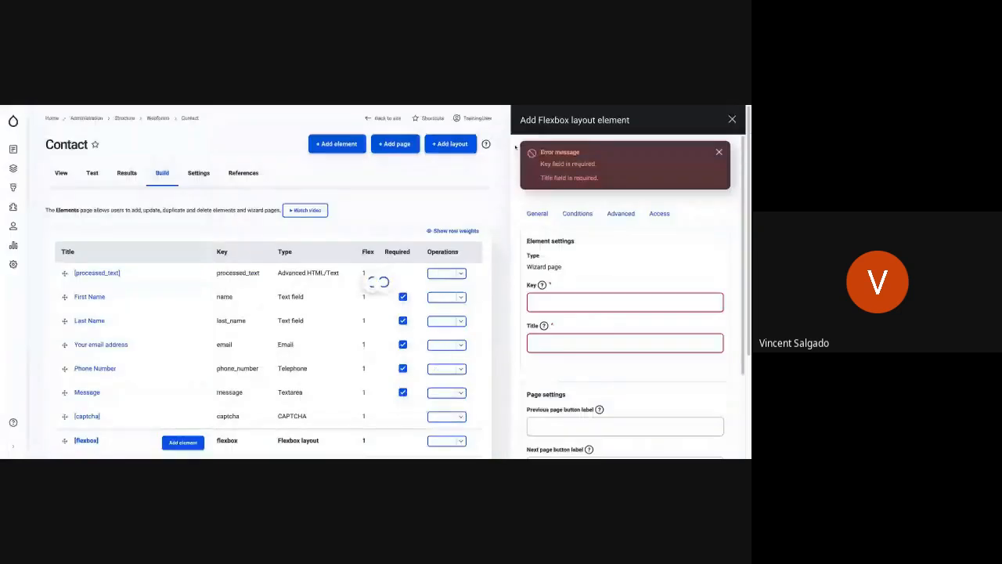
left_click(732, 119)
mouse_move(732, 119)
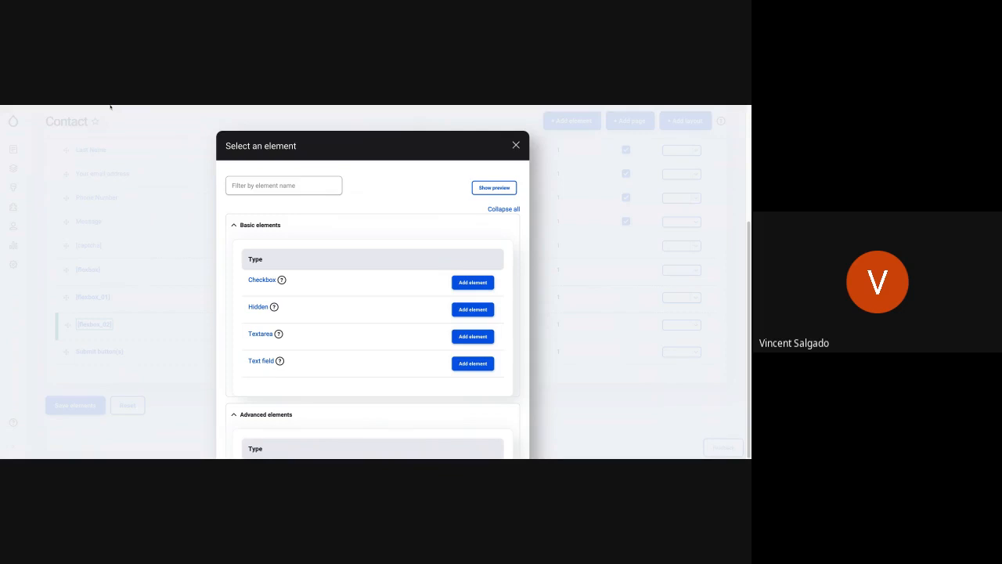
left_click(515, 145)
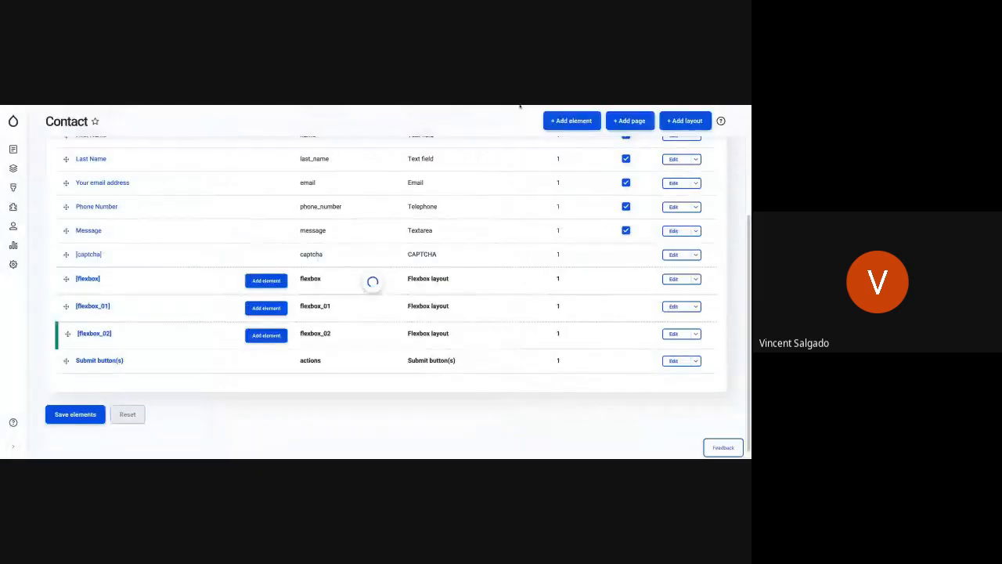
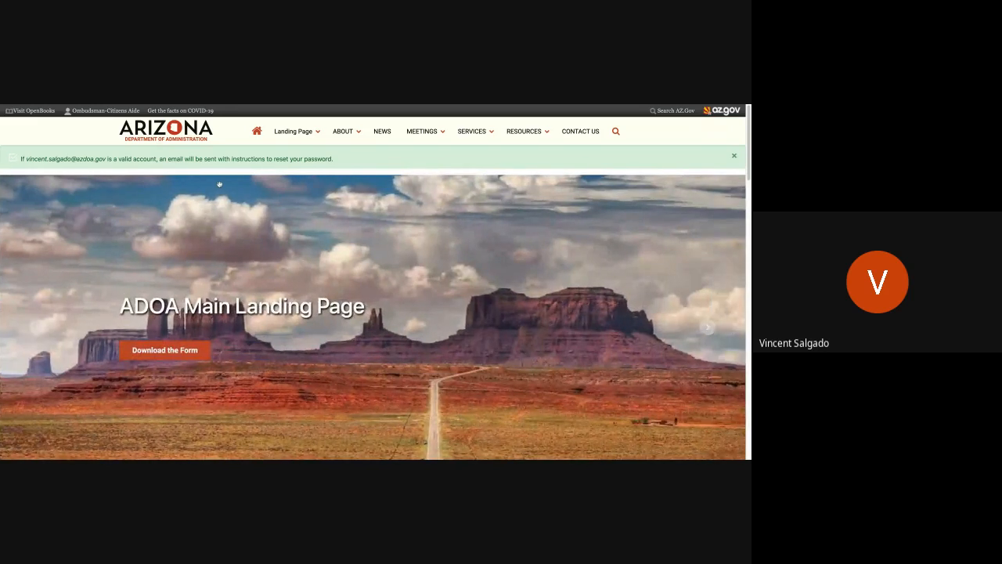
Reload the training site's landing page, go to the Contact Us page and open its contact webform for building.
key("ctrl+r")
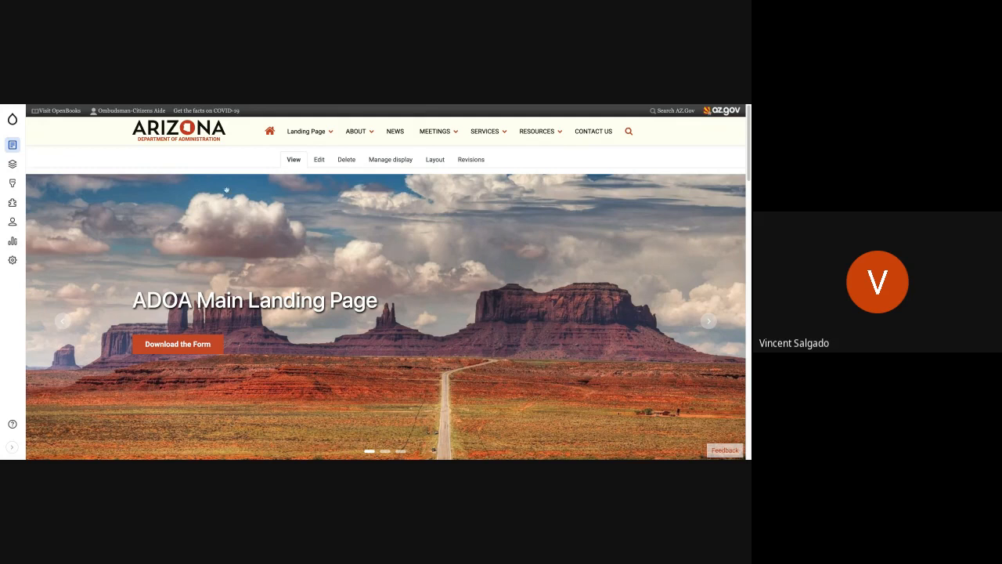
mouse_move(582, 133)
left_click(587, 131)
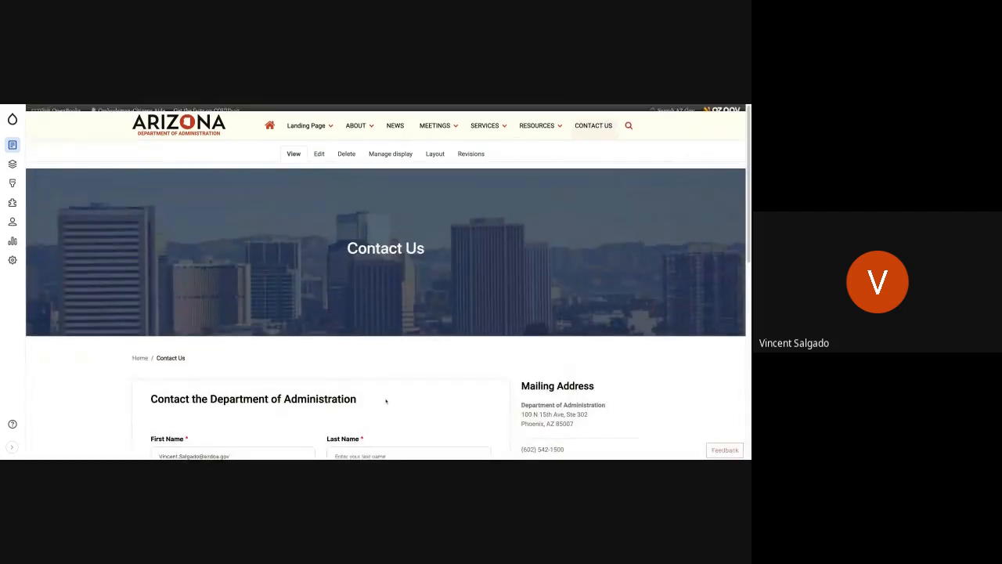
scroll(446, 395, "down", 3)
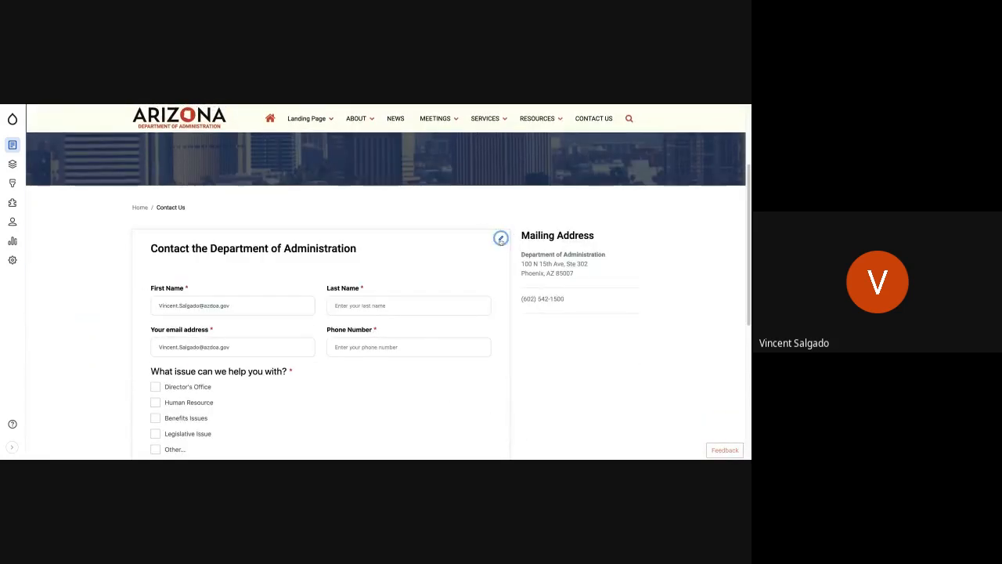
left_click(500, 238)
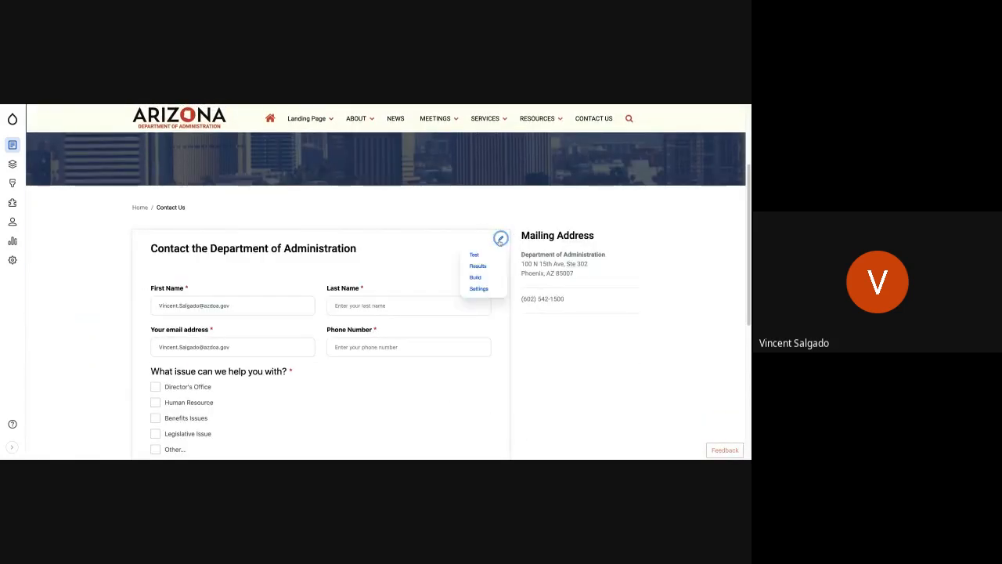
left_click(482, 277)
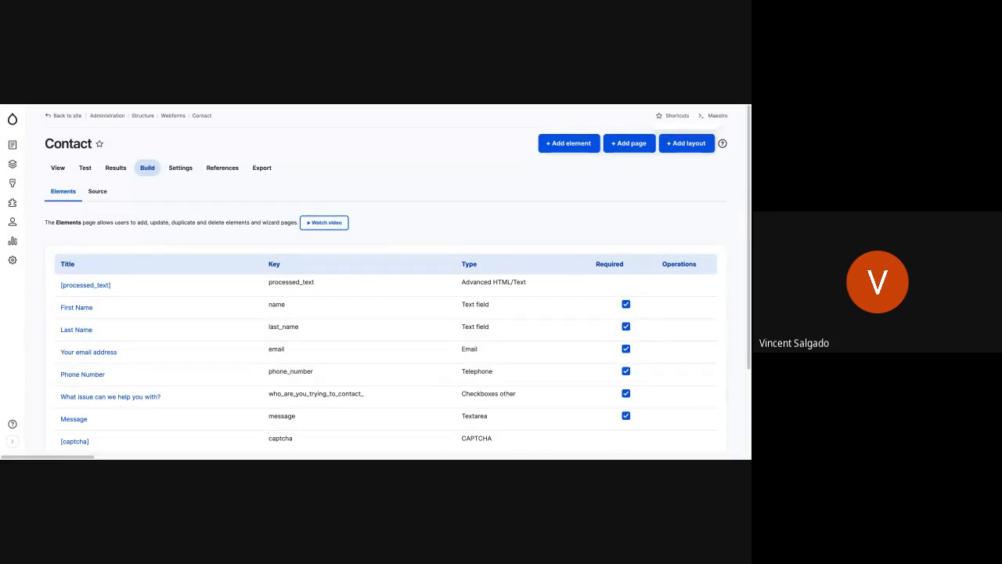
Open the Contact webform's Emails / Handlers settings and review the existing confirmation and notification handlers.
left_click(181, 168)
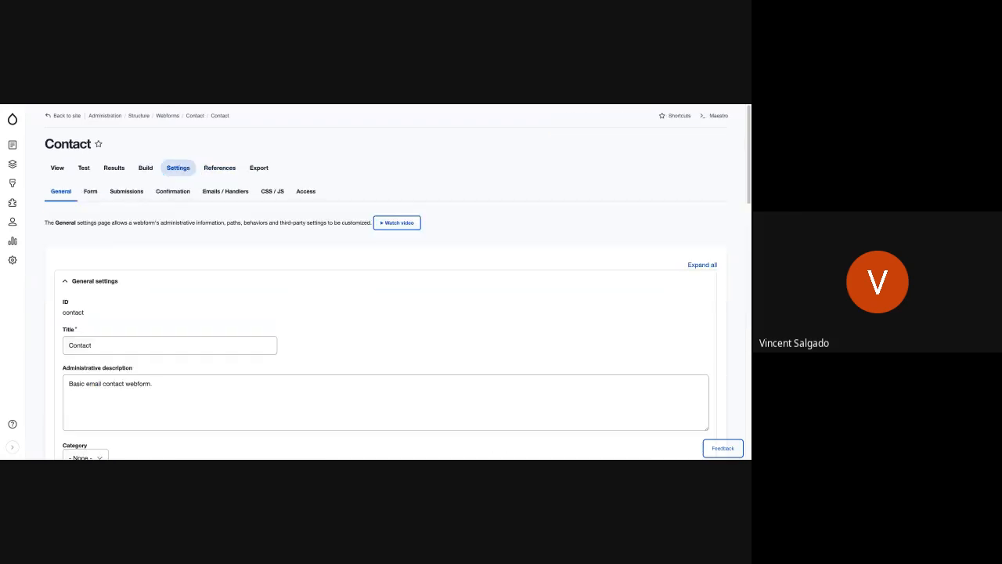
left_click(239, 191)
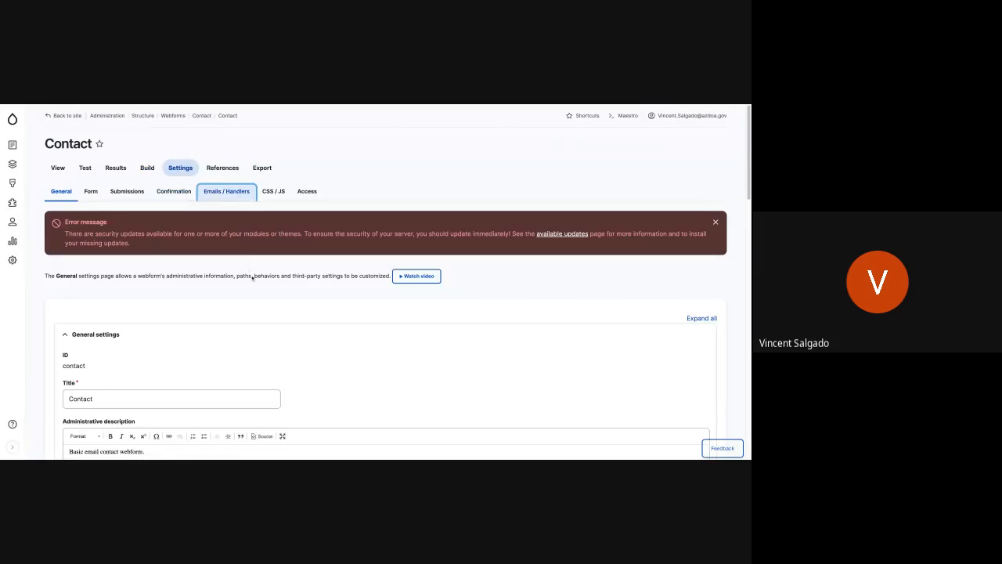
scroll(230, 311, "down", 1)
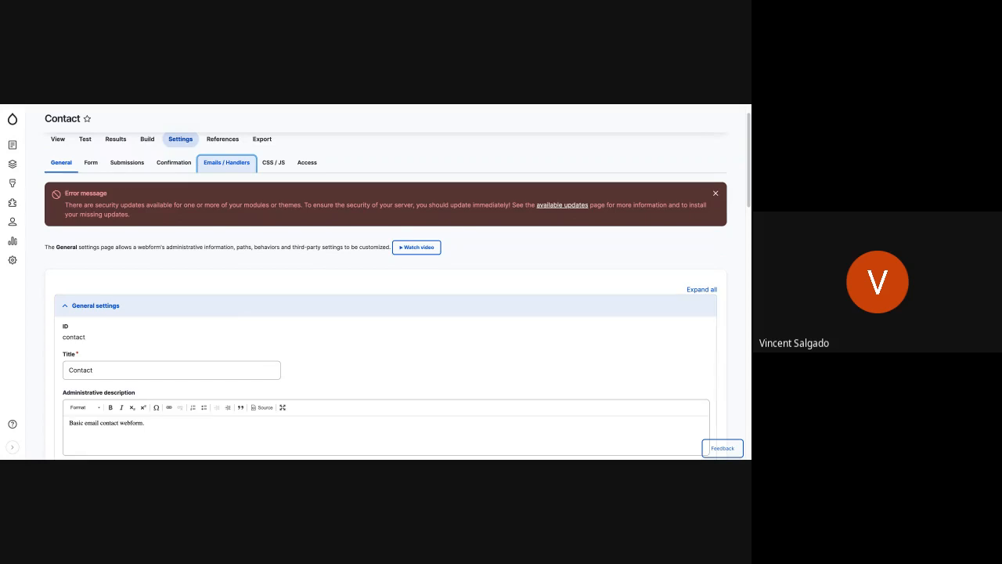
scroll(102, 349, "down", 1)
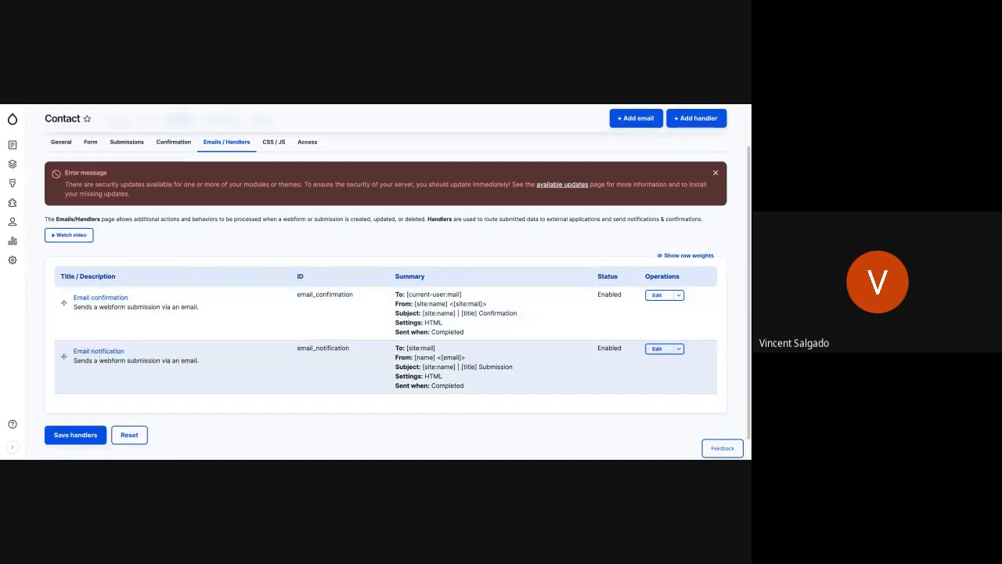
scroll(492, 306, "down", 1)
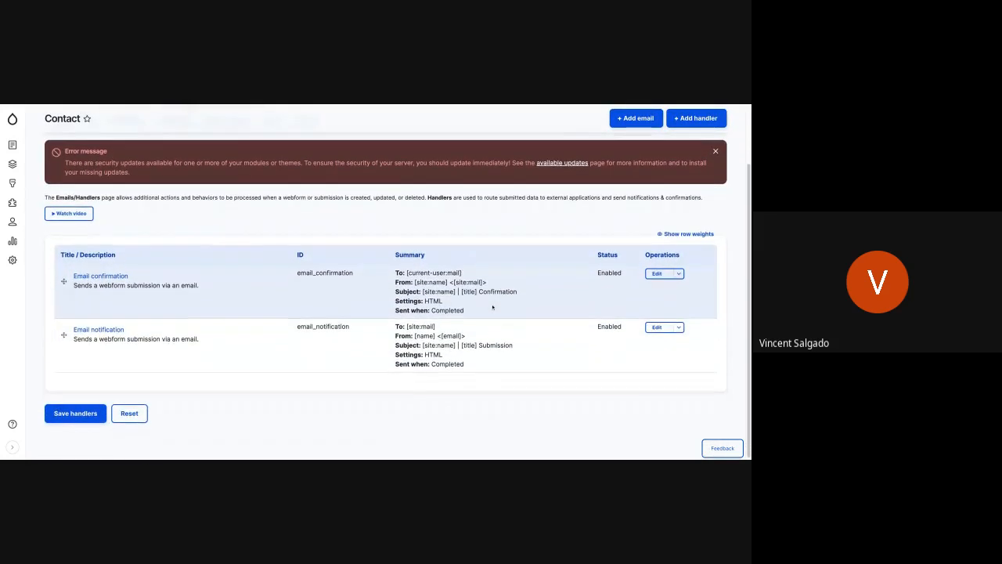
scroll(110, 246, "up", 1)
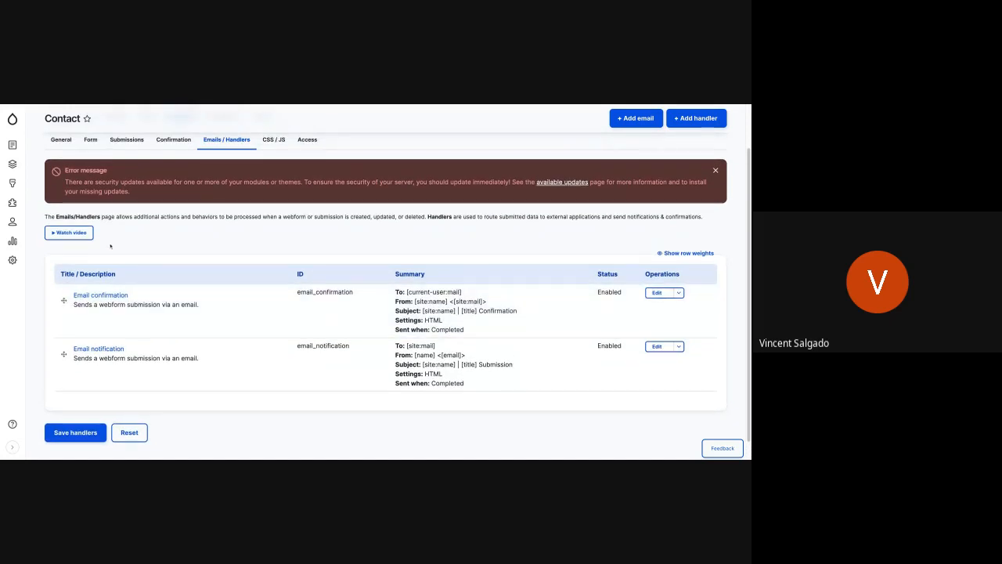
scroll(157, 356, "down", 1)
scroll(158, 362, "up", 2)
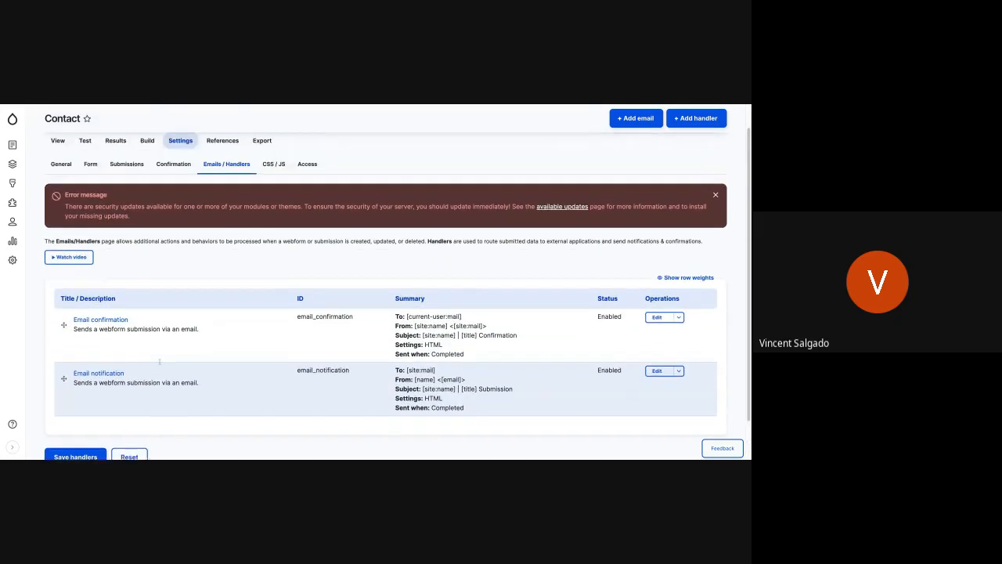
scroll(158, 362, "up", 1)
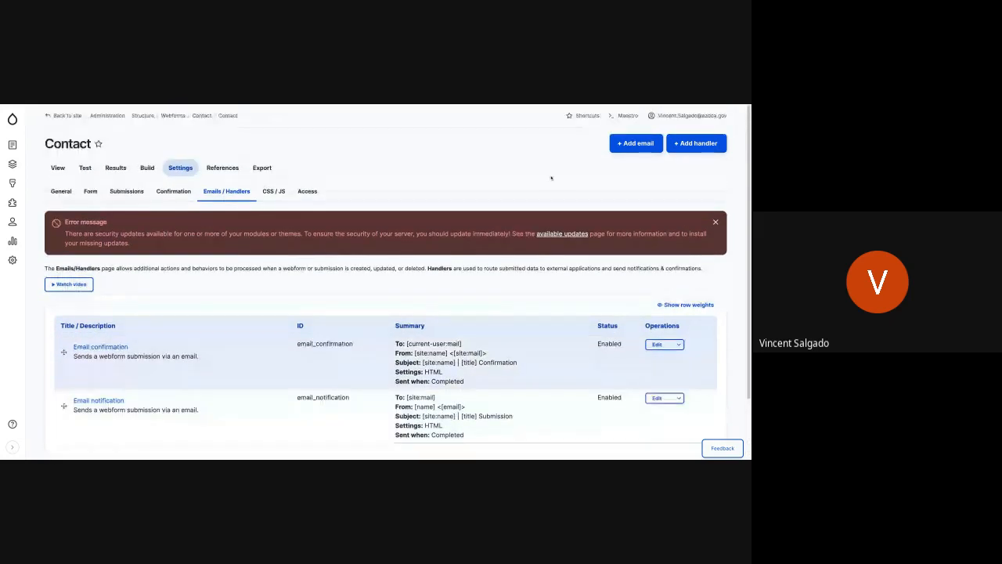
Add a new email handler to the Contact webform and title it "Human Resources Email".
left_click(653, 144)
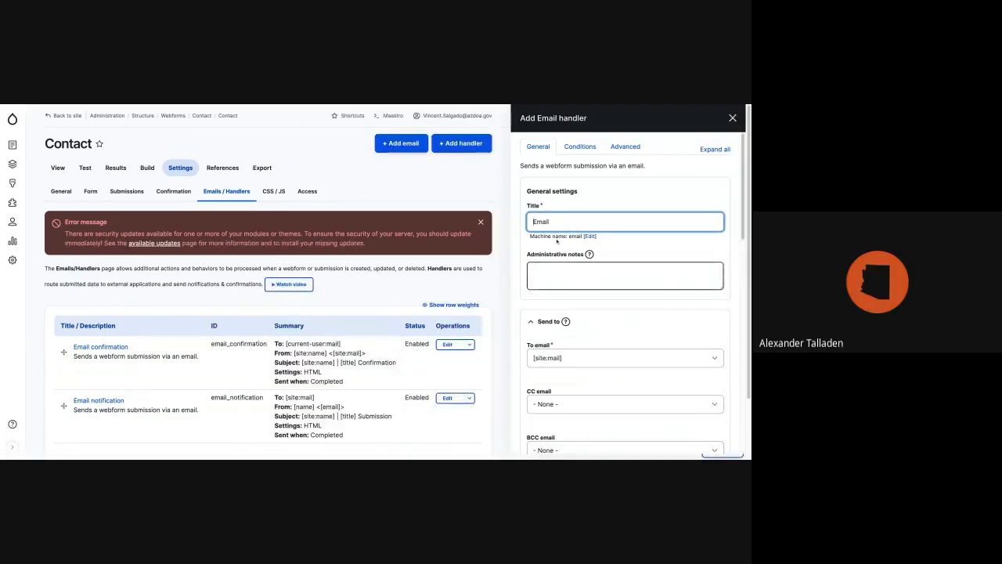
type("Human Res")
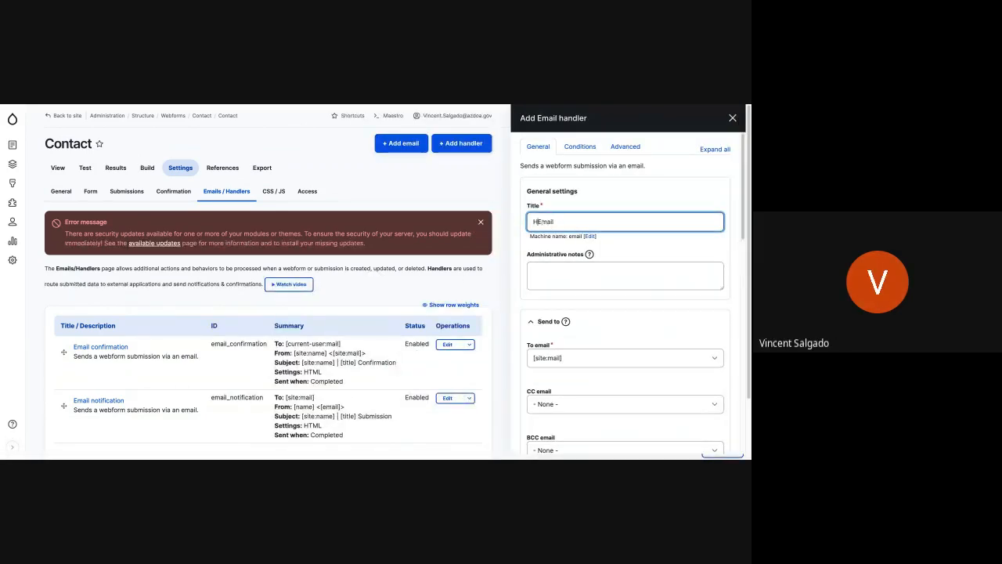
type("rouces")
key("BackSpace")
key("BackSpace")
key("BackSpace")
key("BackSpace")
key("BackSpace")
key("BackSpace")
type("ources")
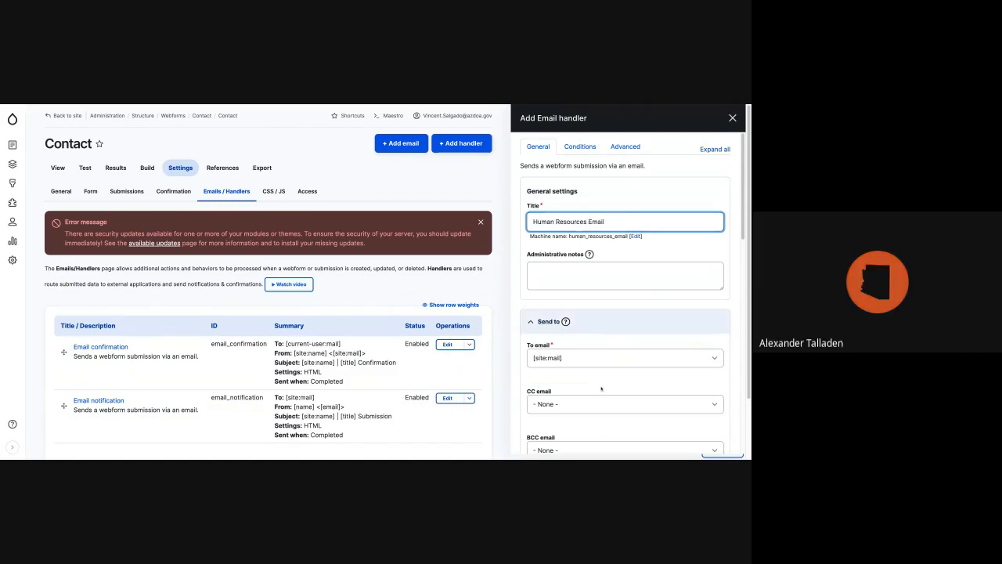
Send the handler's message to a custom To email address and enter the human resources department's email.
scroll(569, 363, "down", 1)
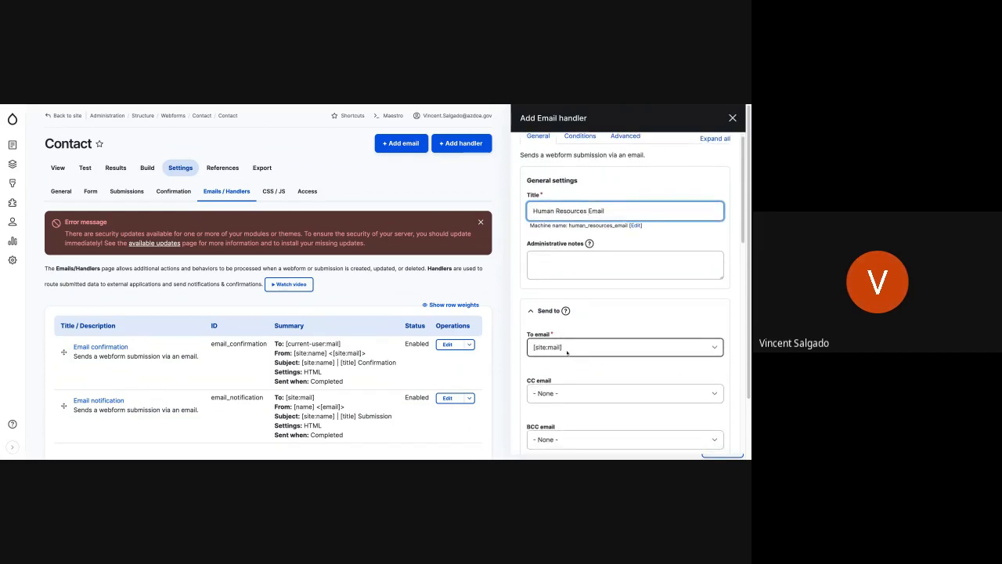
left_click(568, 350)
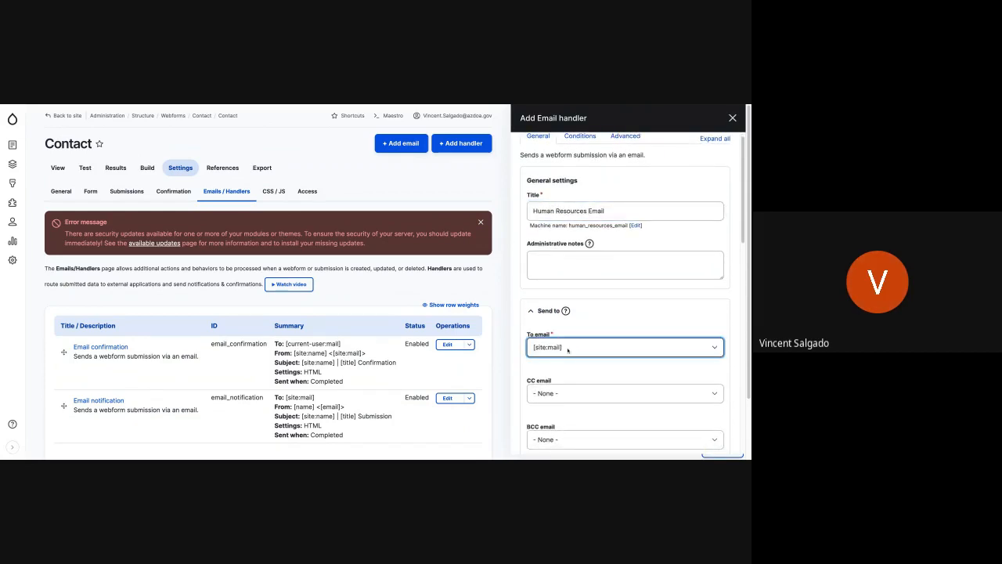
left_click(576, 333)
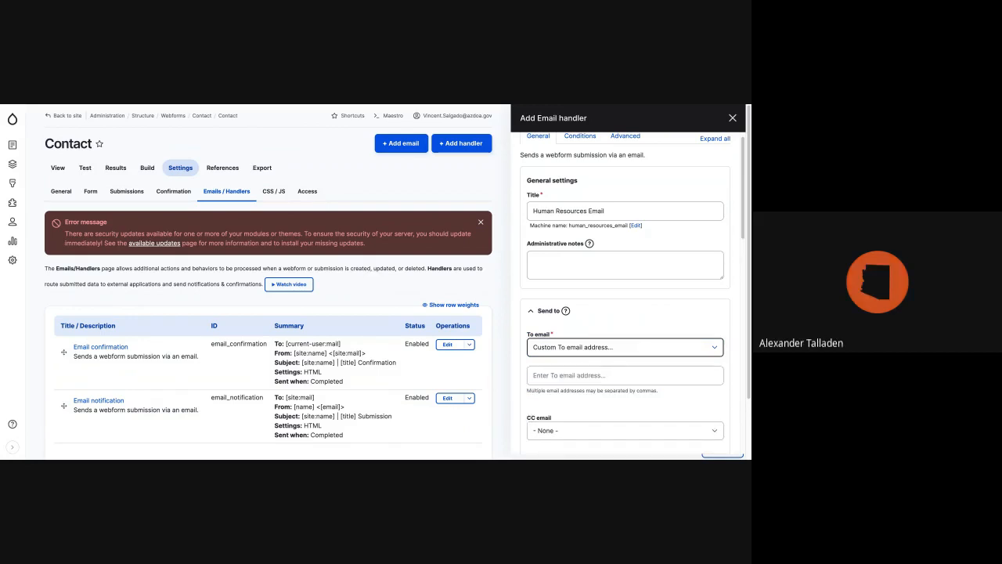
left_click(574, 376)
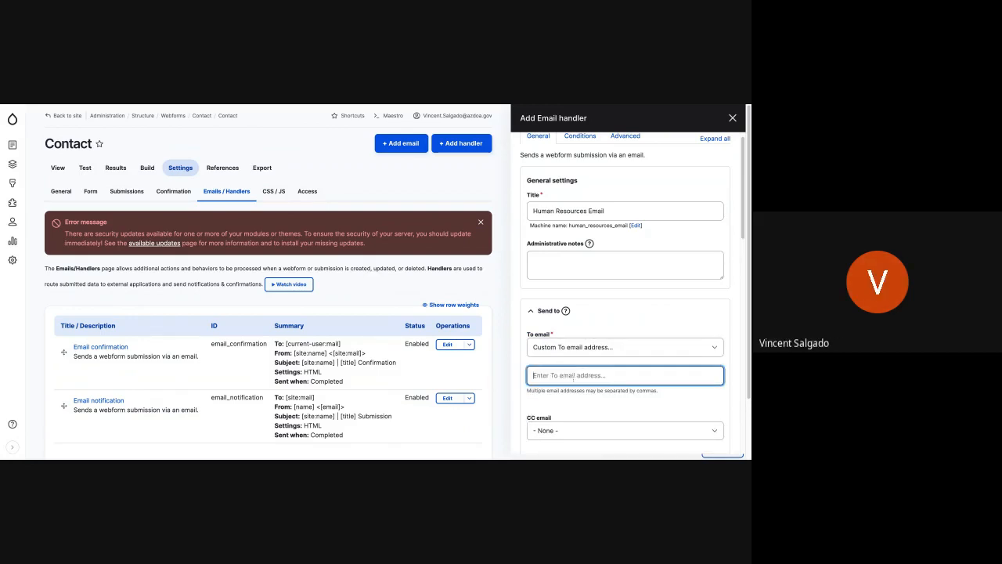
Look through the email handler's CC, sender, reply-to and message subject and body settings.
scroll(555, 402, "down", 2)
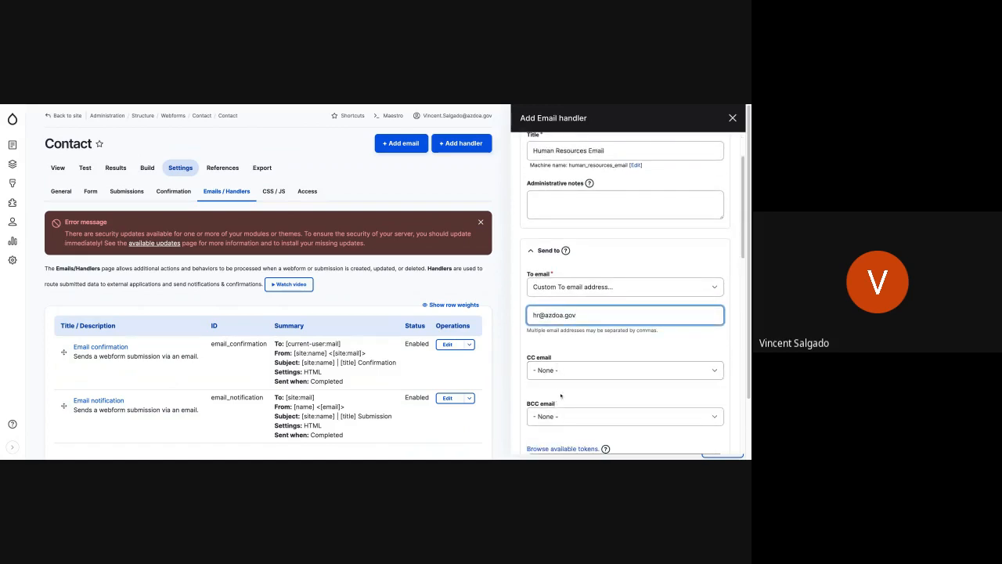
scroll(559, 400, "down", 6)
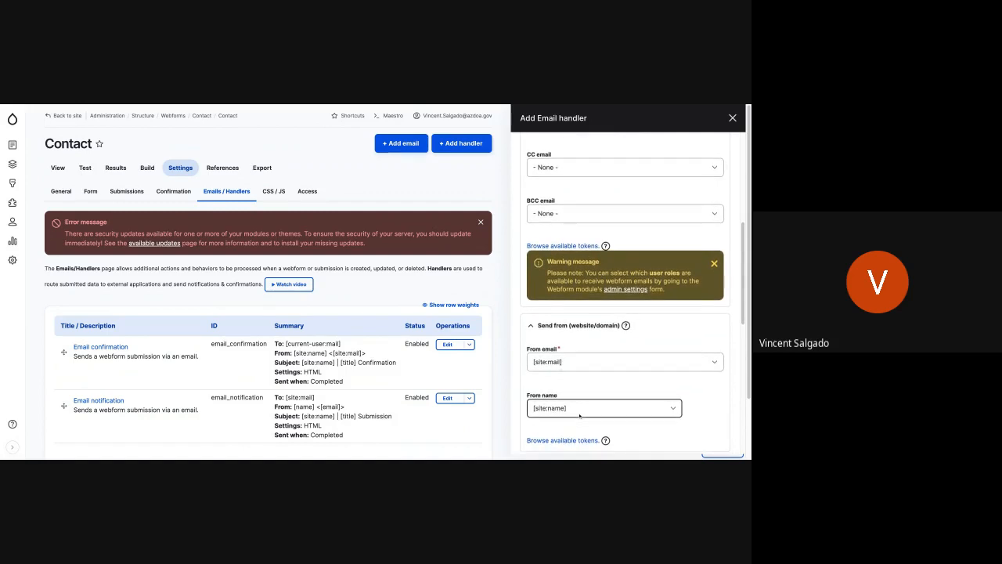
scroll(579, 416, "down", 3)
scroll(626, 291, "down", 4)
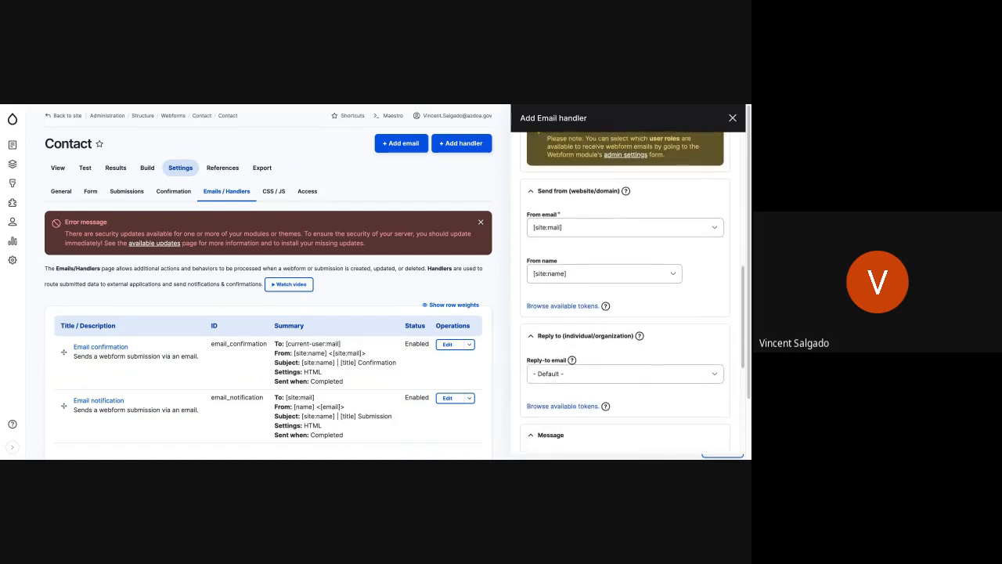
scroll(625, 291, "down", 2)
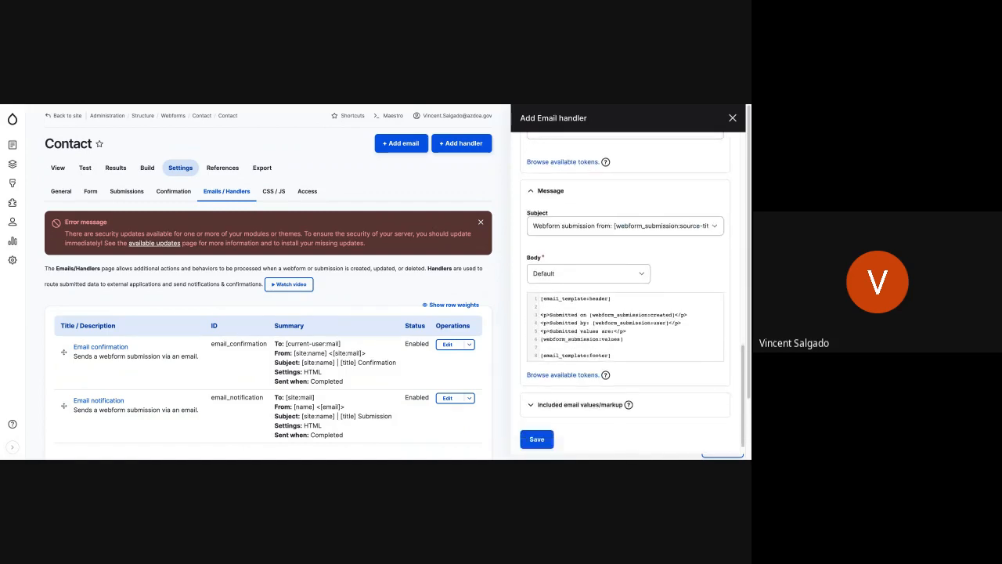
scroll(625, 292, "up", 10)
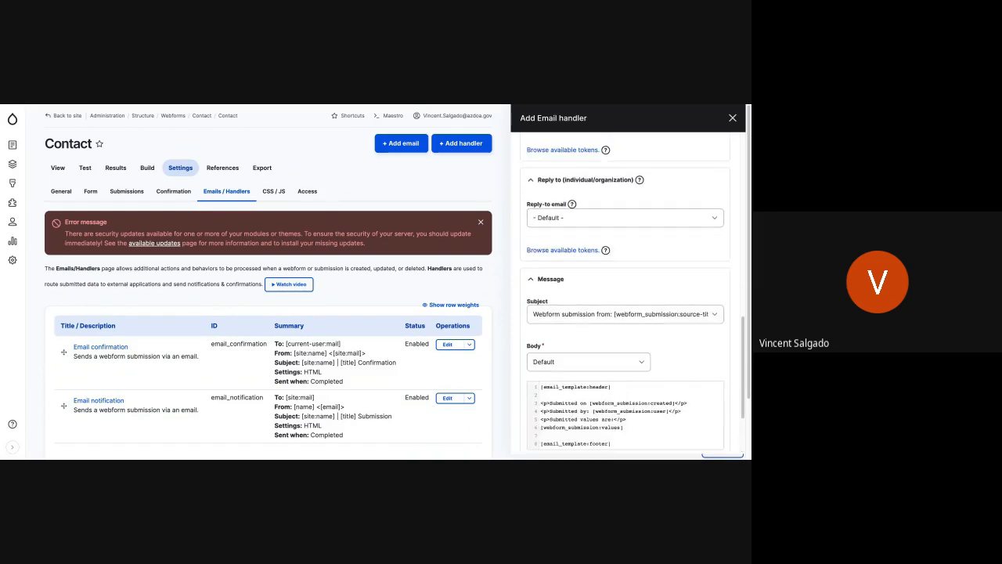
scroll(626, 291, "up", 2)
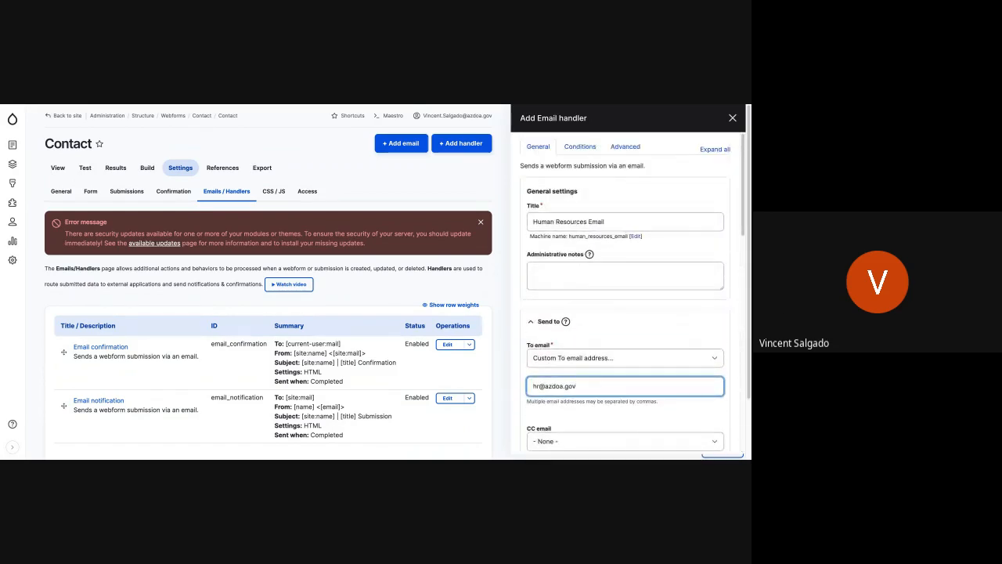
Set the handler's conditional logic to Enabled if All conditions are met, with the Human Resource checkbox Checked, and return to its general settings.
left_click(581, 148)
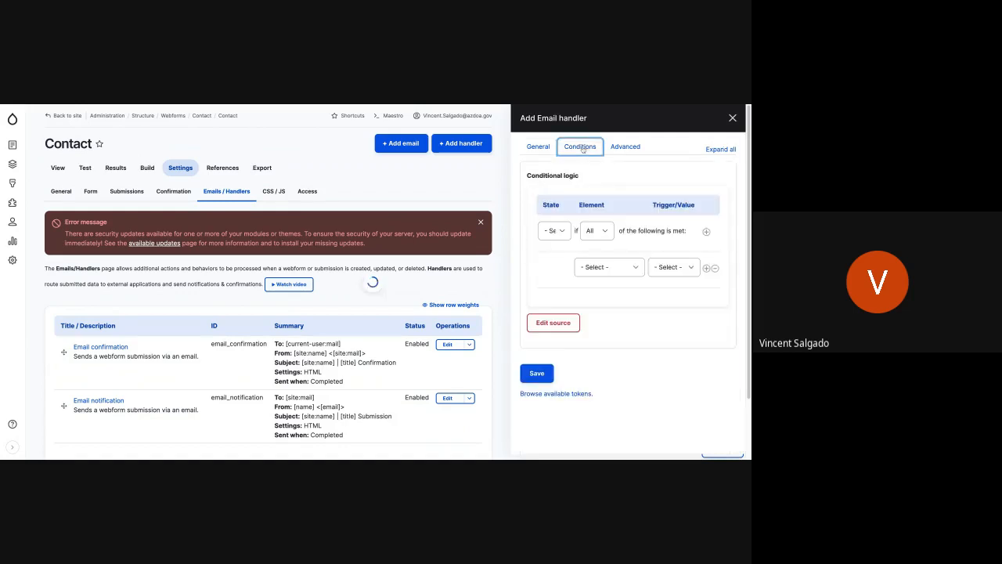
left_click(561, 231)
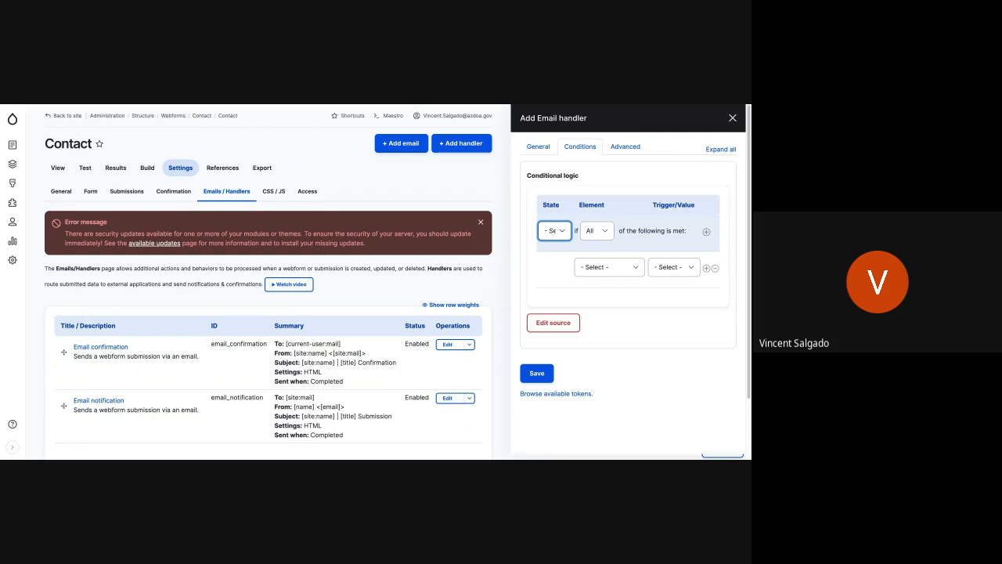
left_click(559, 242)
left_click(605, 231)
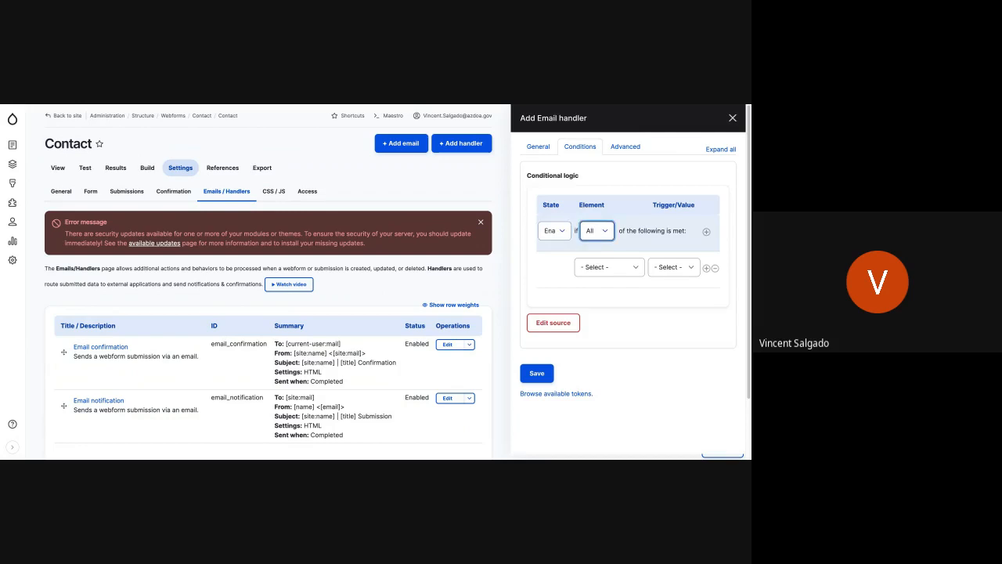
left_click(602, 267)
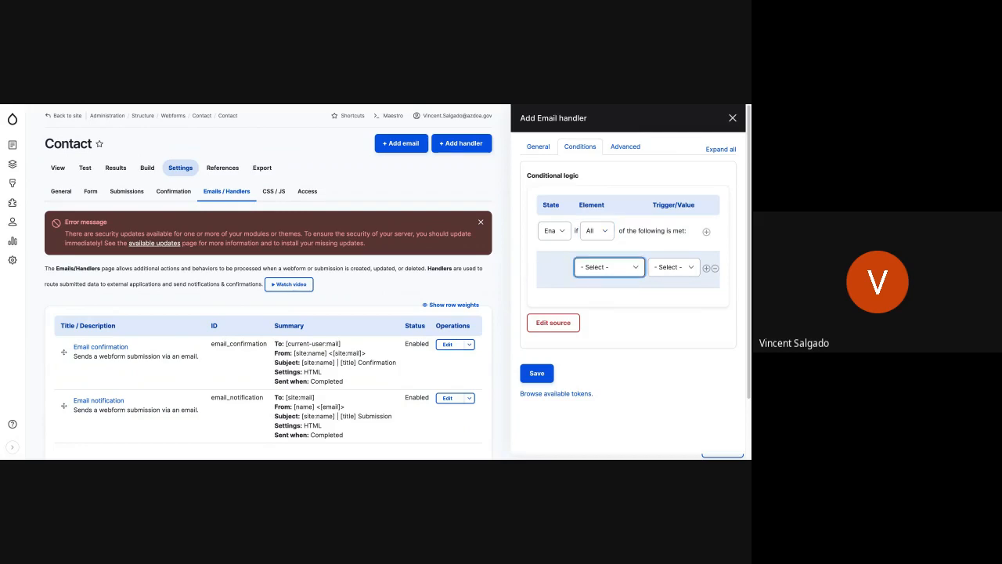
left_click(654, 295)
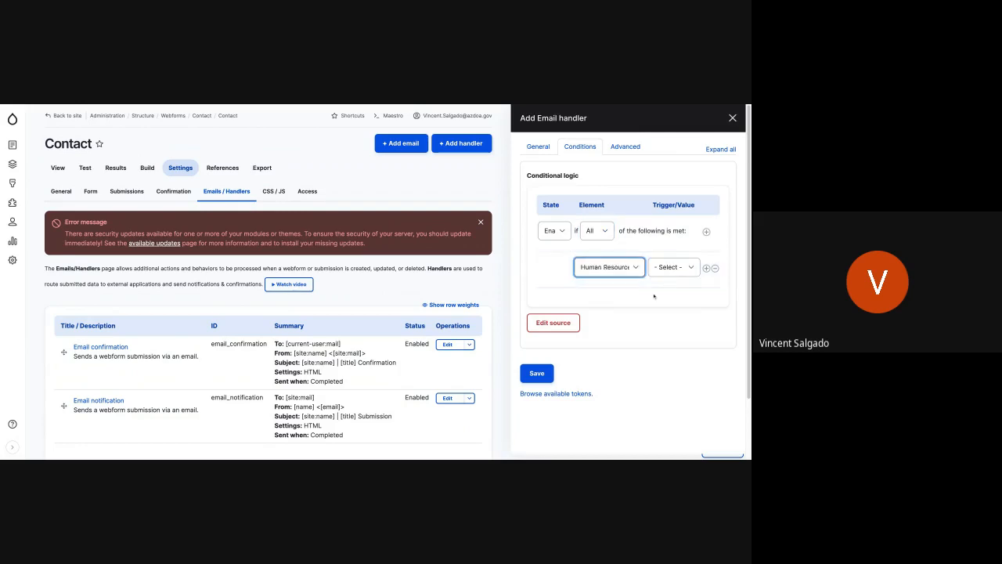
left_click(680, 265)
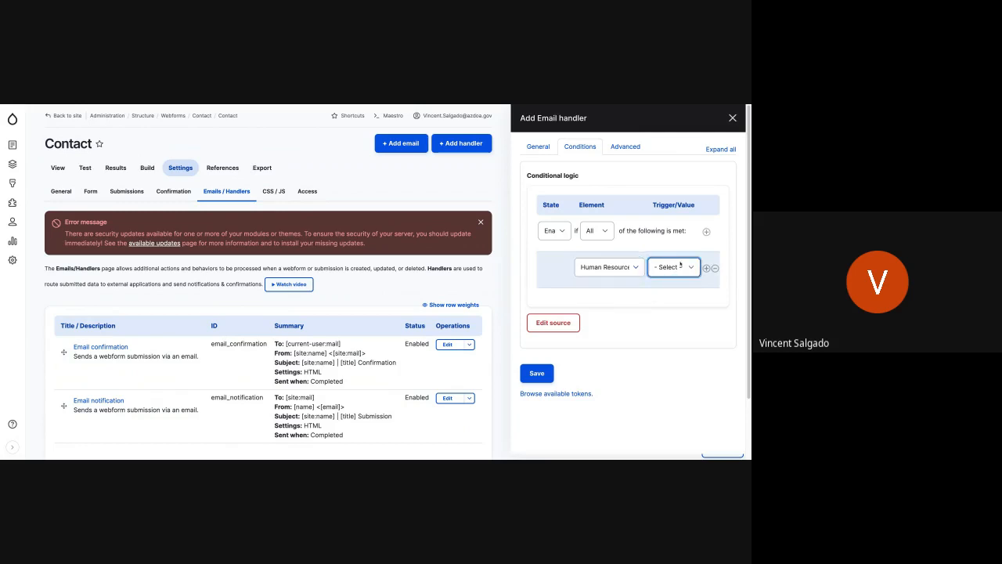
left_click(666, 303)
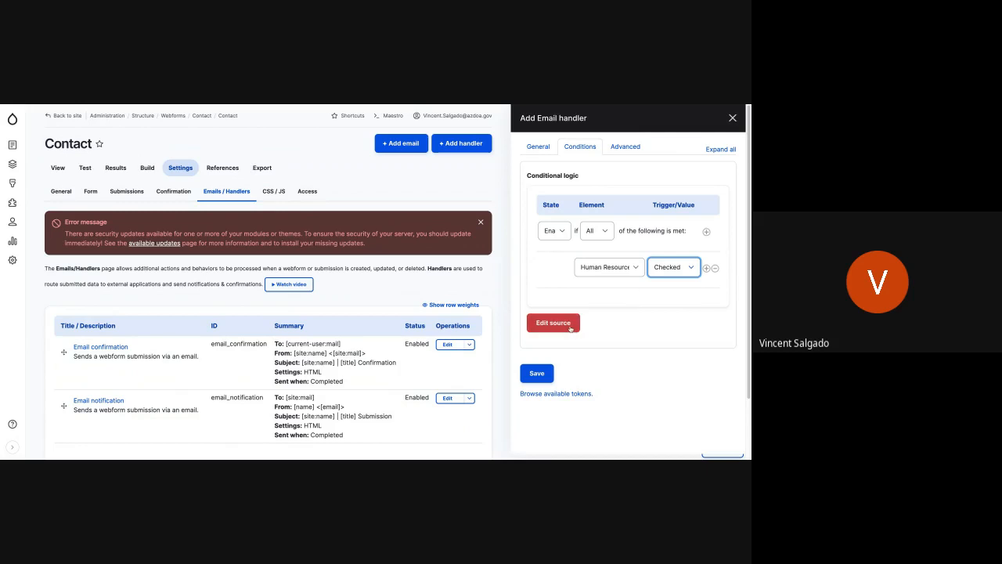
left_click(537, 375)
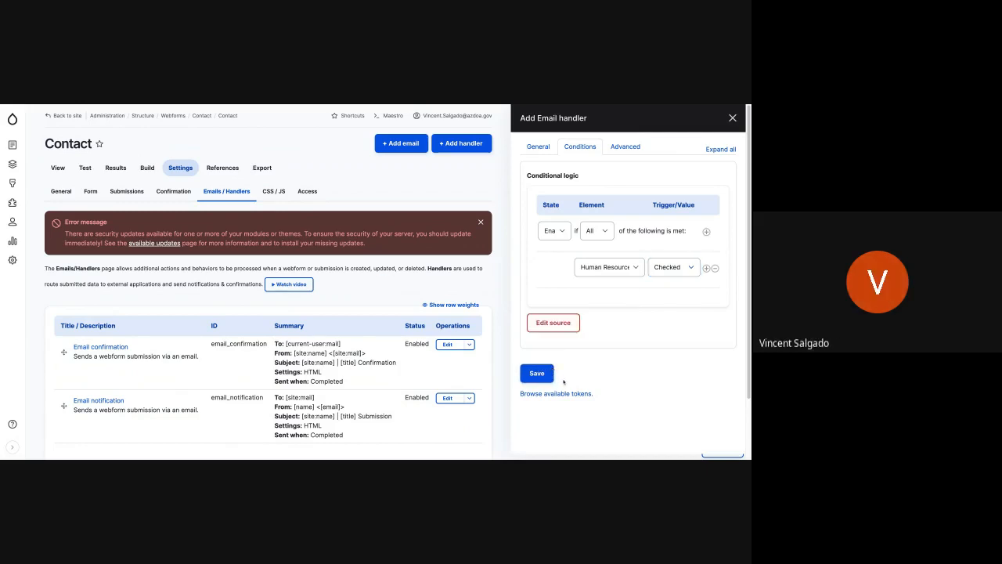
left_click(537, 148)
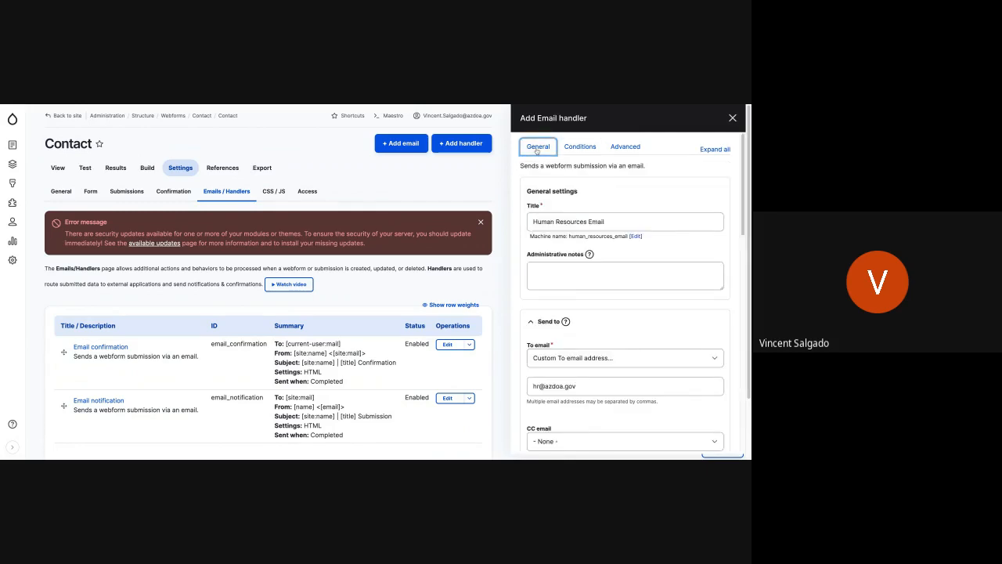
Try to save the Human Resources Email handler, close its form and reload the webform's handlers page.
scroll(588, 310, "down", 1)
scroll(588, 311, "down", 15)
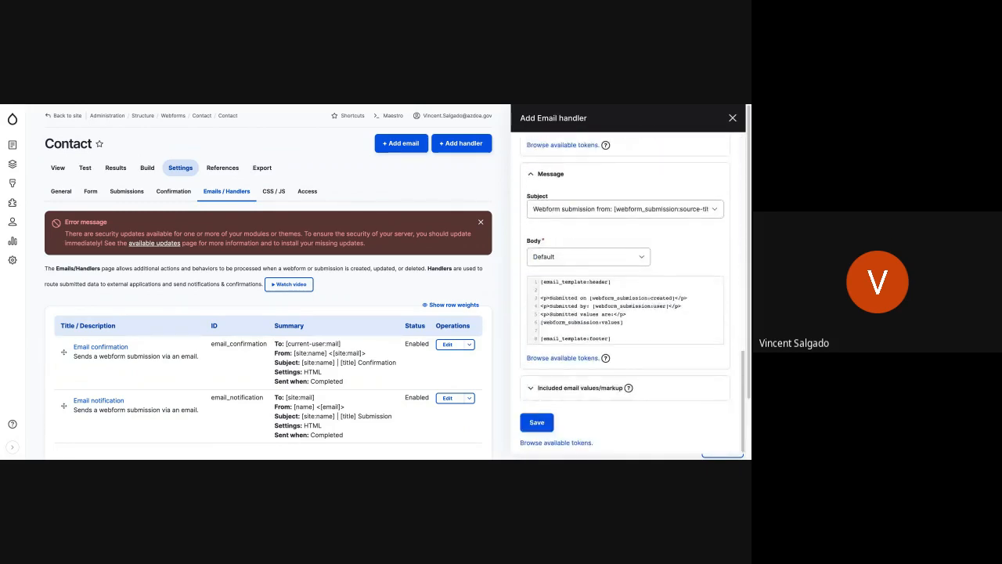
left_click(539, 426)
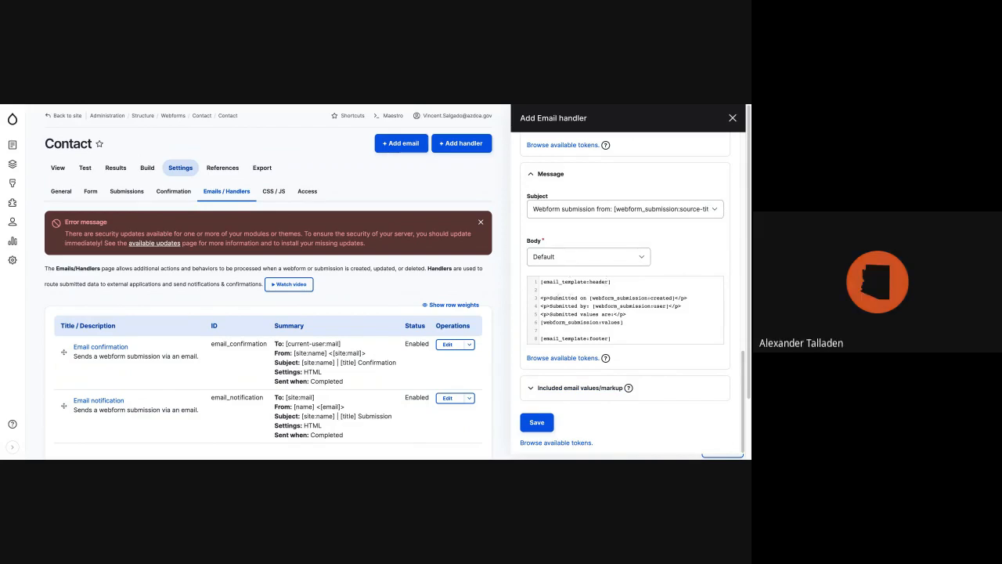
left_click(543, 424)
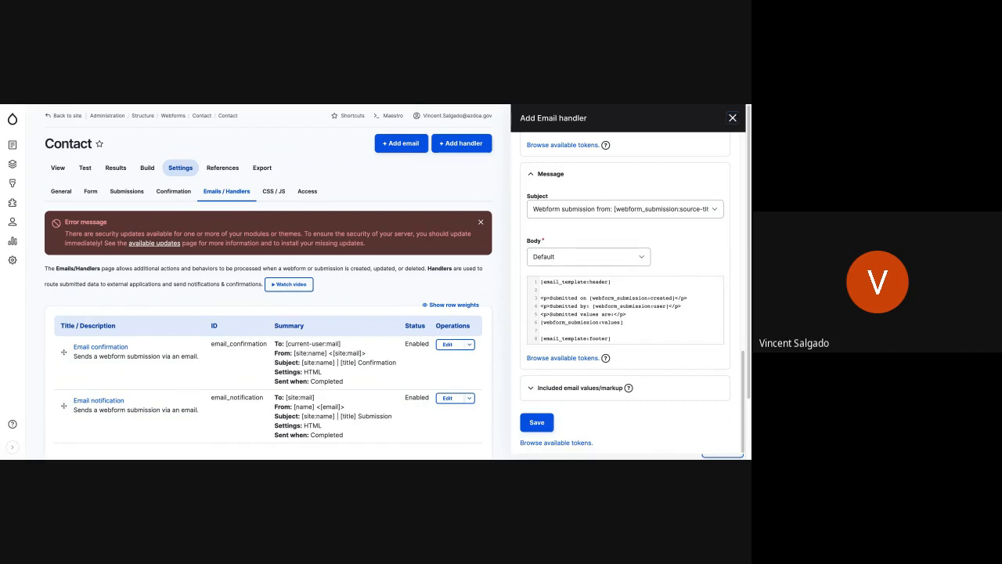
left_click(733, 118)
scroll(340, 323, "down", 2)
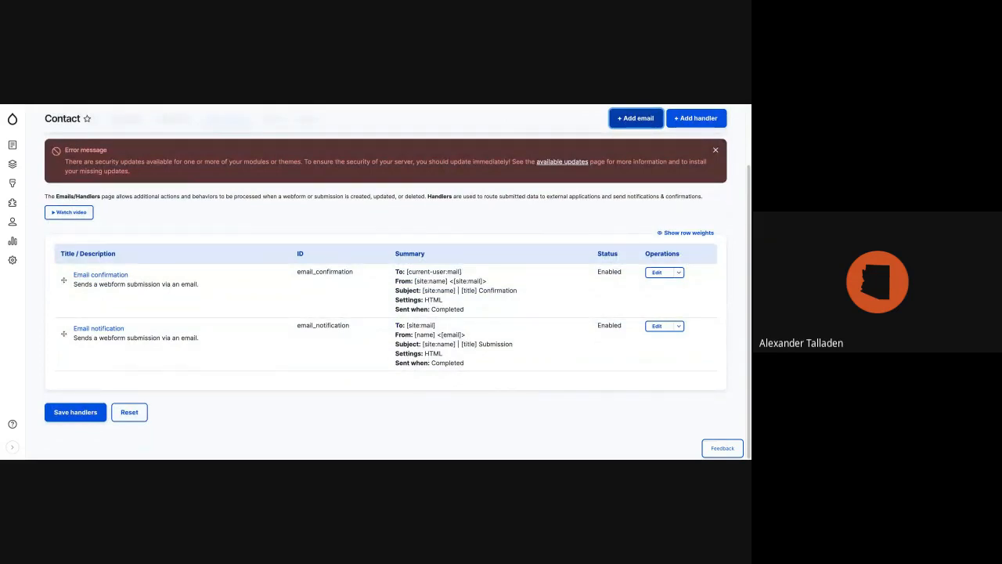
key("super+r")
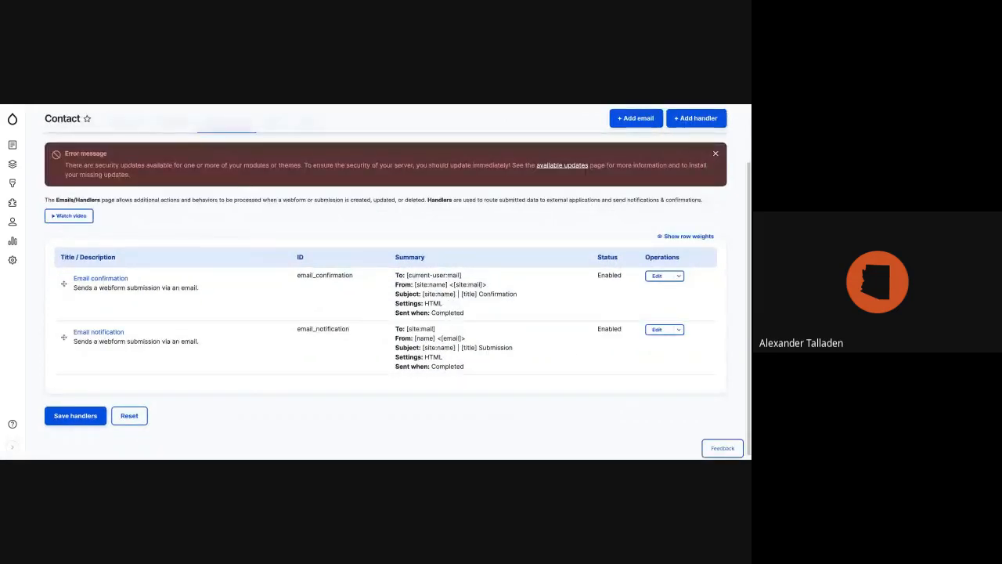
scroll(353, 299, "up", 2)
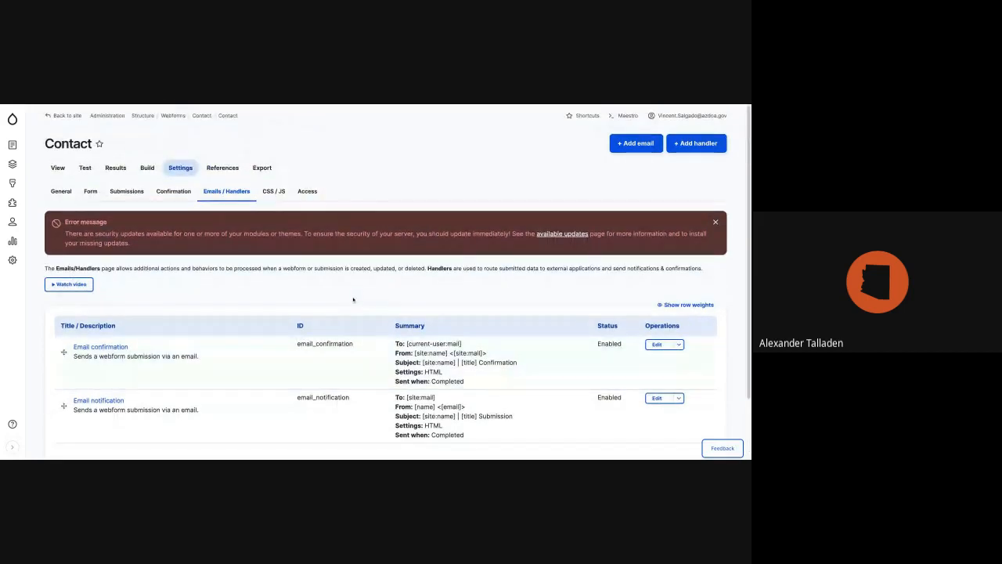
scroll(353, 299, "down", 1)
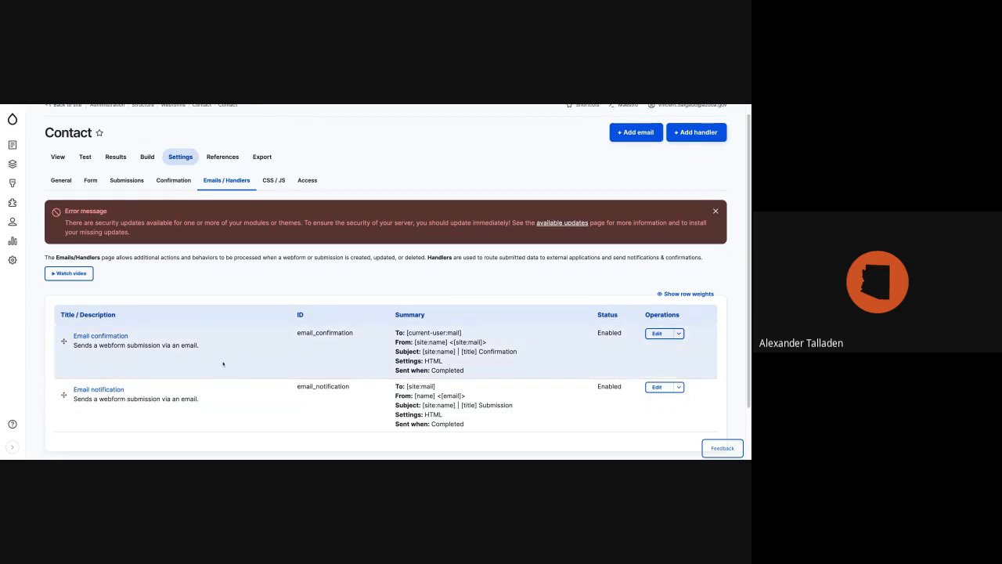
Look through the handler types available for the Contact webform and close the list.
left_click(682, 135)
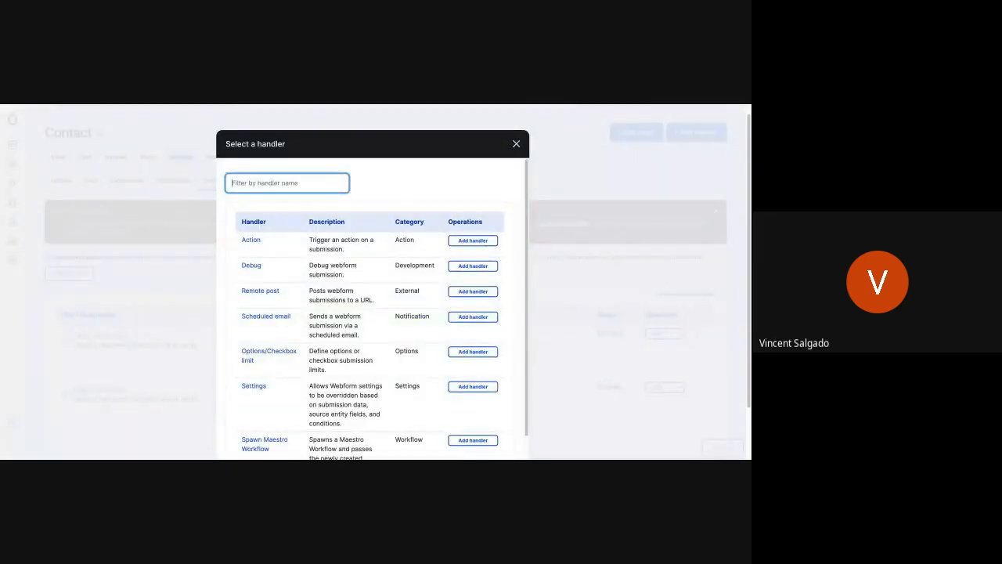
scroll(297, 360, "down", 1)
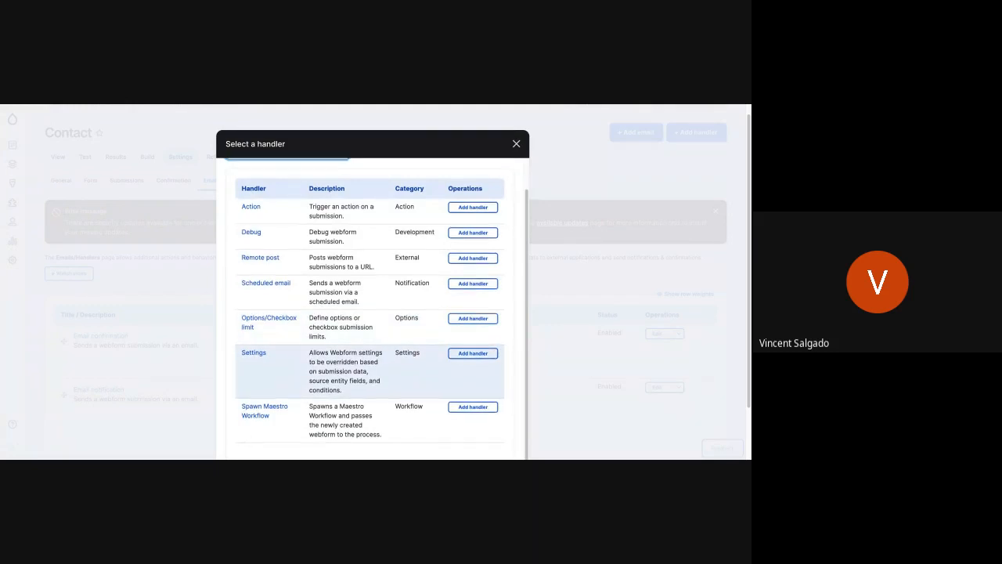
scroll(297, 360, "up", 1)
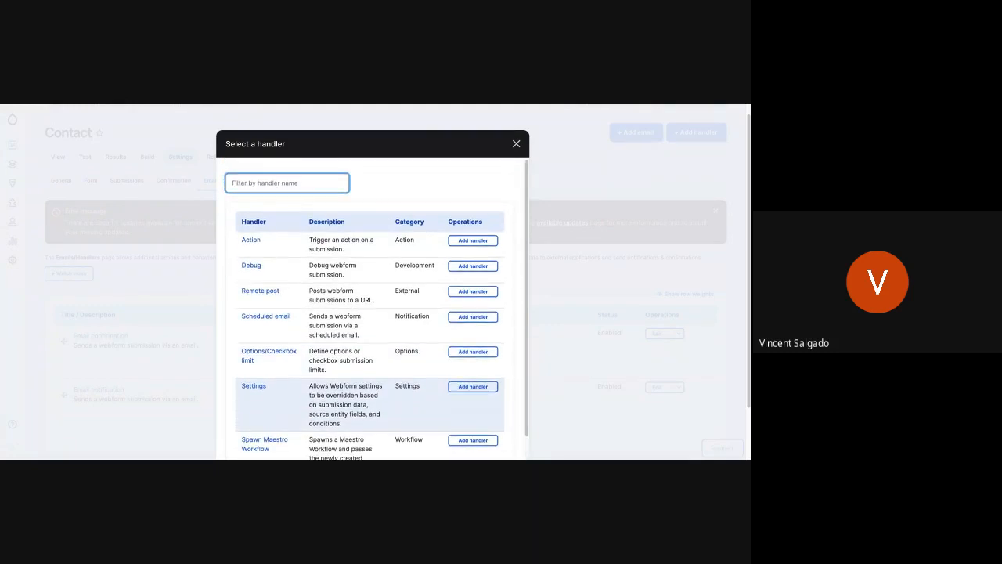
left_click(516, 143)
Add a new email handler to the Contact webform and title it "Test Email".
left_click(638, 133)
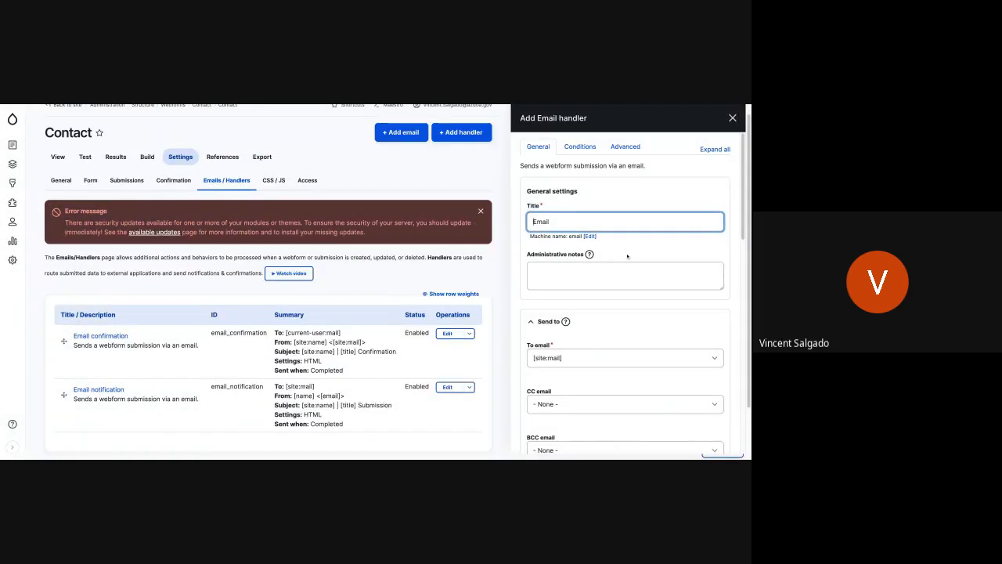
left_click(580, 146)
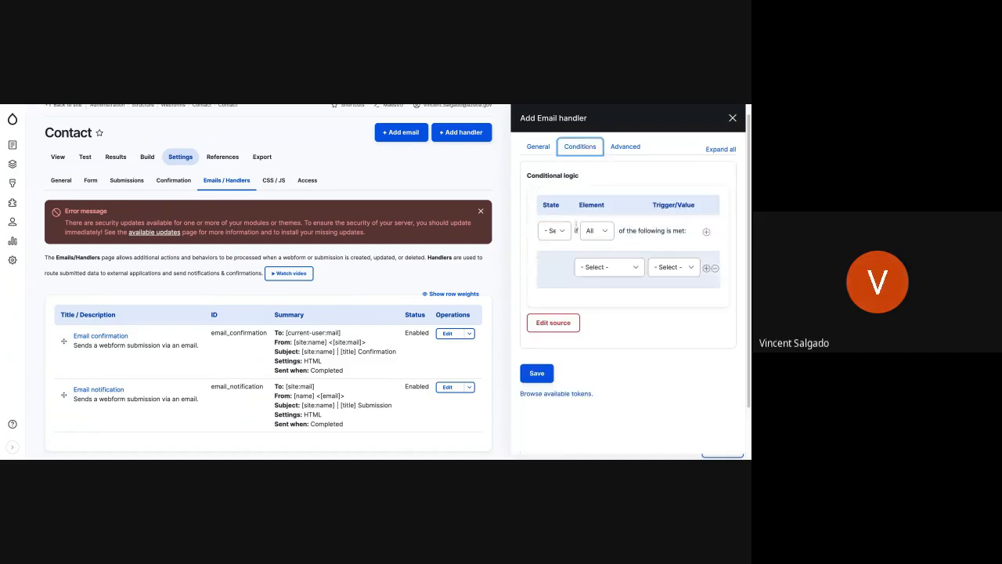
left_click(613, 266)
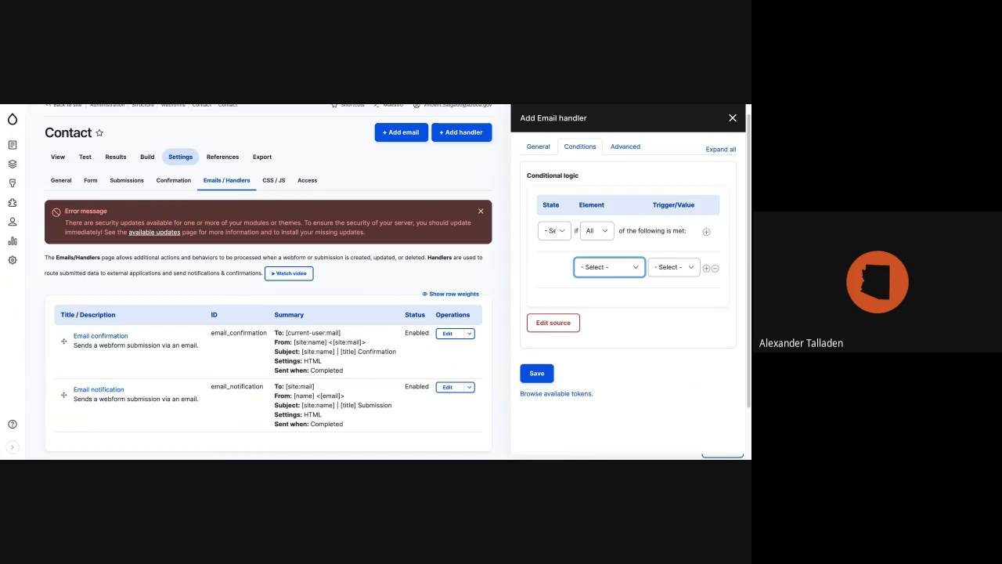
left_click(538, 147)
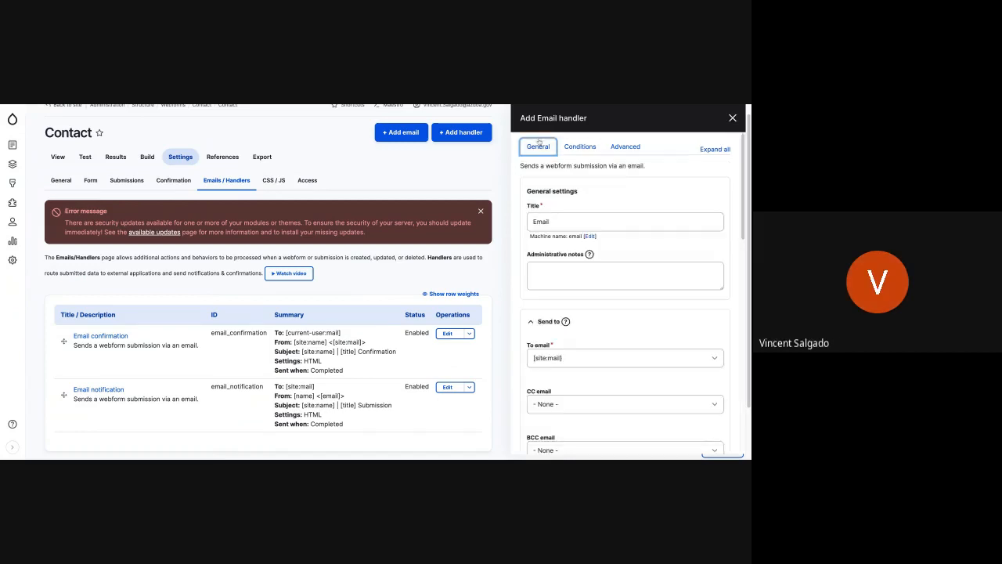
double_click(556, 221)
type("Test")
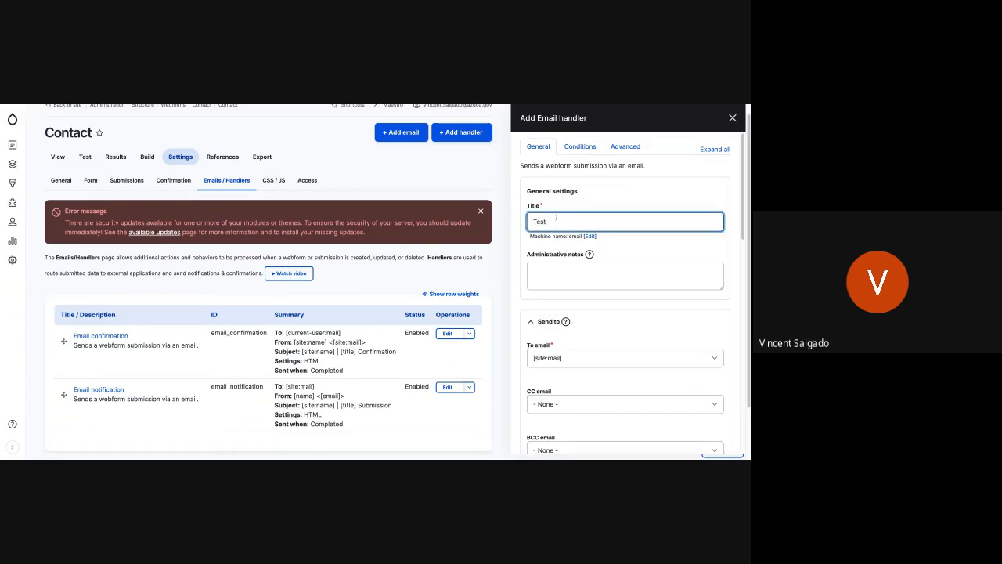
Send the Test Email handler's message to a custom To email address, entering the human resources department's email, and review the remaining settings.
scroll(596, 332, "down", 1)
left_click(593, 336)
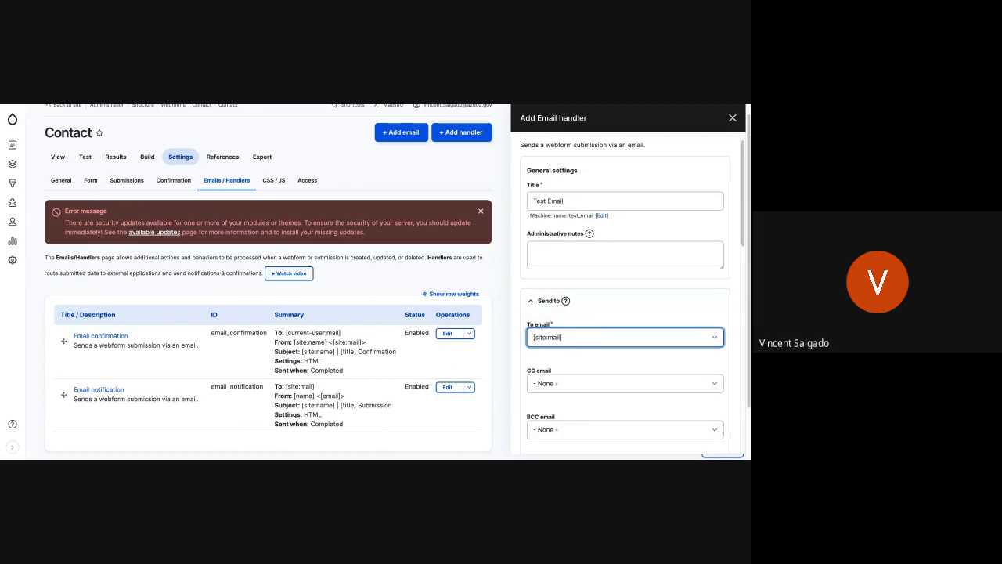
left_click(562, 360)
left_click(560, 362)
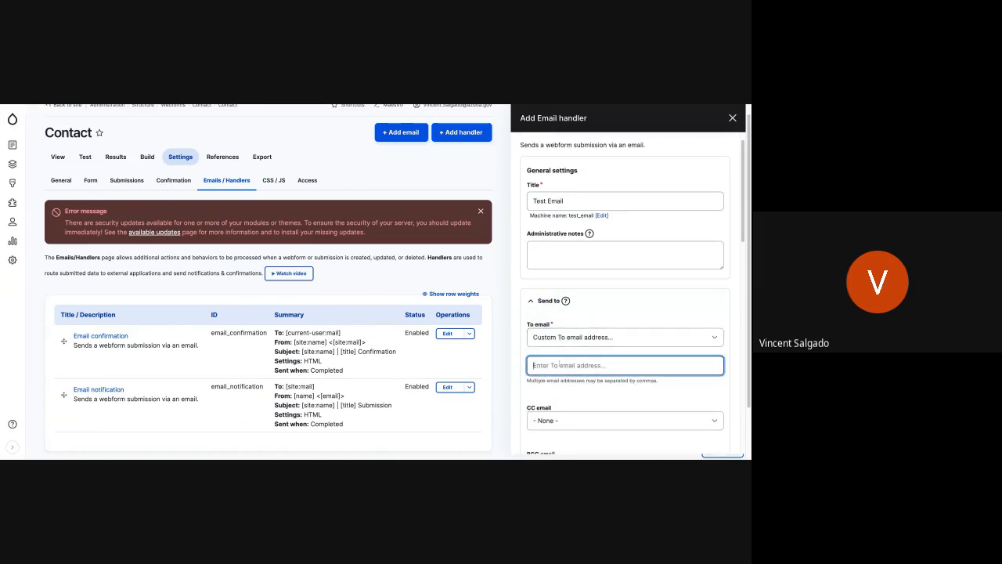
scroll(560, 355, "down", 4)
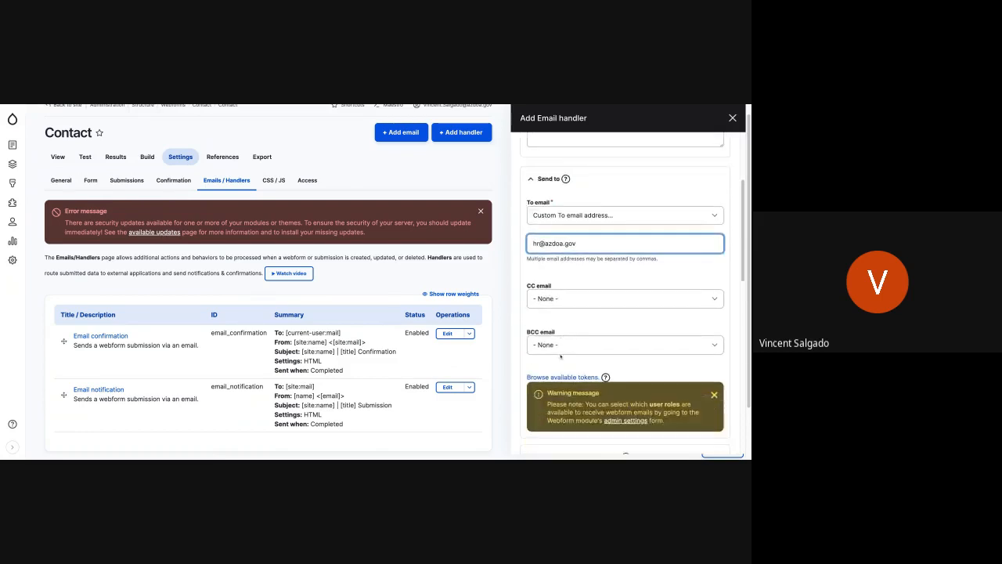
scroll(561, 355, "down", 5)
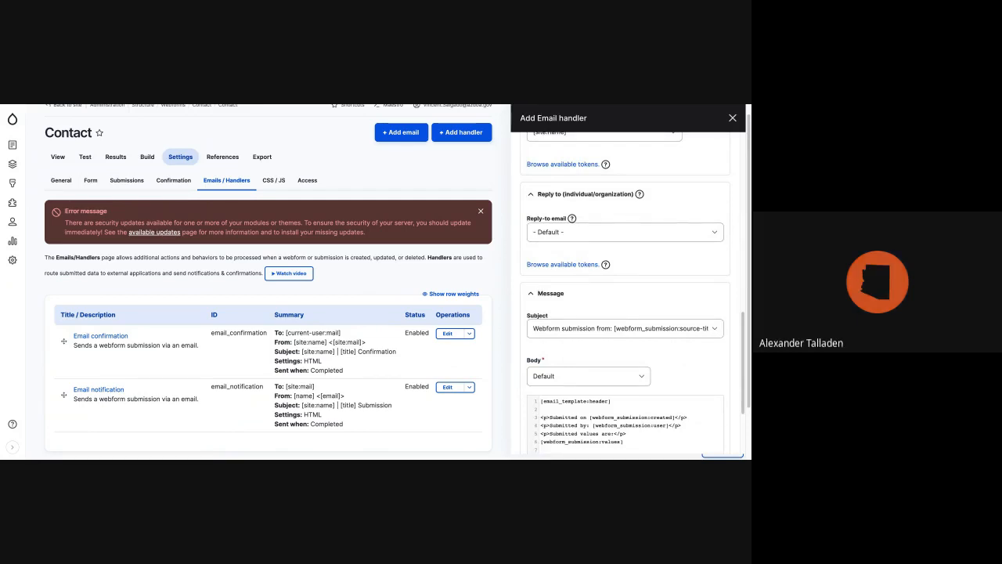
scroll(576, 307, "up", 10)
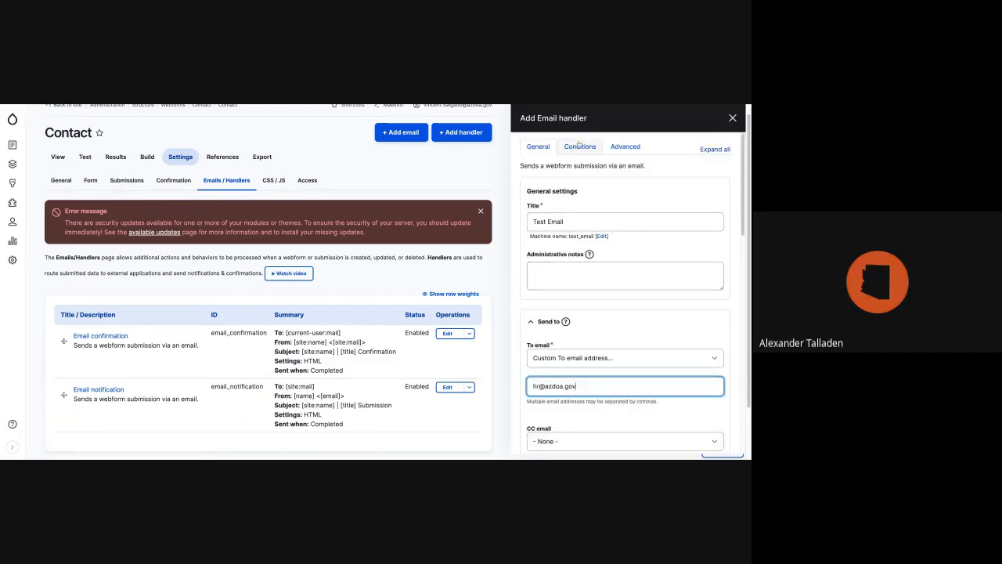
Set the Test Email handler's condition to the Human Resource element being Checked and save the handler.
left_click(580, 144)
left_click(623, 269)
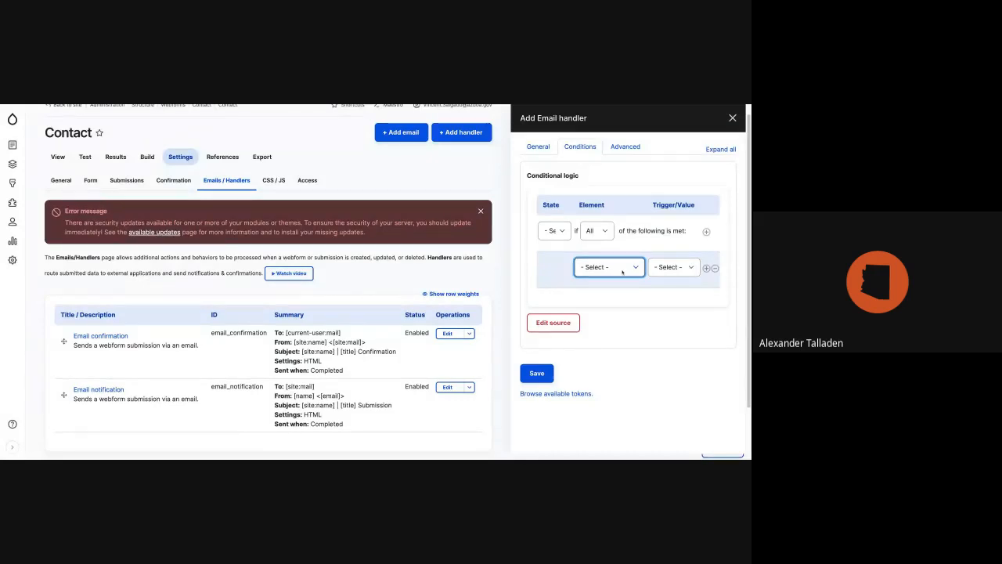
left_click(669, 268)
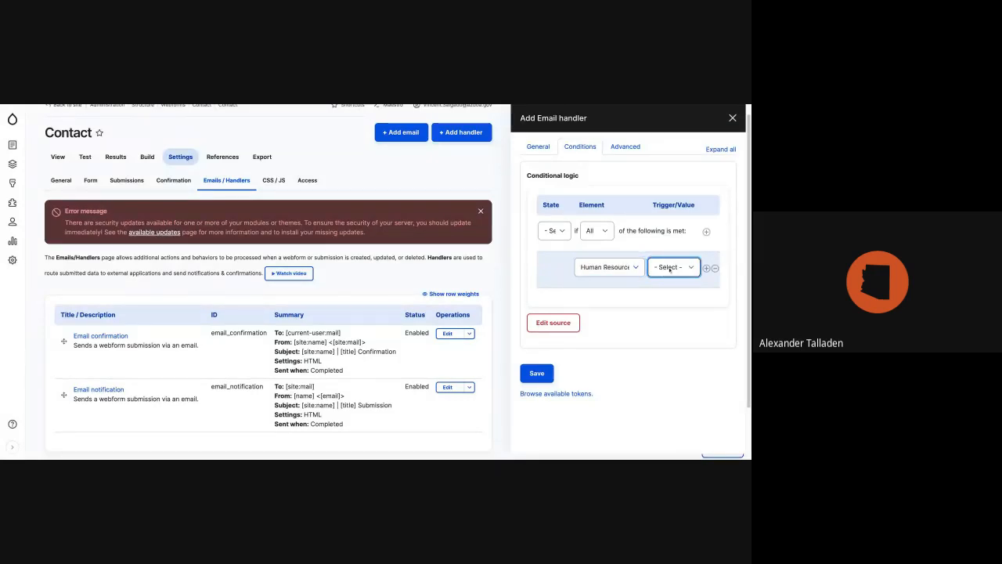
left_click(670, 283)
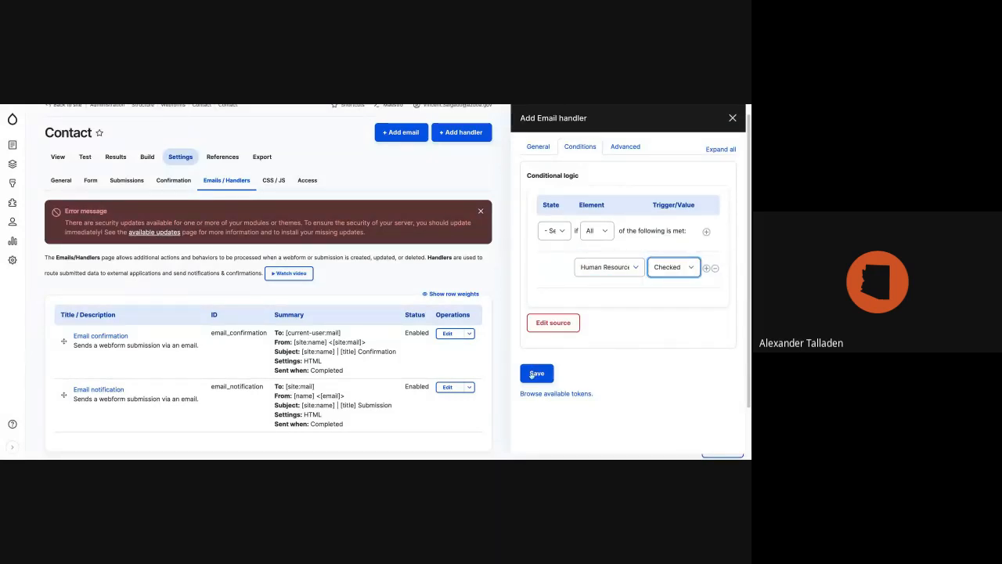
left_click(536, 372)
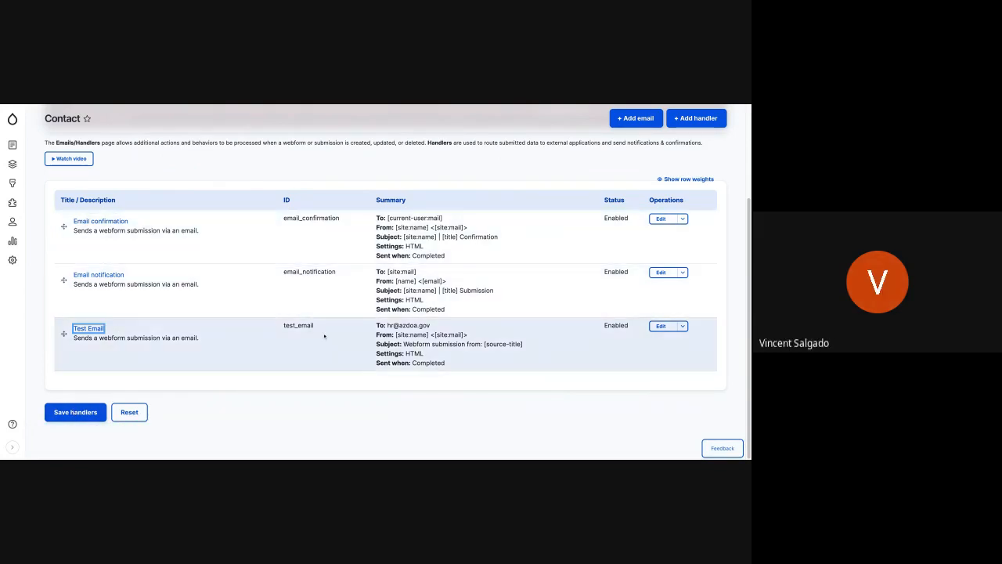
Disable the Test Email handler and save the webform's handlers.
left_click_drag(387, 325, 430, 325)
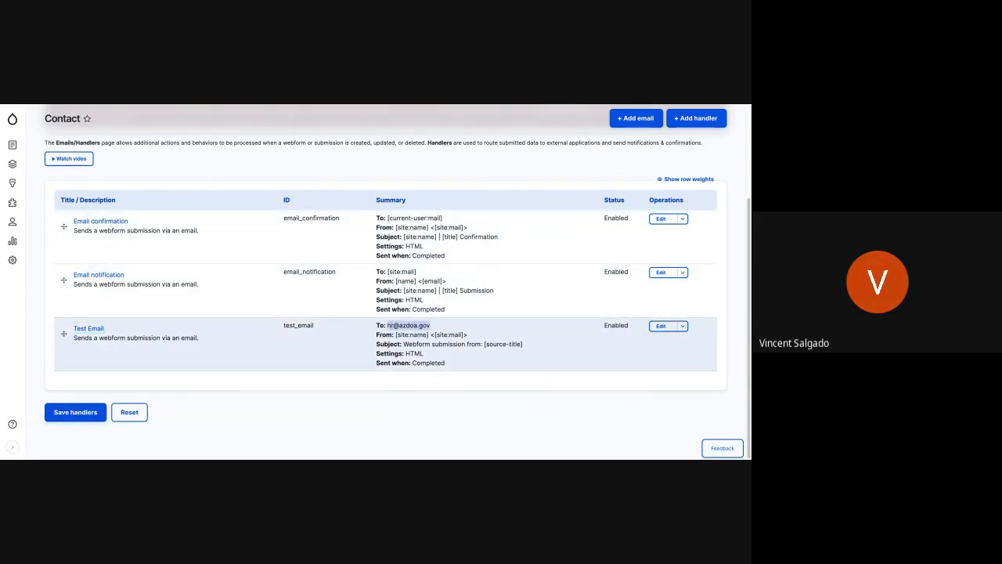
left_click(441, 354)
left_click(682, 325)
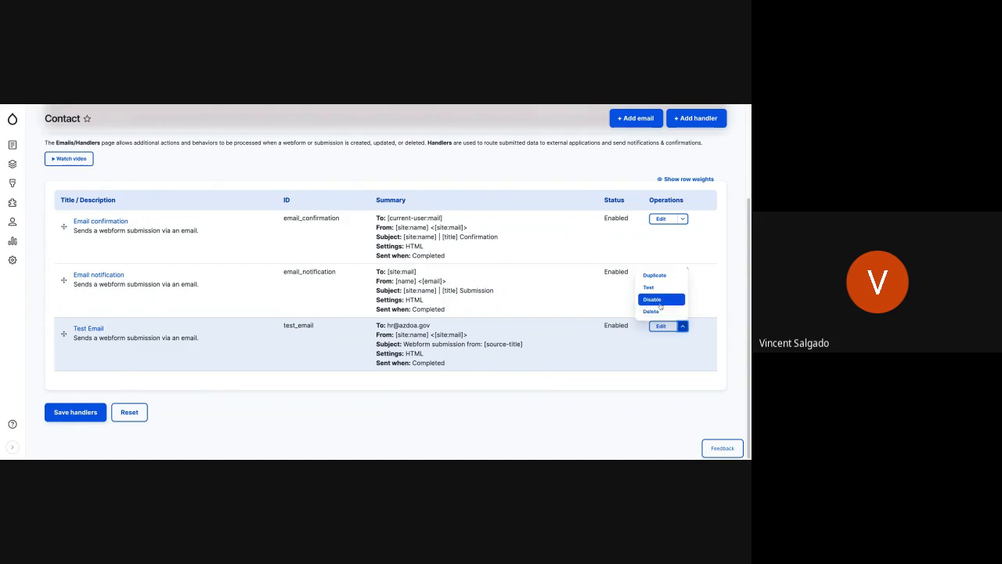
left_click(659, 302)
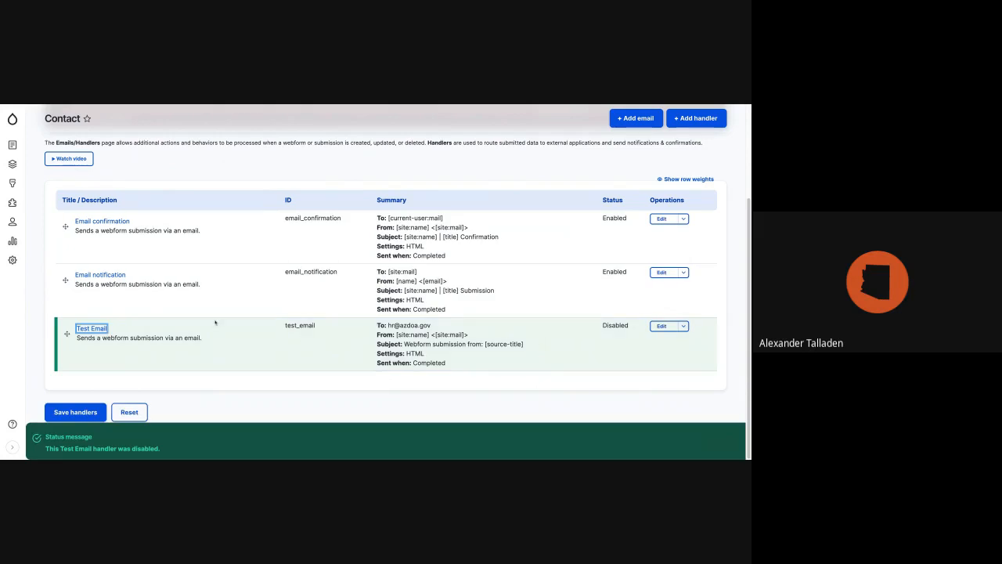
left_click(75, 412)
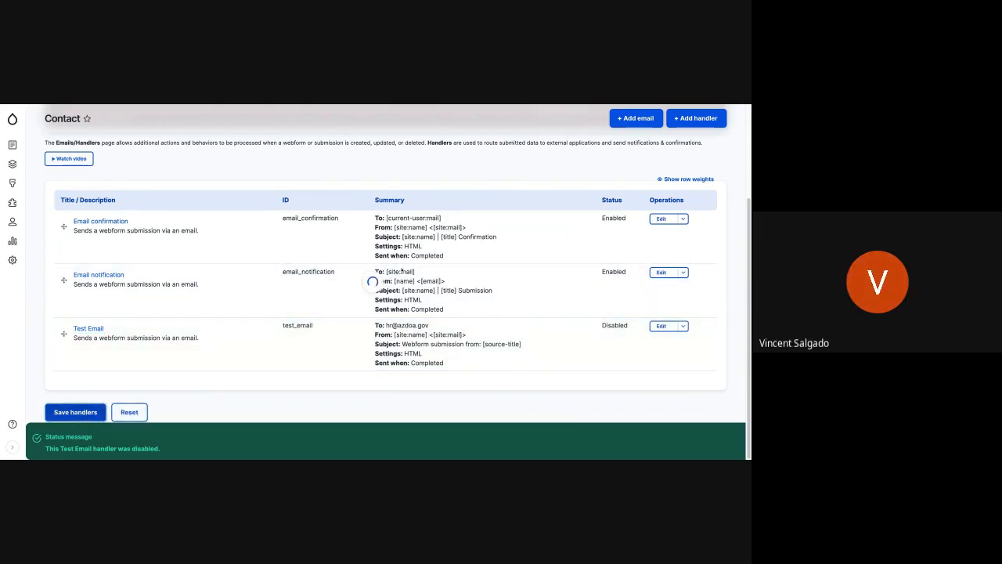
scroll(257, 330, "down", 2)
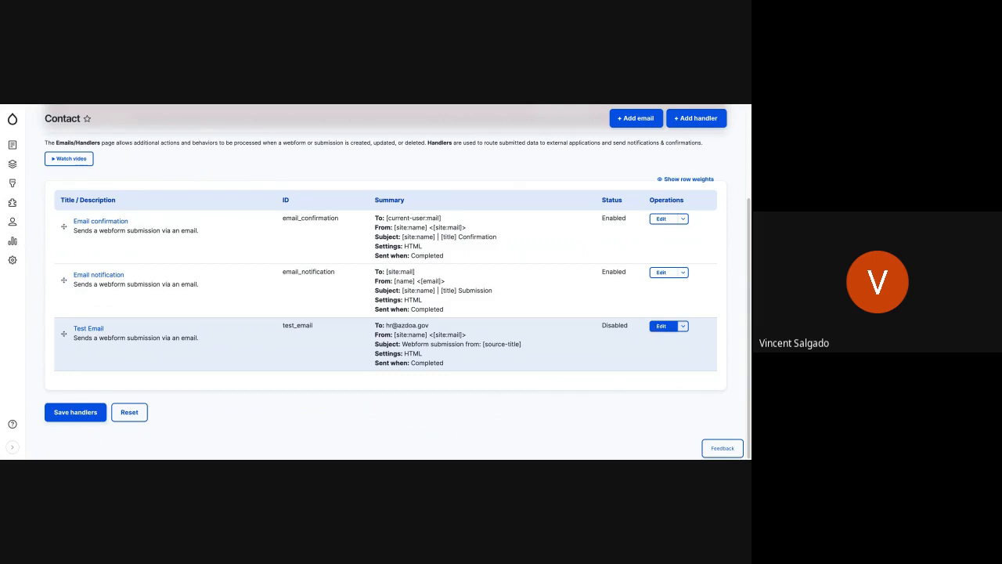
Edit the Test Email handler's conditional logic to use First Name with the trigger Value is "Whatever".
left_click(659, 327)
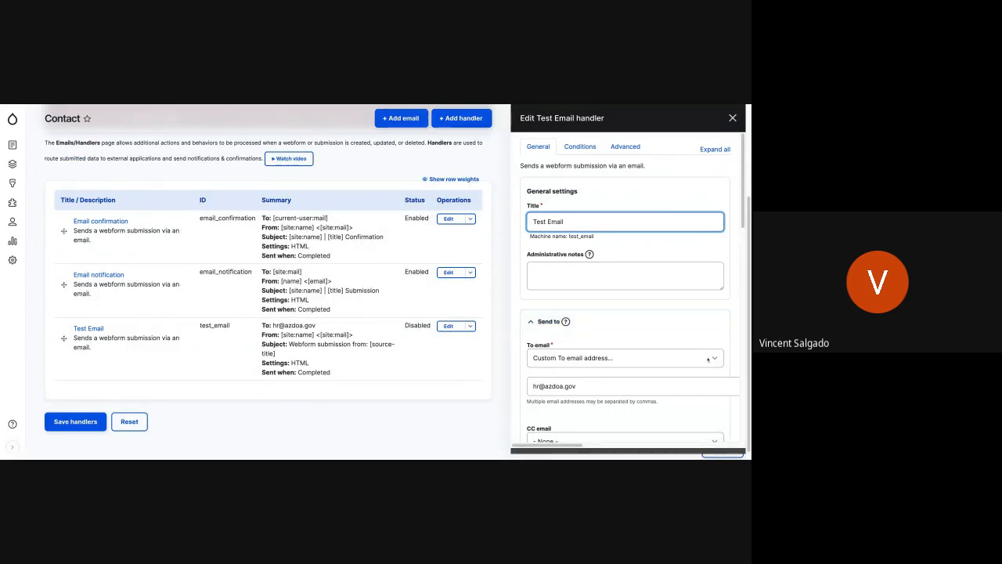
left_click(572, 147)
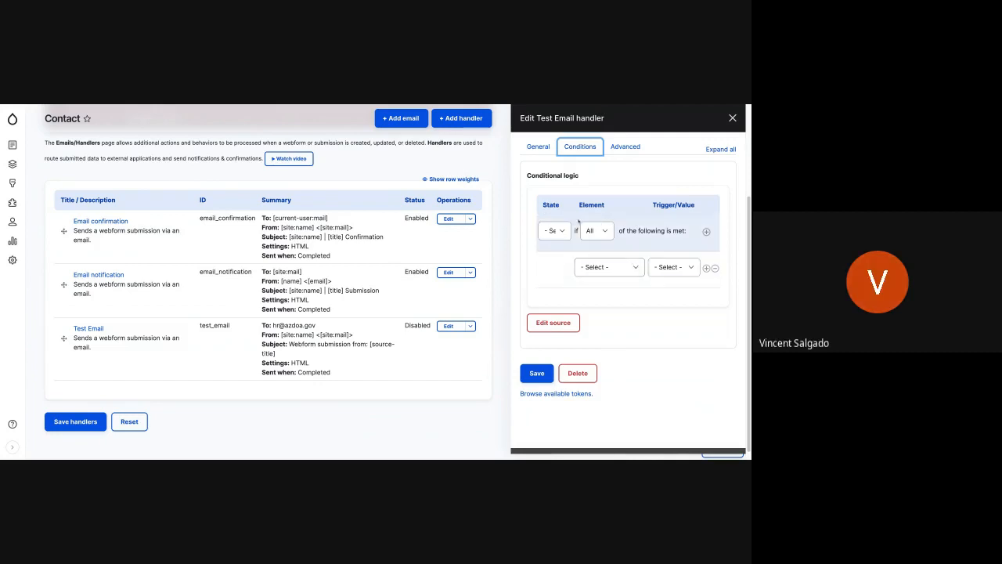
left_click(617, 269)
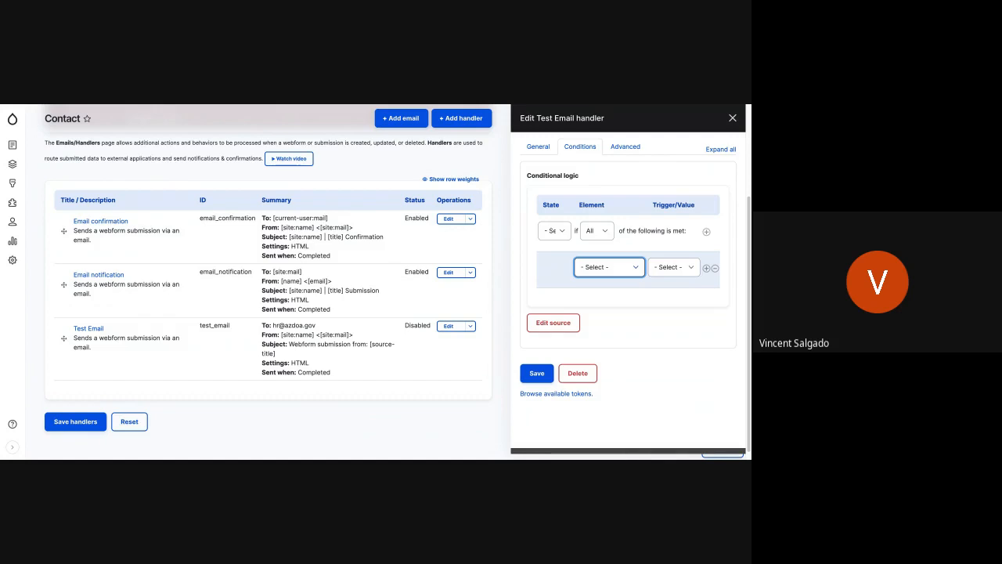
left_click(607, 277)
left_click(675, 270)
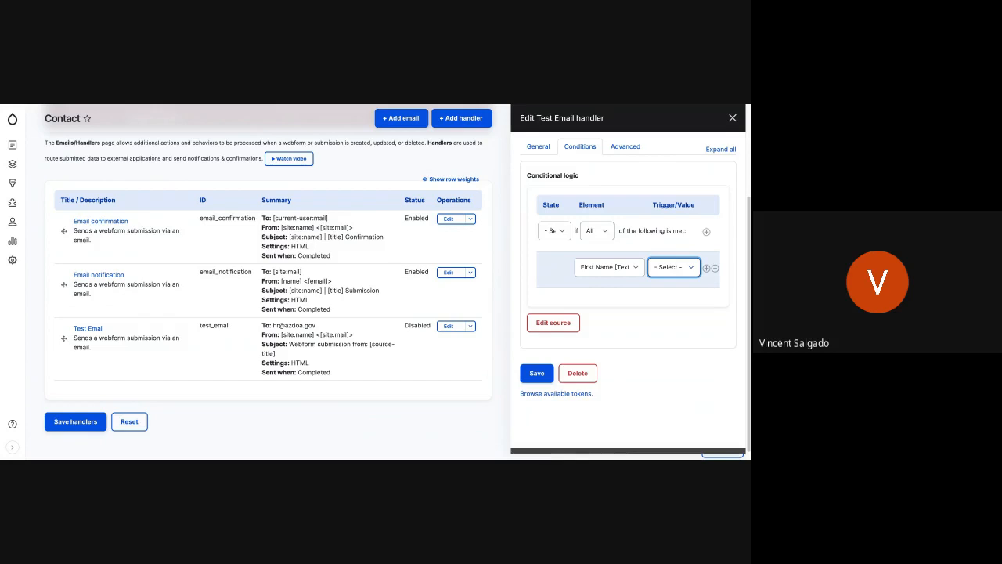
left_click(668, 297)
left_click(669, 292)
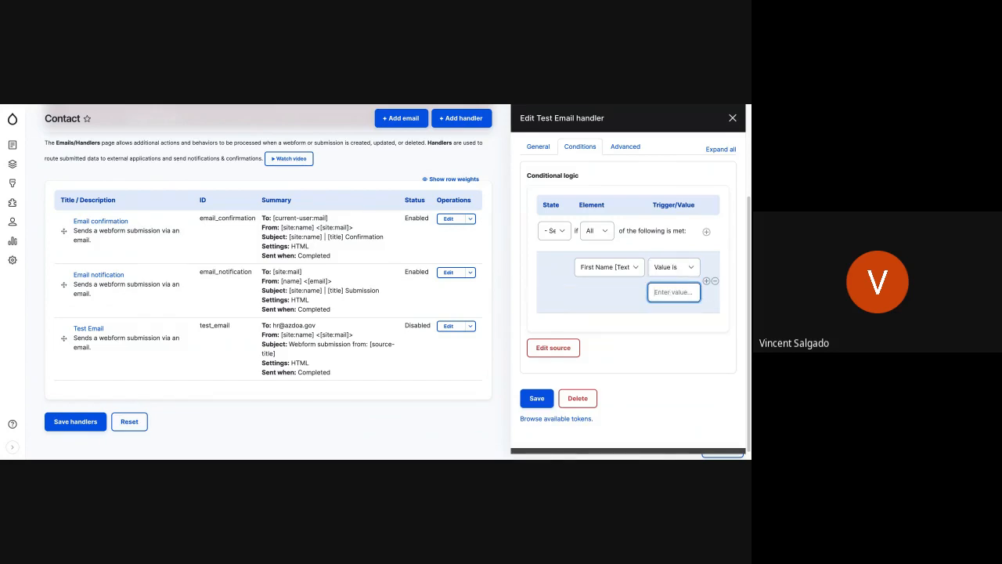
type("Whatever")
Change the condition's element to Human Resource and its trigger to Filled.
left_click(625, 264)
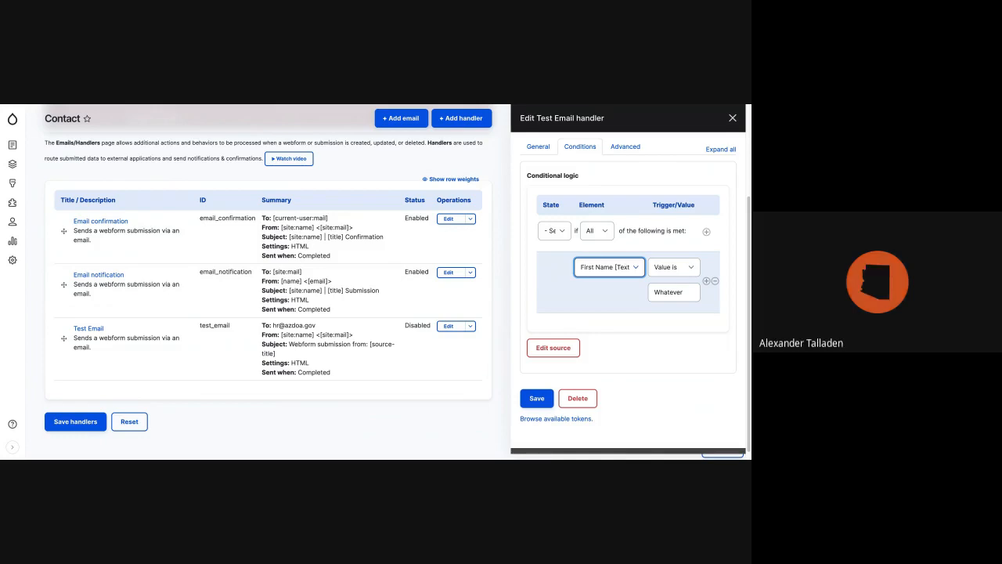
left_click(667, 287)
left_click(688, 270)
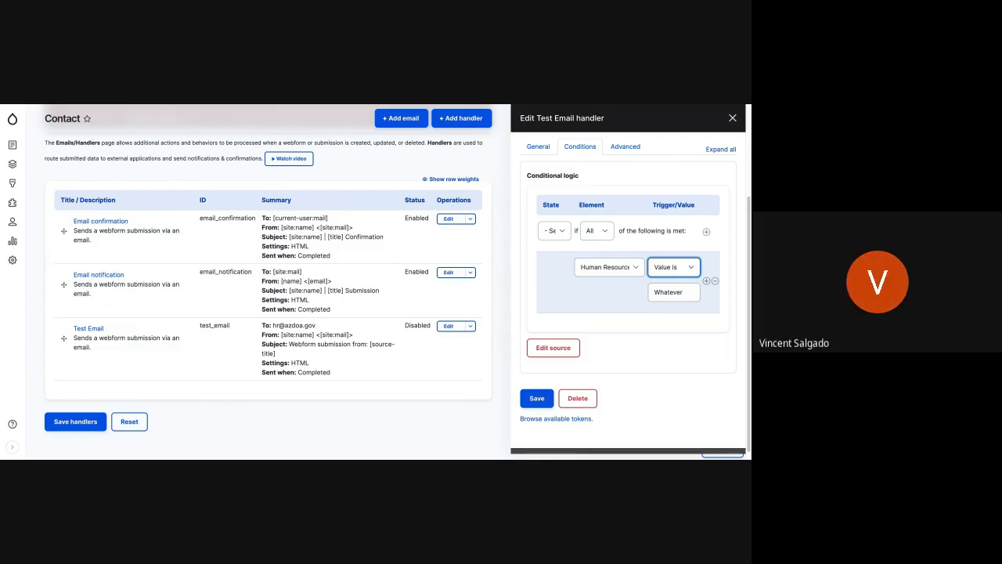
left_click(684, 299)
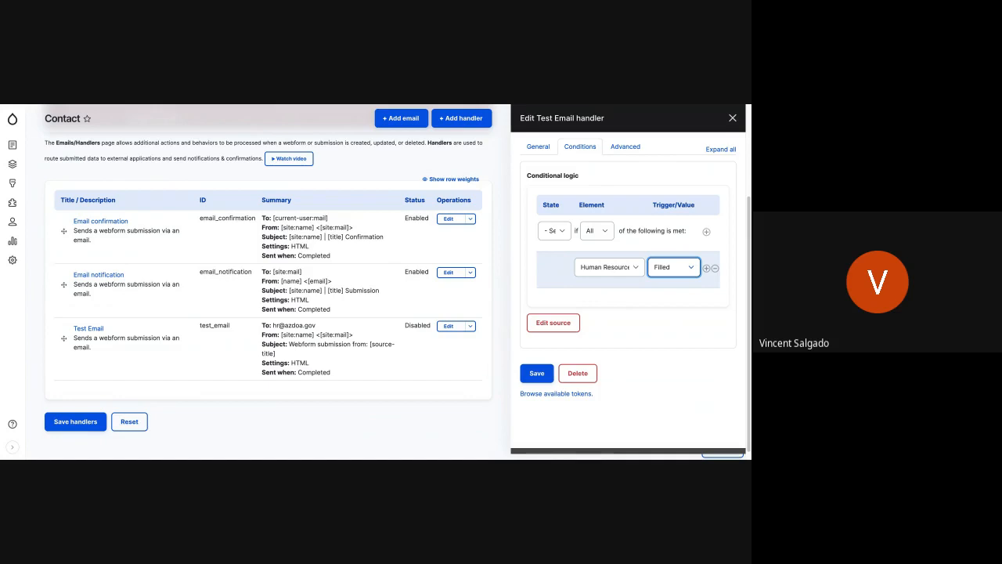
Switch the Human Resource condition's trigger to Empty and back to Filled, and save the Test Email handler.
left_click(674, 272)
left_click(605, 232)
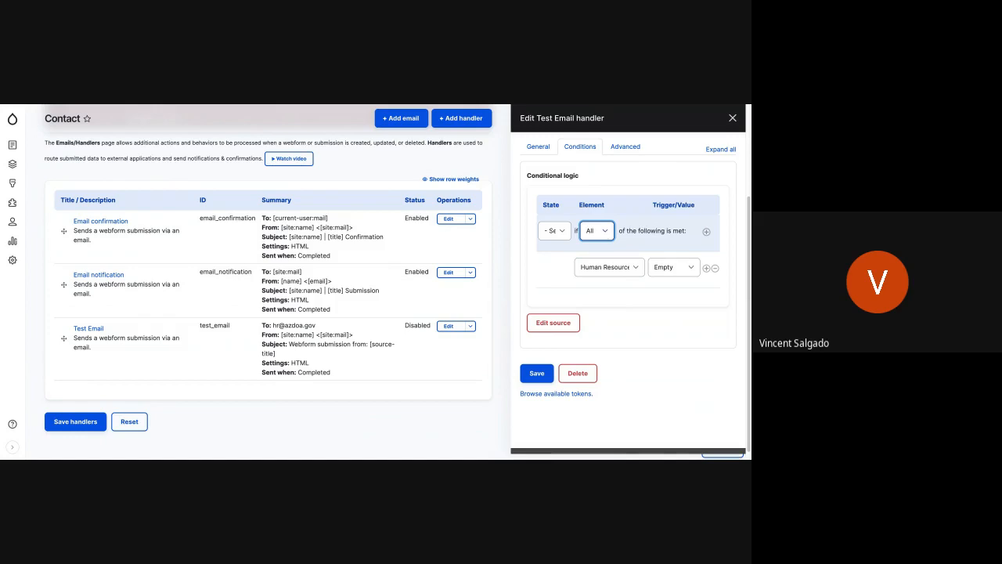
left_click(673, 267)
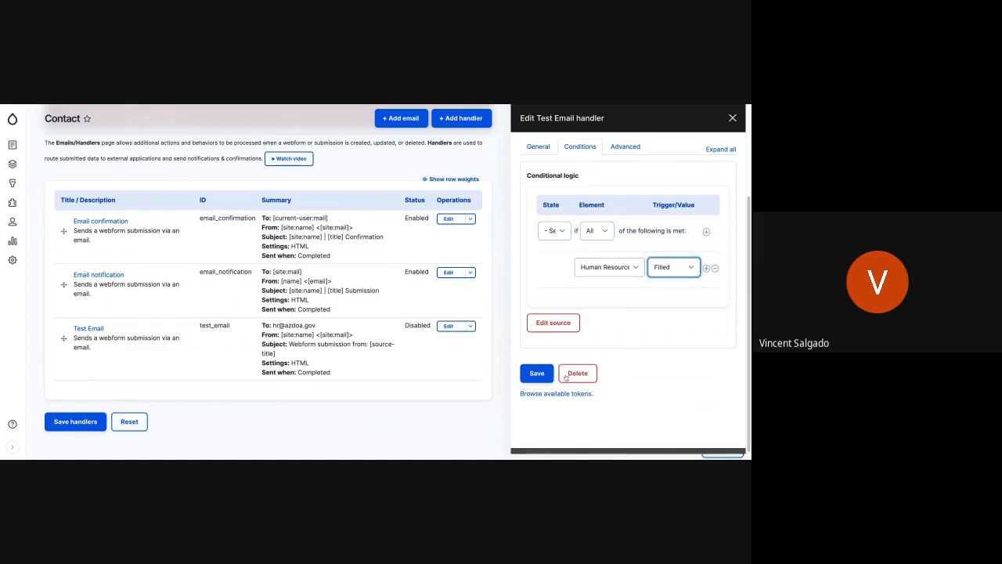
left_click(536, 373)
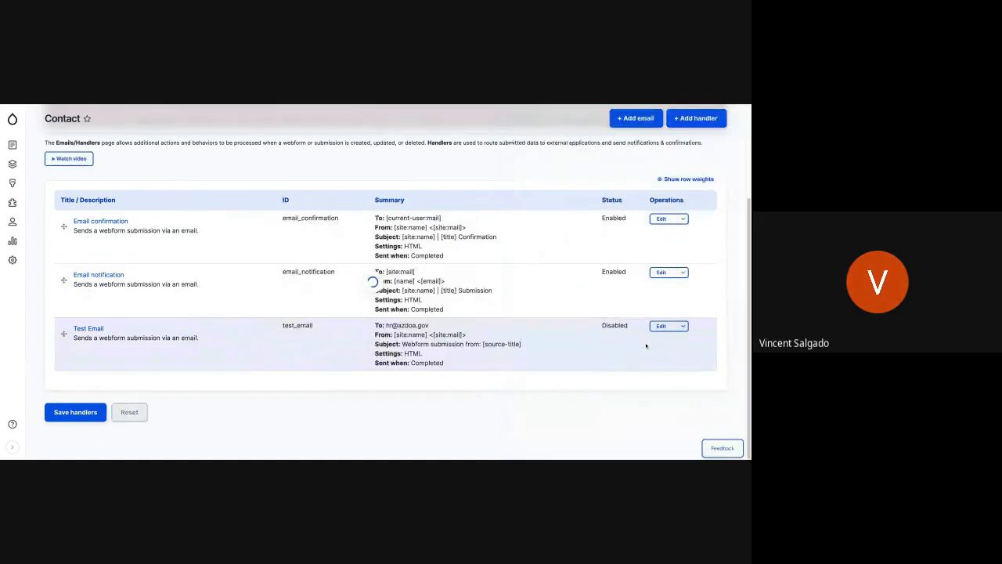
Enable the Test Email handler on the Contact webform.
left_click(683, 325)
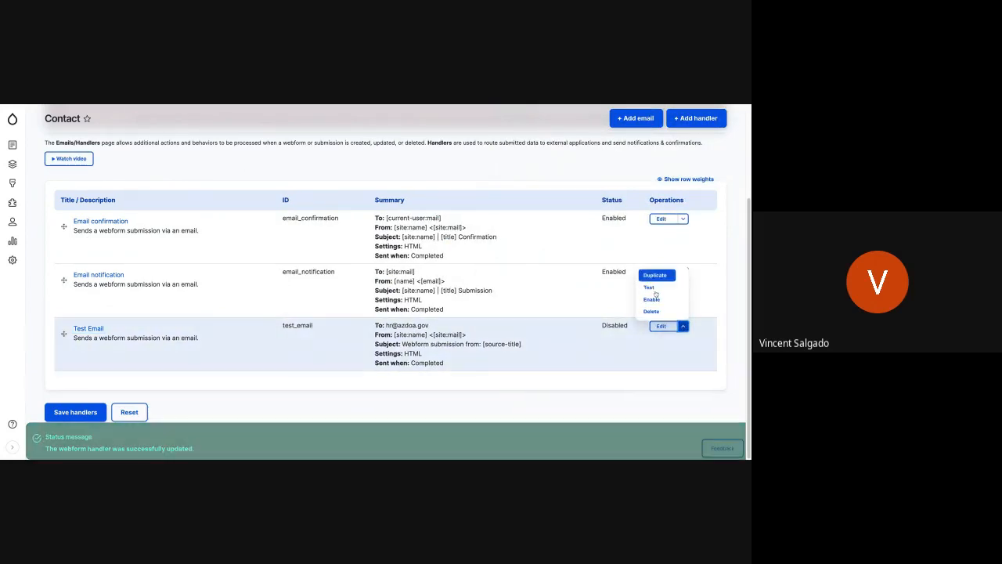
left_click(653, 299)
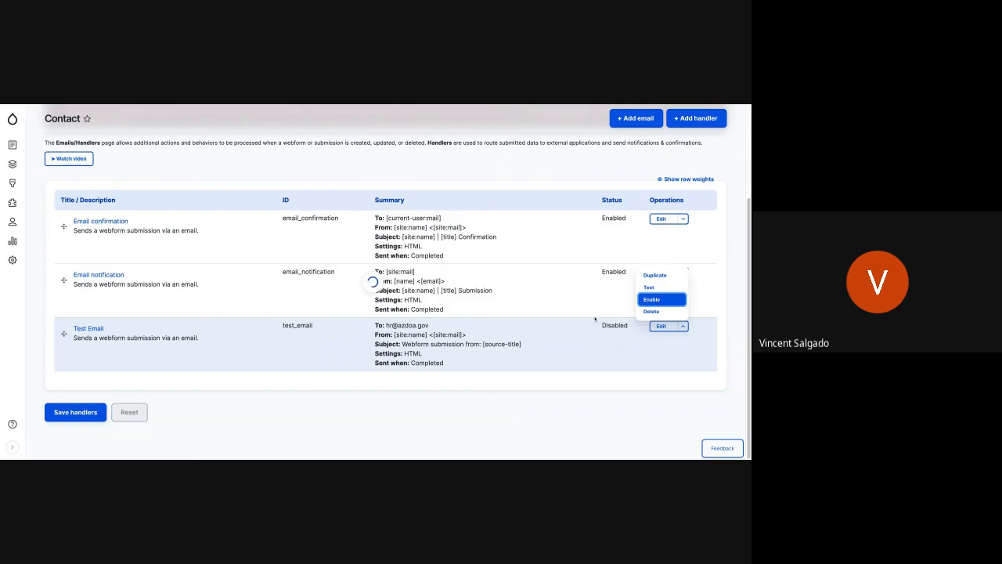
Edit the Test Email handler's conditional logic to the state Enabled if All are met, with the Human Resource element Checked.
left_click(659, 327)
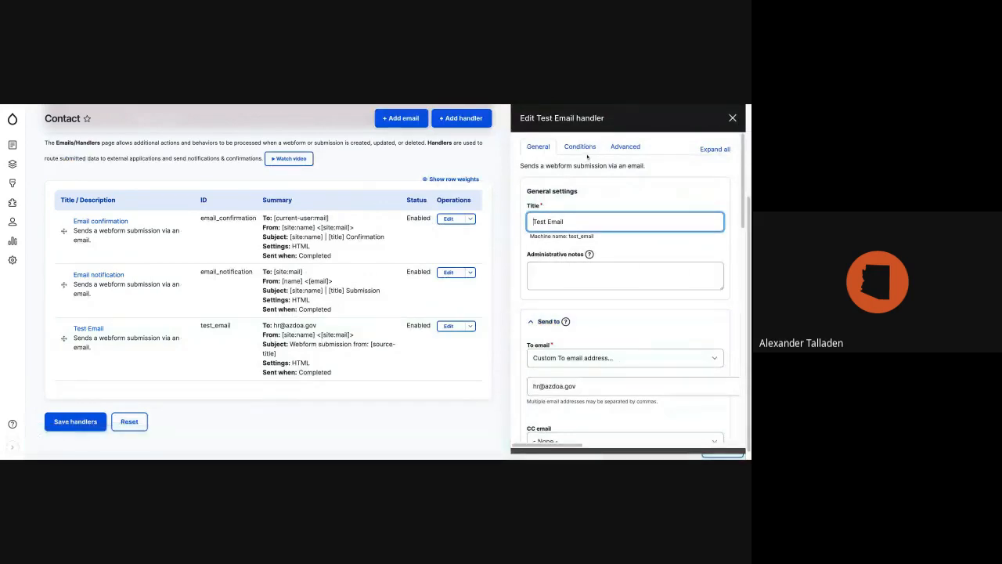
left_click(583, 147)
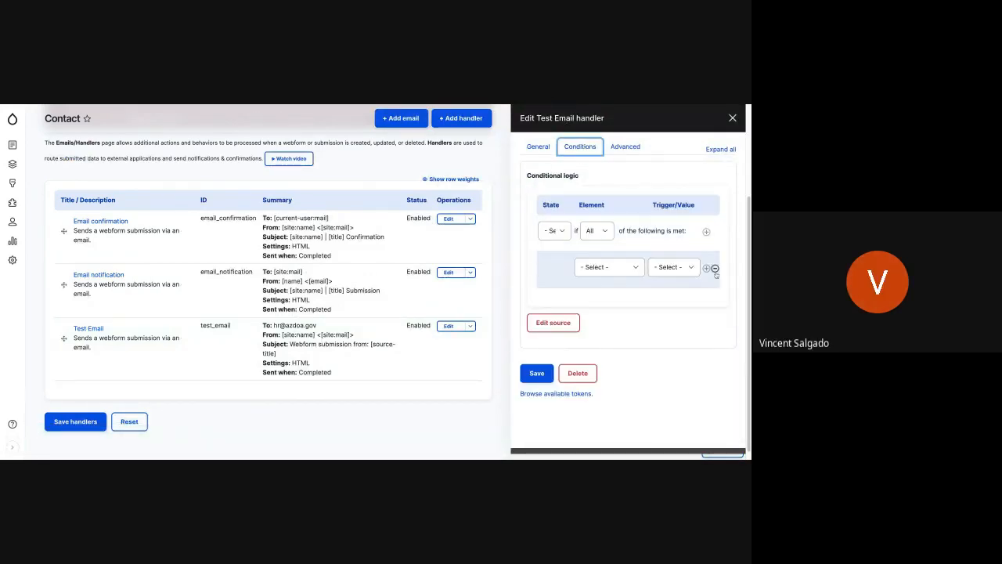
left_click(706, 231)
left_click(556, 232)
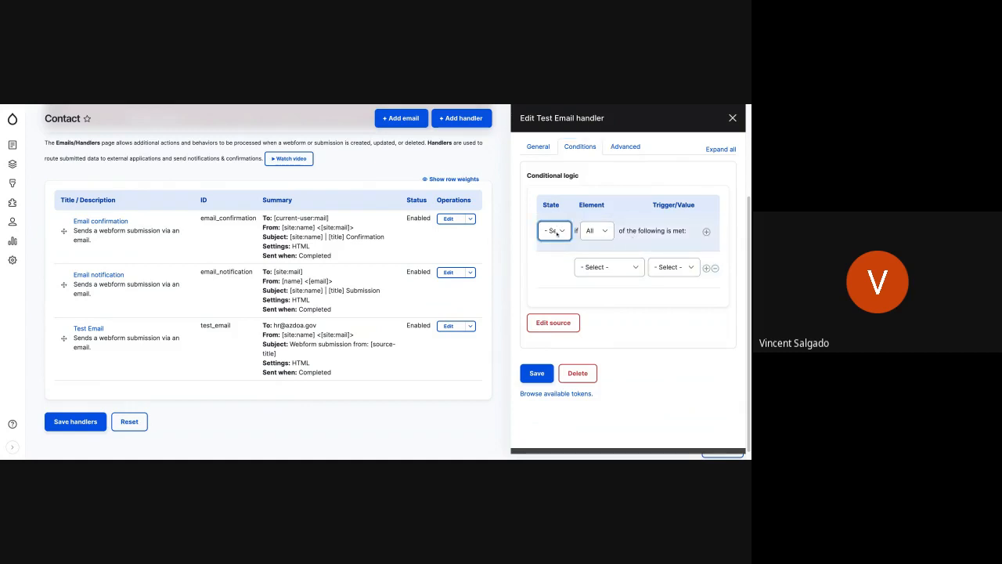
left_click(602, 240)
left_click(601, 234)
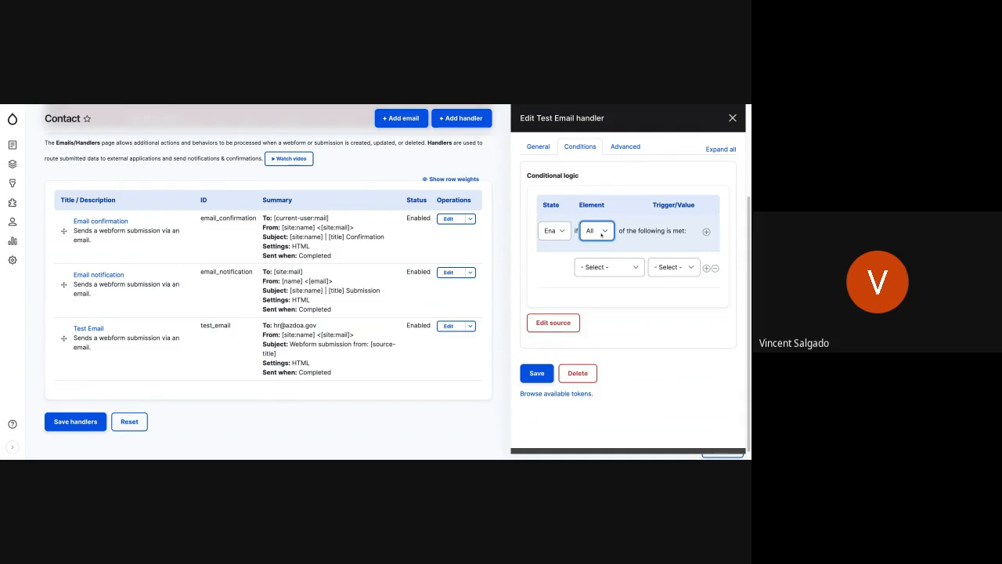
left_click(619, 268)
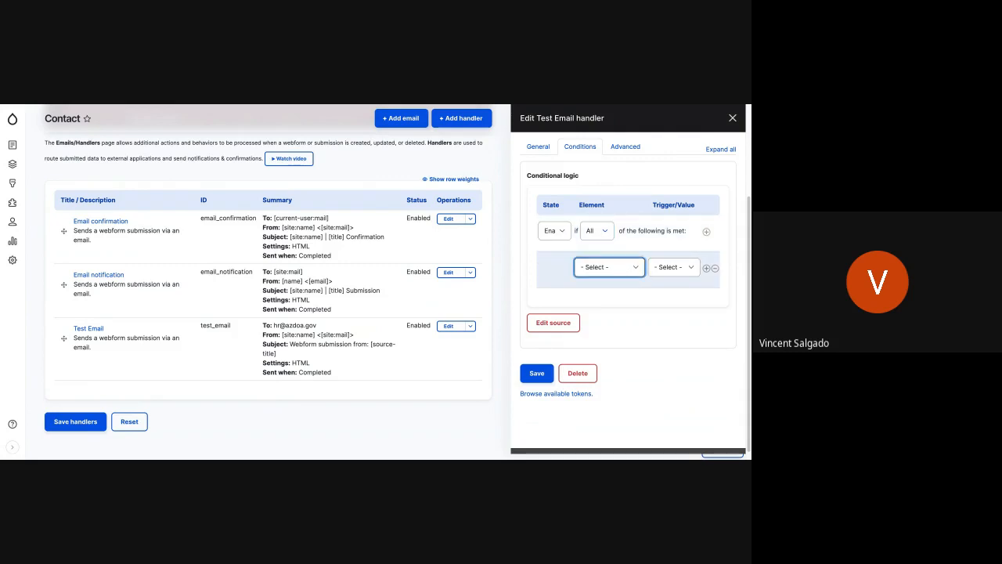
left_click(615, 291)
left_click(678, 270)
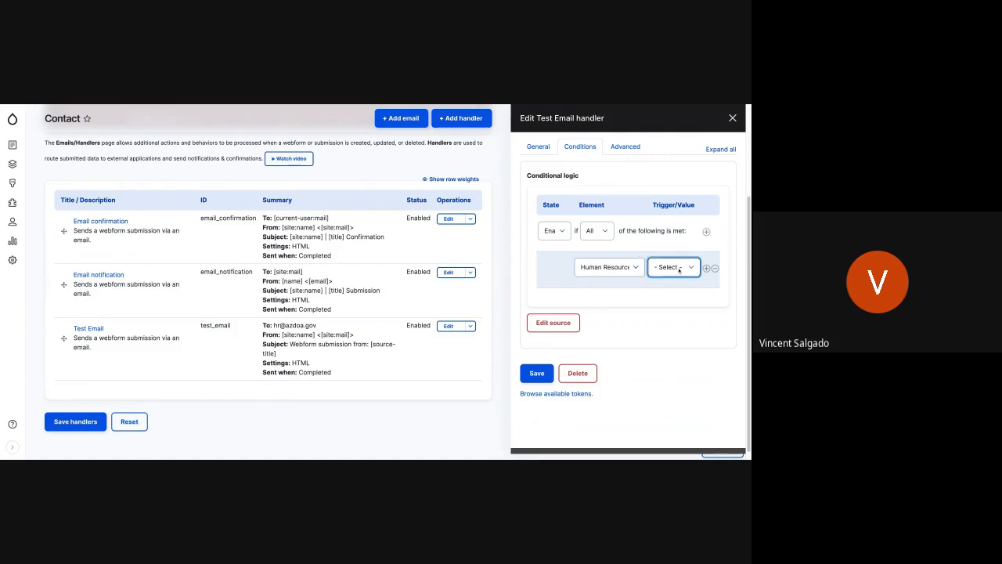
left_click(674, 297)
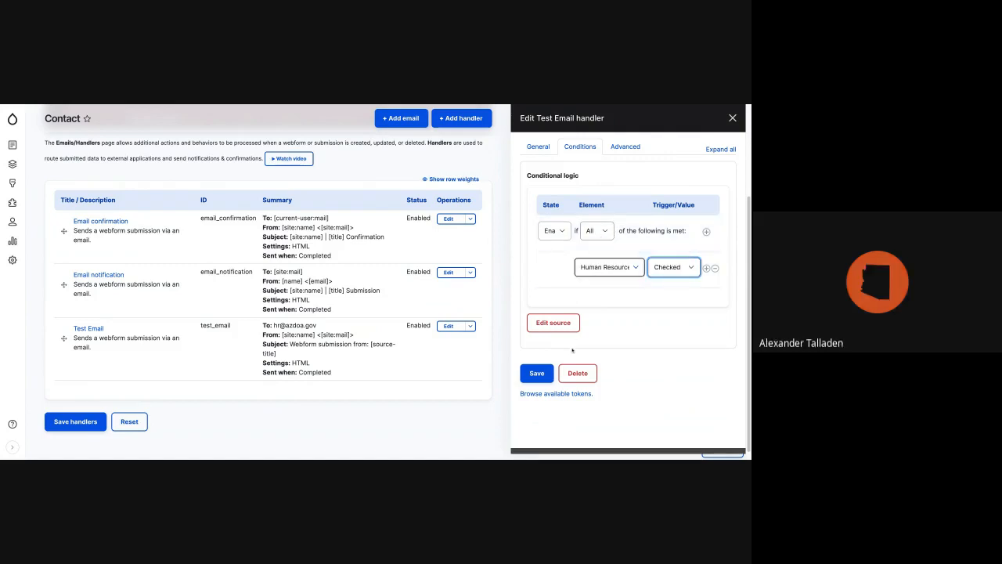
Try to save the Test Email handler with its new condition and close the handler's edit form.
left_click(540, 373)
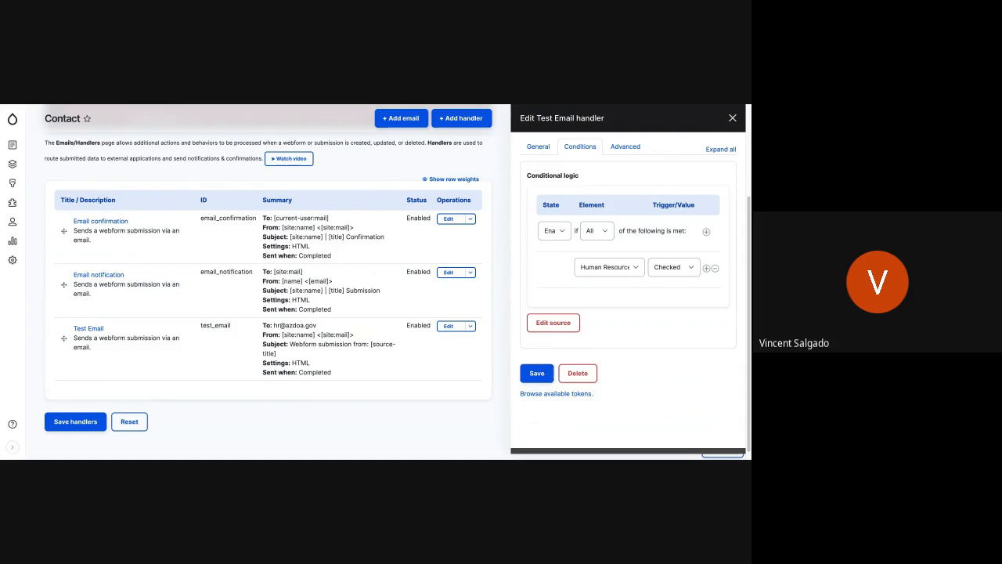
left_click(539, 376)
left_click(537, 374)
left_click(733, 118)
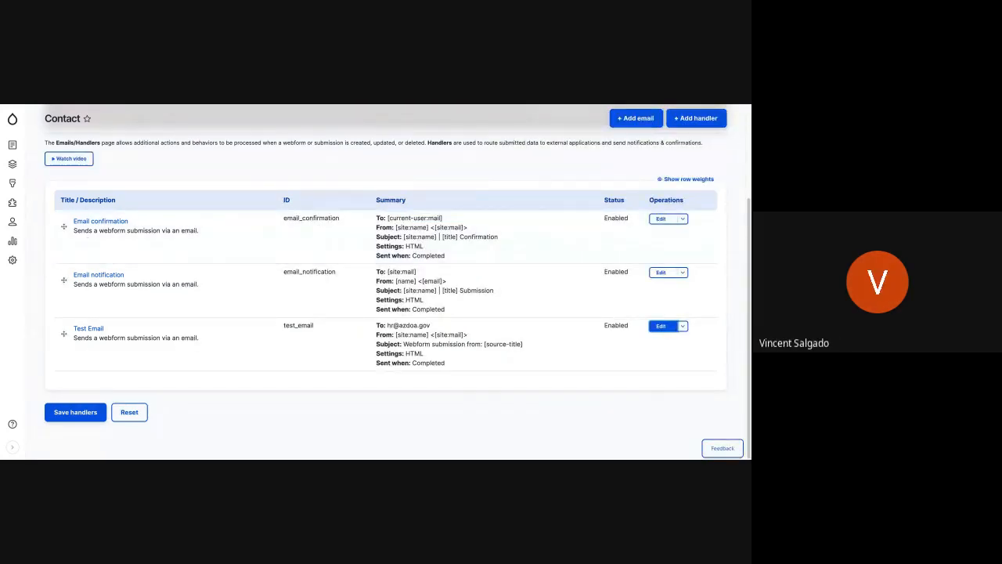